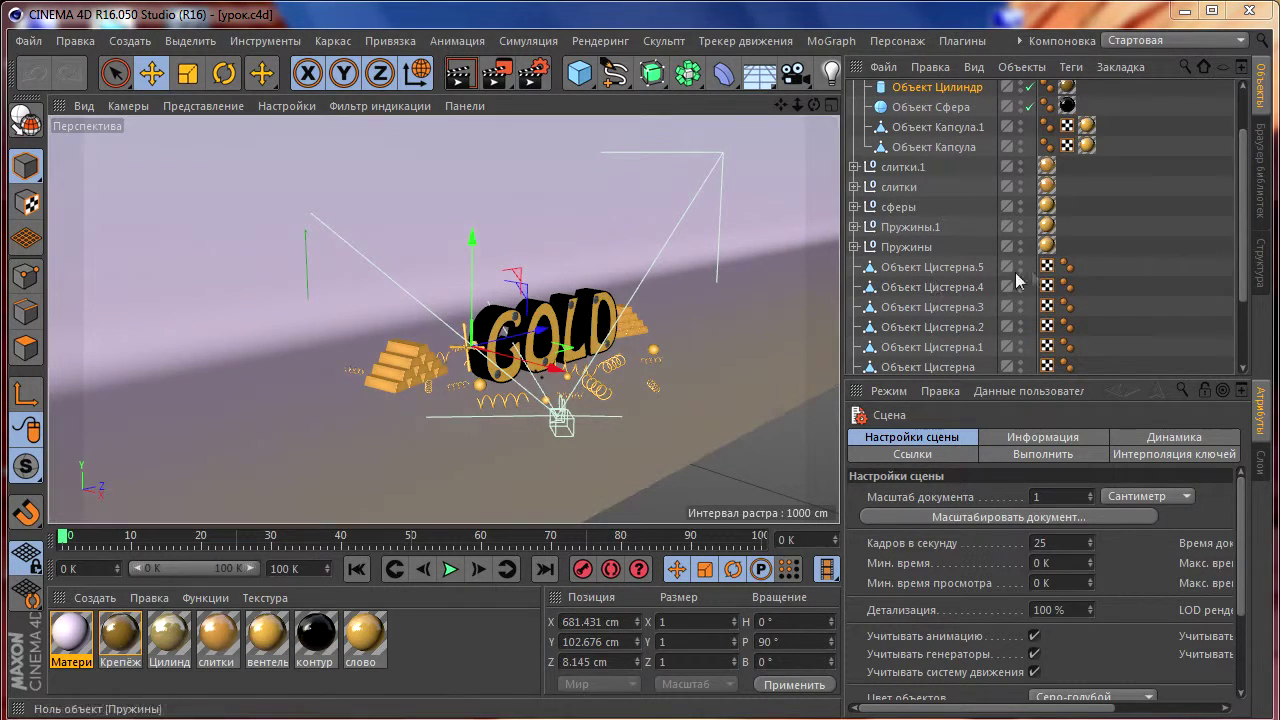
Add a 400 × 400 cm plane, slide it to X 916.6 cm and raise it upward.
click(1138, 278)
scroll(1135, 283, down, 3)
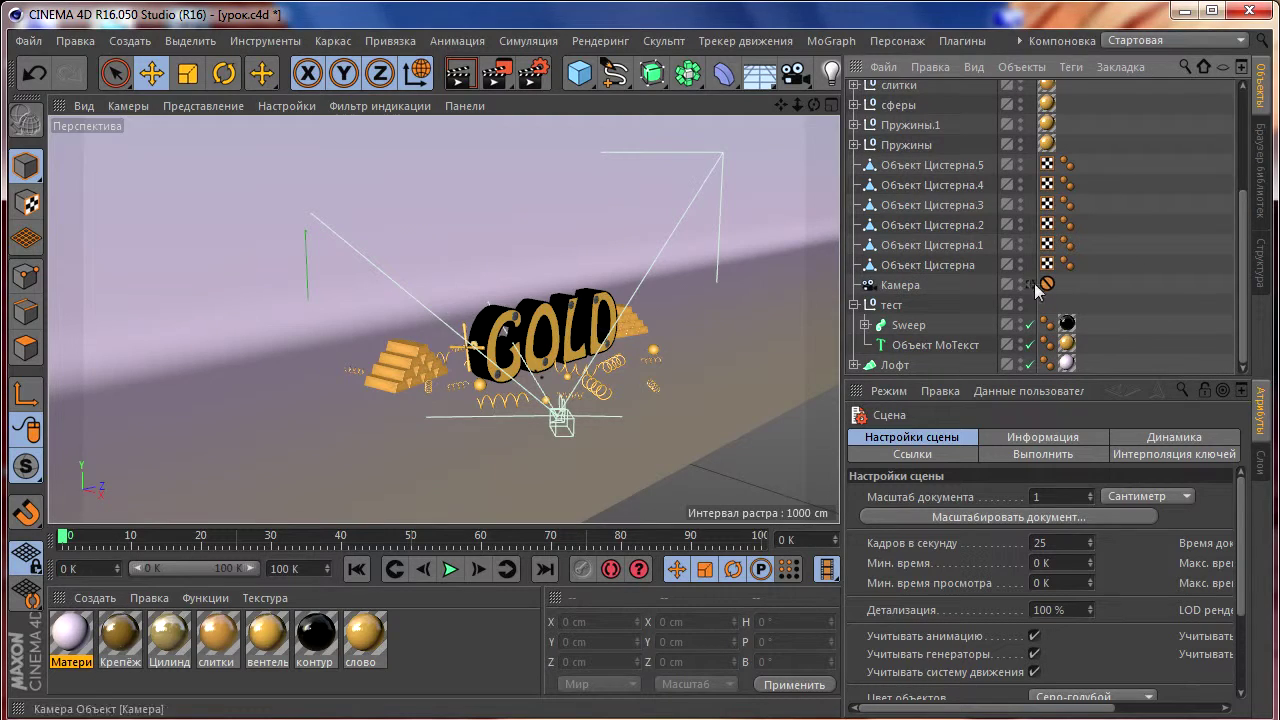
scroll(558, 330, up, 6)
scroll(558, 330, down, 1)
drag(579, 73, 752, 138)
scroll(560, 330, down, 3)
mouse_move(460, 330)
mouse_down()
mouse_move(703, 380)
mouse_move(560, 360)
mouse_up()
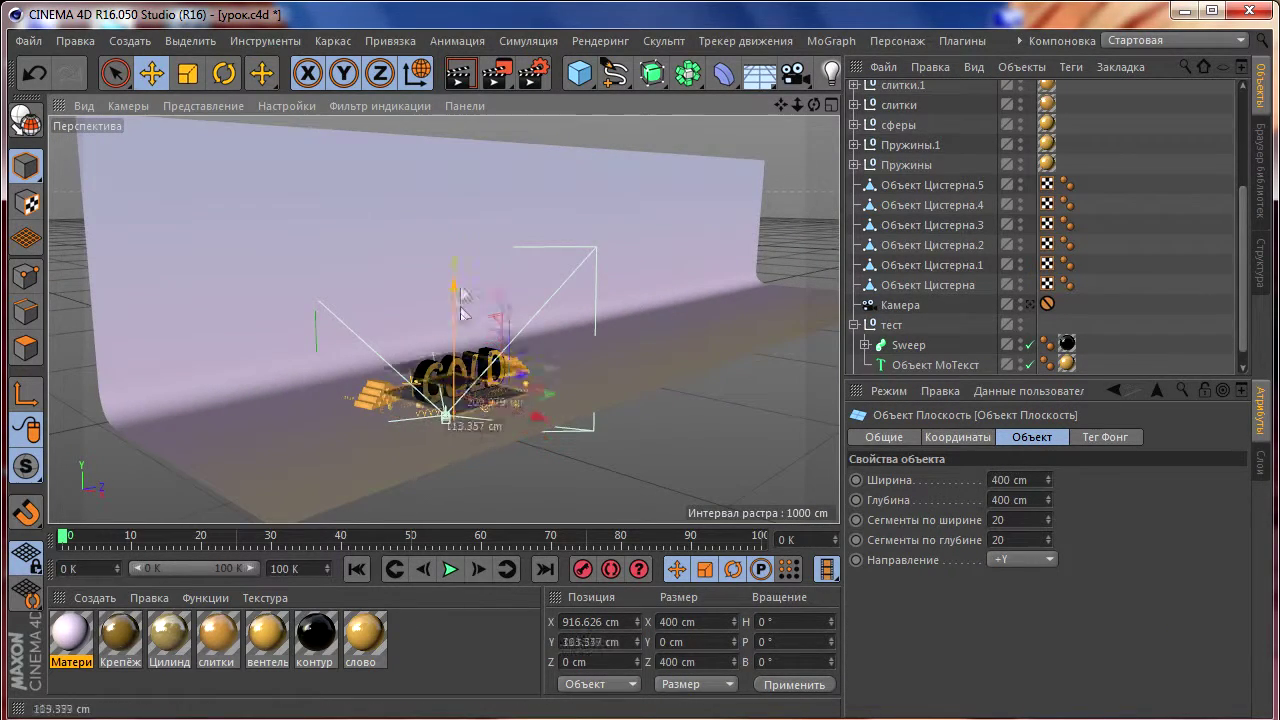
drag(537, 415, 537, 325)
In the maximised Top view, scale the plane up to about 1284 × 1432 cm.
middle_click(510, 300)
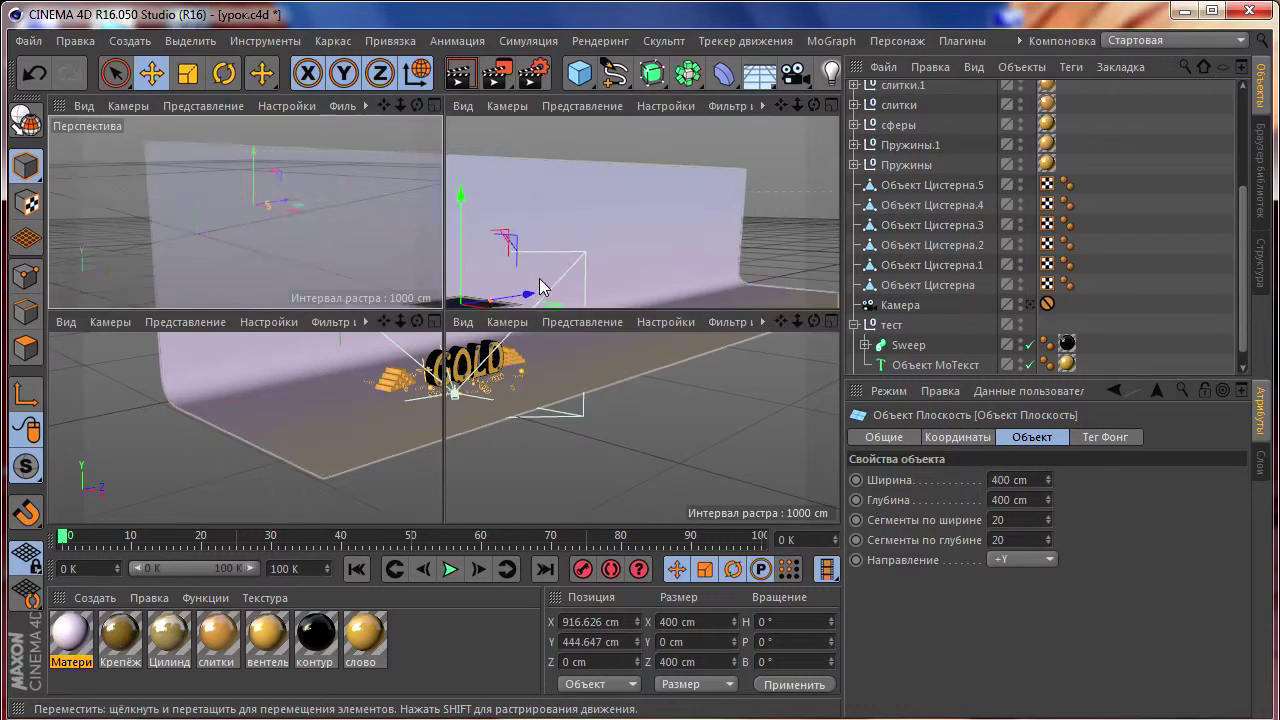
middle_click(585, 243)
scroll(510, 290, down, 3)
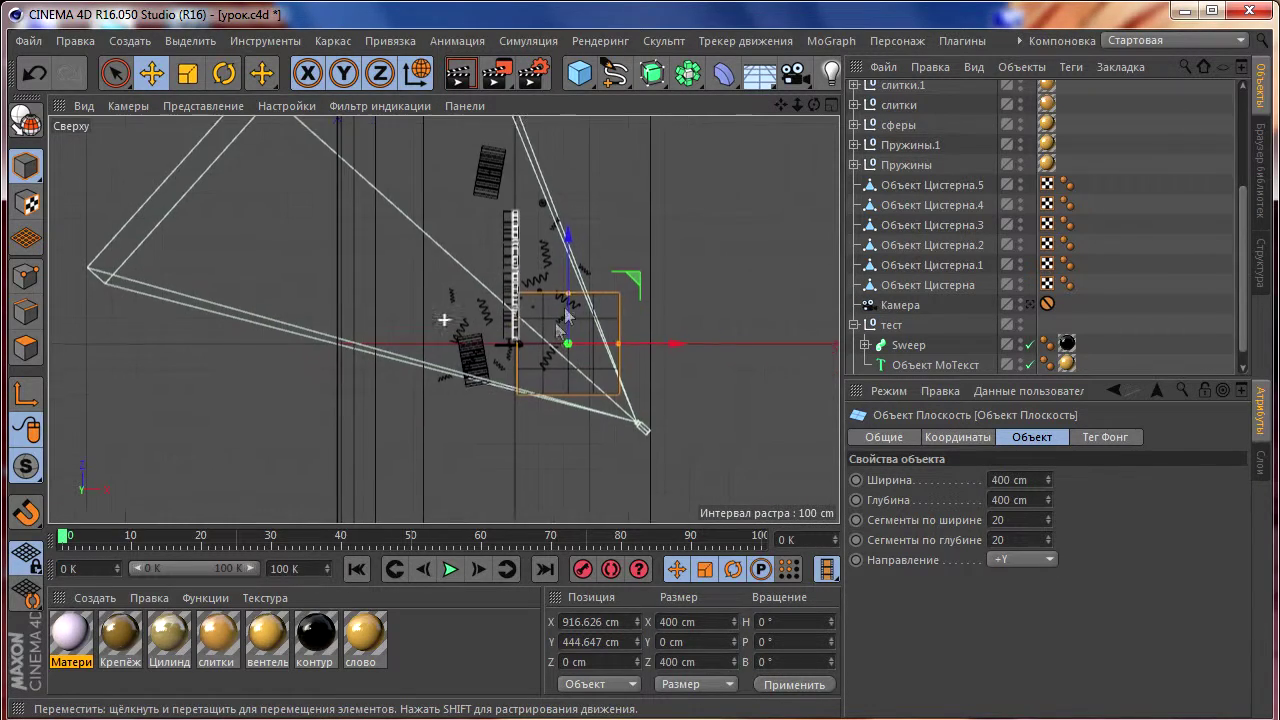
key(t)
drag(565, 298, 625, 333)
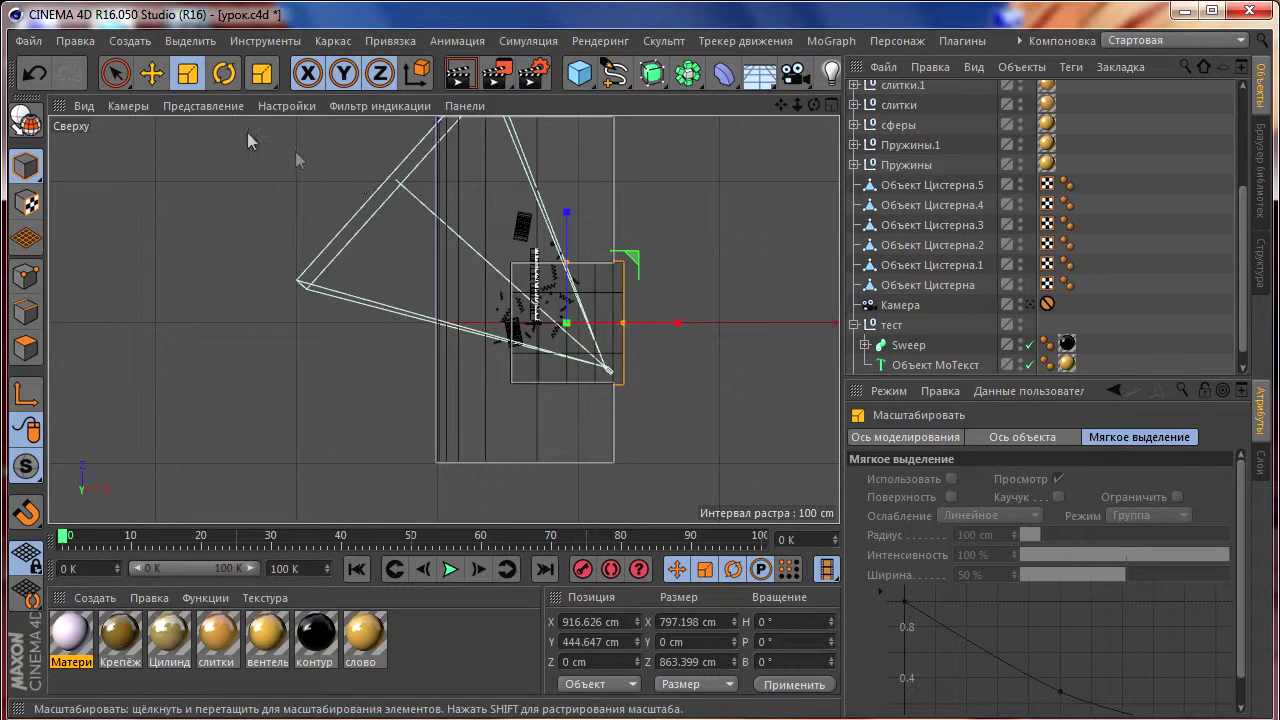
Position the plane at Y 1210 cm above the GOLD scene and create a new material.
click(151, 73)
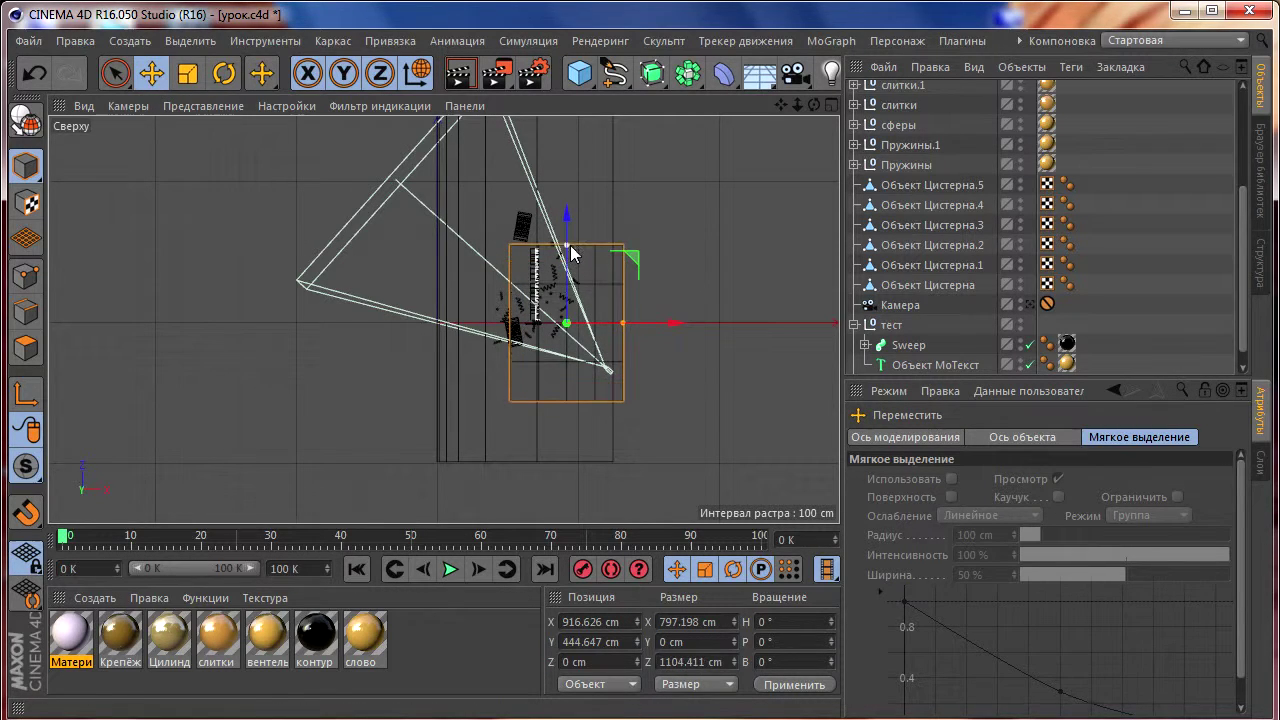
mouse_move(622, 324)
mouse_down()
mouse_move(611, 326)
mouse_move(645, 323)
mouse_up()
mouse_move(540, 285)
mouse_down()
mouse_move(541, 257)
mouse_move(466, 257)
mouse_move(480, 300)
mouse_move(491, 314)
mouse_move(470, 218)
mouse_move(505, 214)
mouse_up()
middle_click(541, 257)
middle_click(365, 201)
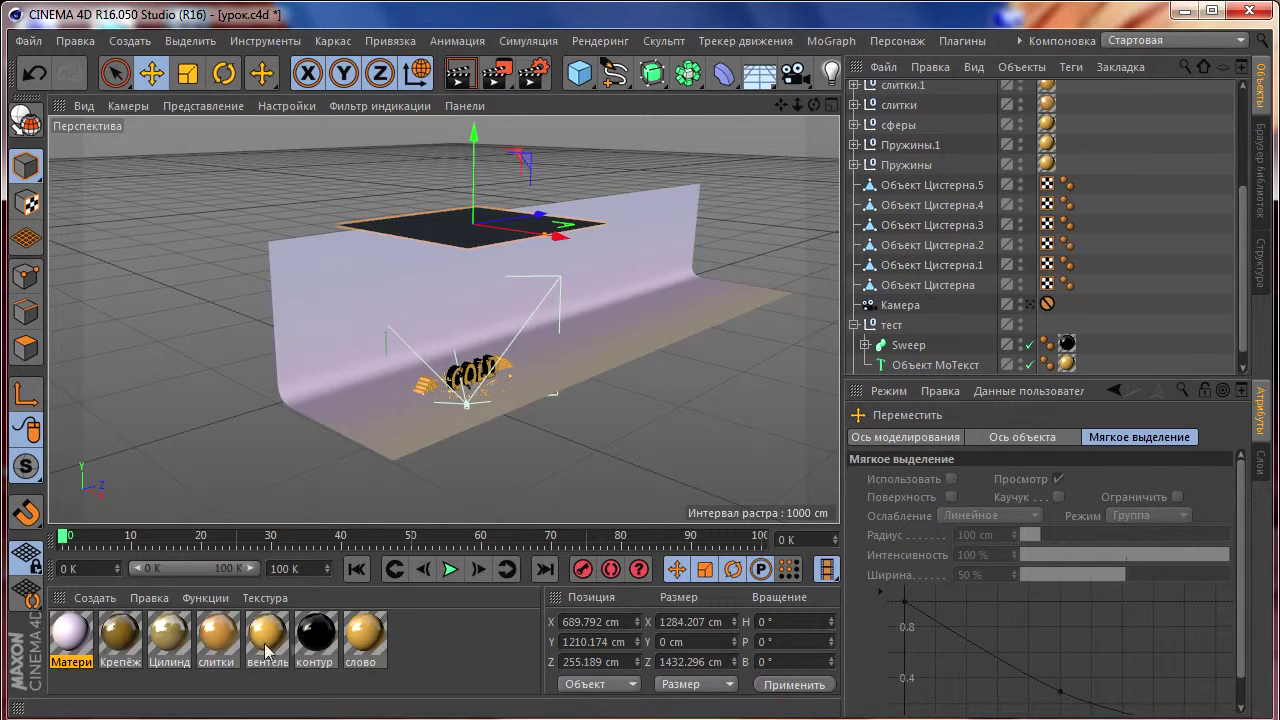
double_click(414, 651)
Make Материал.1 luminance-only with Color and Reflection off, and apply it to the overhead plane.
double_click(88, 632)
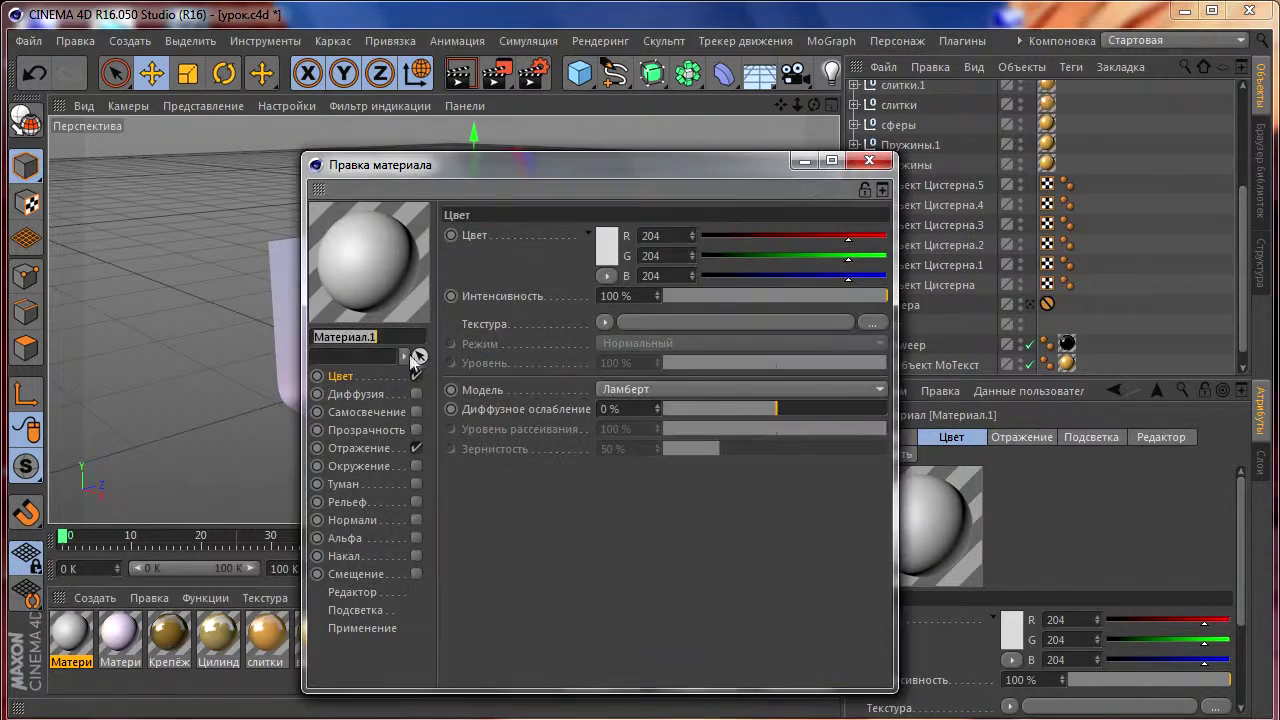
click(417, 412)
click(415, 376)
click(416, 448)
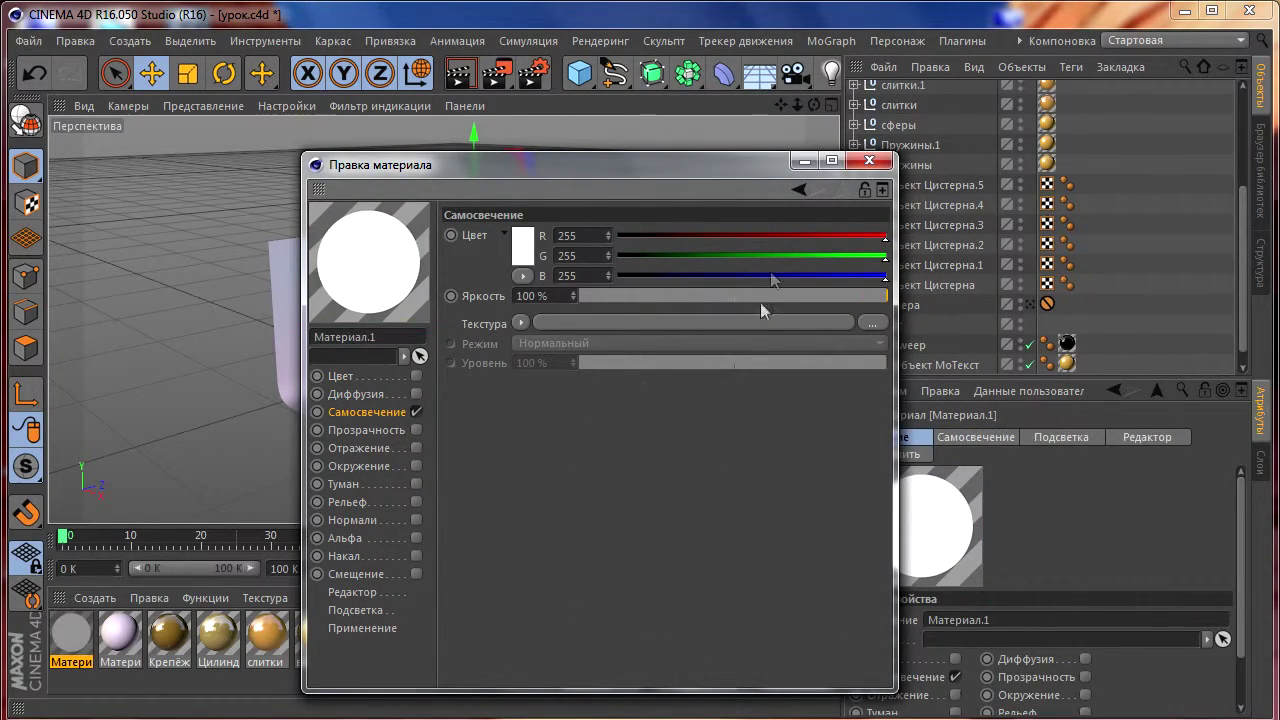
click(866, 161)
drag(75, 632, 455, 232)
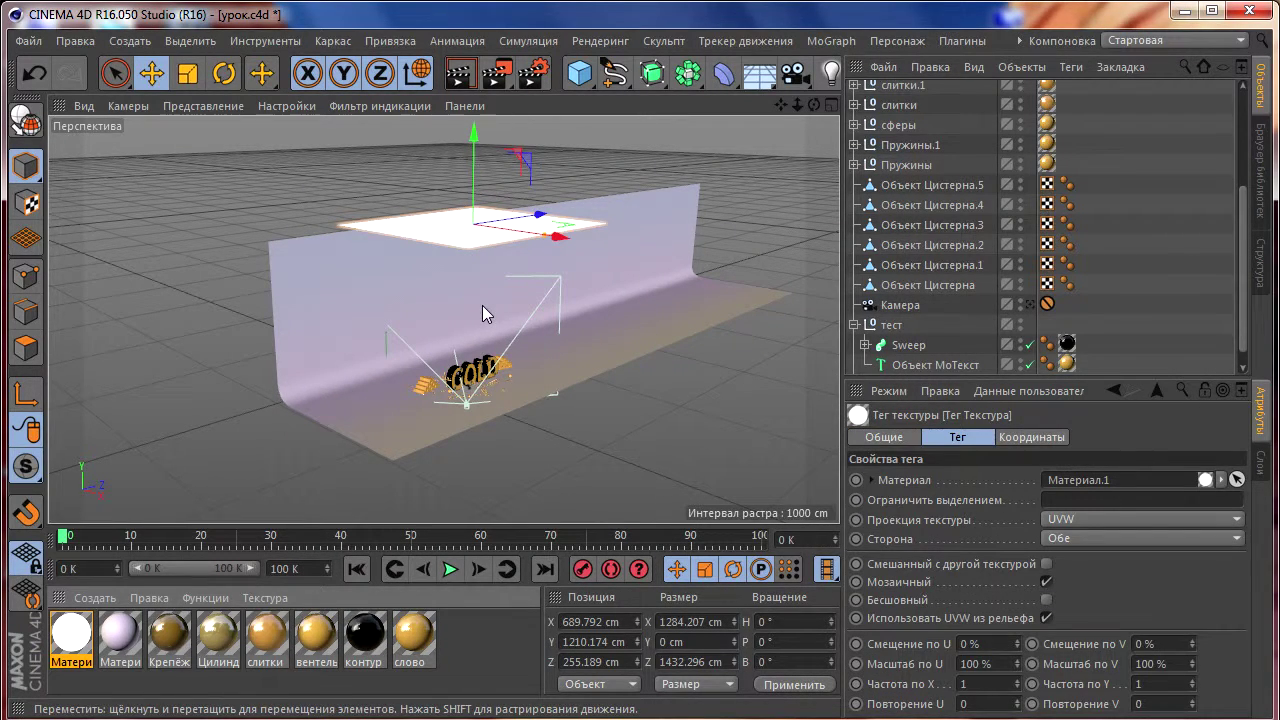
alt+right_drag(482, 306, 393, 277)
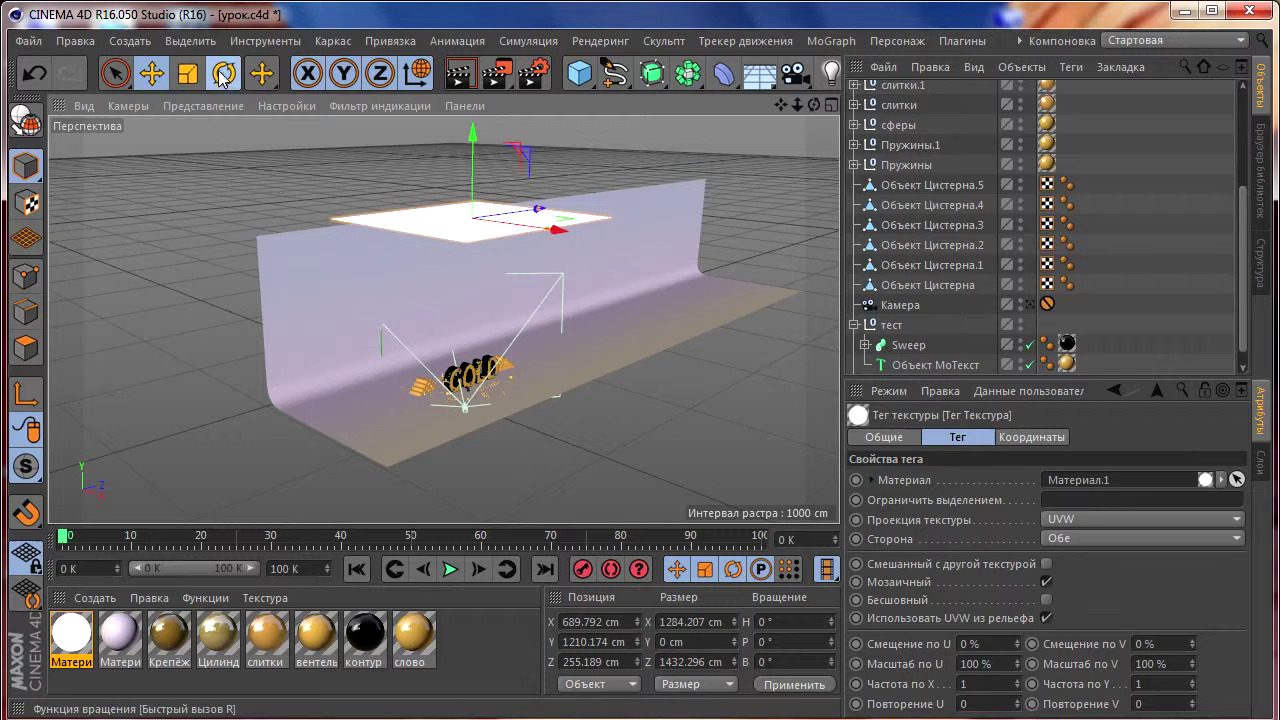
Rotate the plane upright and lower it toward the ground.
click(224, 73)
drag(517, 190, 509, 303)
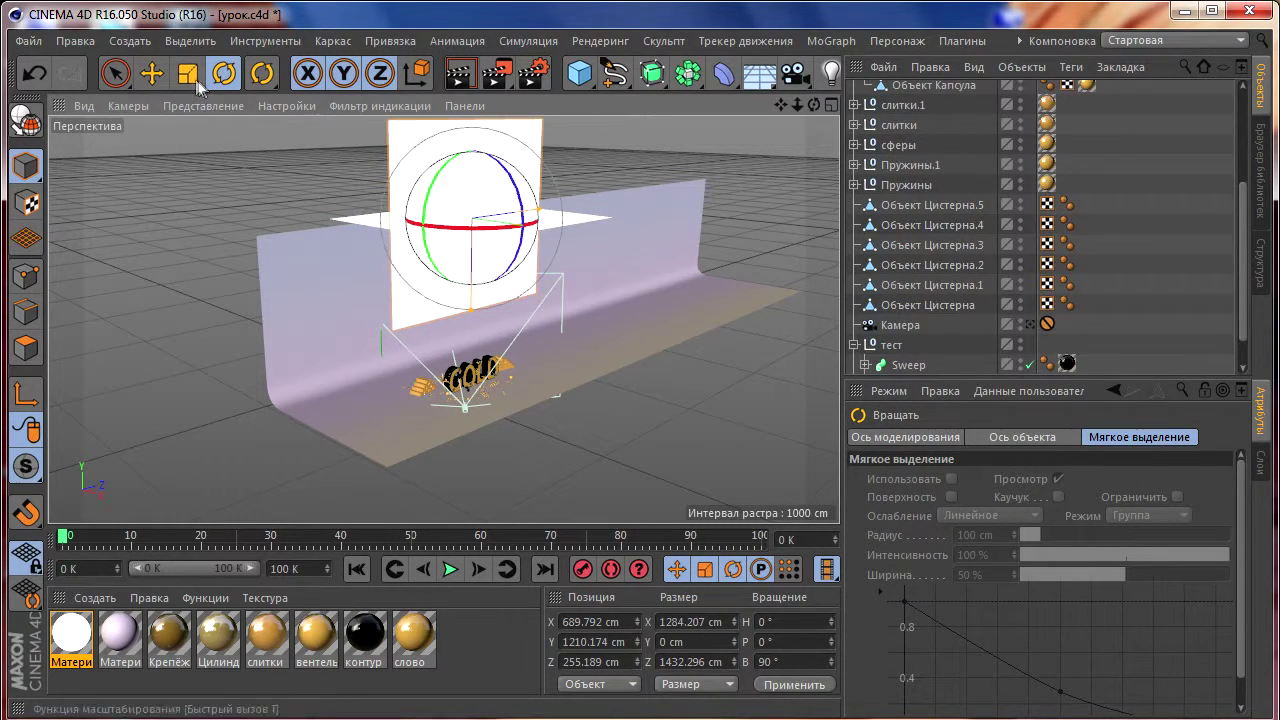
key(e)
drag(508, 235, 592, 408)
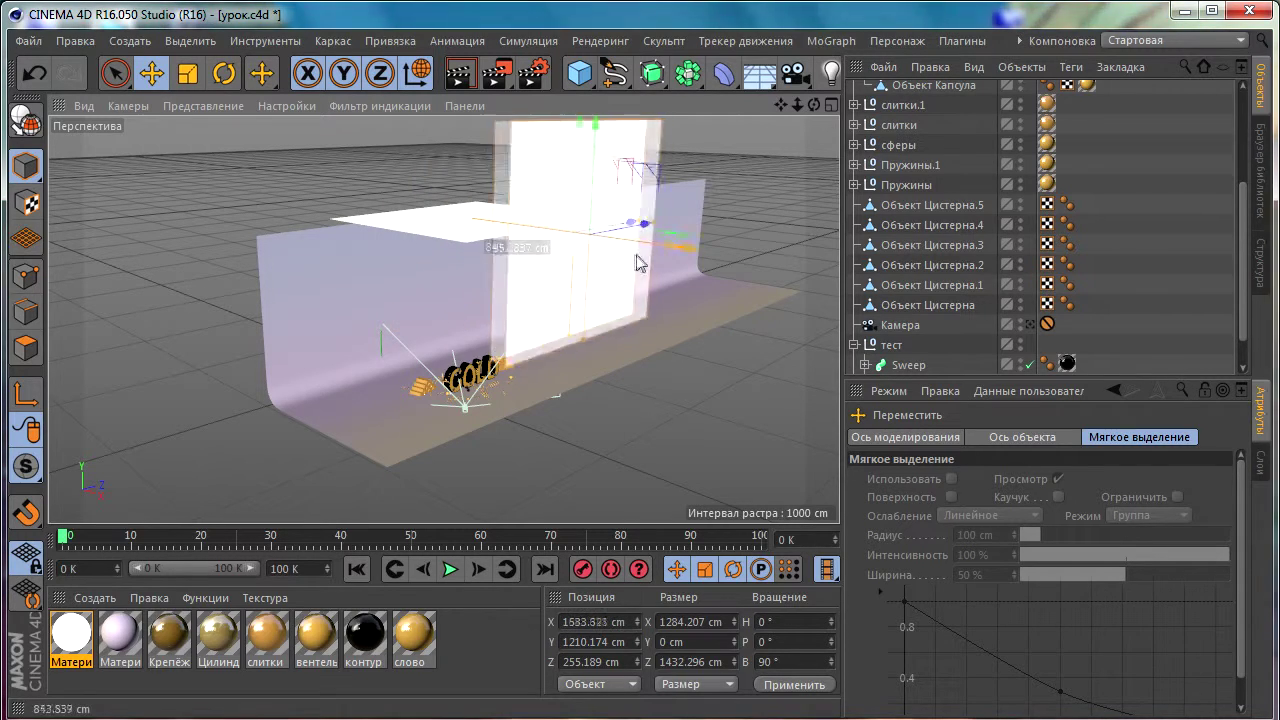
alt+middle_drag(592, 408, 550, 400)
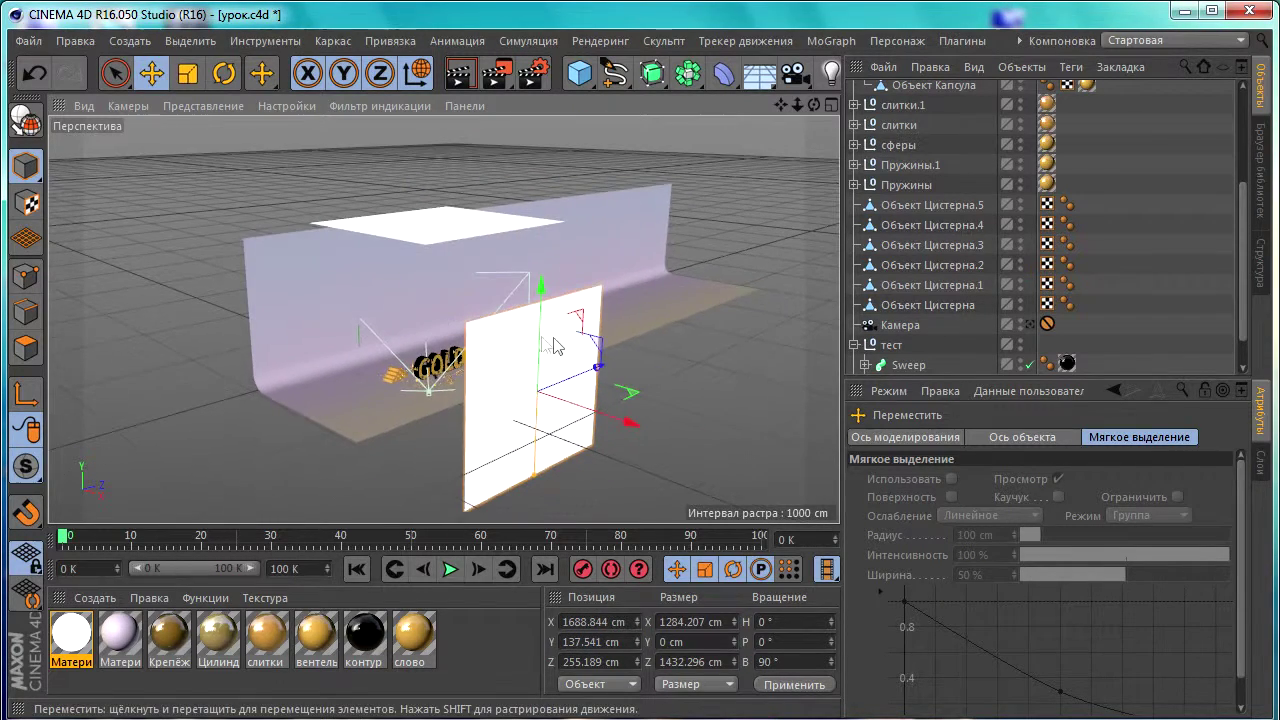
Shrink the panel to about 712 × 794 cm, shift it left, and place copies in a row.
key(t)
mouse_move(564, 214)
mouse_down()
mouse_move(301, 355)
mouse_move(312, 355)
mouse_up()
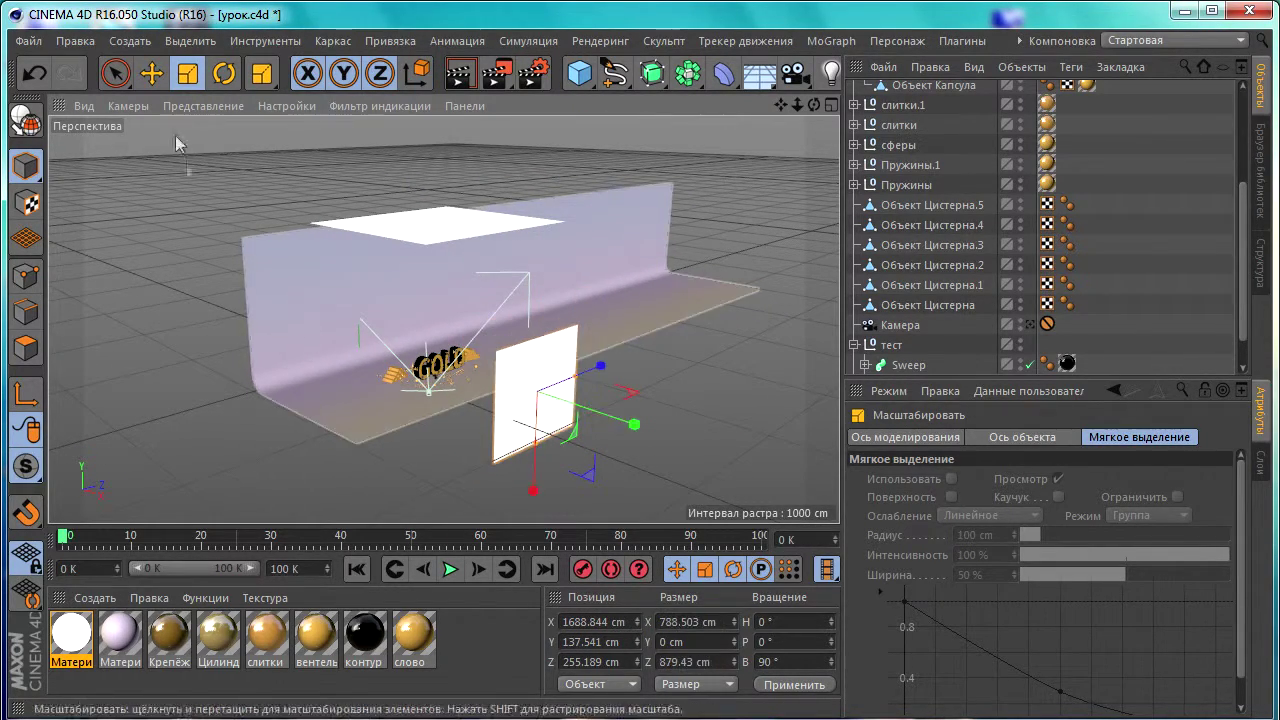
key(e)
mouse_move(590, 402)
mouse_down()
mouse_move(540, 400)
mouse_move(551, 363)
mouse_move(372, 430)
mouse_up()
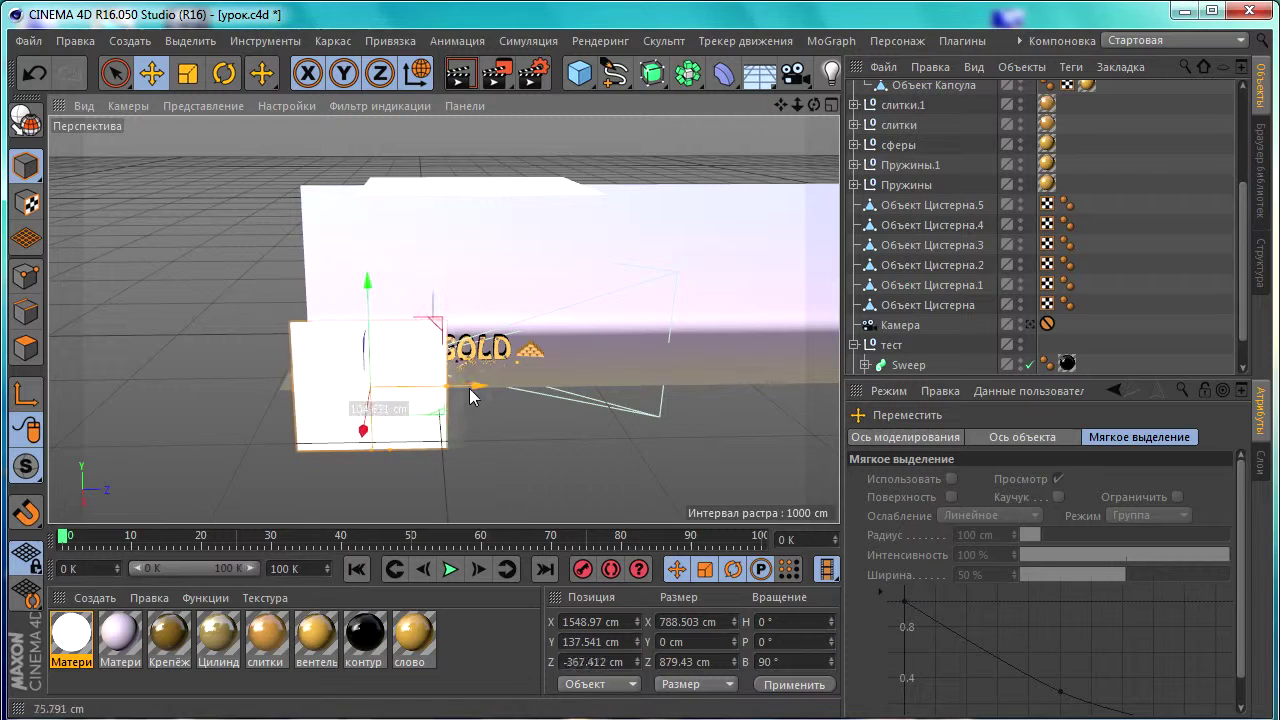
drag(372, 430, 345, 428)
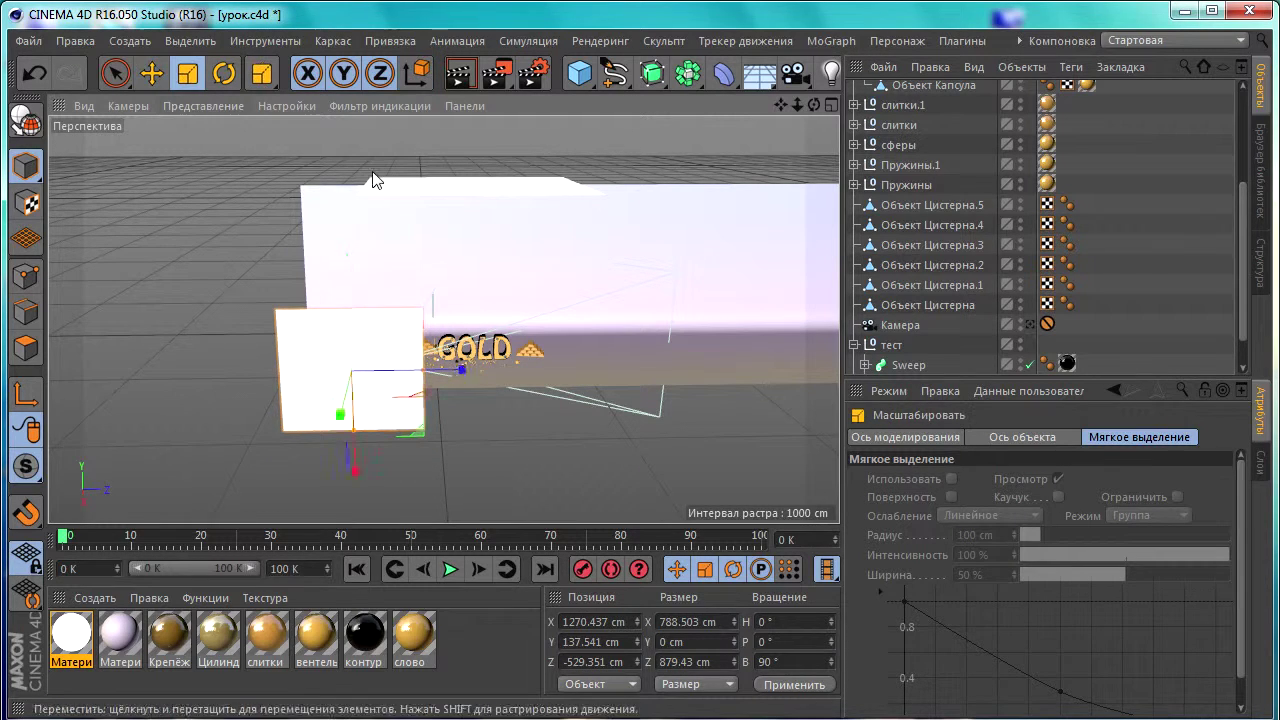
drag(374, 180, 340, 185)
mouse_move(422, 376)
ctrl+mouse_down()
mouse_move(743, 374)
mouse_move(571, 360)
mouse_move(645, 370)
mouse_move(560, 380)
ctrl+mouse_up()
scroll(905, 215, up, 3)
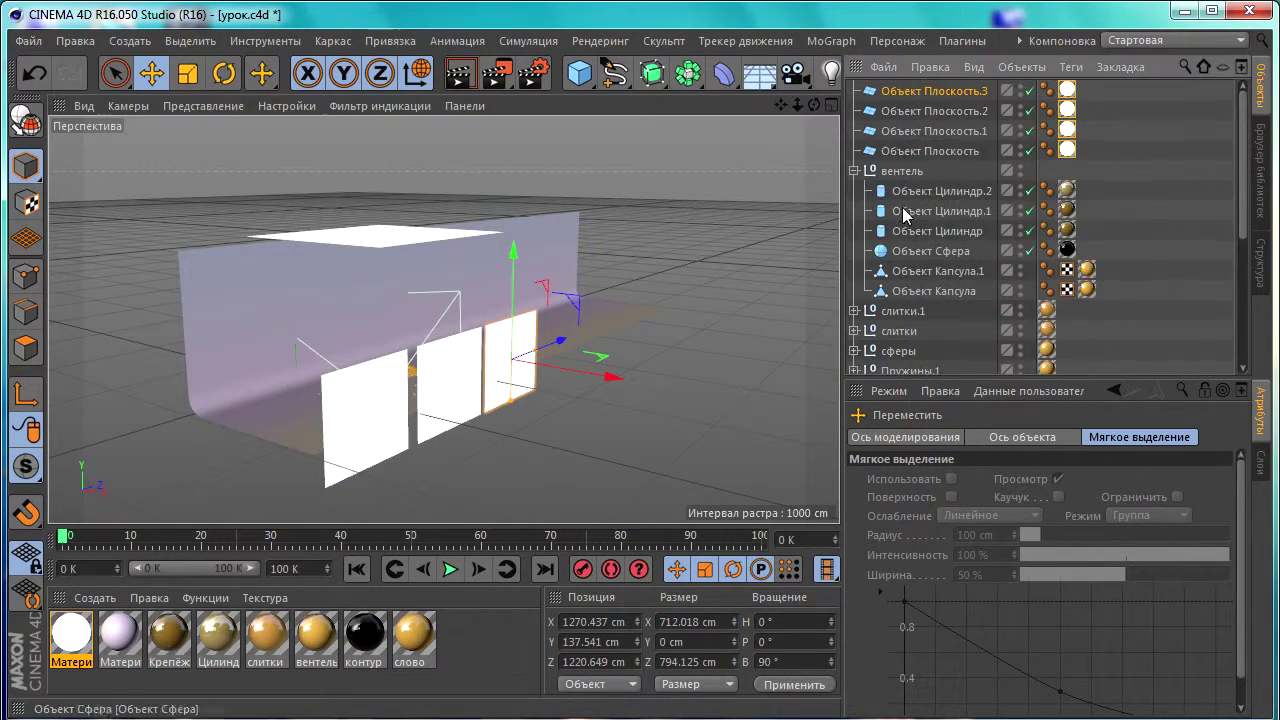
Select Плоскость.1–.3 and move them up to Y 618 cm and to the right.
click(910, 131)
shift+click(910, 91)
drag(445, 286, 505, 360)
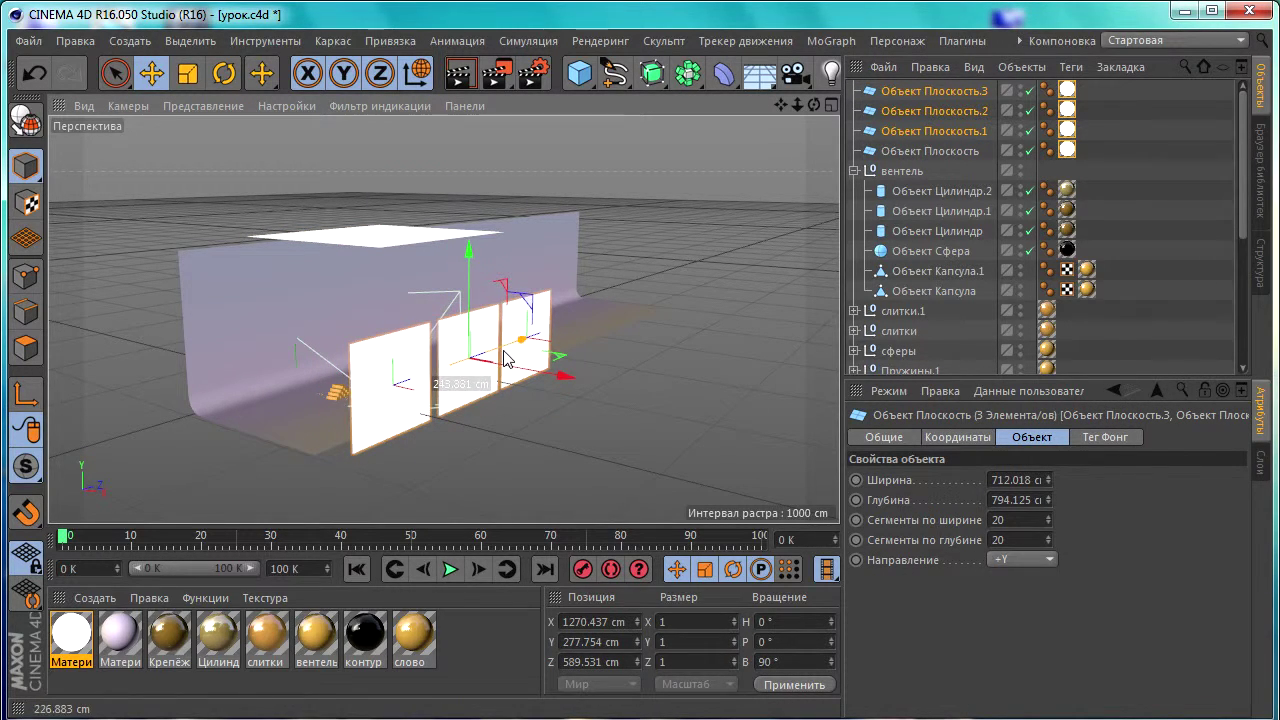
mouse_move(505, 360)
mouse_down()
mouse_move(445, 385)
mouse_move(478, 347)
mouse_move(590, 350)
mouse_up()
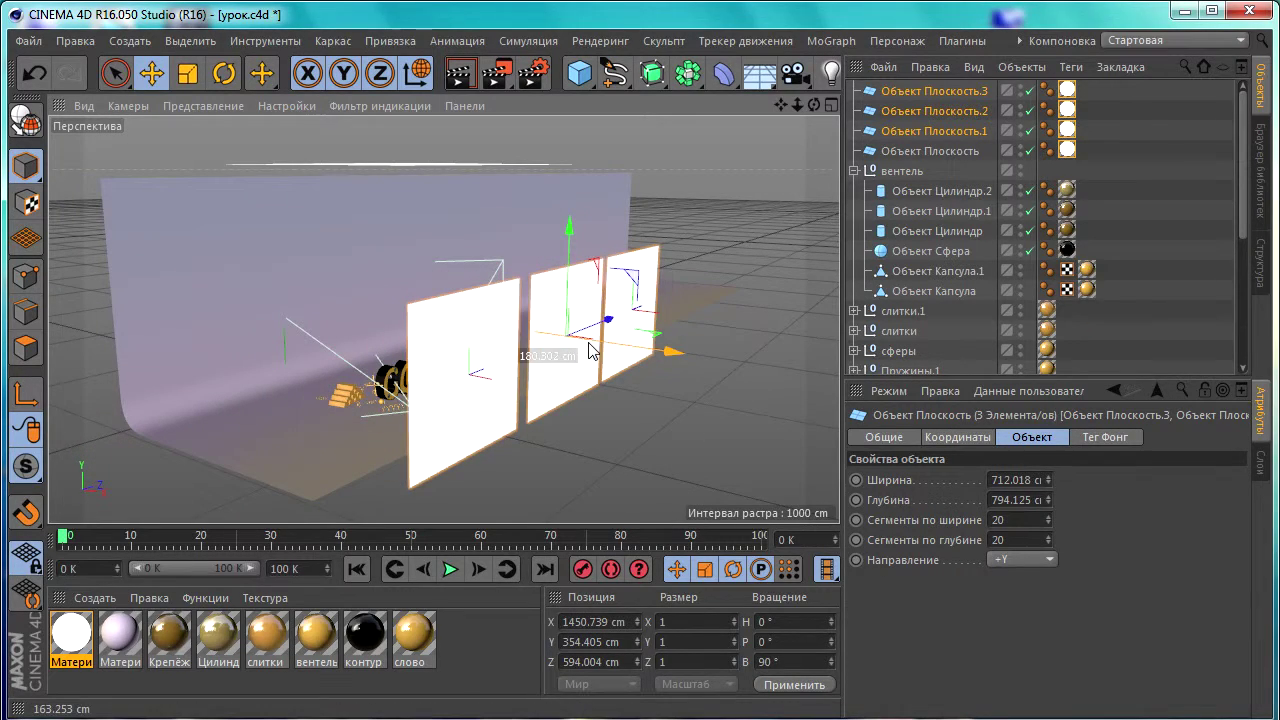
alt+drag(514, 357, 486, 370)
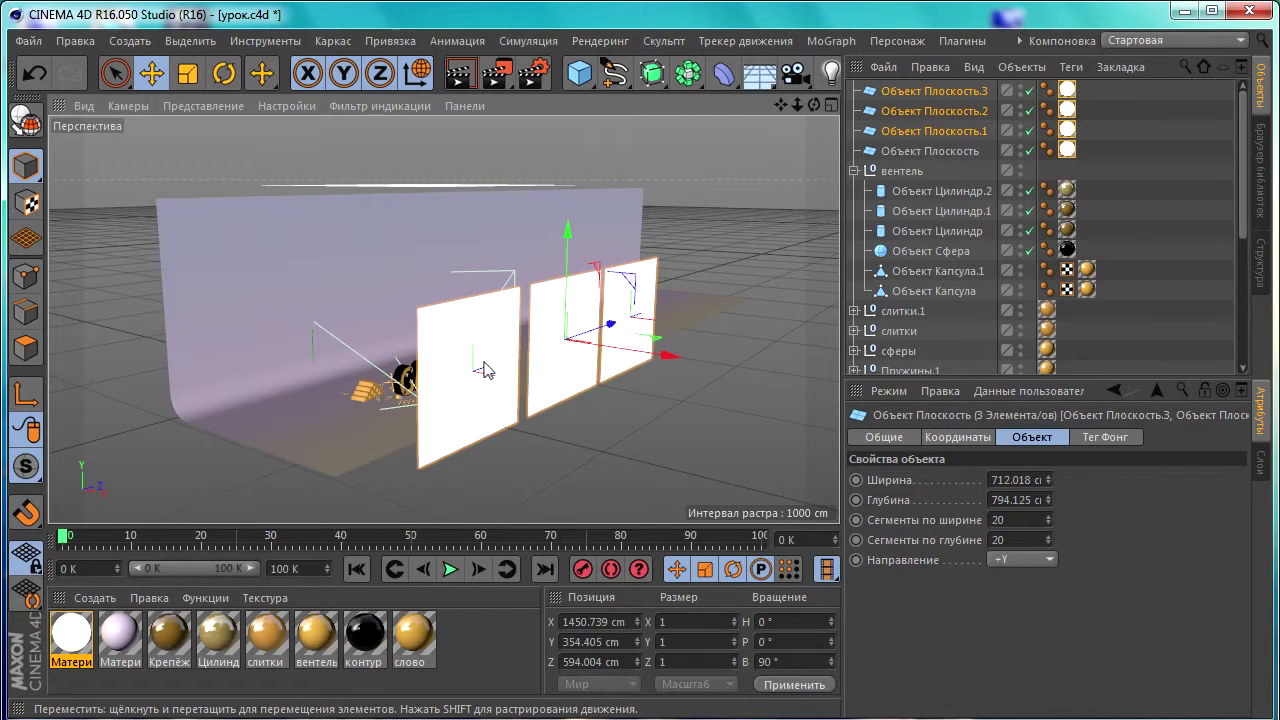
drag(566, 277, 586, 212)
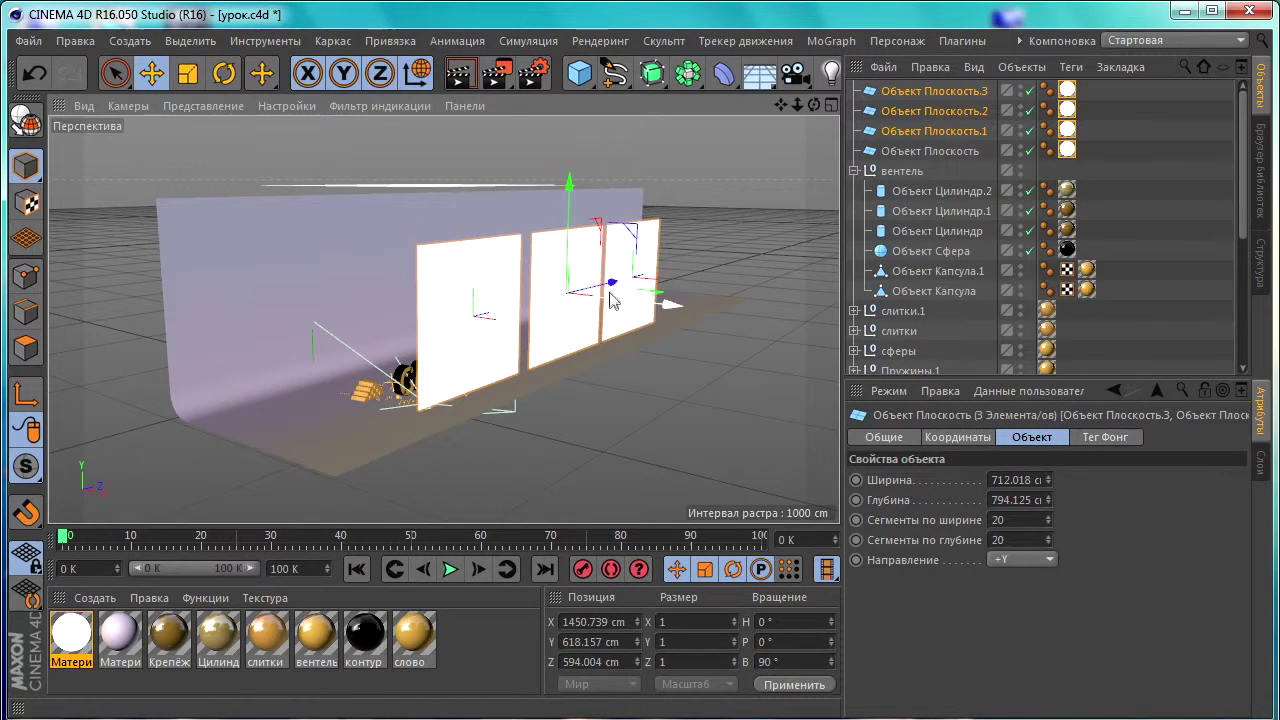
Tilt the three panels back to a 70° bank.
click(224, 73)
drag(647, 277, 620, 262)
key(e)
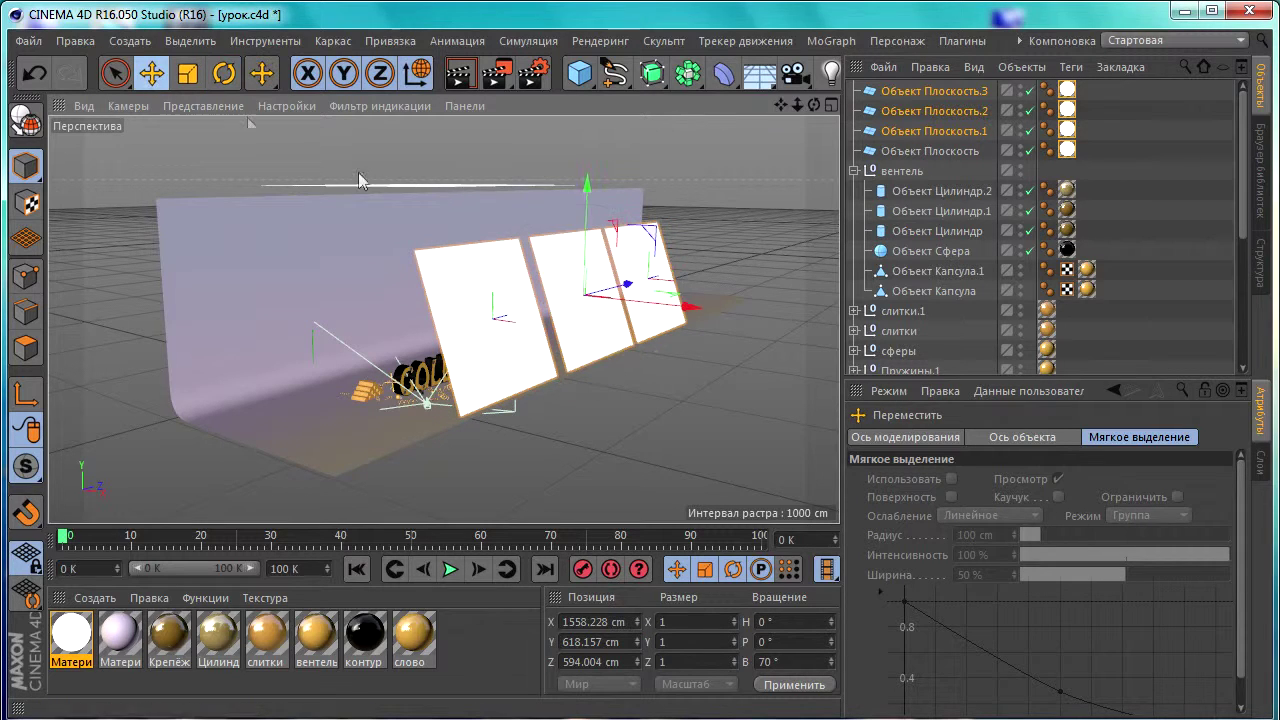
alt+drag(510, 328, 493, 333)
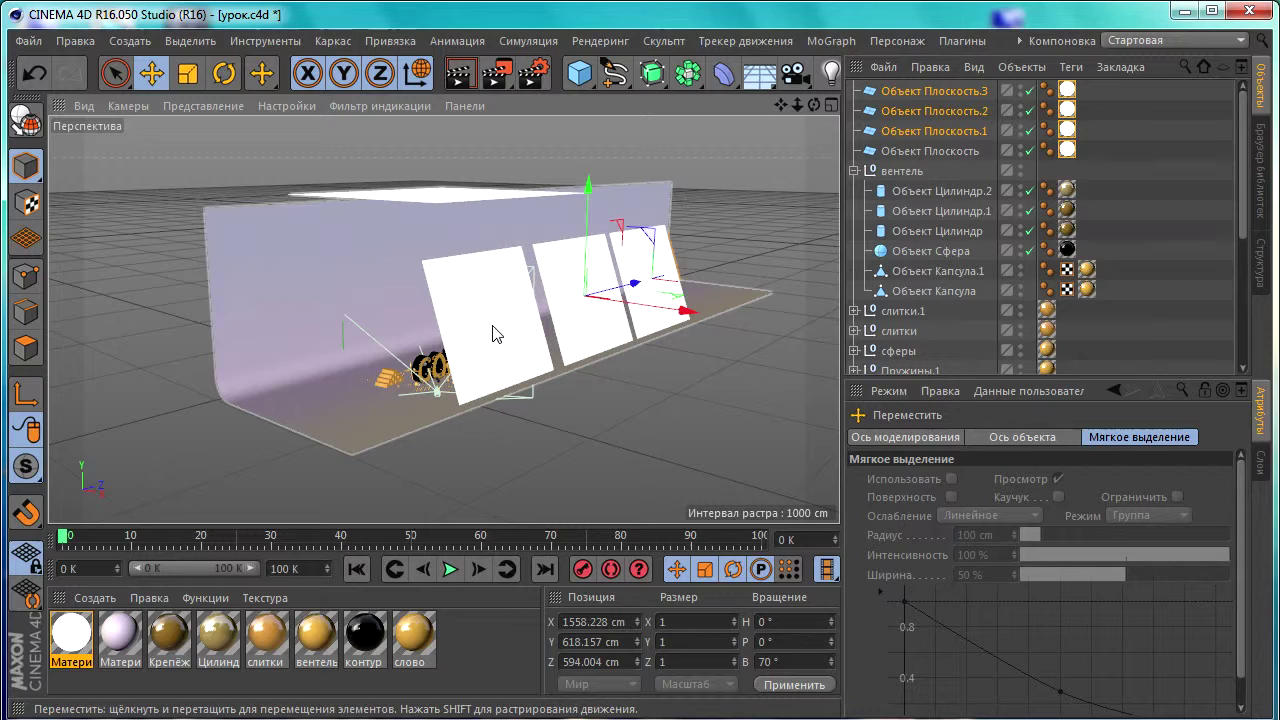
click(458, 197)
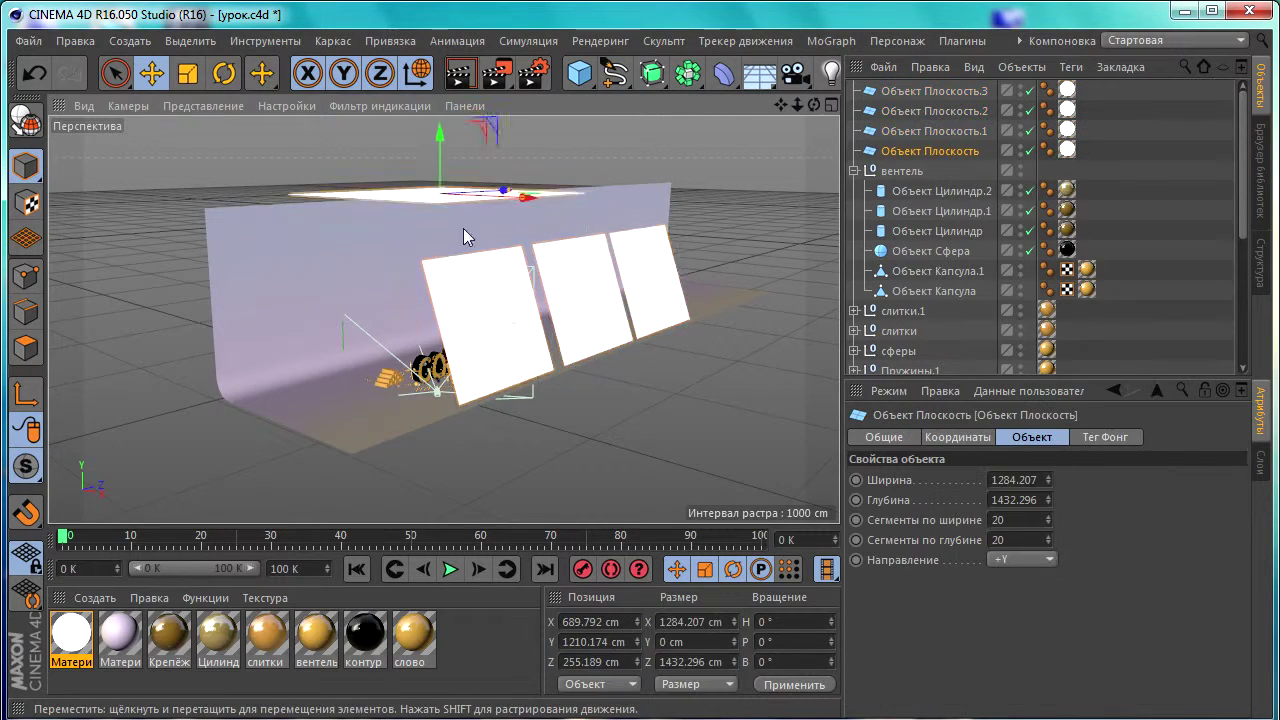
Add another plane at the backdrop's left end, stand it upright at 90° and raise it.
alt+drag(463, 228, 398, 277)
drag(580, 72, 768, 125)
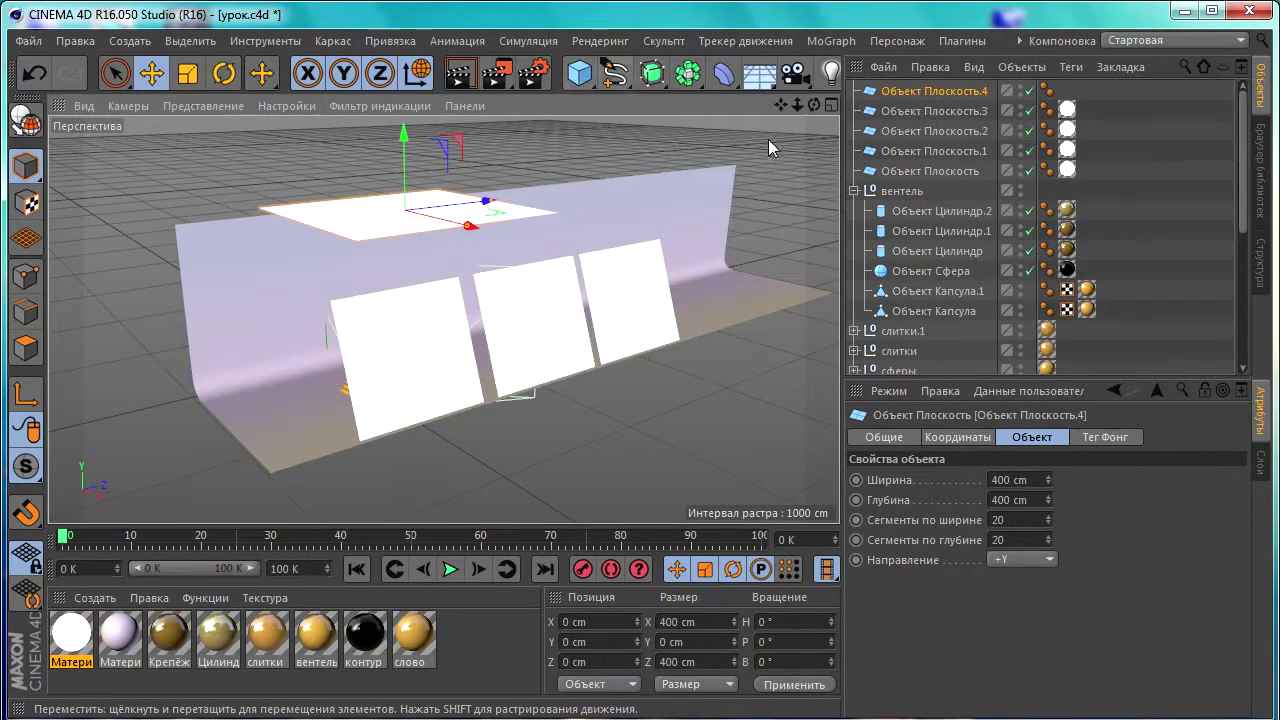
mouse_move(360, 343)
alt+mouse_down()
mouse_move(385, 375)
mouse_move(292, 477)
alt+mouse_up()
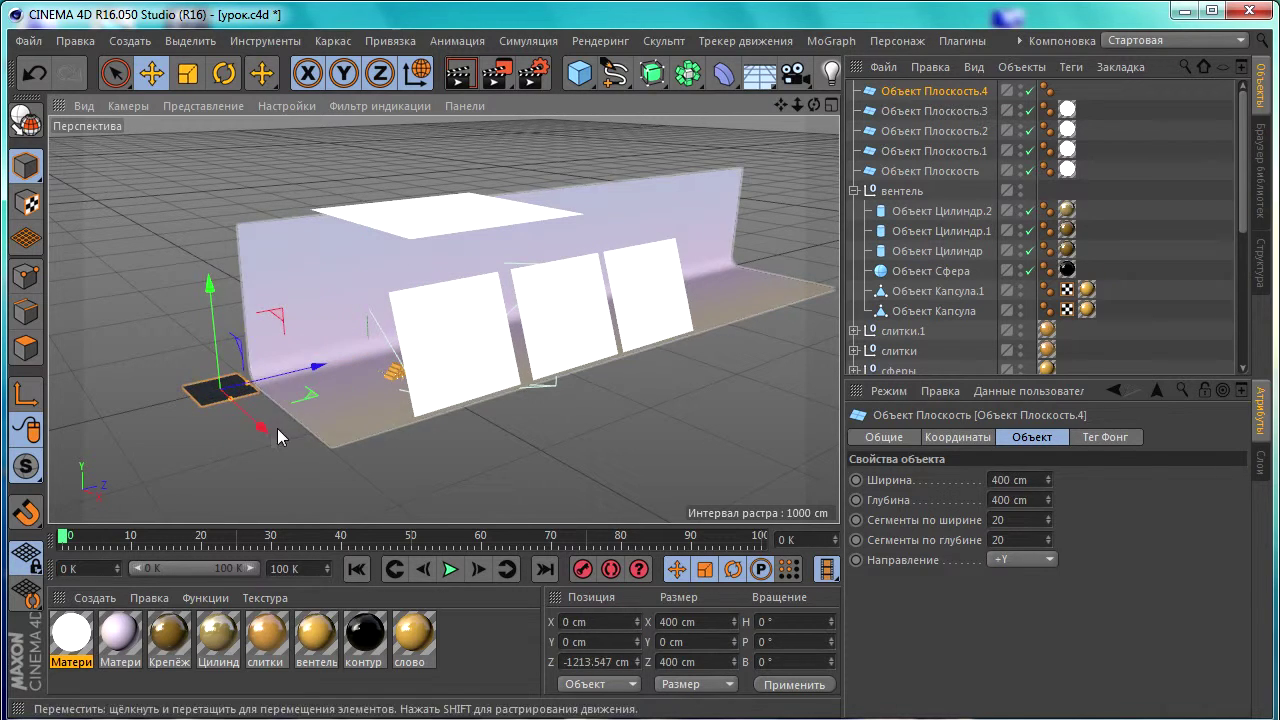
key(r)
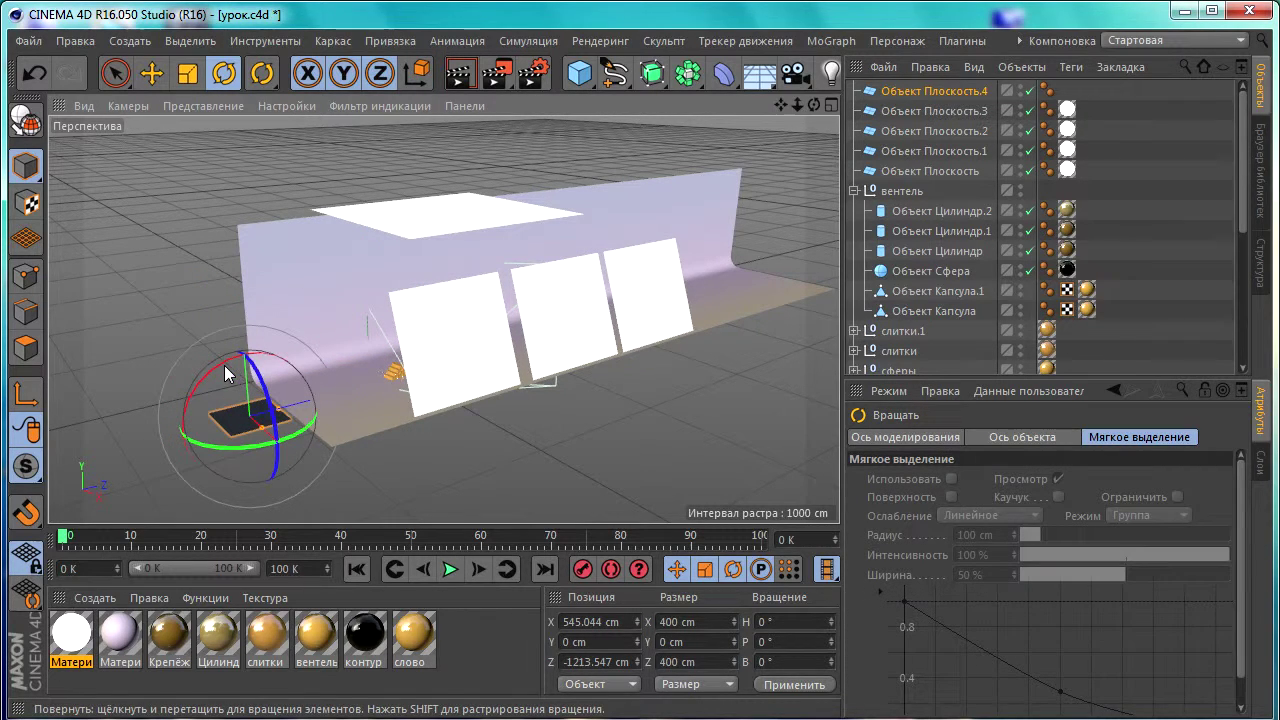
click(224, 367)
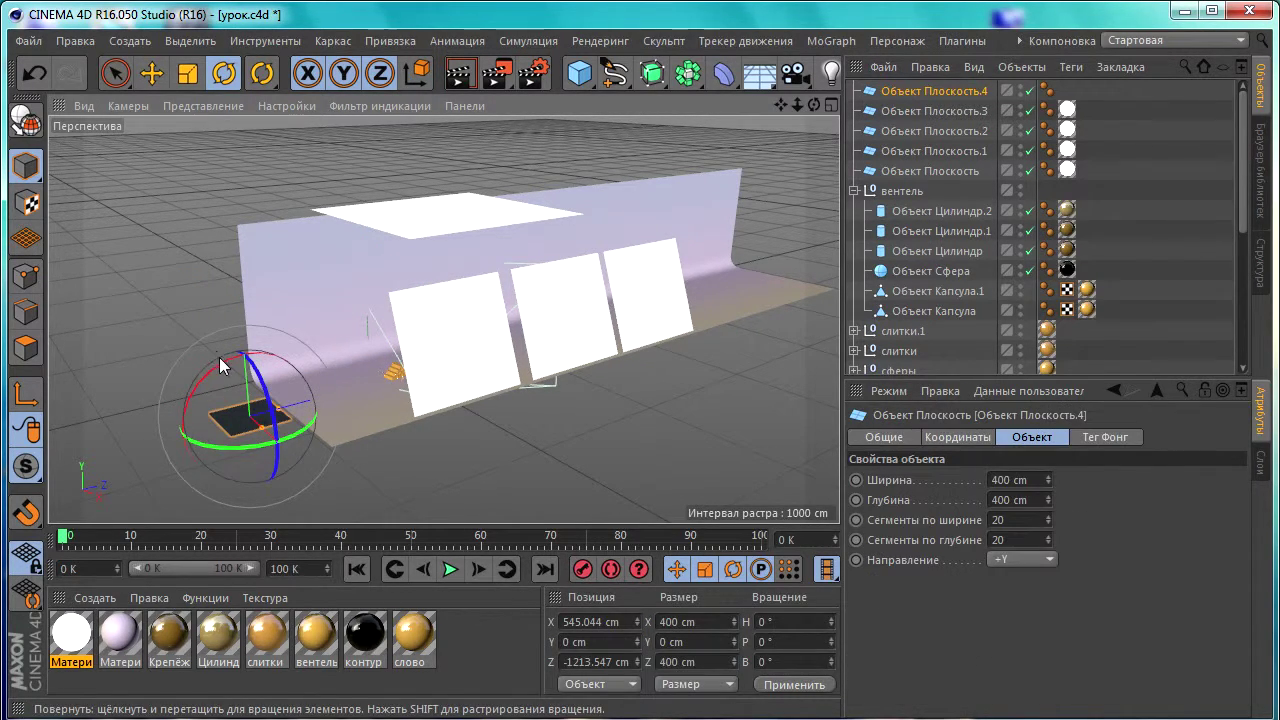
drag(220, 362, 125, 495)
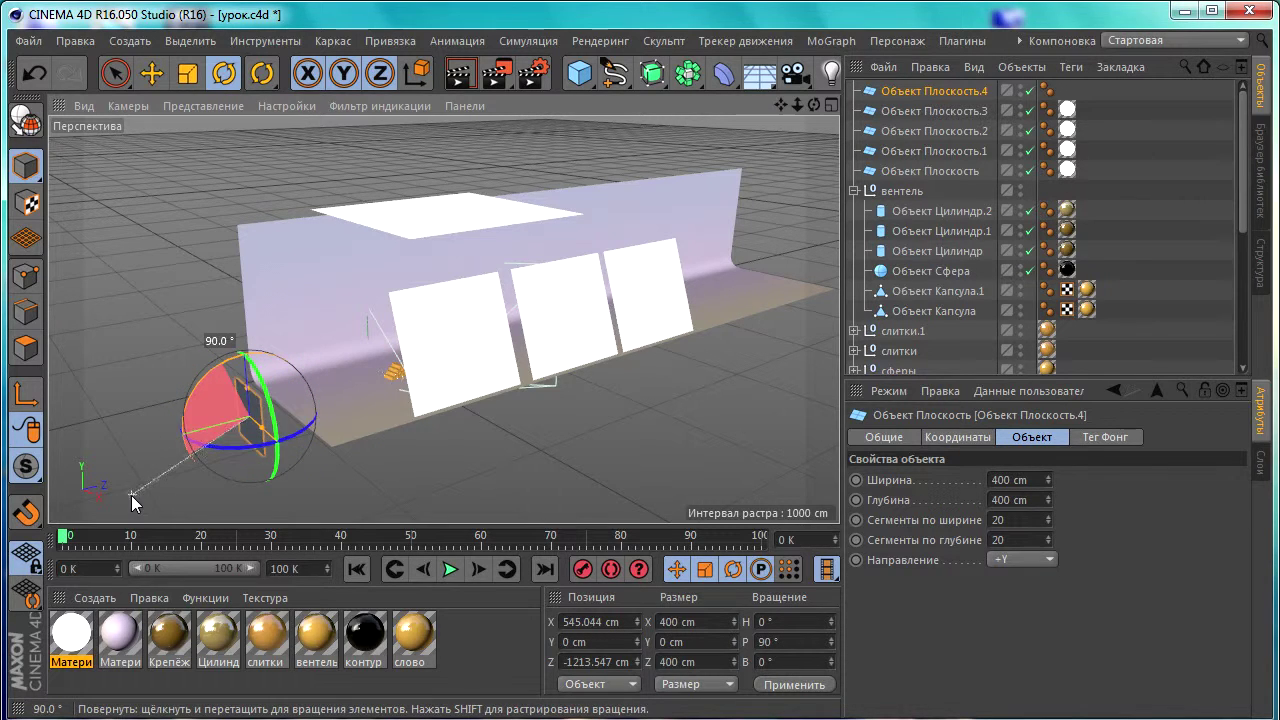
click(151, 73)
drag(242, 430, 255, 375)
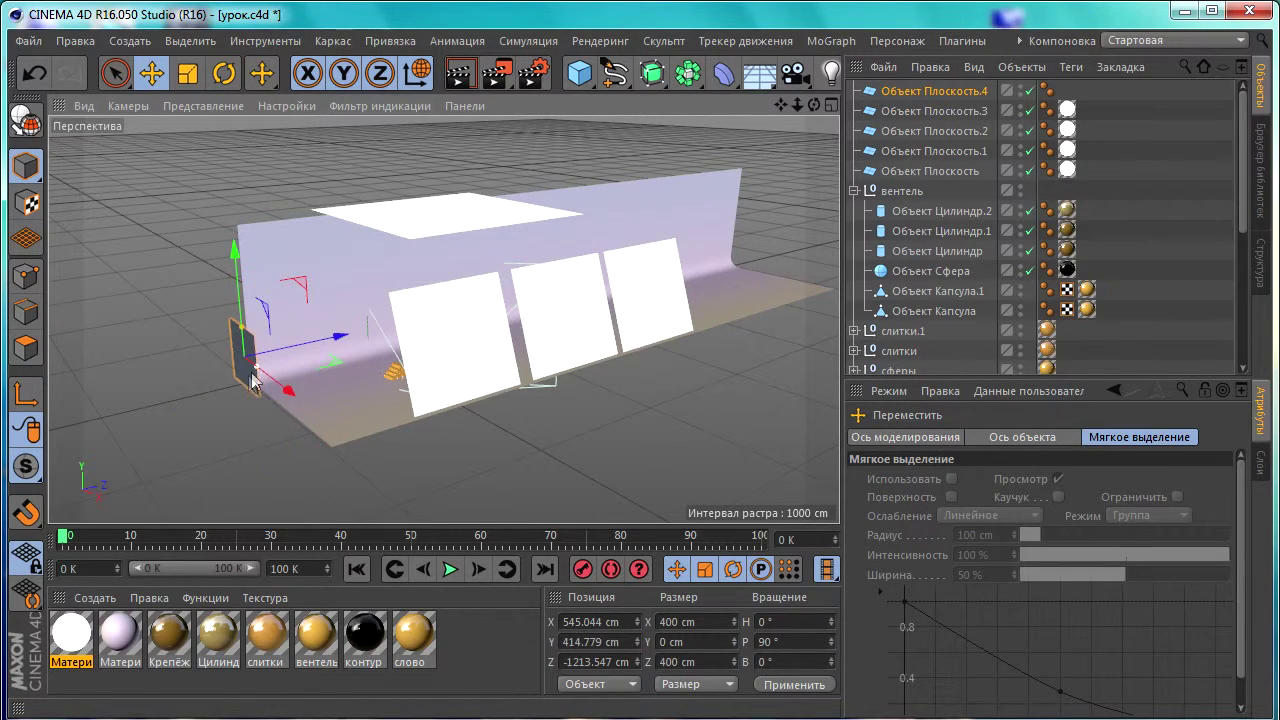
Enlarge the plane to about 1026 × 1109 cm and place it at the far end of the backdrop.
mouse_move(343, 360)
alt+mouse_down()
mouse_move(486, 329)
mouse_move(572, 345)
alt+mouse_up()
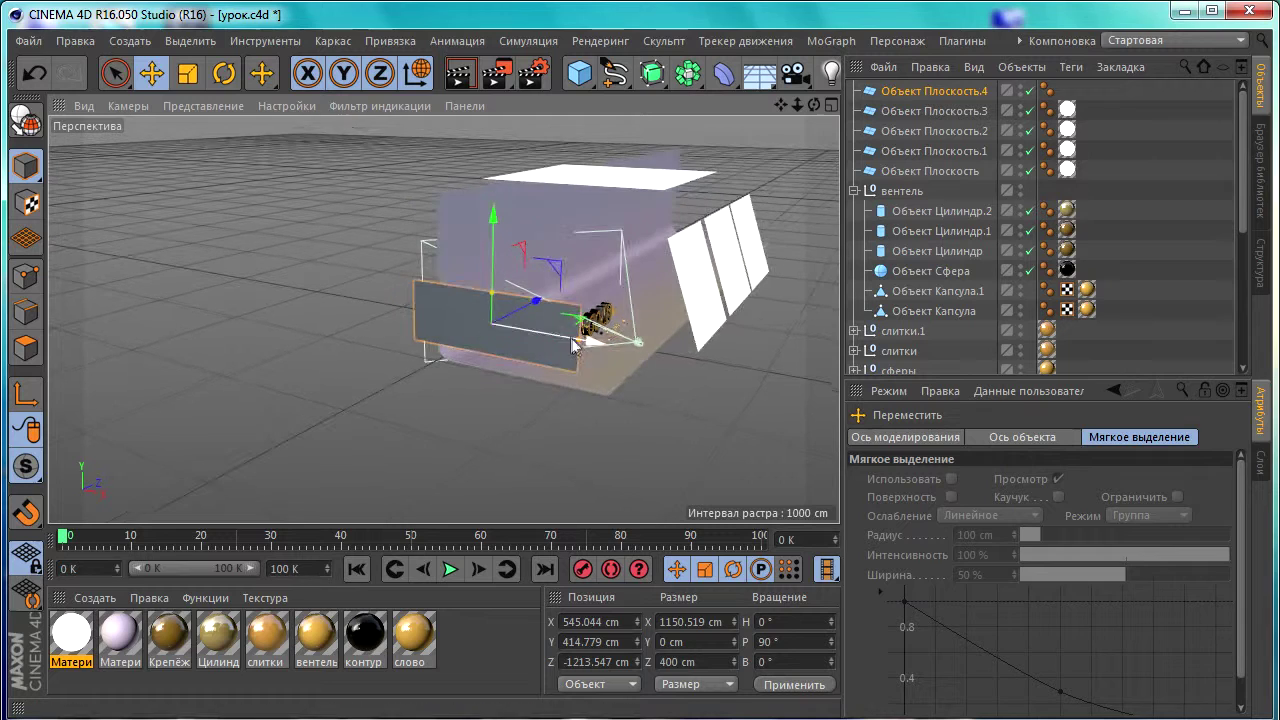
drag(492, 291, 492, 243)
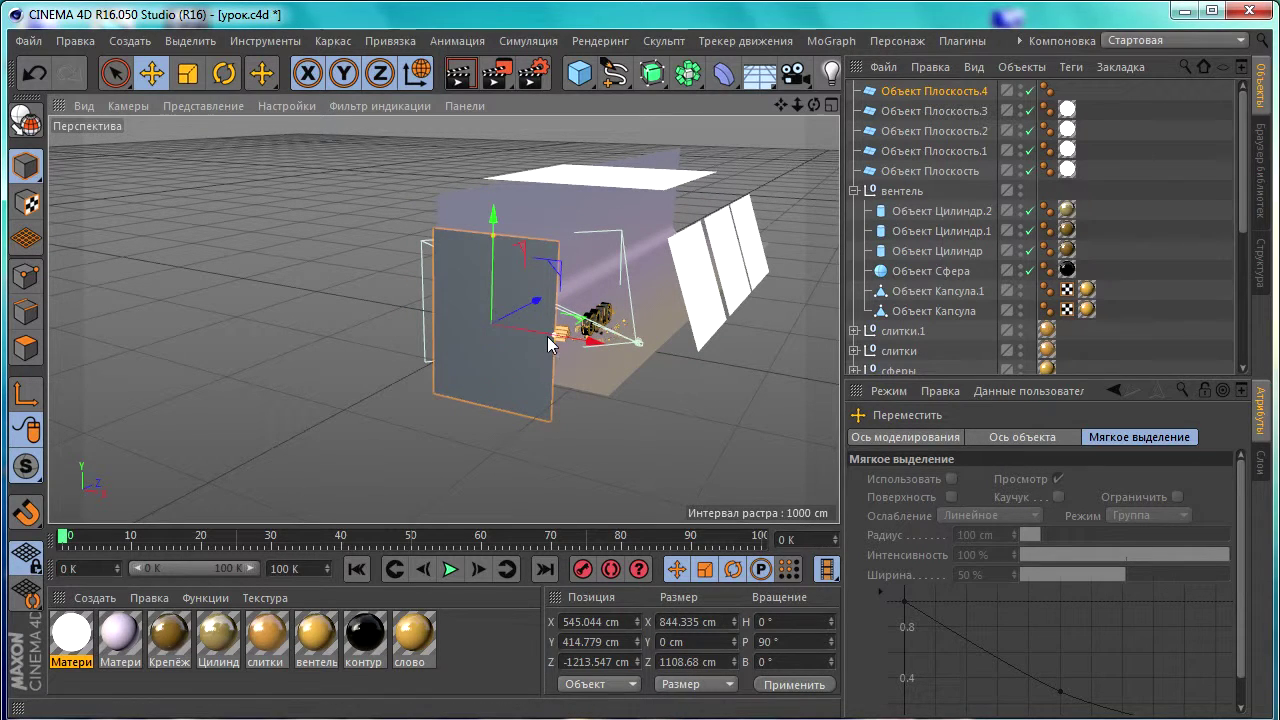
mouse_move(572, 345)
alt+mouse_down()
mouse_move(563, 329)
mouse_move(695, 343)
alt+mouse_up()
scroll(443, 363, down, 3)
mouse_move(357, 334)
mouse_down()
mouse_move(785, 275)
mouse_move(760, 258)
mouse_move(737, 263)
mouse_move(724, 287)
mouse_move(646, 294)
mouse_up()
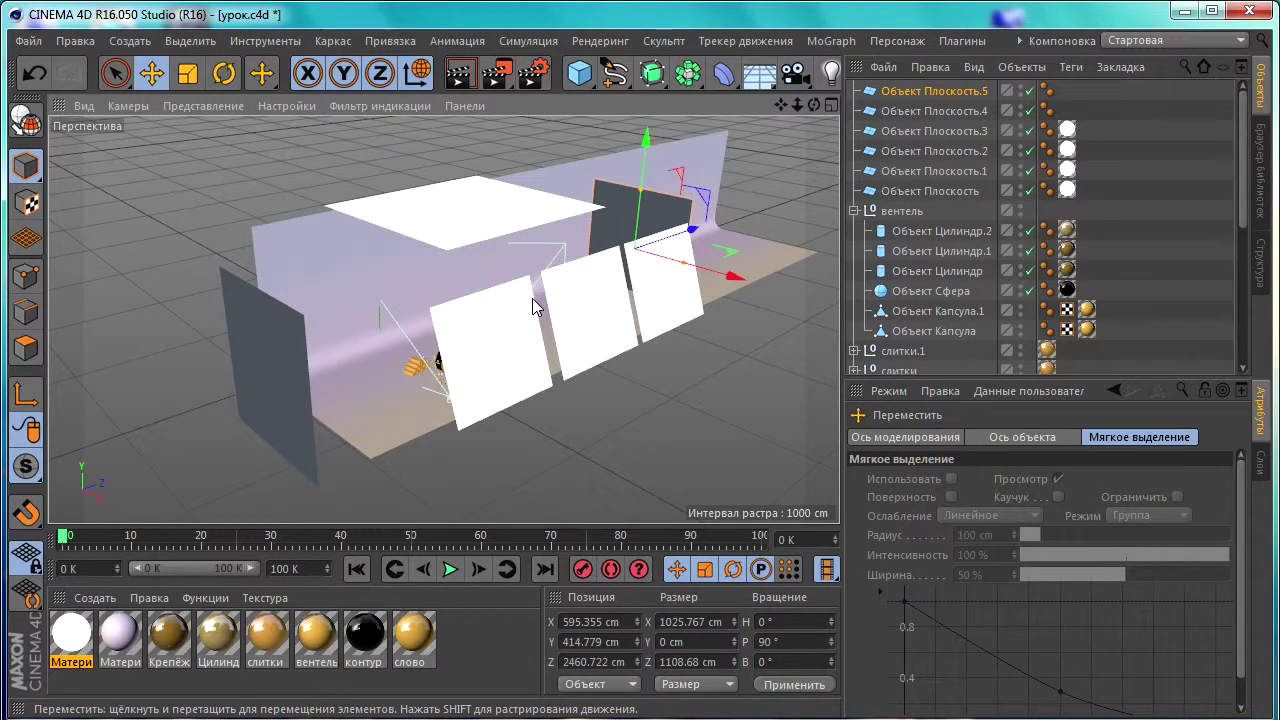
drag(75, 650, 92, 625)
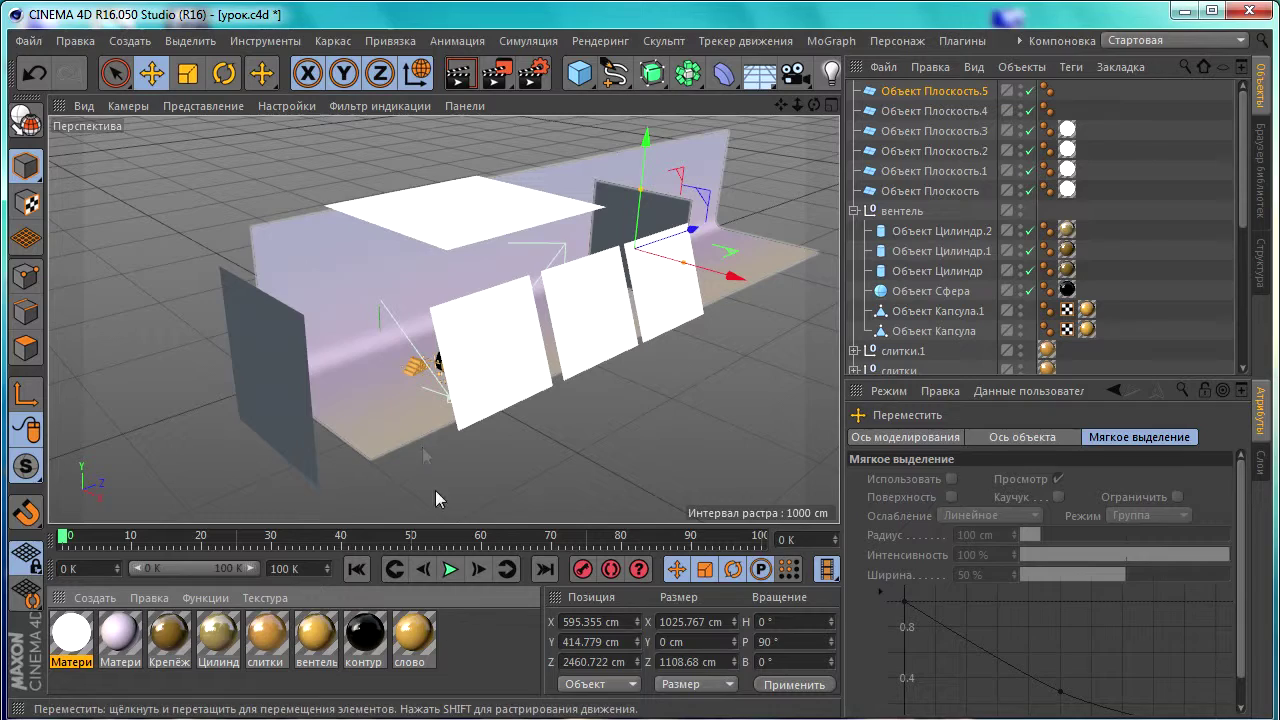
double_click(453, 632)
Set Материал.1's glow to light blue (157/198/255, 120%) and apply it to the left end plane.
double_click(65, 636)
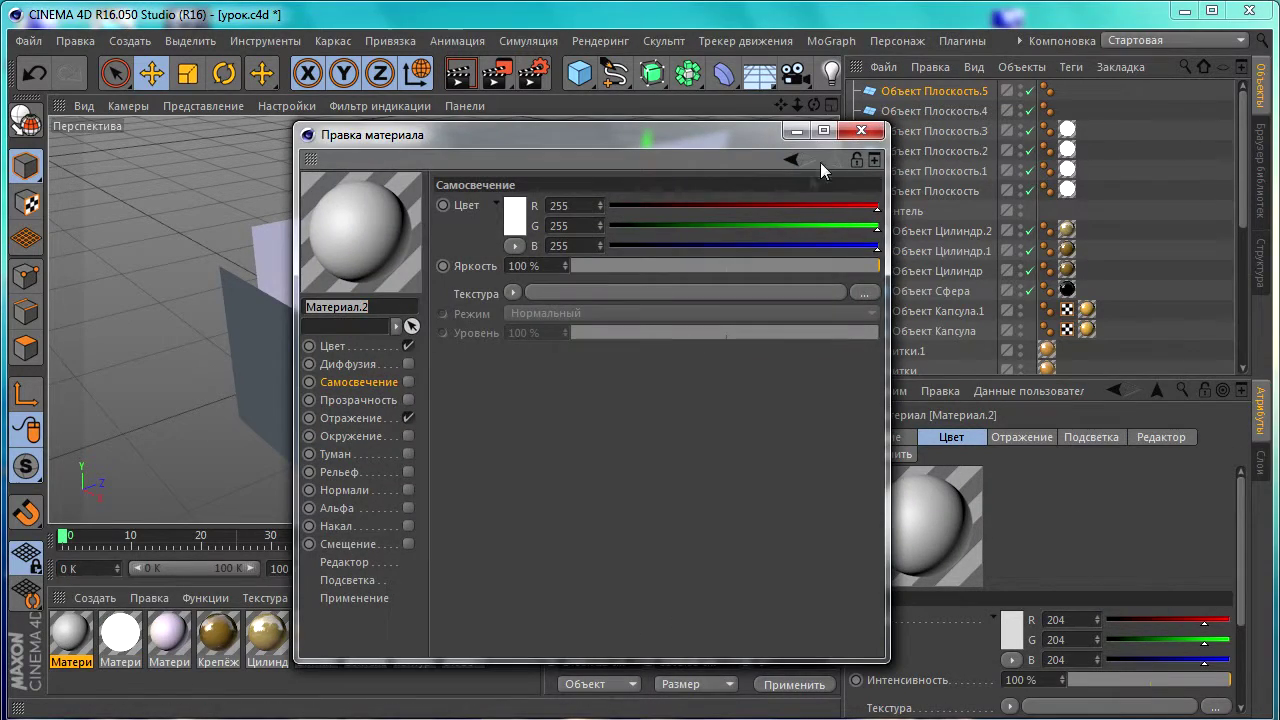
click(857, 133)
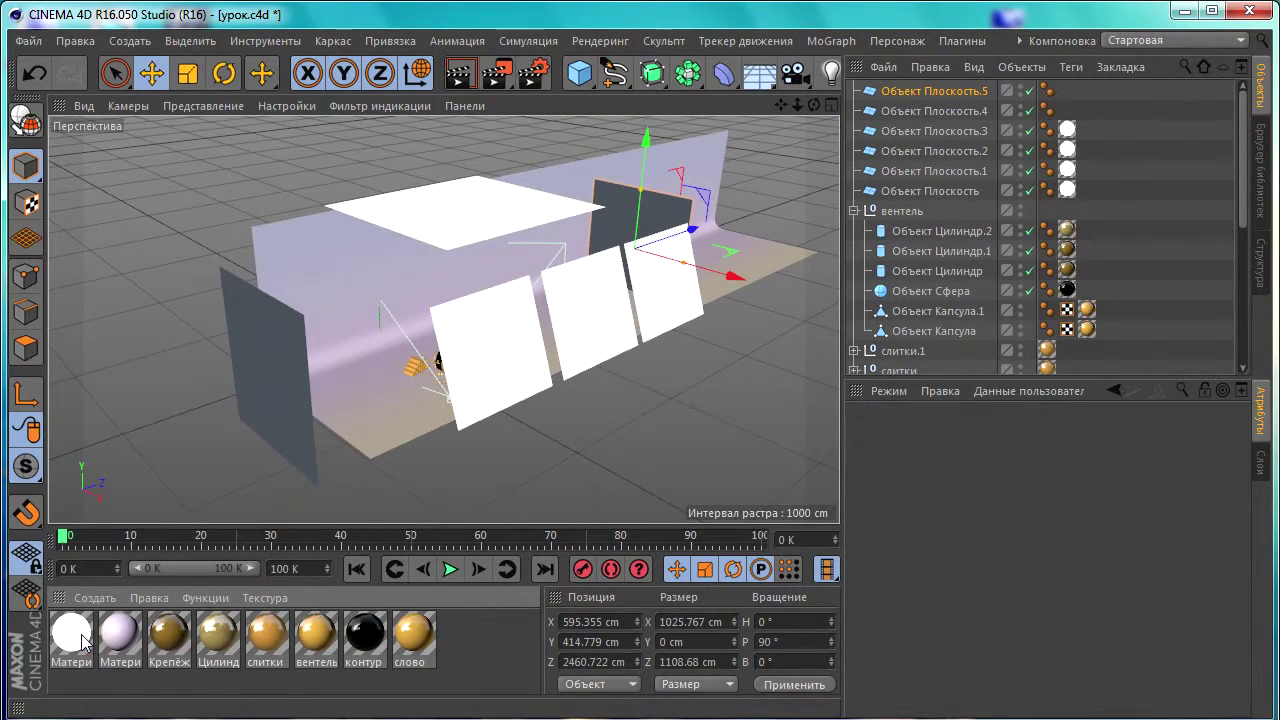
click(75, 640)
double_click(75, 640)
text(120)
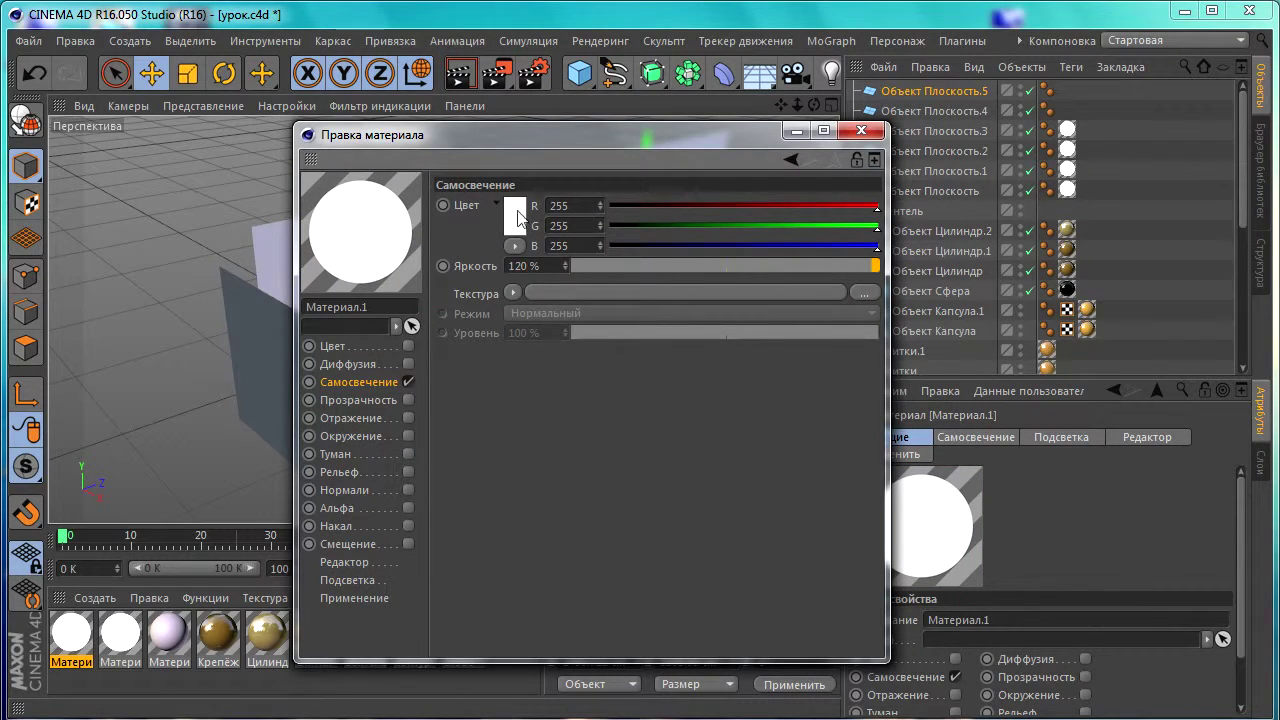
click(514, 215)
drag(512, 125, 579, 125)
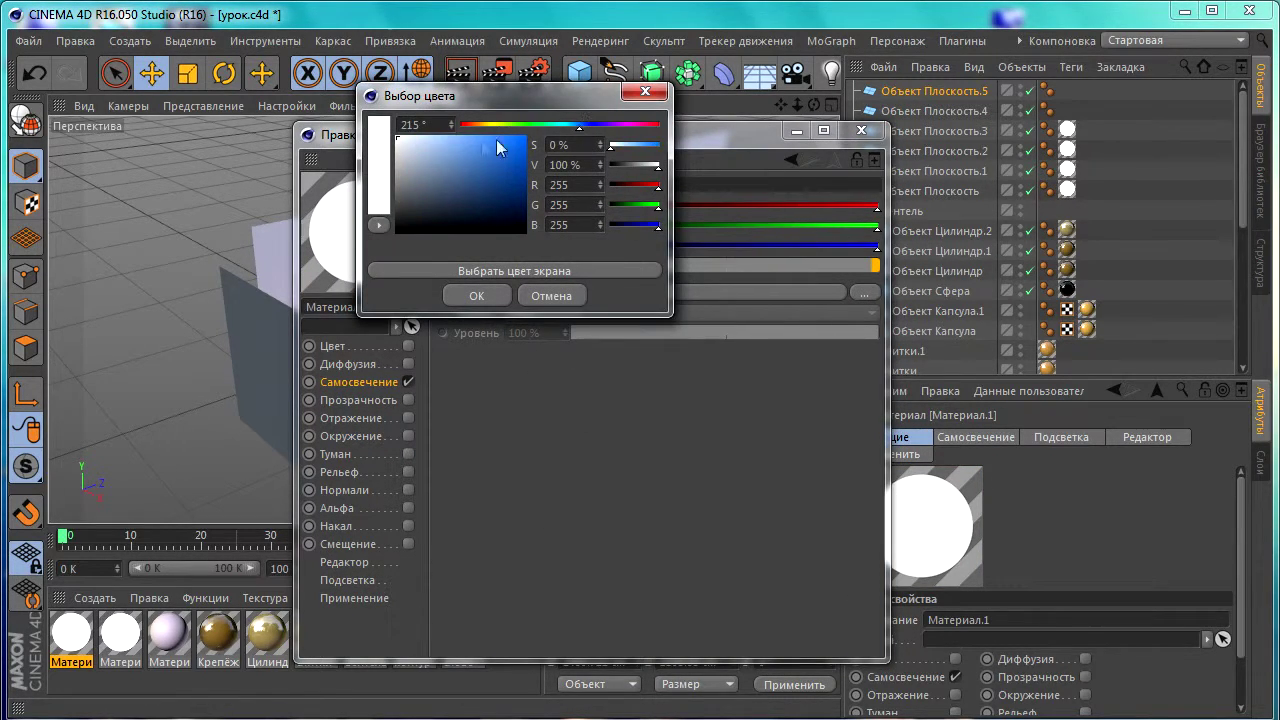
drag(450, 137, 446, 137)
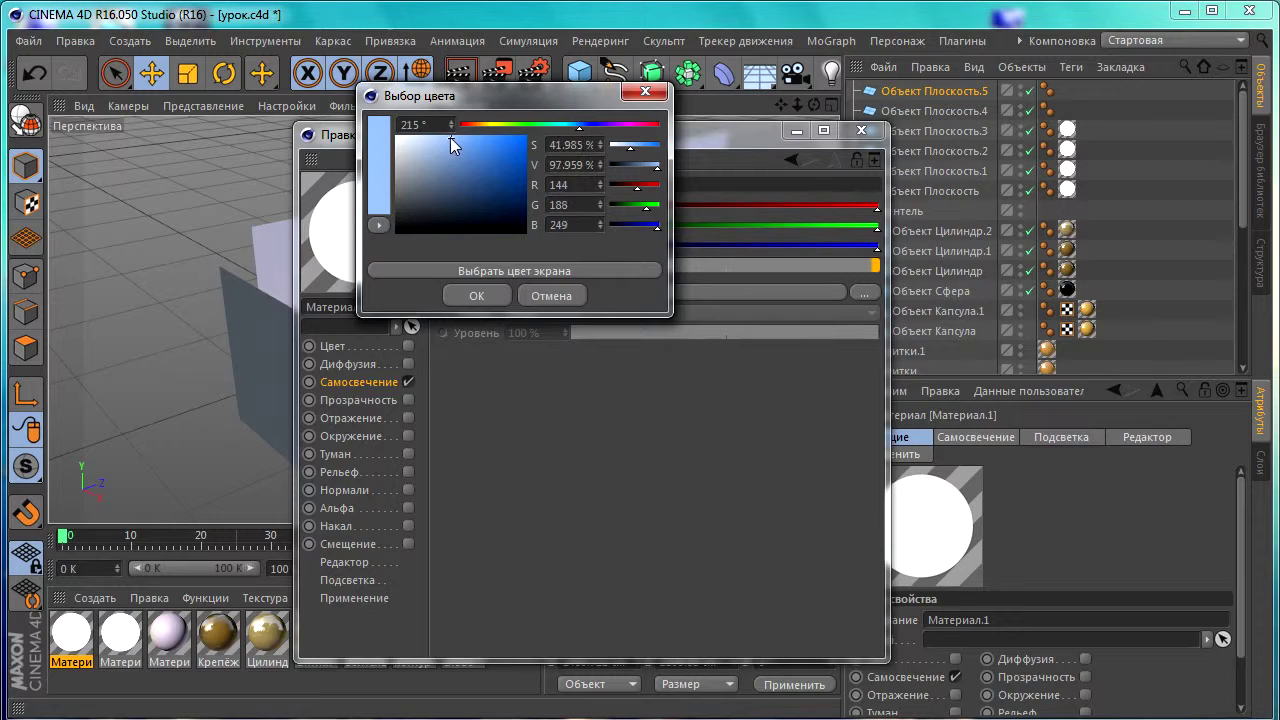
click(473, 292)
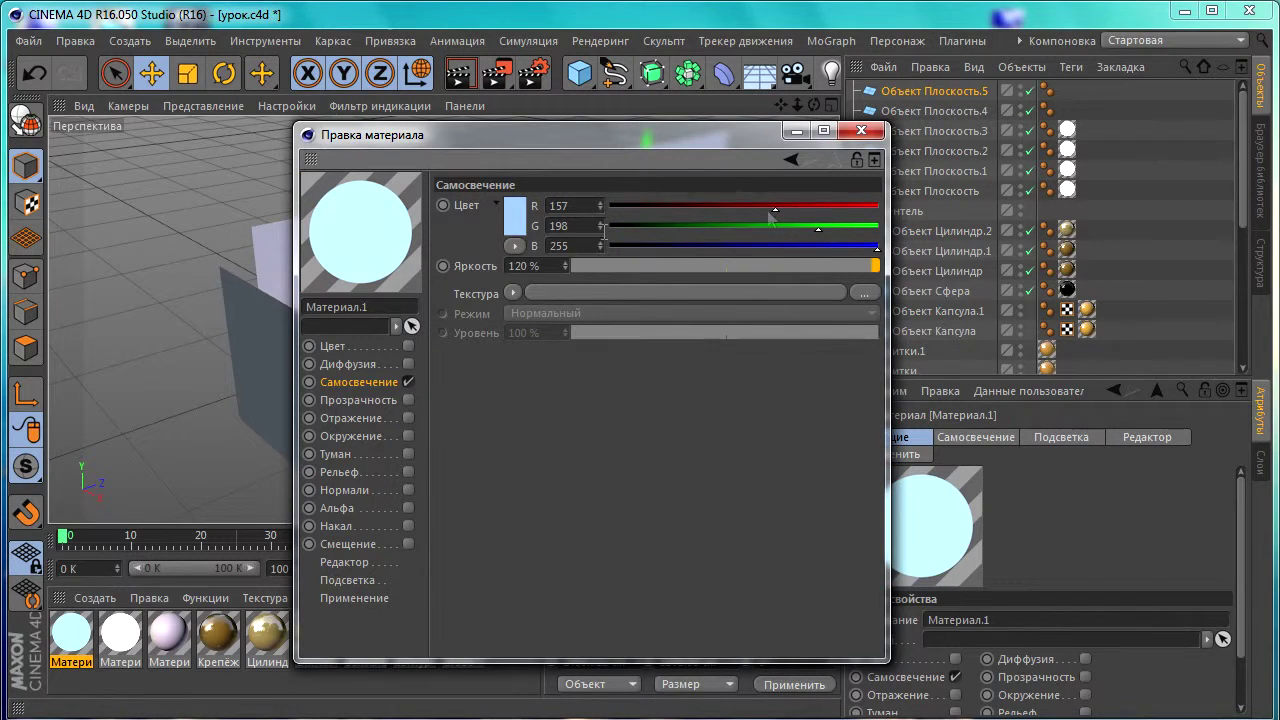
click(866, 132)
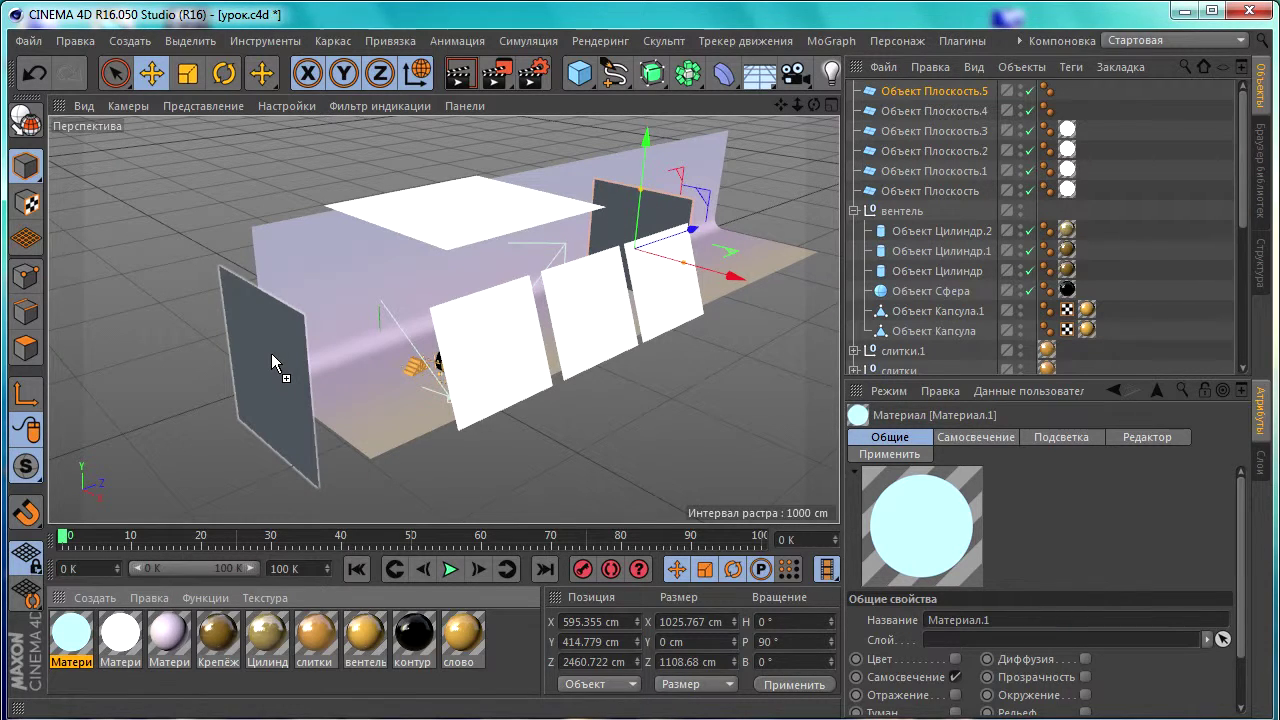
drag(271, 353, 271, 354)
Give the copied material a warm cream glow (RGB 252/210/146) and apply it to the back plane.
double_click(71, 641)
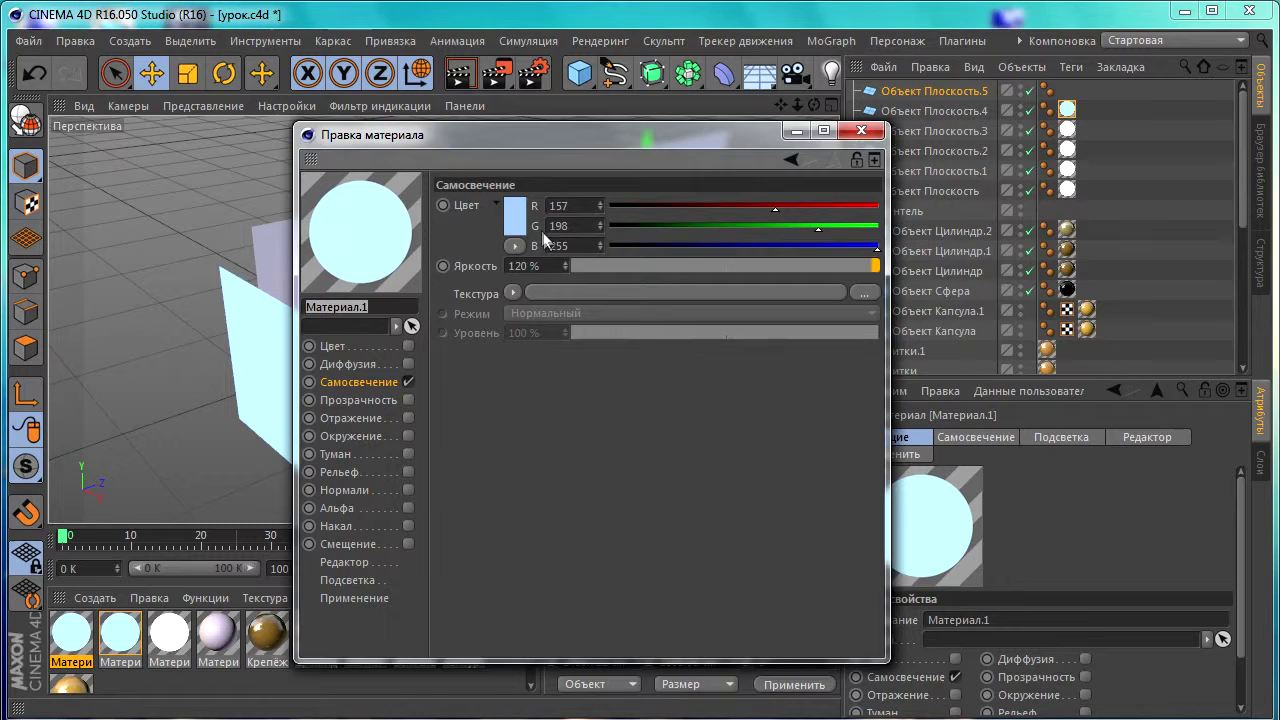
click(513, 214)
drag(514, 143, 479, 143)
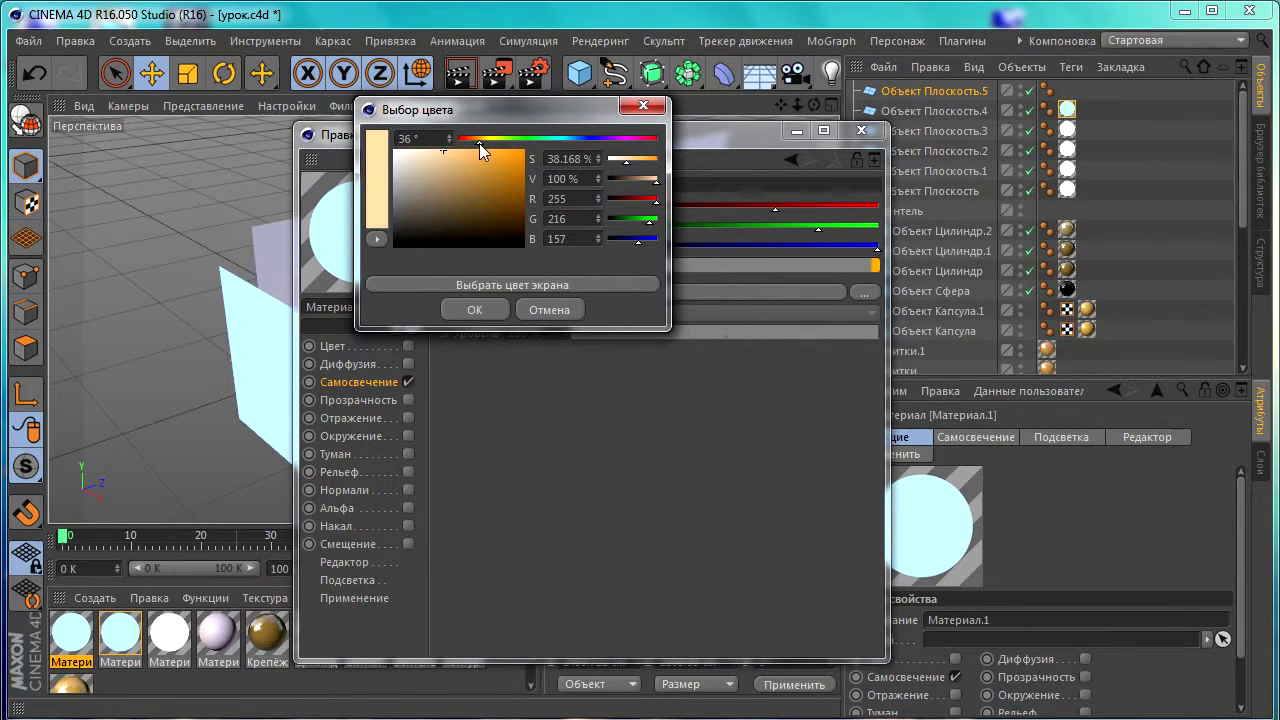
click(474, 309)
click(861, 130)
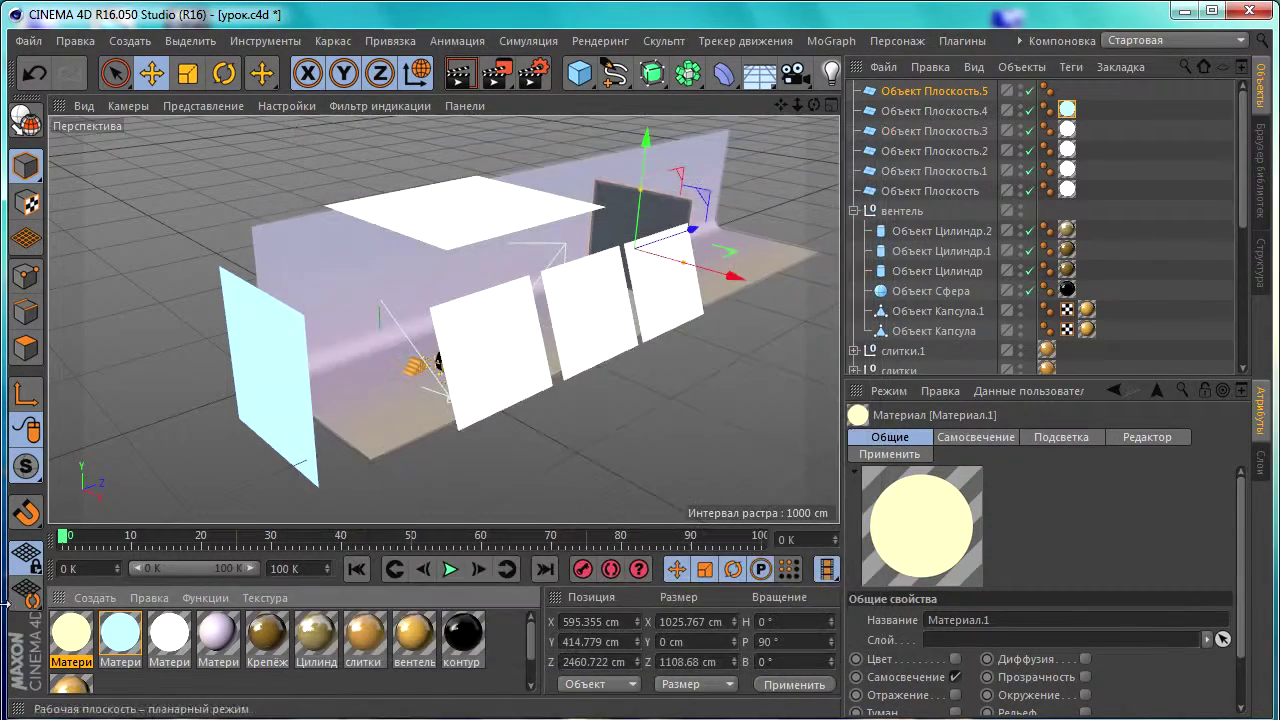
drag(71, 631, 625, 225)
alt+drag(617, 320, 600, 309)
double_click(70, 632)
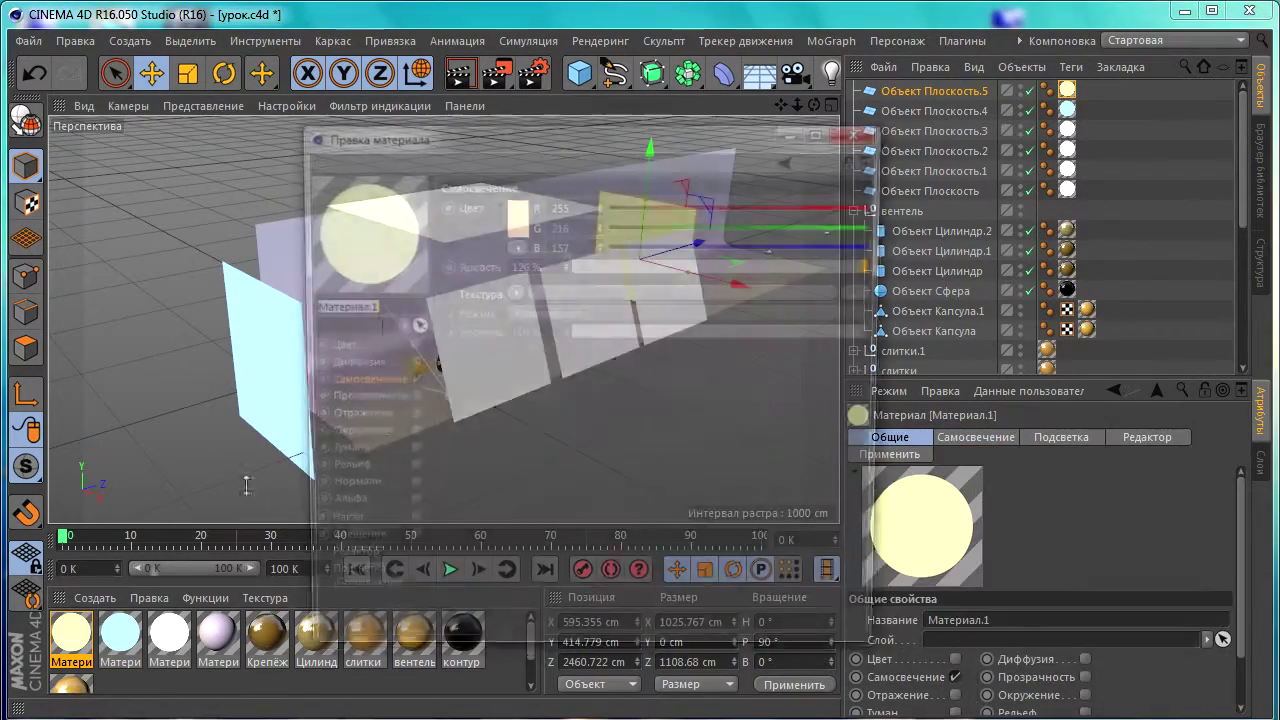
click(520, 232)
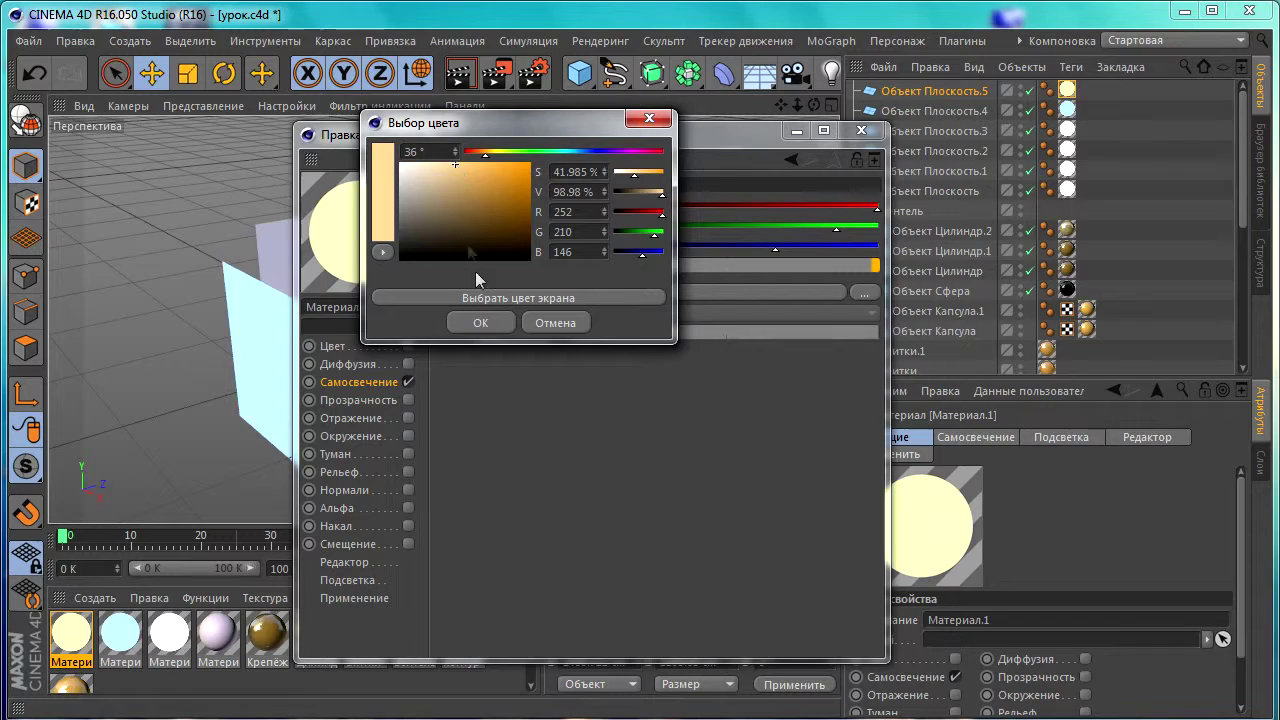
click(480, 322)
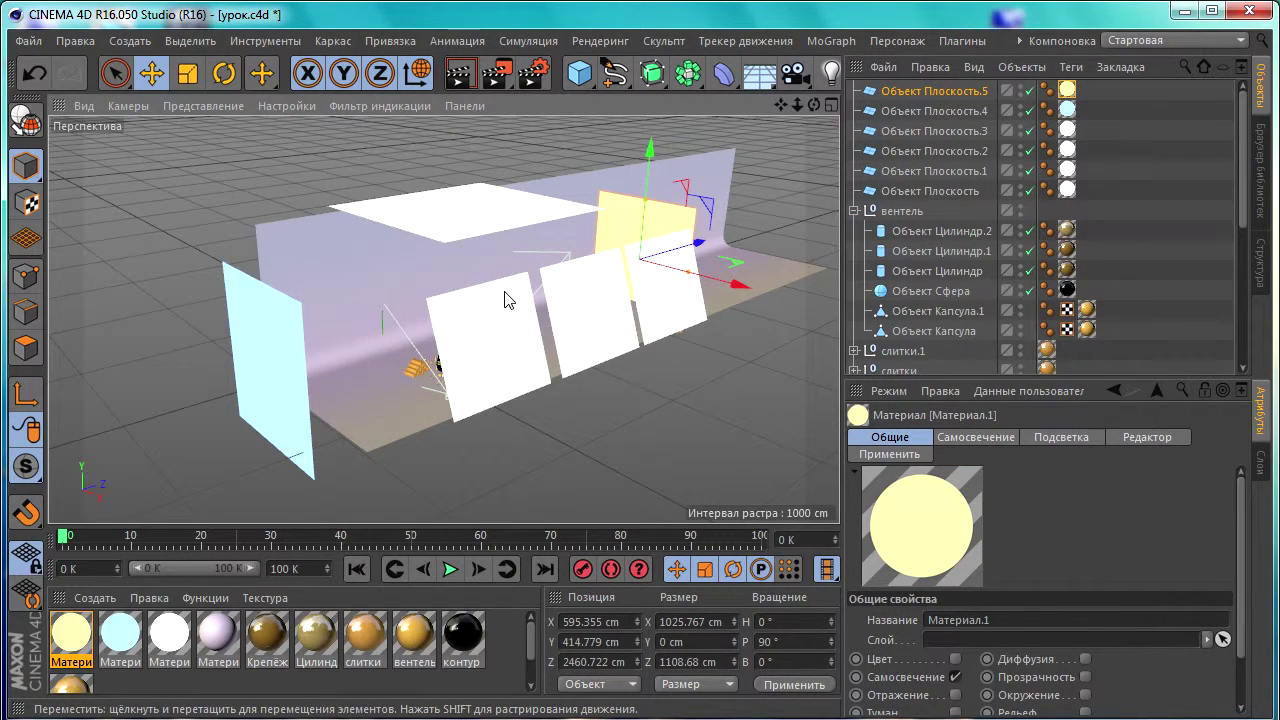
Group the six light planes under a null named 'Свет' and hide it in the viewport.
click(920, 188)
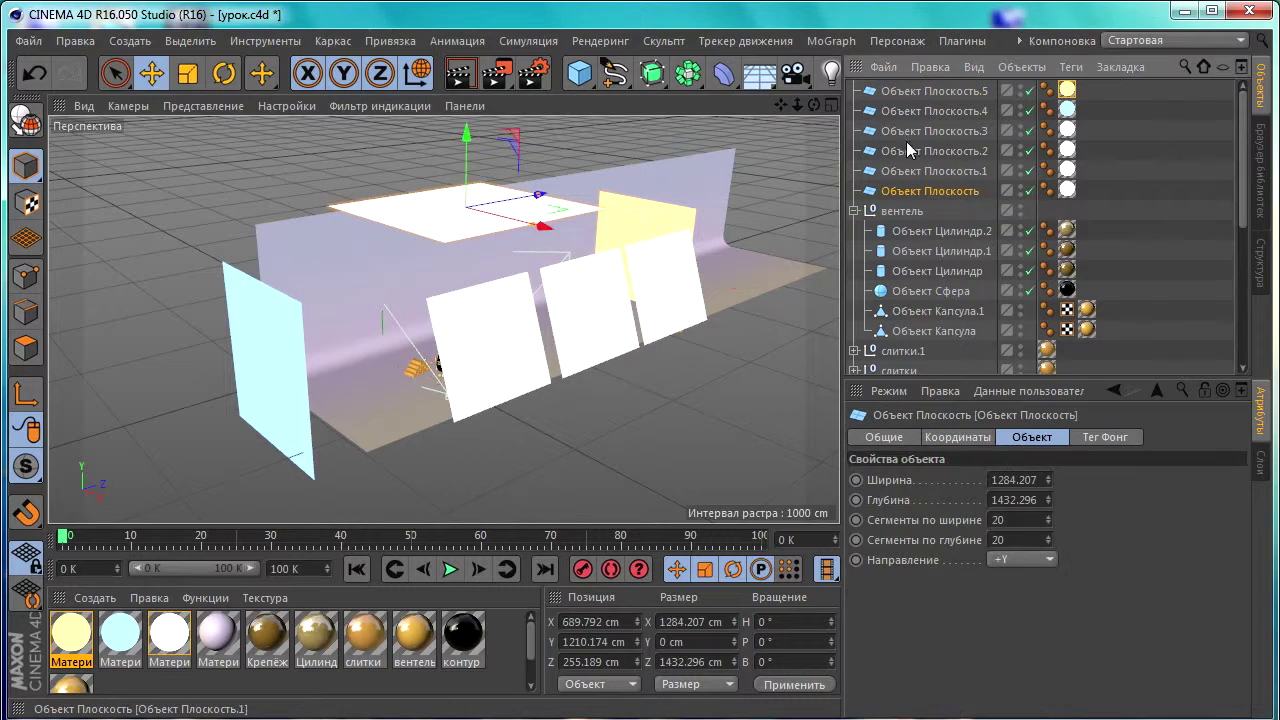
shift+click(917, 93)
key(alt+g)
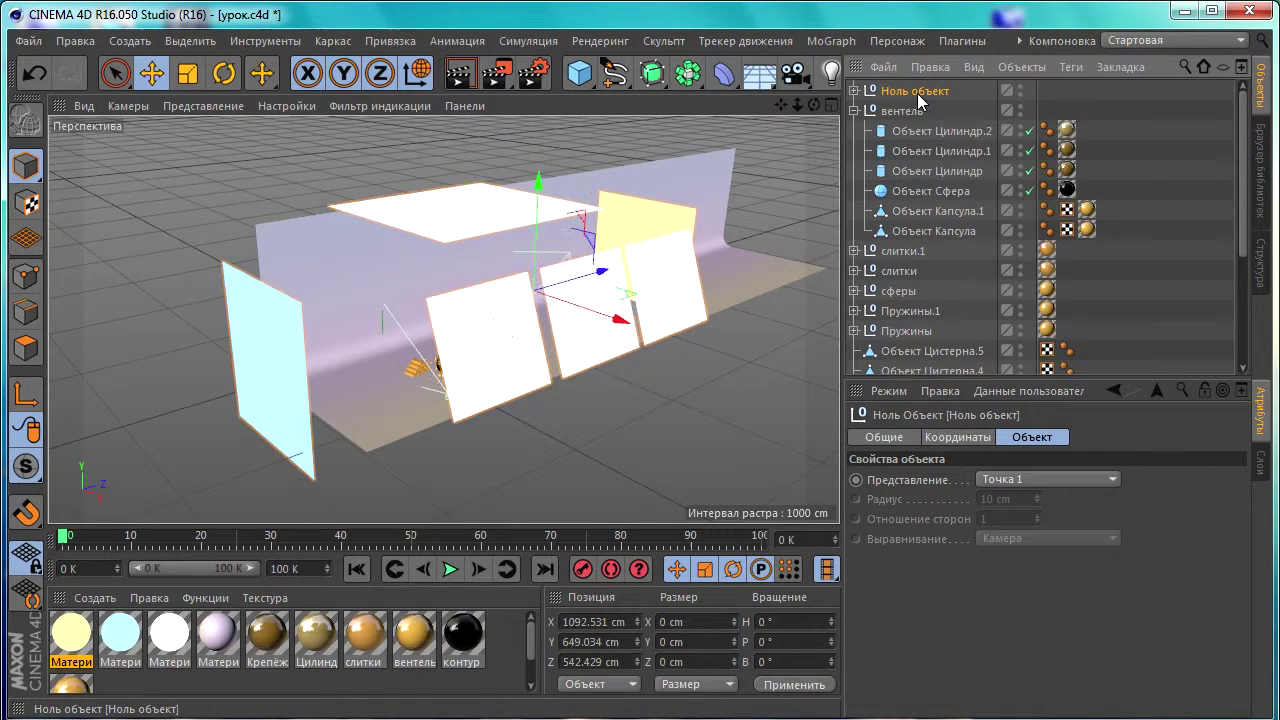
double_click(918, 91)
text(Свет)
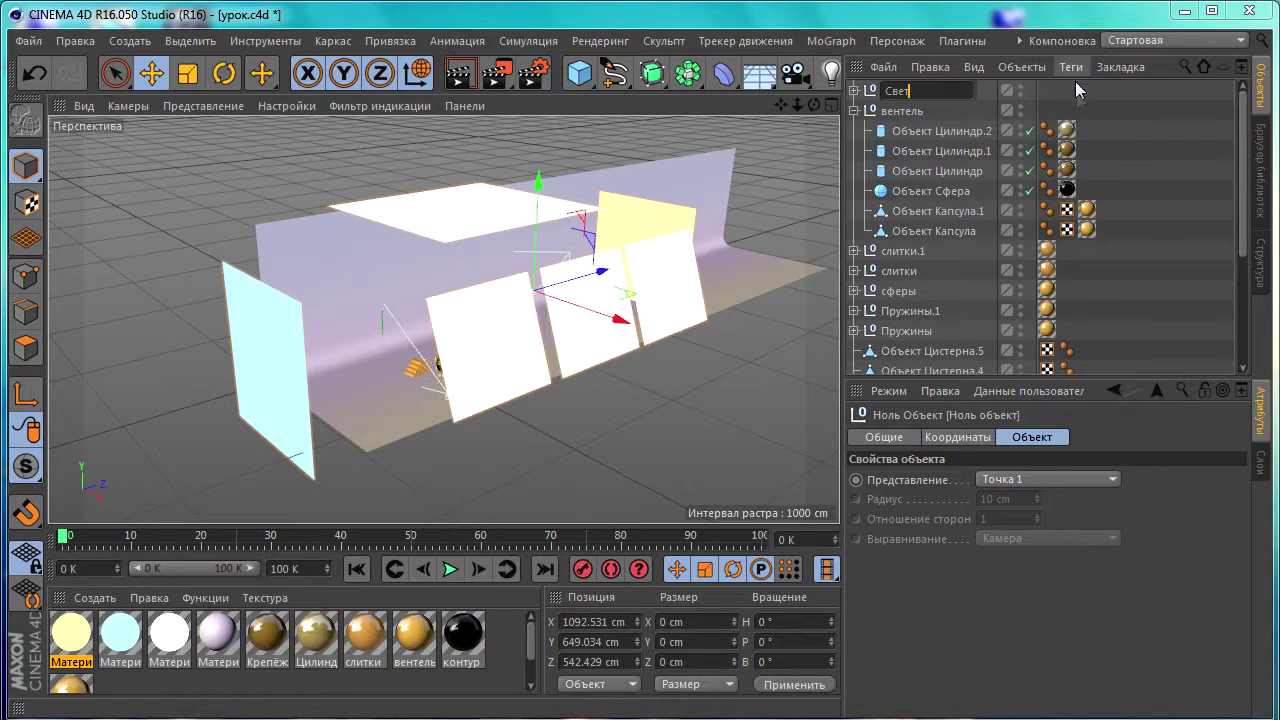
key(Return)
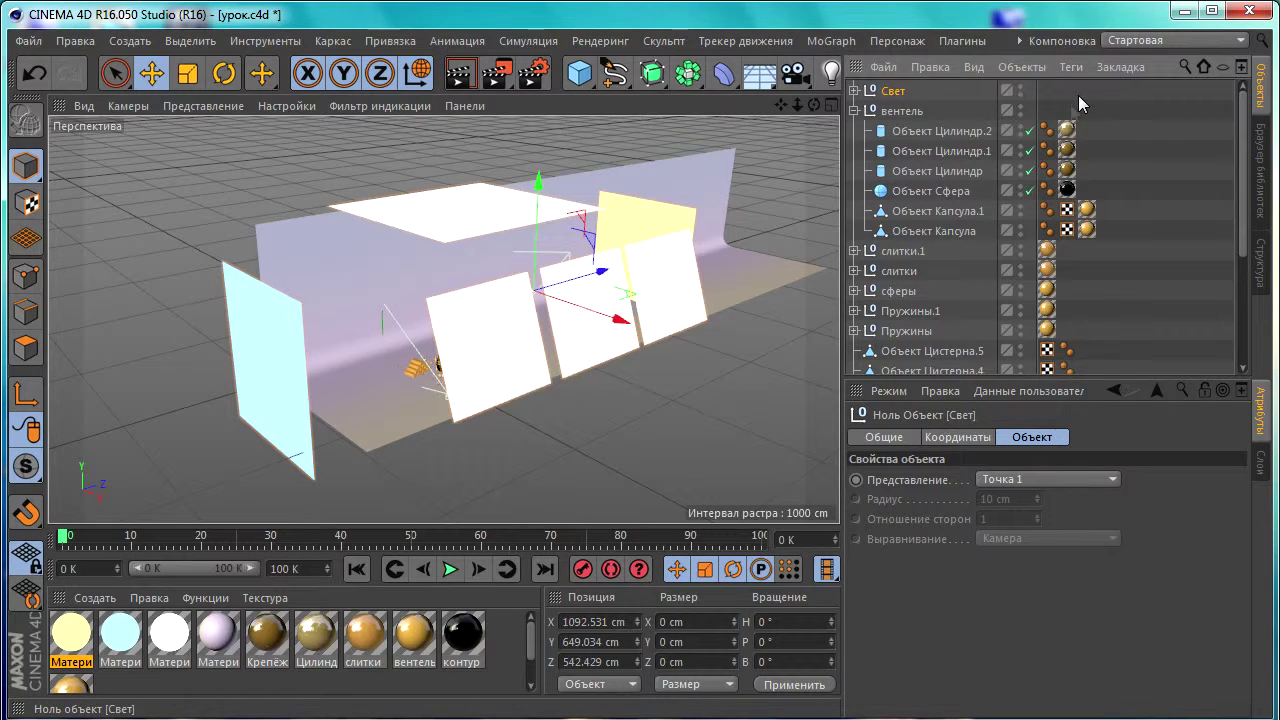
click(1021, 90)
scroll(490, 316, up, 3)
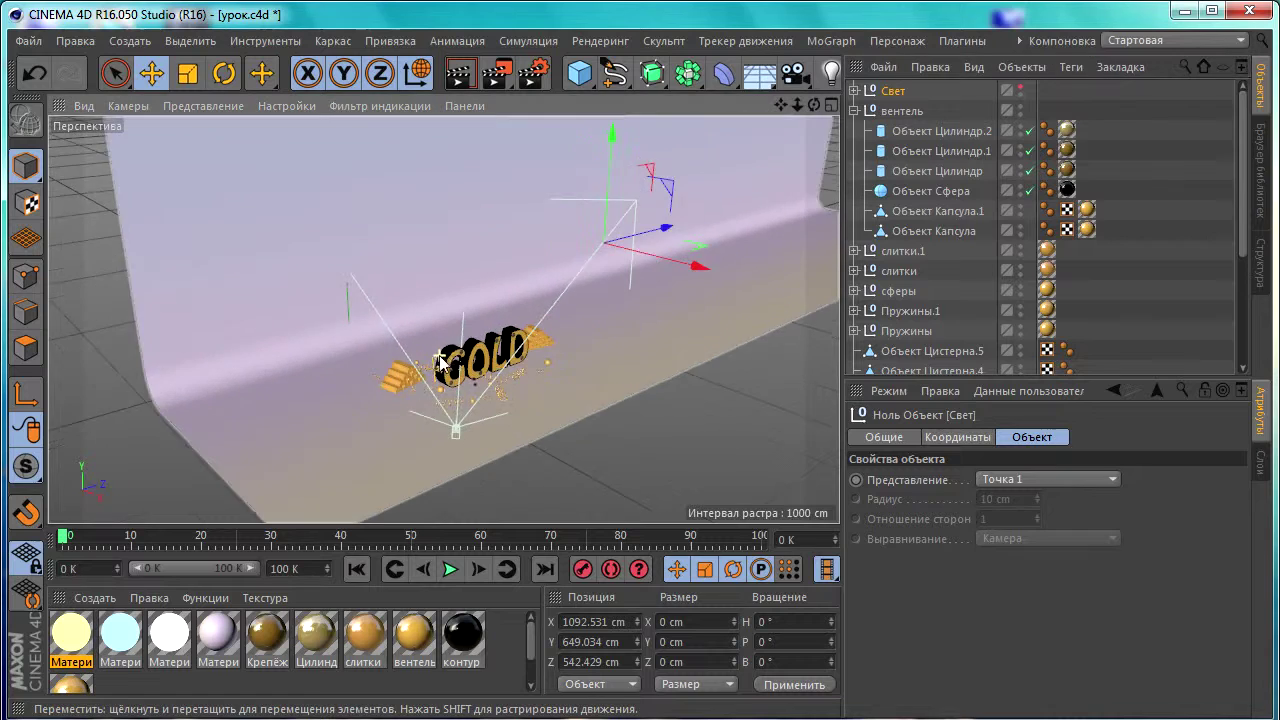
scroll(490, 316, up, 3)
scroll(490, 316, down, 1)
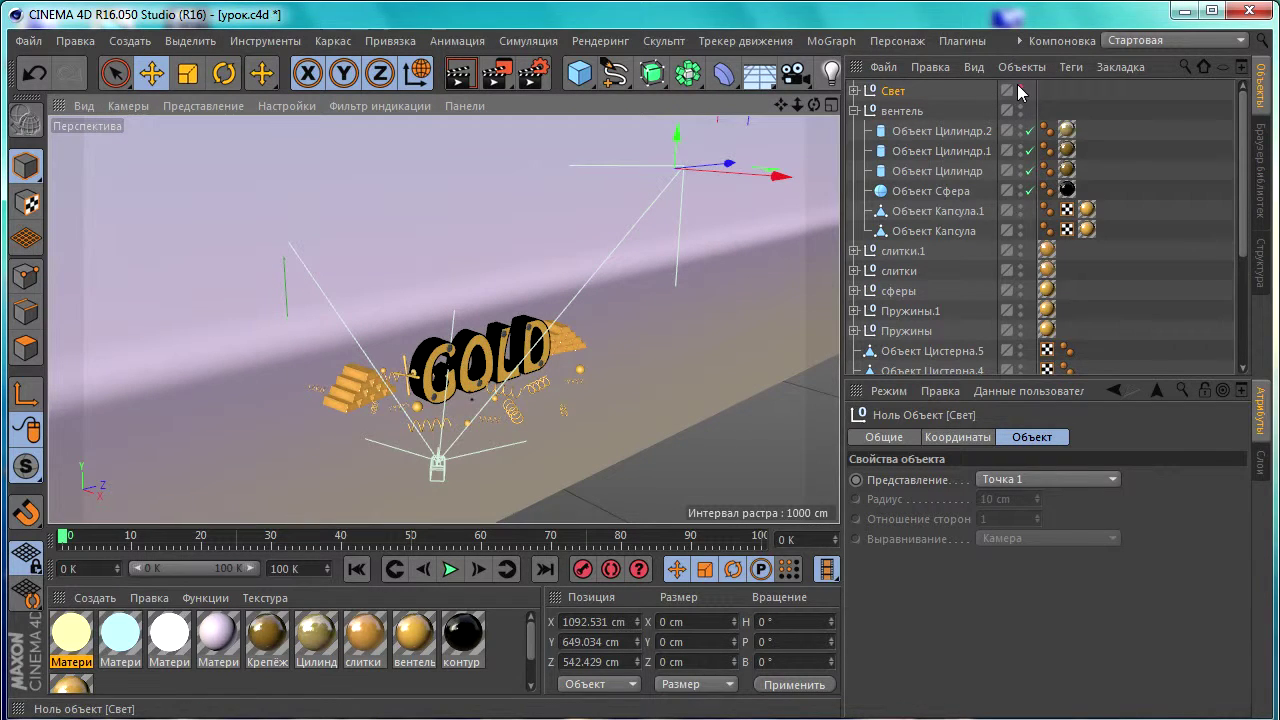
Add a Compositing tag to Свет and make the light planes invisible to the camera.
right_click(897, 92)
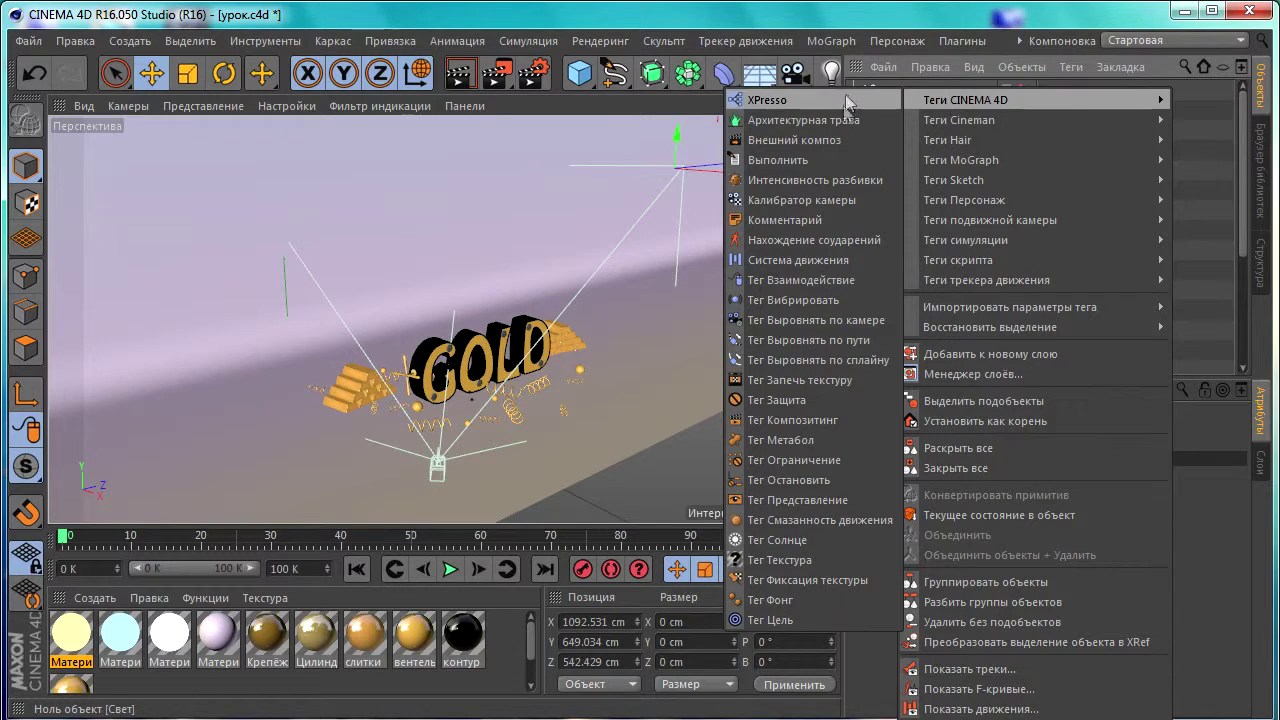
click(777, 420)
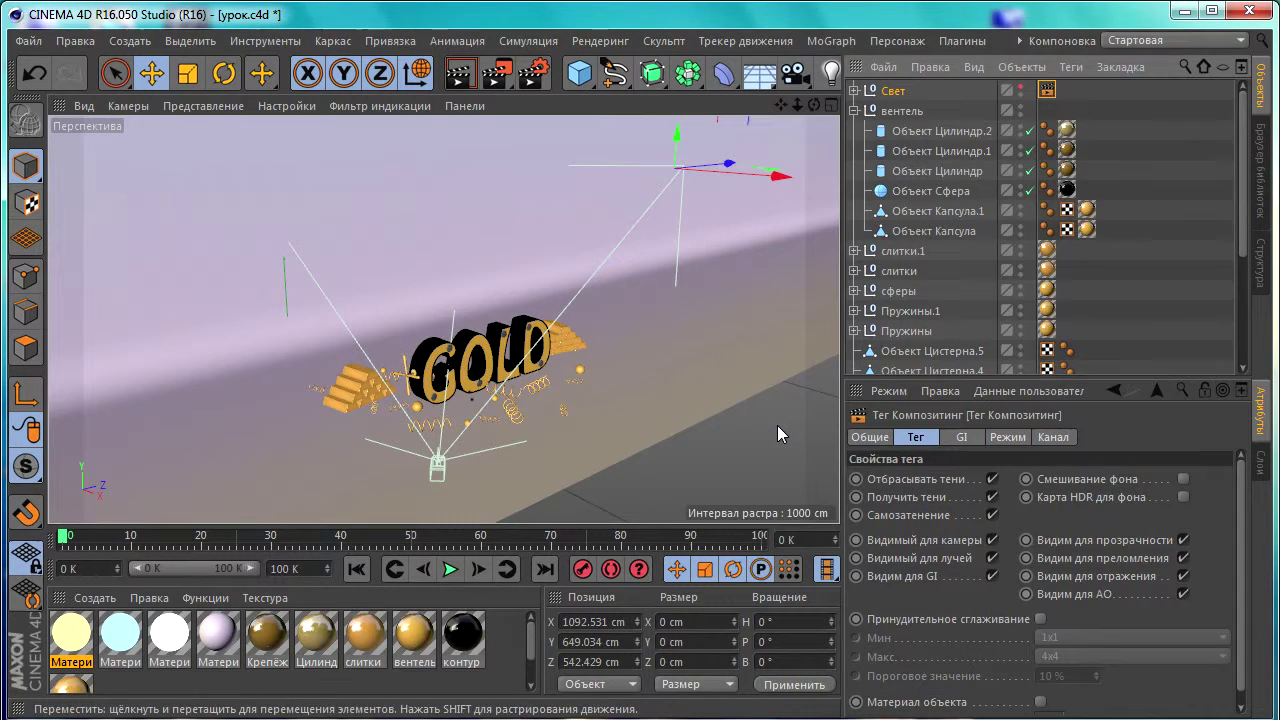
click(992, 540)
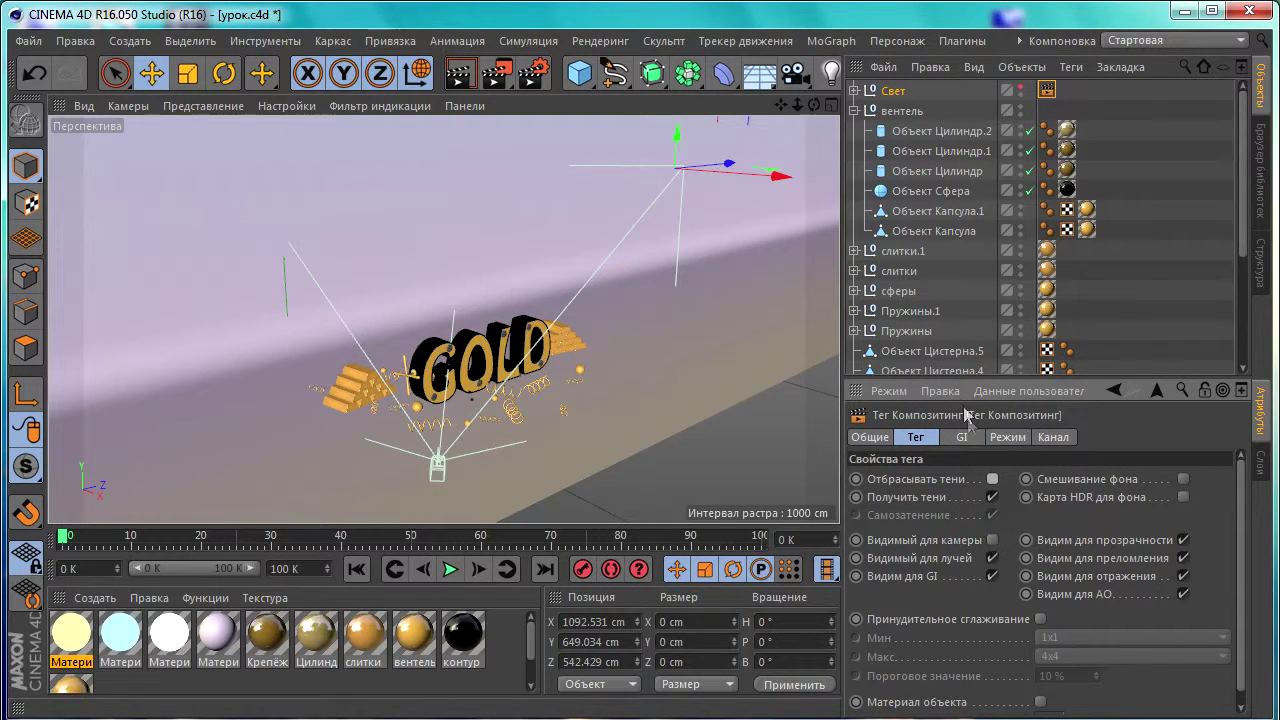
Create a Сфера (sphere) primitive in the GOLD scene.
alt+drag(560, 360, 528, 373)
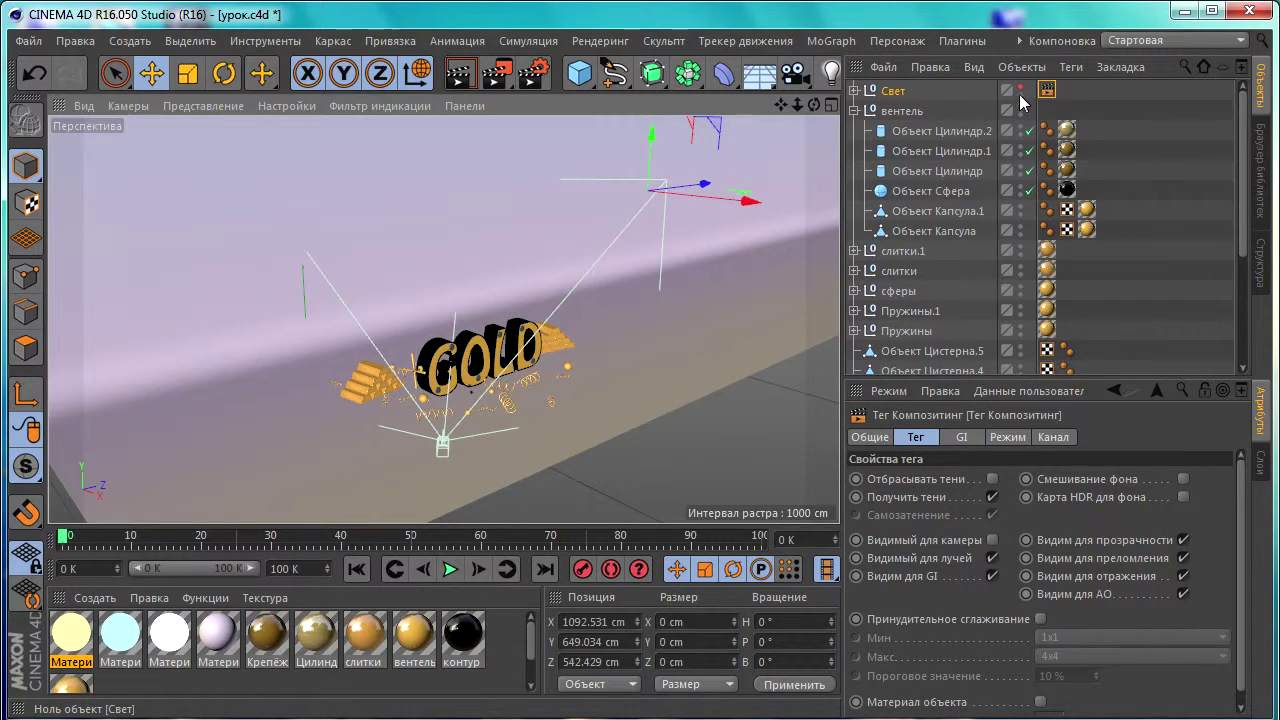
scroll(482, 329, up, 2)
scroll(482, 329, up, 2)
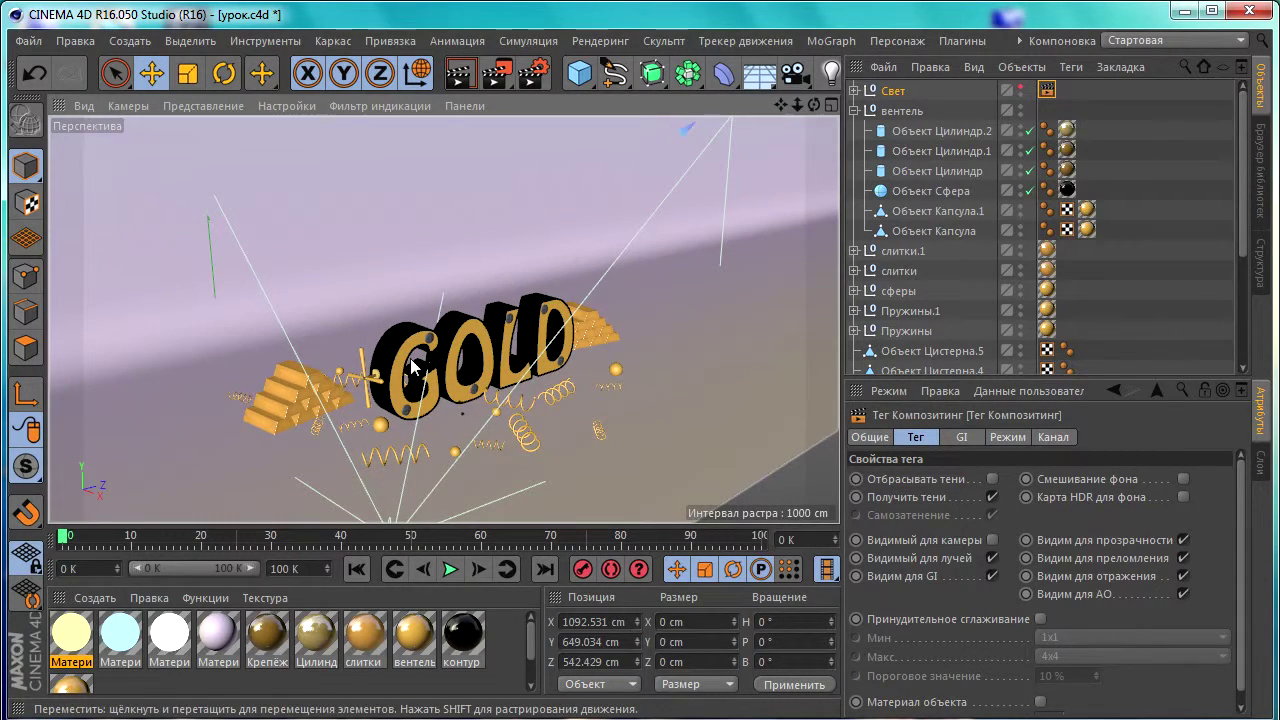
scroll(413, 367, up, 3)
scroll(470, 327, up, 3)
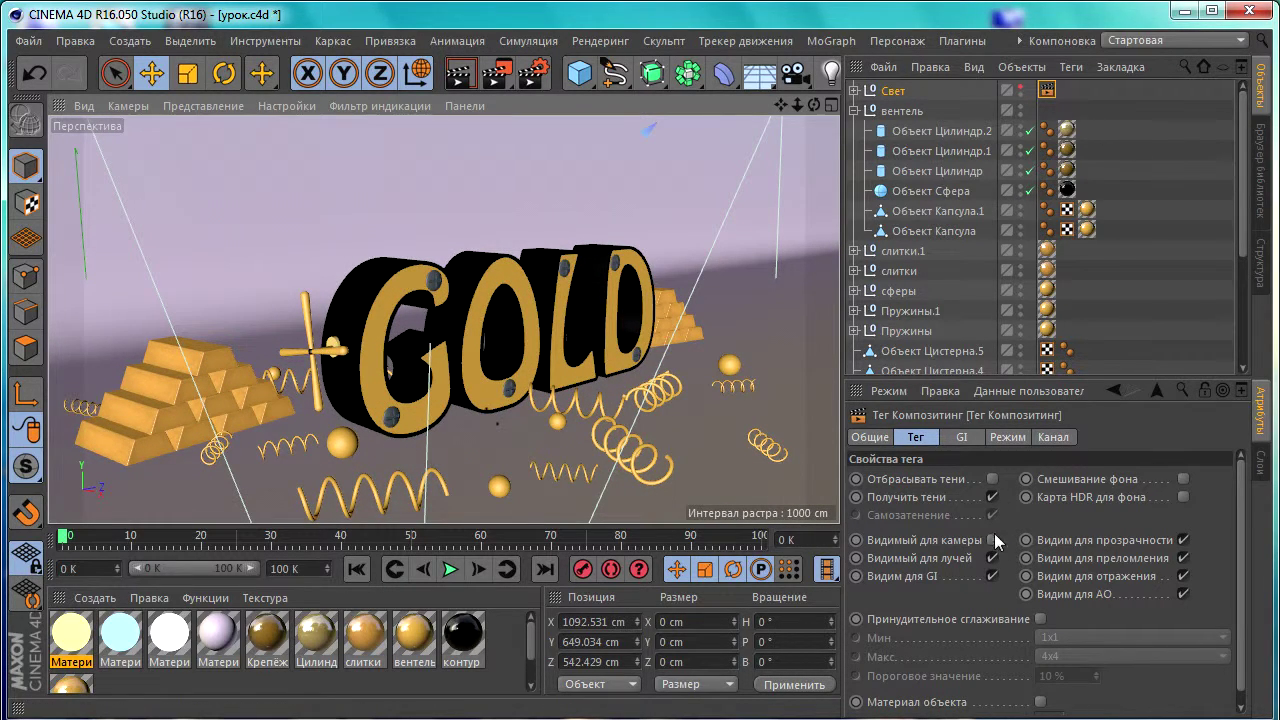
scroll(480, 310, down, 5)
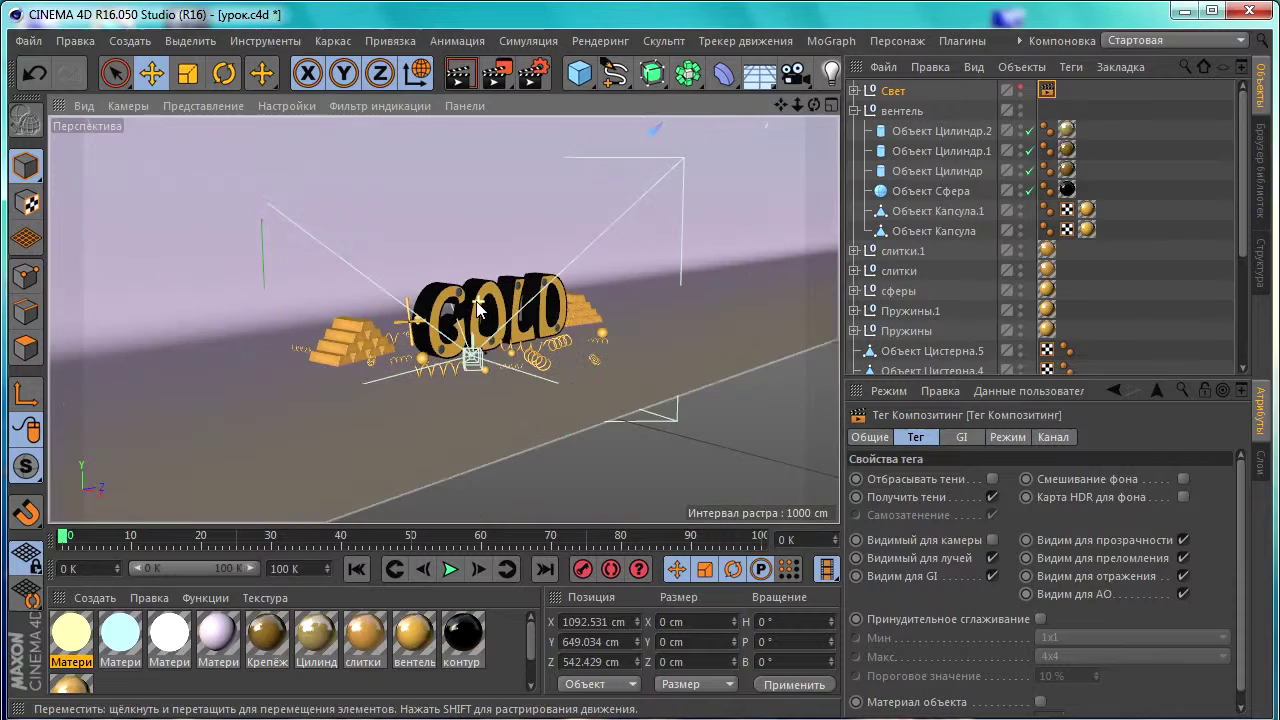
scroll(477, 309, up, 1)
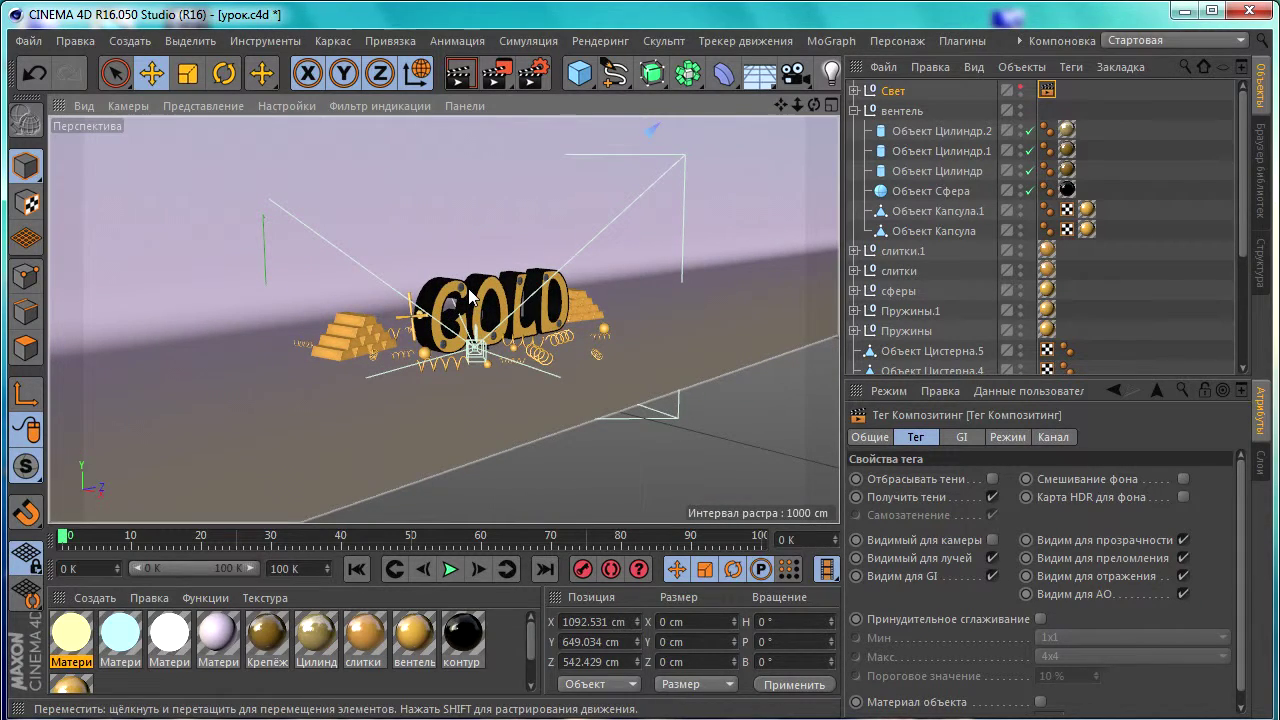
scroll(468, 288, down, 2)
click(579, 73)
click(1140, 134)
Move the sphere to X 261.941 cm, Y 148.277 cm left of GOLD, and view through the scene camera.
mouse_move(576, 296)
alt+mouse_down()
mouse_move(470, 400)
mouse_move(510, 425)
alt+mouse_up()
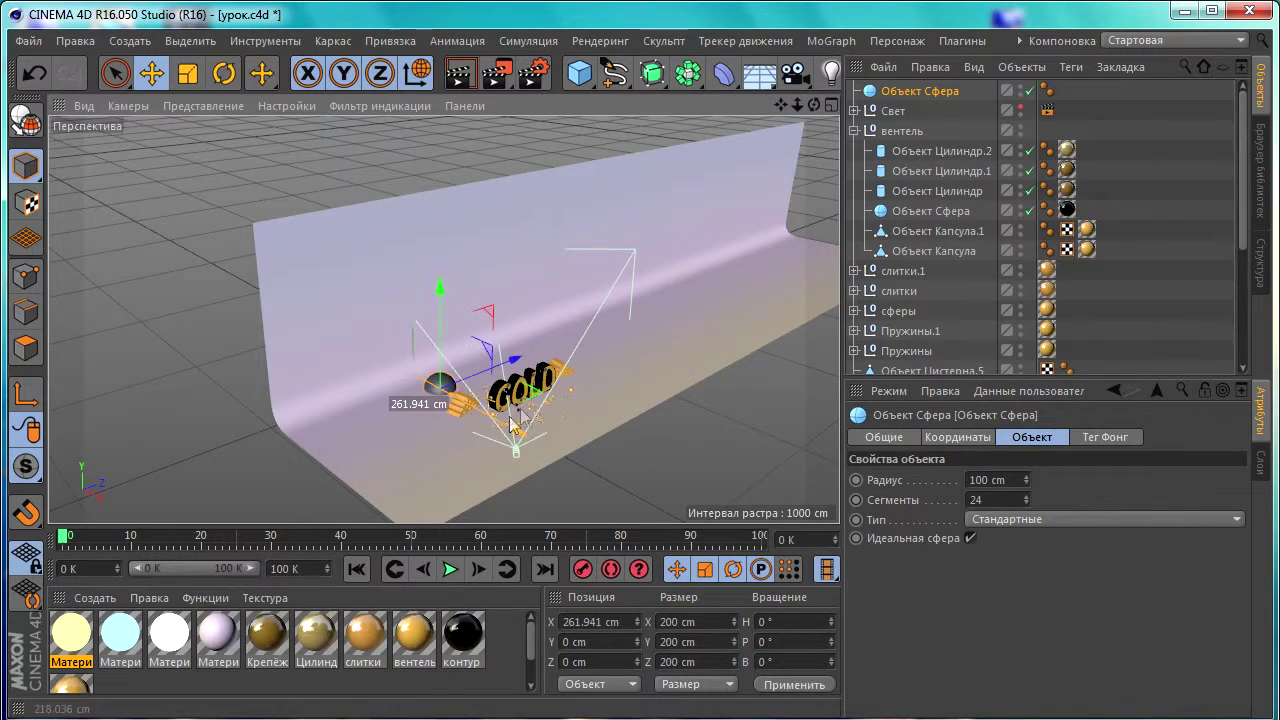
drag(442, 380, 519, 362)
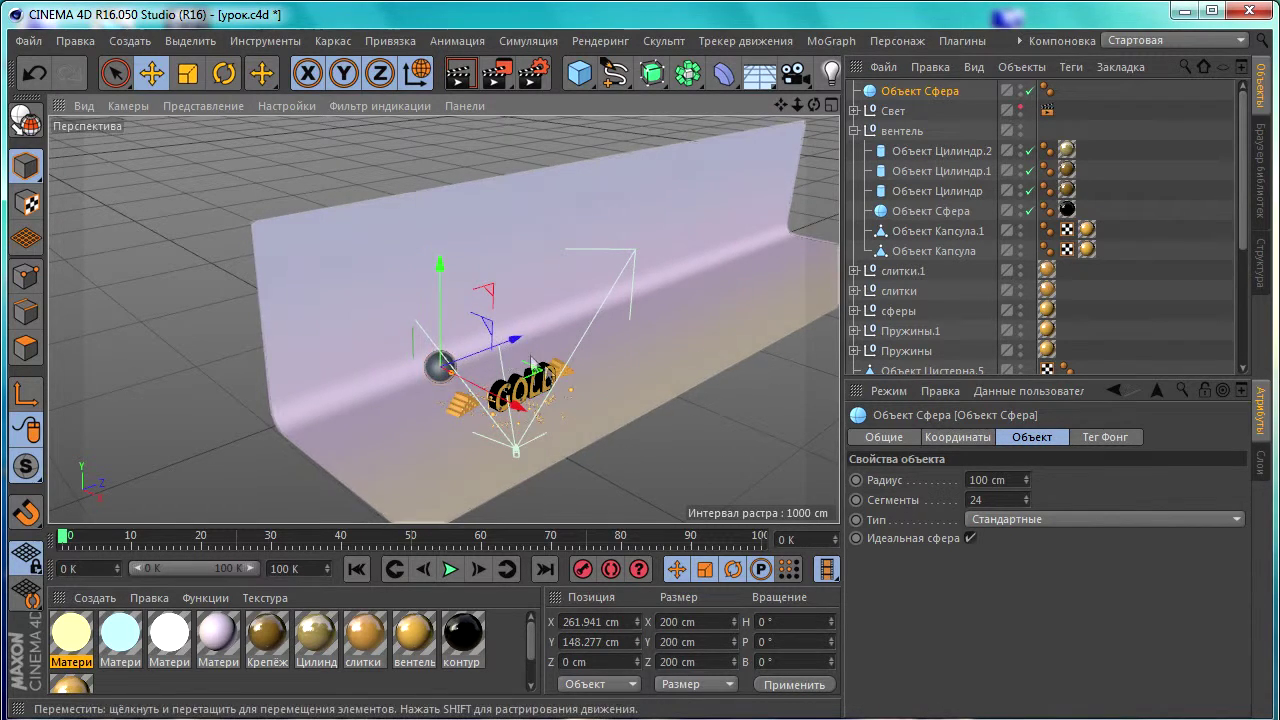
scroll(518, 362, up, 2)
scroll(1083, 314, down, 3)
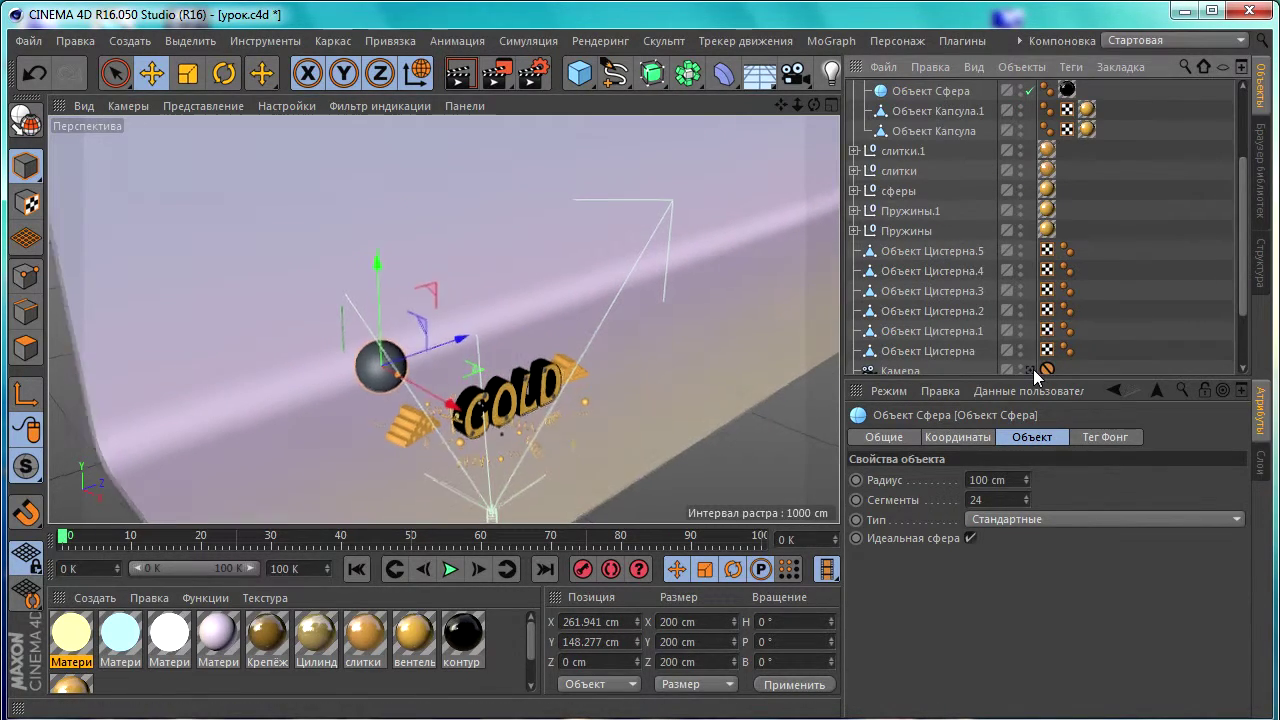
click(1031, 369)
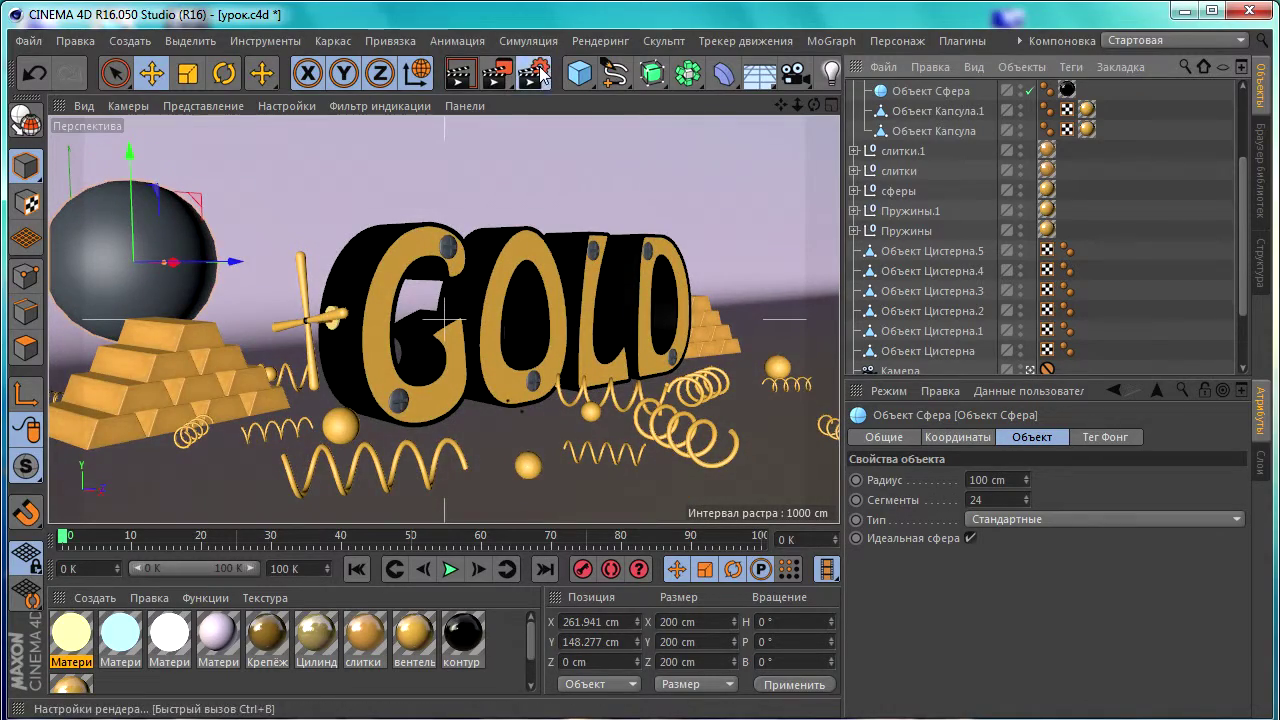
click(535, 74)
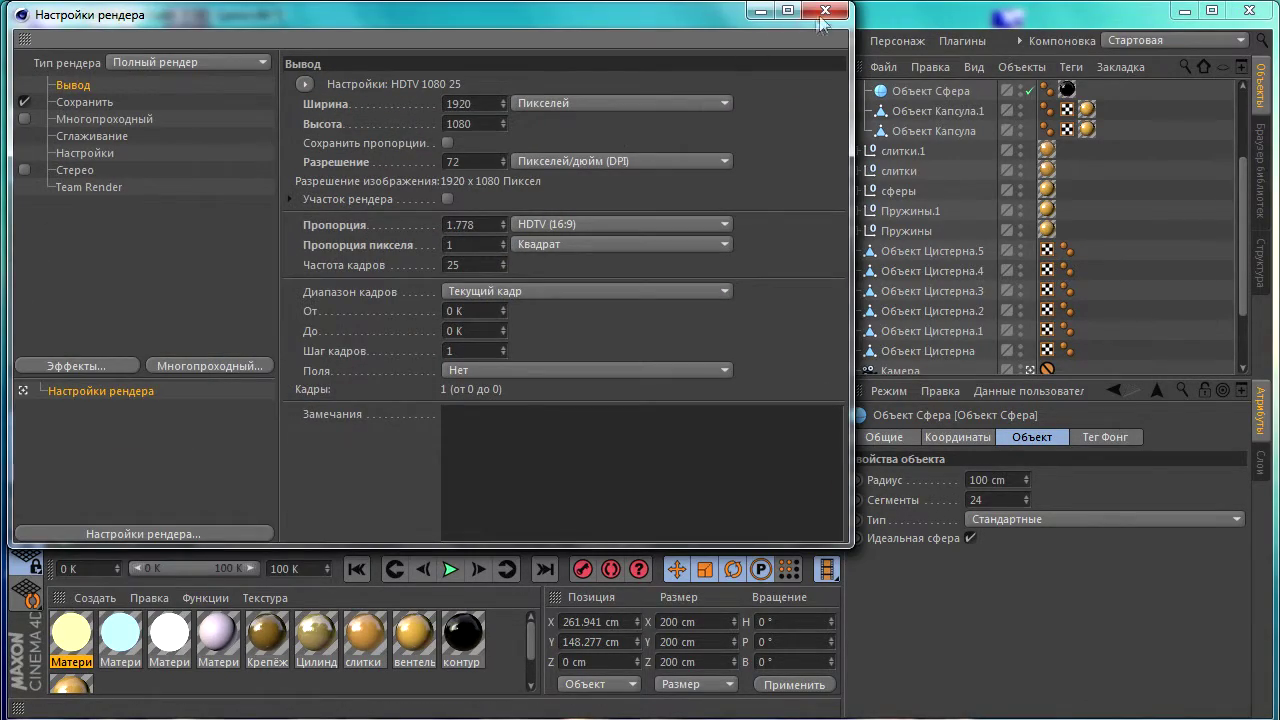
Add Global Illumination to the render effects and re-render the viewport with GI.
click(822, 18)
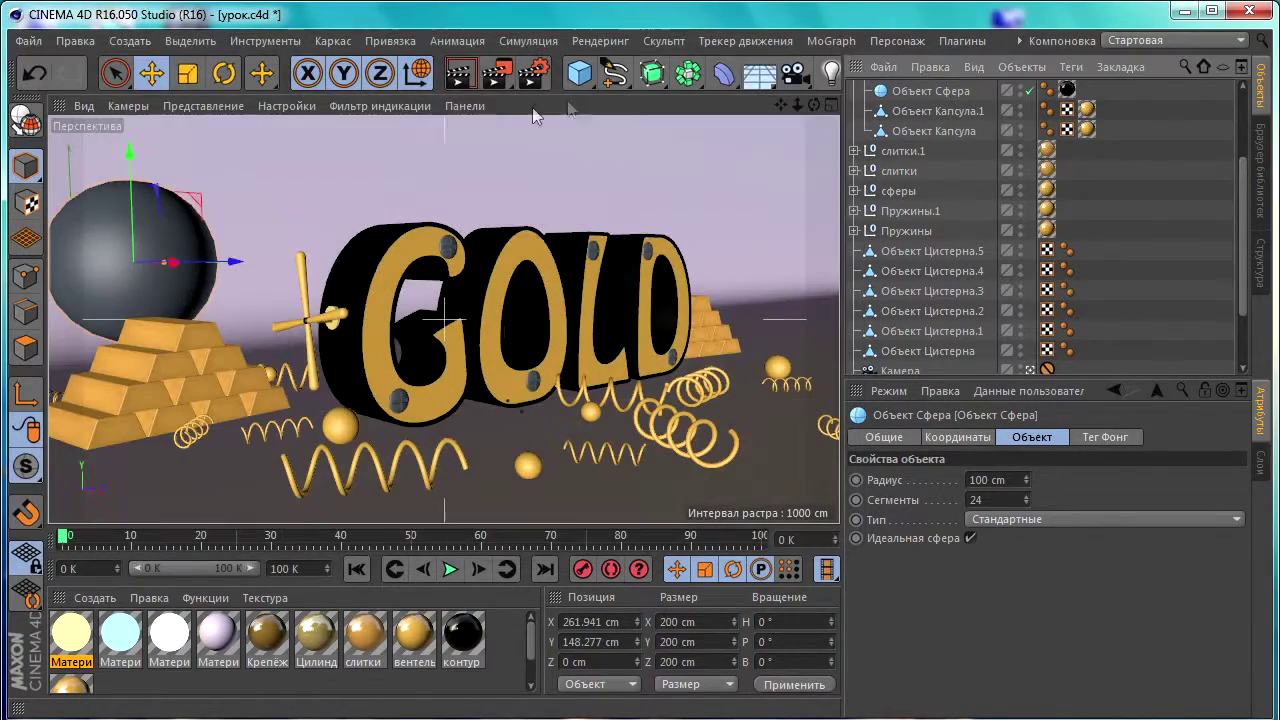
click(474, 77)
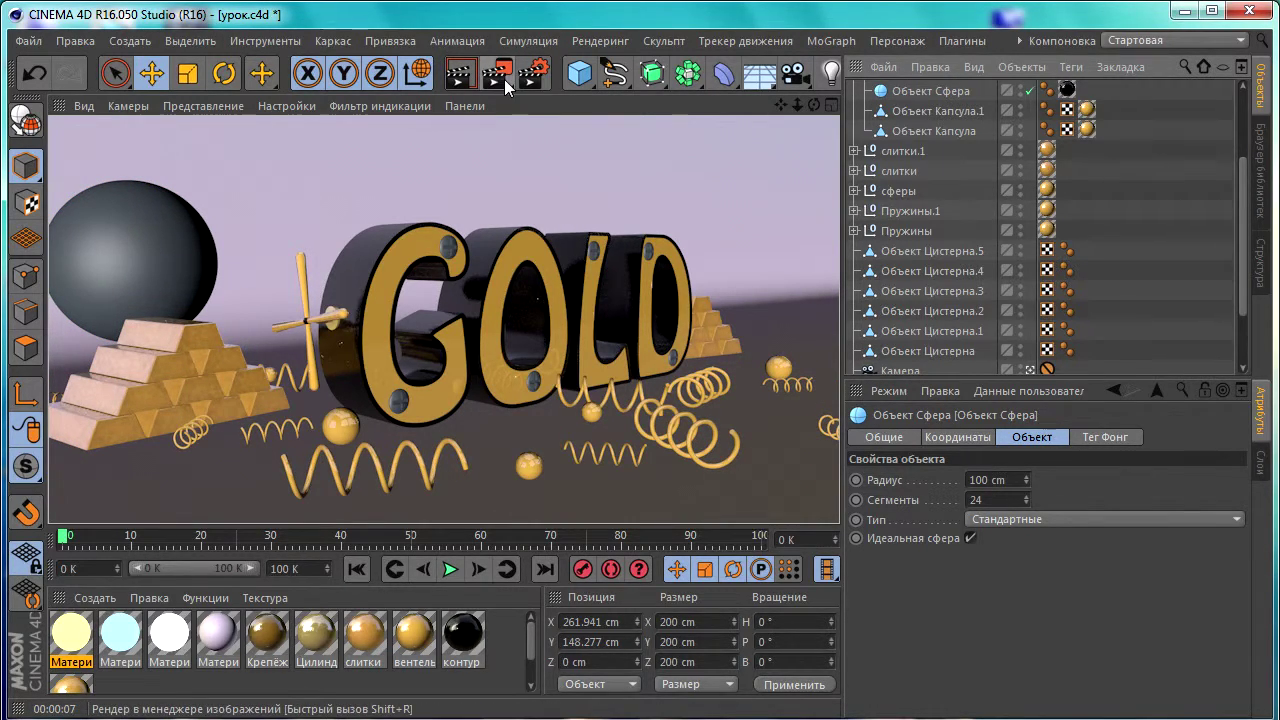
click(537, 79)
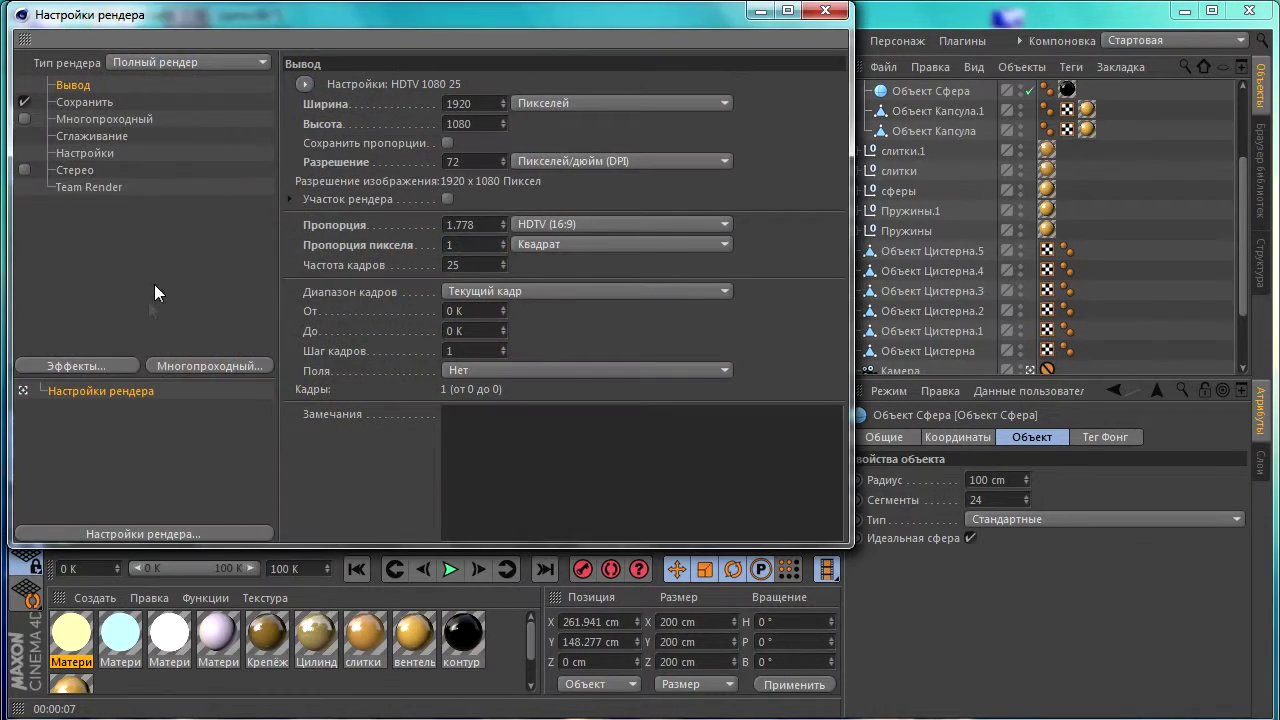
click(107, 368)
click(190, 479)
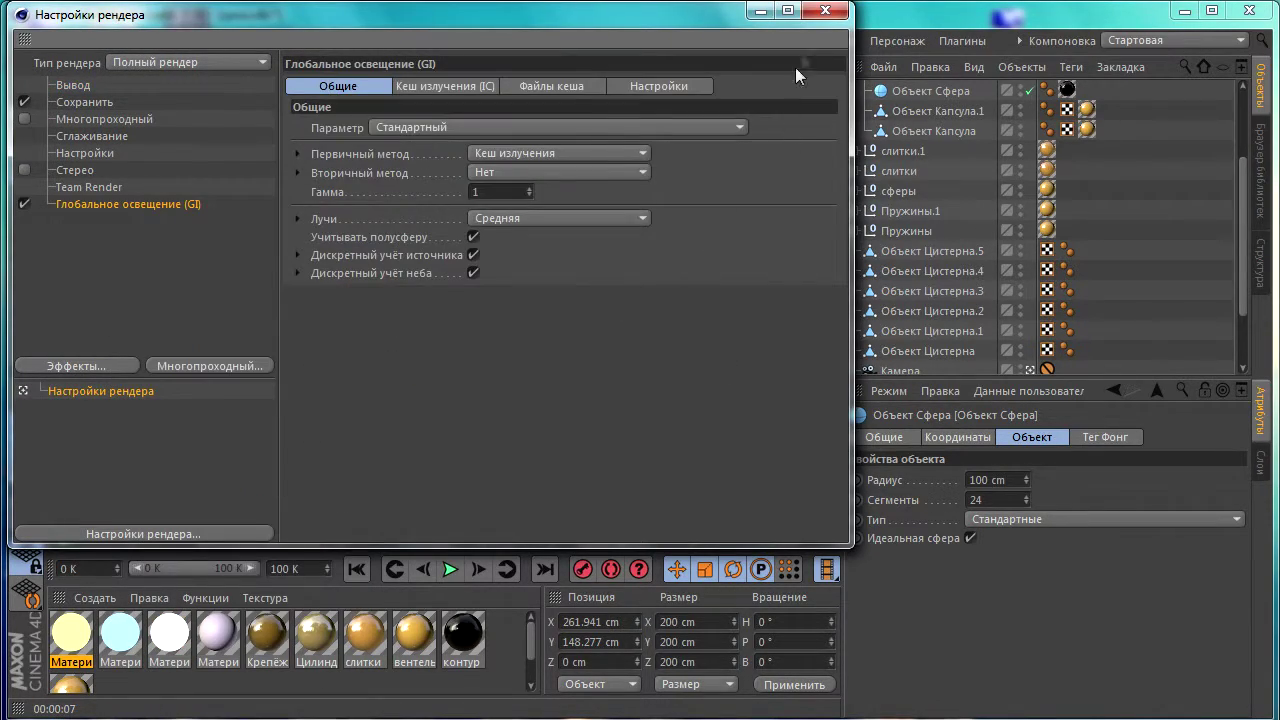
drag(769, 31, 773, 33)
click(821, 13)
click(537, 72)
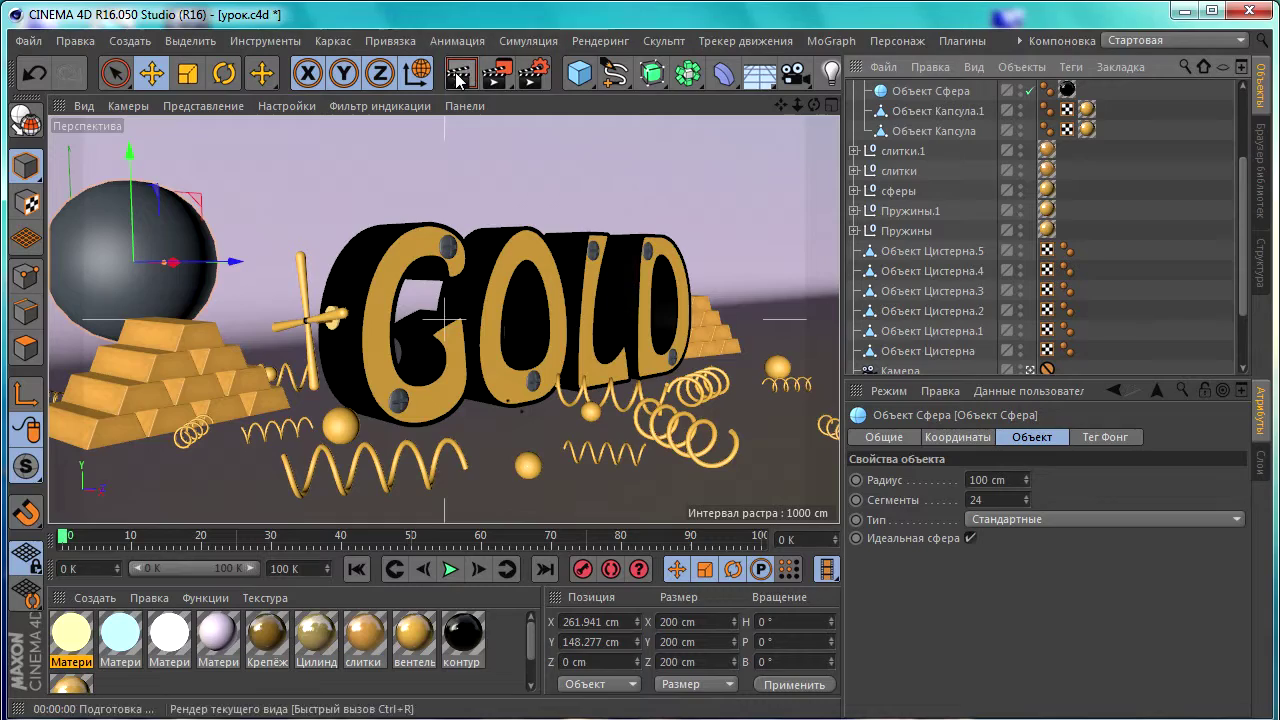
click(458, 76)
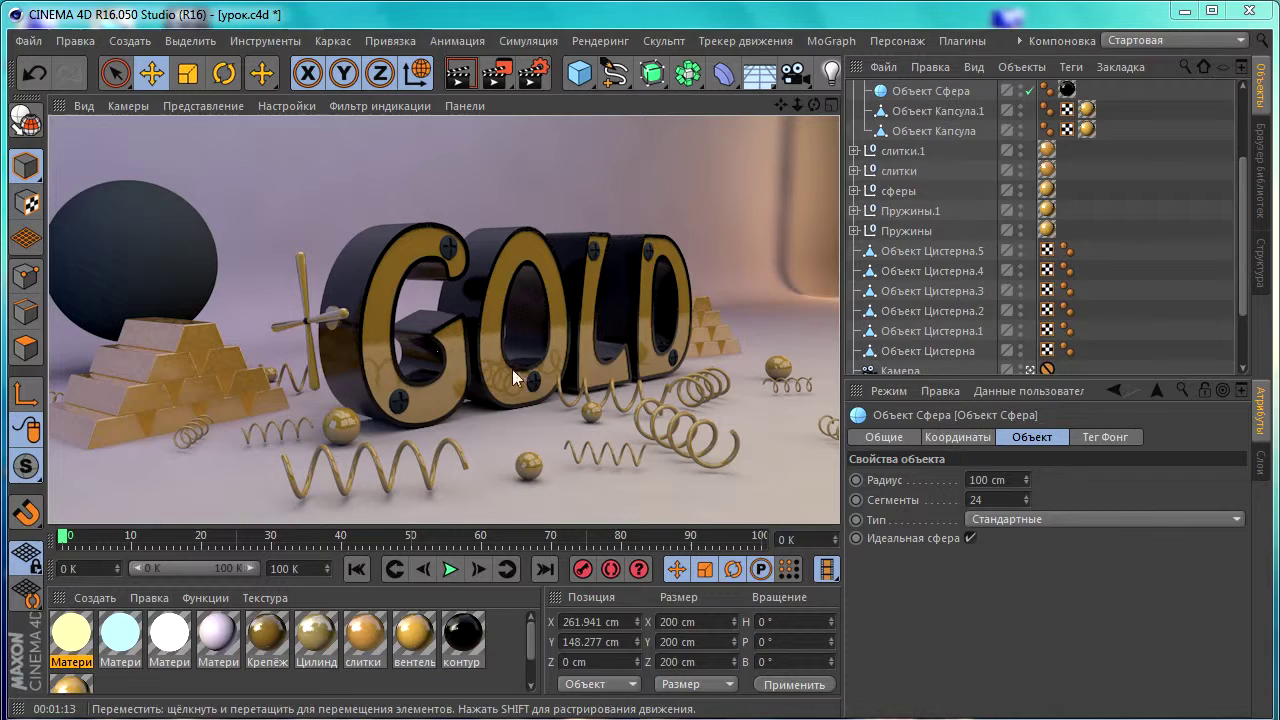
Clear the rendered preview from the viewport and select the camera's Protection tag.
click(1114, 321)
scroll(1114, 321, down, 3)
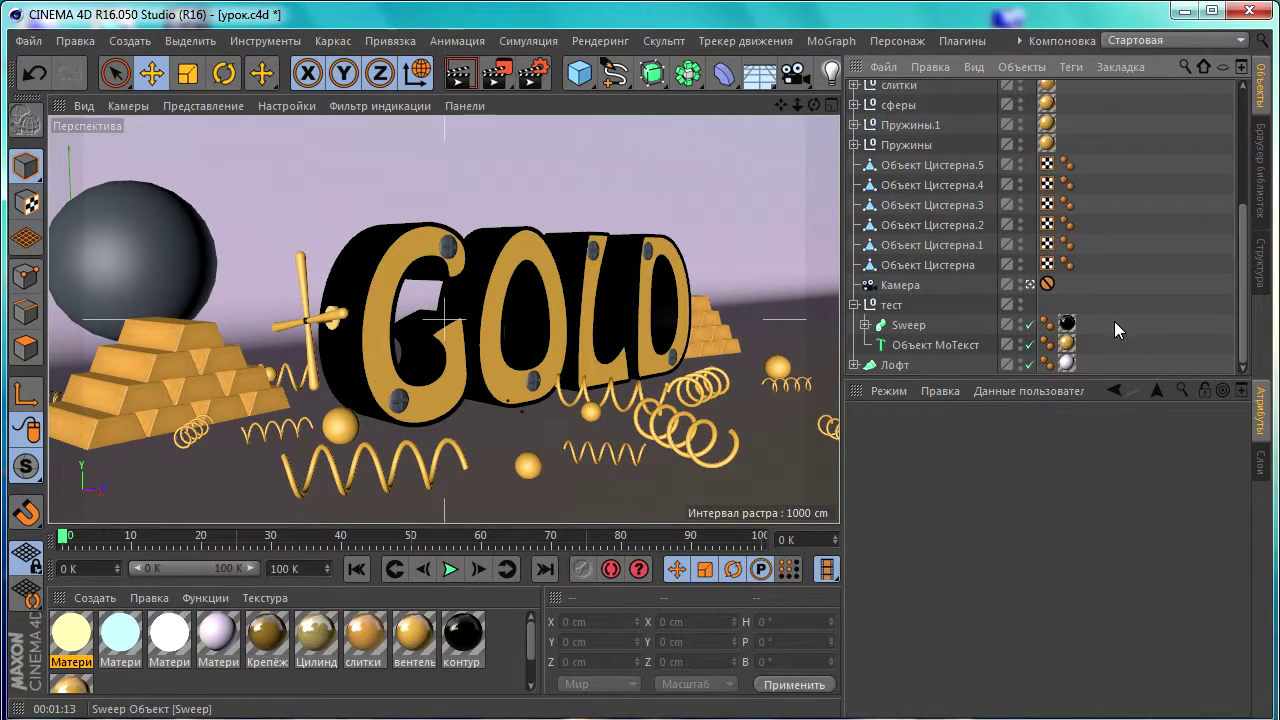
click(1046, 303)
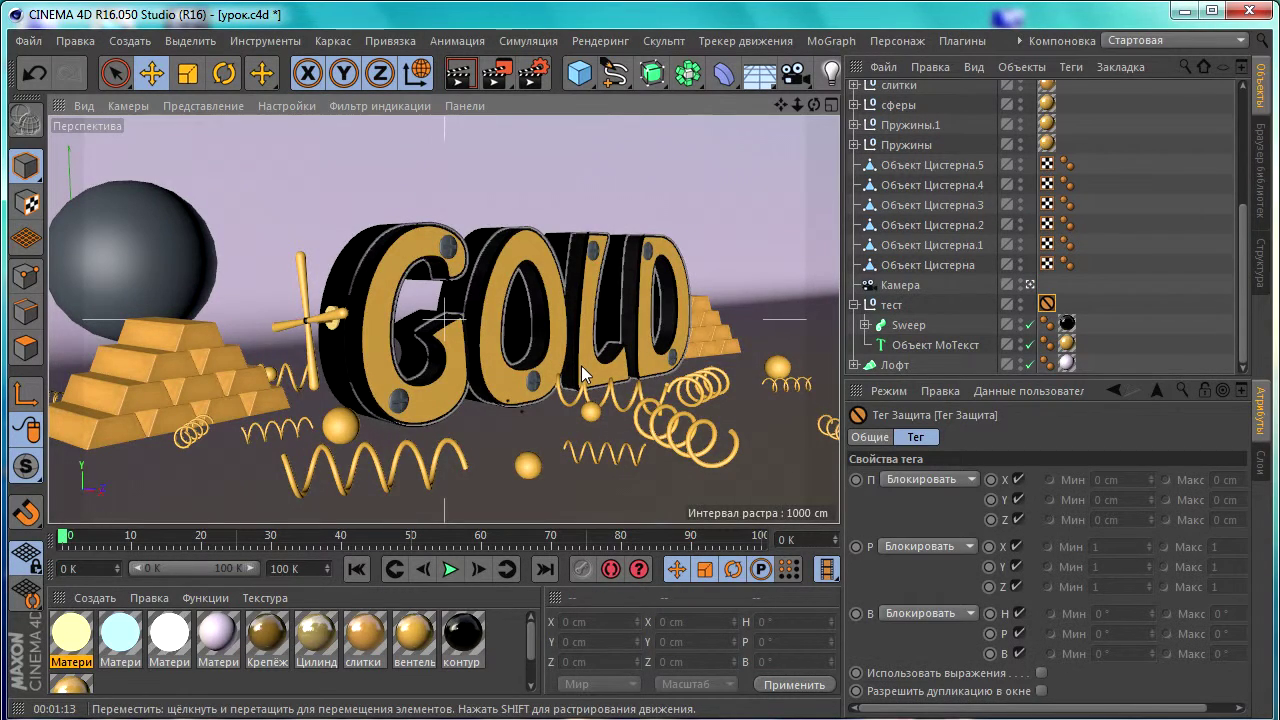
alt+drag(581, 374, 591, 378)
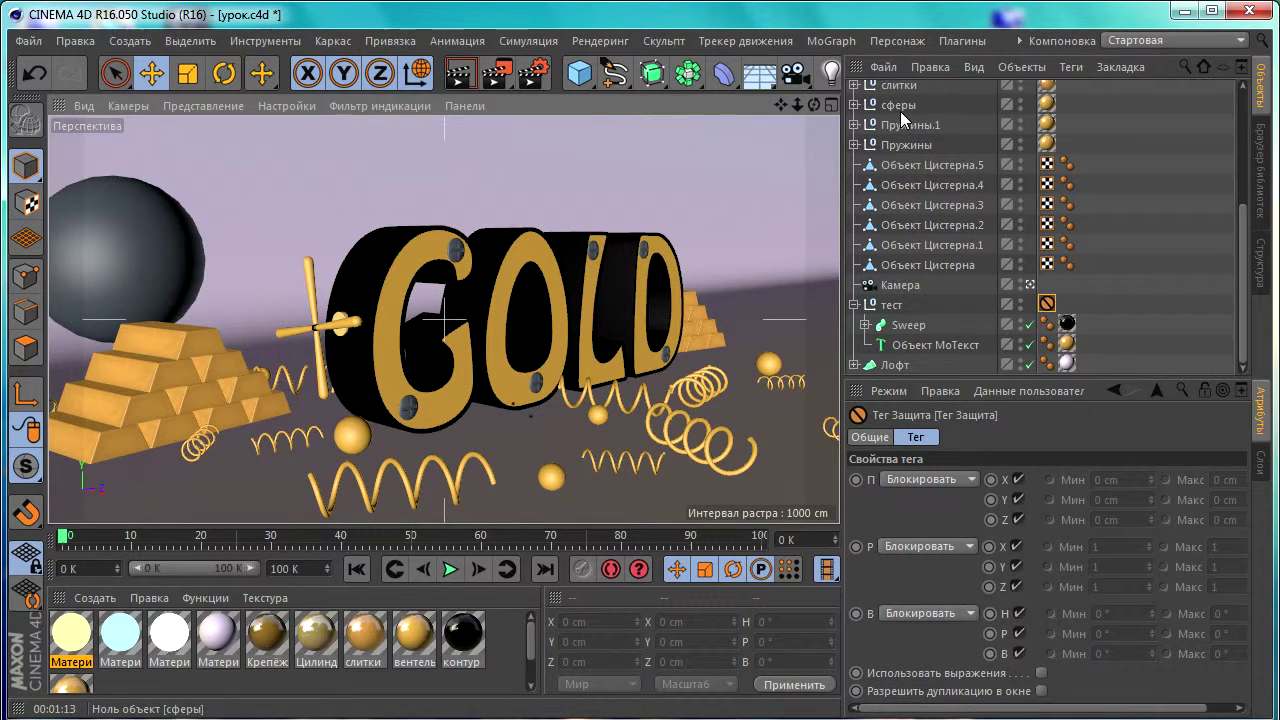
scroll(904, 124, up, 3)
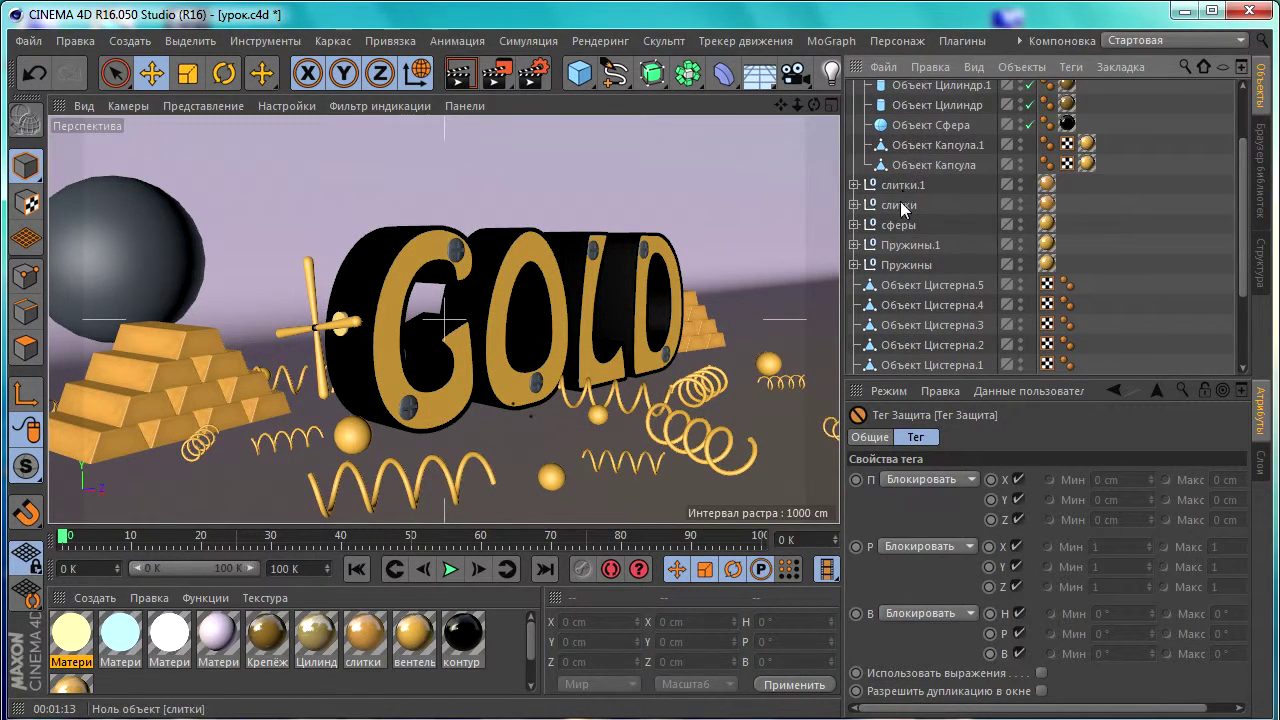
scroll(905, 260, up, 2)
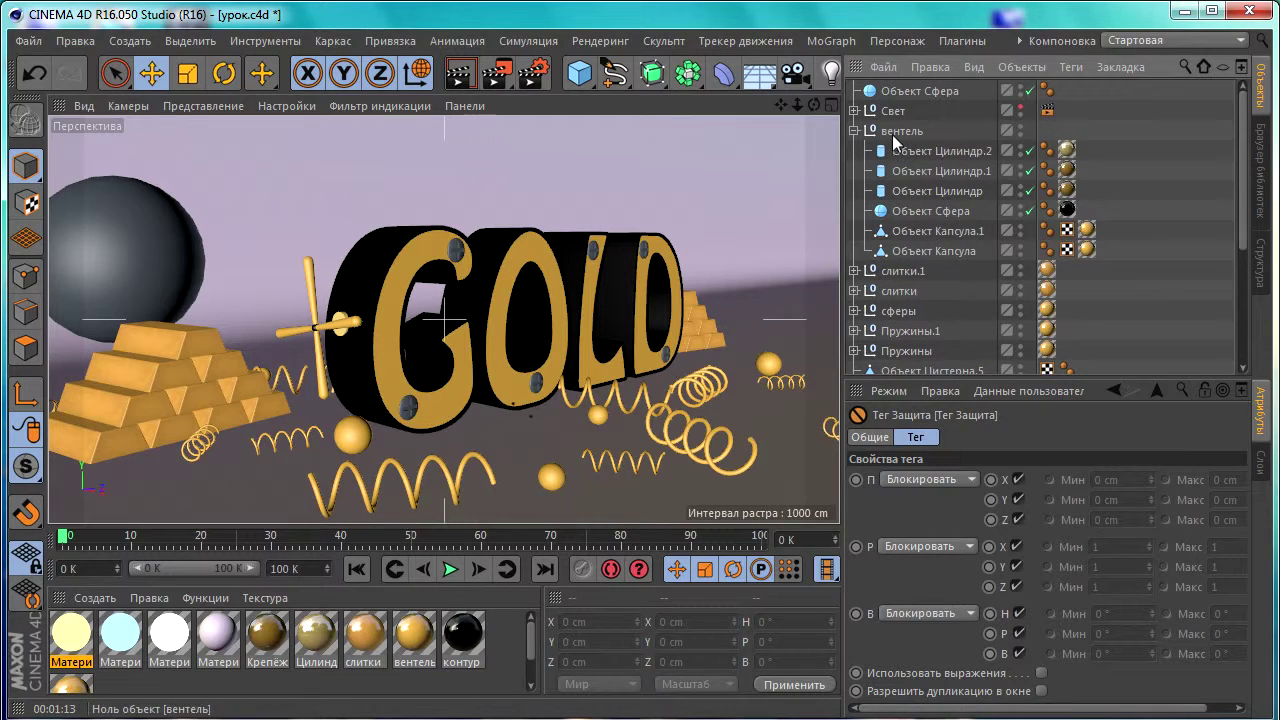
Select the вентель group and scale it up to about 113.8%.
click(856, 130)
click(855, 131)
key(t)
drag(318, 215, 321, 190)
key(e)
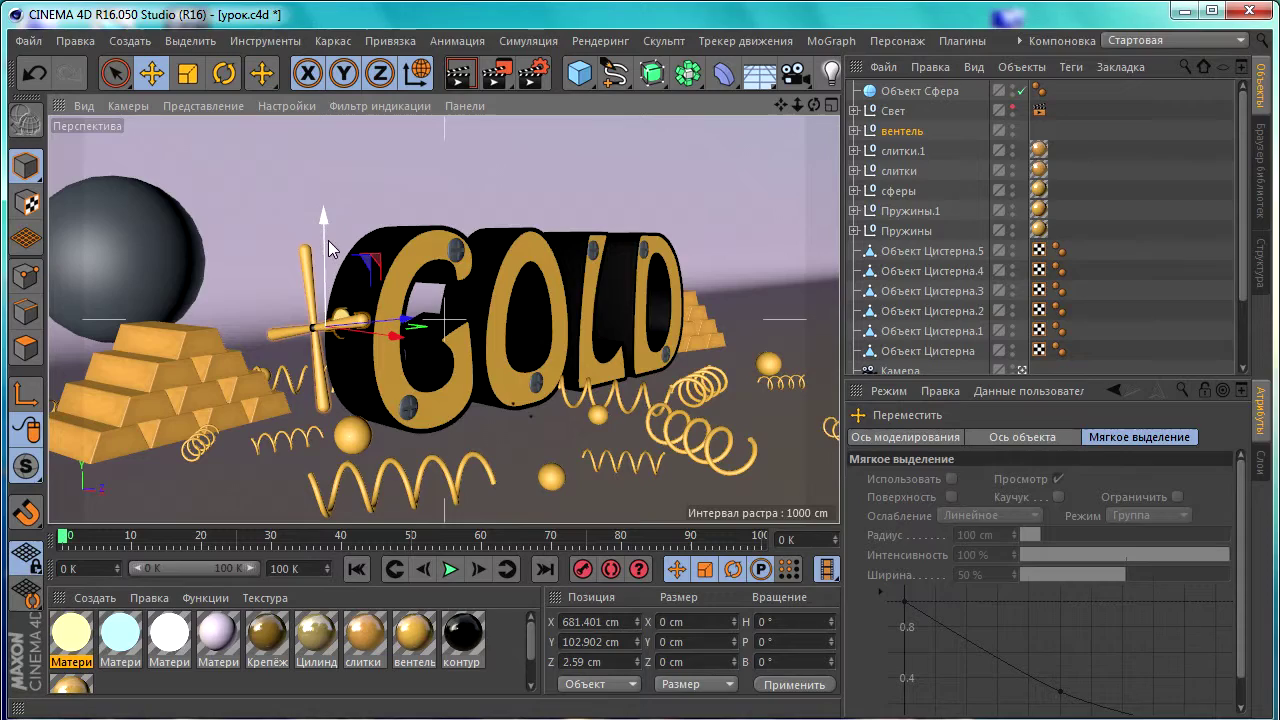
Move the вентель rod against the letter G and return to the scene camera view.
scroll(1072, 358, down, 4)
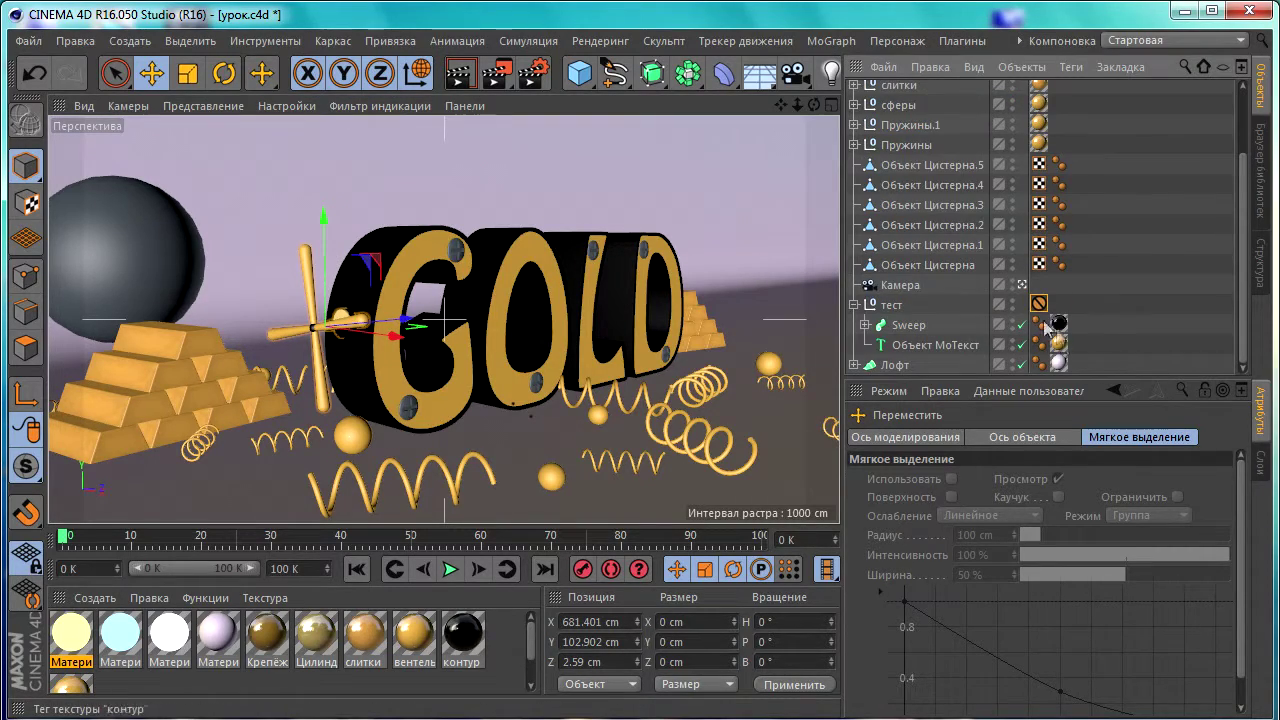
click(1039, 284)
mouse_move(600, 350)
alt+mouse_down()
mouse_move(432, 380)
mouse_move(405, 365)
alt+mouse_up()
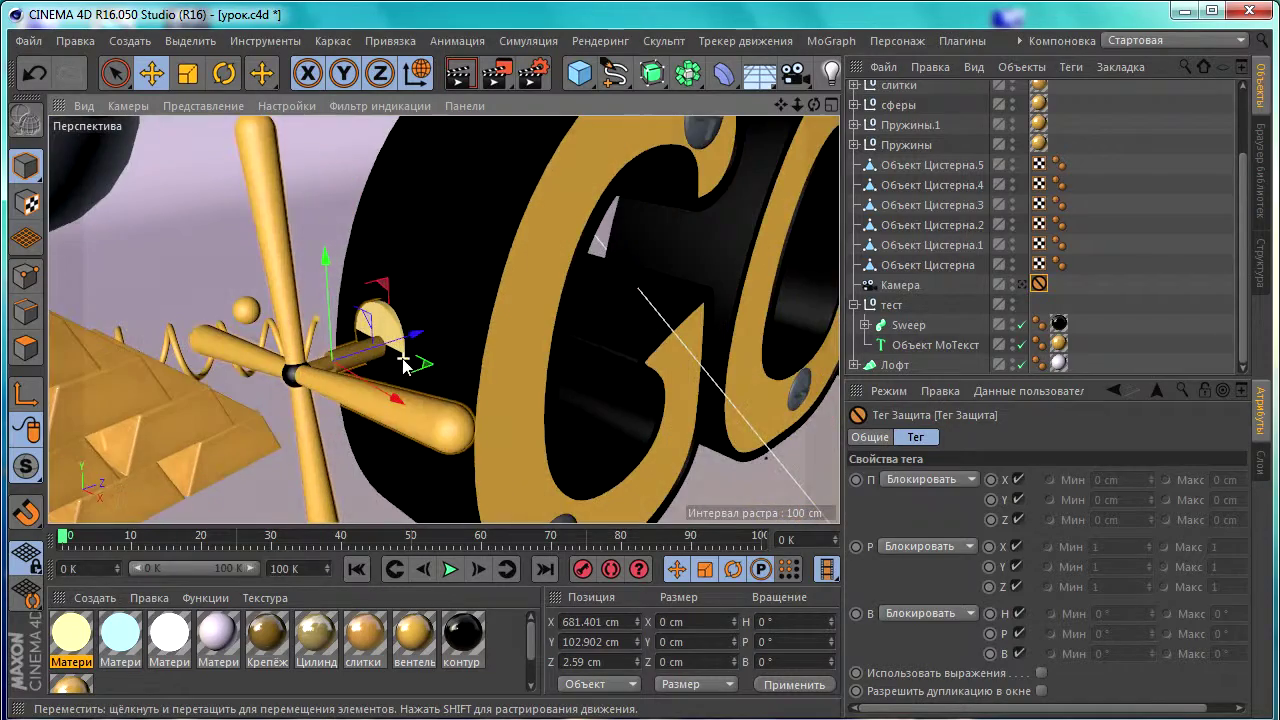
drag(343, 258, 400, 380)
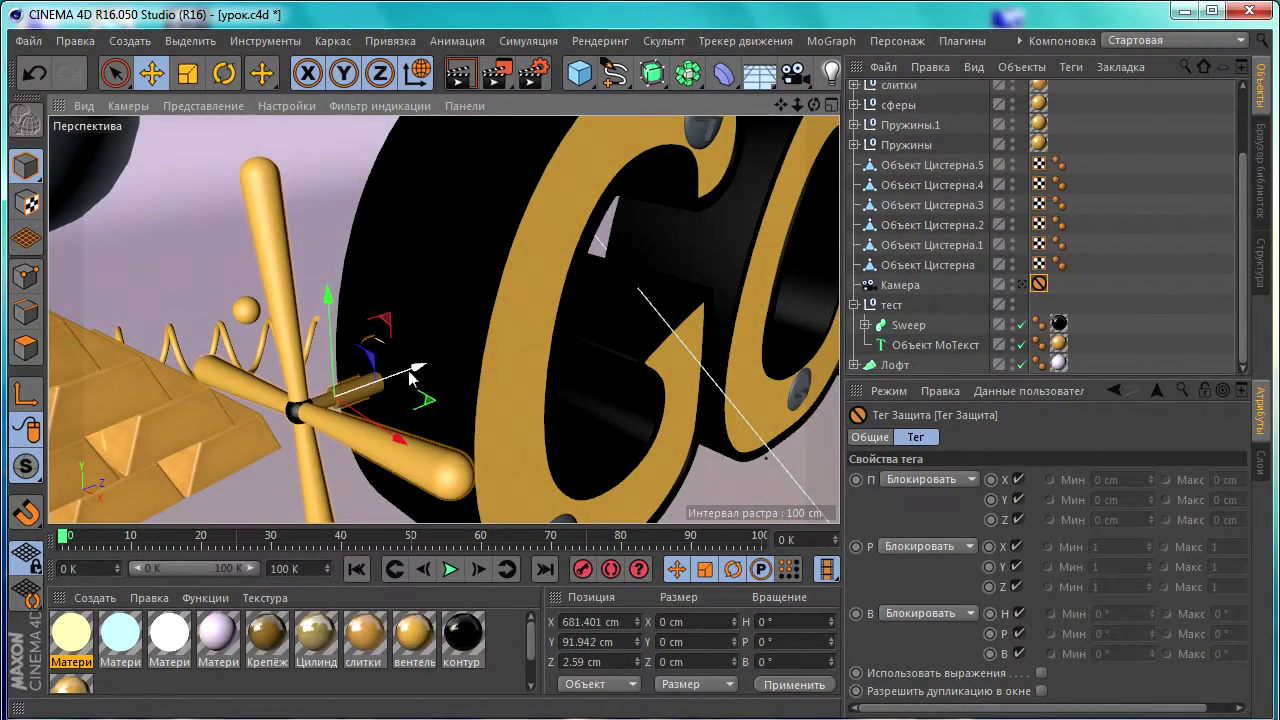
key(ctrl+shift+z)
key(ctrl+shift+z)
key(ctrl+shift+z)
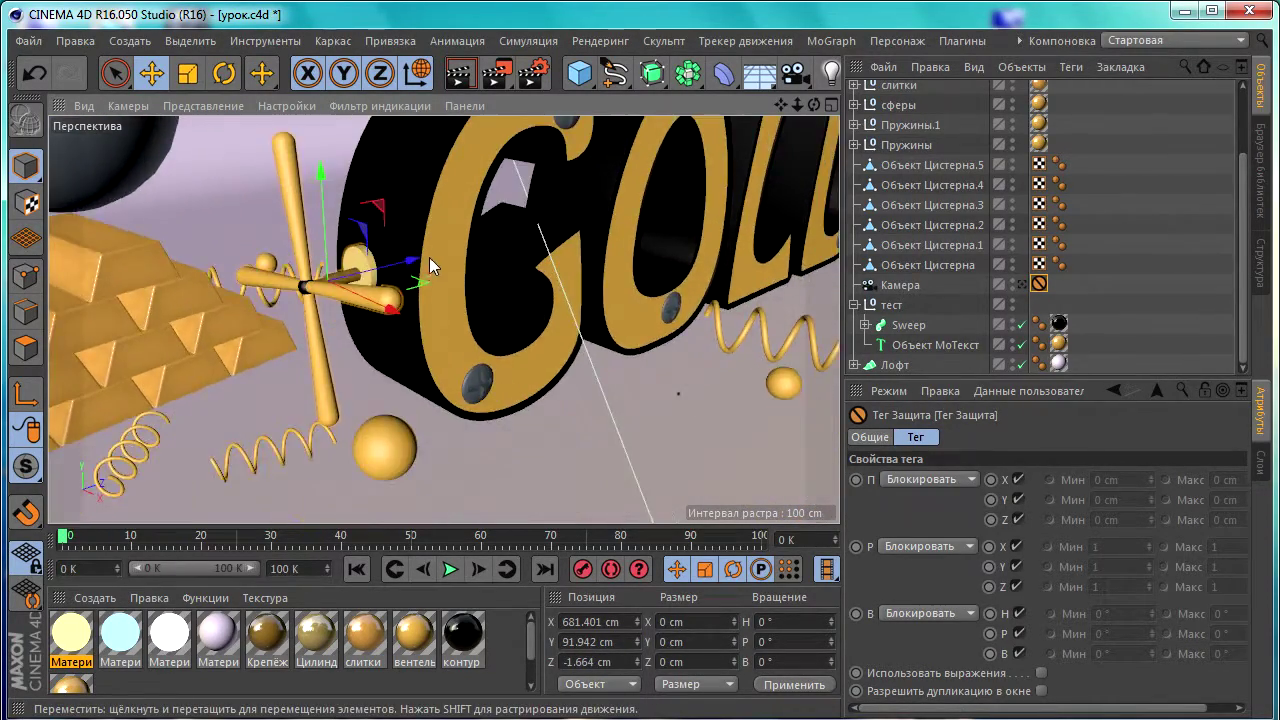
key(ctrl+shift+z)
key(ctrl+shift+z)
key(ctrl+shift+z)
click(1021, 284)
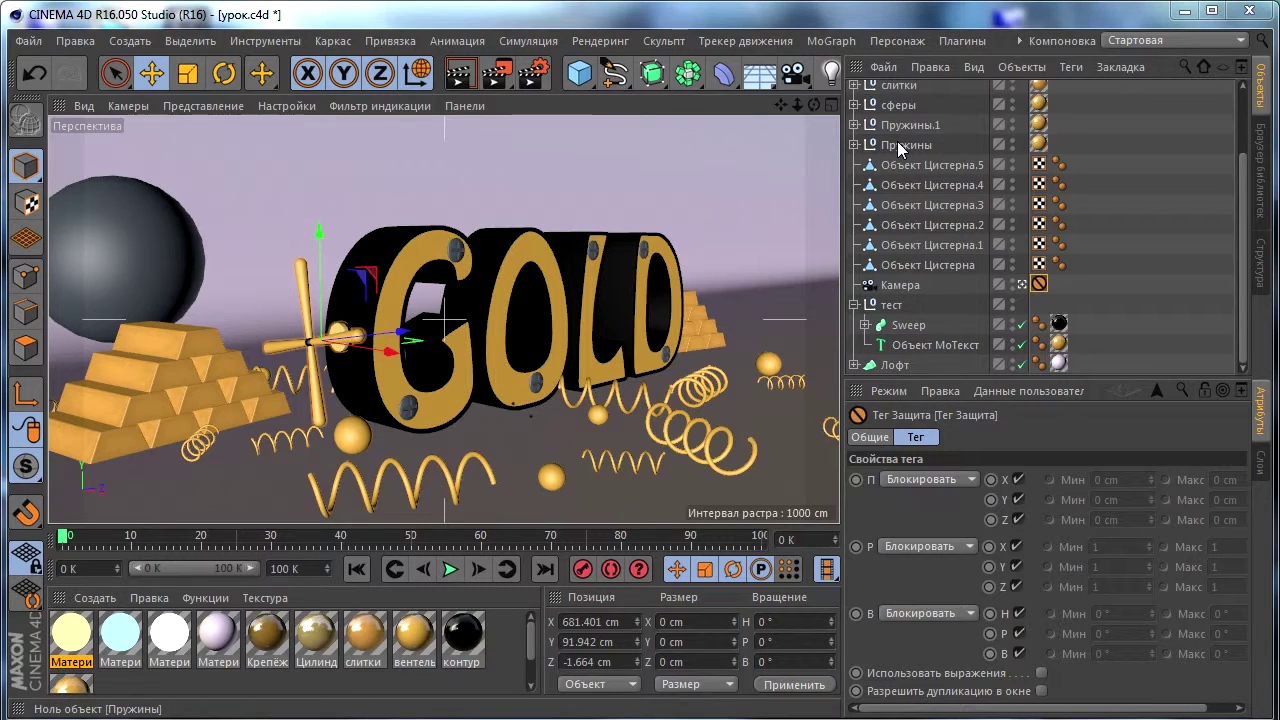
click(910, 126)
Rotate the слитки gold-bar stack to a heading of 20°.
scroll(905, 140, up, 3)
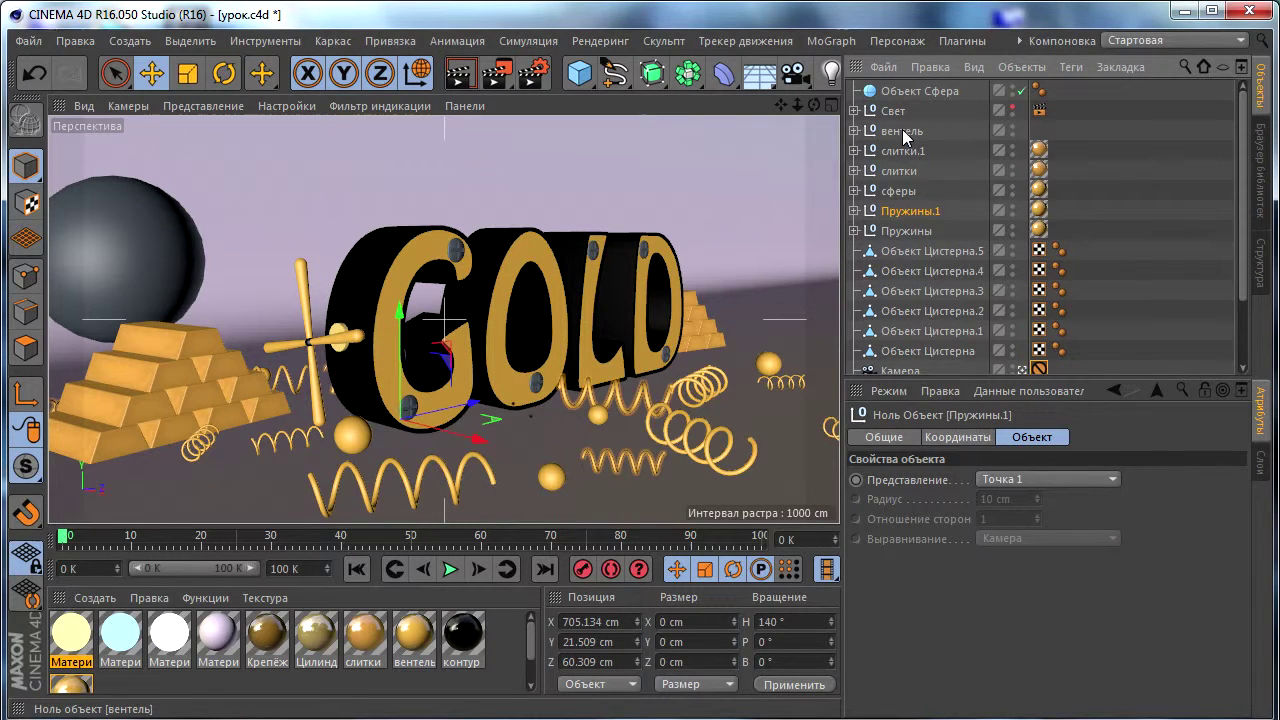
click(900, 170)
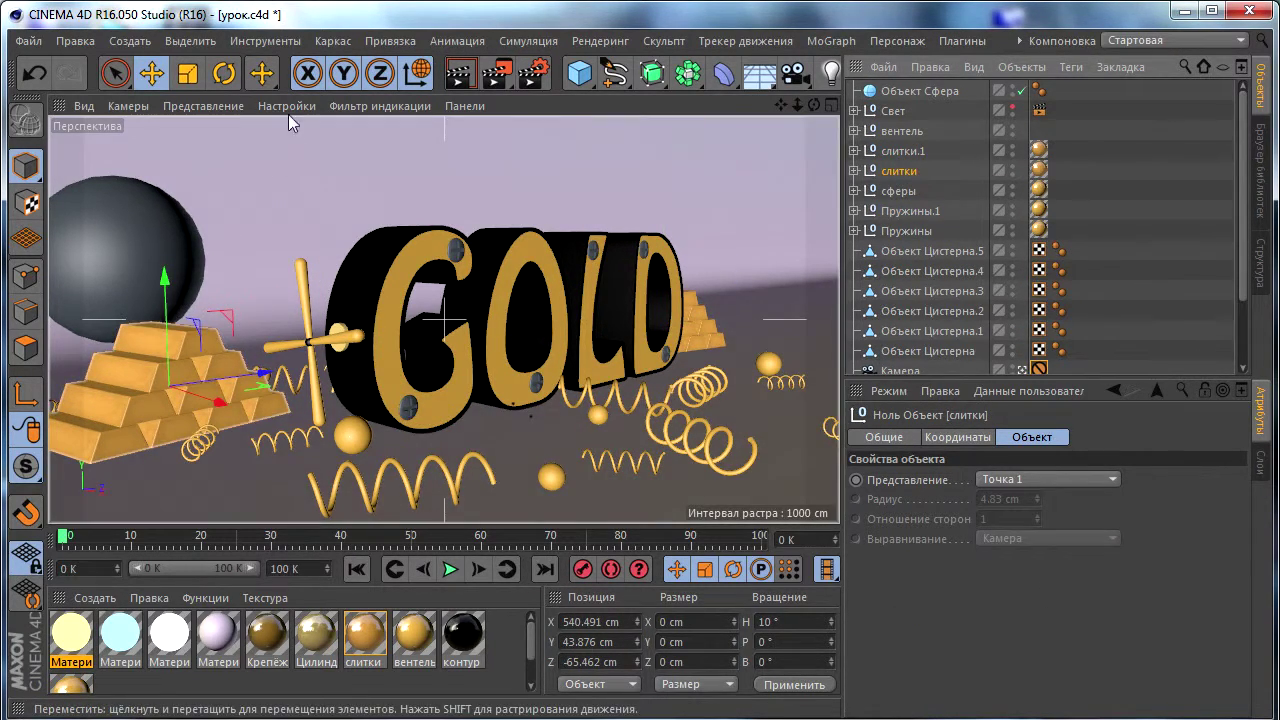
key(r)
drag(170, 400, 190, 398)
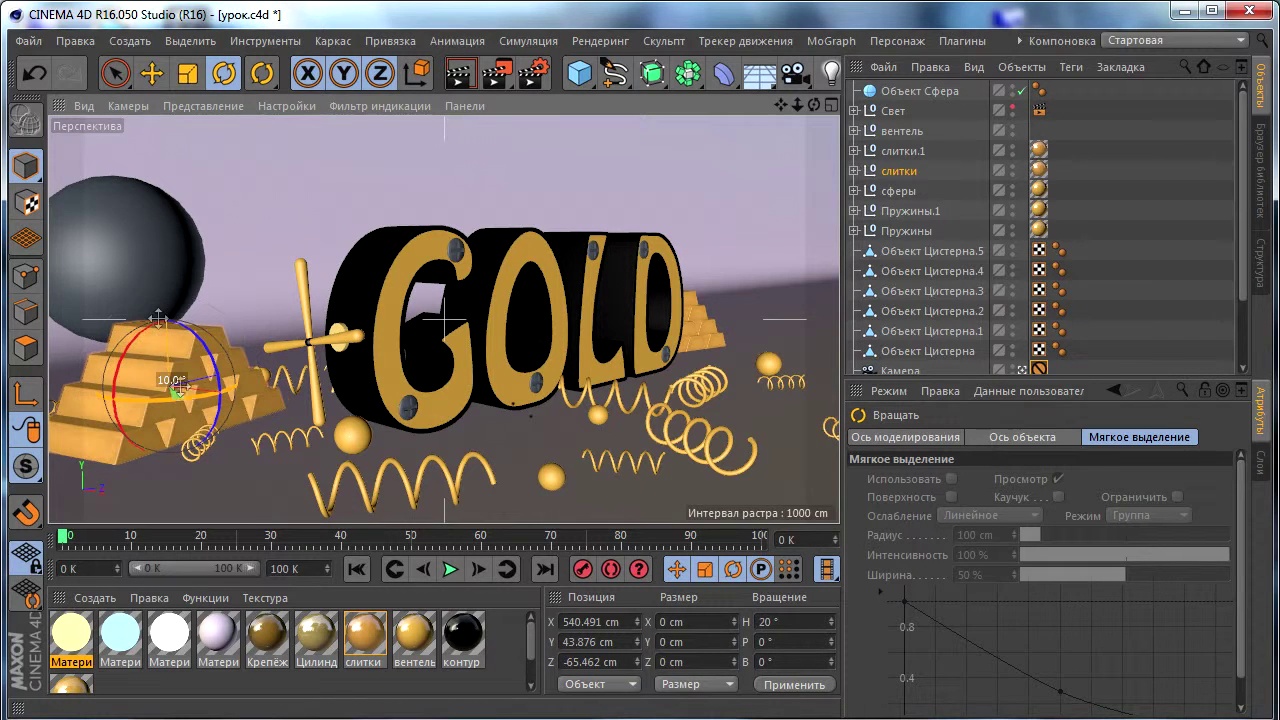
click(153, 74)
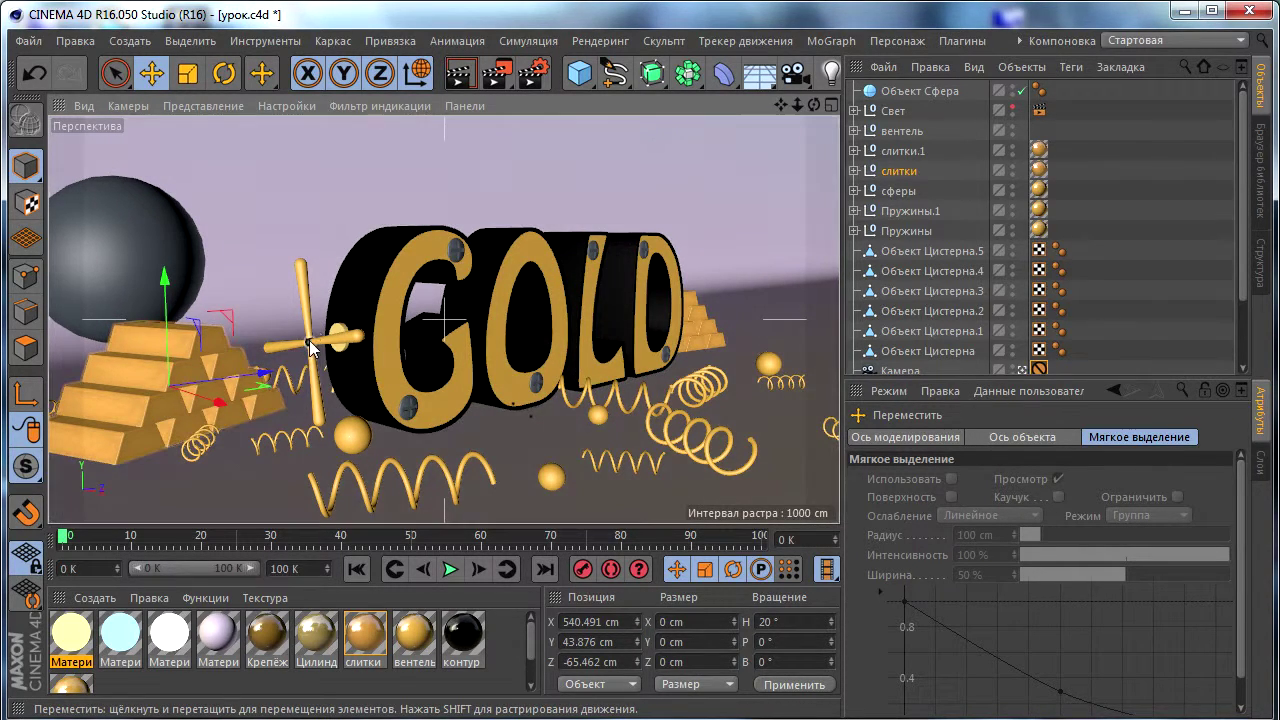
Tilt both Капсула handles under вентель to a bank of 340°.
click(888, 131)
click(855, 131)
click(934, 231)
shift+click(934, 251)
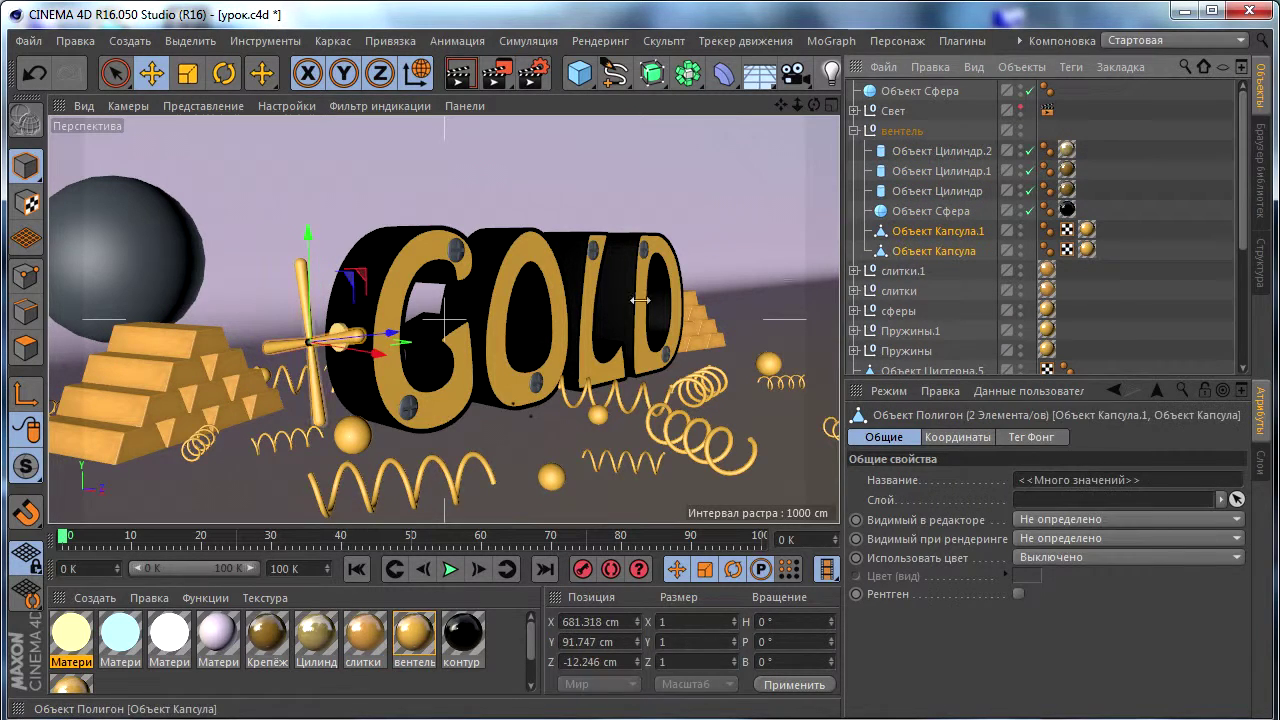
click(226, 74)
drag(322, 332, 347, 309)
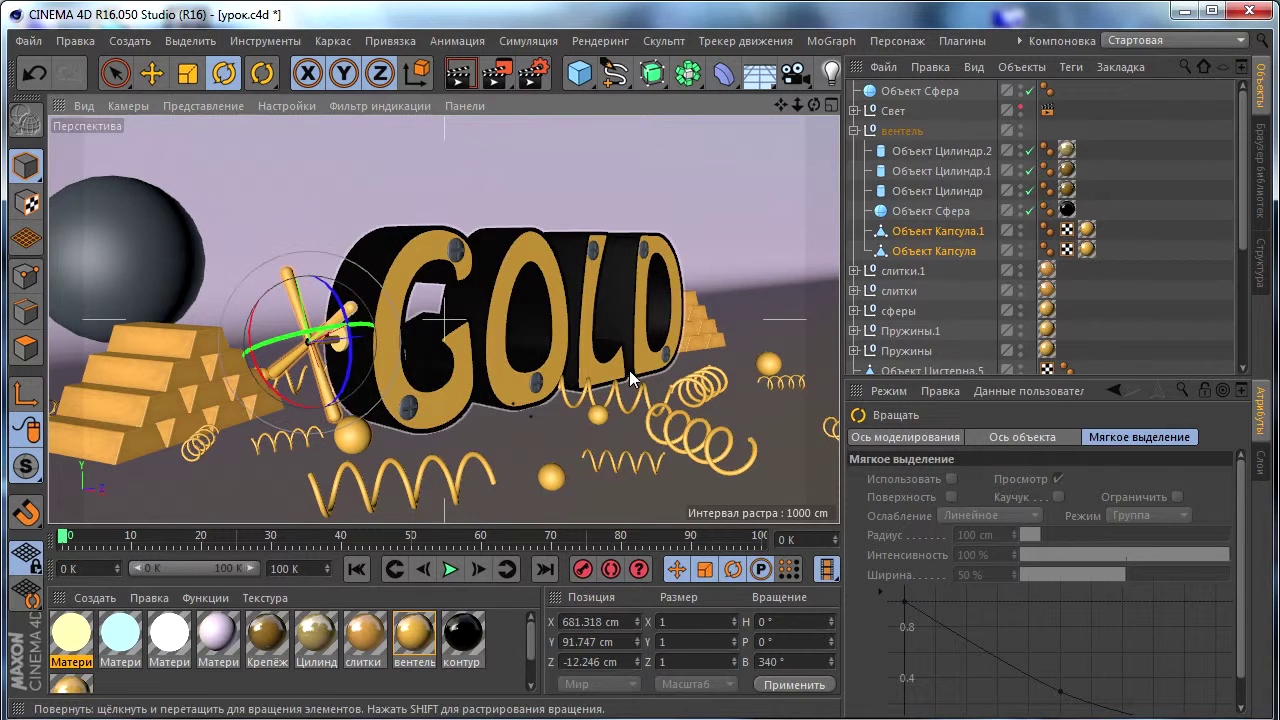
click(1074, 349)
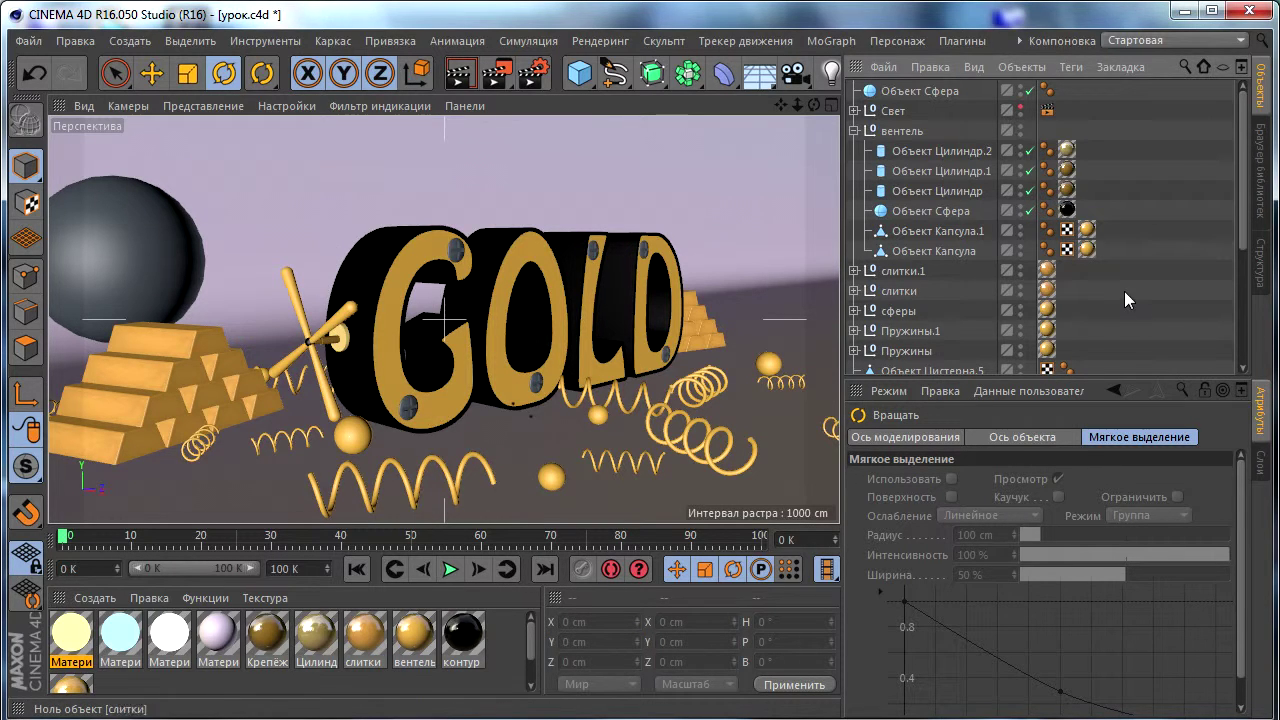
Move the big dark sphere along X to 480.8 cm.
scroll(1111, 217, down, 5)
scroll(1027, 296, down, 5)
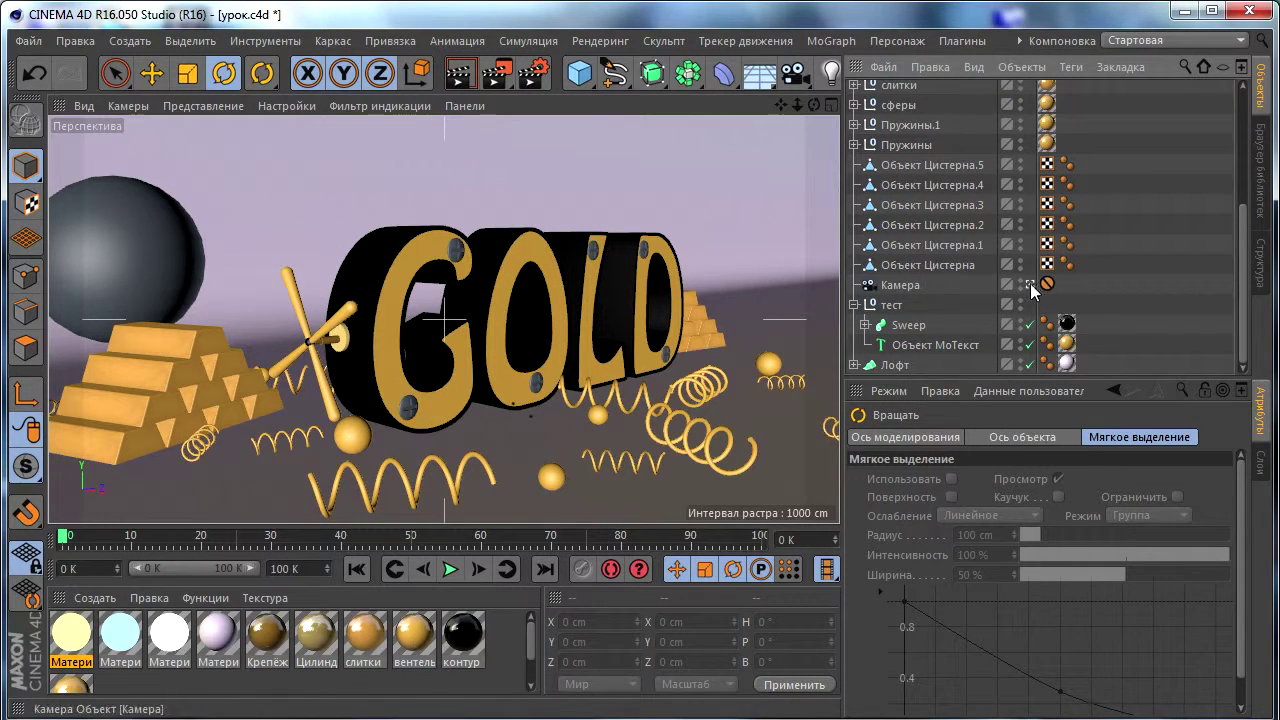
click(1030, 285)
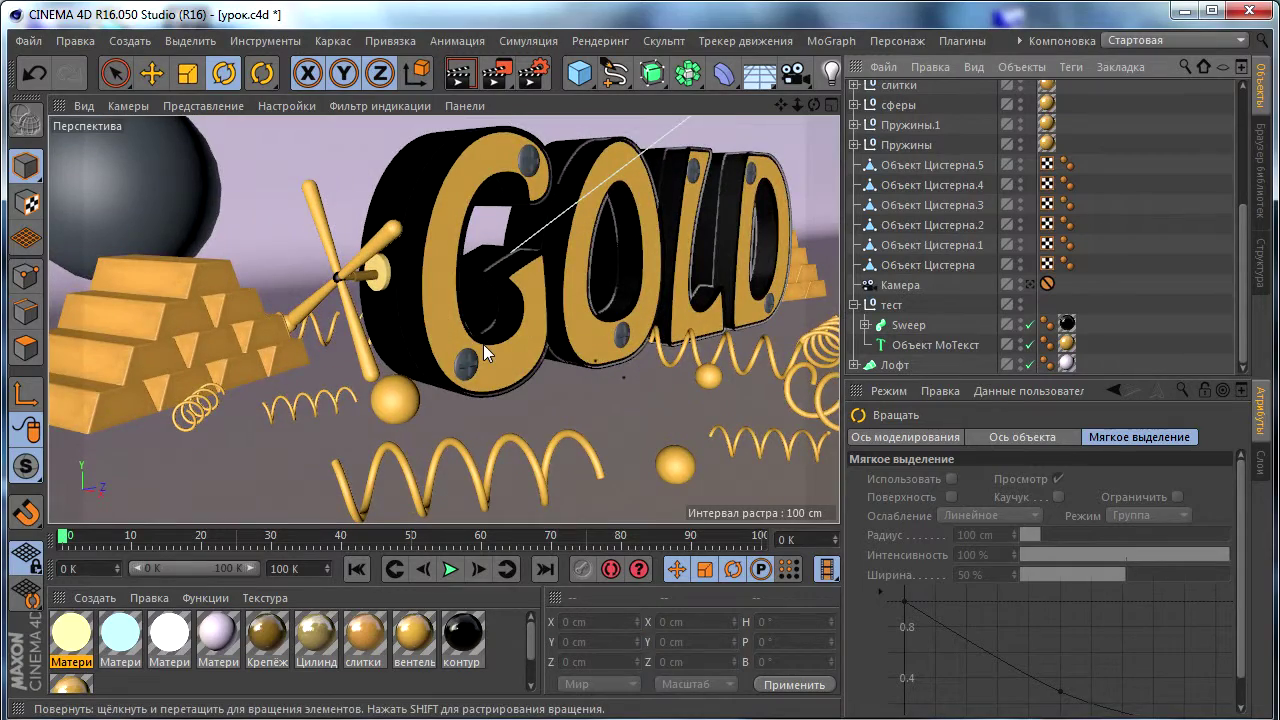
alt+drag(483, 344, 400, 260)
click(360, 250)
key(e)
drag(383, 293, 425, 293)
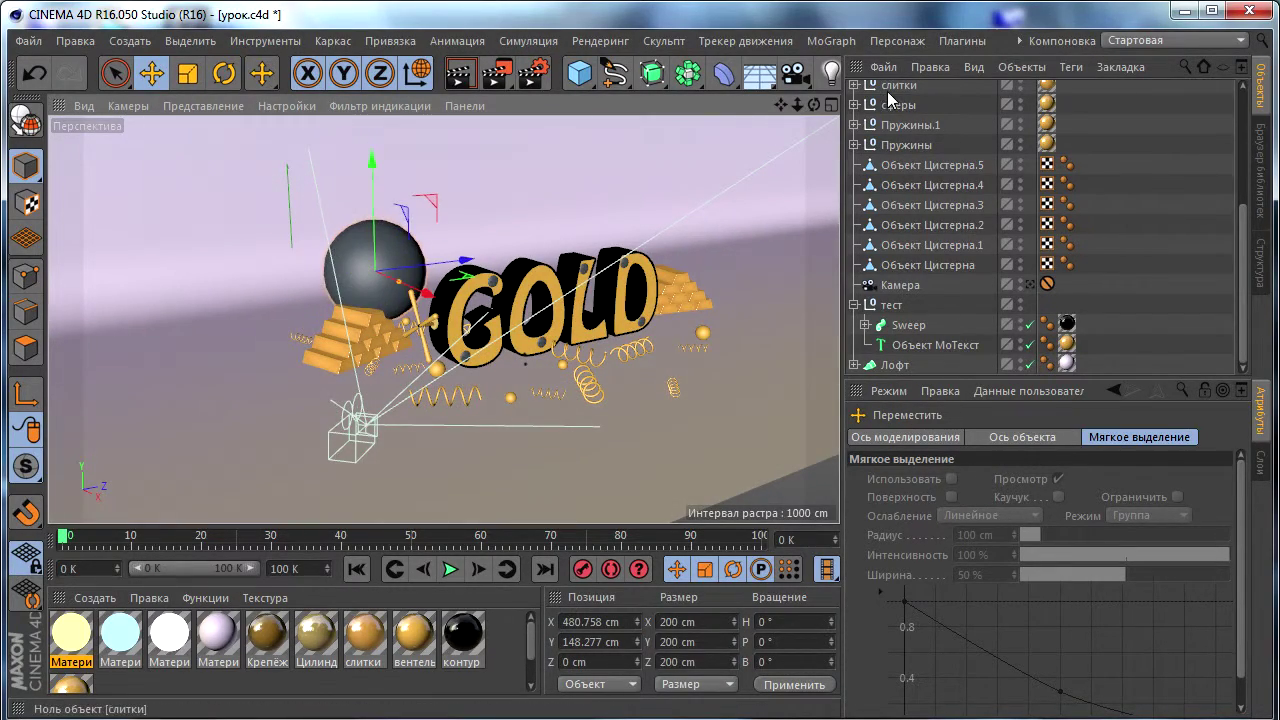
Set the sphere to 25 segments and move it along Z to about -347 cm.
scroll(890, 97, up, 5)
click(900, 91)
click(985, 499)
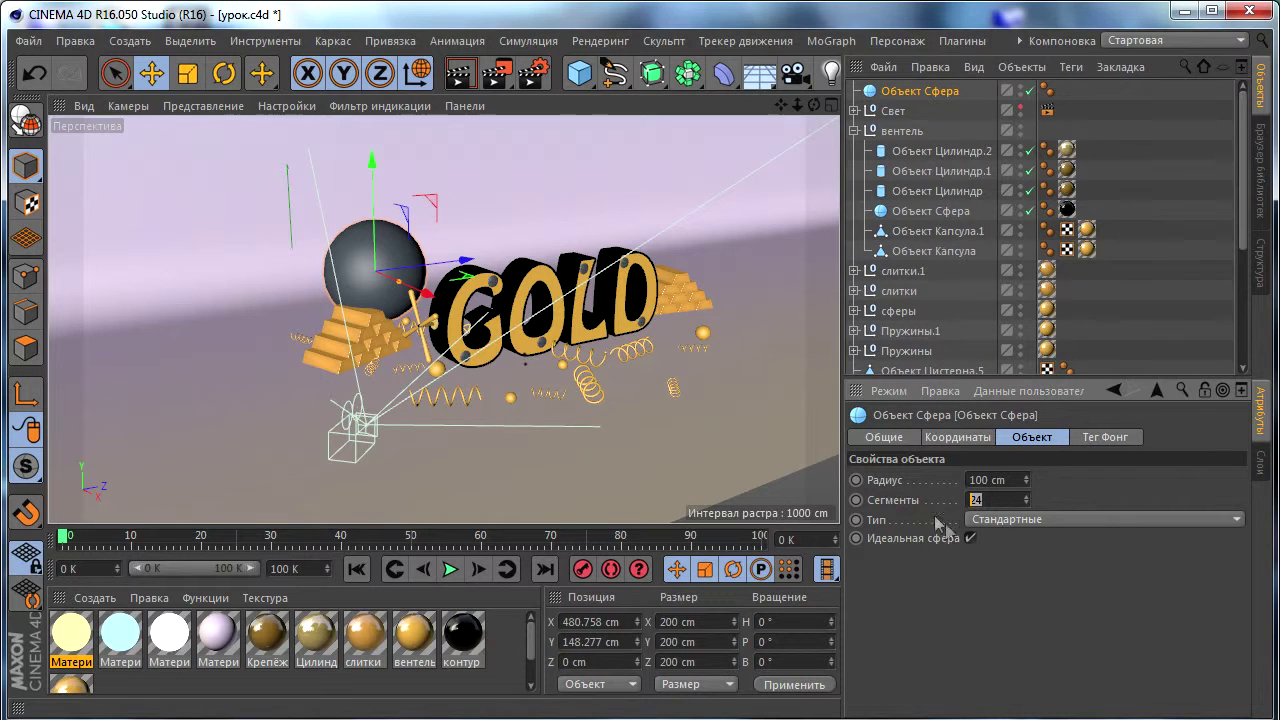
text(25)
key(Return)
drag(460, 275, 218, 233)
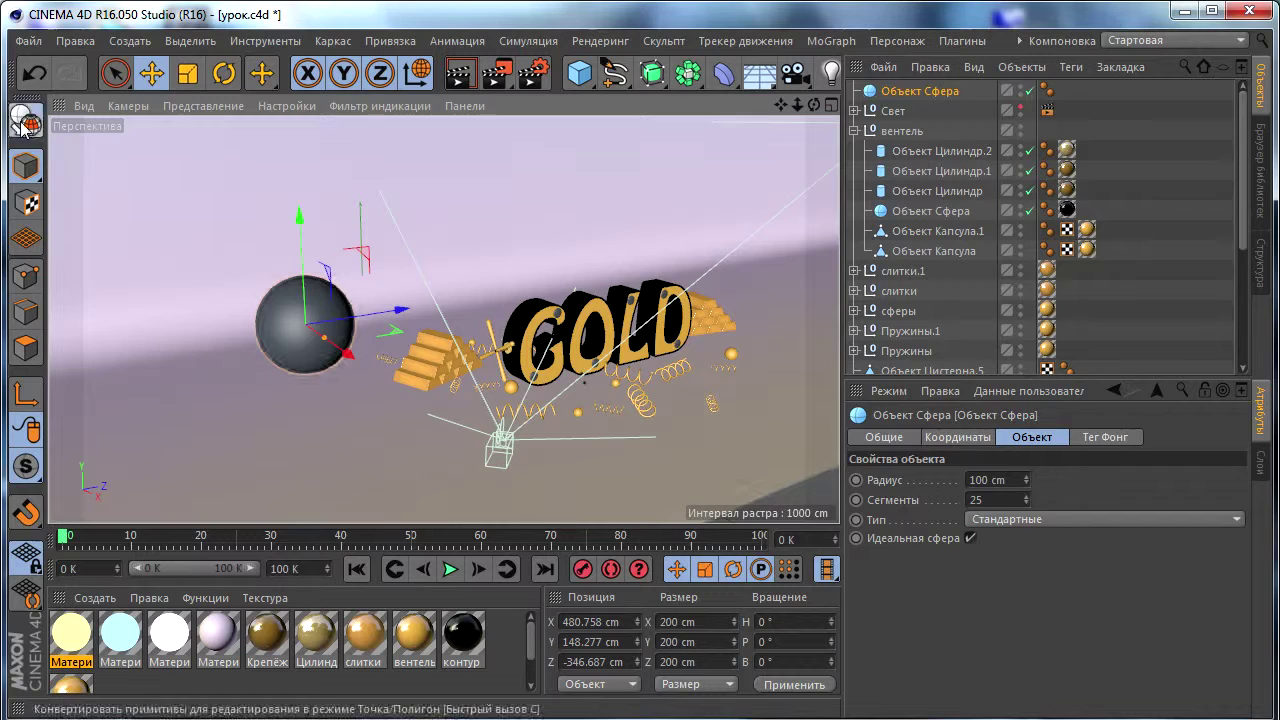
Make the sphere editable and stretch it tall along Y.
key(c)
click(187, 75)
mouse_move(299, 215)
mouse_down()
mouse_move(299, 195)
mouse_move(200, 214)
mouse_move(350, 370)
mouse_move(335, 280)
mouse_up()
key(e)
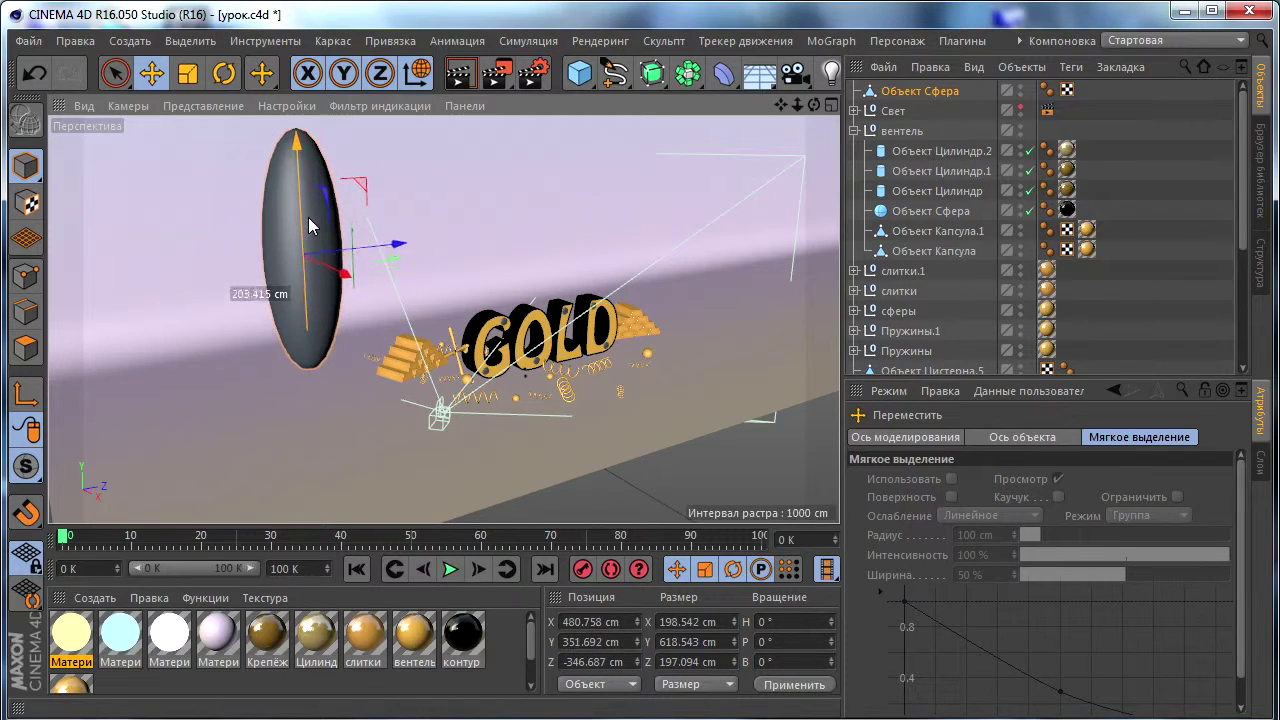
drag(335, 280, 346, 276)
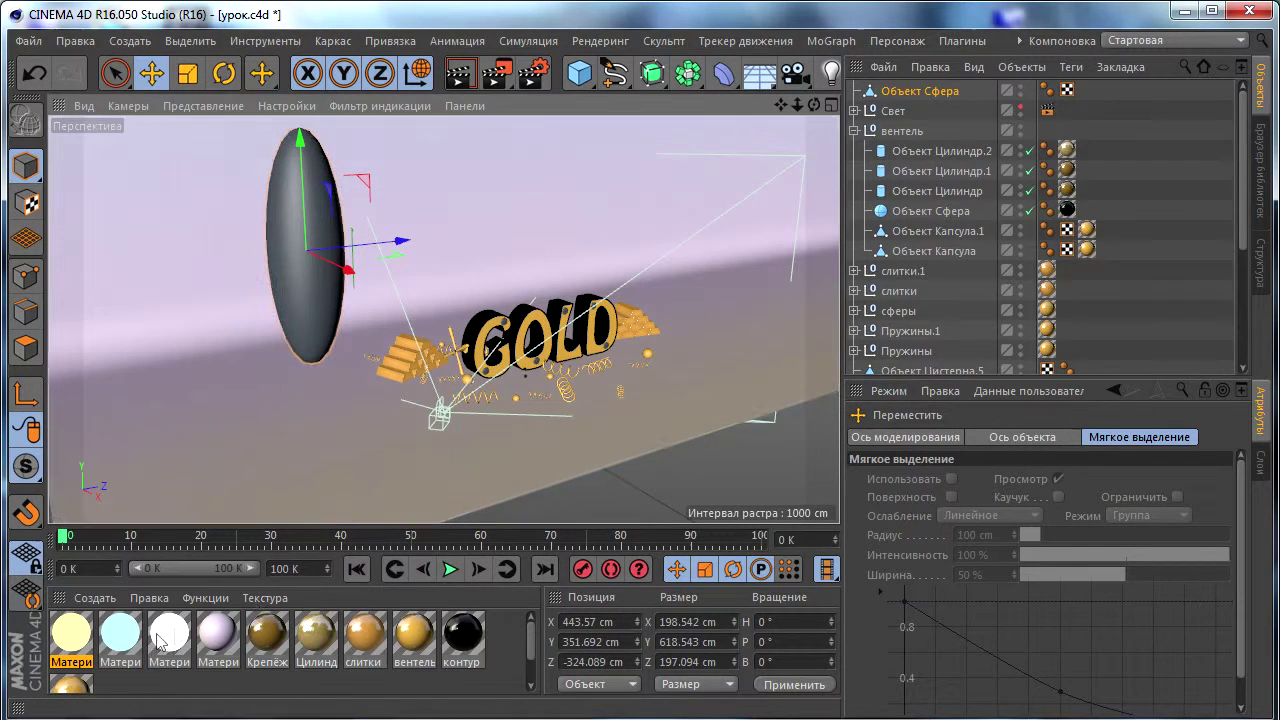
Apply the light-blue material, copy the sphere to the opposite side, and give the copy yellow.
drag(298, 442, 306, 293)
mouse_move(306, 293)
alt+mouse_down()
mouse_move(316, 307)
mouse_move(639, 273)
alt+mouse_up()
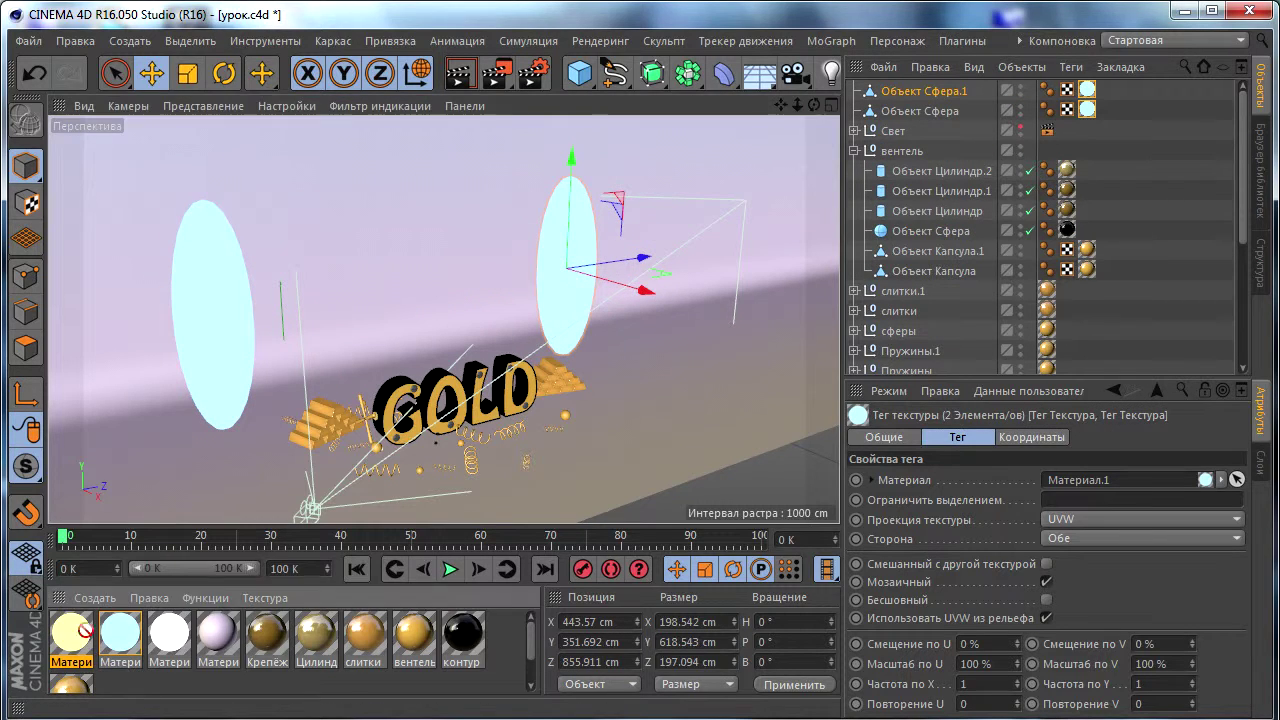
drag(71, 632, 1040, 91)
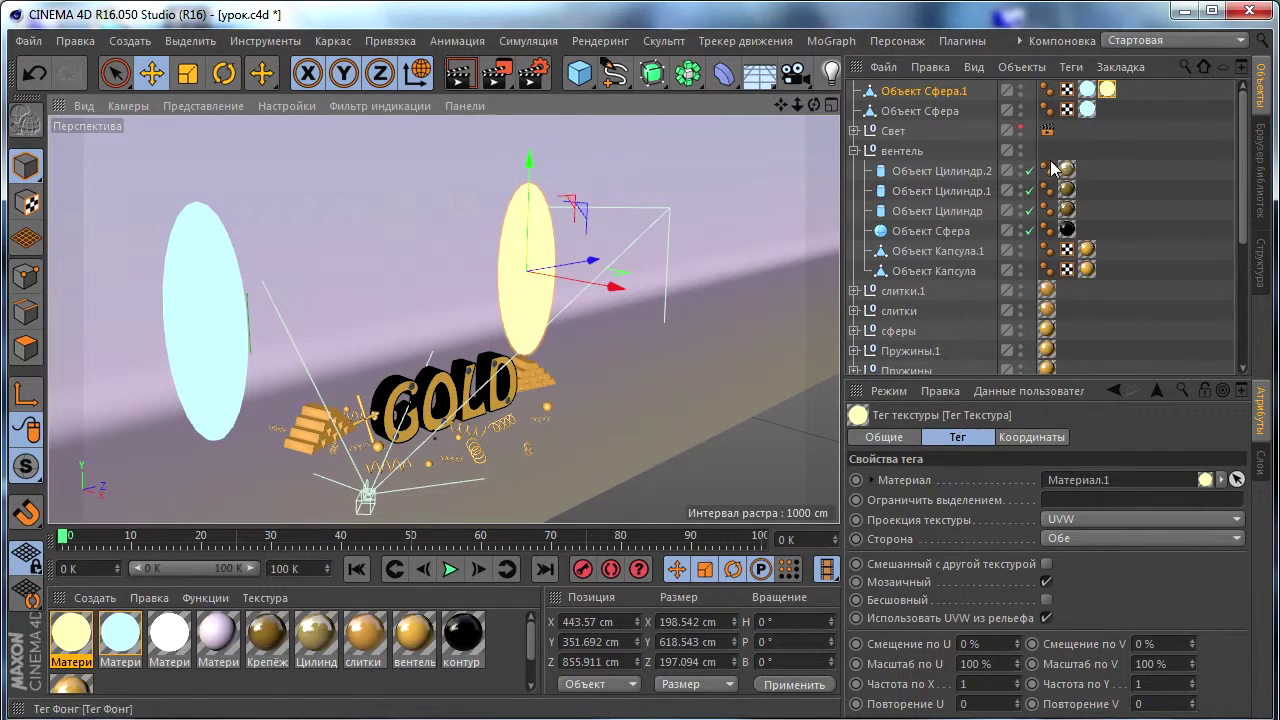
scroll(1046, 322, down, 5)
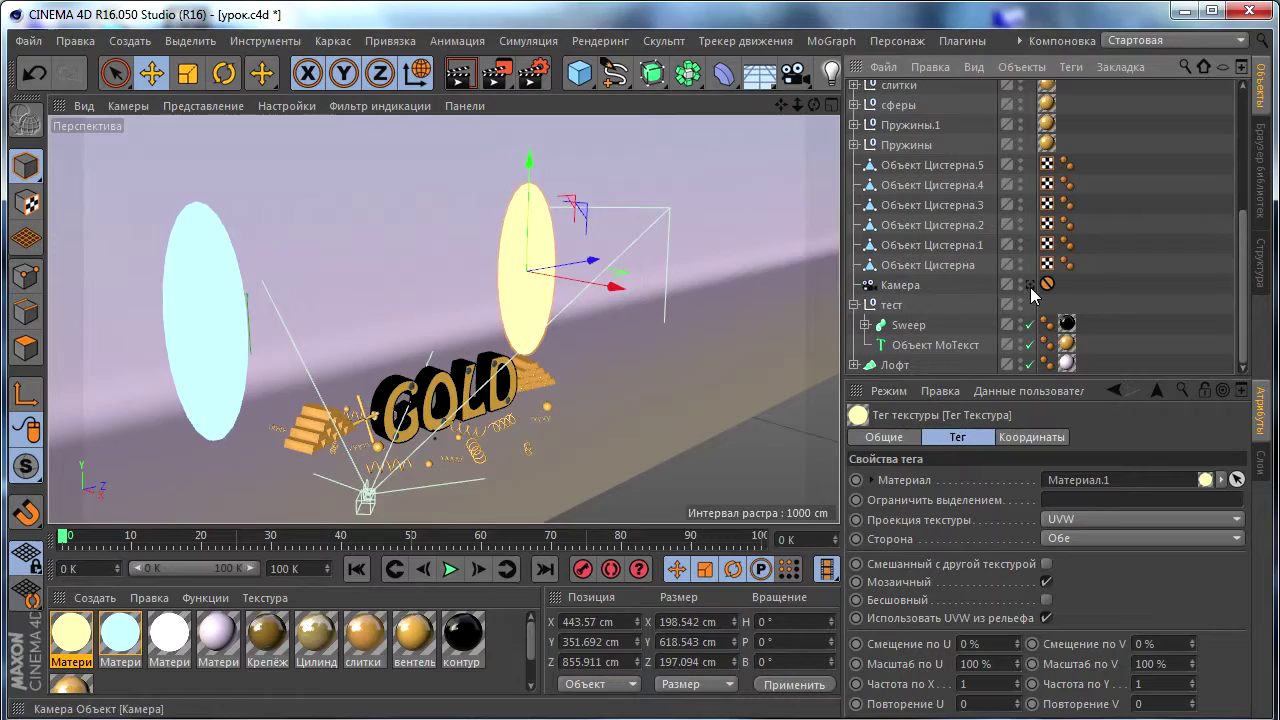
Move the light-blue sphere along Z toward the GOLD text and check the camera framing.
click(1031, 285)
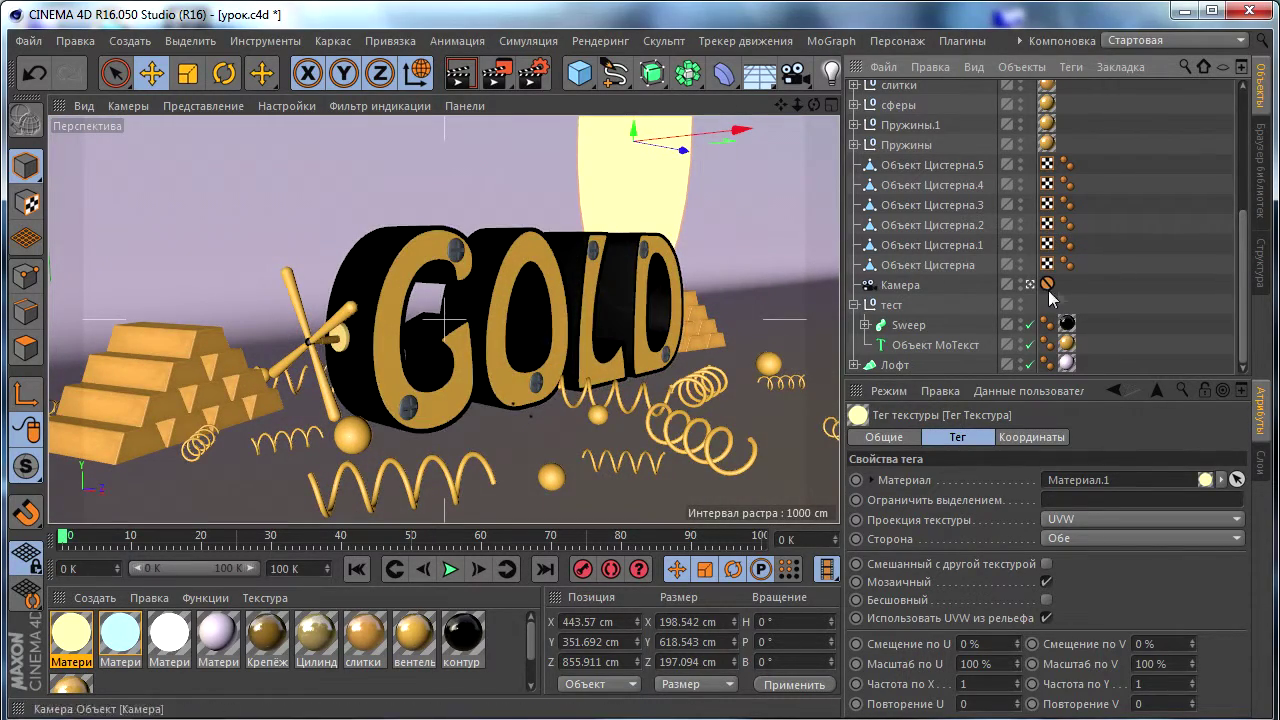
click(1031, 285)
click(175, 360)
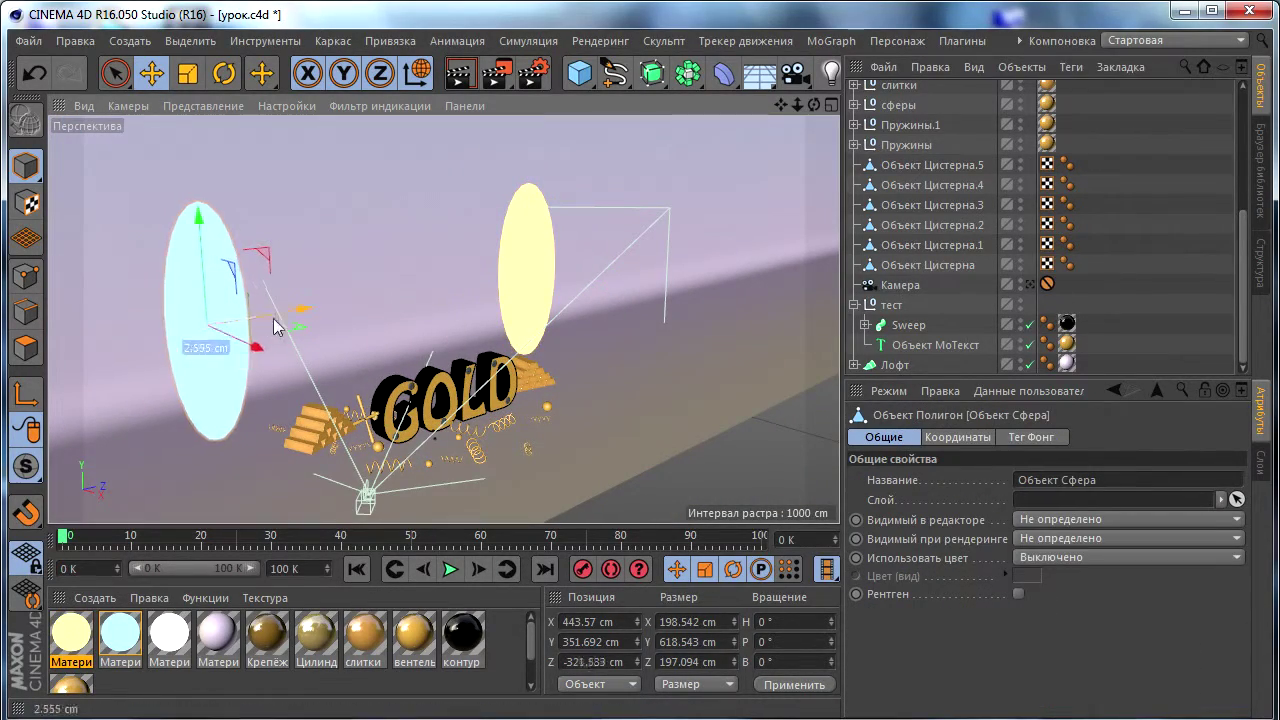
drag(268, 328, 297, 320)
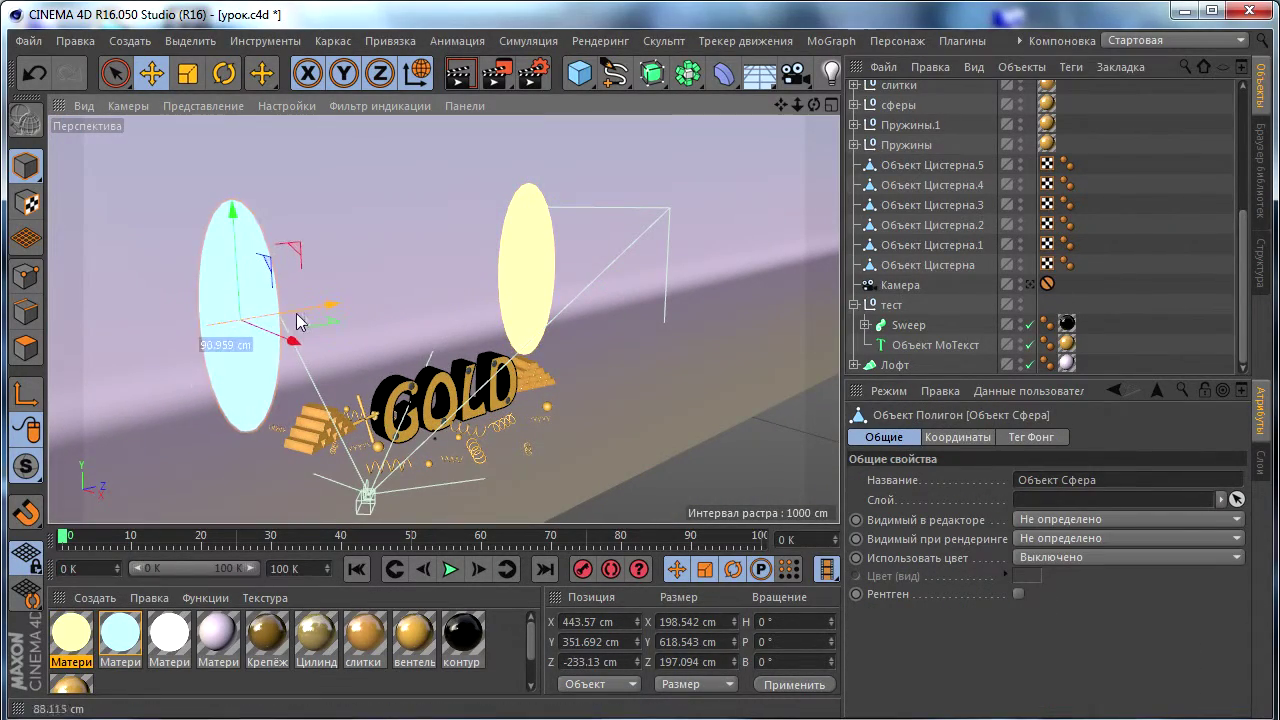
click(1030, 284)
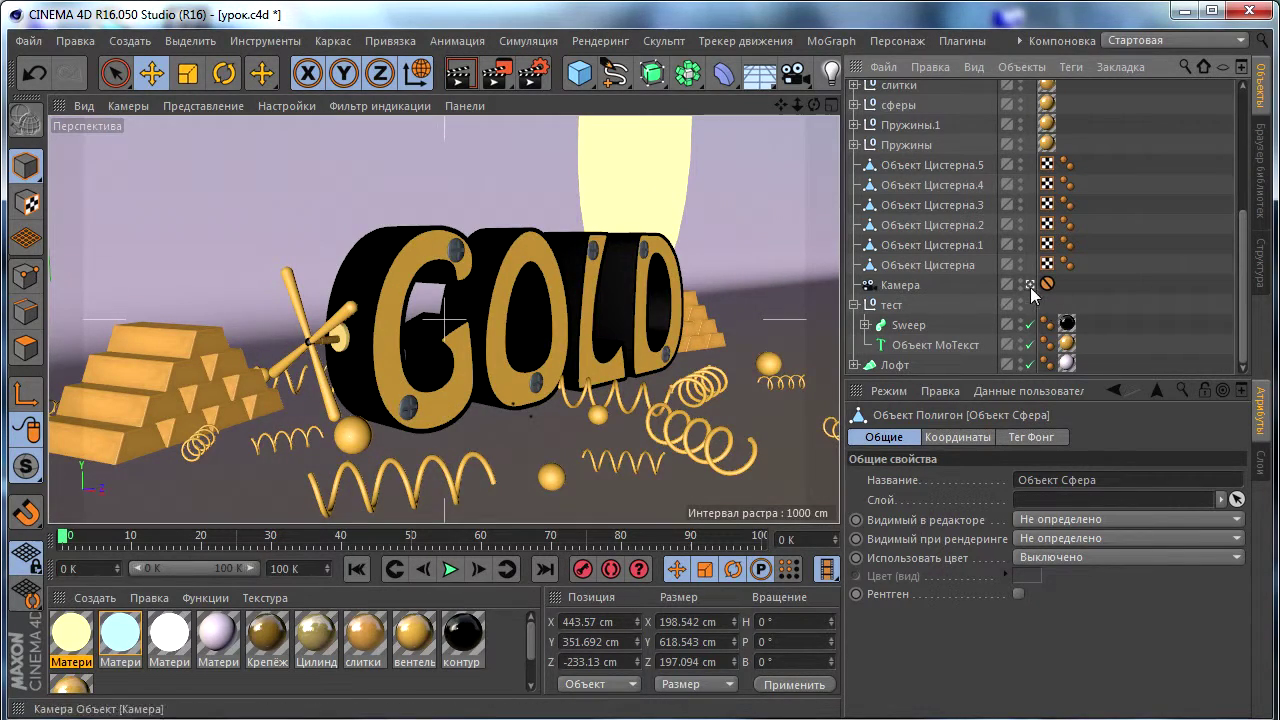
Undo an accidental move of the Лофт background object.
click(51, 276)
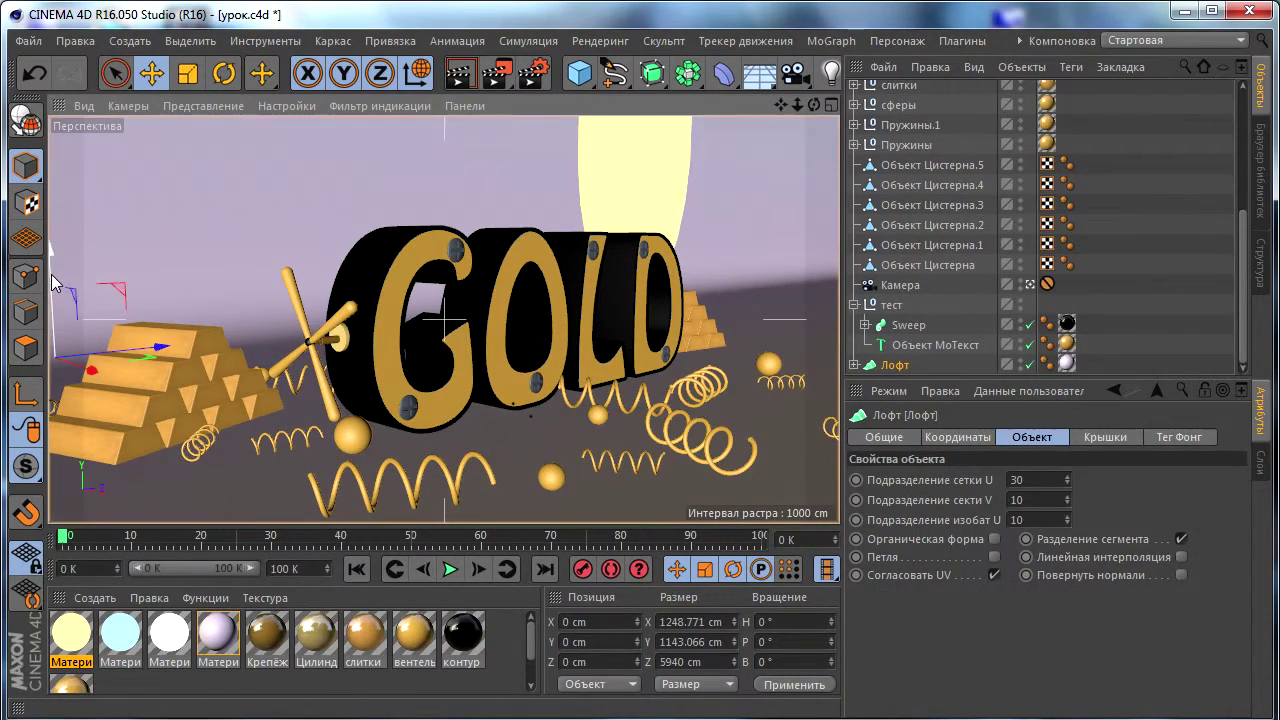
drag(132, 355, 174, 344)
key(ctrl+z)
scroll(903, 107, up, 5)
Nudge the light-blue sphere to Z -130.753 cm and draw an interactive render region through the camera.
click(903, 110)
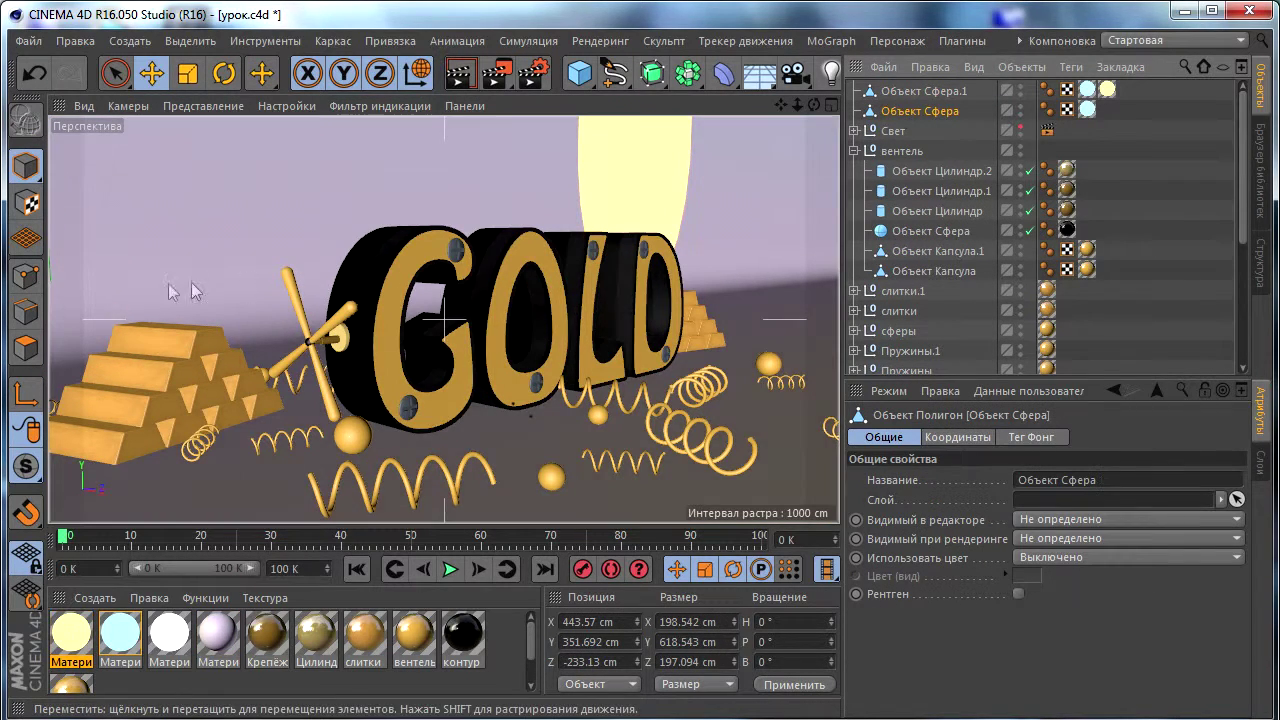
scroll(1040, 265, down, 5)
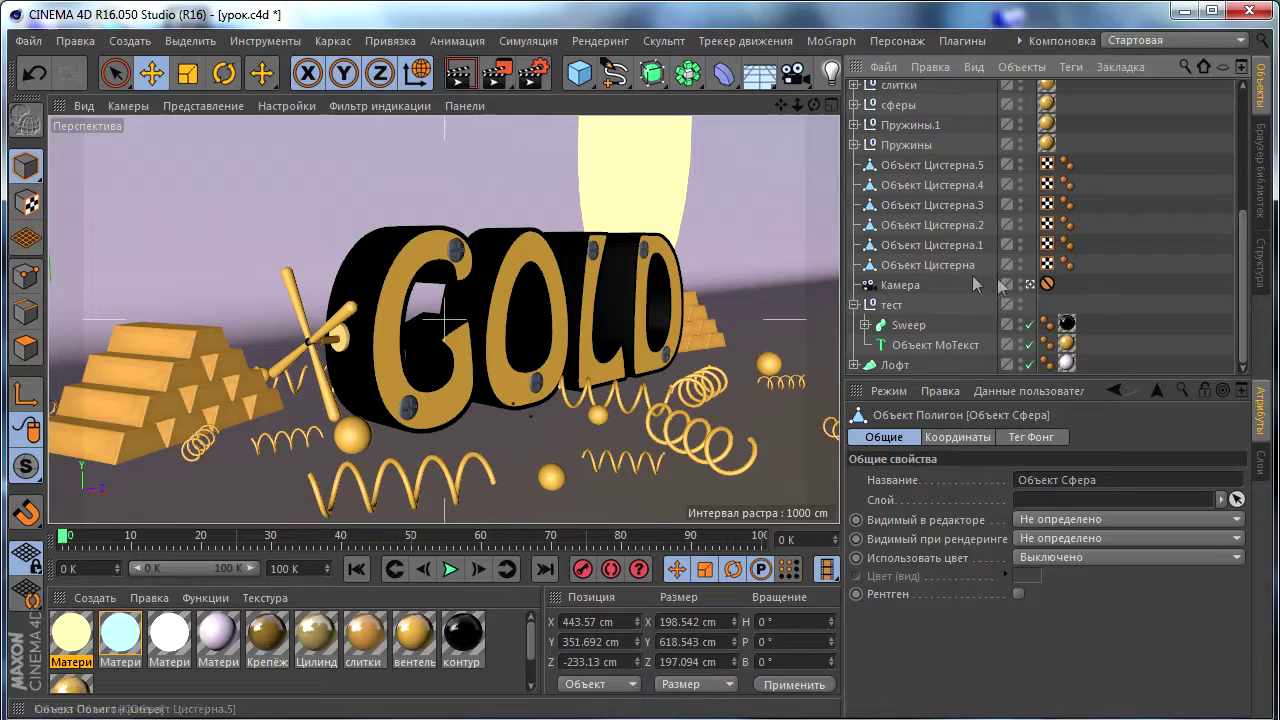
scroll(367, 302, down, 2)
scroll(367, 302, down, 4)
drag(367, 302, 375, 302)
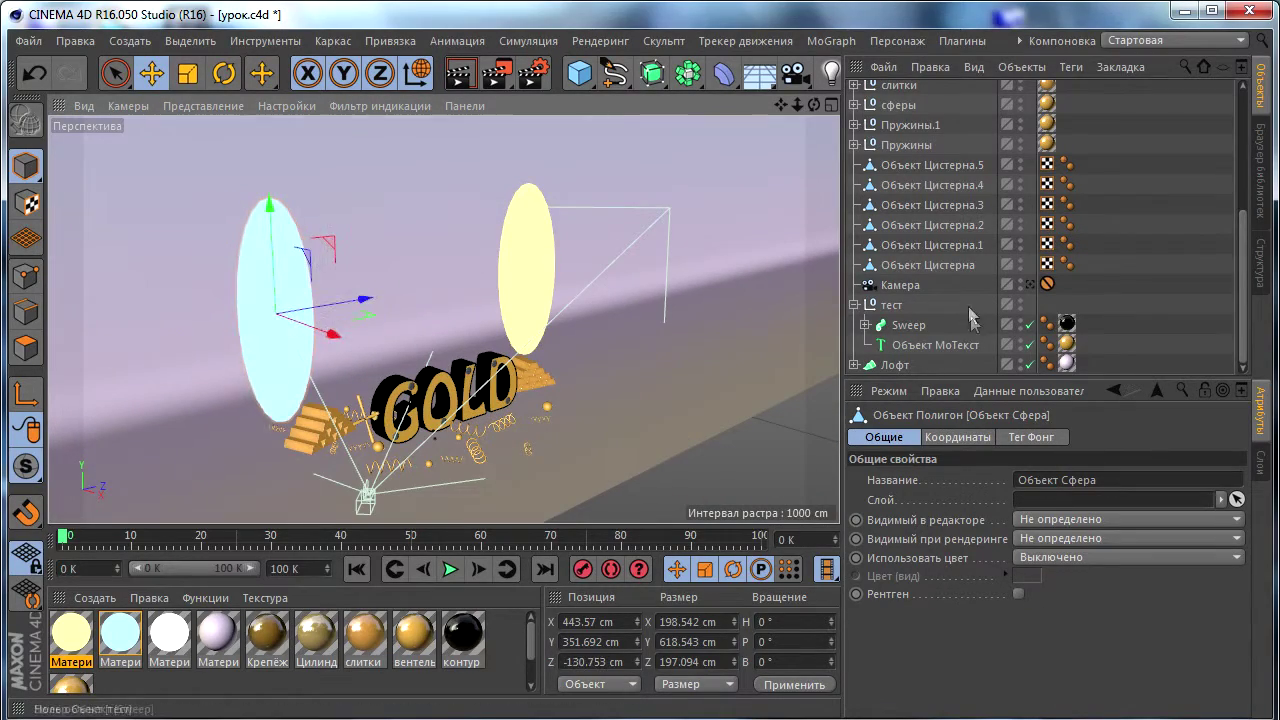
click(1031, 284)
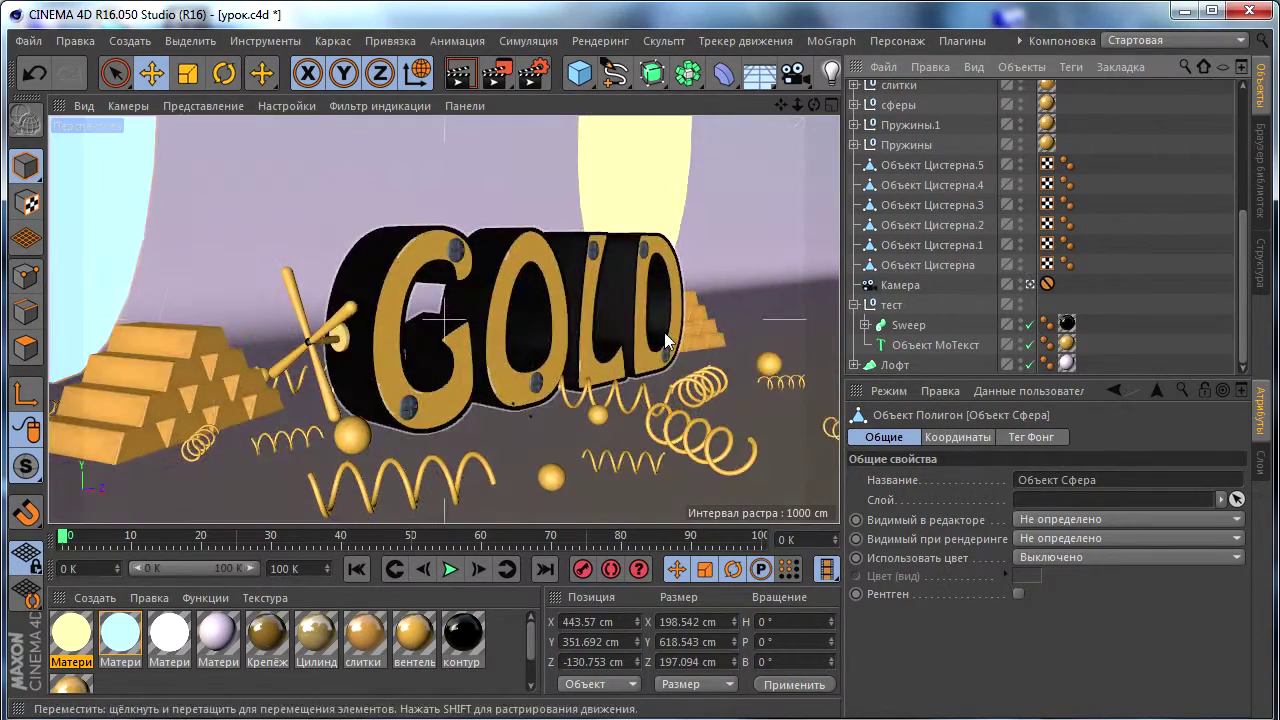
mouse_move(500, 74)
mouse_down()
mouse_move(524, 100)
mouse_move(598, 374)
mouse_up()
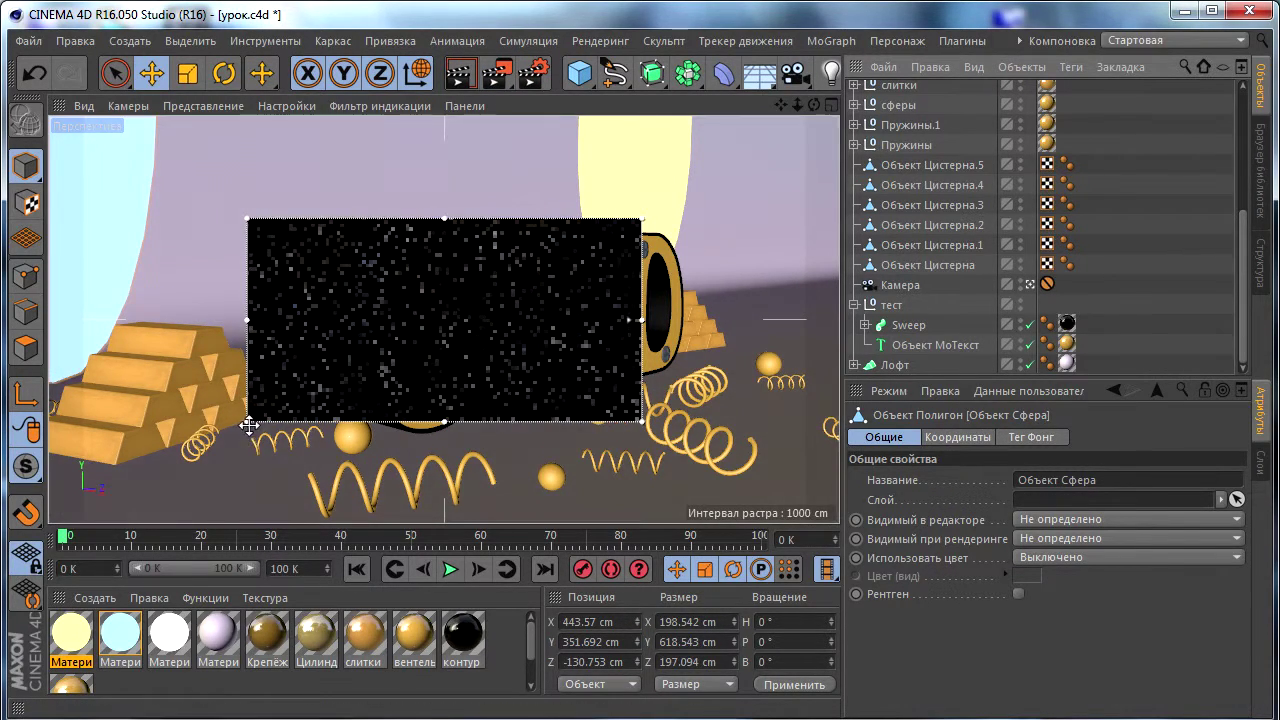
Enlarge the interactive render region, then move both glowing spheres into the Свет group.
drag(249, 424, 52, 456)
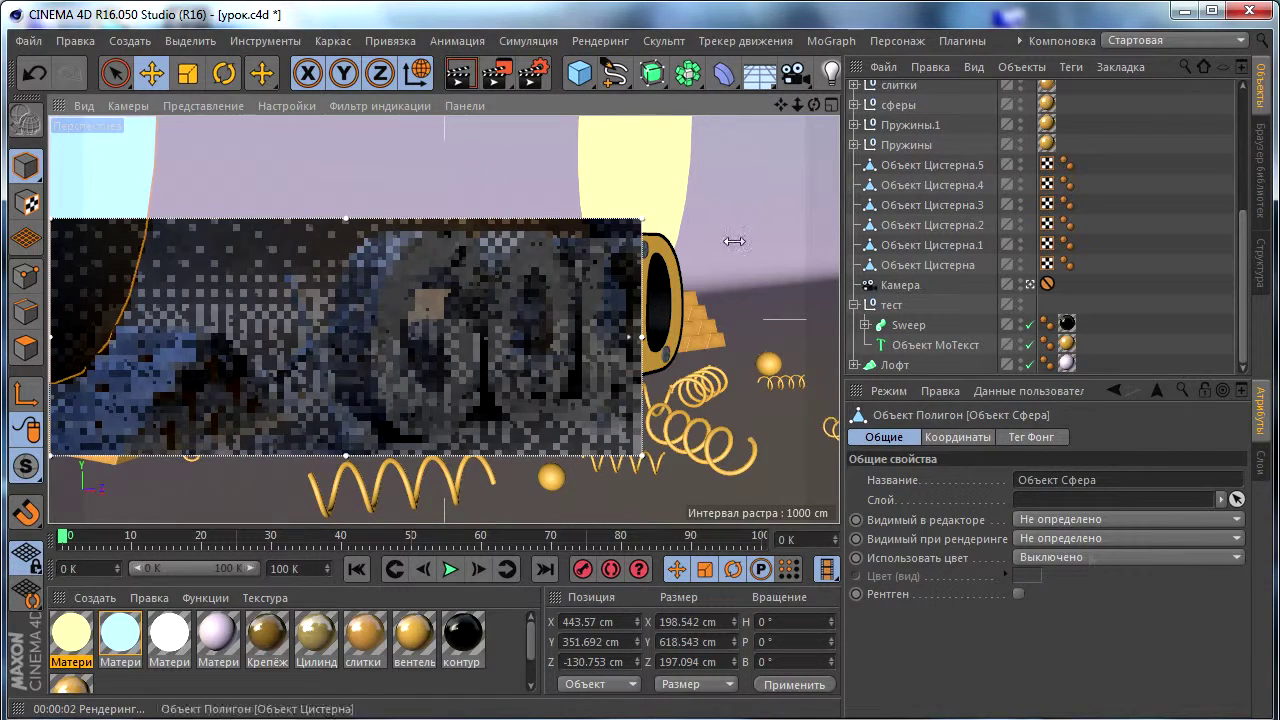
click(633, 344)
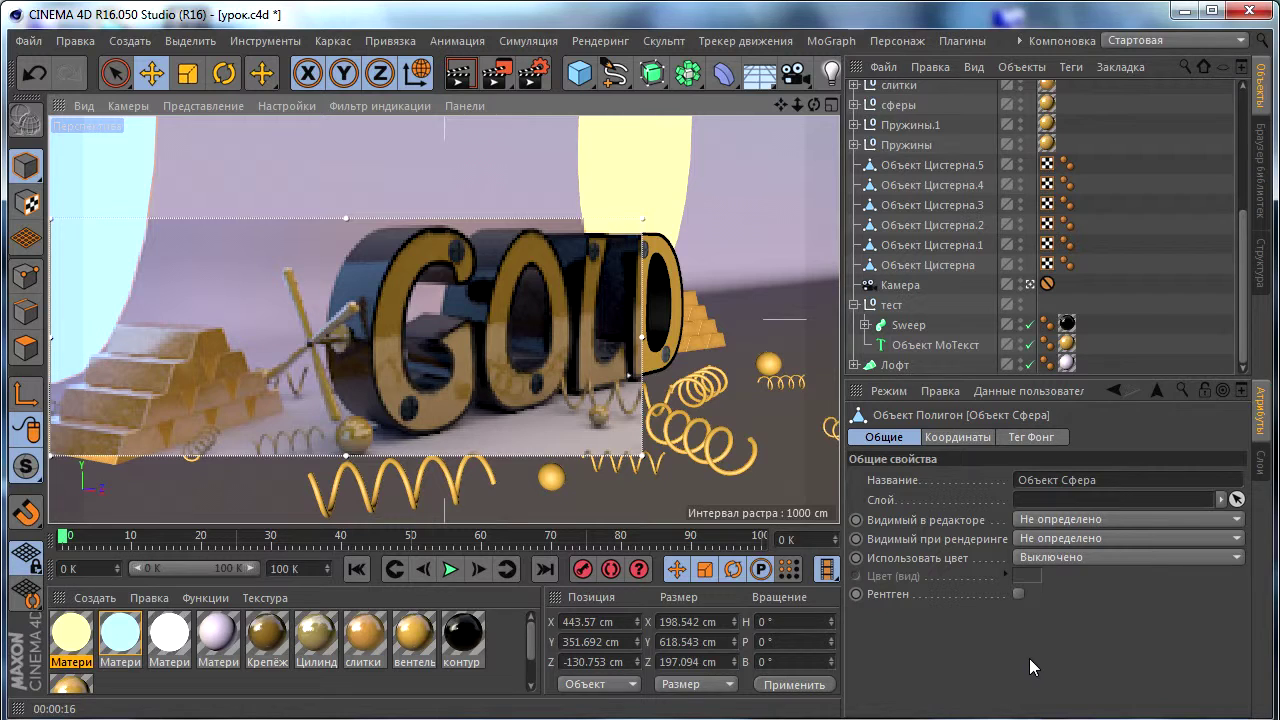
scroll(938, 130, up, 5)
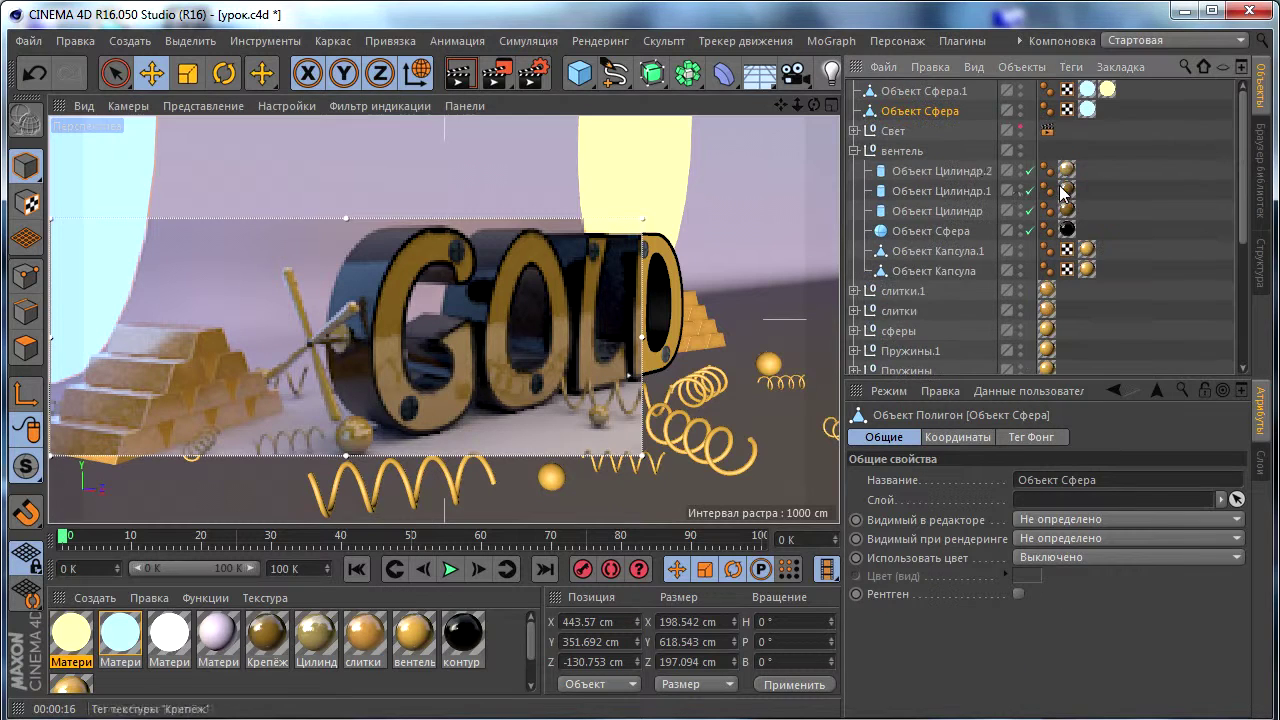
ctrl+click(920, 91)
drag(920, 92, 895, 135)
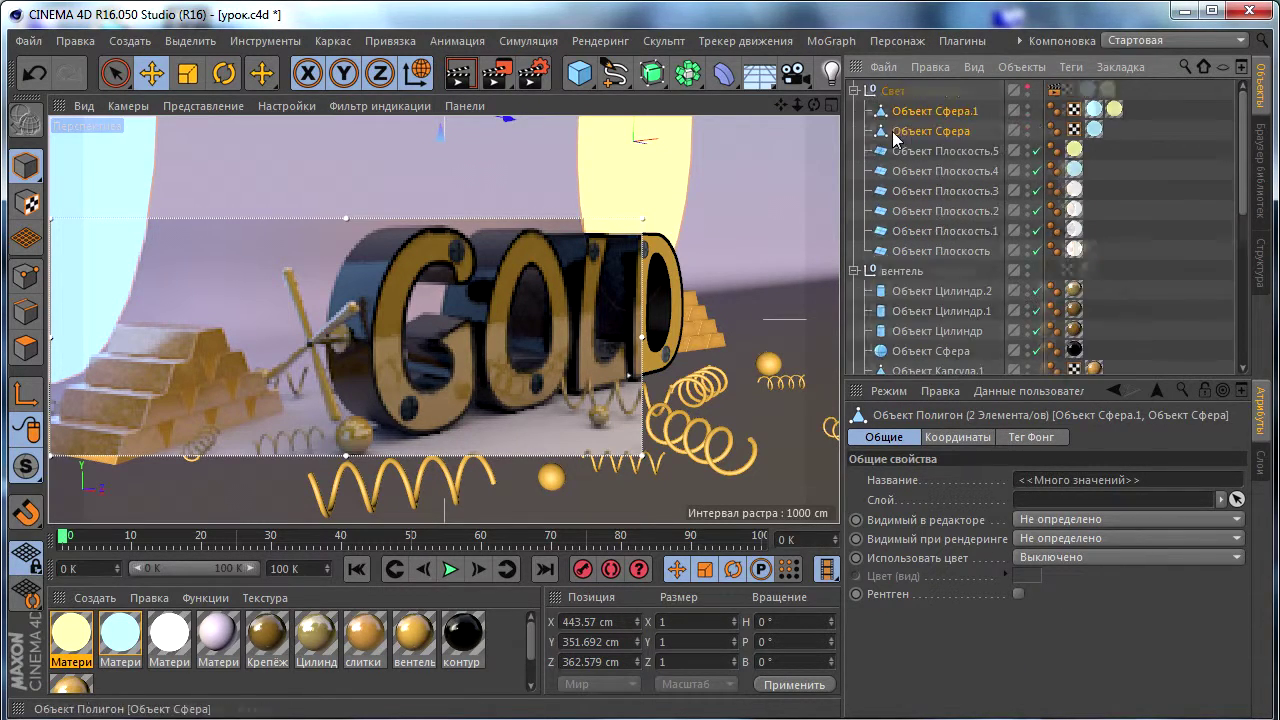
click(855, 90)
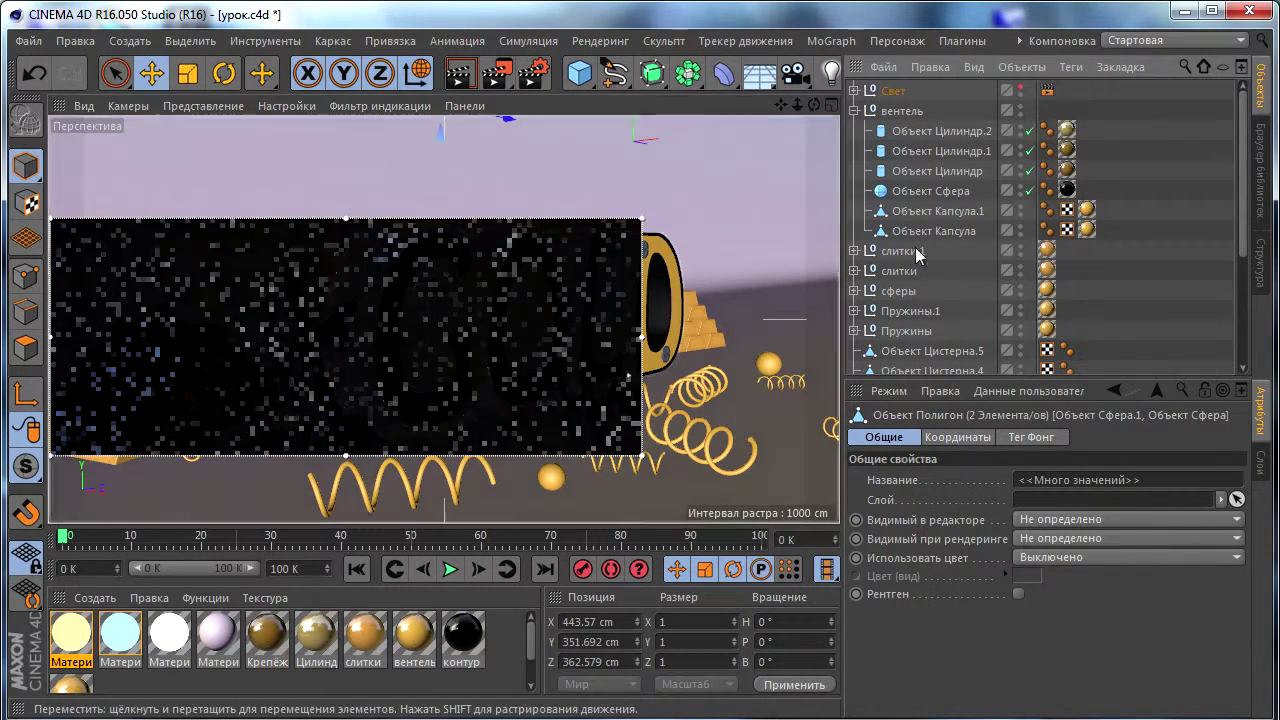
click(497, 73)
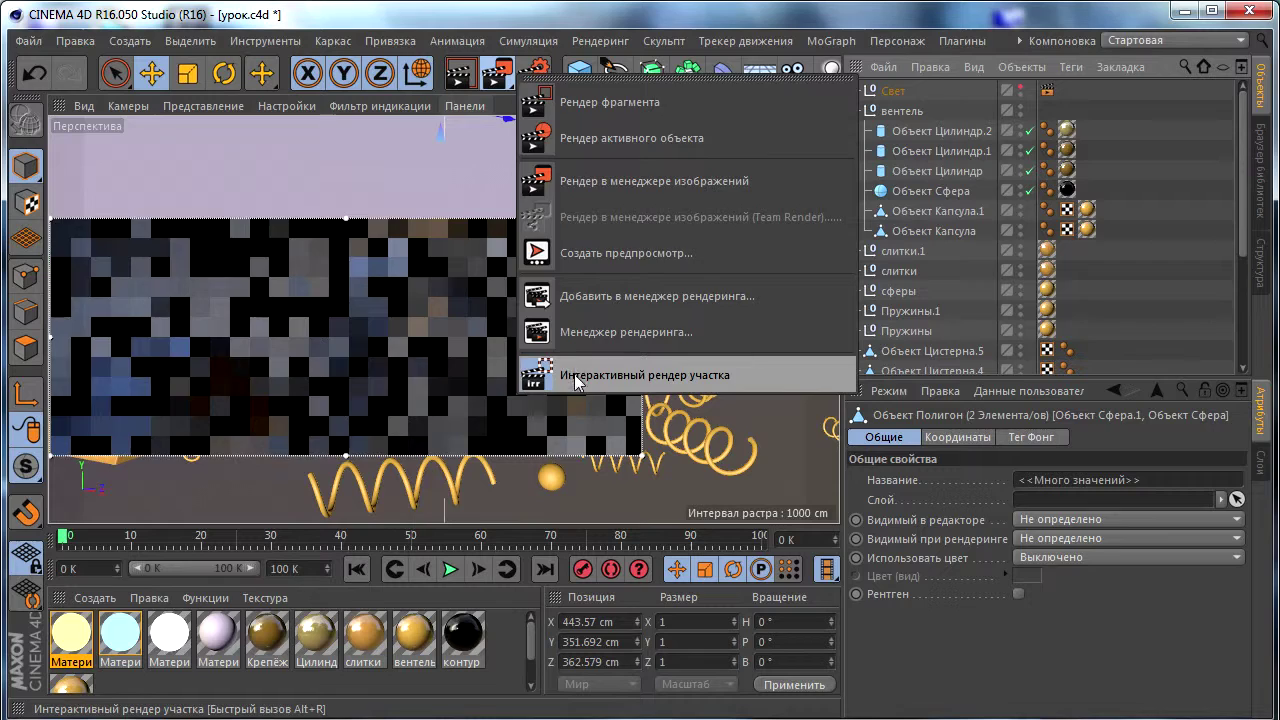
Turn off the render region, add Ambient Occlusion to the render effects, and render the view.
click(576, 379)
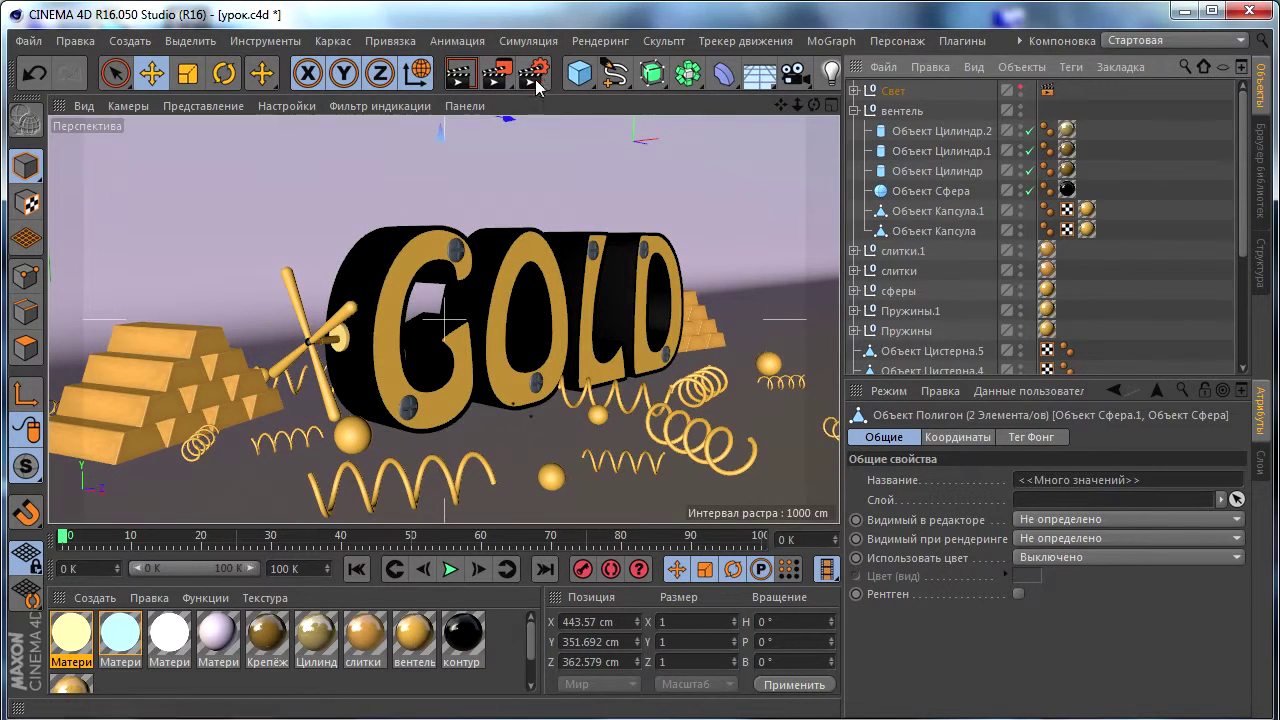
click(533, 75)
click(58, 366)
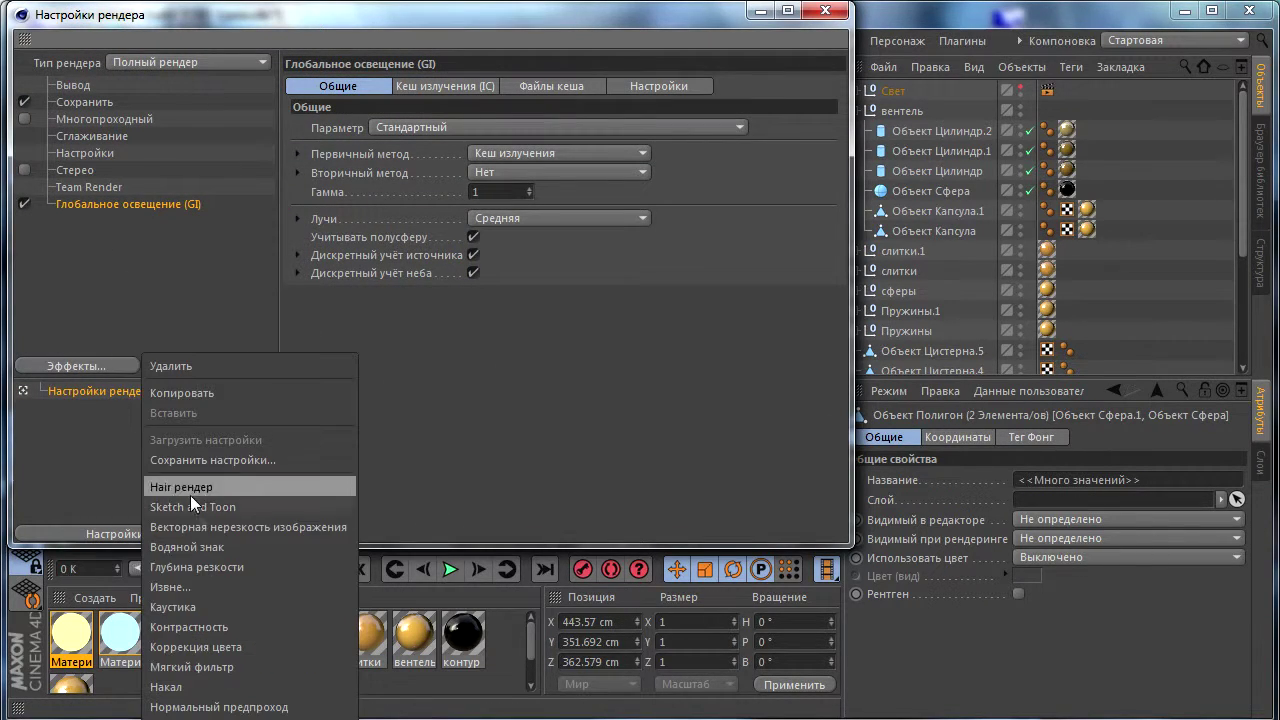
click(213, 706)
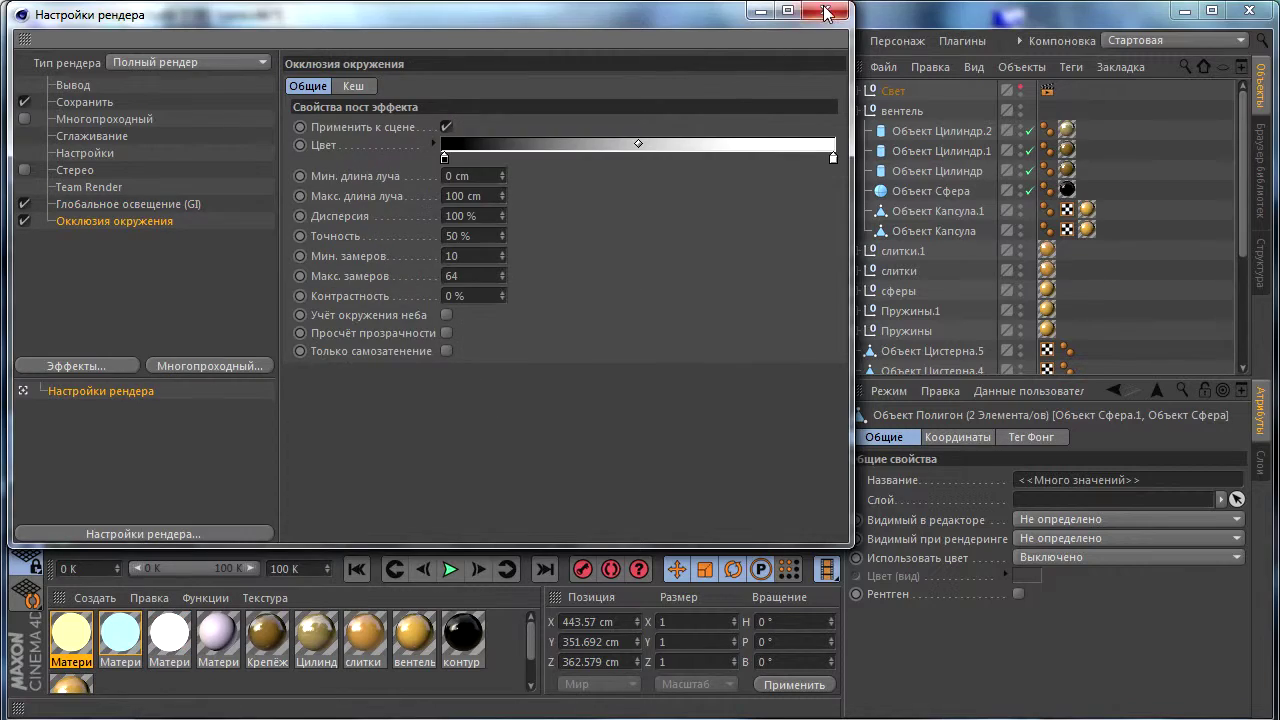
click(827, 12)
click(500, 75)
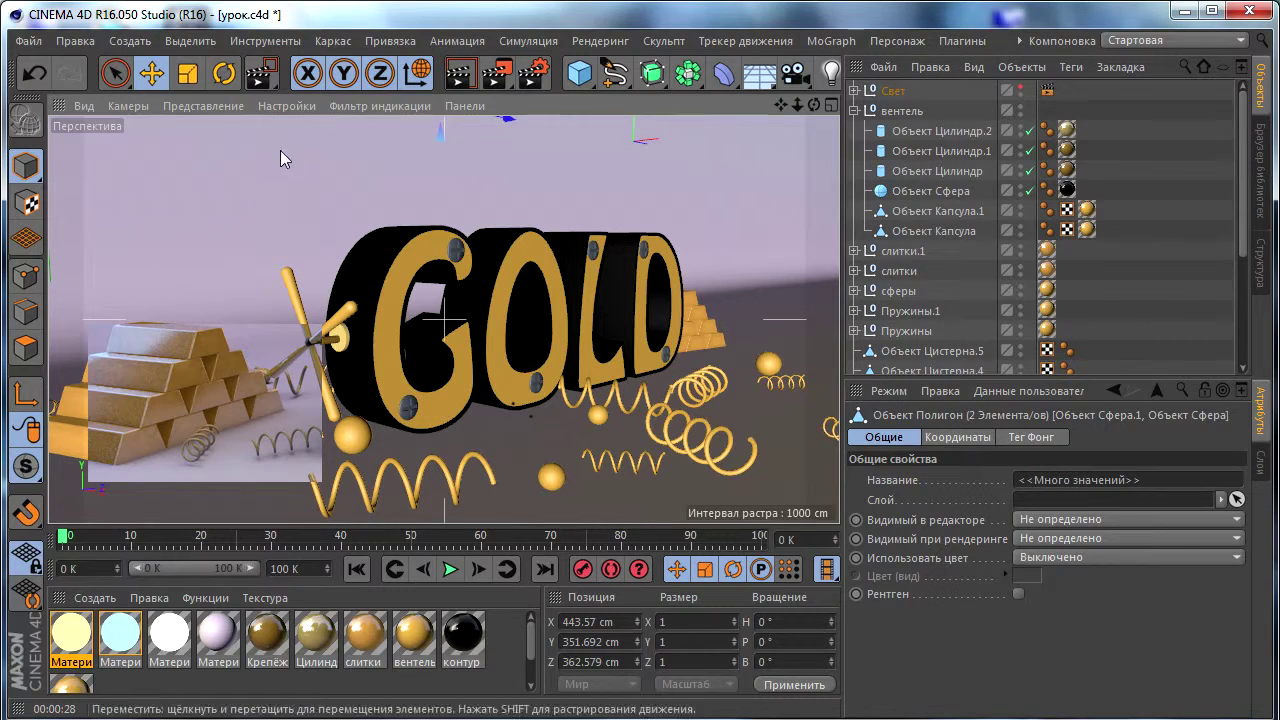
Leave the camera view and zoom in on the springs with the Move tool active.
click(150, 75)
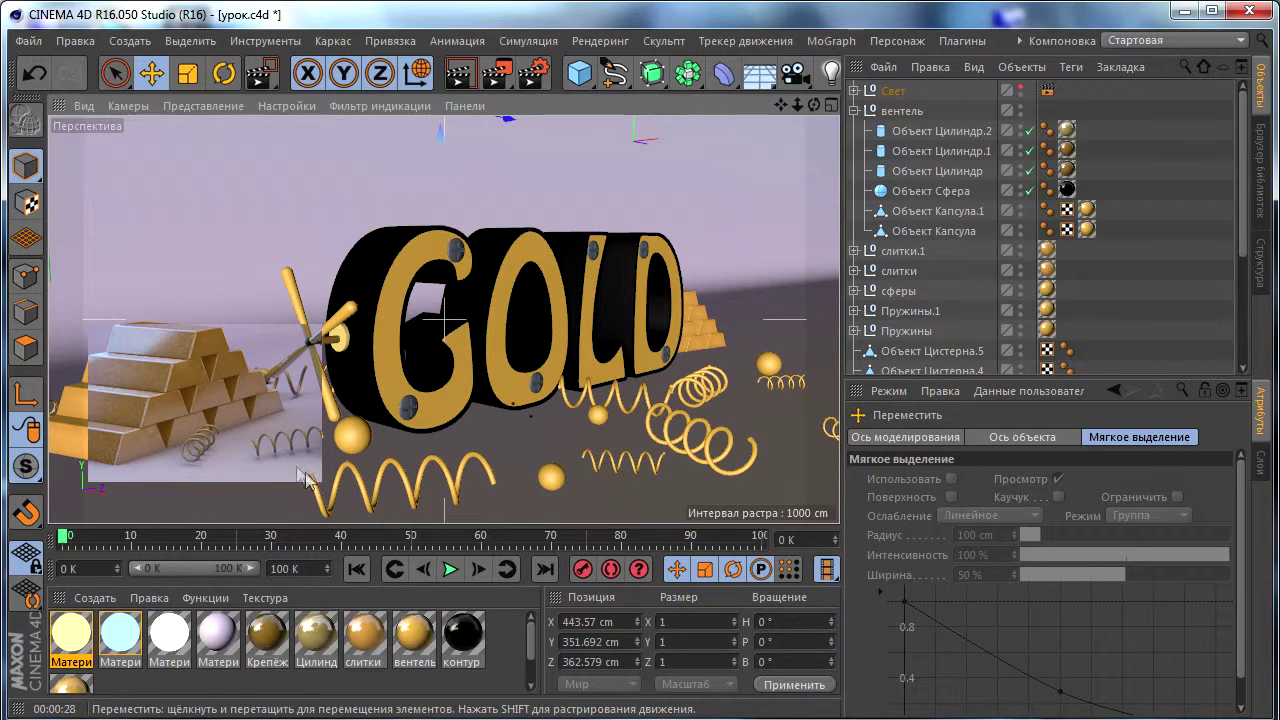
scroll(1106, 321, down, 3)
click(1030, 352)
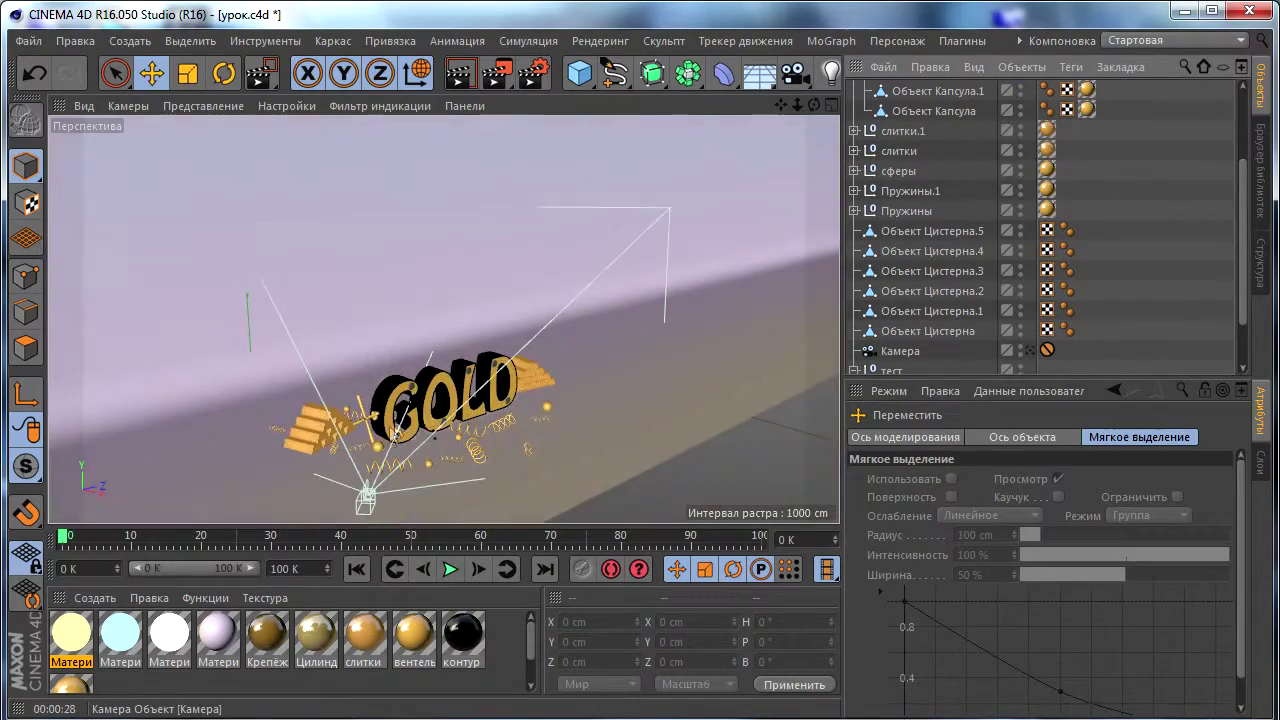
scroll(358, 456, up, 3)
scroll(367, 423, up, 3)
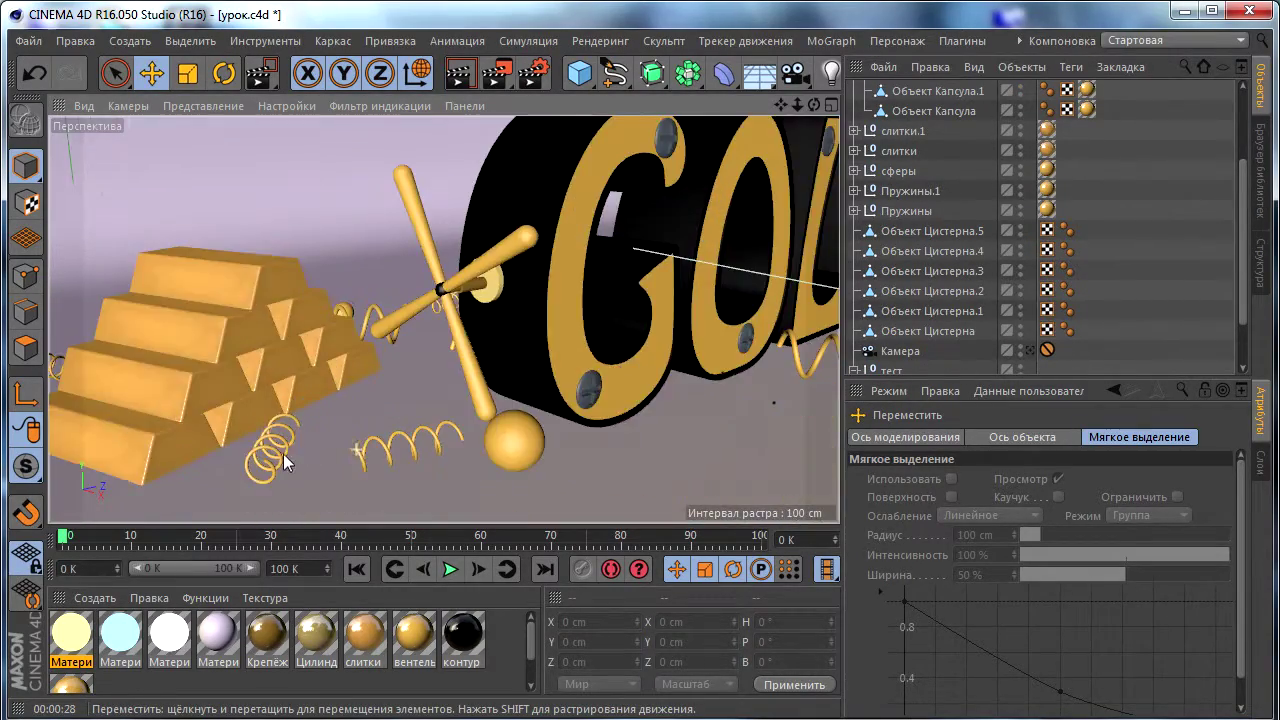
scroll(377, 390, up, 3)
scroll(386, 356, up, 3)
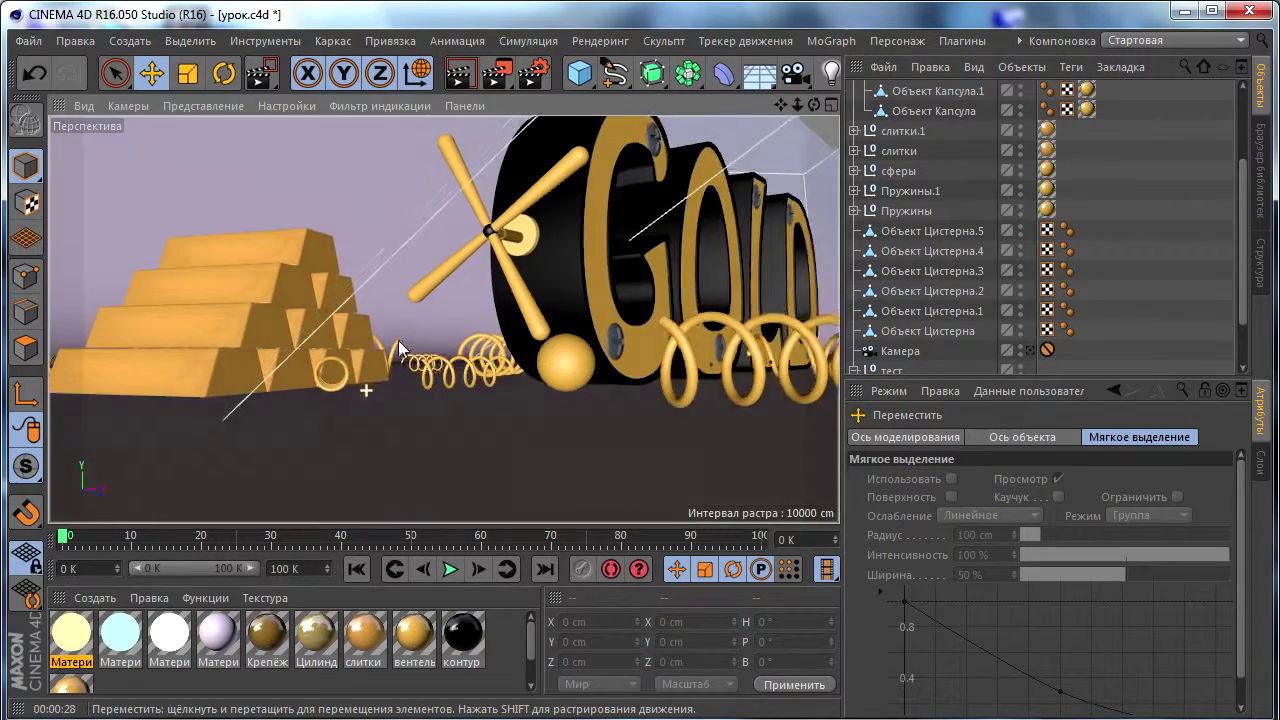
scroll(420, 360, up, 3)
scroll(432, 375, up, 3)
Lower one gold spring (Sweep.7) to Y -6.008 cm.
click(432, 373)
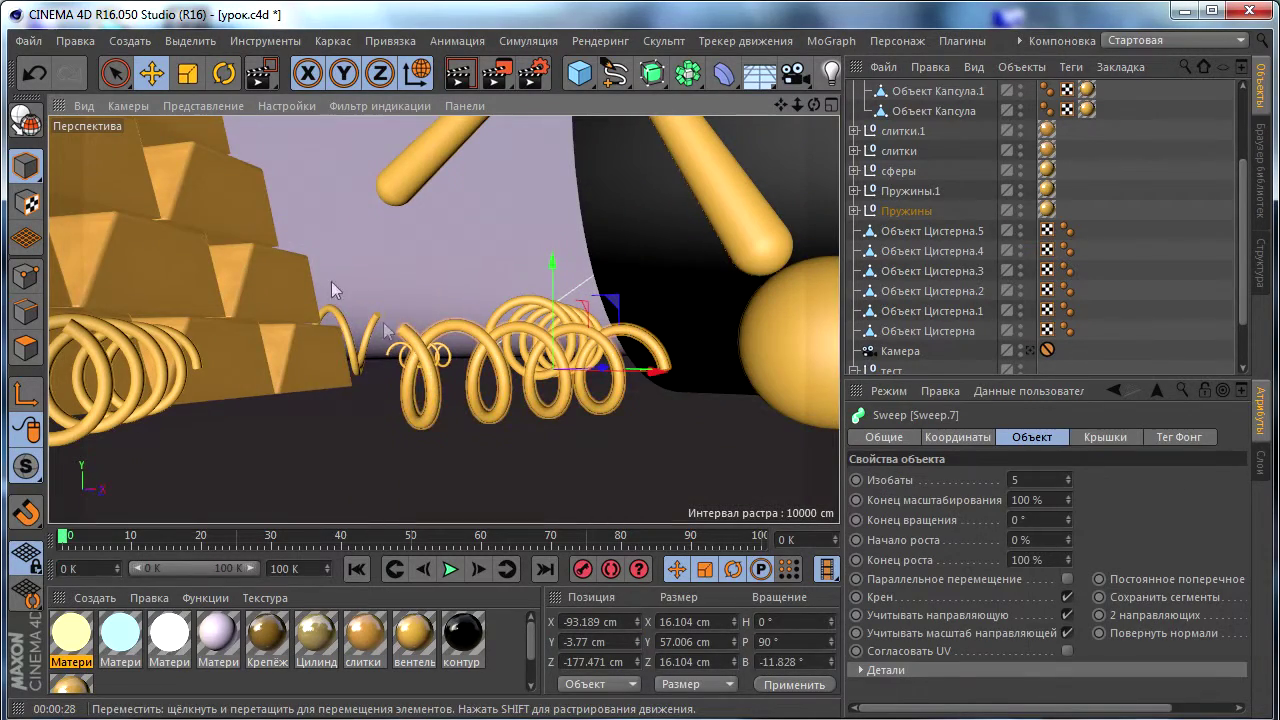
drag(554, 270, 554, 292)
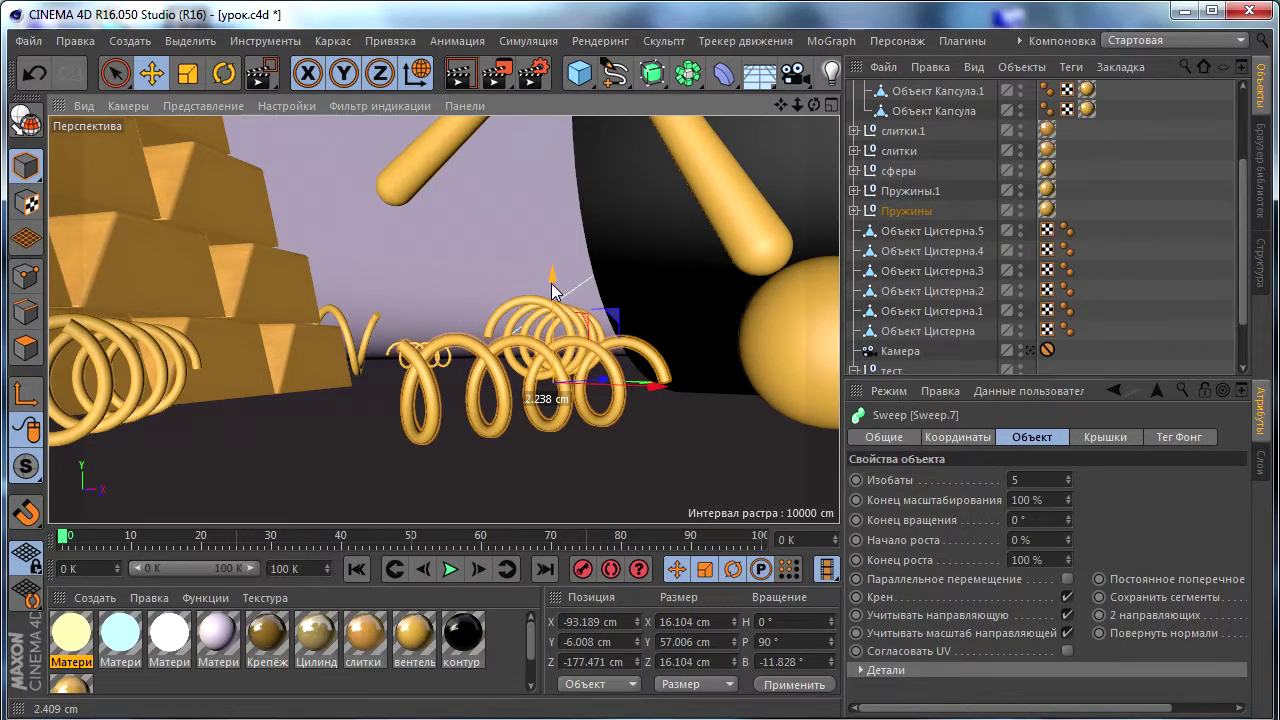
drag(554, 292, 556, 283)
scroll(602, 343, down, 5)
alt+drag(602, 343, 560, 300)
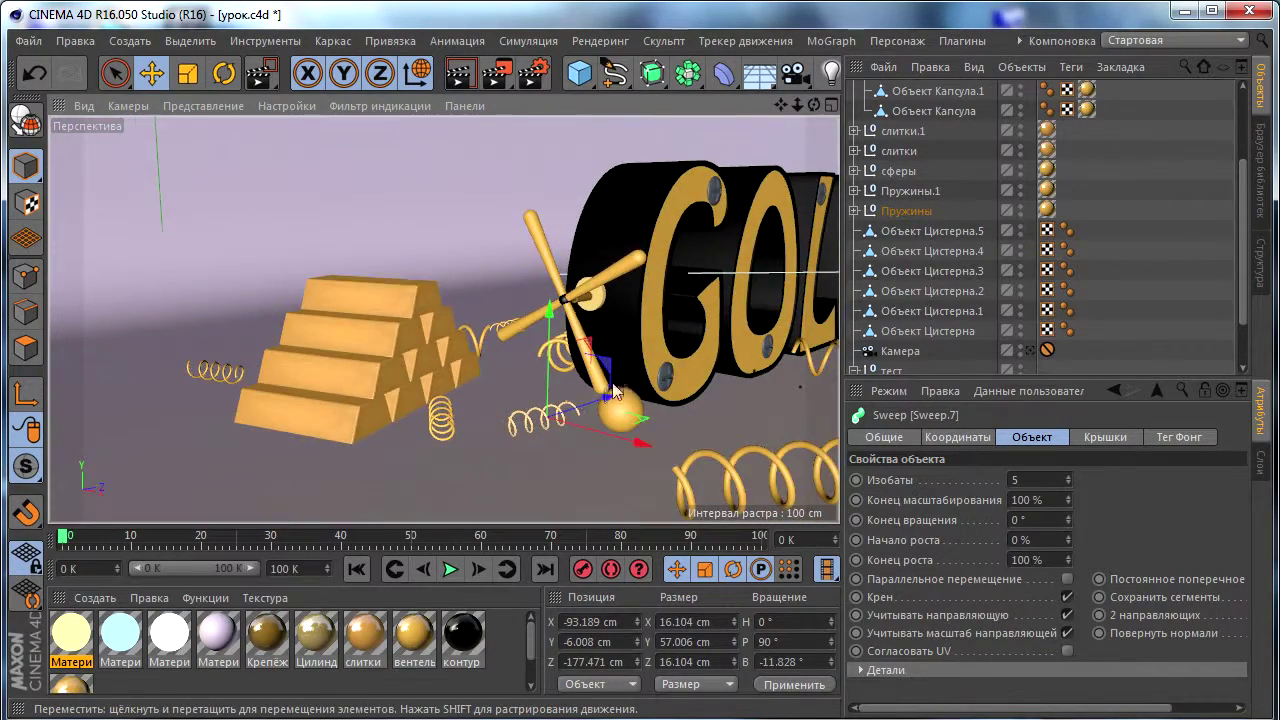
click(908, 212)
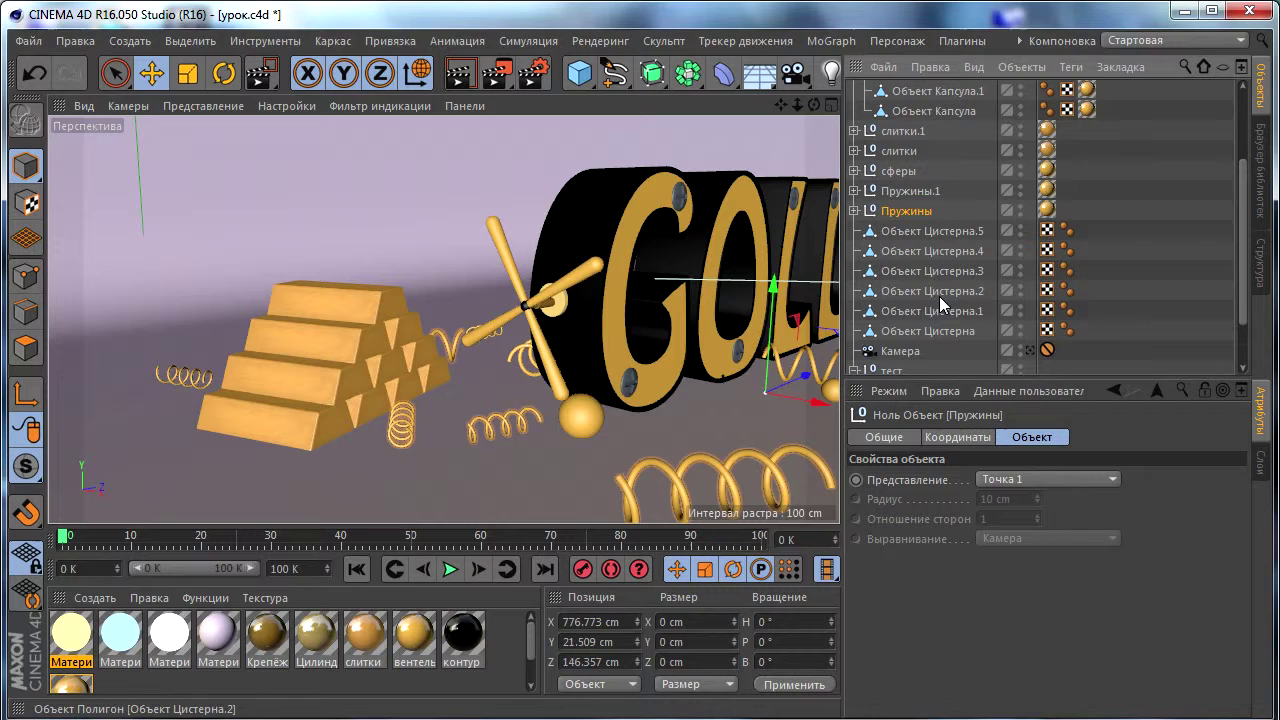
click(448, 466)
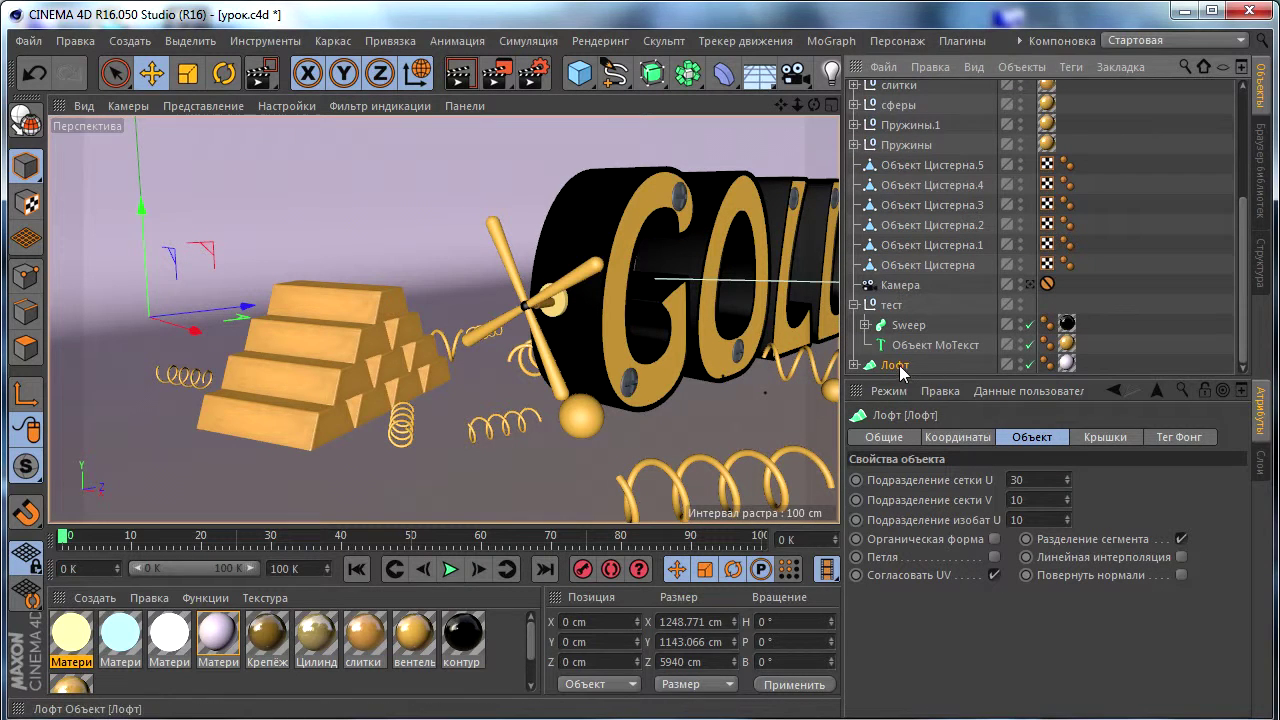
Give Лофт and the Пружины group each a Rigid Body dynamics tag.
right_click(897, 374)
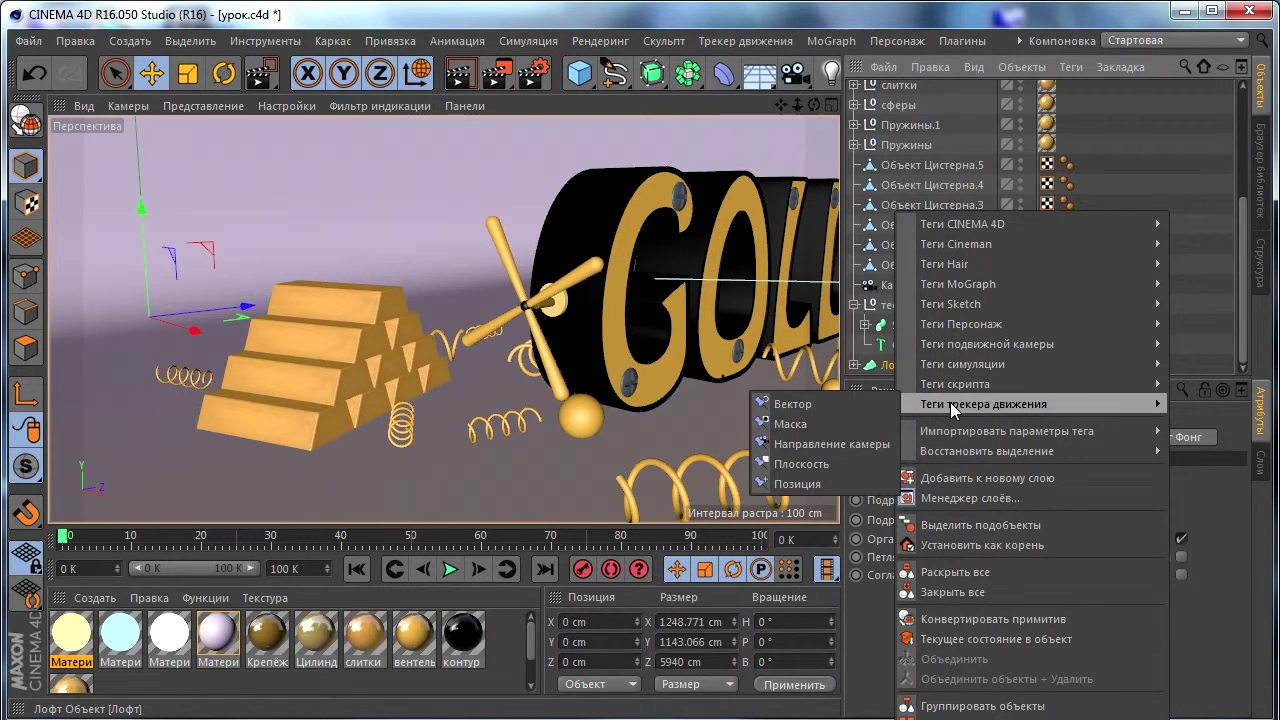
mouse_move(962, 364)
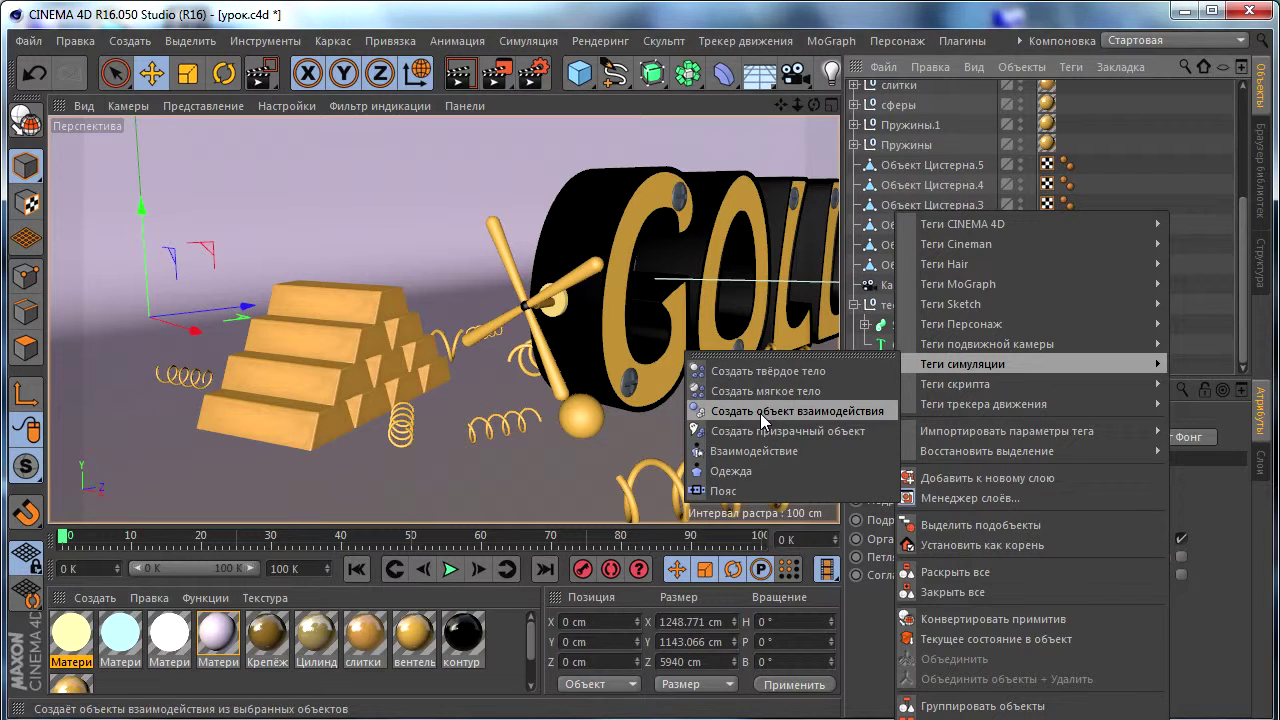
click(760, 413)
scroll(904, 295, up, 3)
click(904, 329)
mouse_move(962, 224)
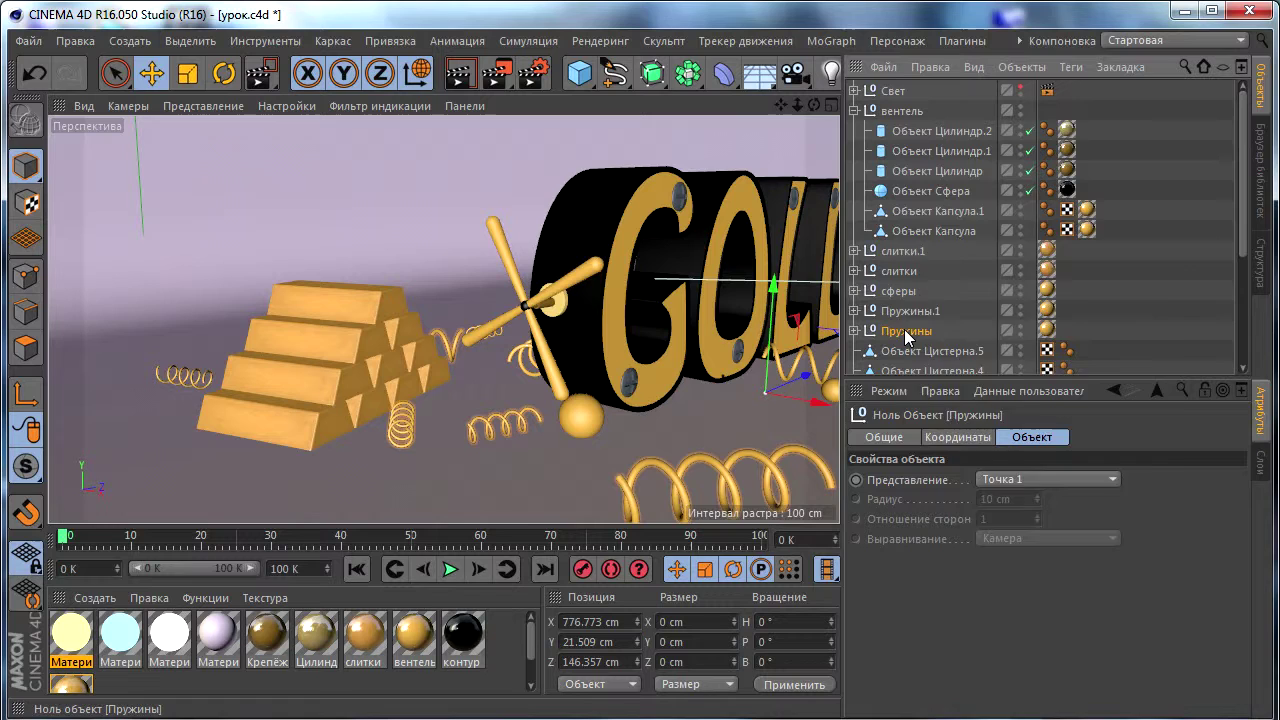
right_click(904, 329)
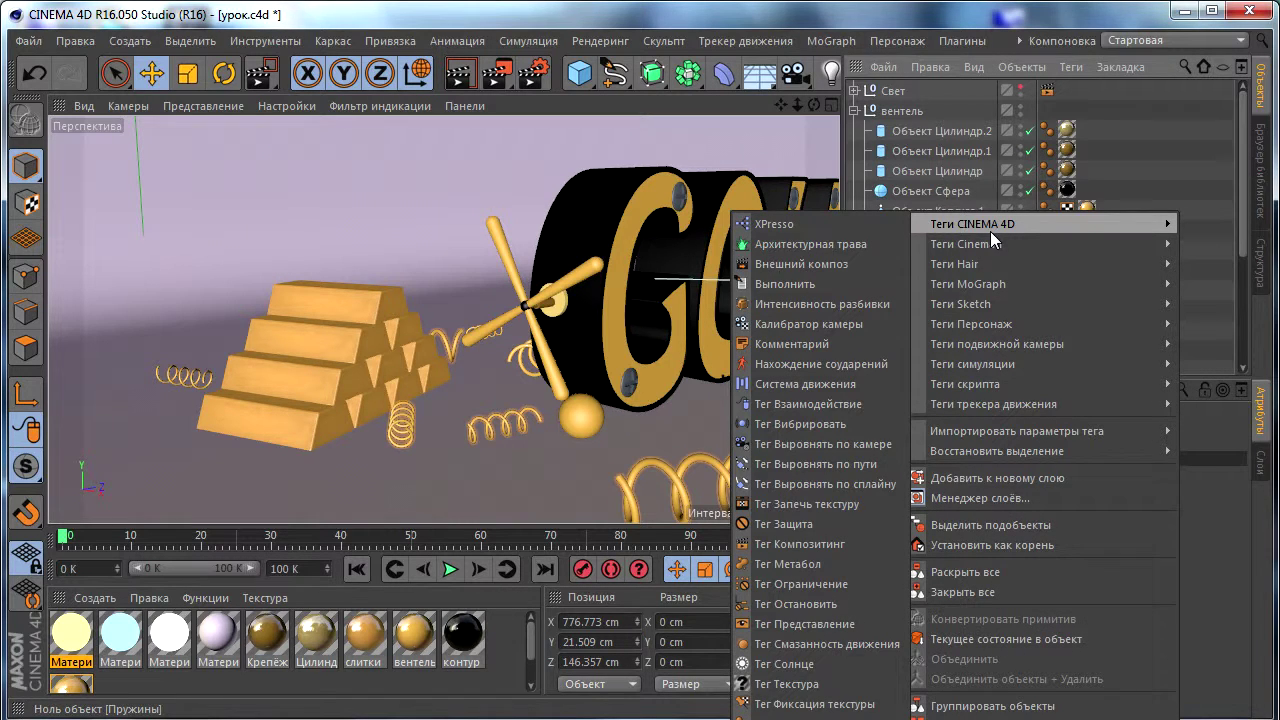
mouse_move(997, 344)
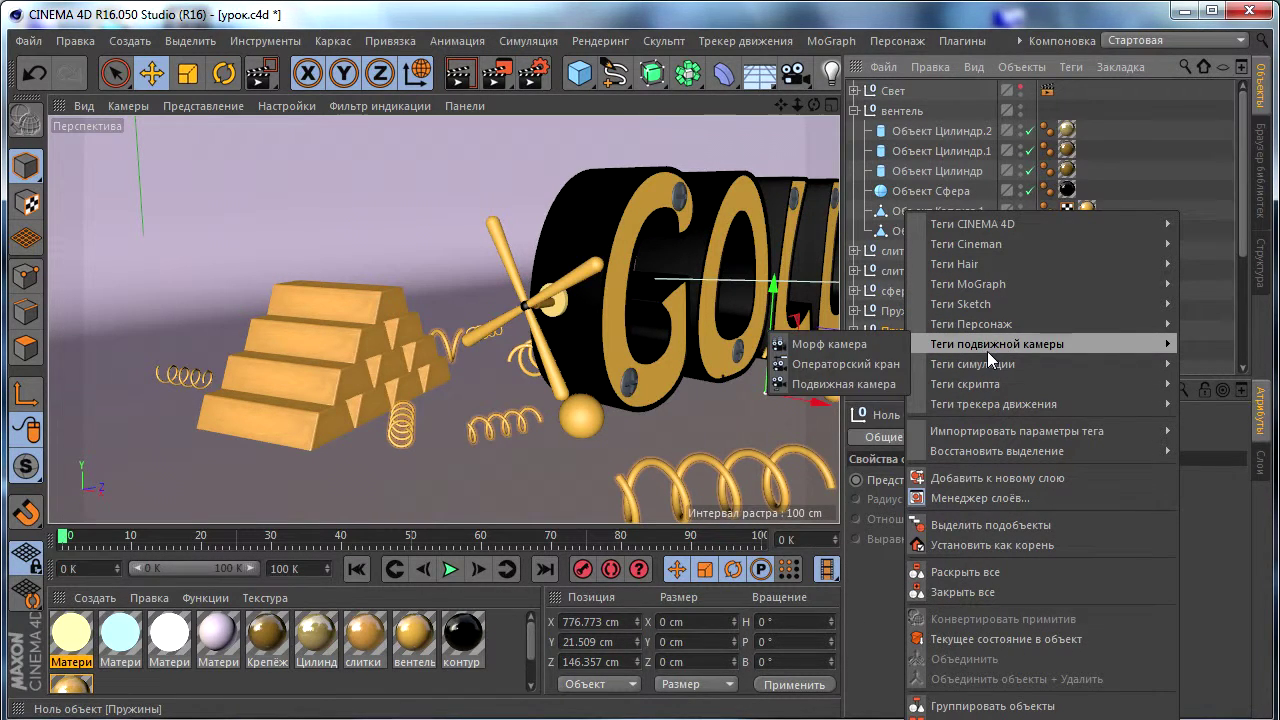
mouse_move(972, 364)
click(771, 370)
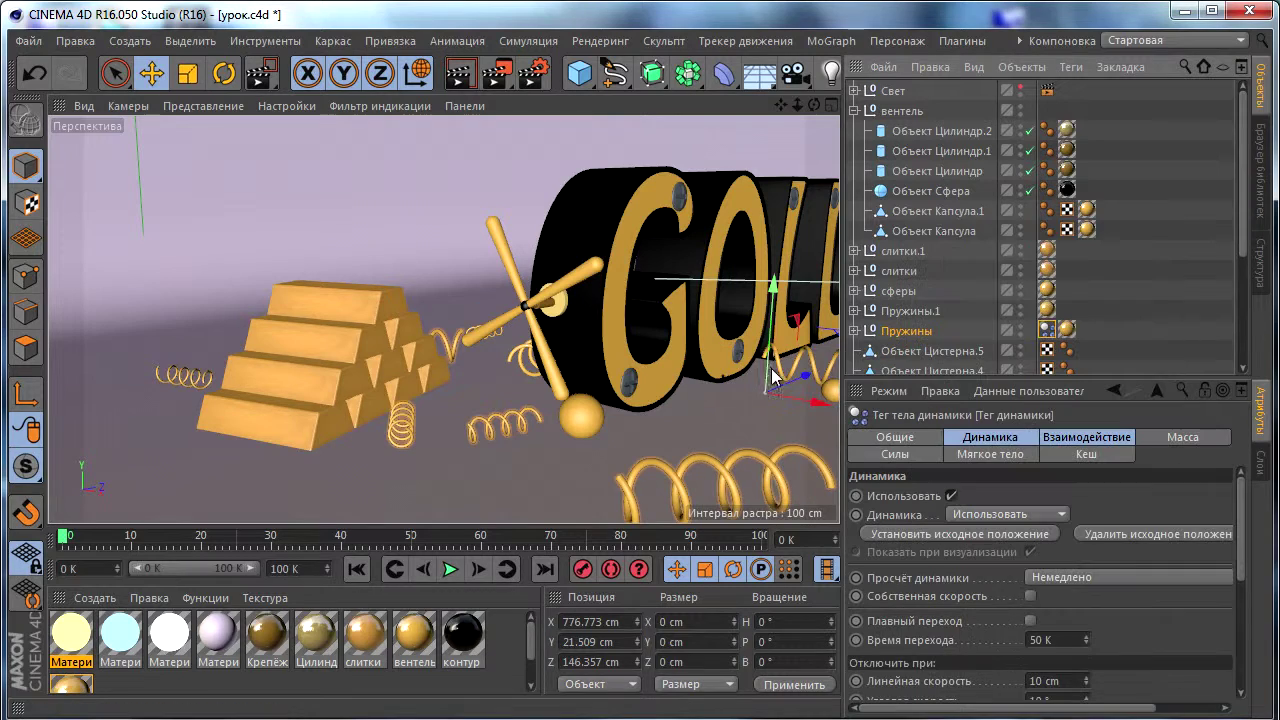
Play the animation to test the dynamics, then rewind to the first frame.
click(450, 568)
click(450, 568)
click(356, 568)
scroll(1150, 285, down, 2)
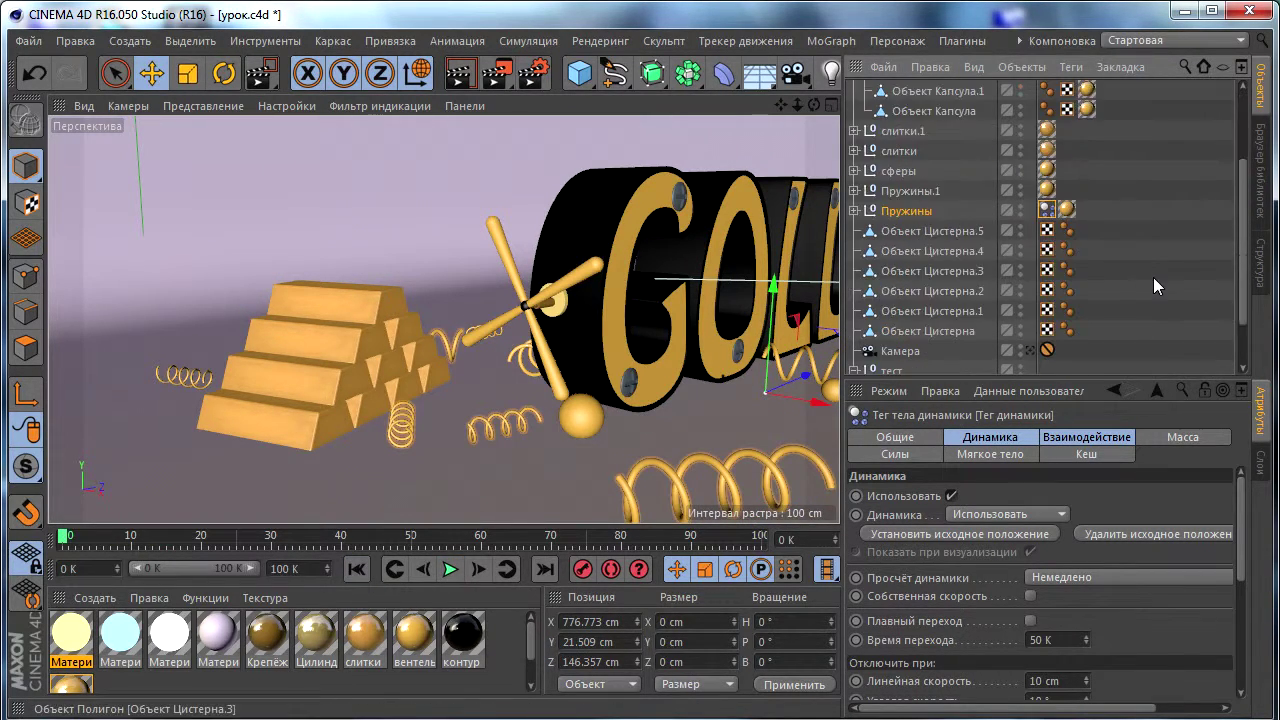
scroll(1153, 277, down, 3)
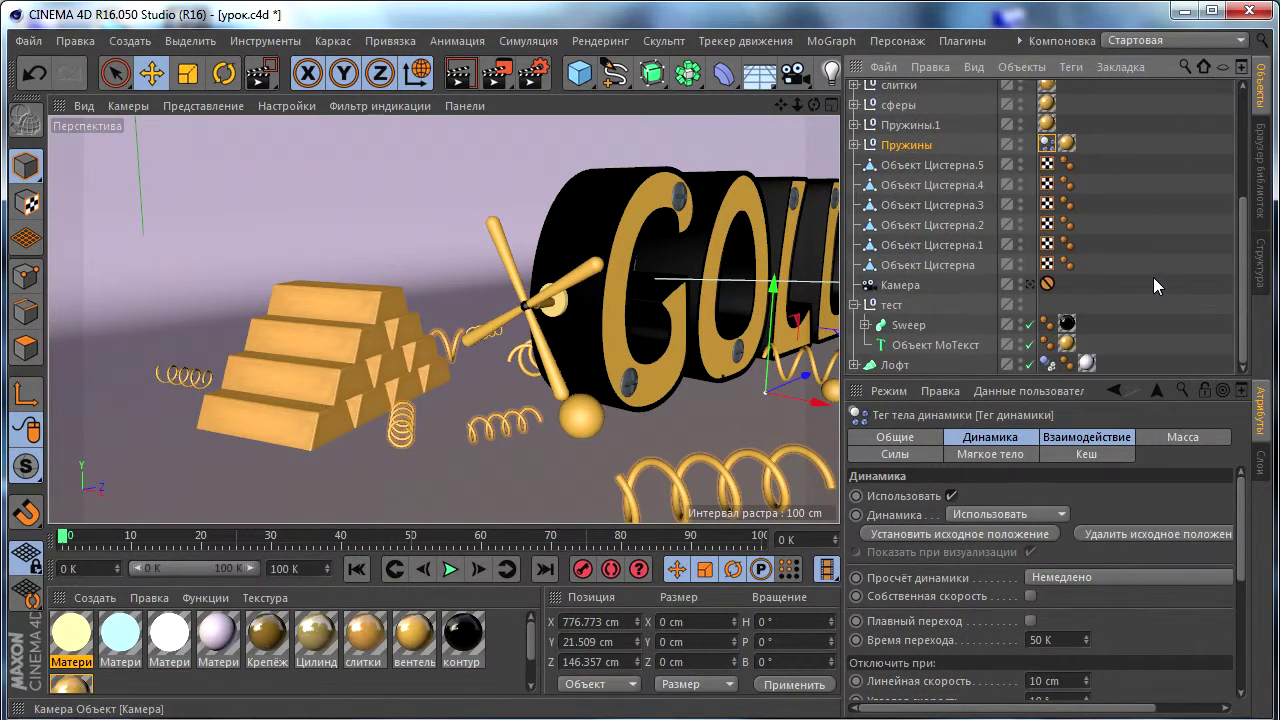
Convert Лофт into an editable polygon object and replay the simulation.
click(897, 366)
right_click(900, 368)
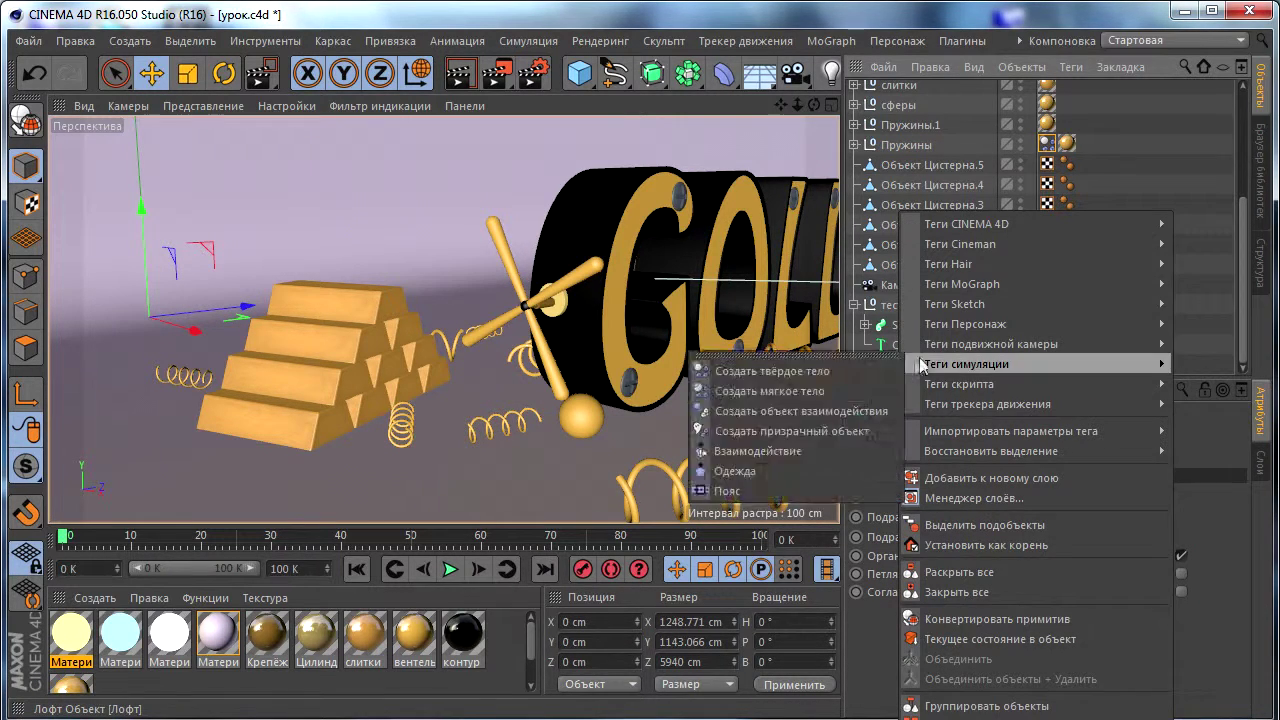
key(Escape)
click(854, 365)
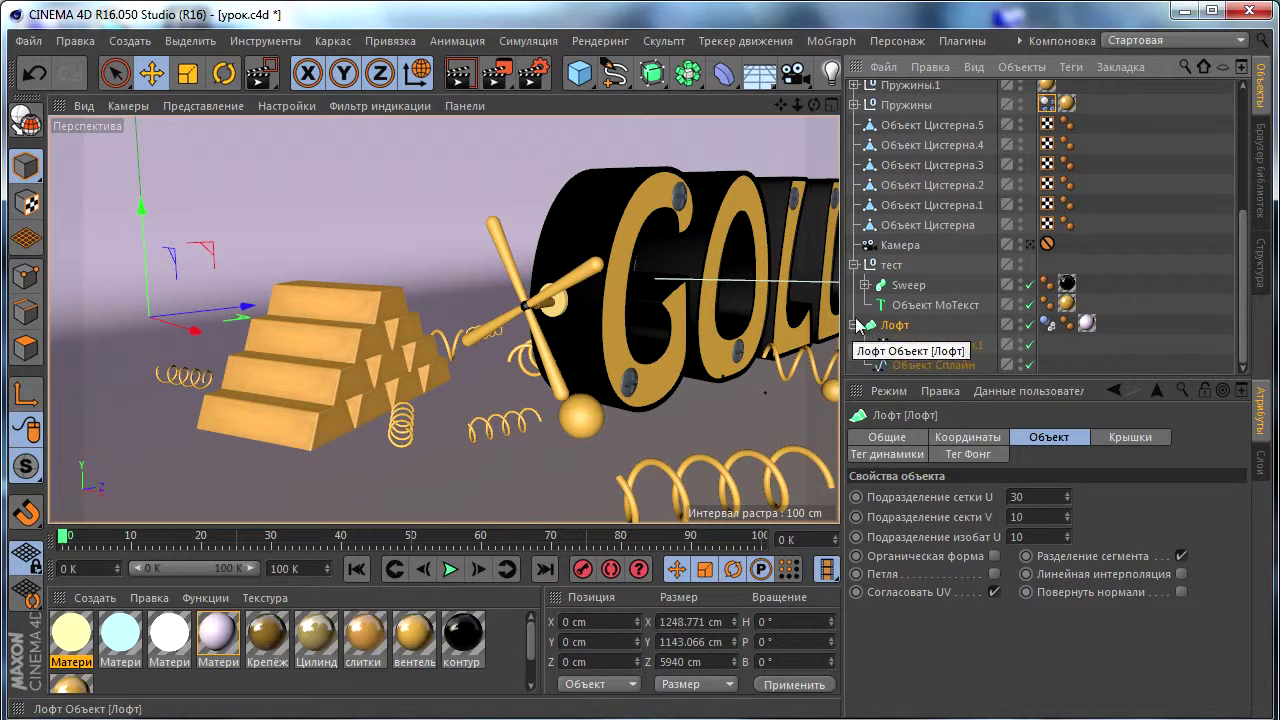
click(26, 119)
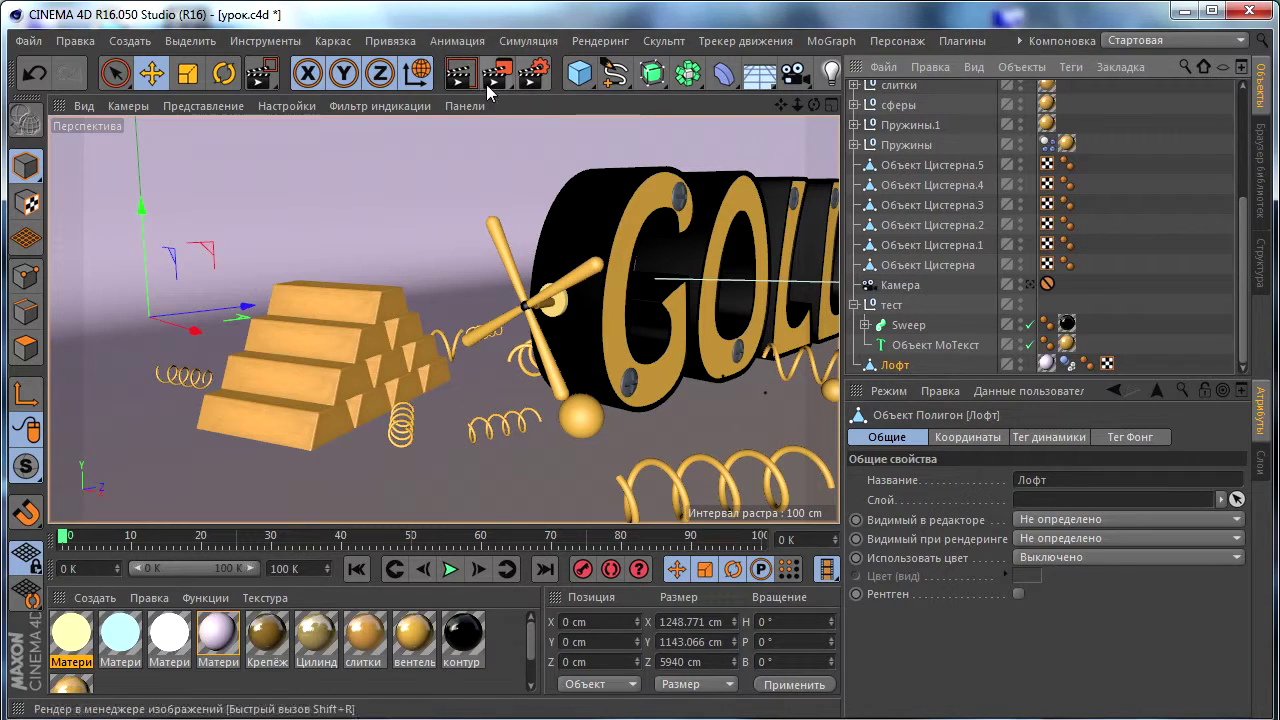
click(451, 572)
Rewind, briefly turn dynamics on for the Лофт tag to test playback, then turn it off.
click(451, 572)
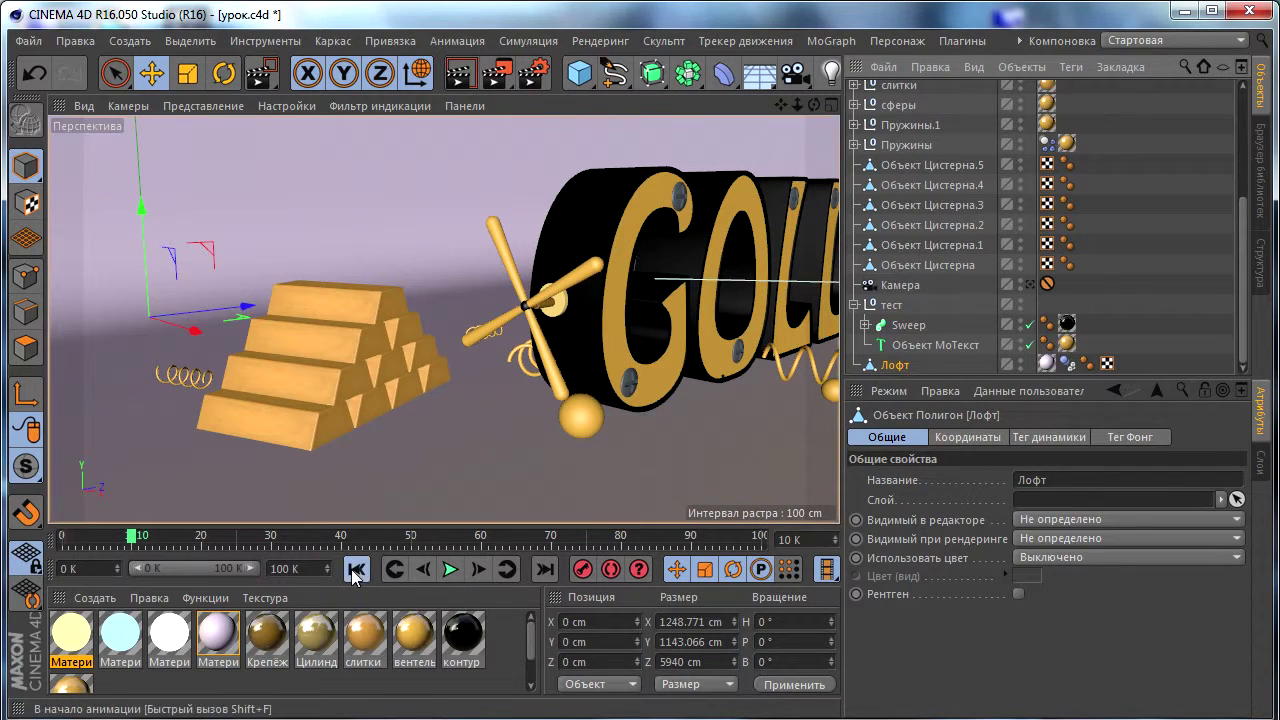
key(shift+f)
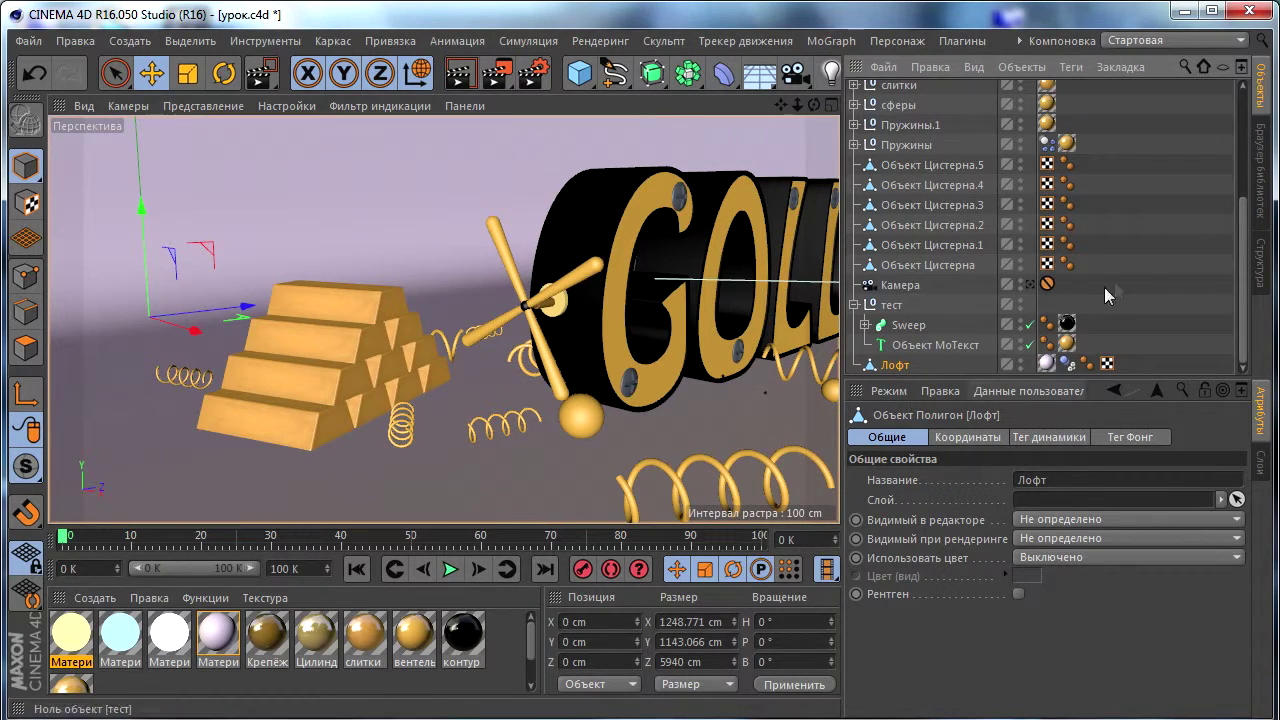
click(1047, 145)
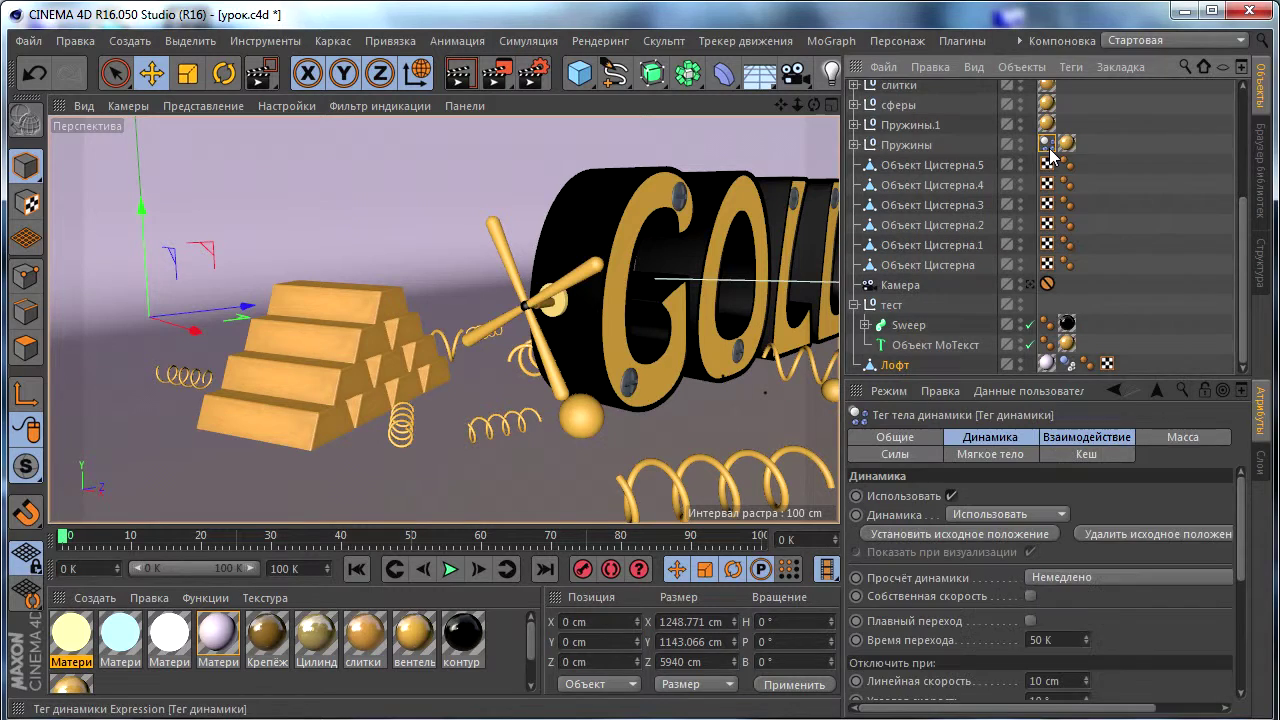
click(1064, 364)
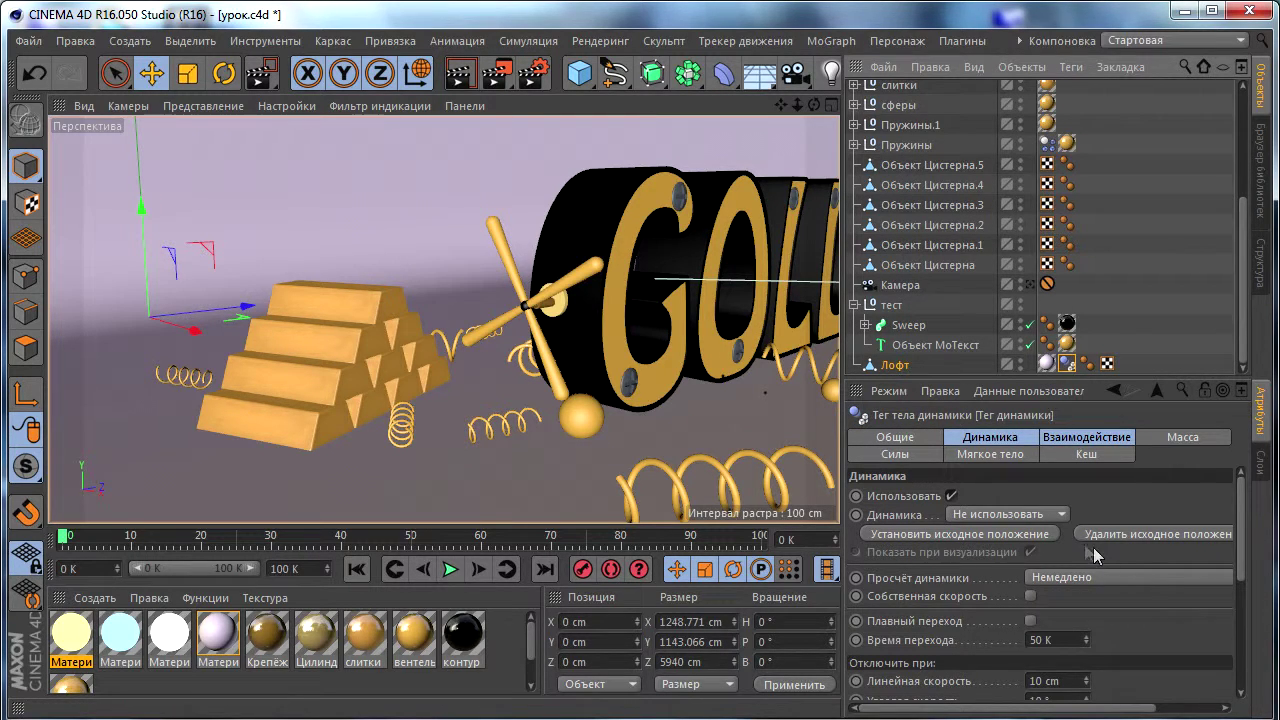
click(1062, 515)
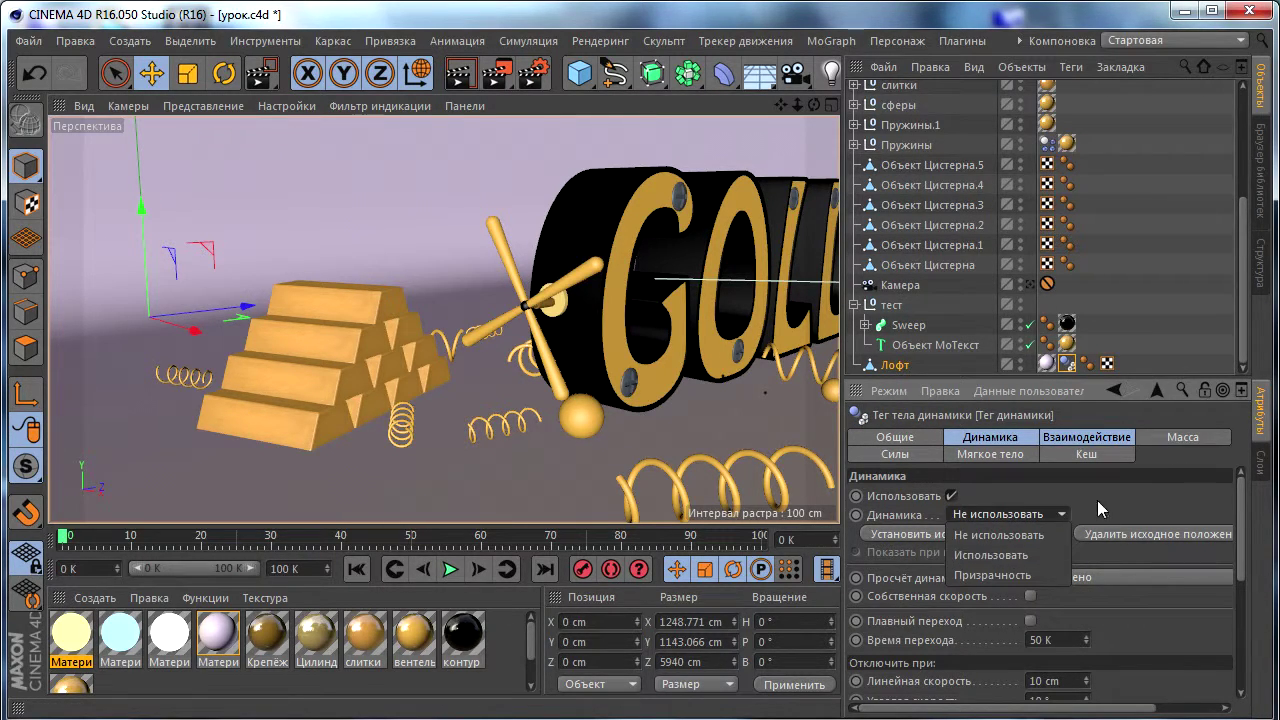
click(991, 554)
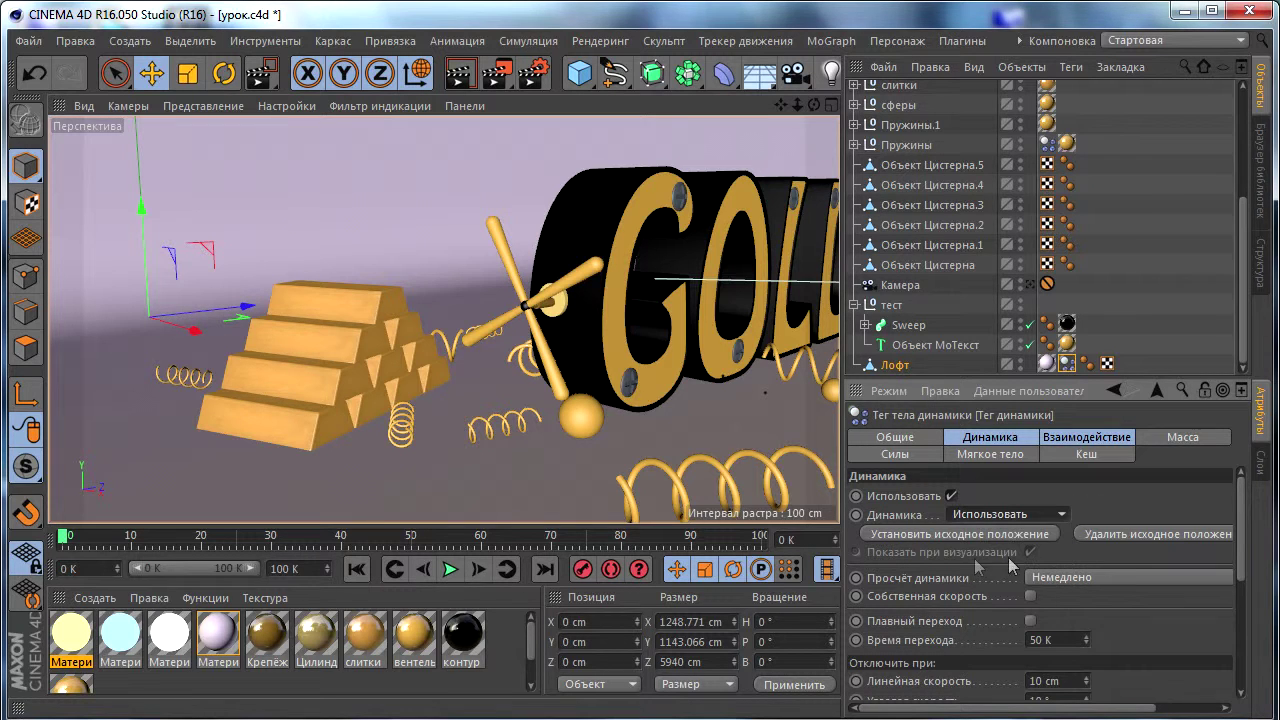
click(441, 572)
click(441, 572)
click(356, 568)
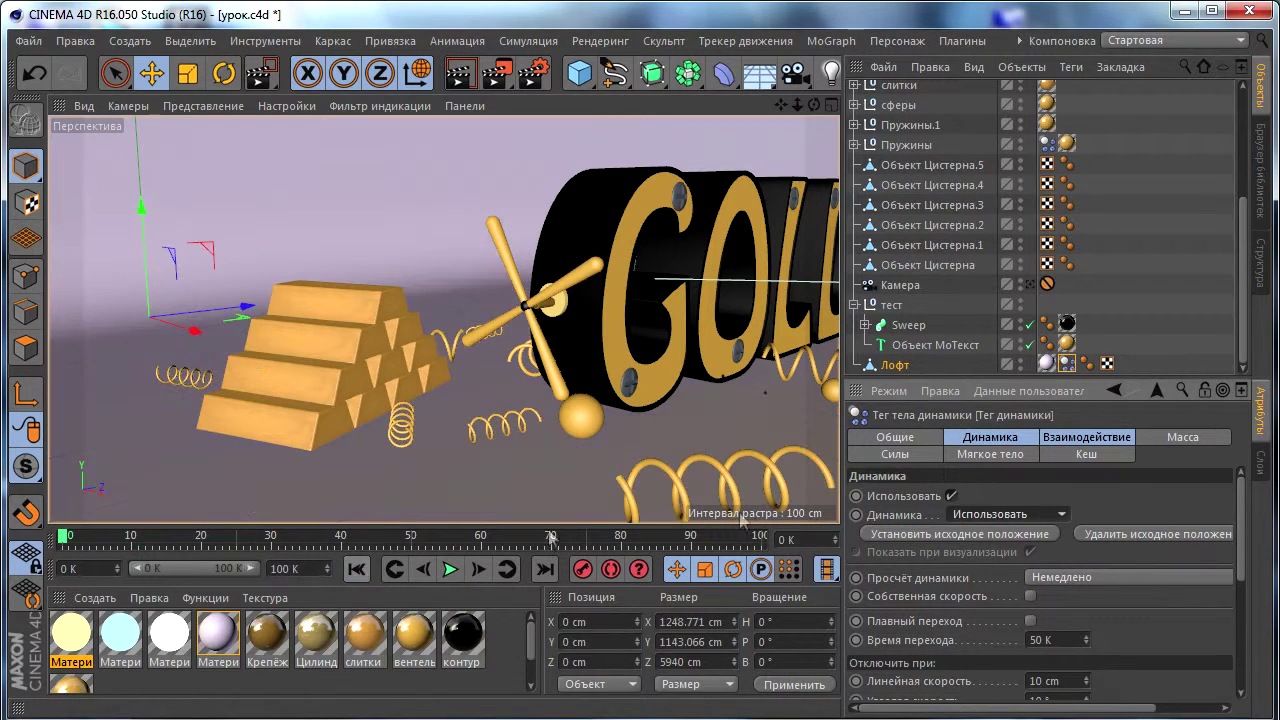
click(1008, 514)
click(985, 528)
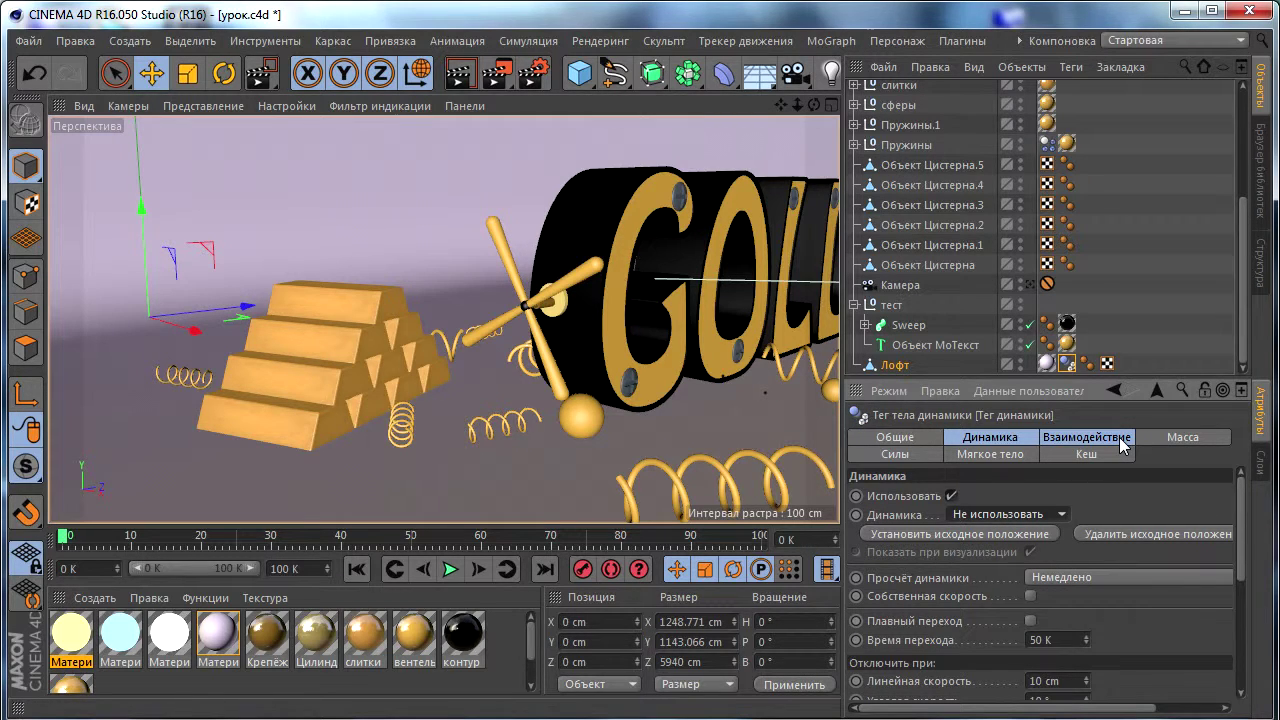
Review the dynamics tag's interaction, dynamics, force, cache, soft-body and collision settings.
click(1123, 446)
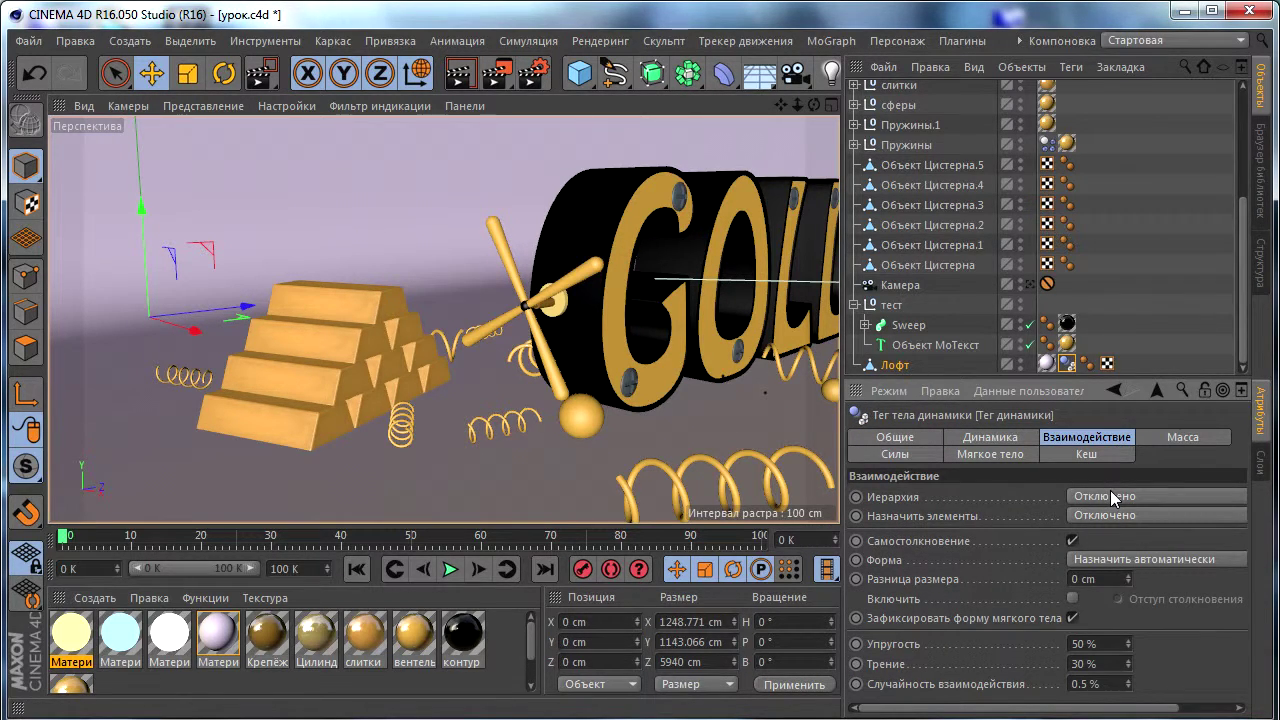
click(1013, 445)
click(881, 458)
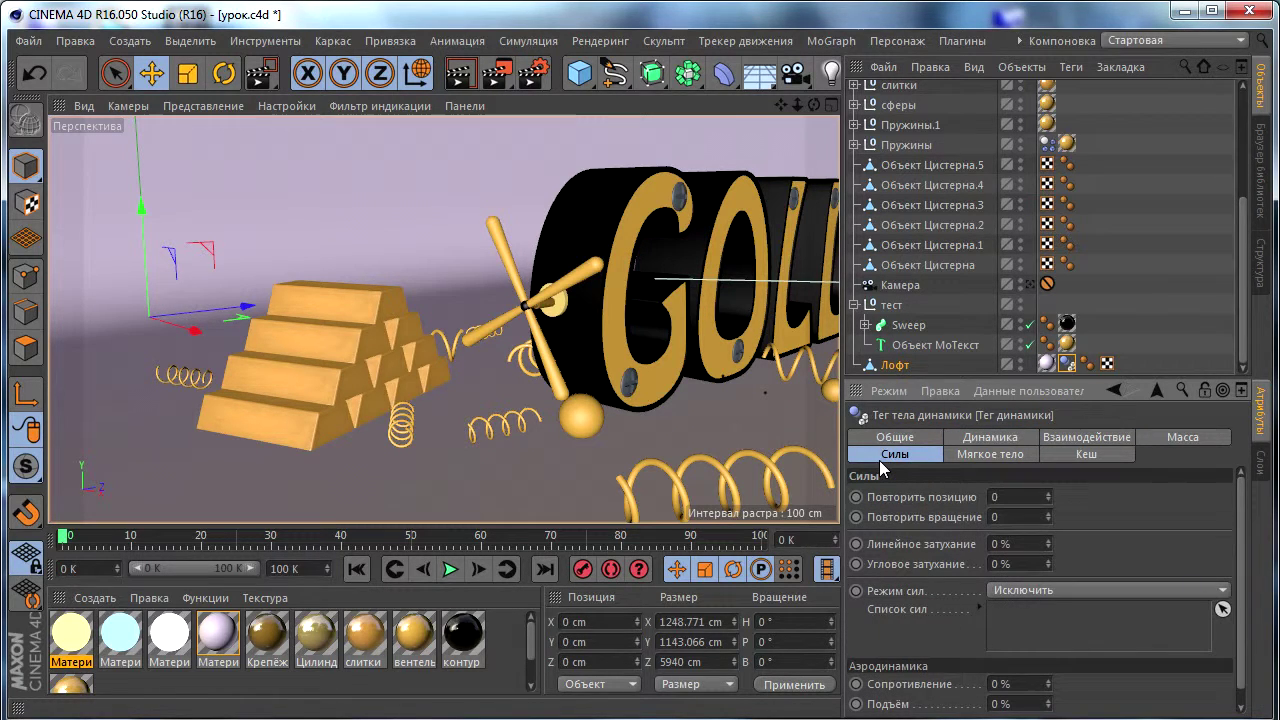
click(1090, 456)
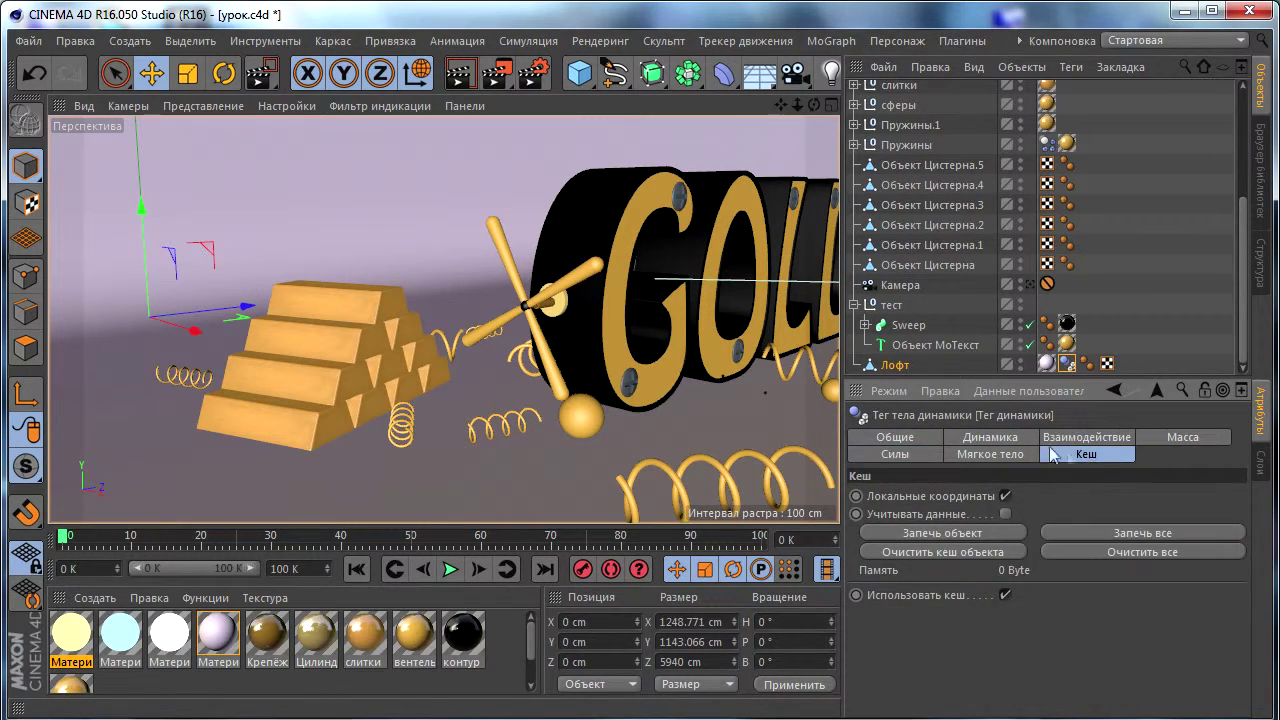
click(920, 440)
click(988, 455)
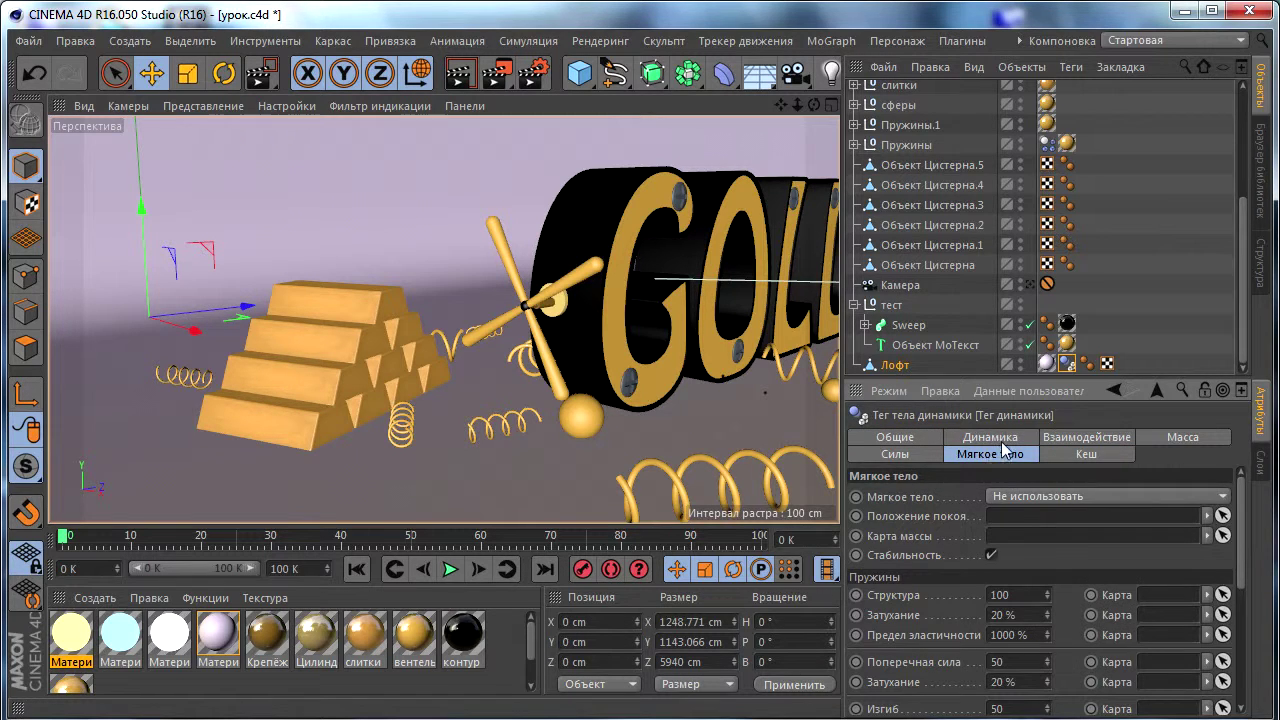
click(1001, 442)
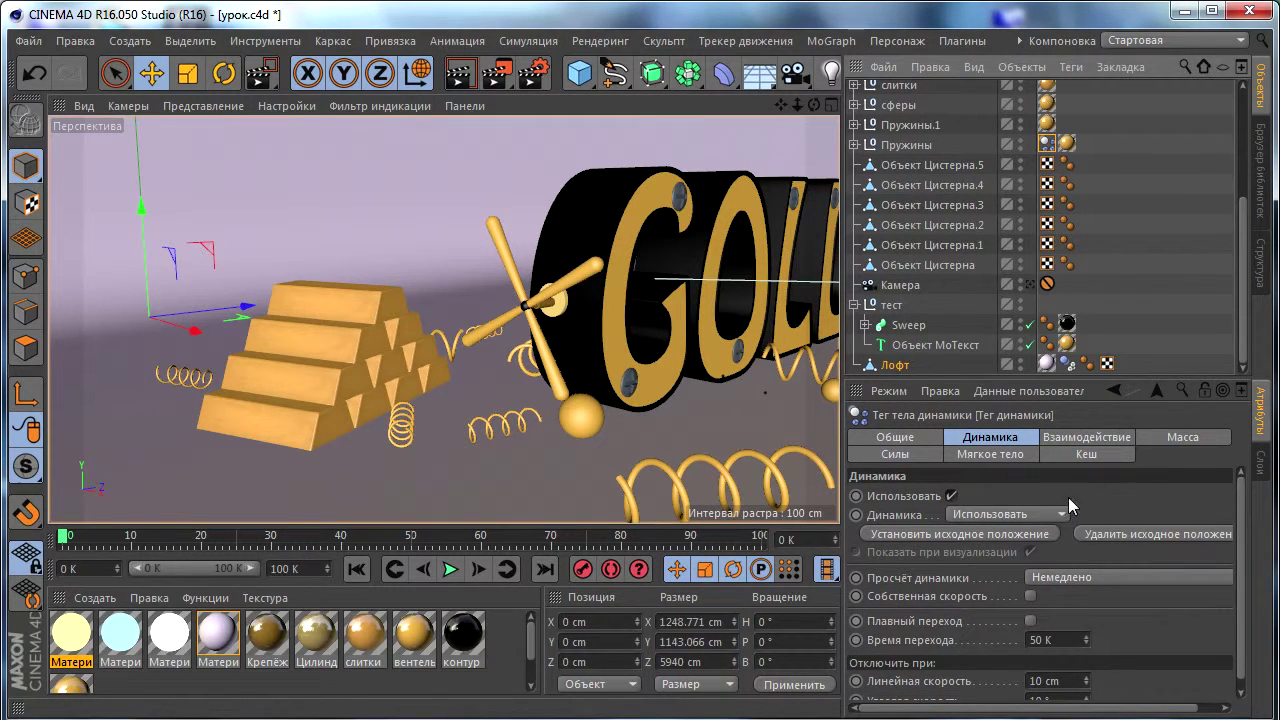
click(1115, 443)
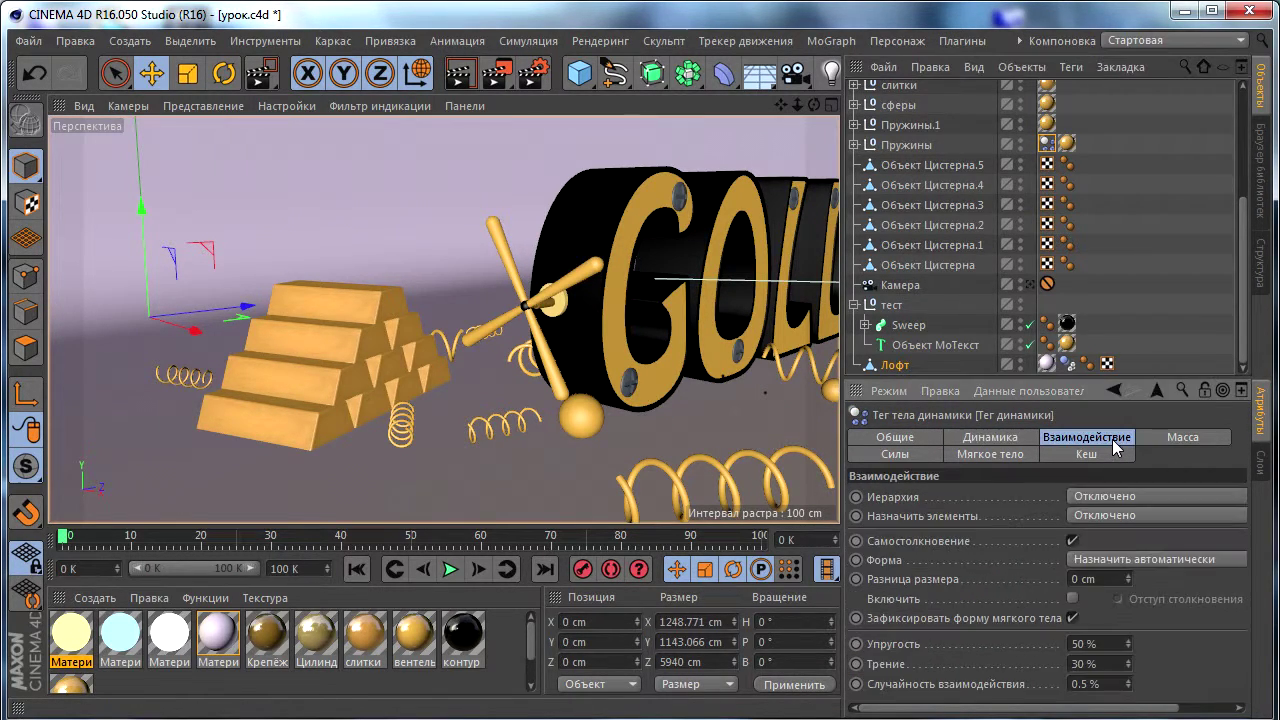
Try Иерархия as Форма взаимодействия, then set Передать тег дочерним объектам, testing playback each time.
click(1096, 497)
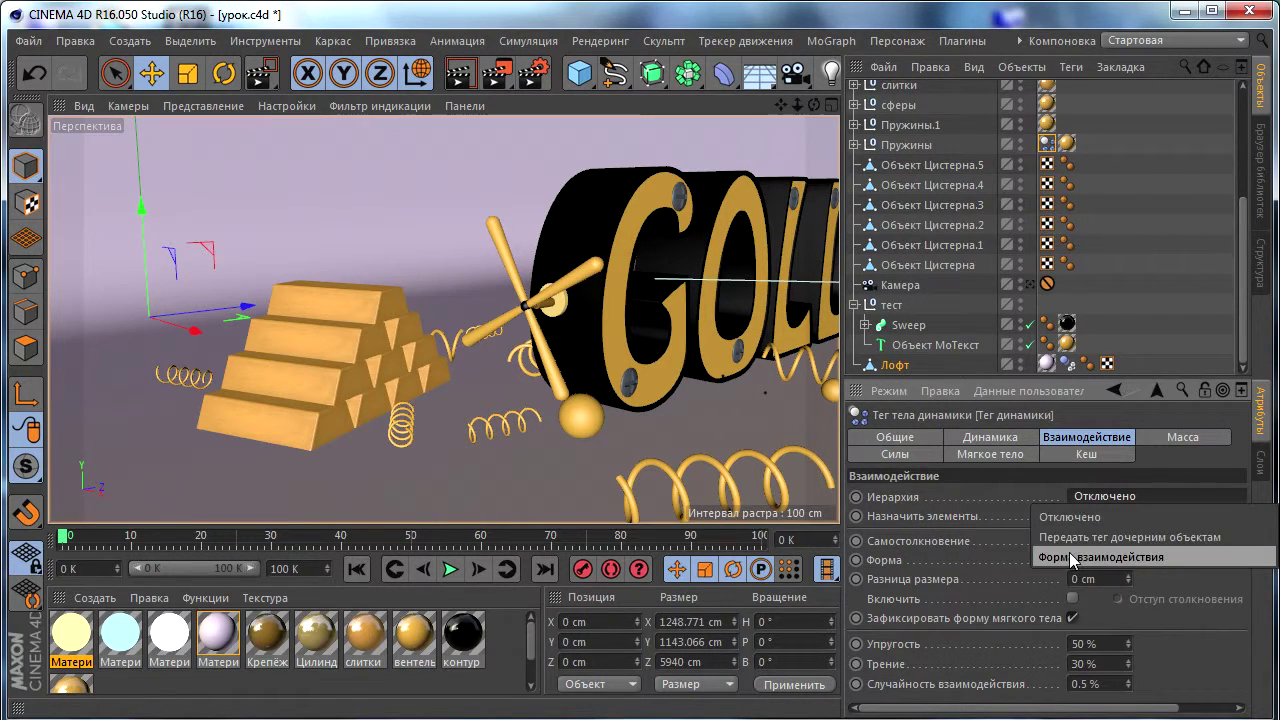
click(1105, 557)
click(452, 569)
click(450, 570)
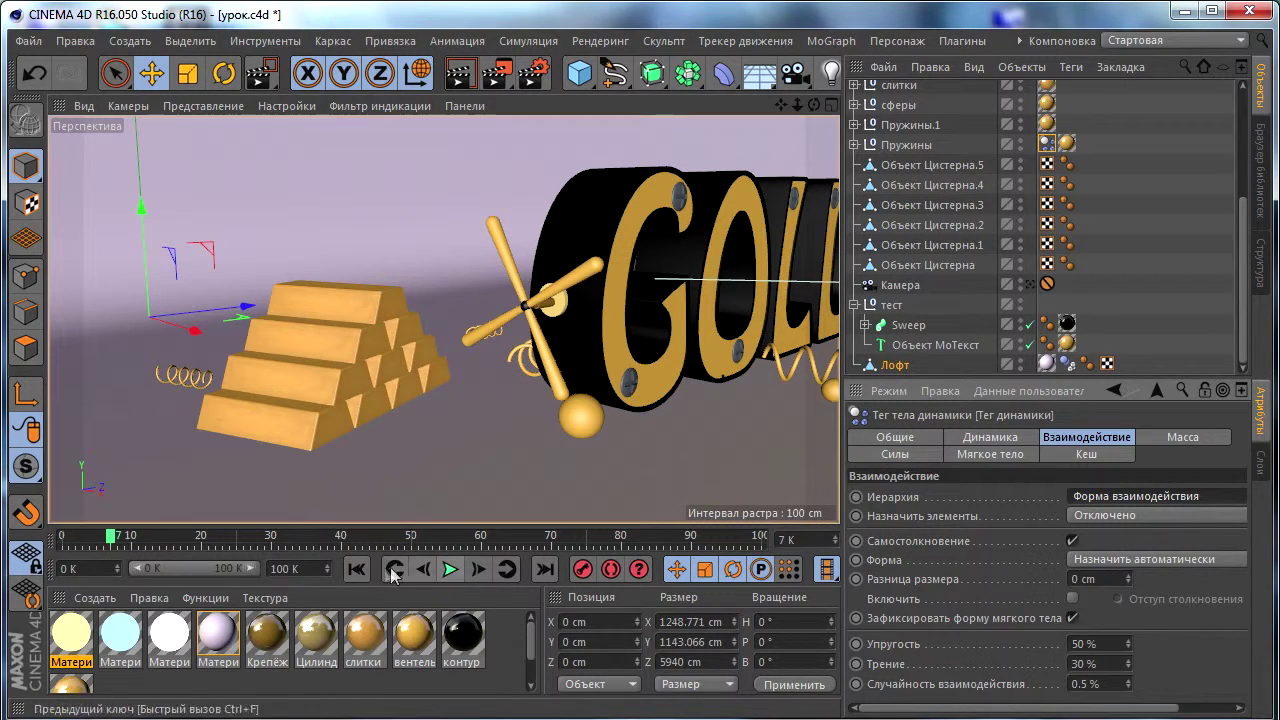
click(1120, 496)
click(1160, 535)
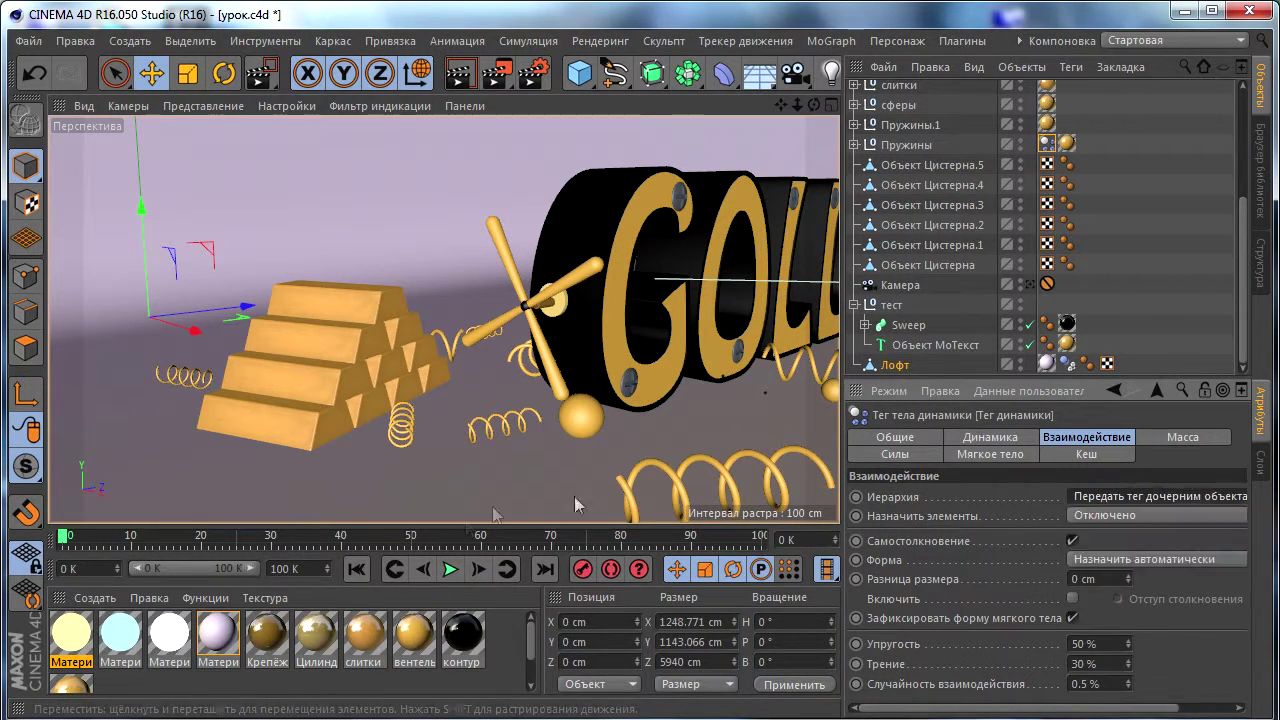
click(449, 570)
click(449, 572)
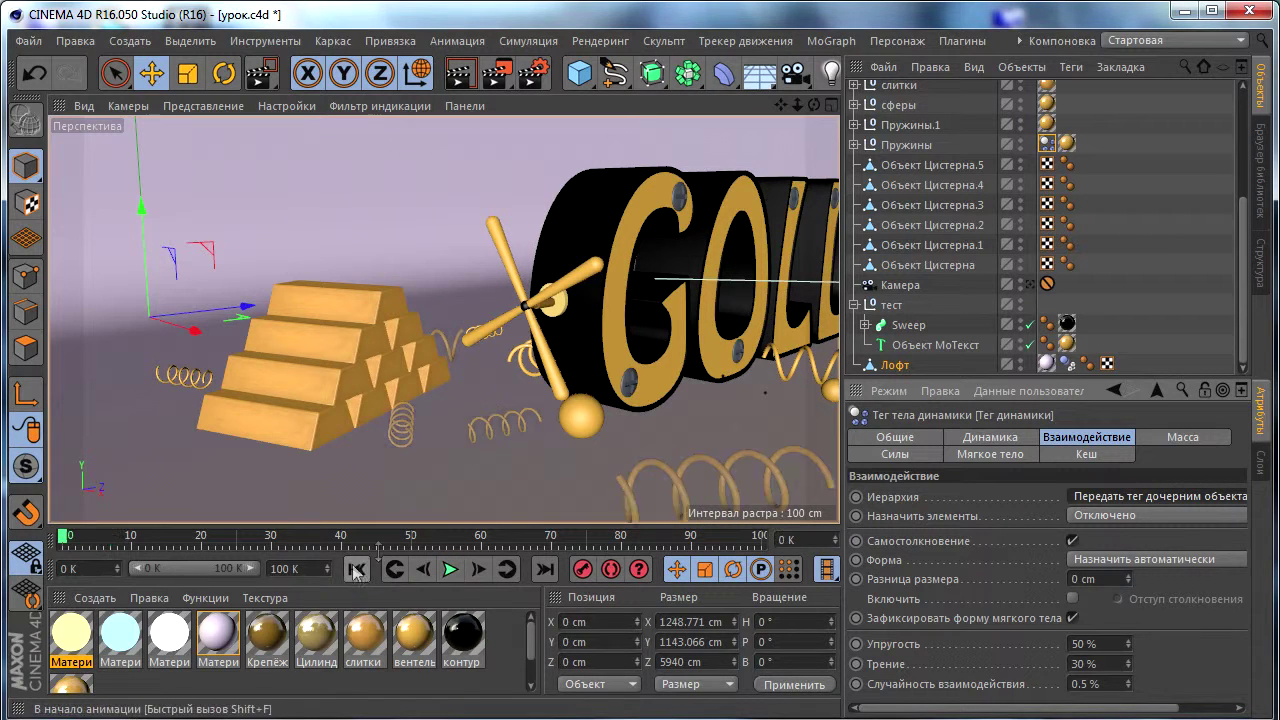
Rewind to the start, reselect the springs' dynamics tag, then deselect it.
click(1146, 263)
click(1064, 362)
click(1151, 323)
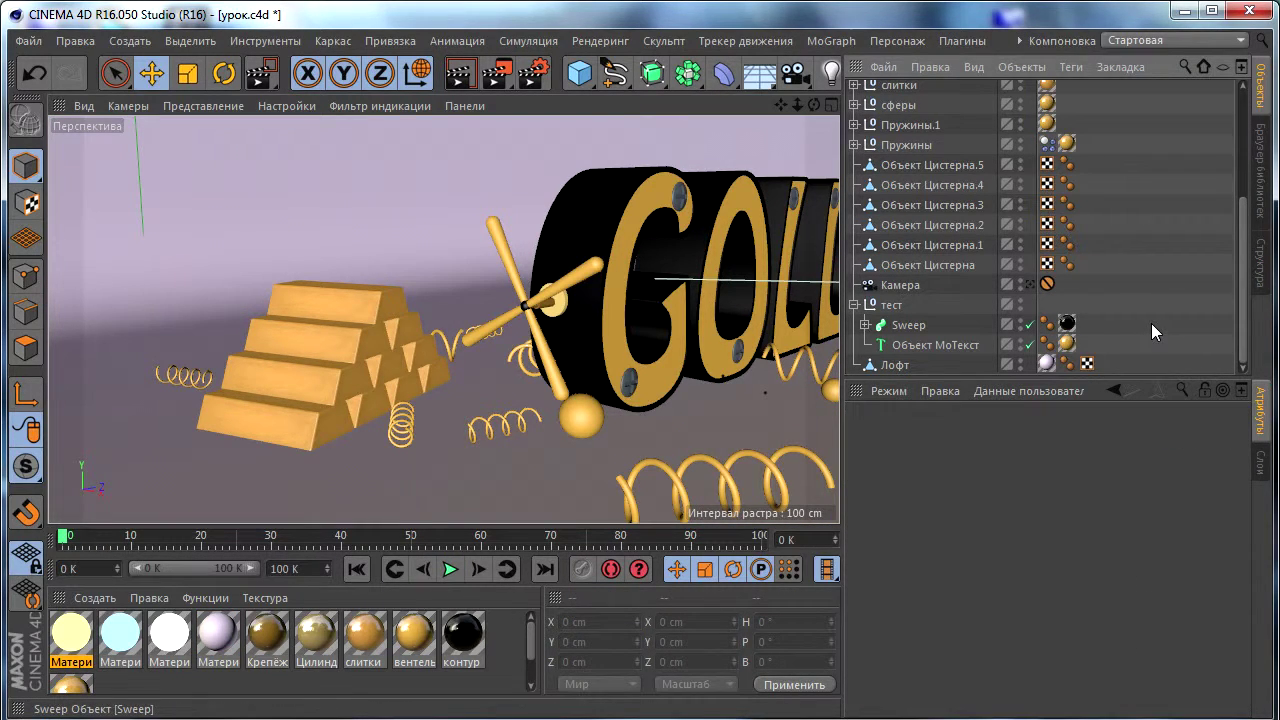
click(1047, 143)
click(1155, 222)
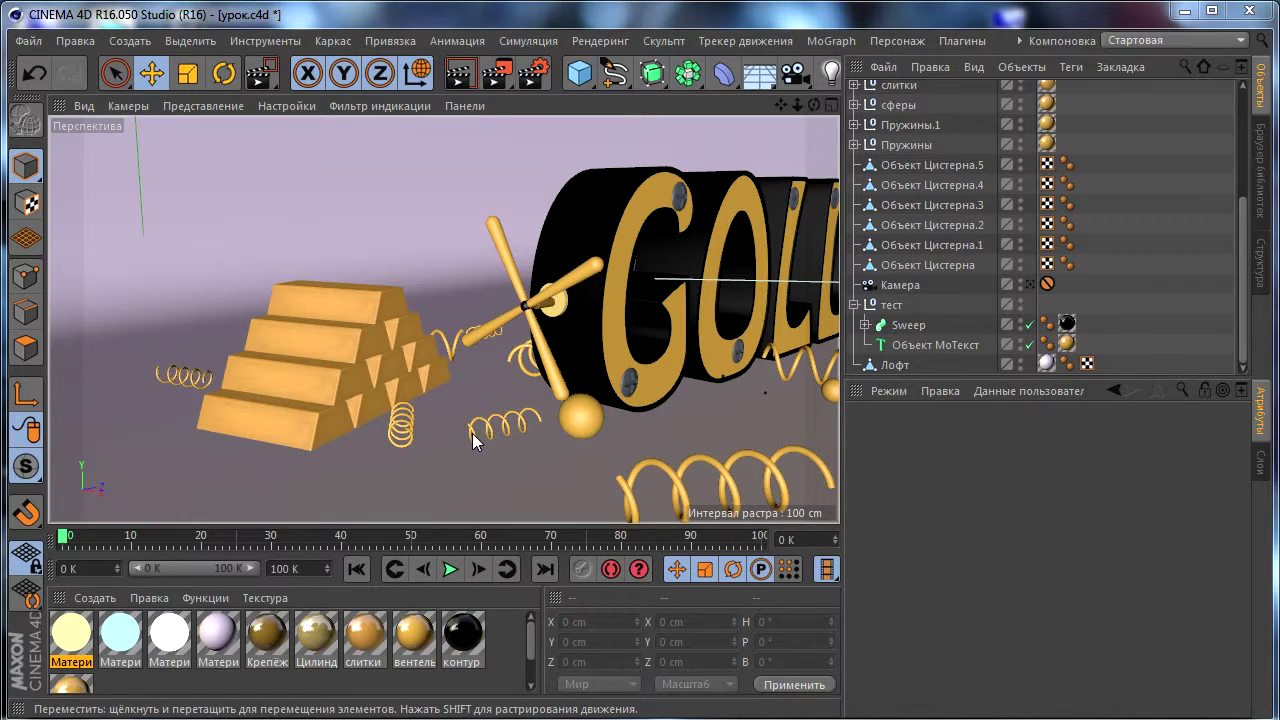
scroll(539, 433, up, 2)
scroll(508, 423, up, 2)
scroll(551, 337, up, 2)
scroll(539, 337, up, 2)
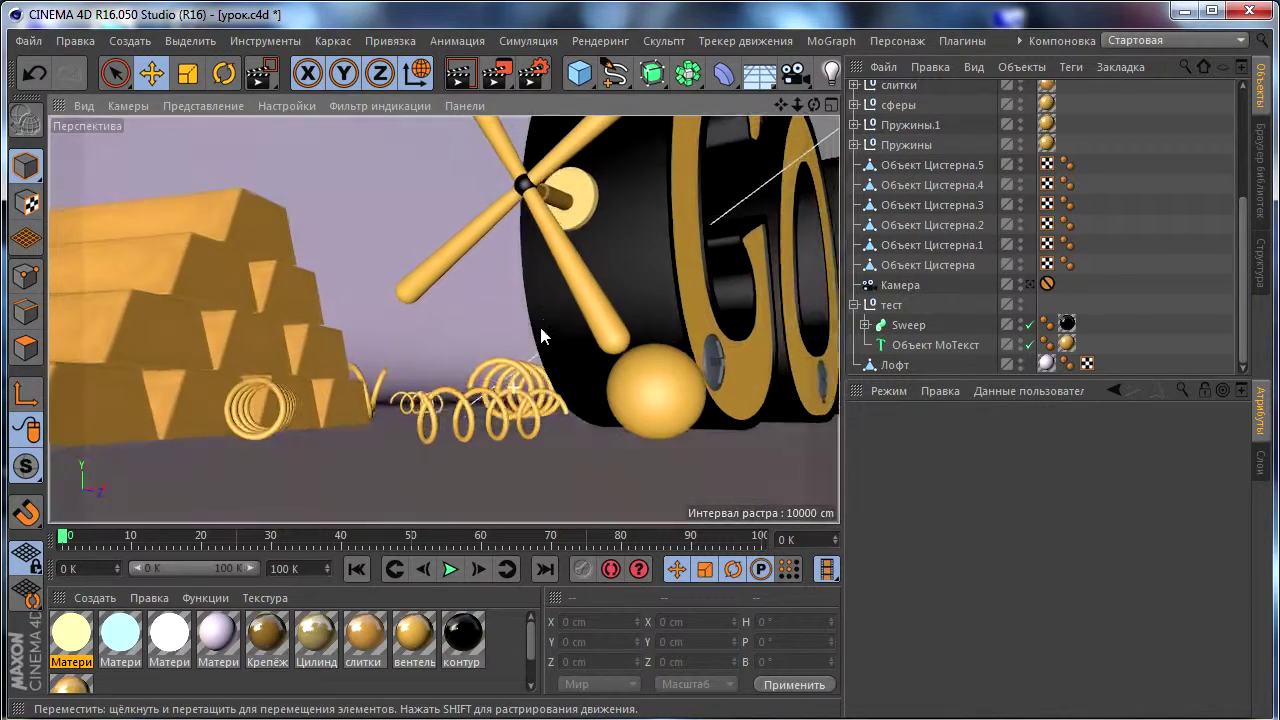
scroll(475, 435, up, 2)
scroll(472, 435, up, 2)
click(466, 415)
scroll(557, 268, up, 1)
scroll(556, 270, up, 1)
scroll(550, 345, up, 3)
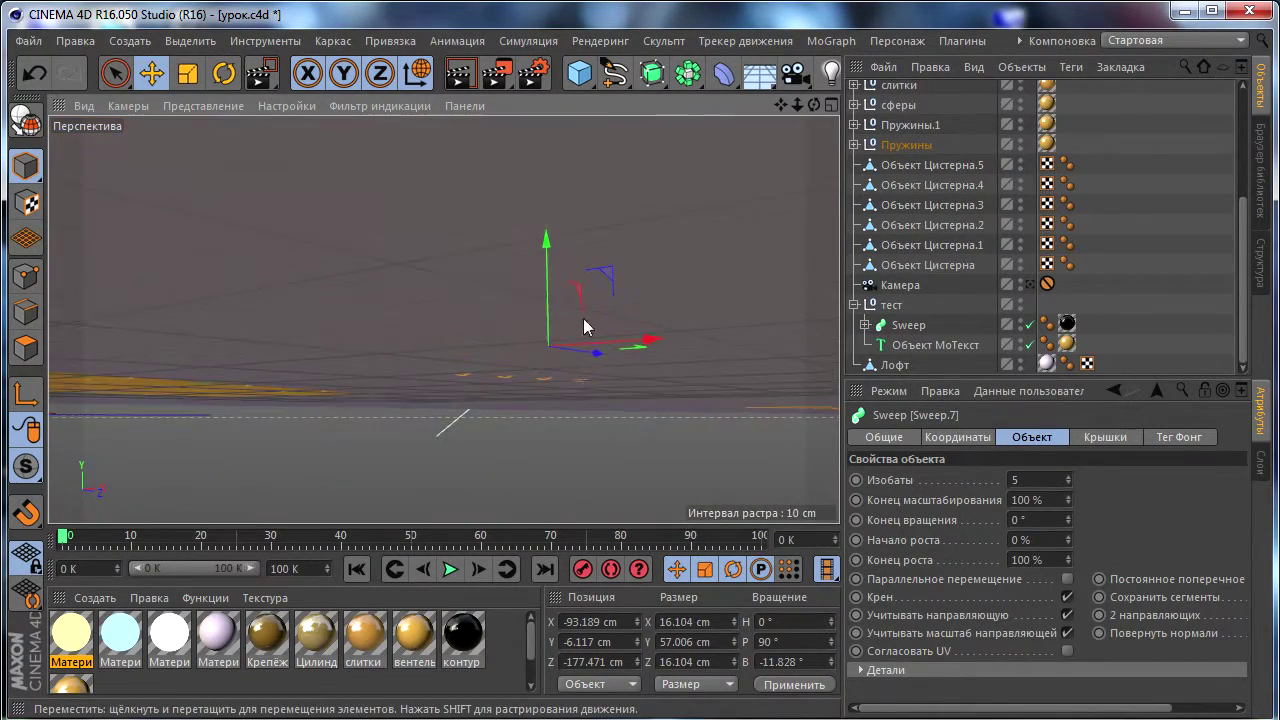
scroll(582, 319, down, 3)
scroll(560, 392, down, 2)
click(905, 146)
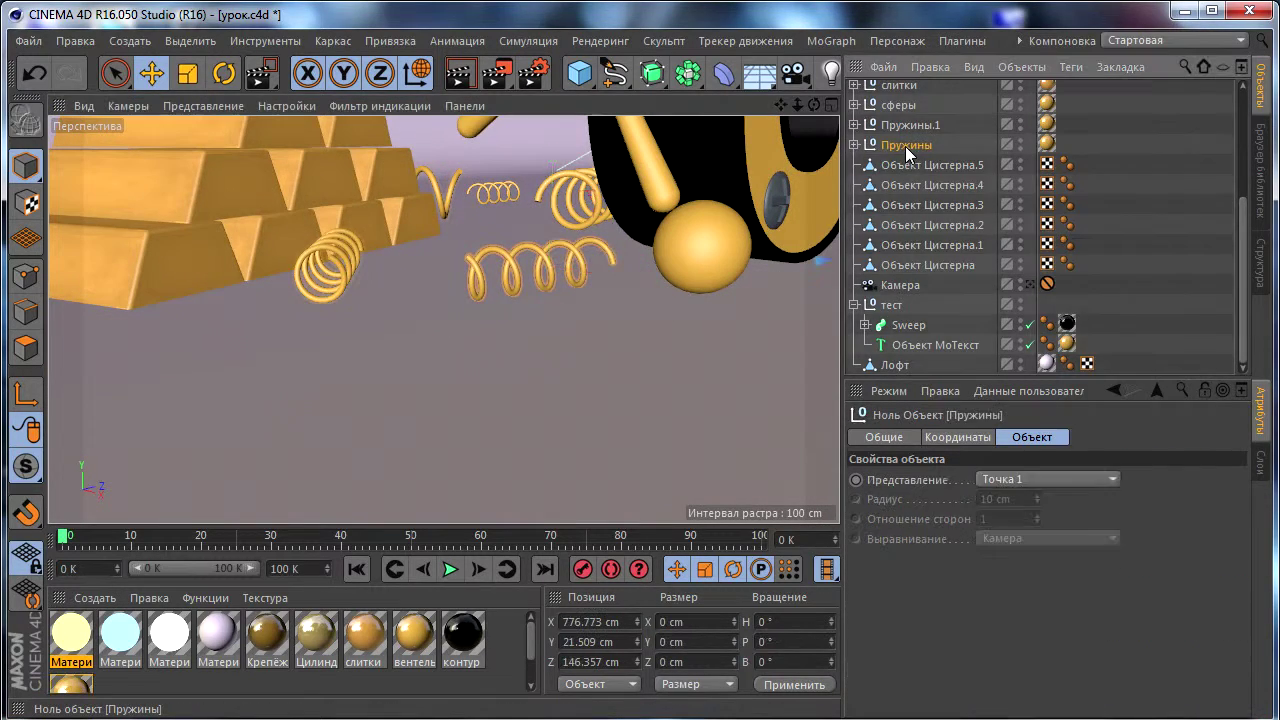
Create a collider dynamics tag on Пружины and move it onto the Лофт backdrop.
right_click(905, 146)
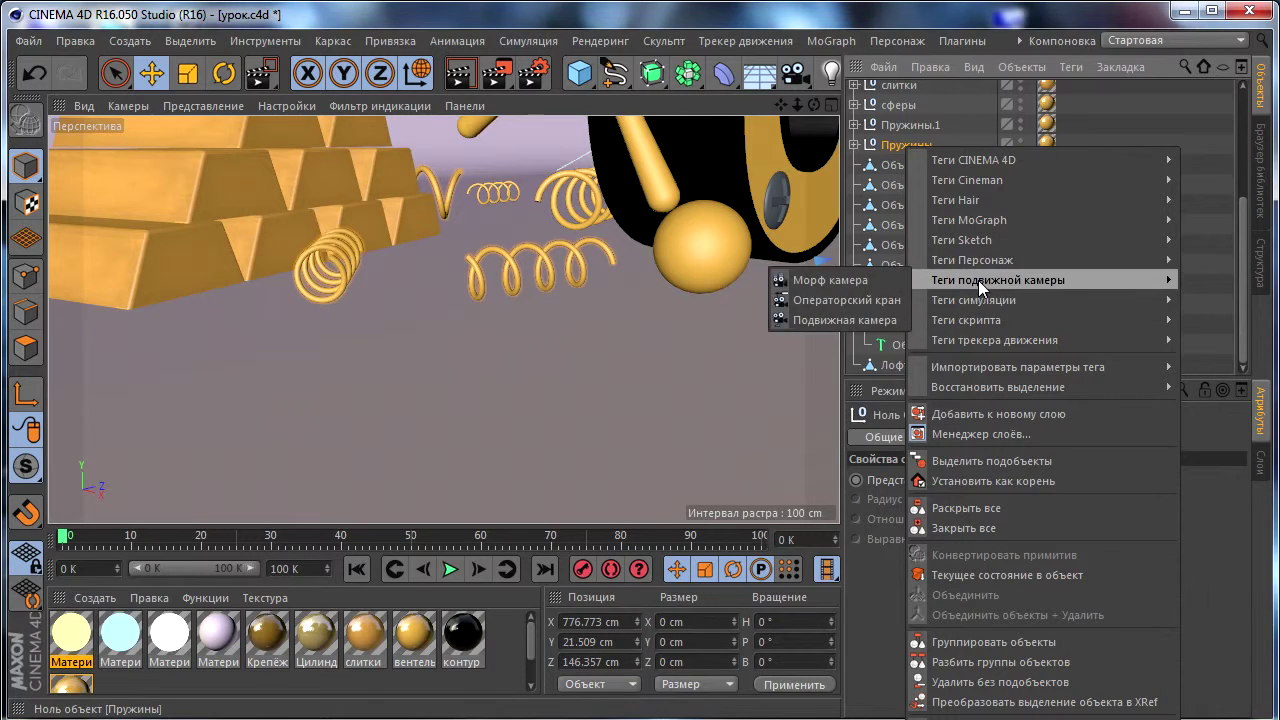
mouse_move(974, 300)
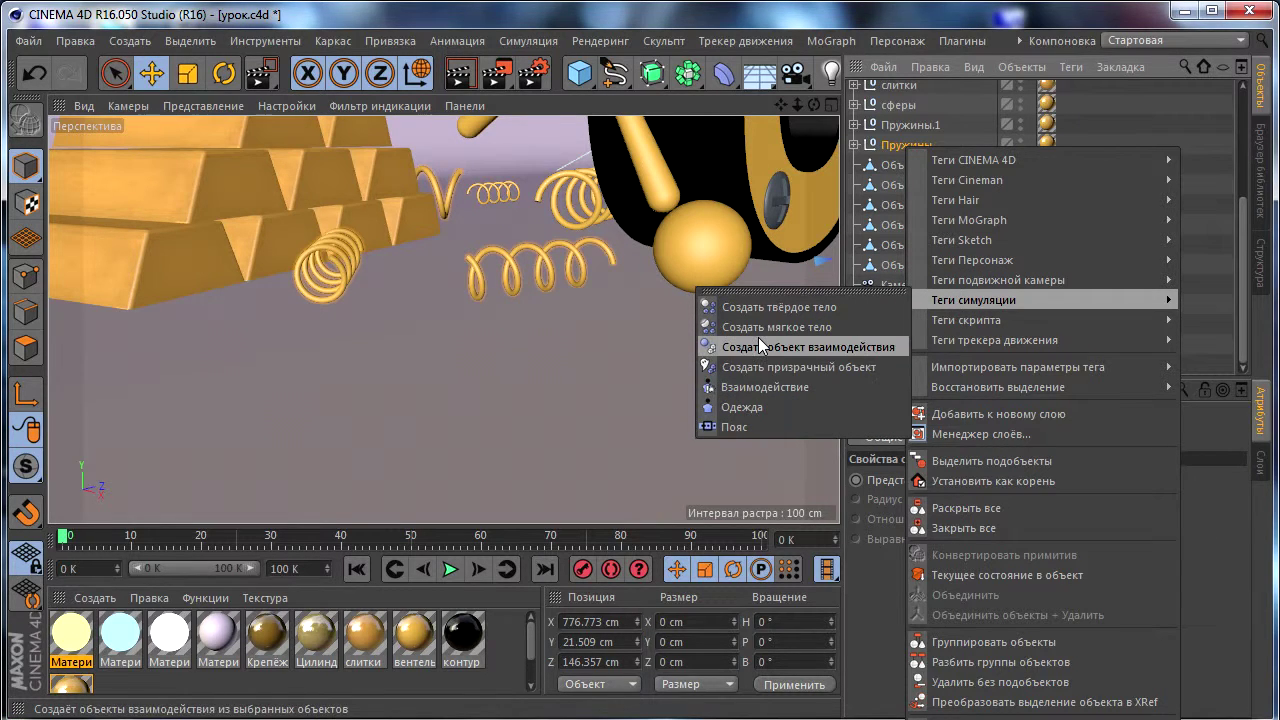
click(758, 345)
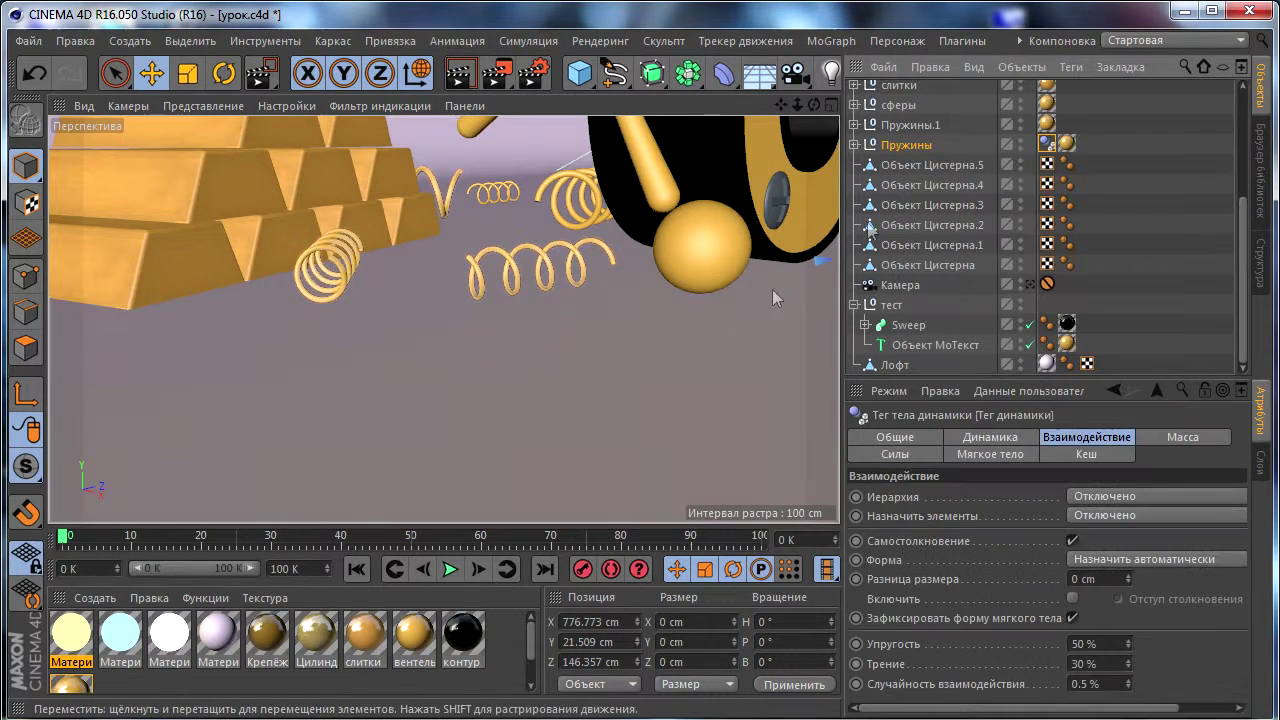
drag(1066, 166, 1112, 364)
click(908, 146)
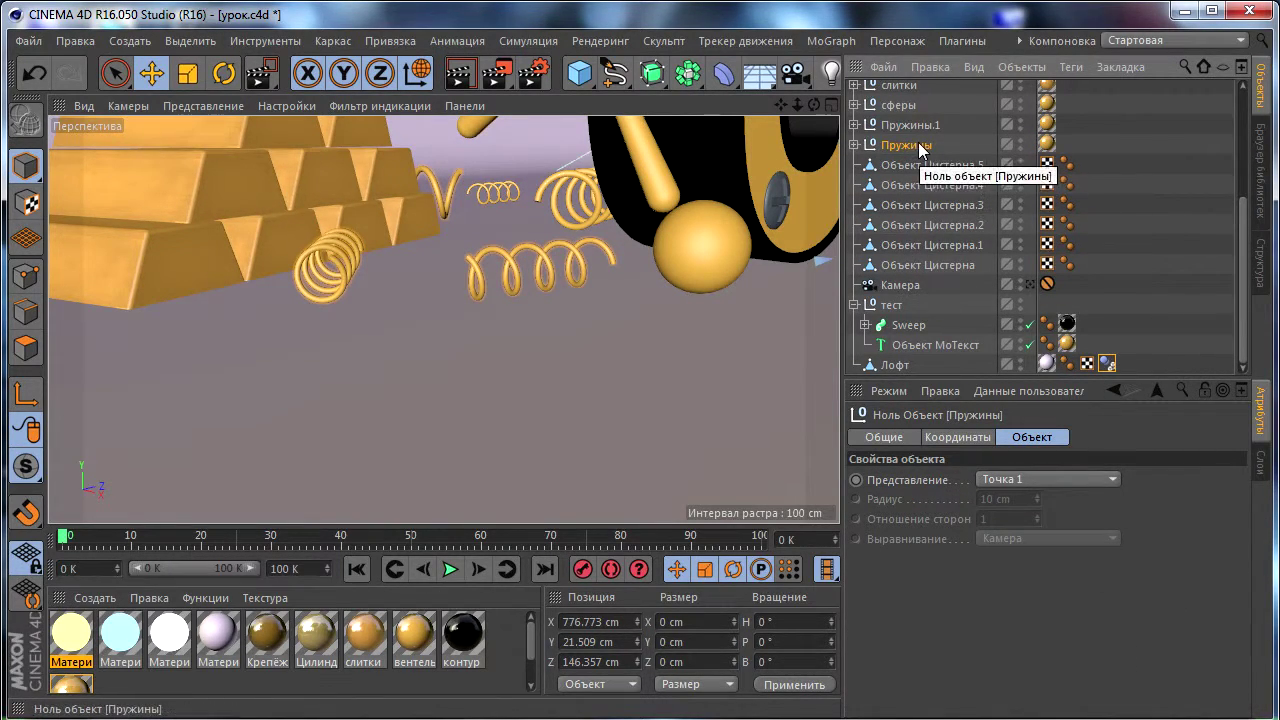
Add a dynamics body tag to Пружины, keeping the automatic collision shape and Немедленно trigger.
right_click(919, 146)
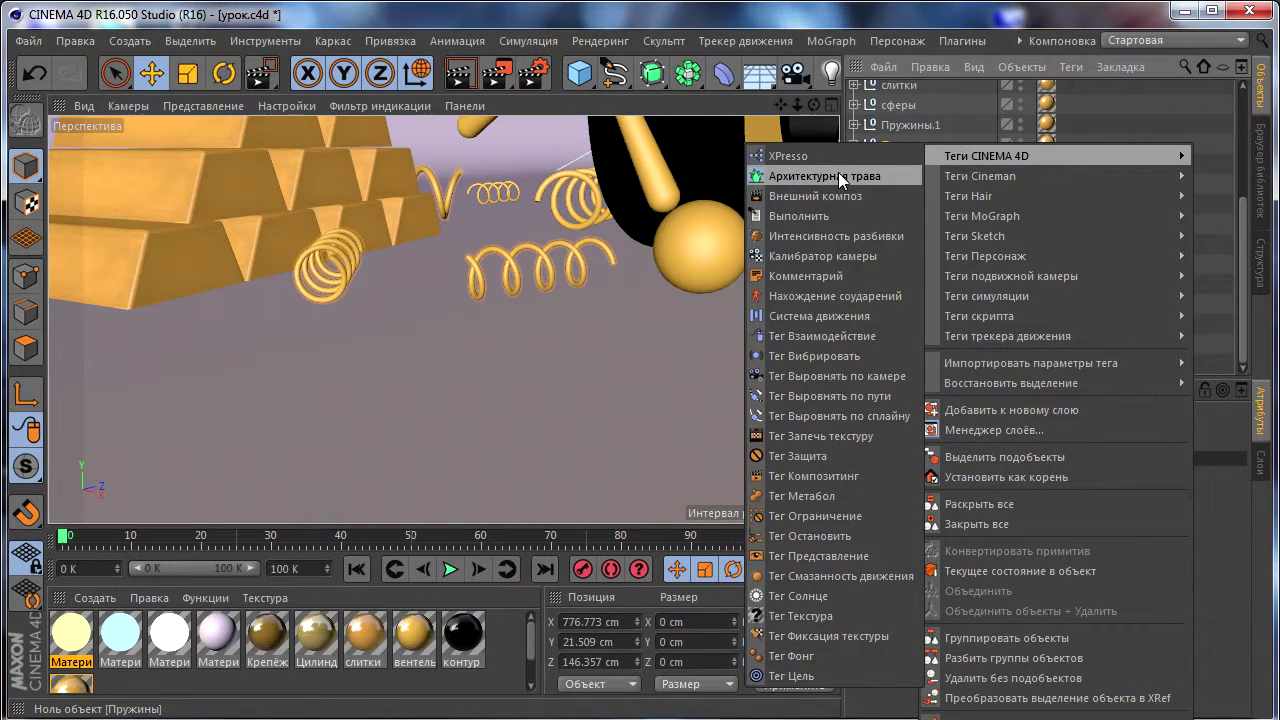
mouse_move(1010, 276)
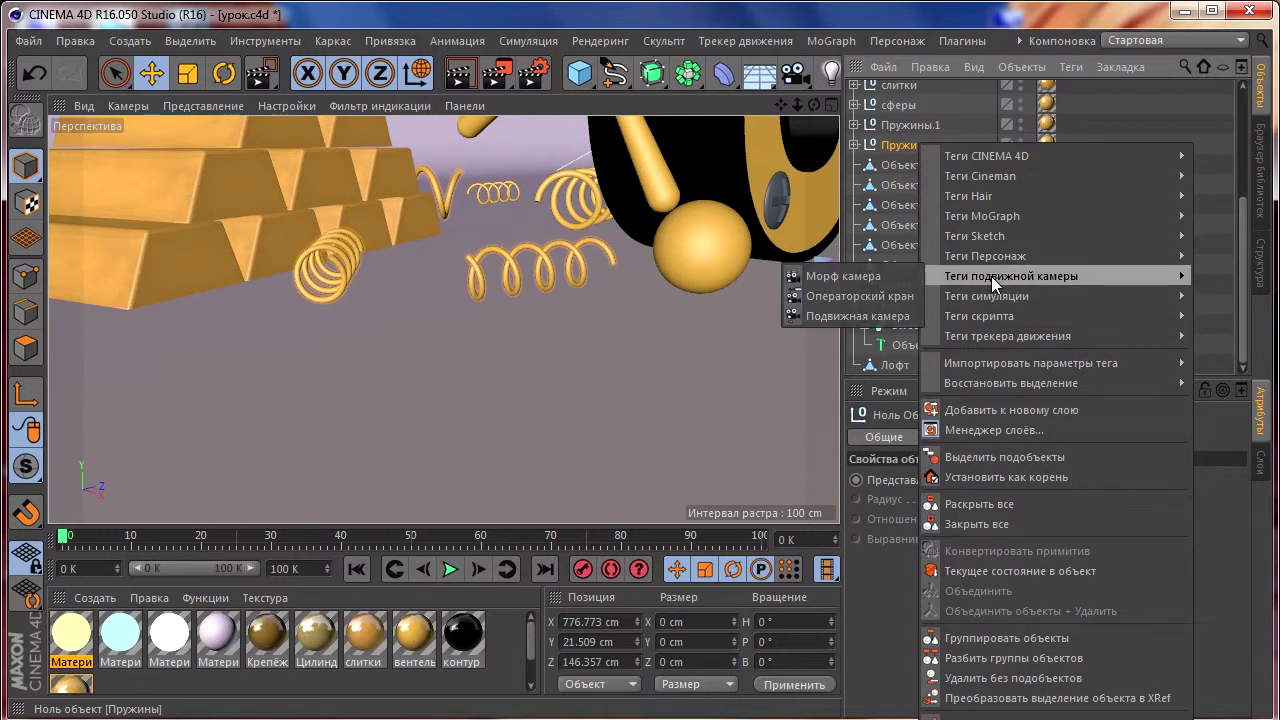
mouse_move(986, 296)
click(813, 301)
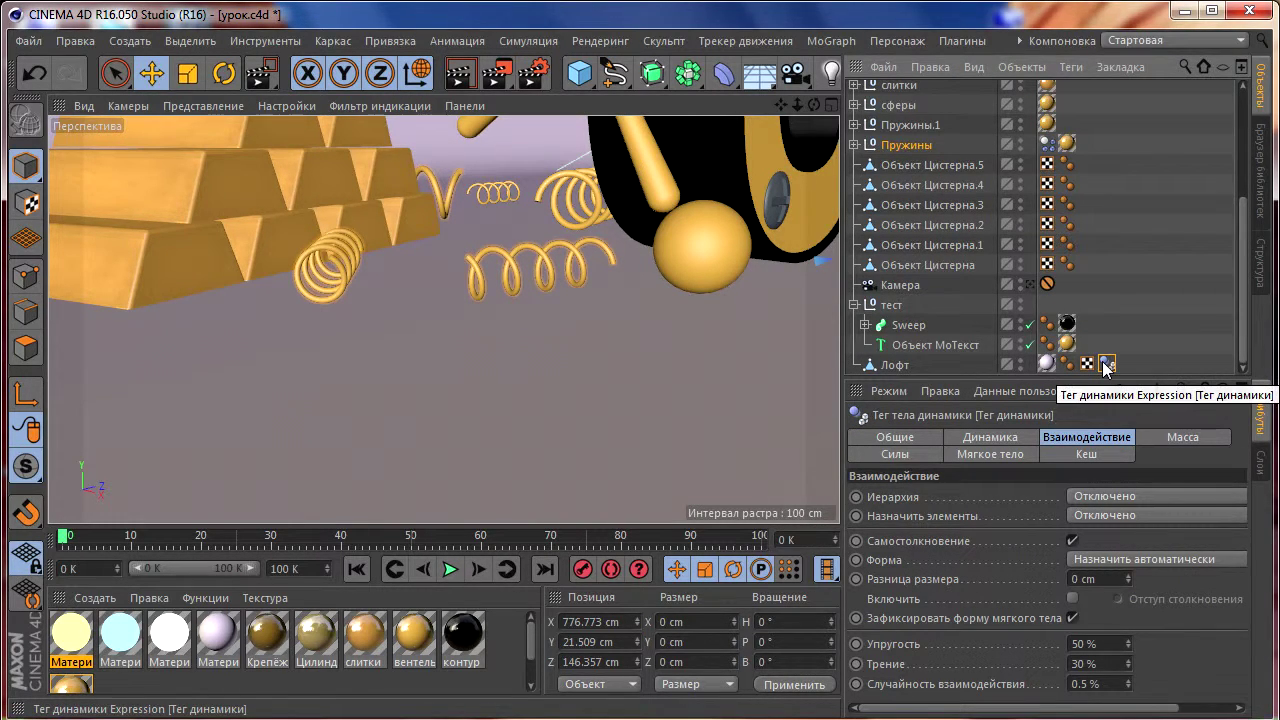
click(1106, 553)
click(1106, 553)
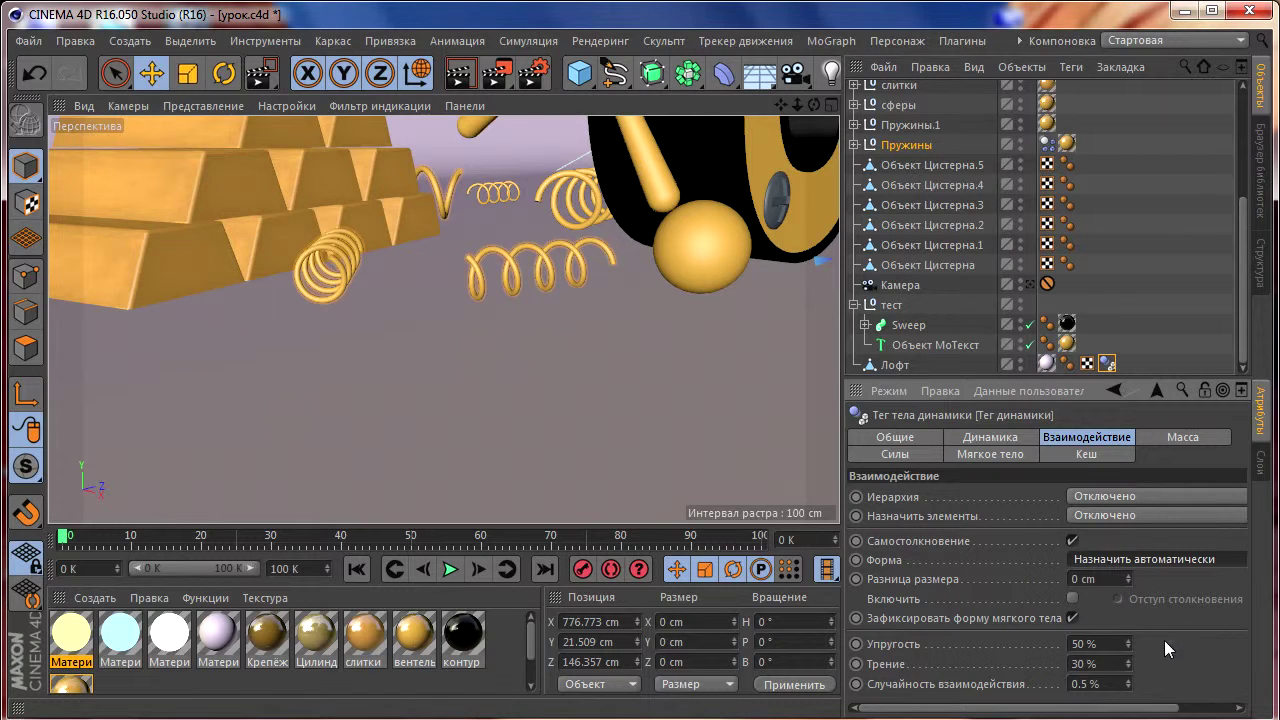
click(967, 436)
click(1085, 578)
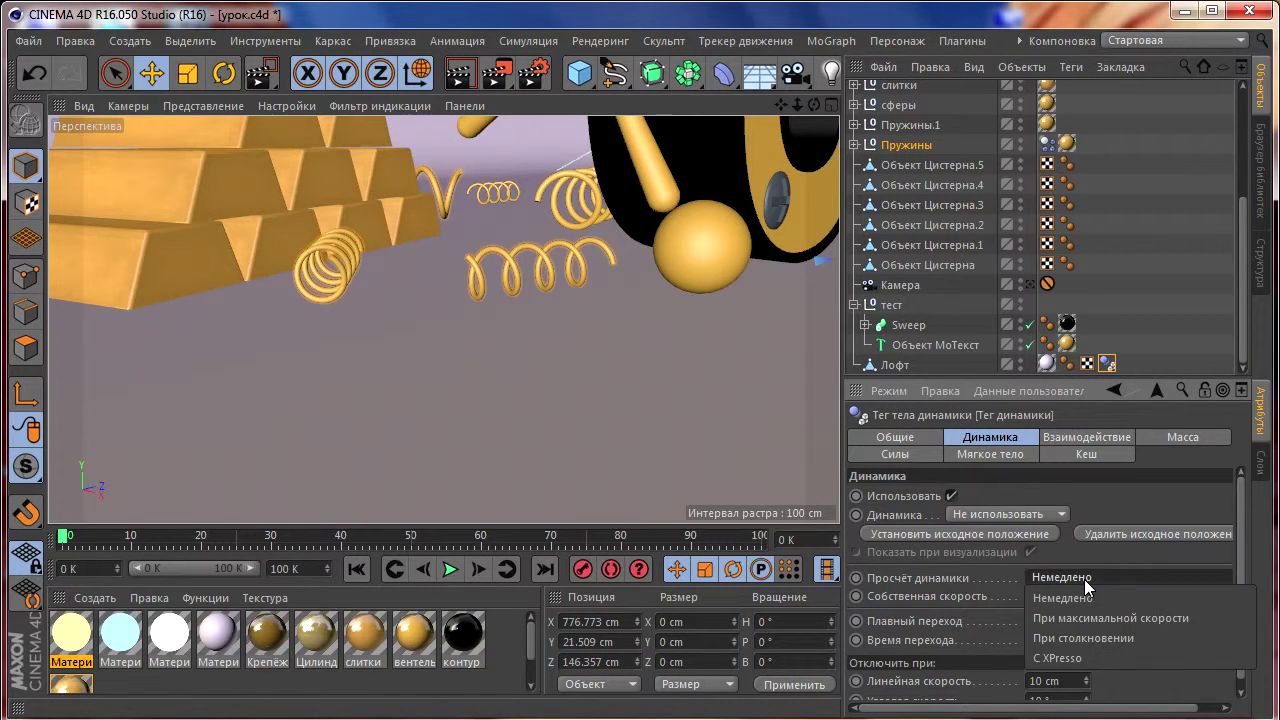
click(1085, 583)
scroll(1235, 600, down, 1)
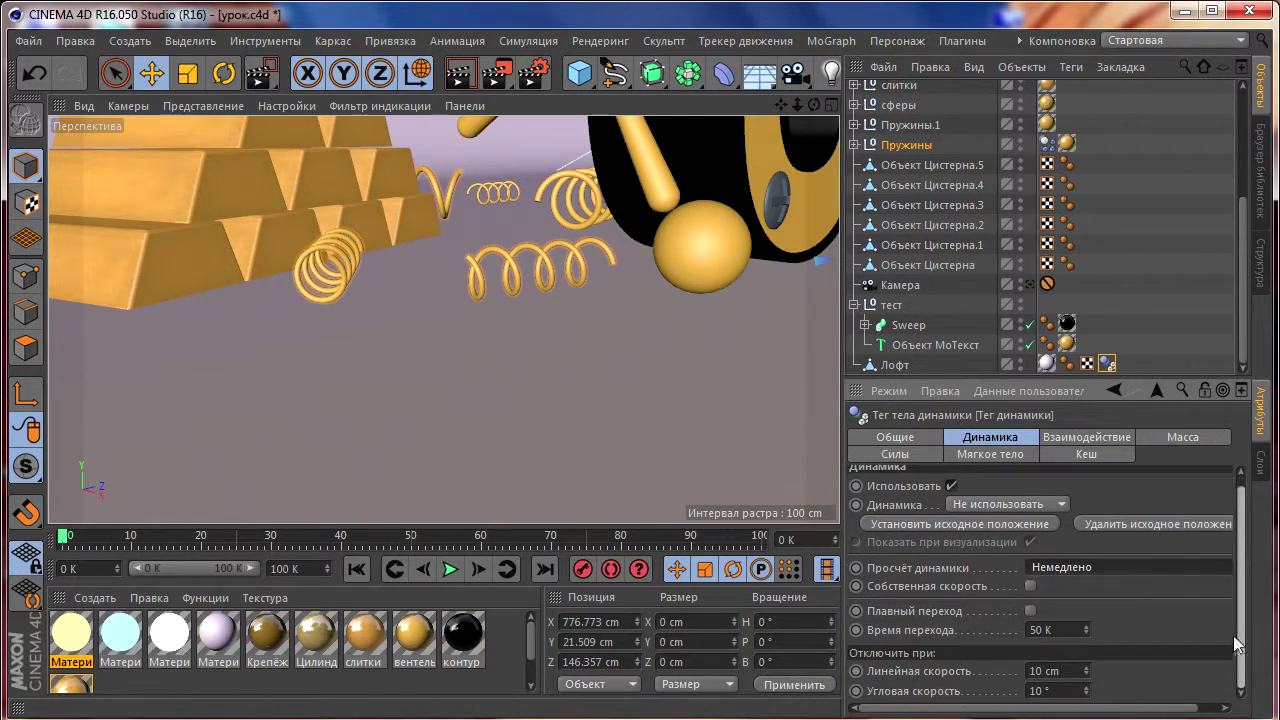
scroll(1240, 617, up, 1)
click(1092, 440)
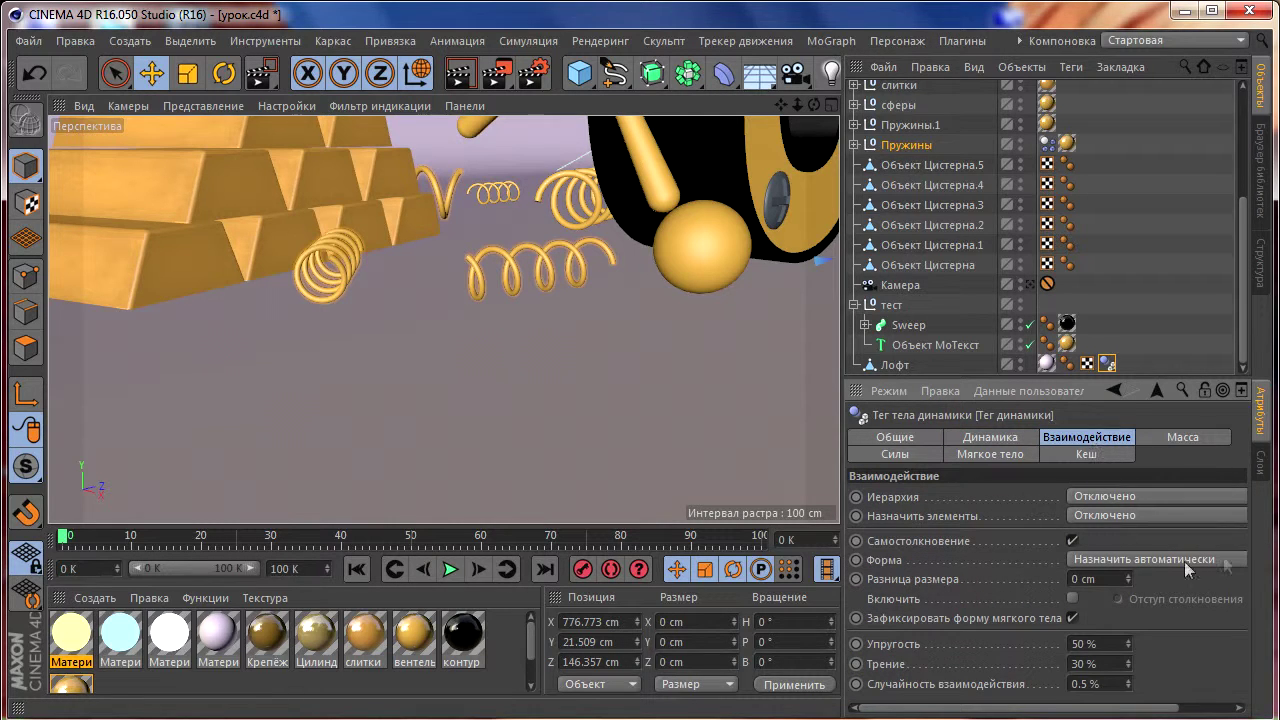
Set Иерархия to Передать тег дочерним объектам and play to watch the springs fall.
click(1113, 496)
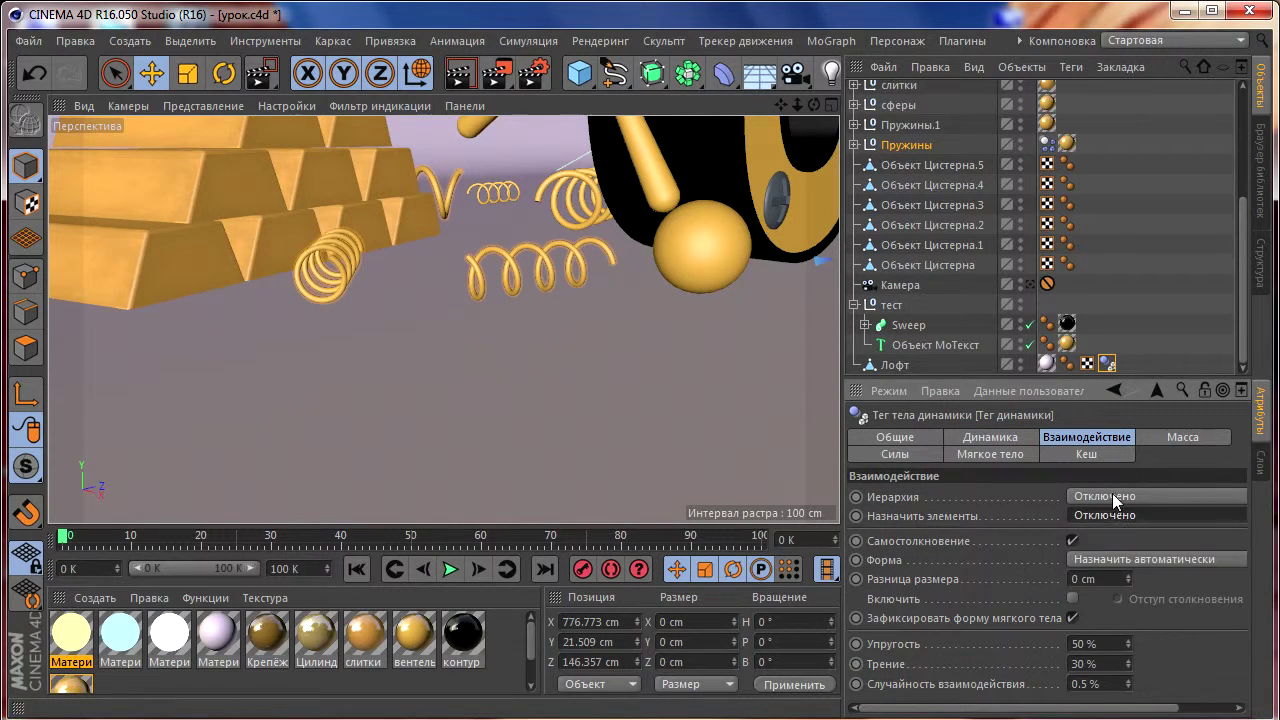
click(1096, 537)
click(449, 569)
click(395, 569)
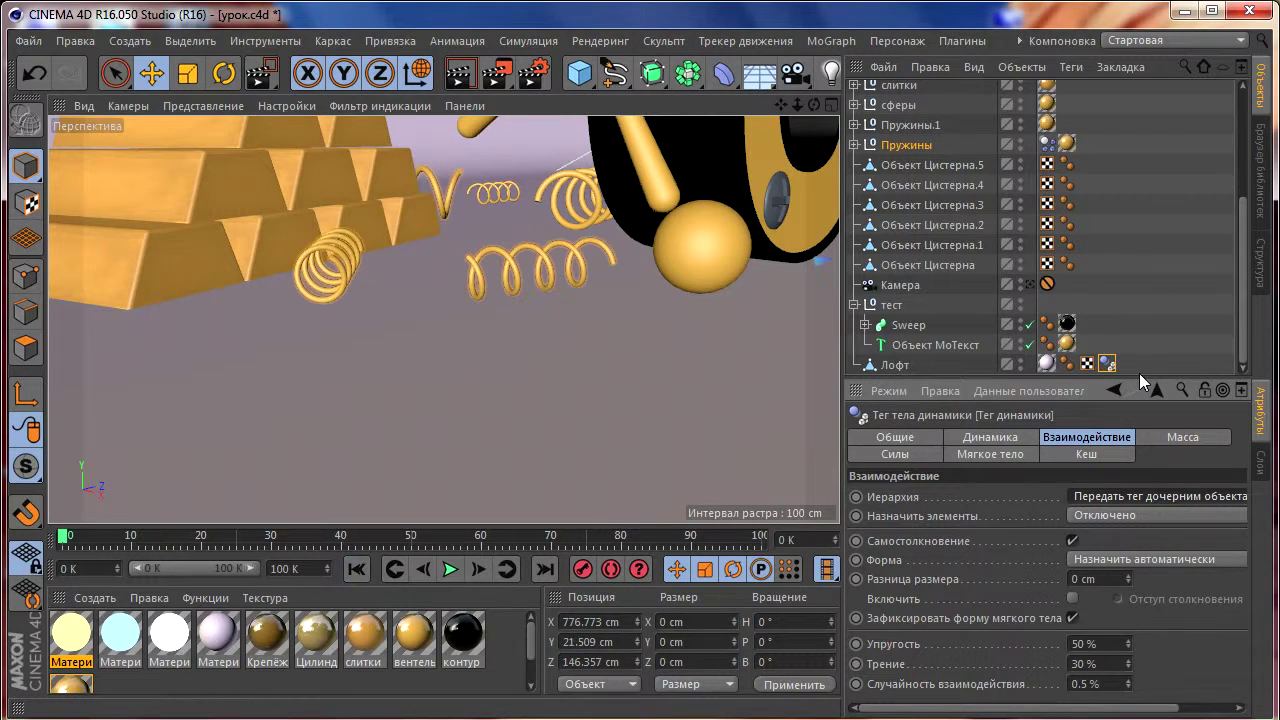
Test Иерархия as Форма взаимодействия with playback, then switch it to Отключено.
click(1145, 500)
click(1150, 556)
click(449, 569)
click(449, 569)
click(357, 569)
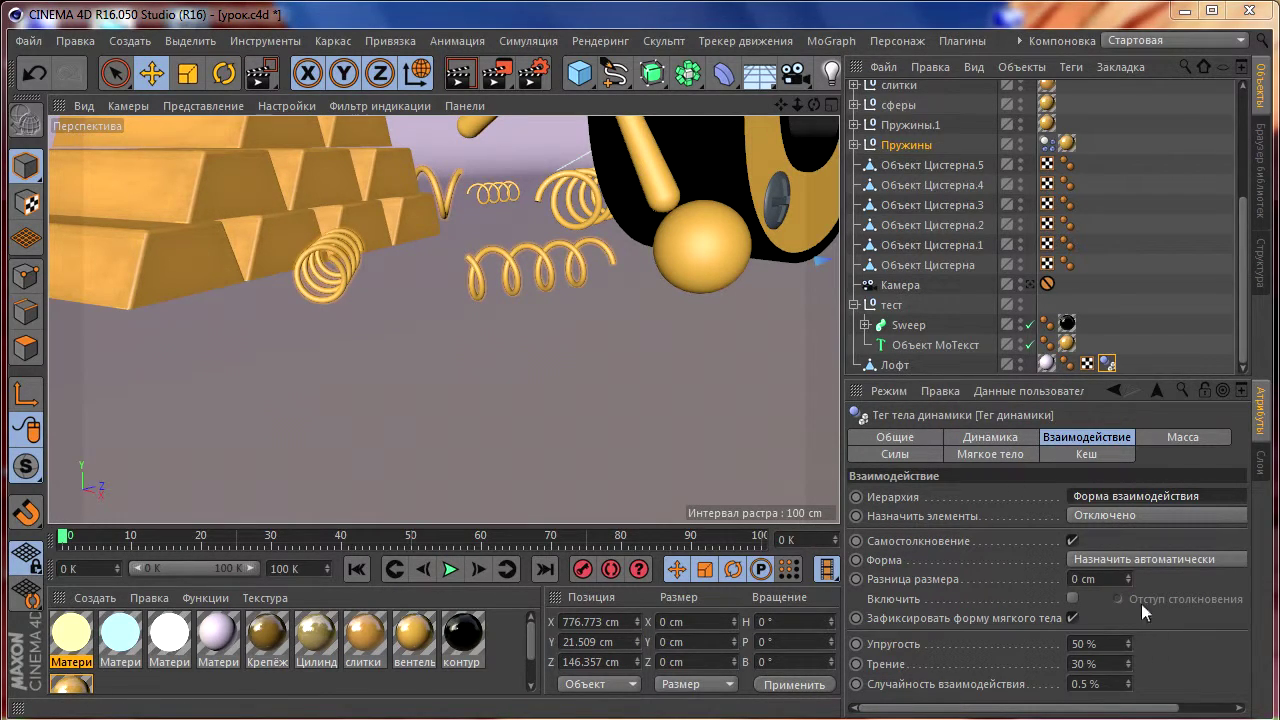
click(1118, 499)
click(1107, 510)
click(1120, 498)
Set Иерархия back to Передать тег дочерним объектам, test playback, and rewind to frame 0.
click(1110, 530)
click(449, 570)
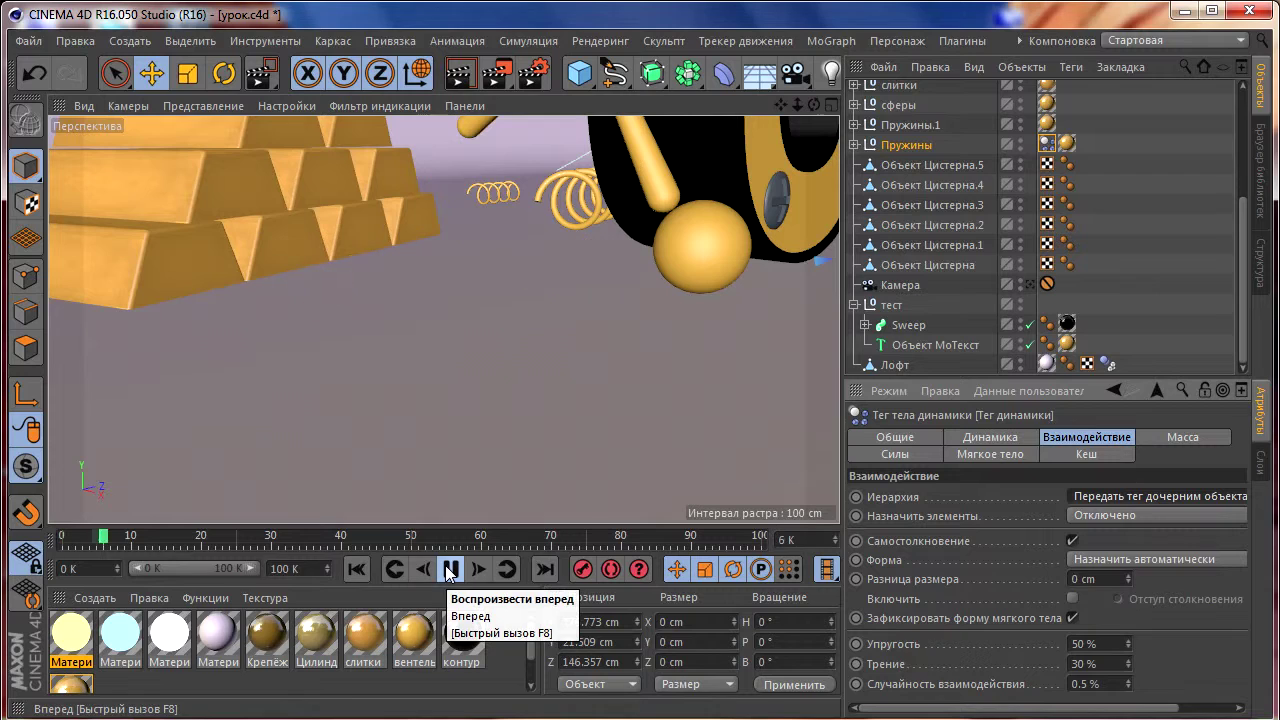
click(449, 570)
scroll(586, 290, down, 3)
scroll(590, 295, down, 5)
mouse_move(596, 299)
alt+mouse_down()
mouse_move(601, 347)
mouse_move(384, 494)
alt+mouse_up()
click(351, 578)
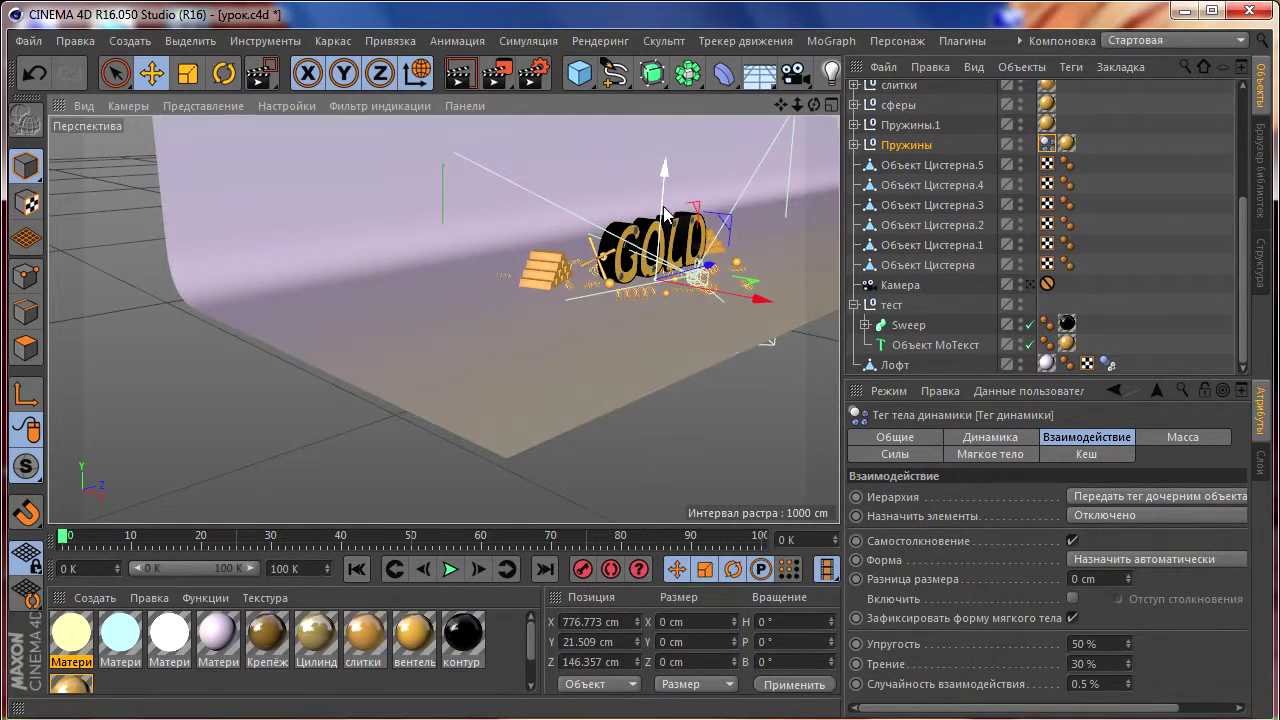
Raise the springs group about 72 cm and test the simulation from the new height.
drag(663, 215, 567, 305)
click(449, 570)
click(449, 570)
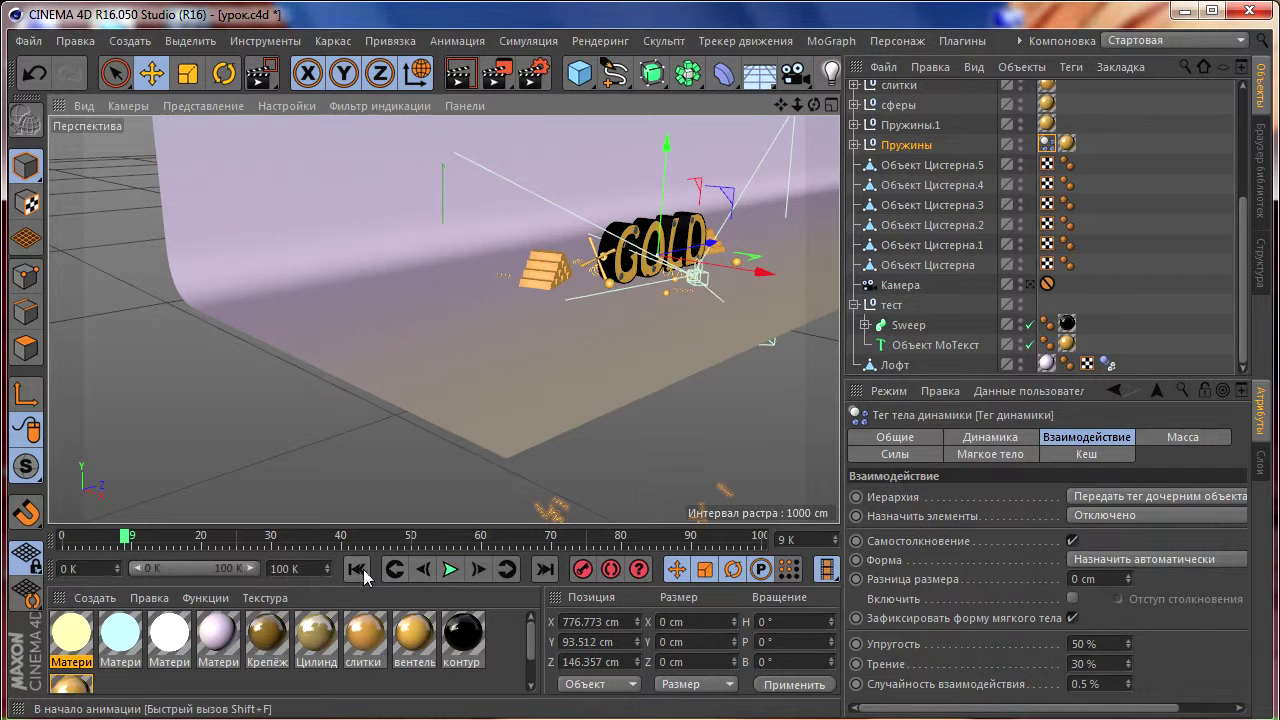
click(357, 569)
alt+drag(450, 400, 470, 320)
scroll(470, 320, up, 3)
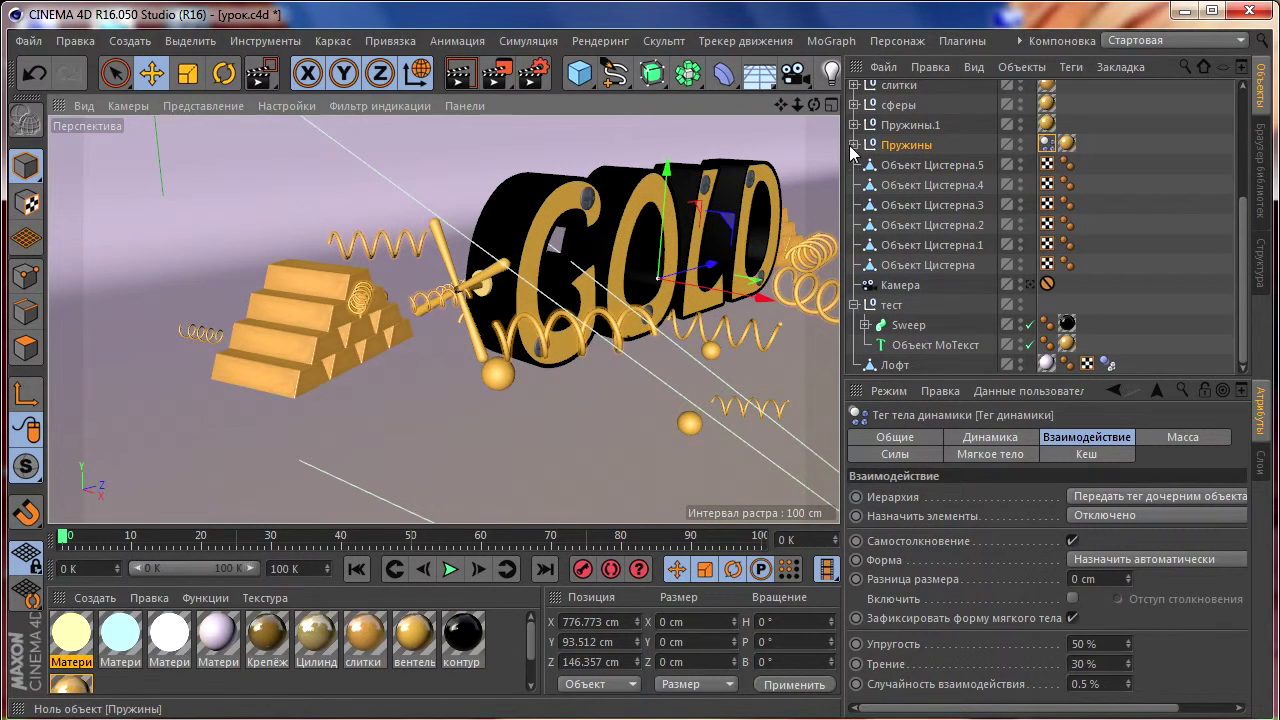
Test Назначить элементы set to Все, then return it to Отключено.
click(1105, 512)
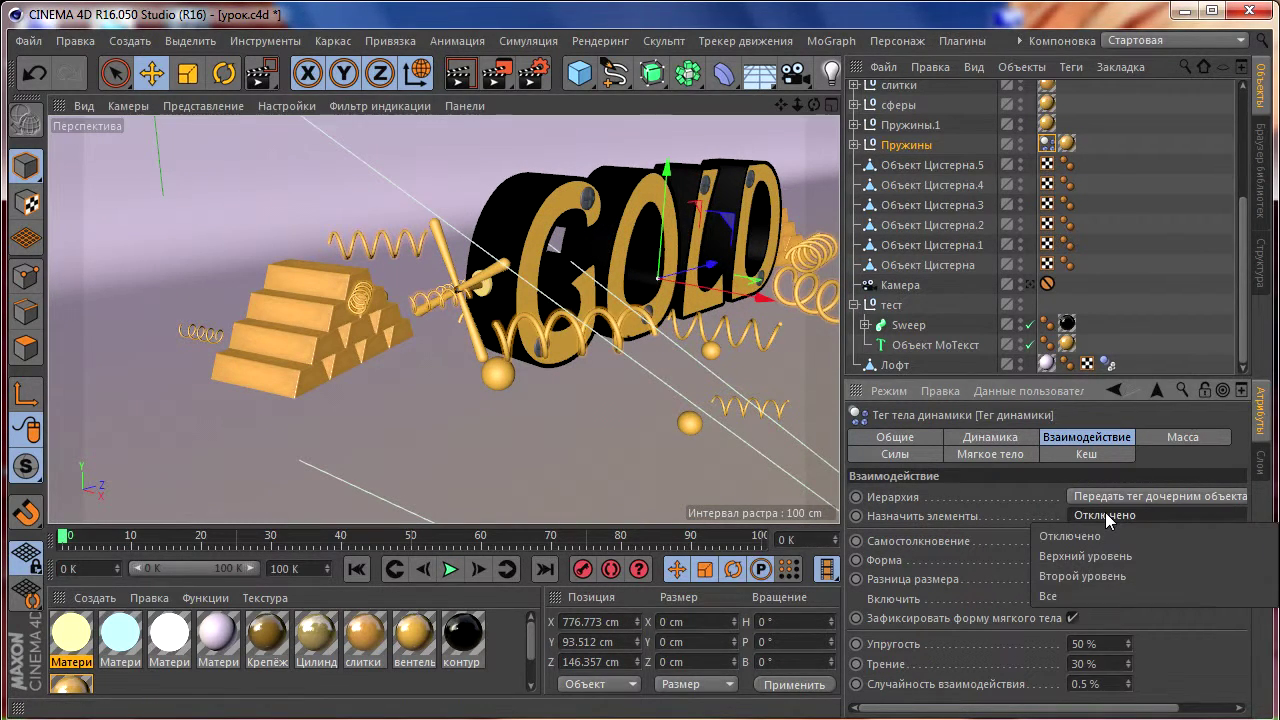
click(1048, 596)
click(451, 570)
click(452, 570)
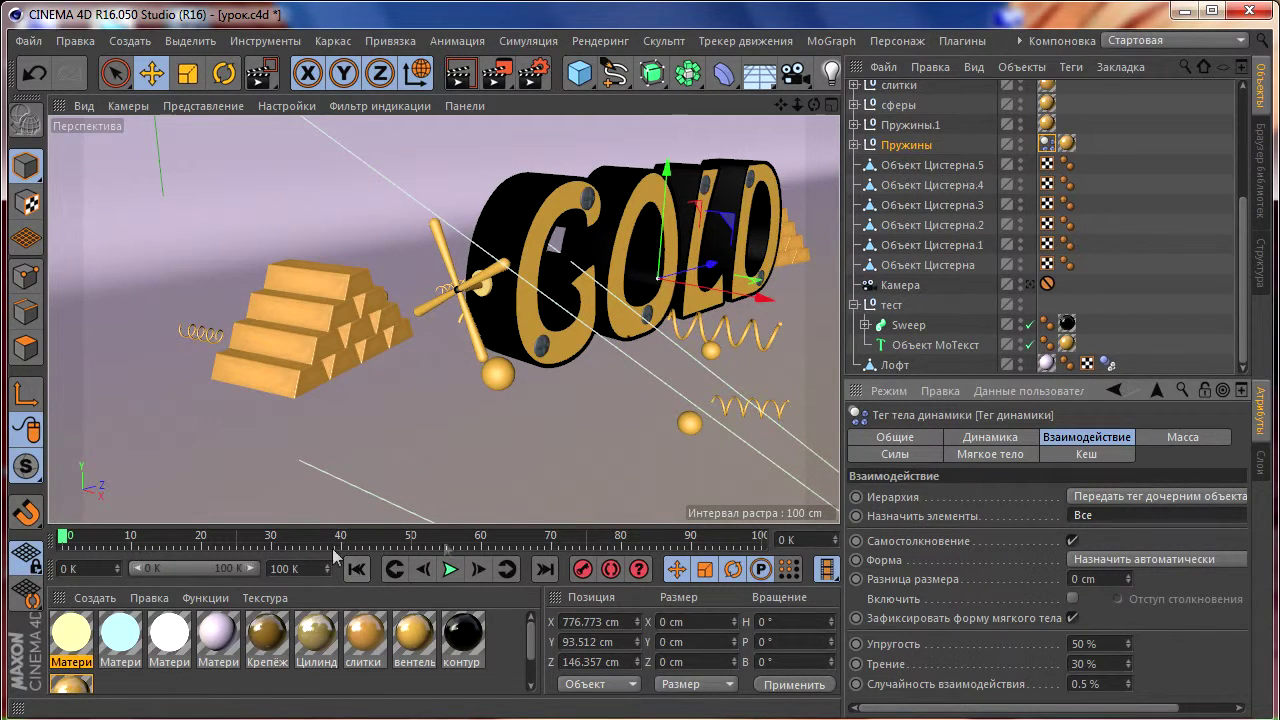
click(1099, 518)
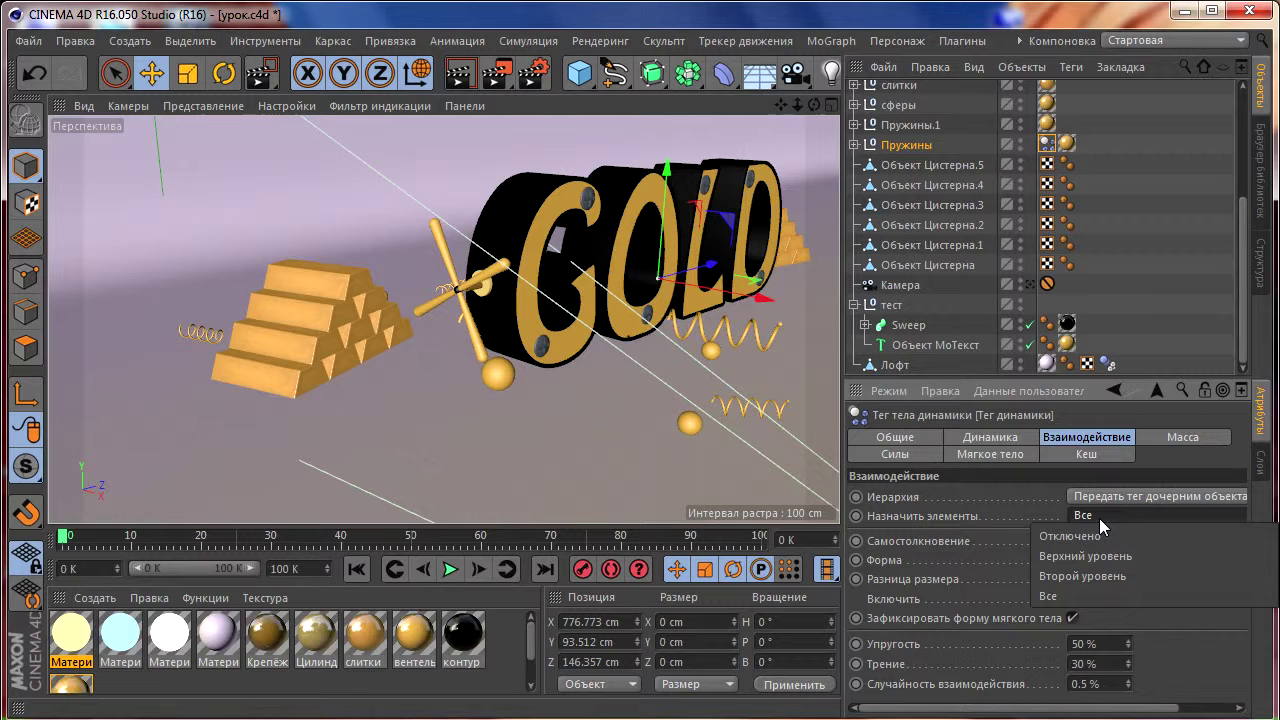
click(1083, 539)
click(1101, 498)
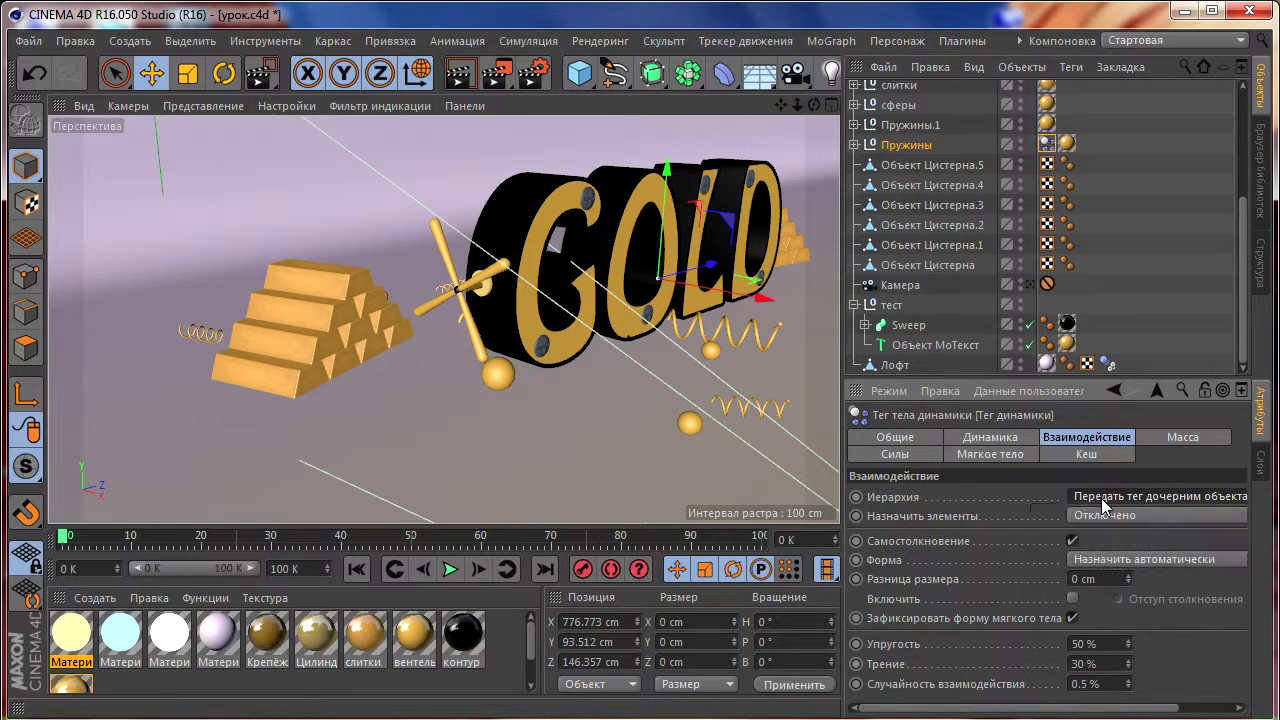
Select the Пружины group, expand it, and select Sweep.7 inside.
click(906, 145)
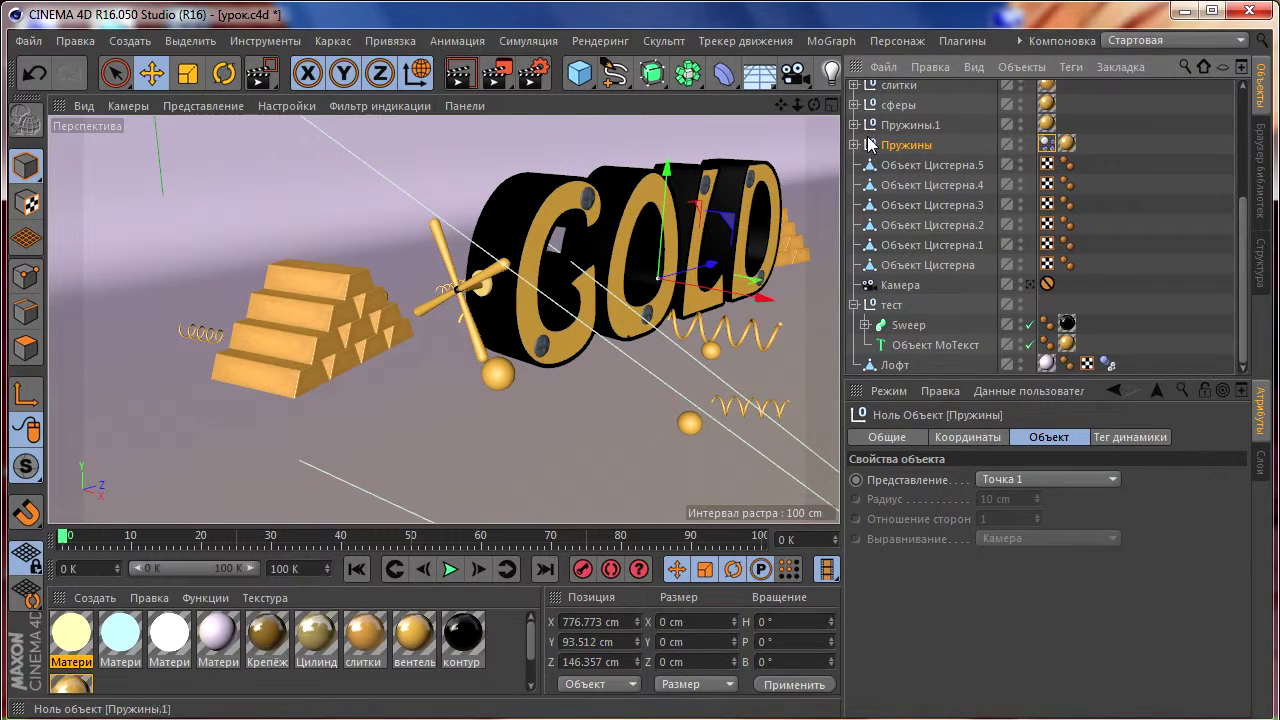
click(855, 145)
click(903, 166)
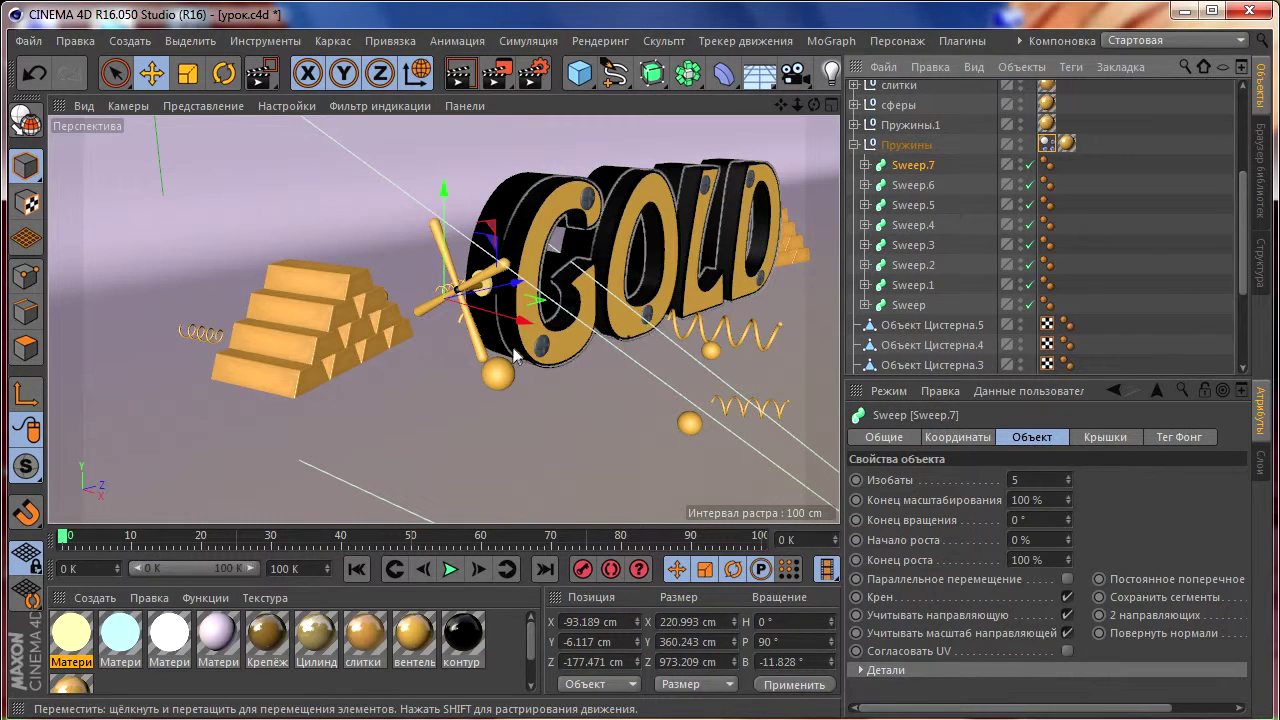
Test the springs simulation once more, then undo the last change to the springs.
alt+drag(470, 479, 515, 340)
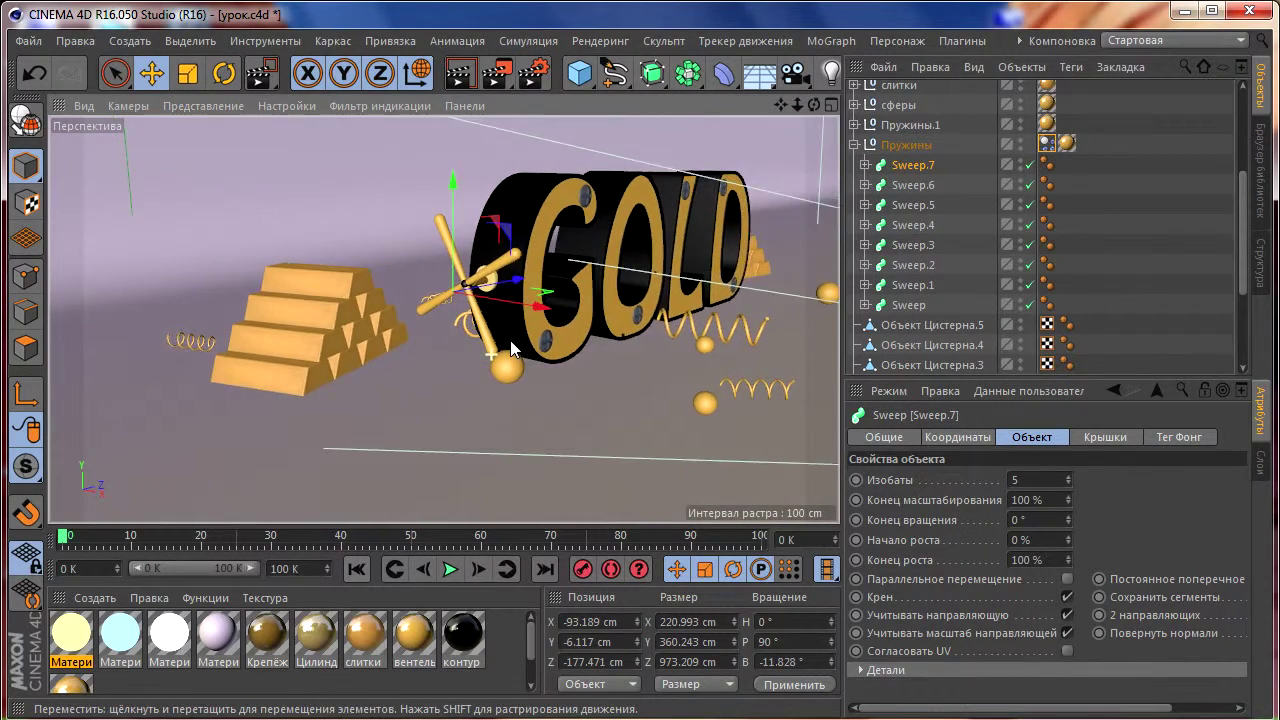
click(452, 569)
click(357, 569)
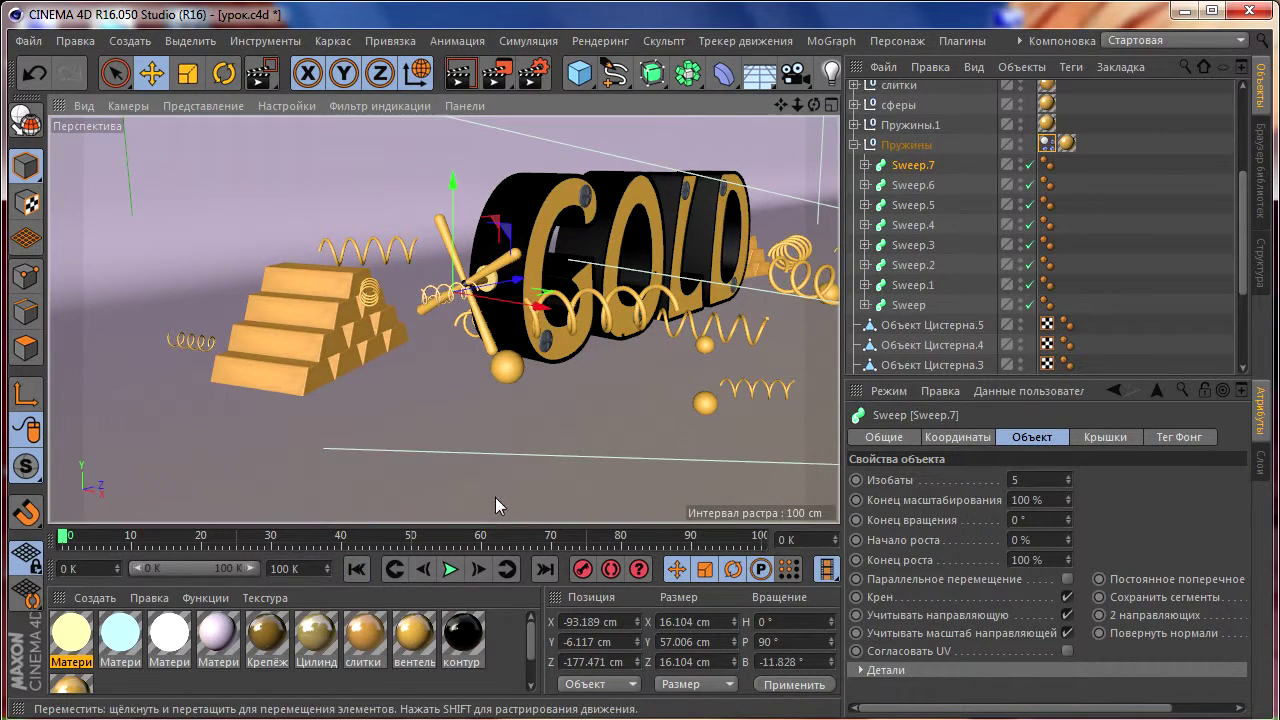
key(ctrl+z)
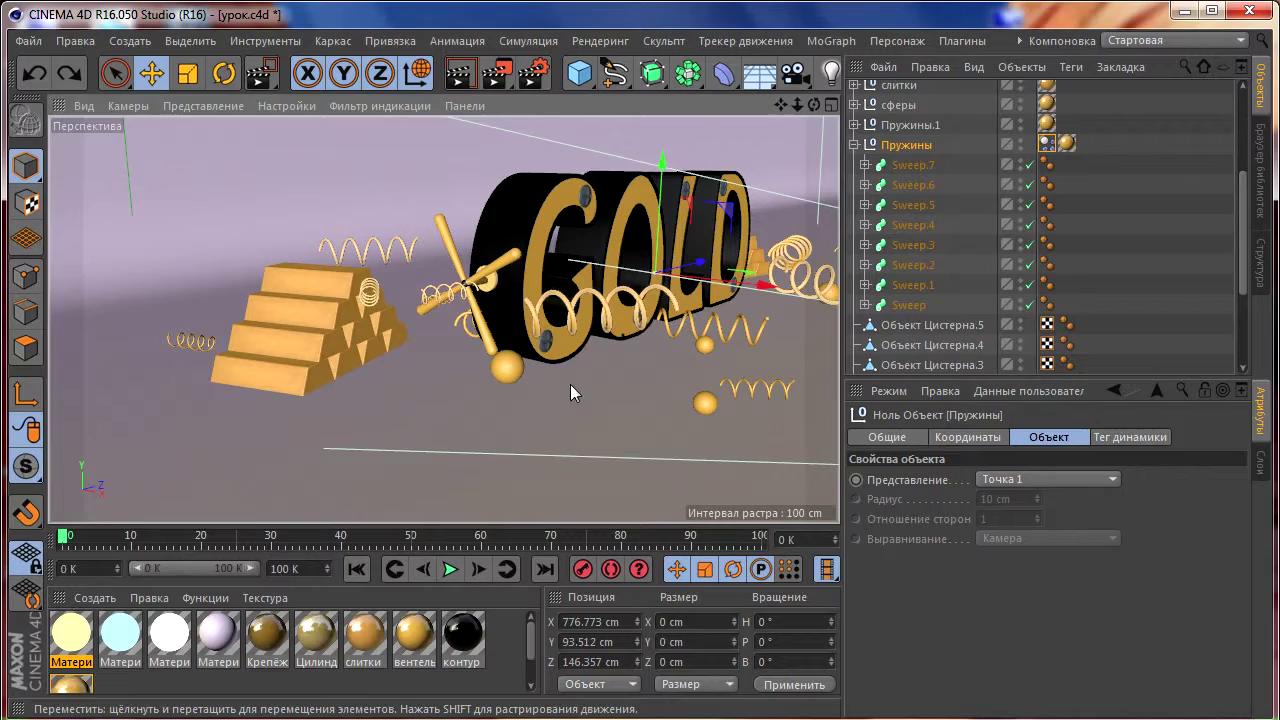
In the Right view, move the Пружины null down to Y 20.941 cm, then return to Perspective.
click(911, 142)
middle_click(427, 396)
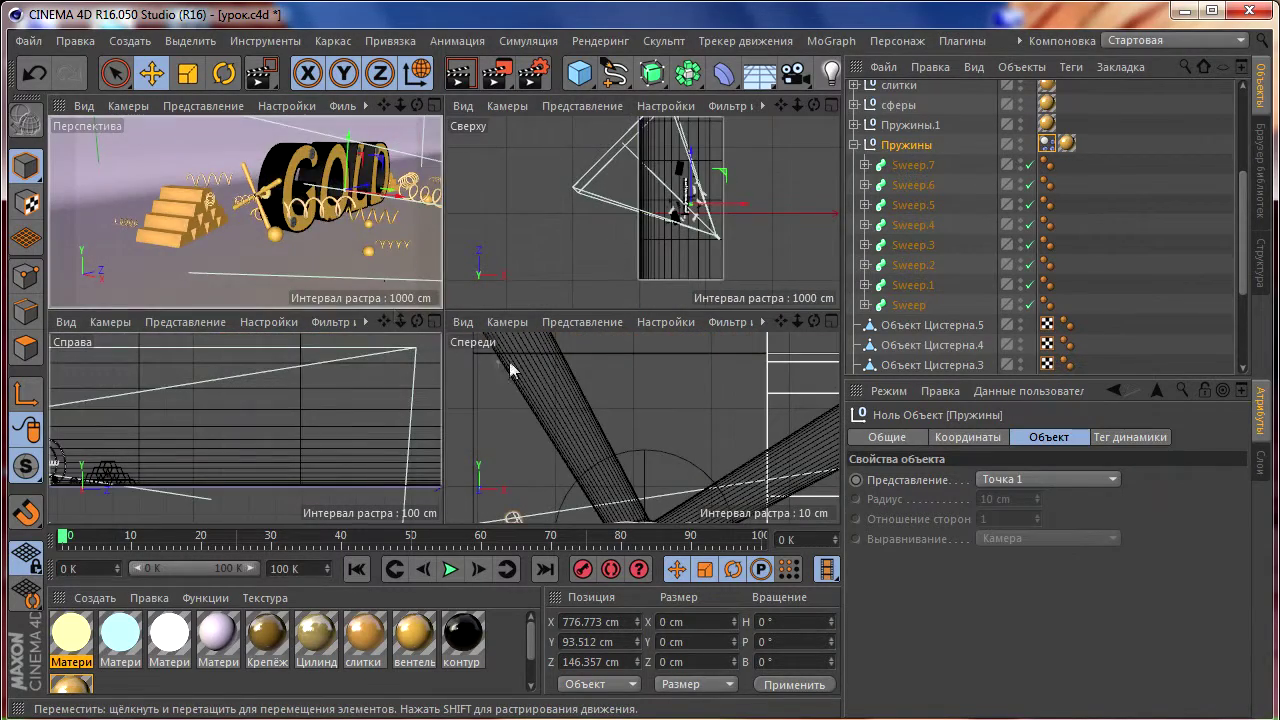
middle_click(427, 396)
scroll(528, 332, up, 5)
alt+middle_drag(145, 358, 373, 287)
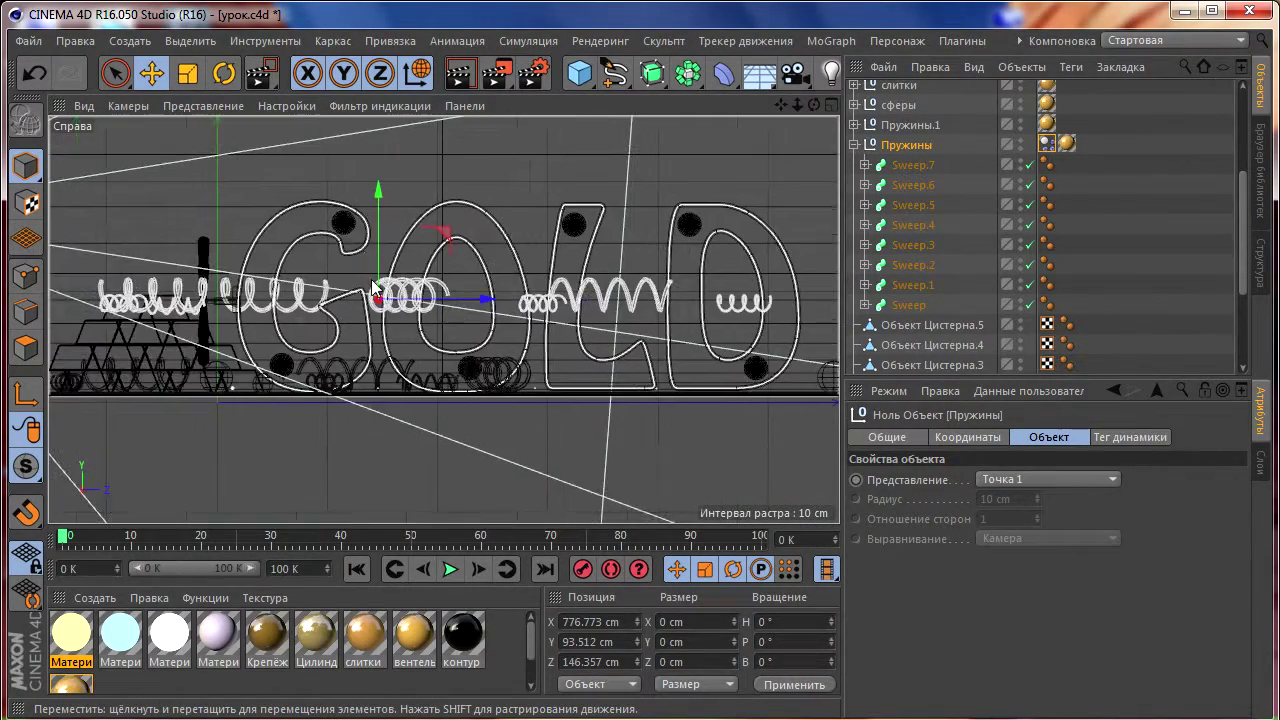
scroll(398, 256, up, 3)
drag(369, 258, 362, 392)
middle_click(470, 370)
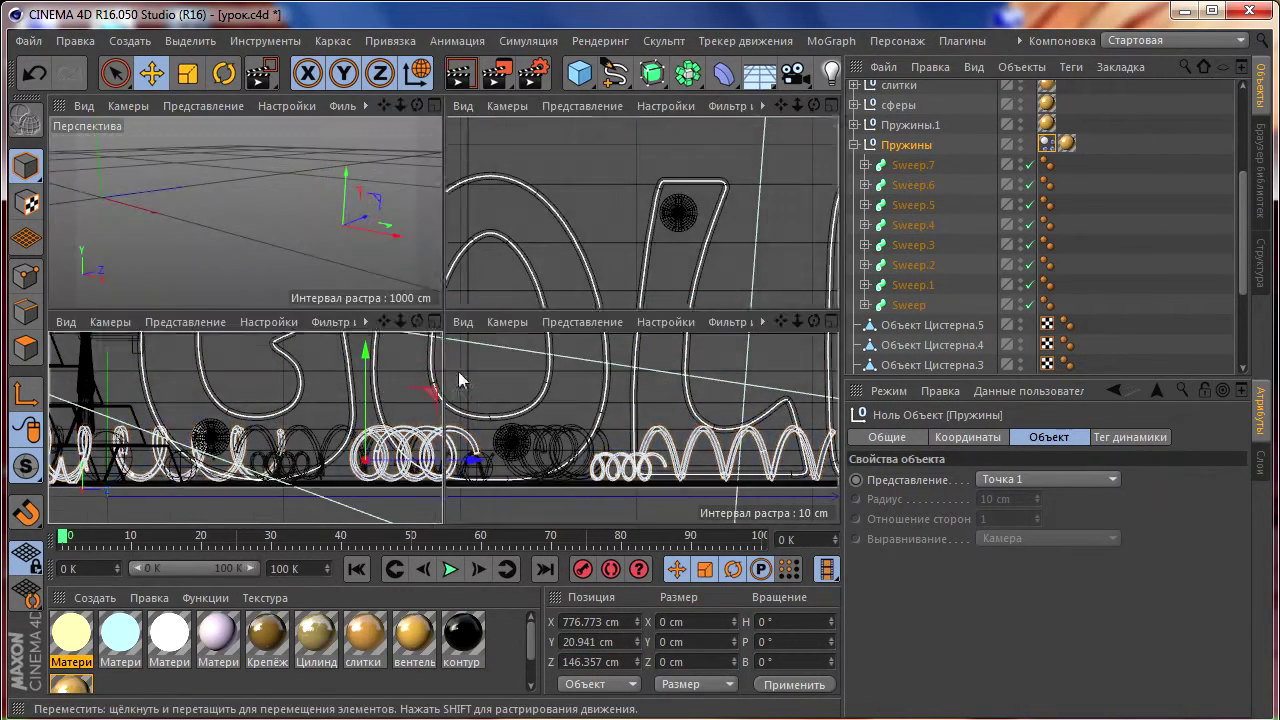
middle_click(288, 242)
click(880, 168)
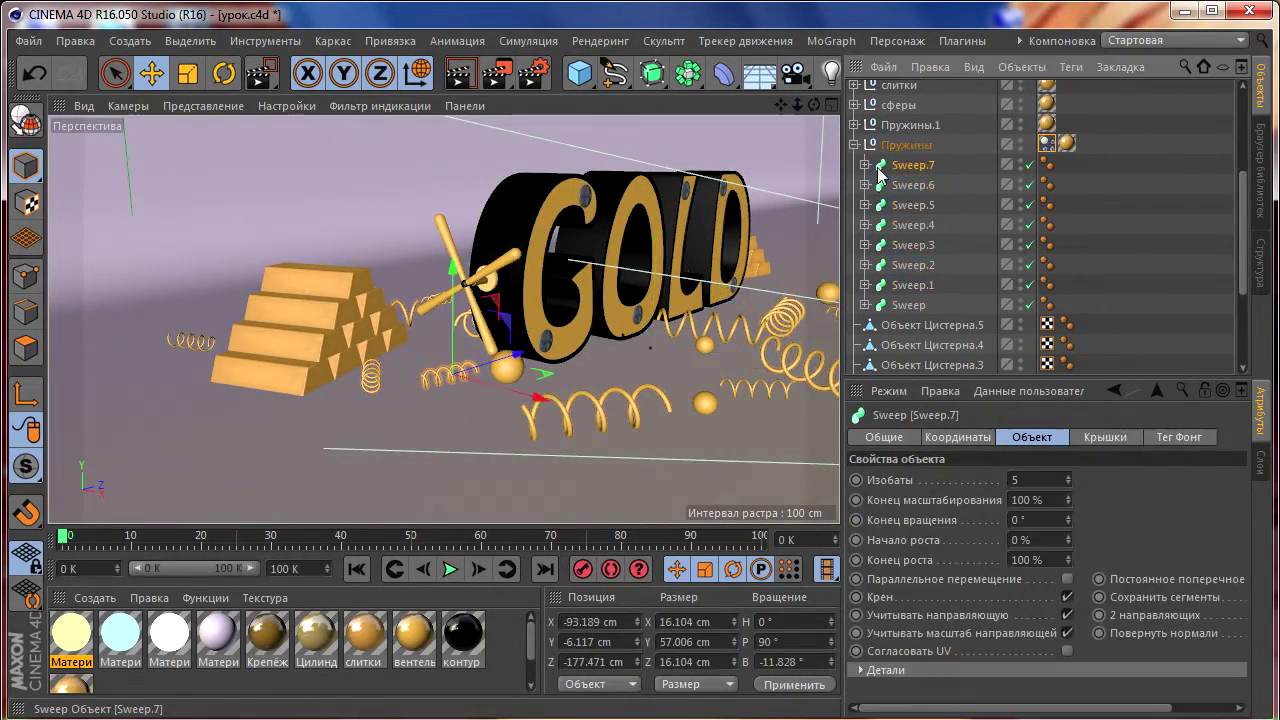
Move the dynamics tag from Пружины onto Sweep.7 and test the simulation.
drag(1047, 143, 1067, 163)
scroll(440, 375, up, 3)
scroll(440, 375, up, 2)
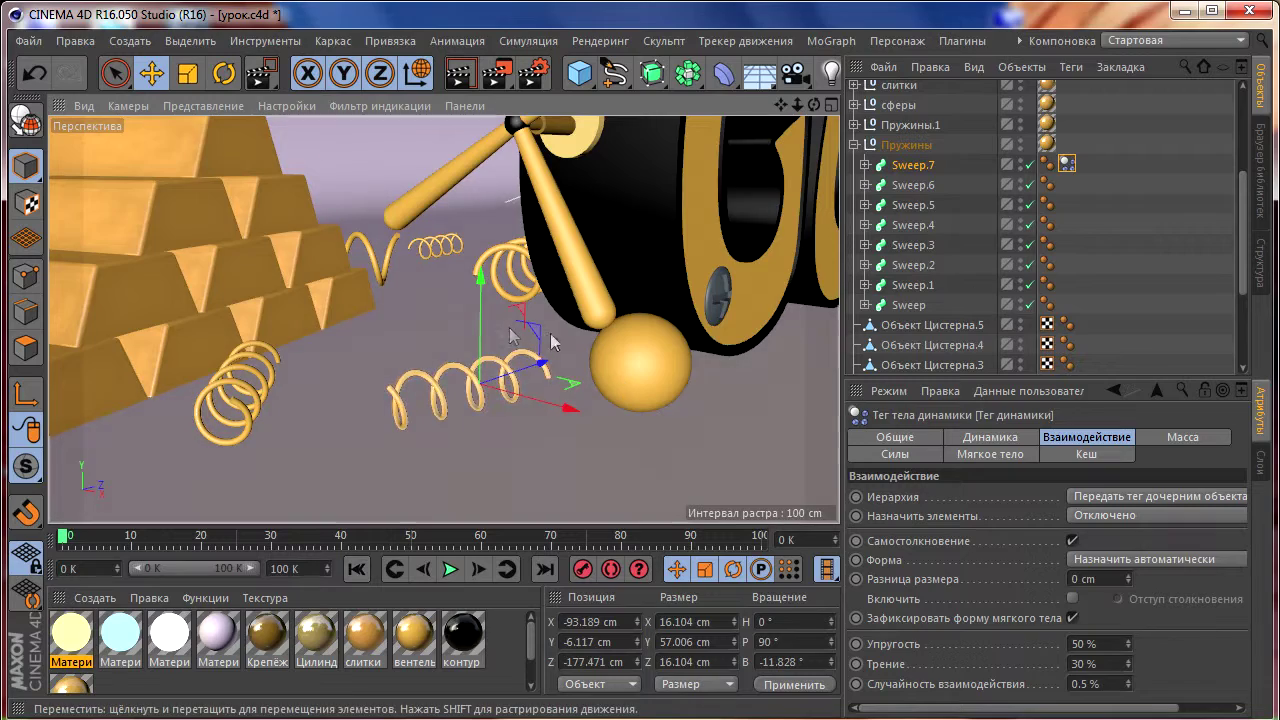
alt+drag(523, 438, 515, 320)
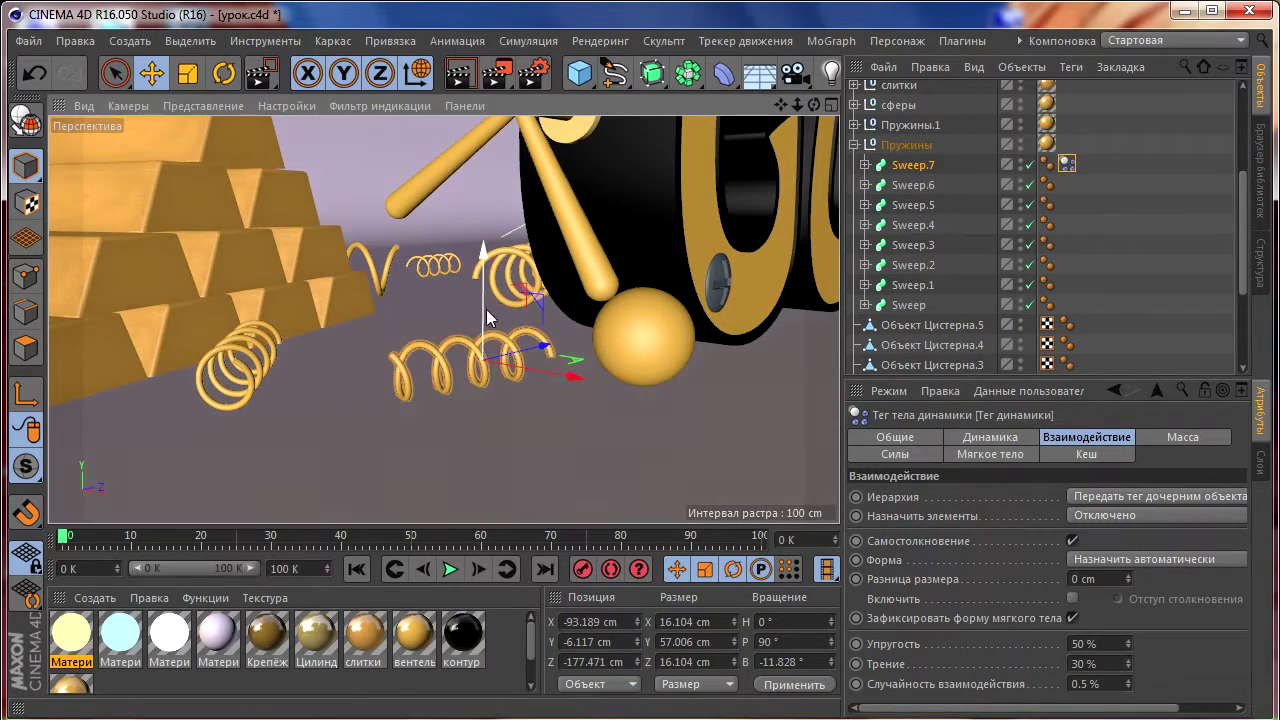
click(451, 571)
click(451, 571)
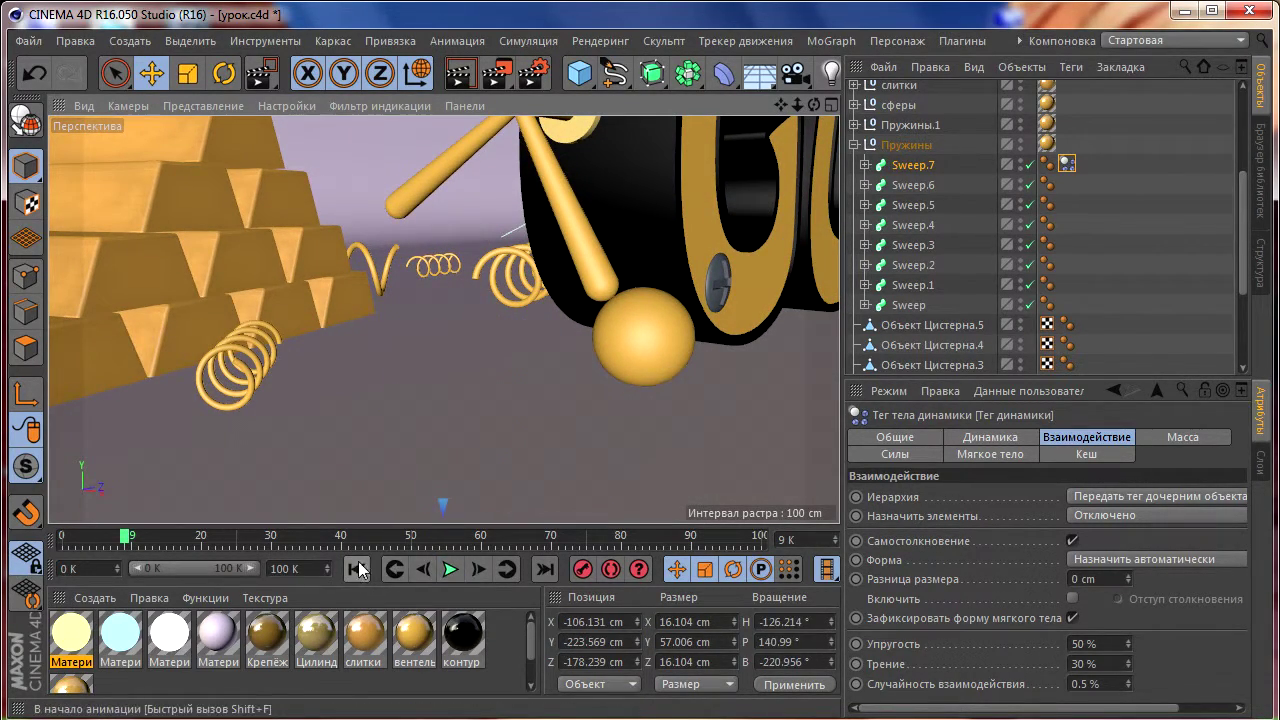
click(356, 569)
Set Sweep.7's Иерархия to Форма взаимодействия, test playback, and select Sweep.7.
click(1139, 497)
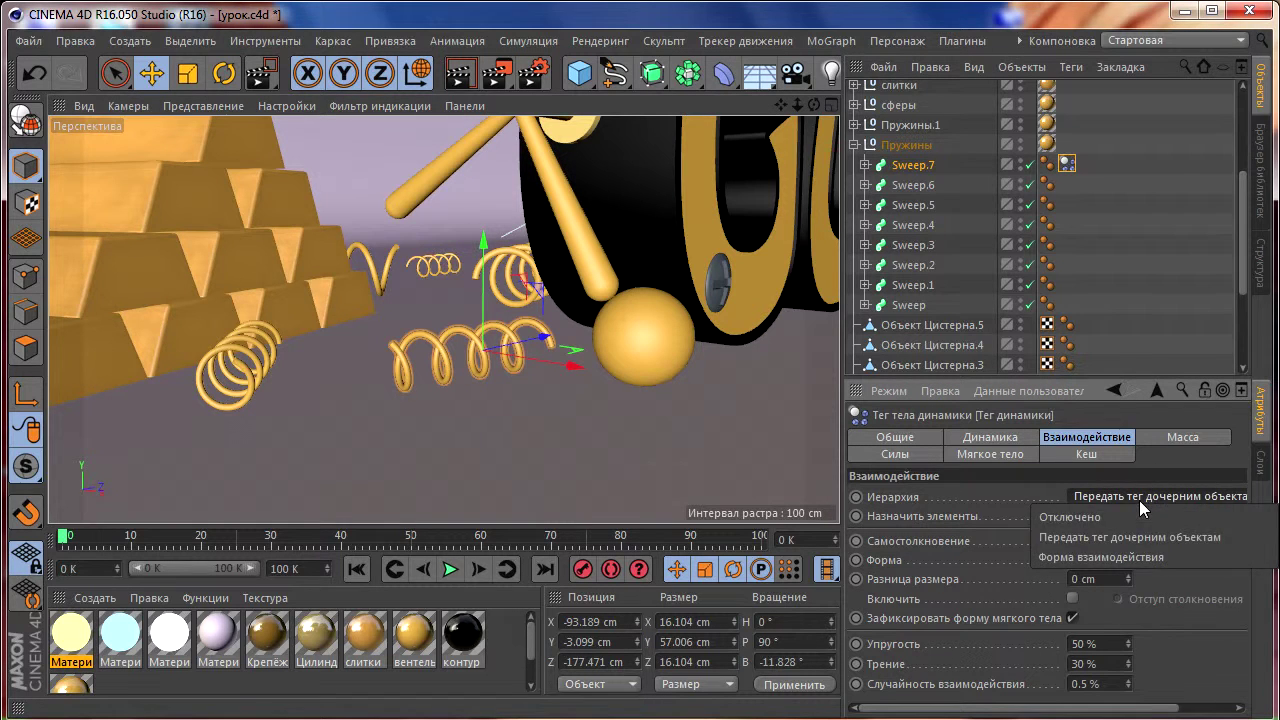
click(1076, 557)
click(451, 569)
click(451, 569)
click(356, 569)
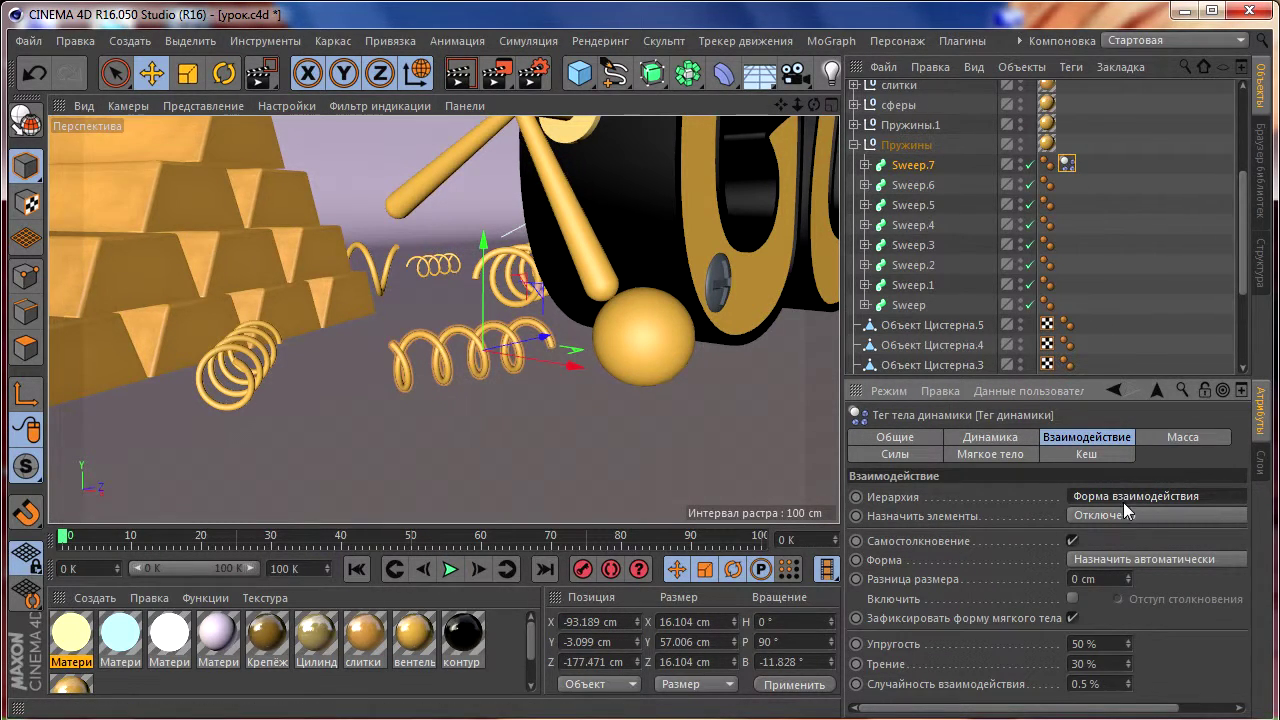
click(865, 165)
click(895, 167)
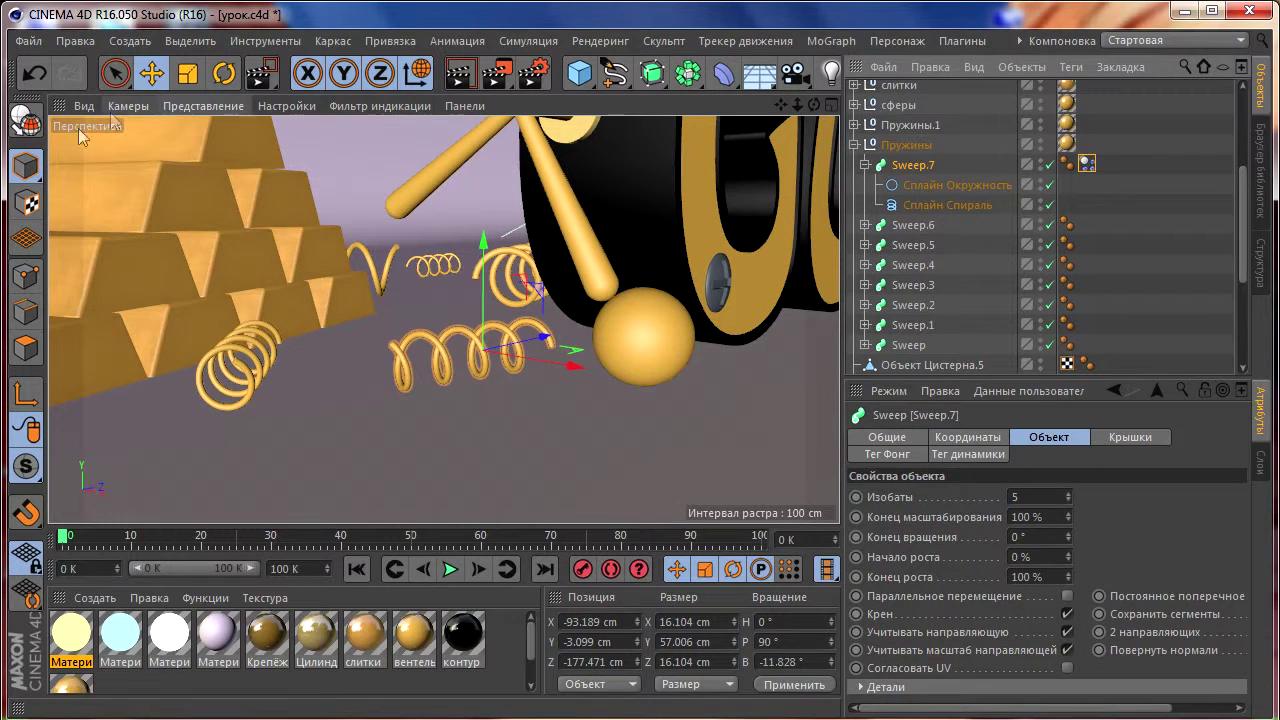
Make Sweep.7 editable, delete Шапка 1 and Шапка 2, and show its dynamics tag.
click(25, 125)
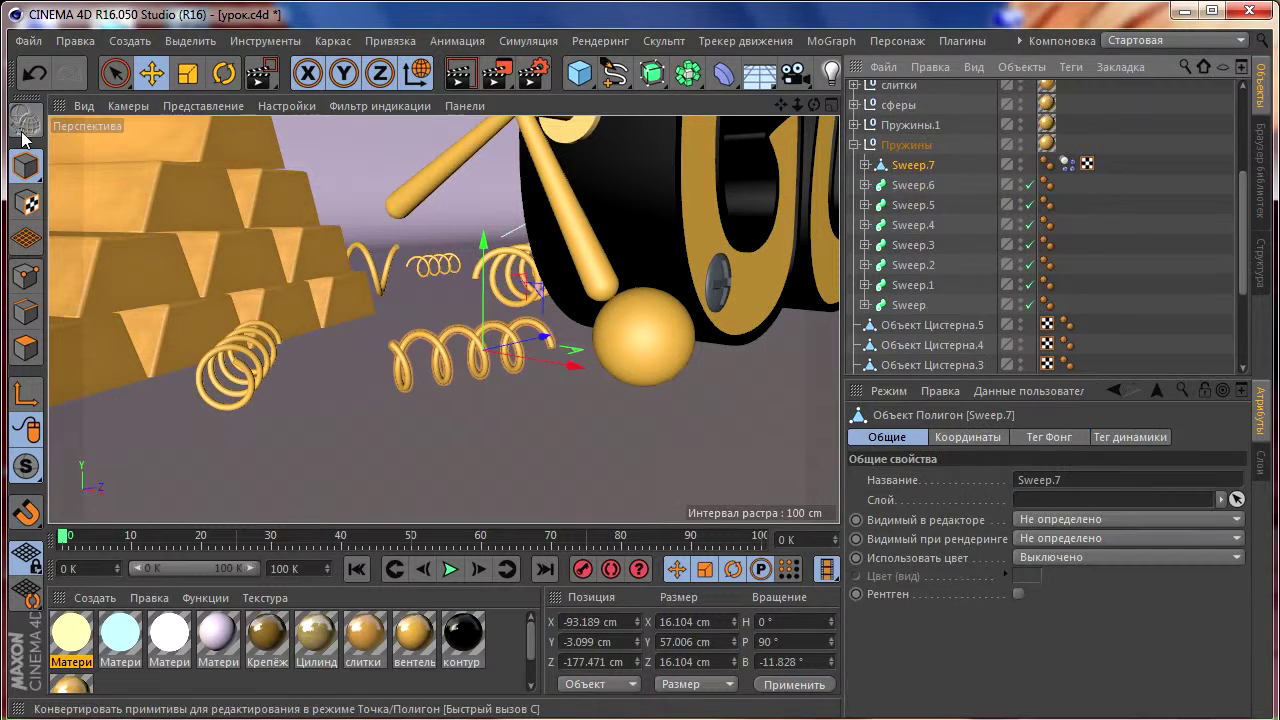
click(865, 165)
click(912, 185)
shift+click(913, 205)
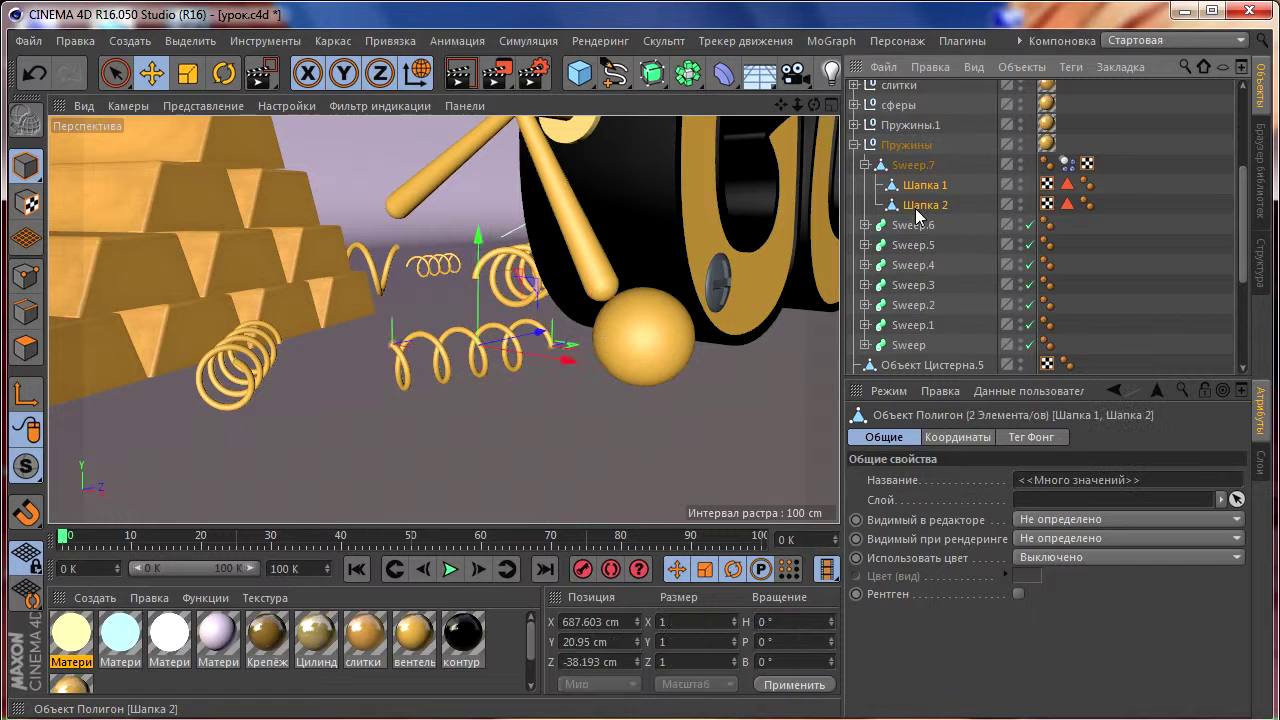
key(Delete)
click(925, 170)
click(1067, 165)
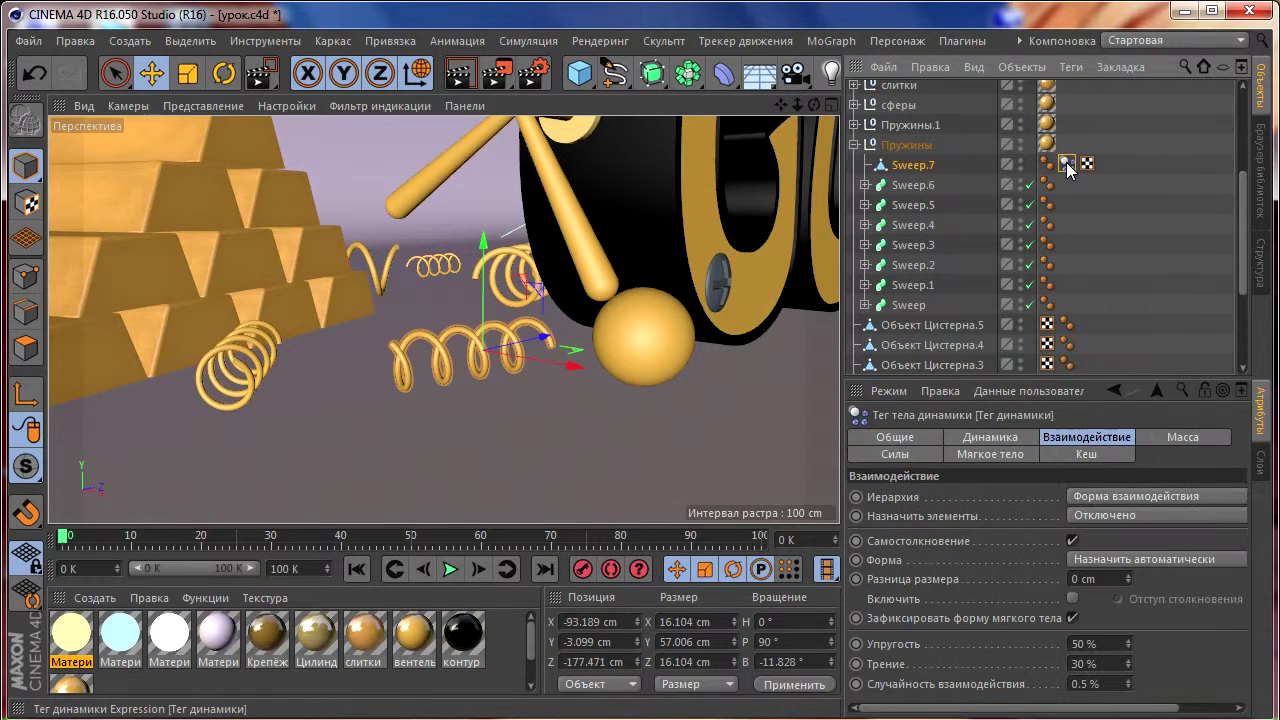
Set Иерархия to Передать тег дочерним объектам and test the simulation.
click(450, 569)
click(356, 569)
click(1102, 495)
click(1084, 535)
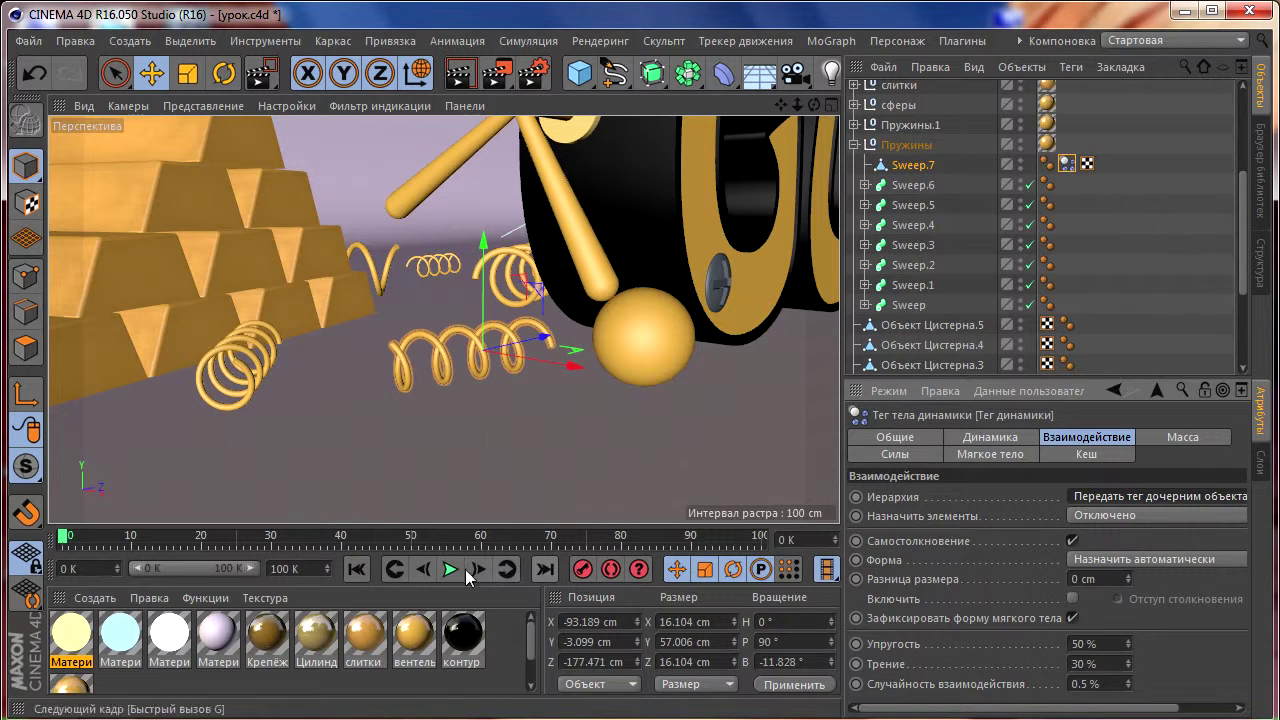
click(450, 569)
click(450, 569)
click(357, 569)
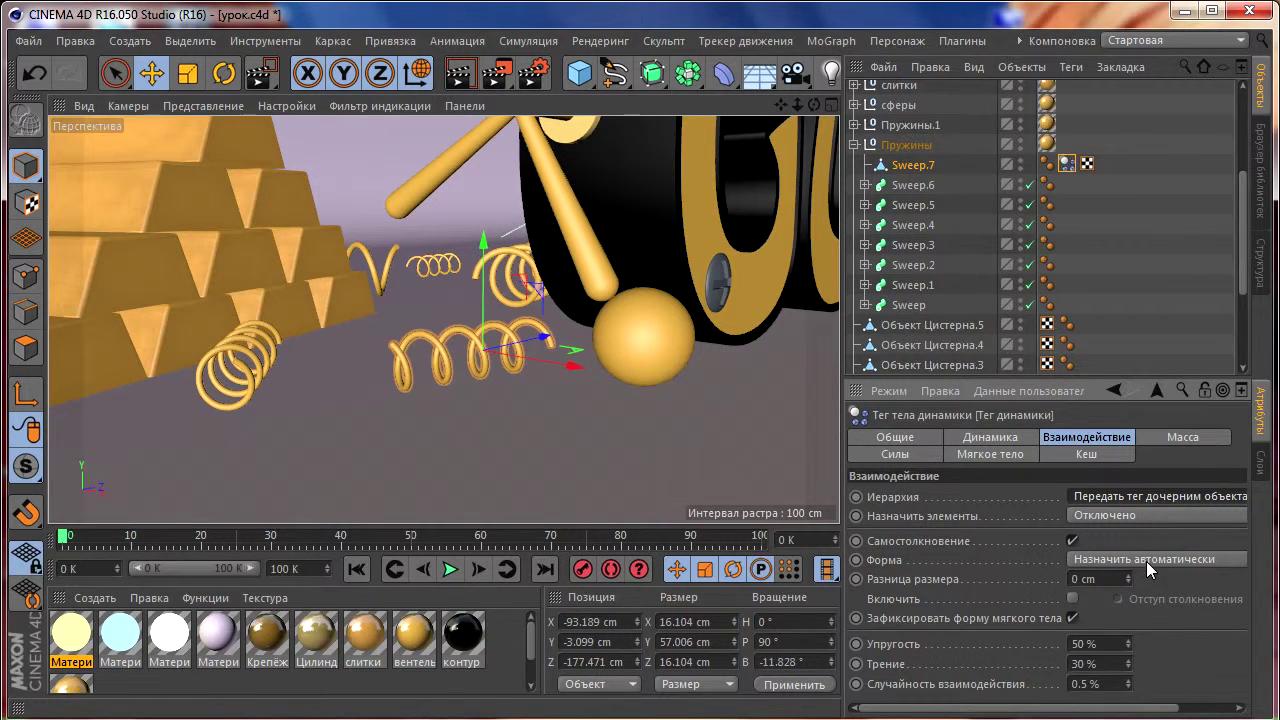
Set Назначить элементы to Все, keeping the collision shape unchanged, and test playback.
click(1123, 550)
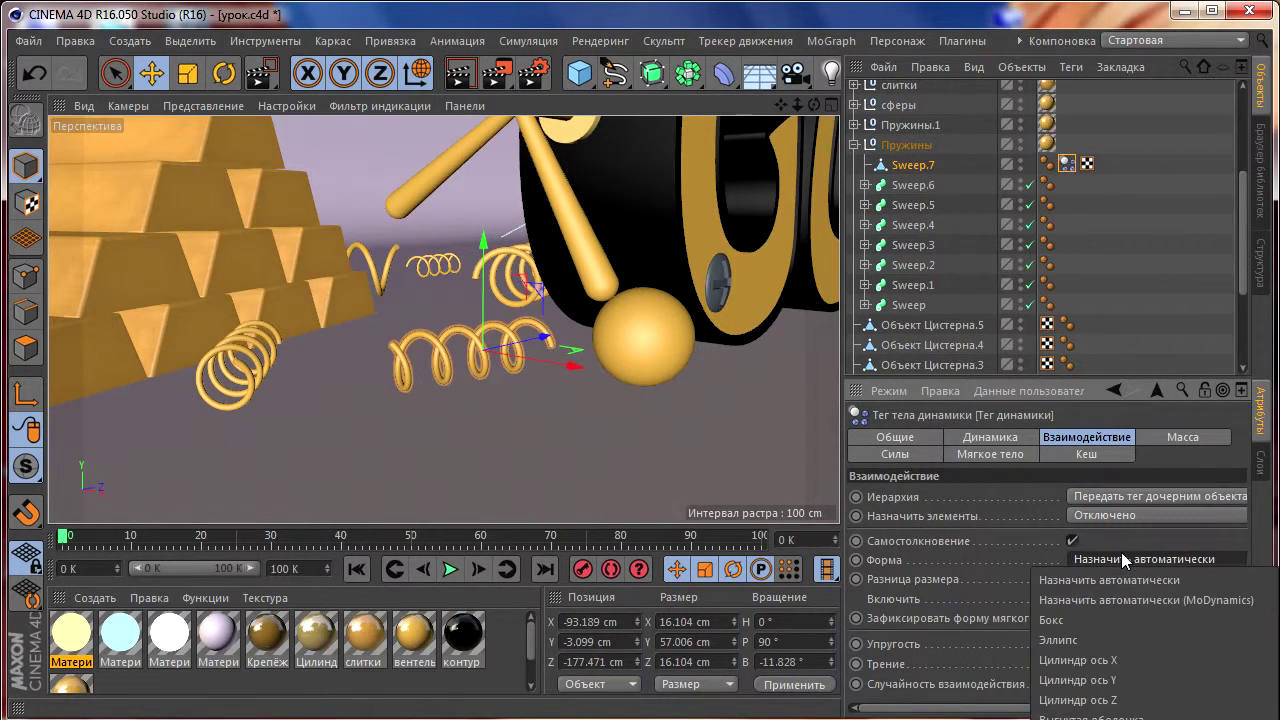
click(1121, 552)
click(1116, 516)
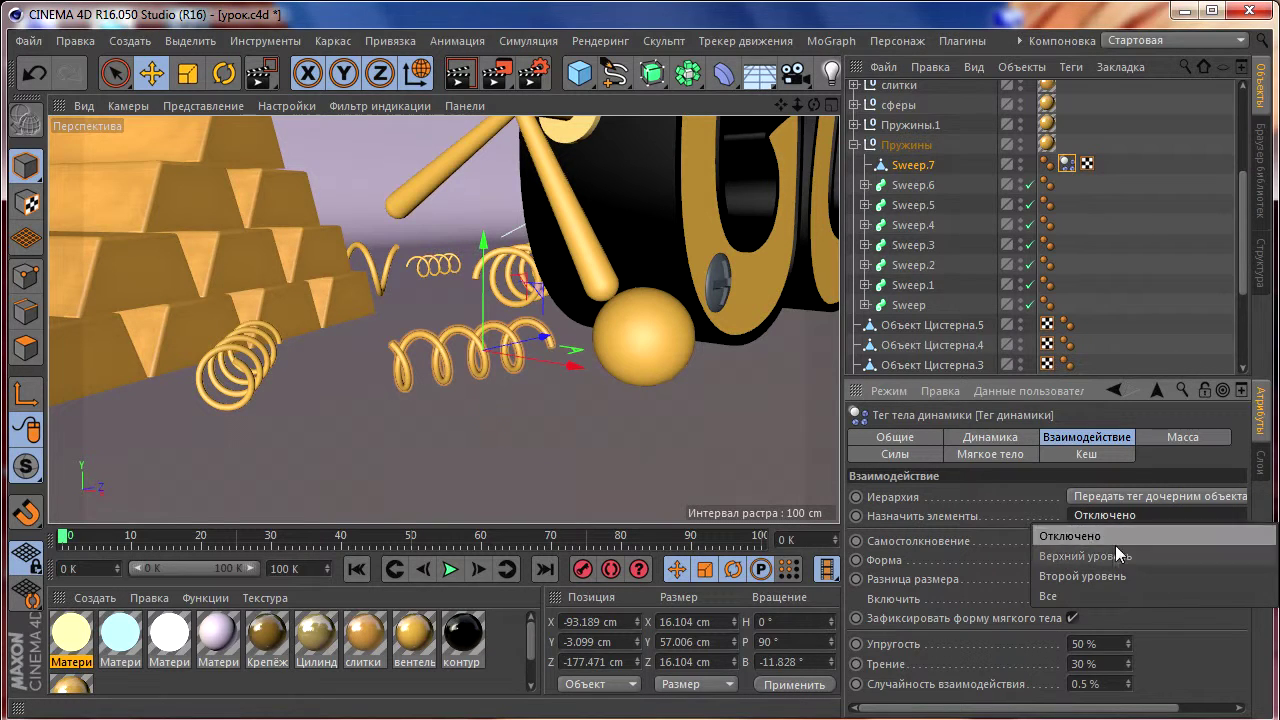
click(1067, 597)
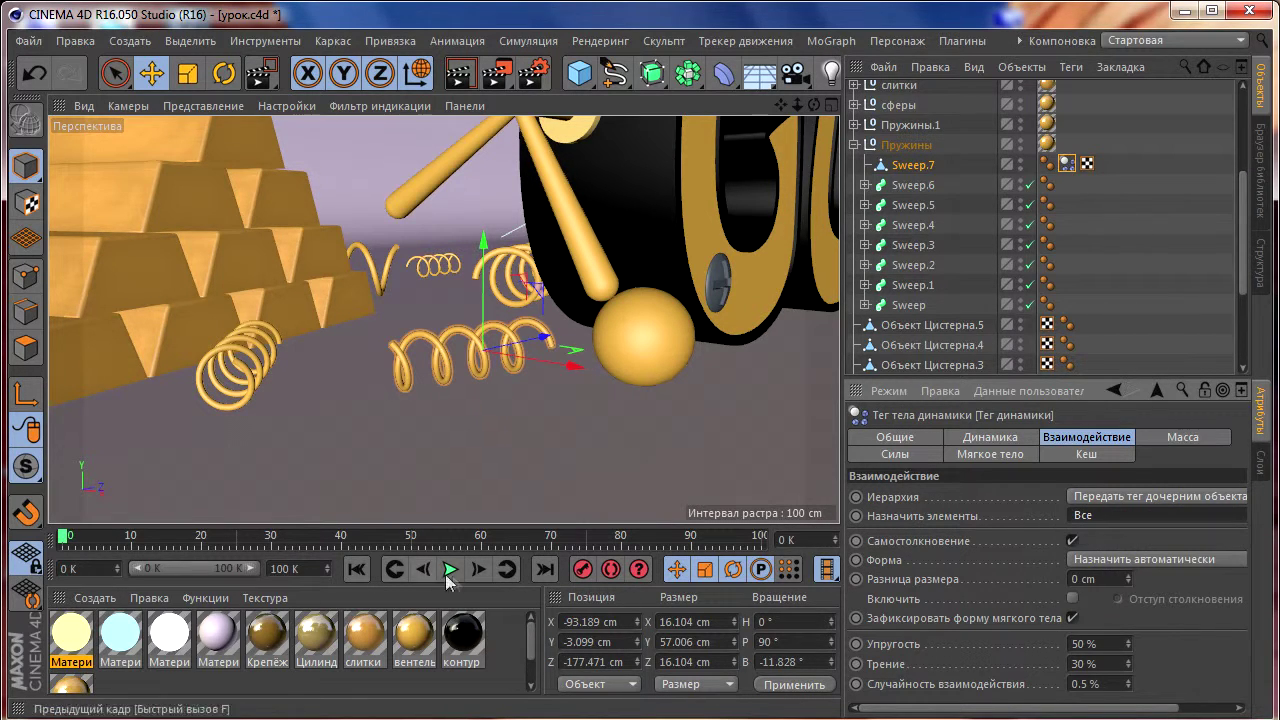
click(449, 570)
click(357, 569)
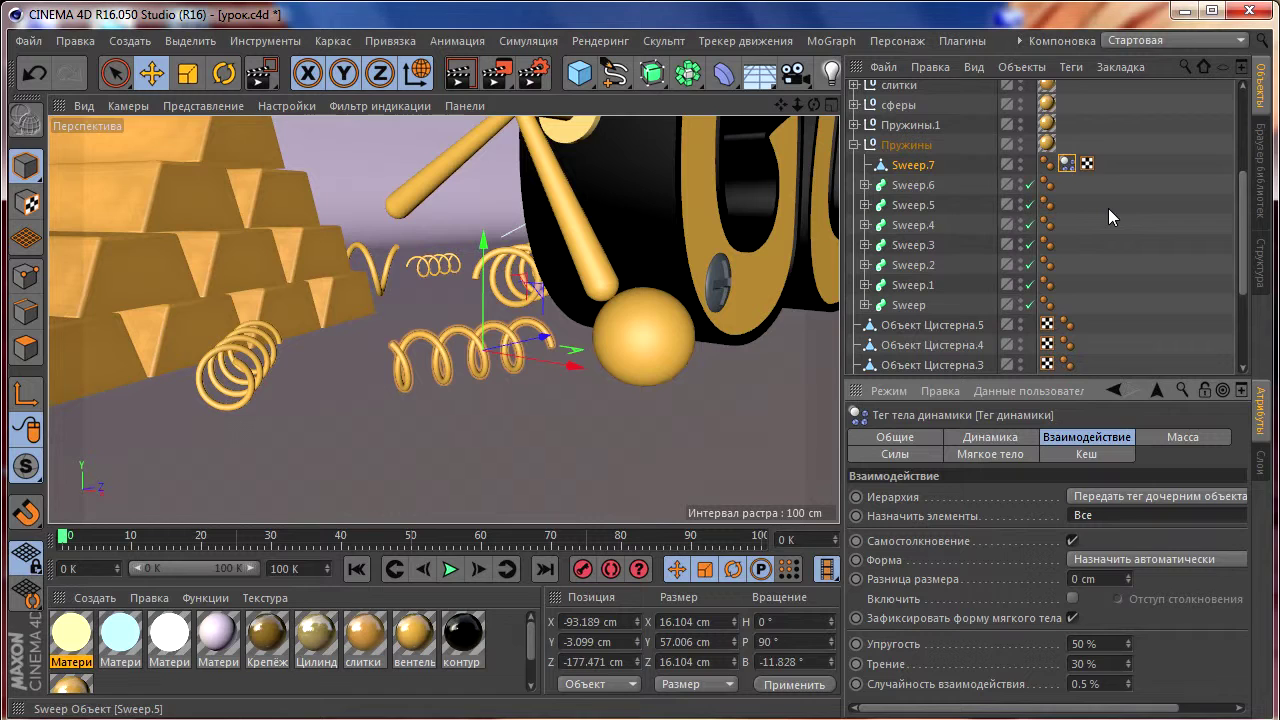
scroll(1090, 300, down, 4)
Inspect the Лофт object's dynamics tag settings, leaving its hierarchy option at Отключено.
click(1107, 363)
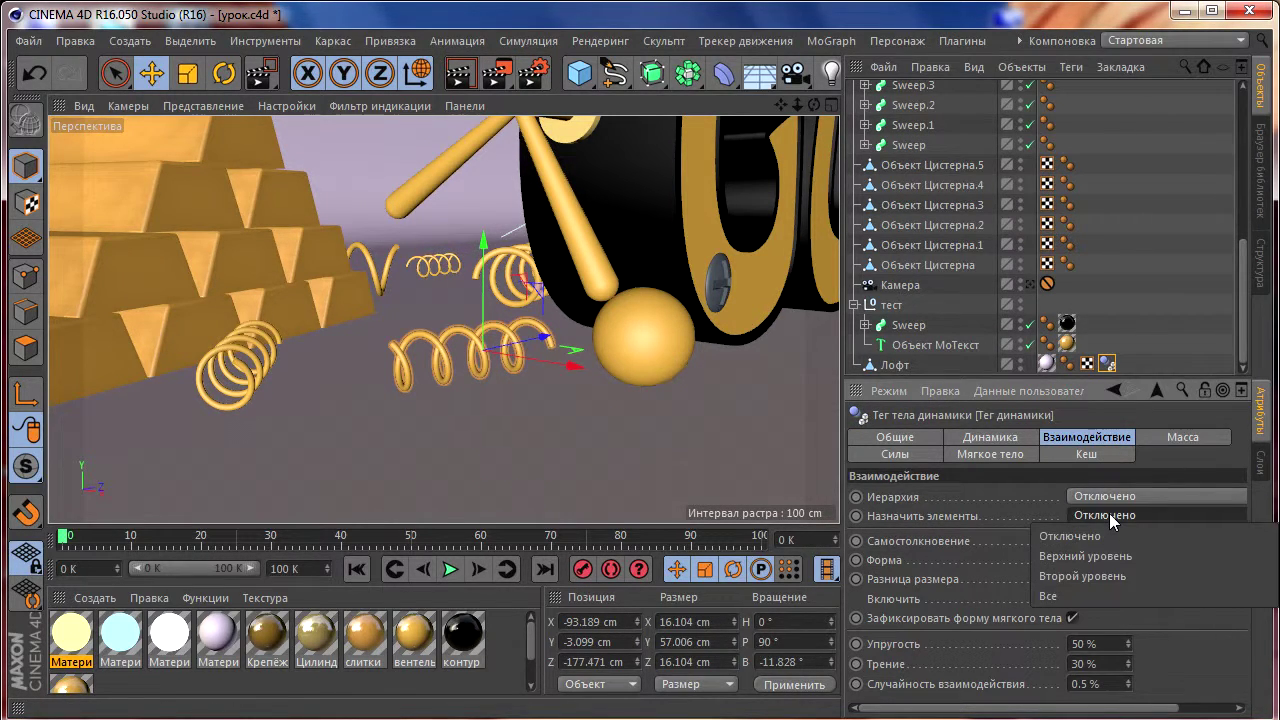
click(1107, 493)
click(1107, 490)
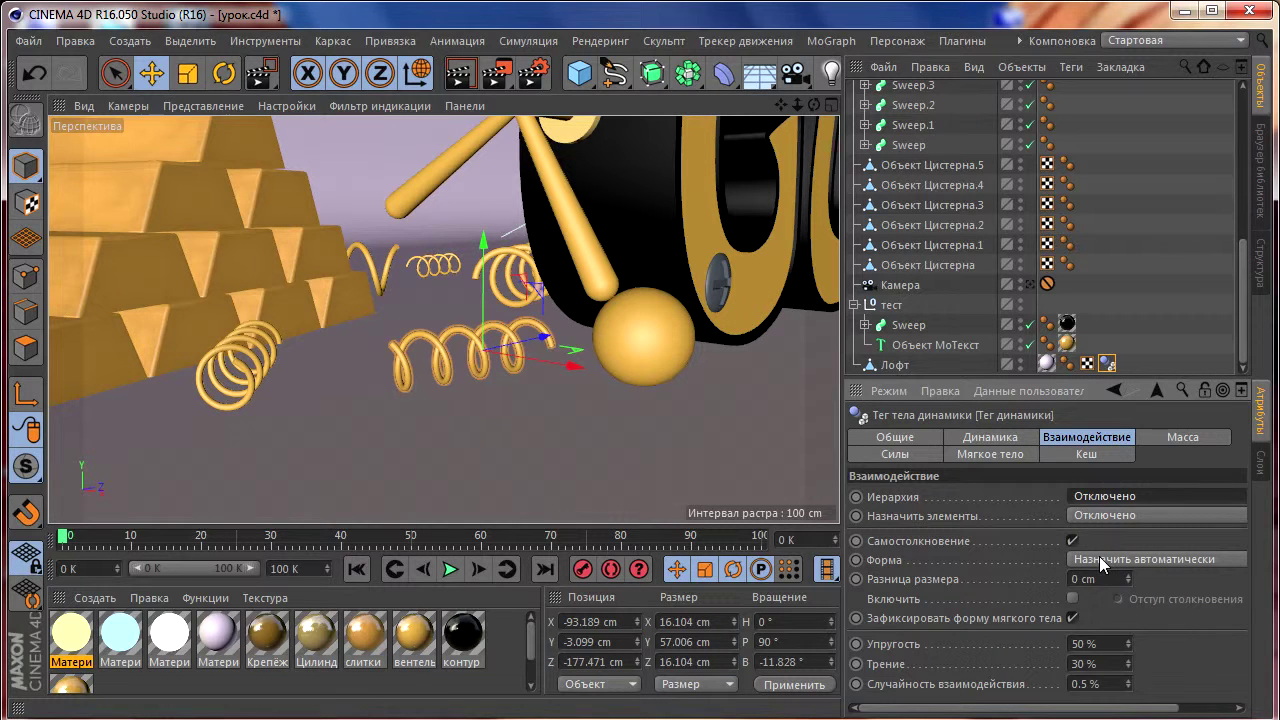
click(1151, 436)
click(1110, 438)
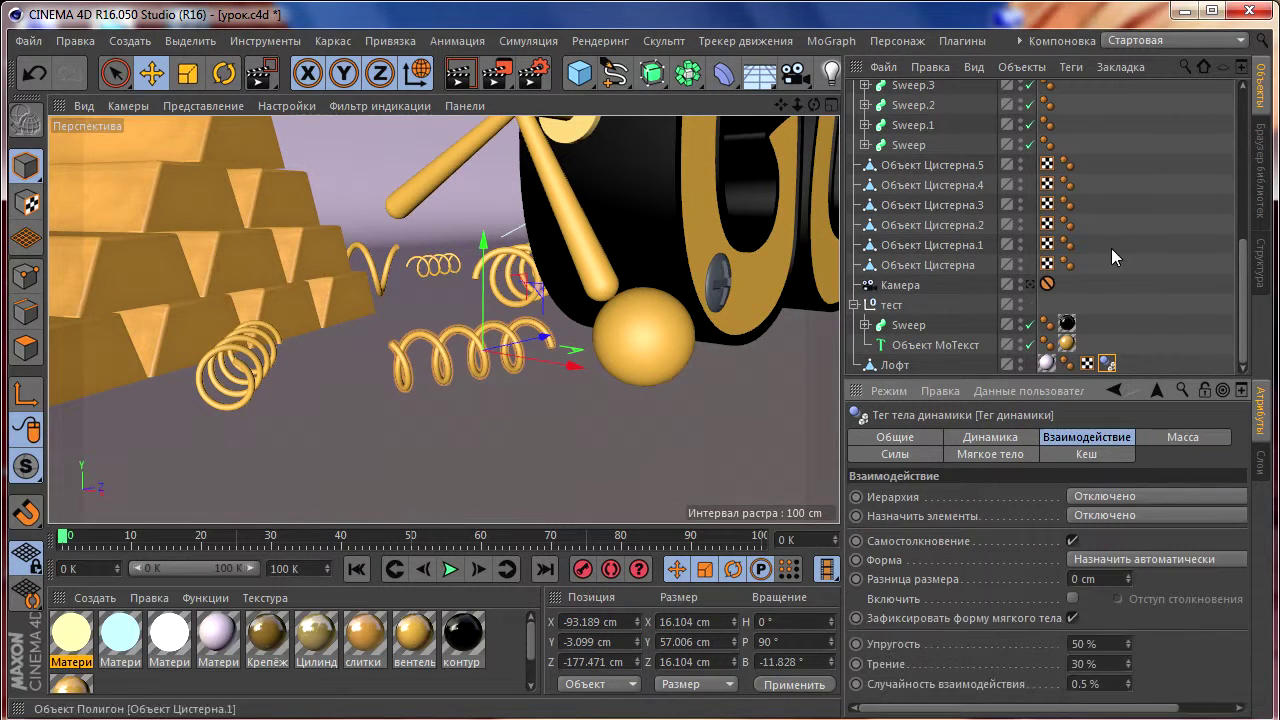
scroll(1111, 260, up, 5)
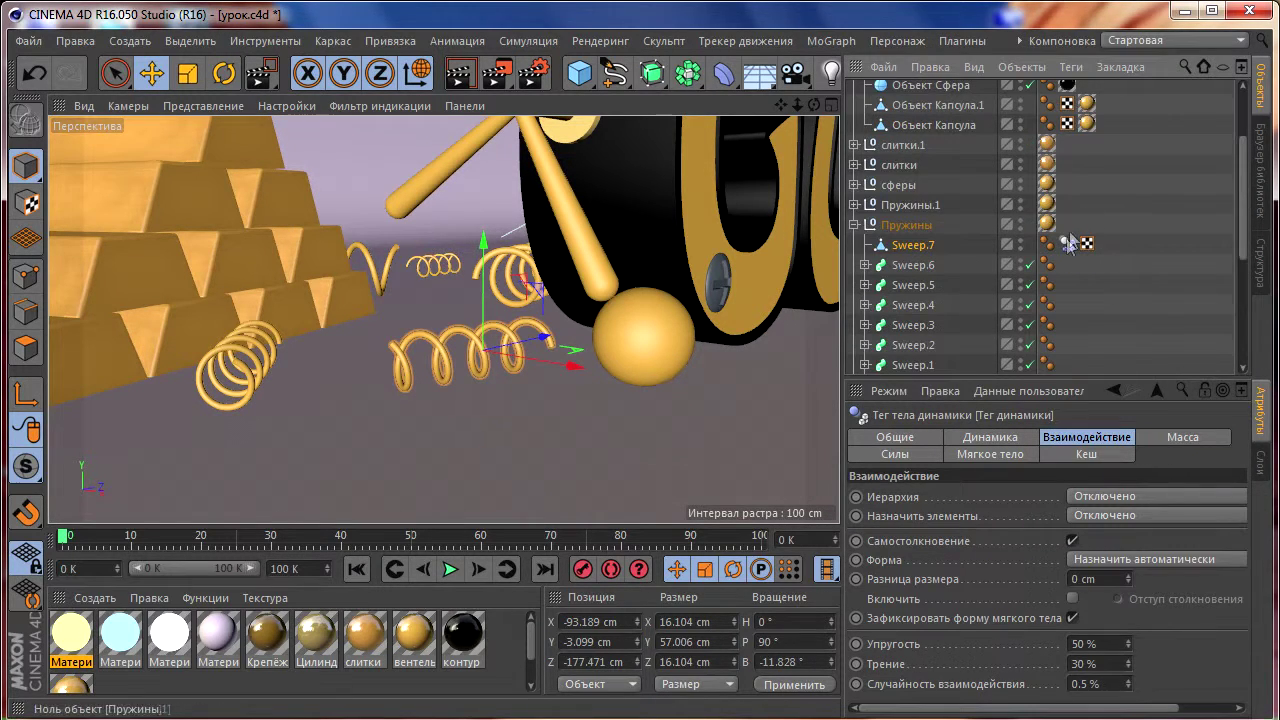
click(1152, 437)
click(1100, 437)
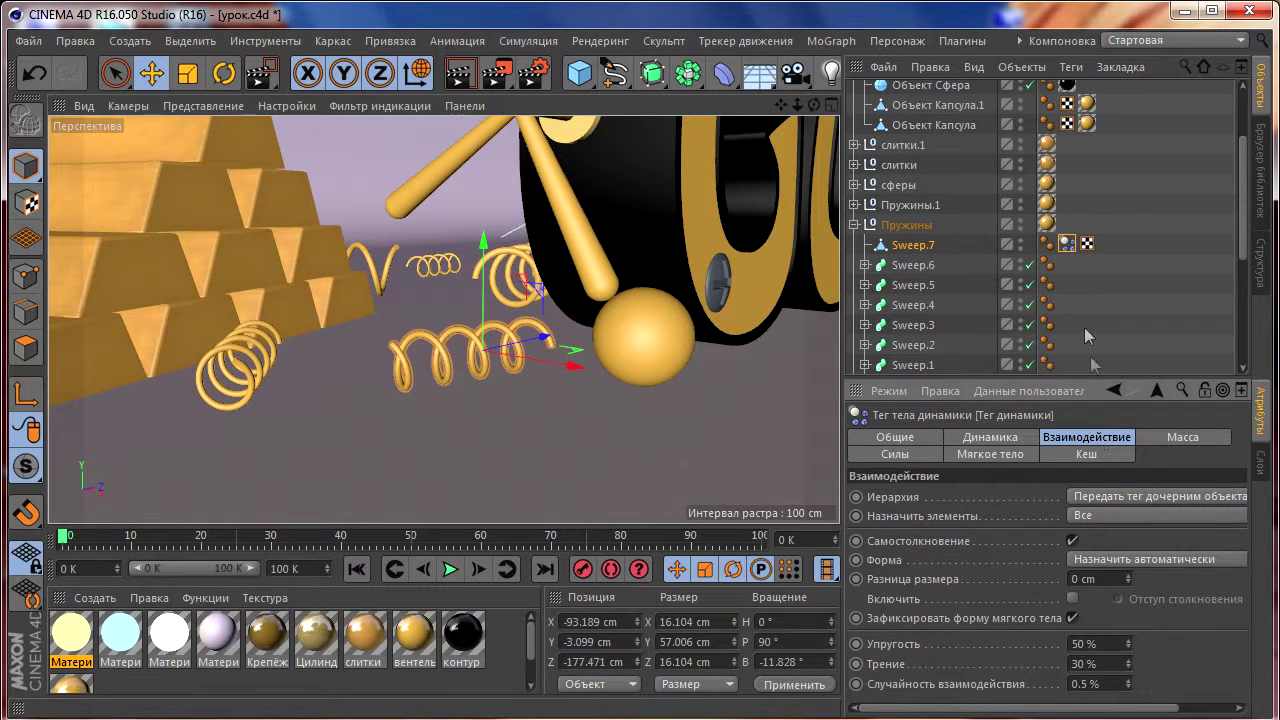
Undo twice to turn Sweep.7 back into a Sweep, then collapse and re-expand the Пружины group.
key(ctrl+z)
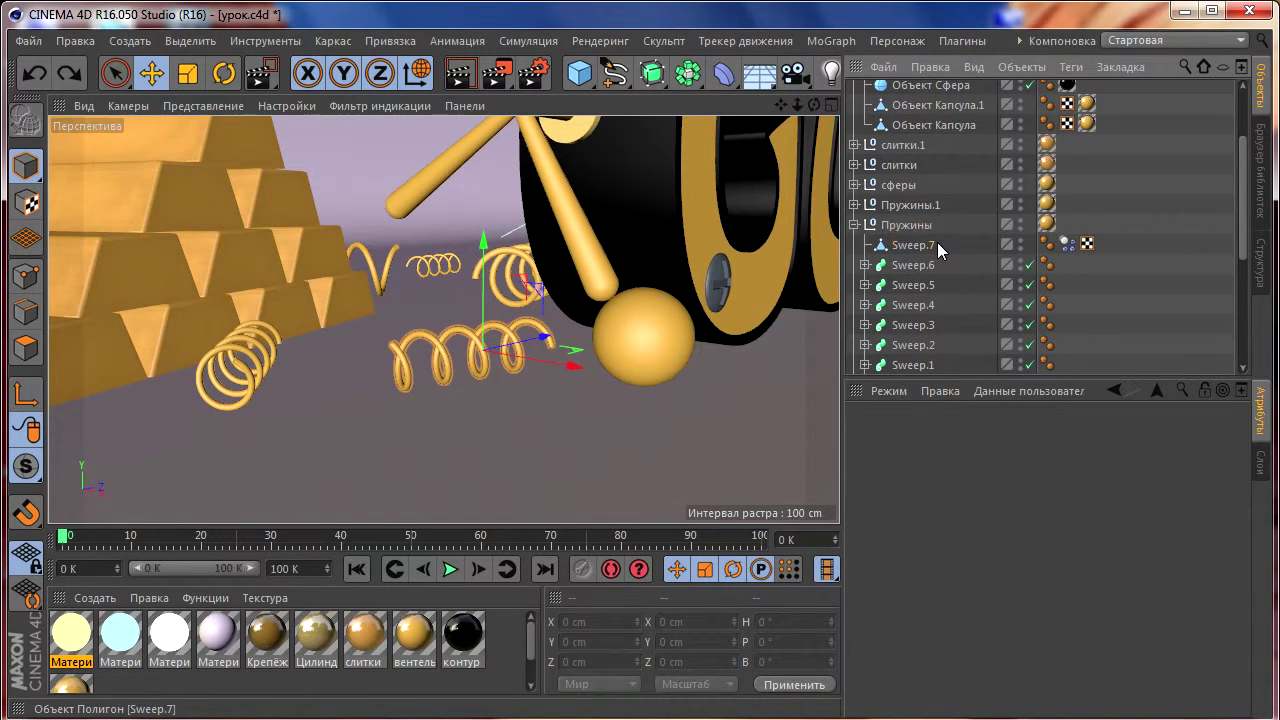
key(ctrl+z)
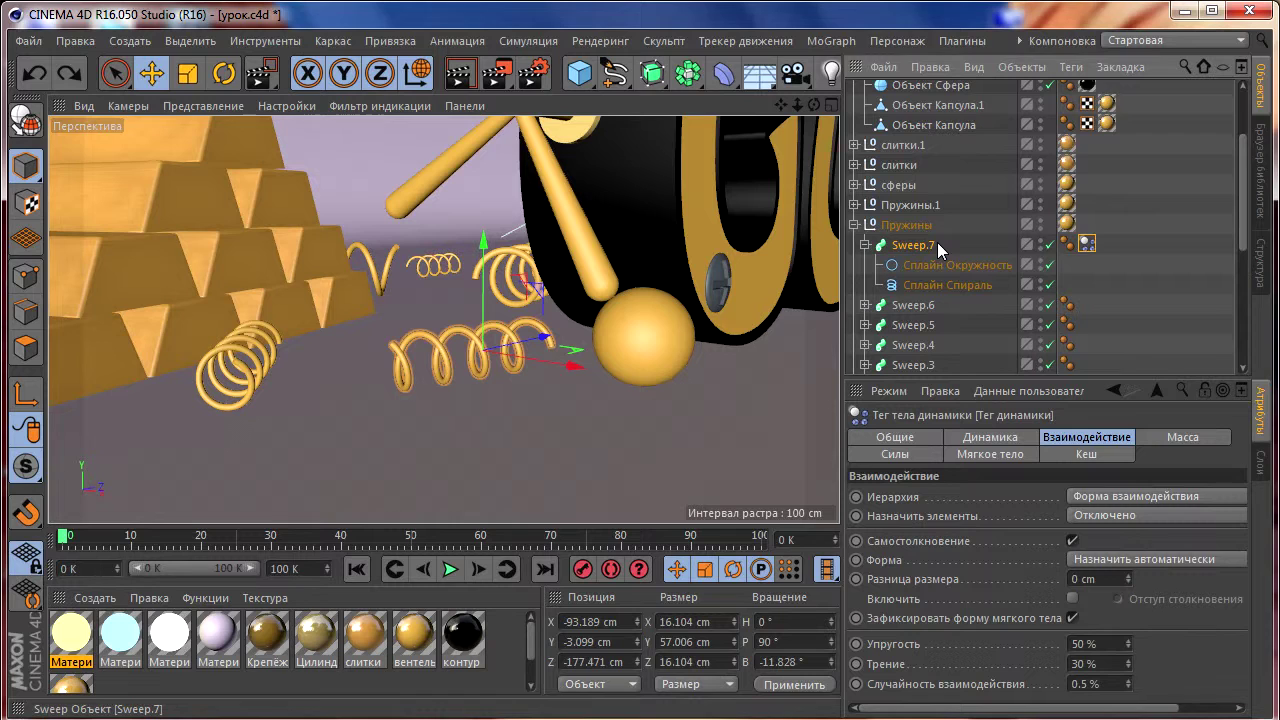
click(865, 245)
click(855, 224)
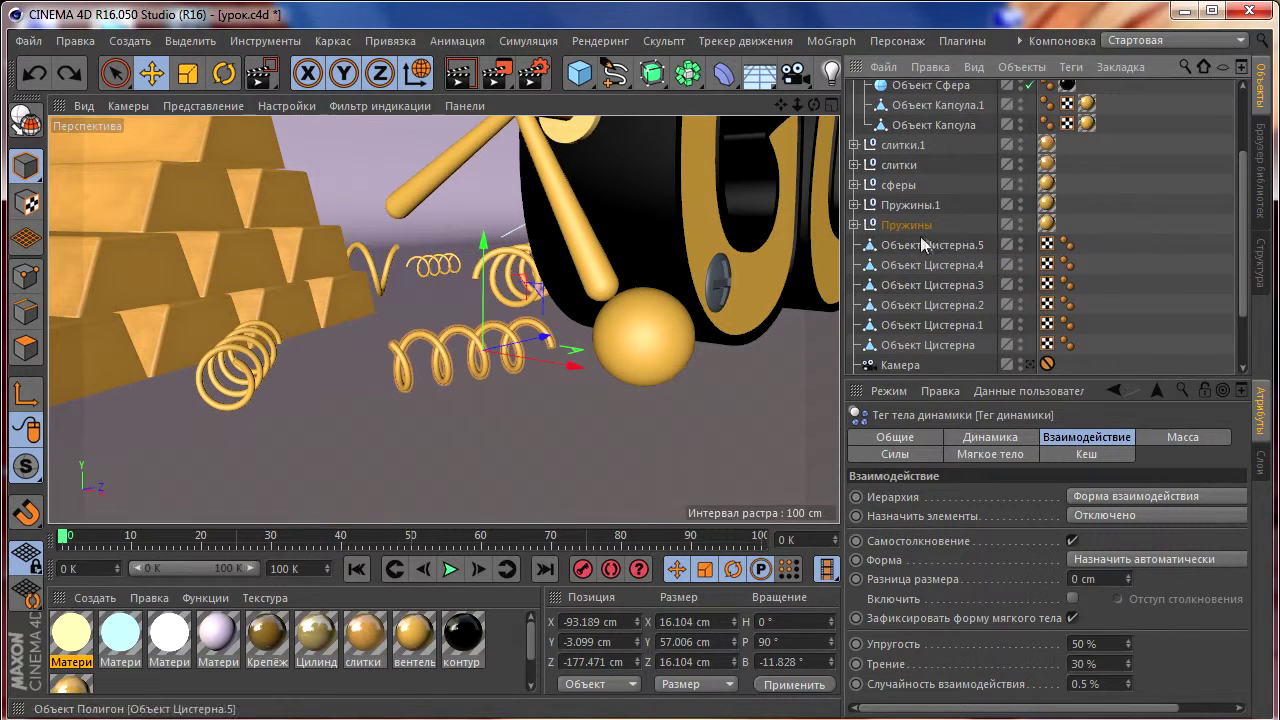
click(855, 225)
click(1092, 270)
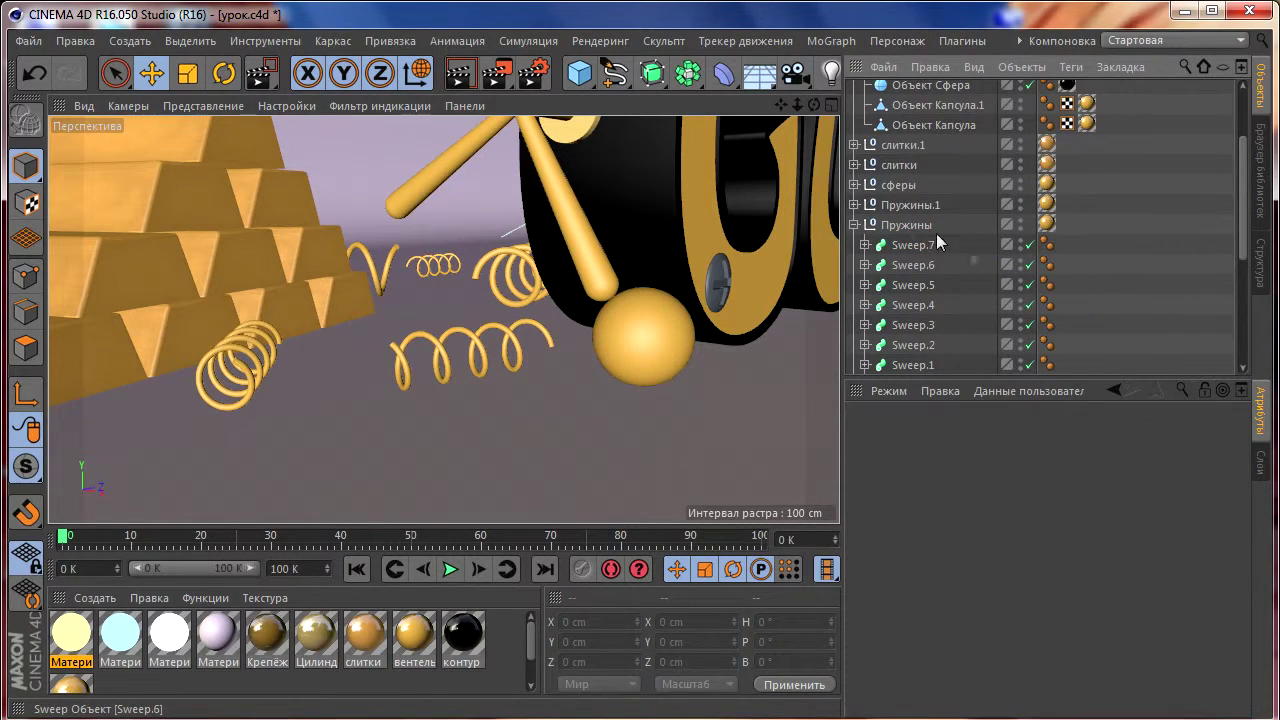
Select the spring Sweep.7 in the viewport and lower it to Y -5.653 cm.
click(855, 224)
mouse_move(470, 320)
alt+mouse_down()
mouse_move(397, 340)
mouse_move(447, 325)
alt+mouse_up()
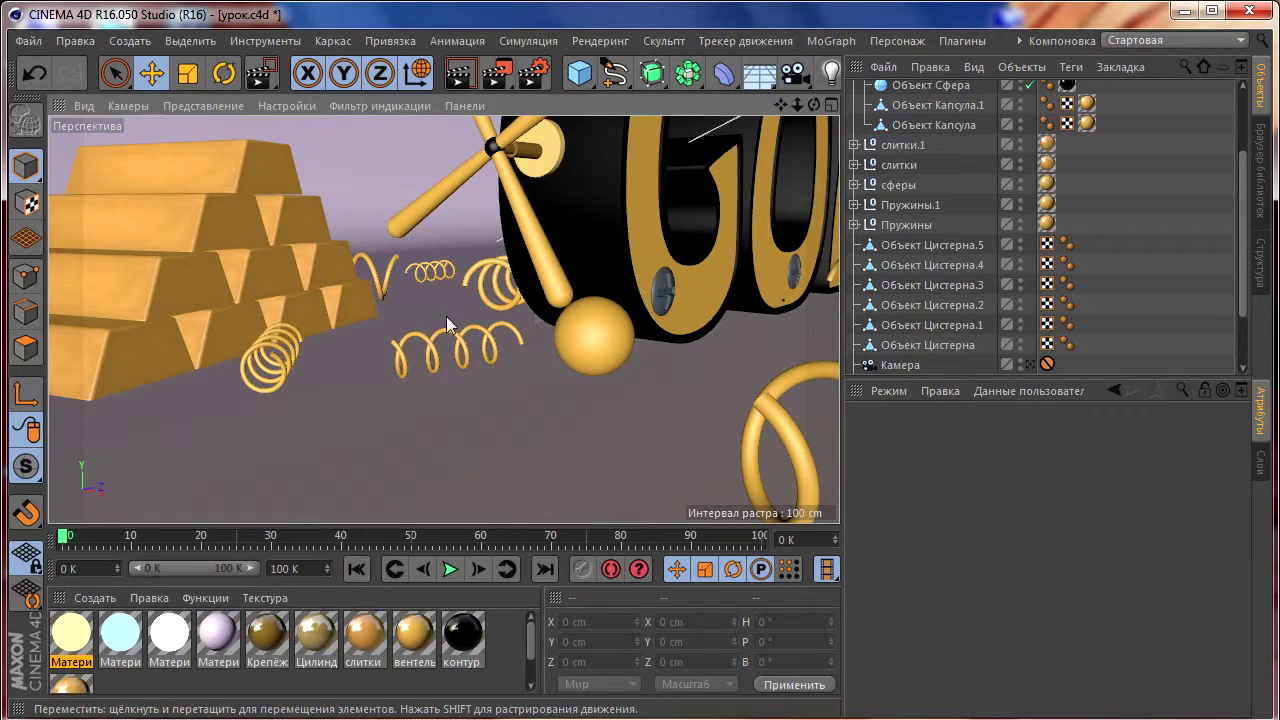
click(448, 340)
scroll(435, 343, up, 5)
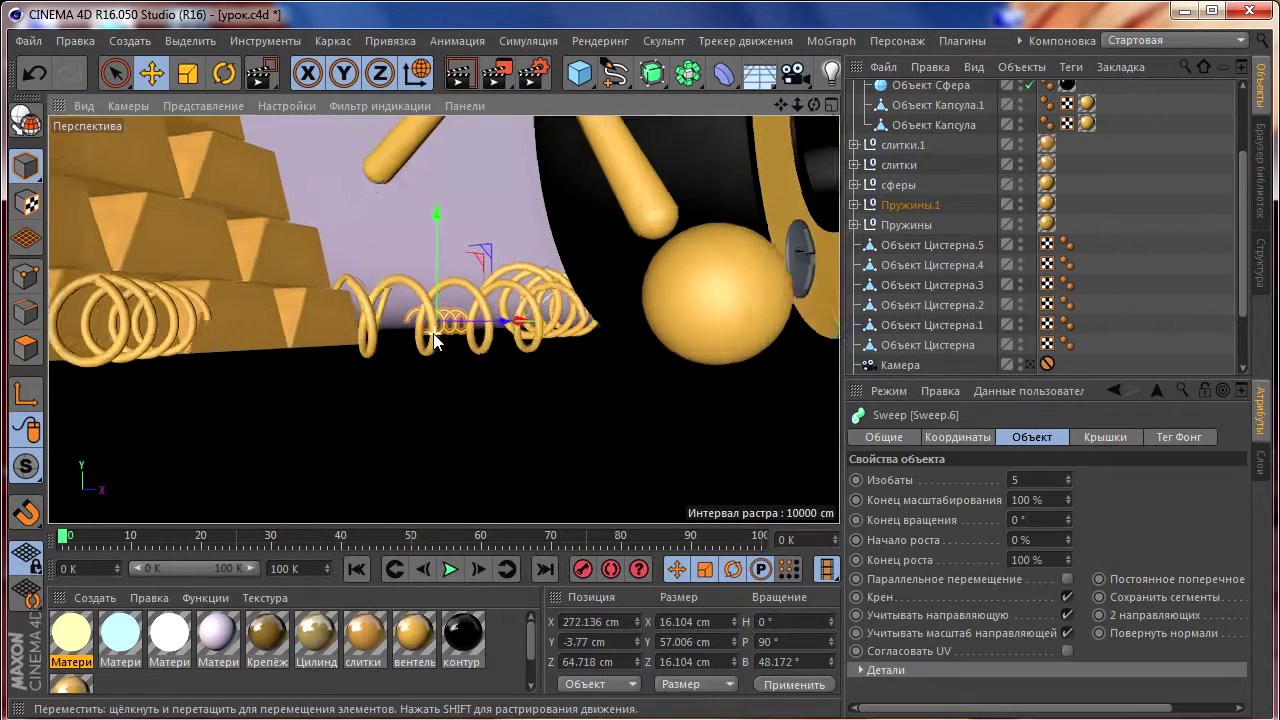
alt+drag(430, 345, 470, 300)
scroll(498, 249, up, 5)
scroll(498, 249, down, 5)
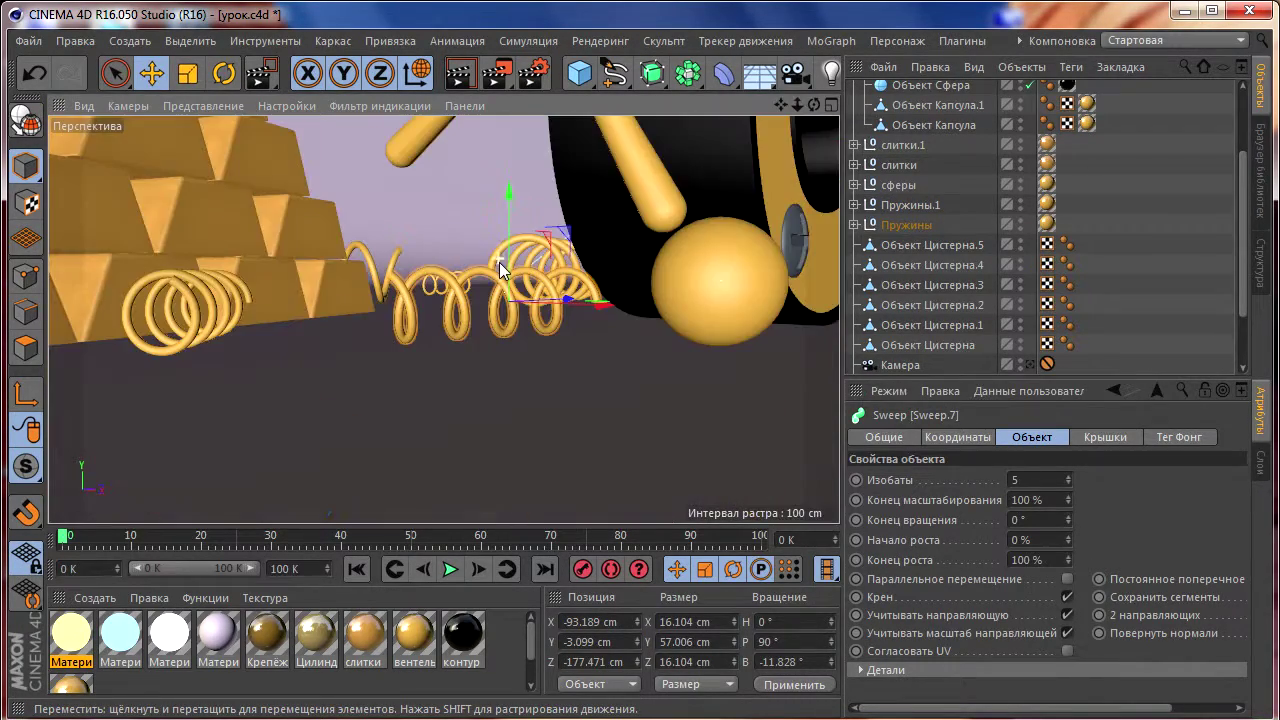
click(501, 262)
drag(513, 258, 508, 260)
Zoom out and back in to check the whole GOLD scene.
scroll(514, 306, down, 3)
scroll(509, 314, down, 2)
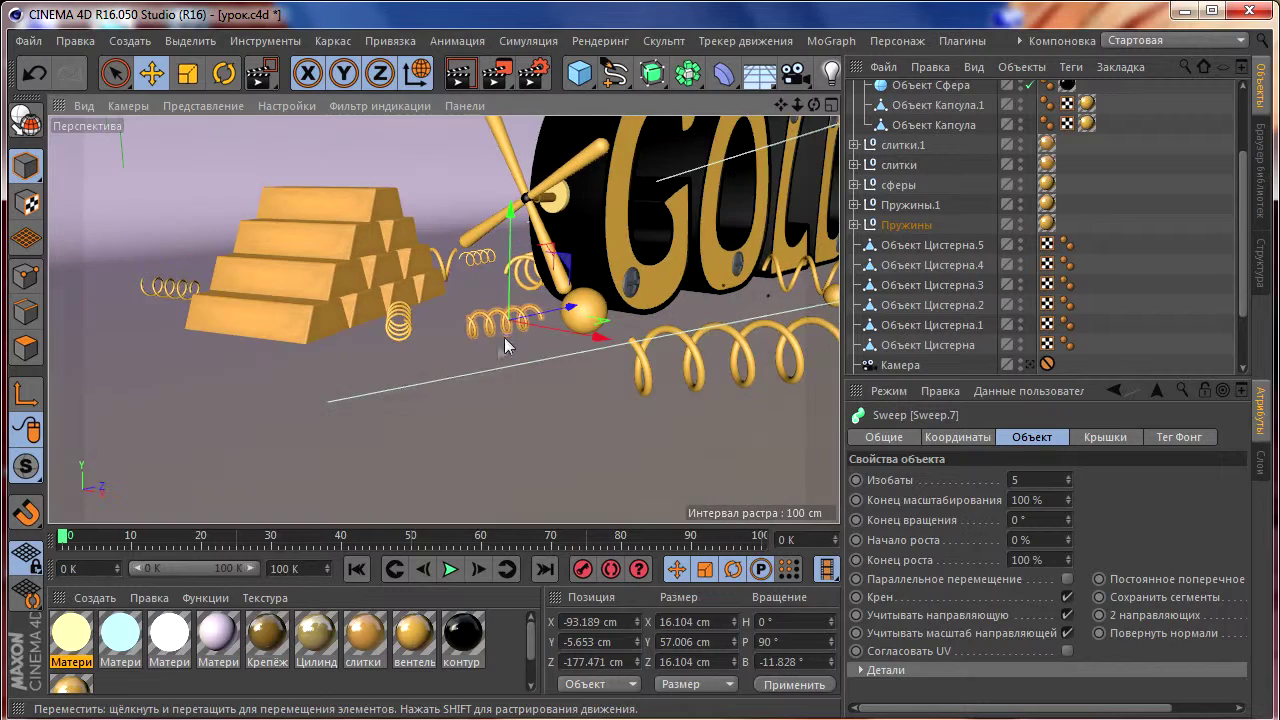
scroll(504, 334, down, 2)
scroll(486, 337, down, 2)
scroll(470, 330, down, 2)
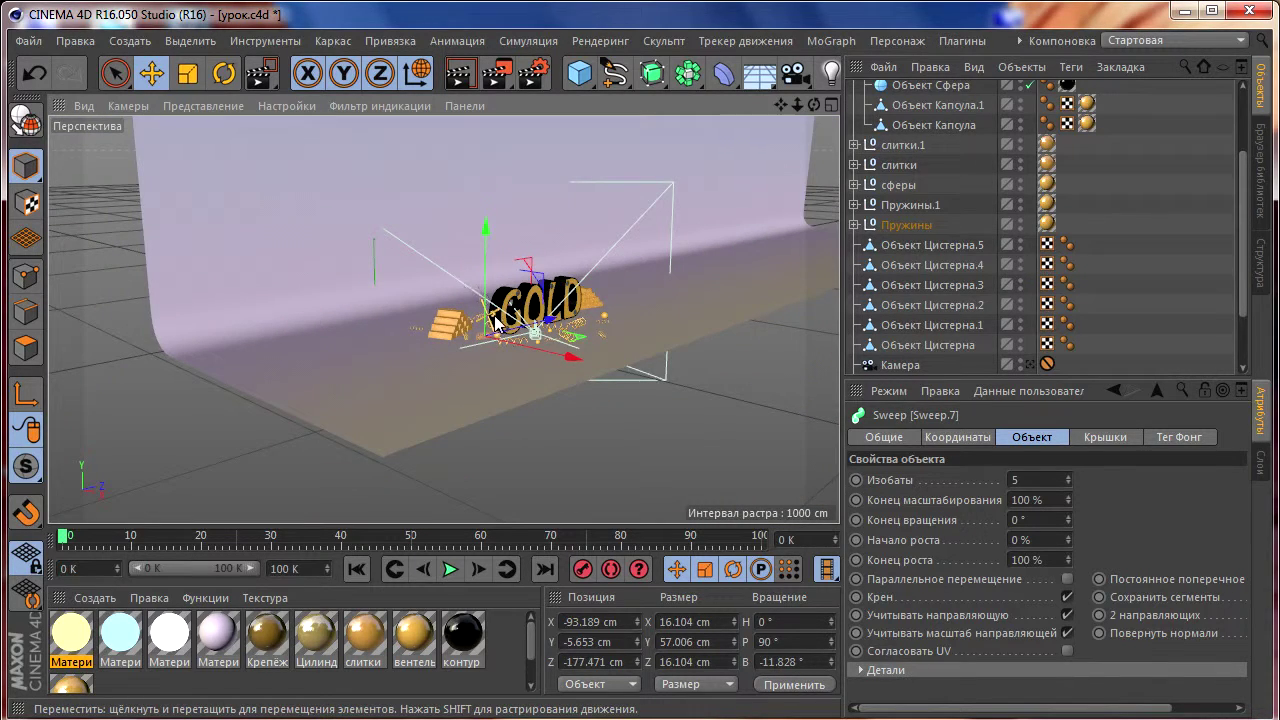
scroll(494, 318, up, 2)
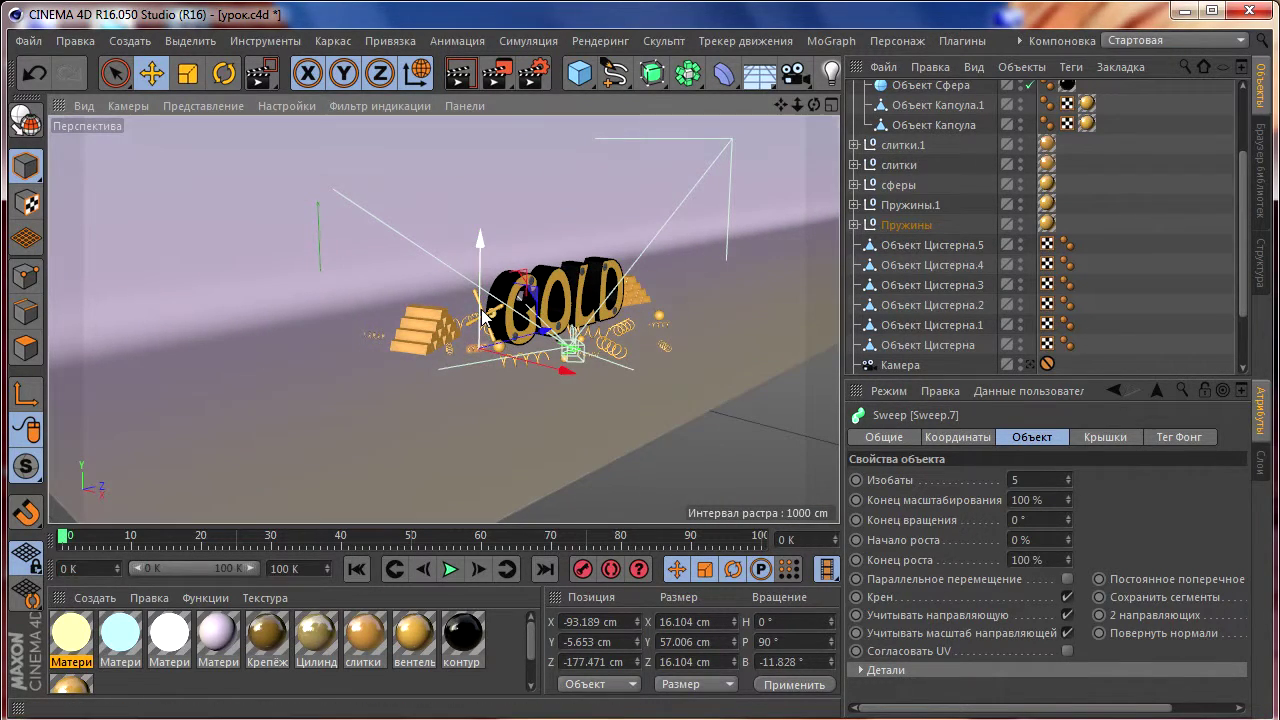
scroll(483, 317, up, 1)
scroll(485, 320, down, 2)
scroll(487, 323, up, 3)
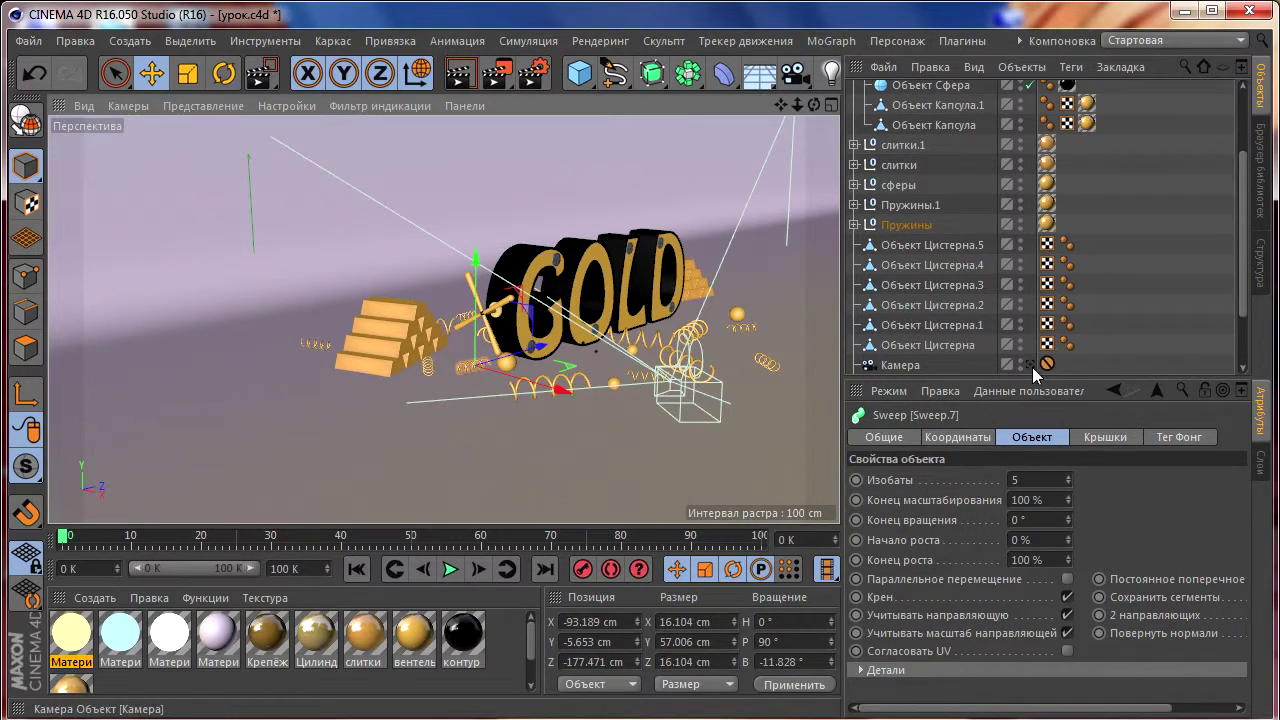
scroll(338, 259, up, 2)
scroll(338, 259, up, 2)
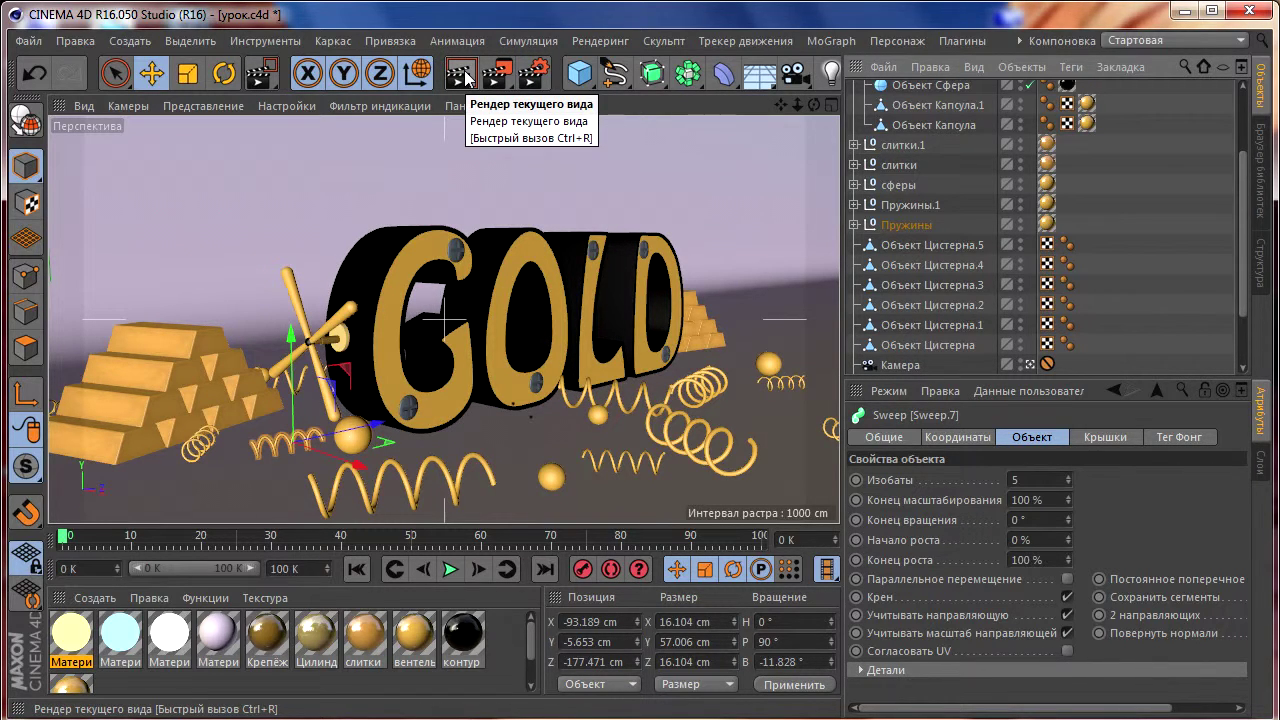
click(460, 75)
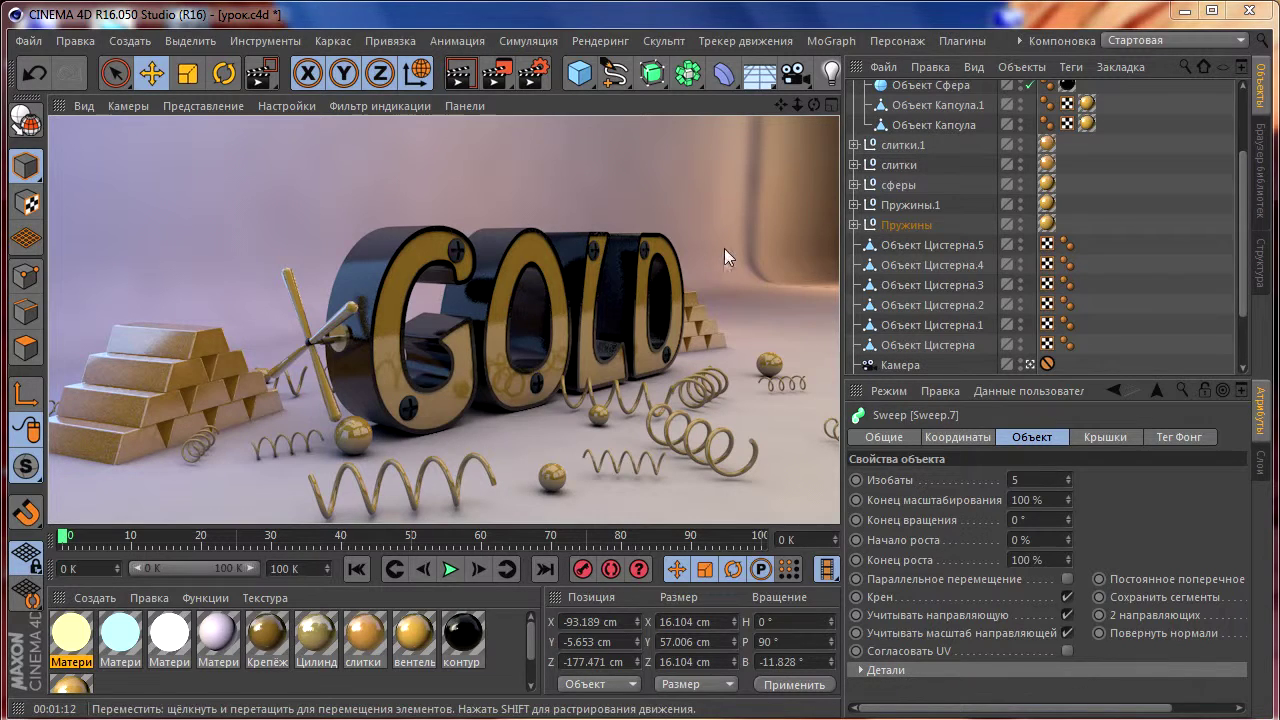
click(1032, 366)
scroll(540, 405, down, 3)
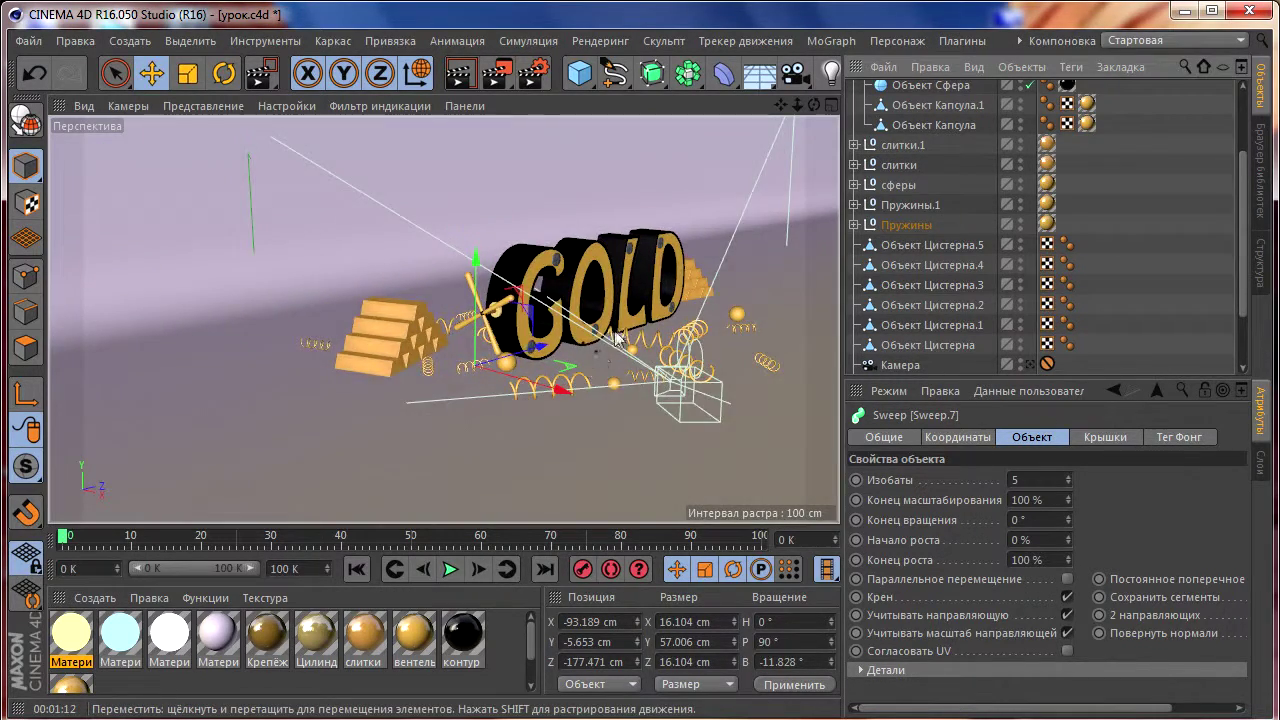
scroll(540, 405, down, 2)
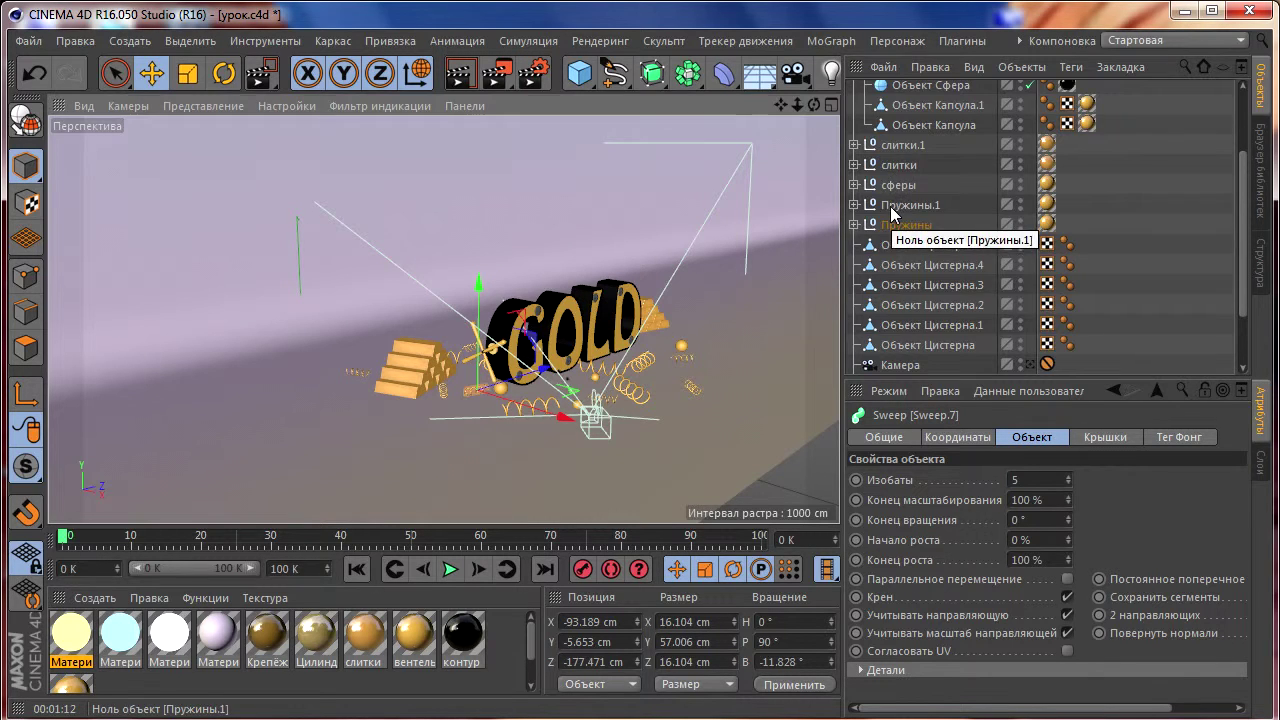
scroll(895, 206, up, 3)
click(906, 195)
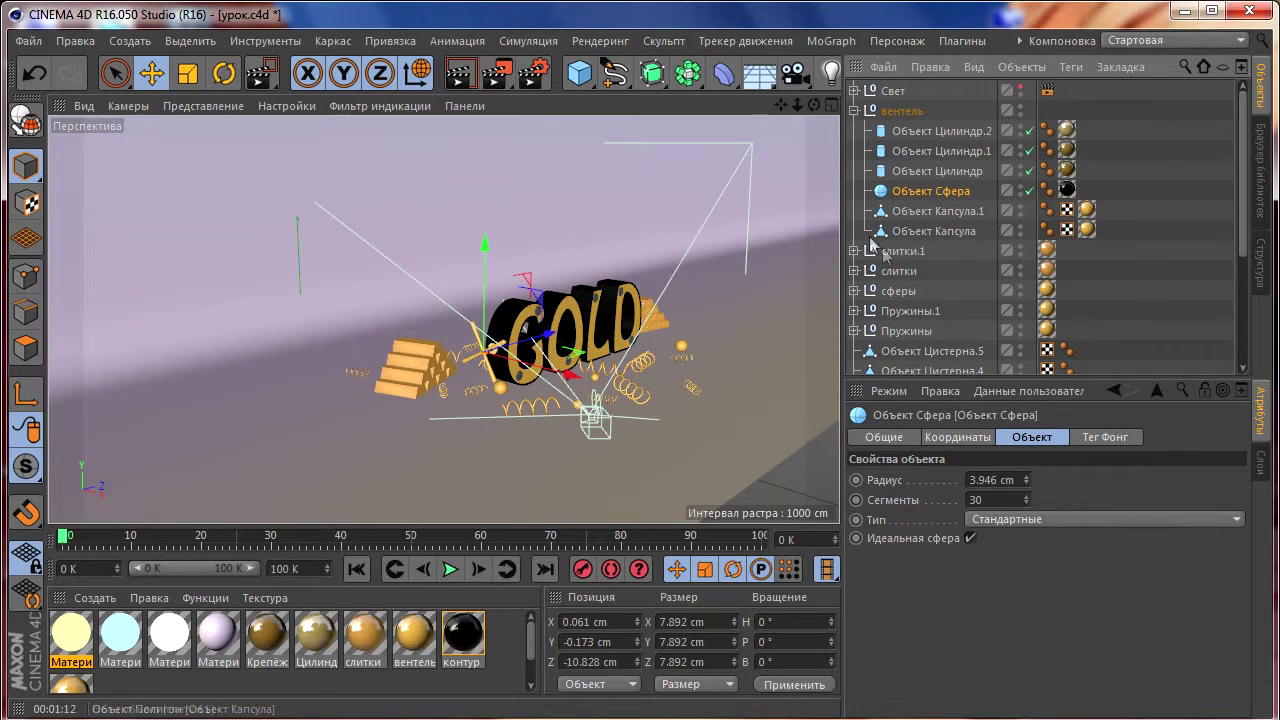
scroll(985, 290, down, 3)
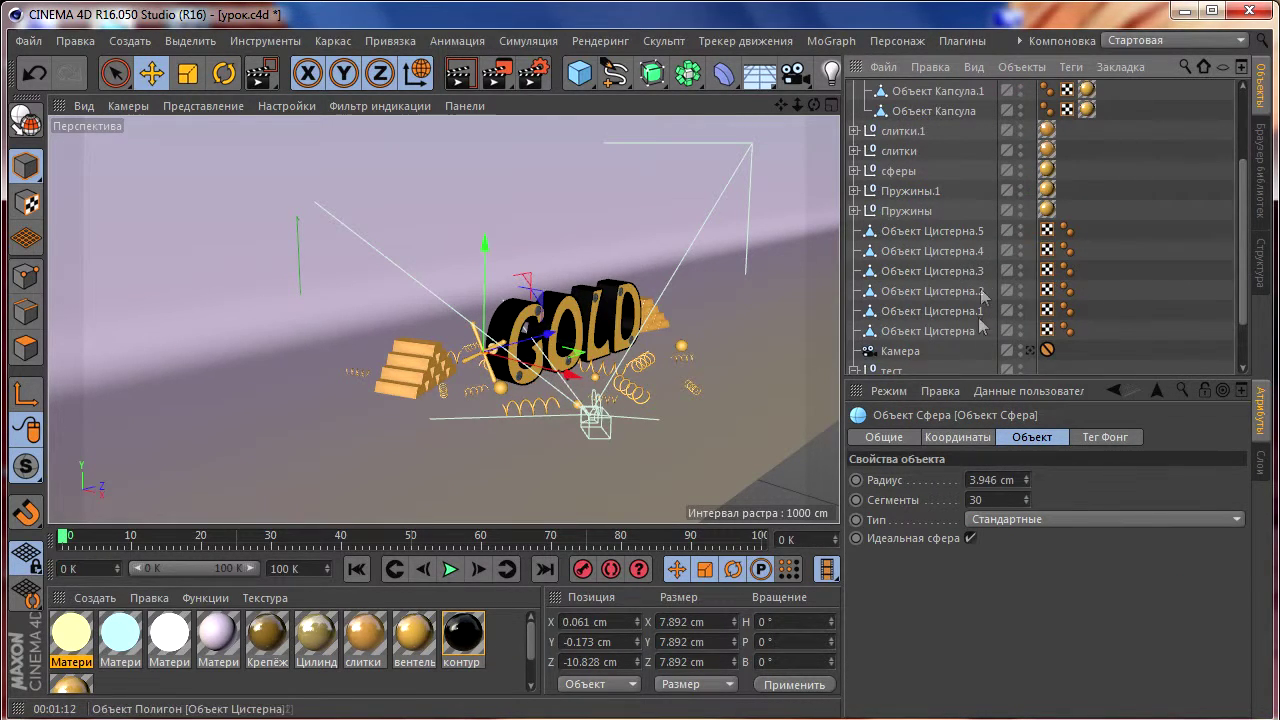
scroll(1000, 250, up, 3)
click(1020, 88)
scroll(650, 248, down, 2)
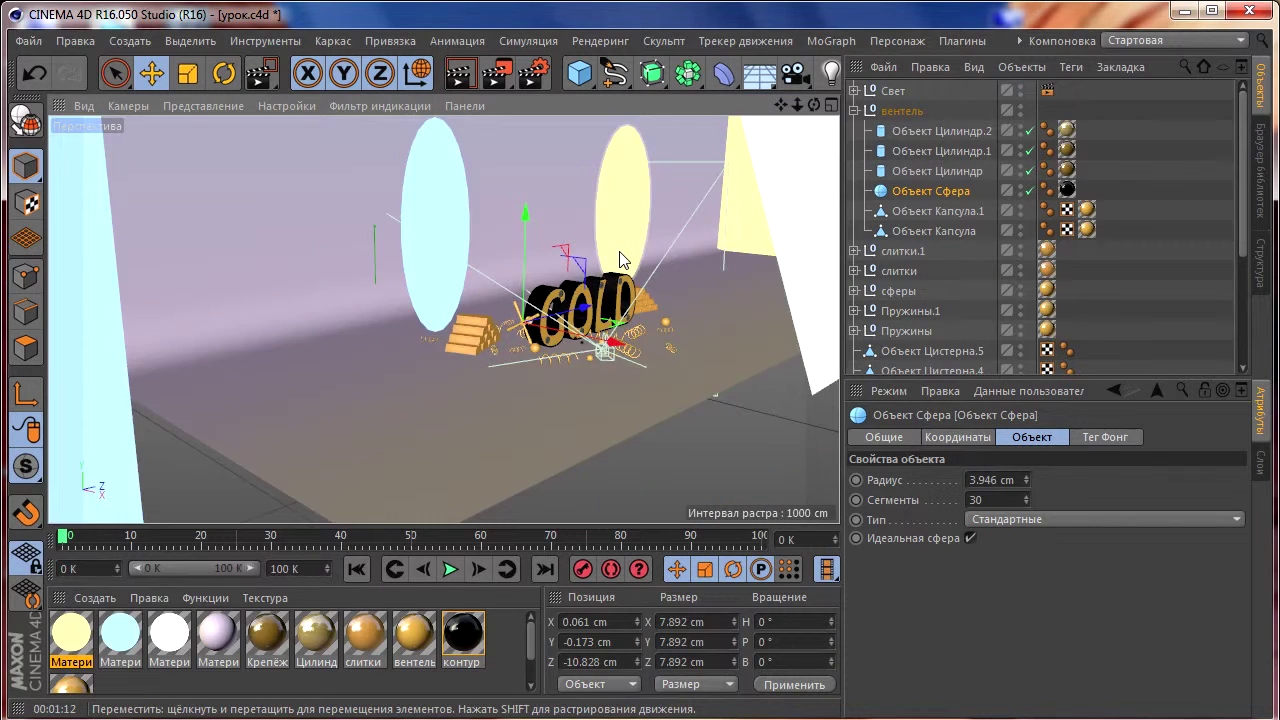
scroll(630, 252, down, 2)
scroll(615, 254, down, 2)
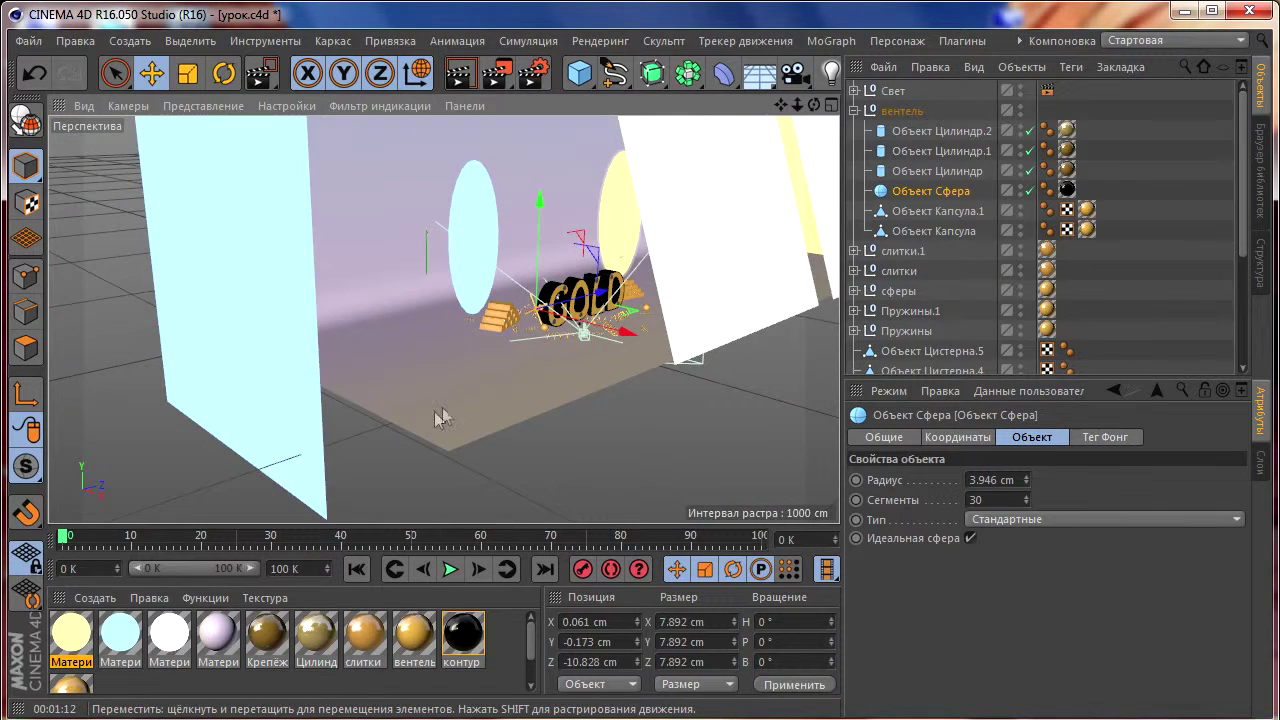
alt+drag(468, 322, 455, 345)
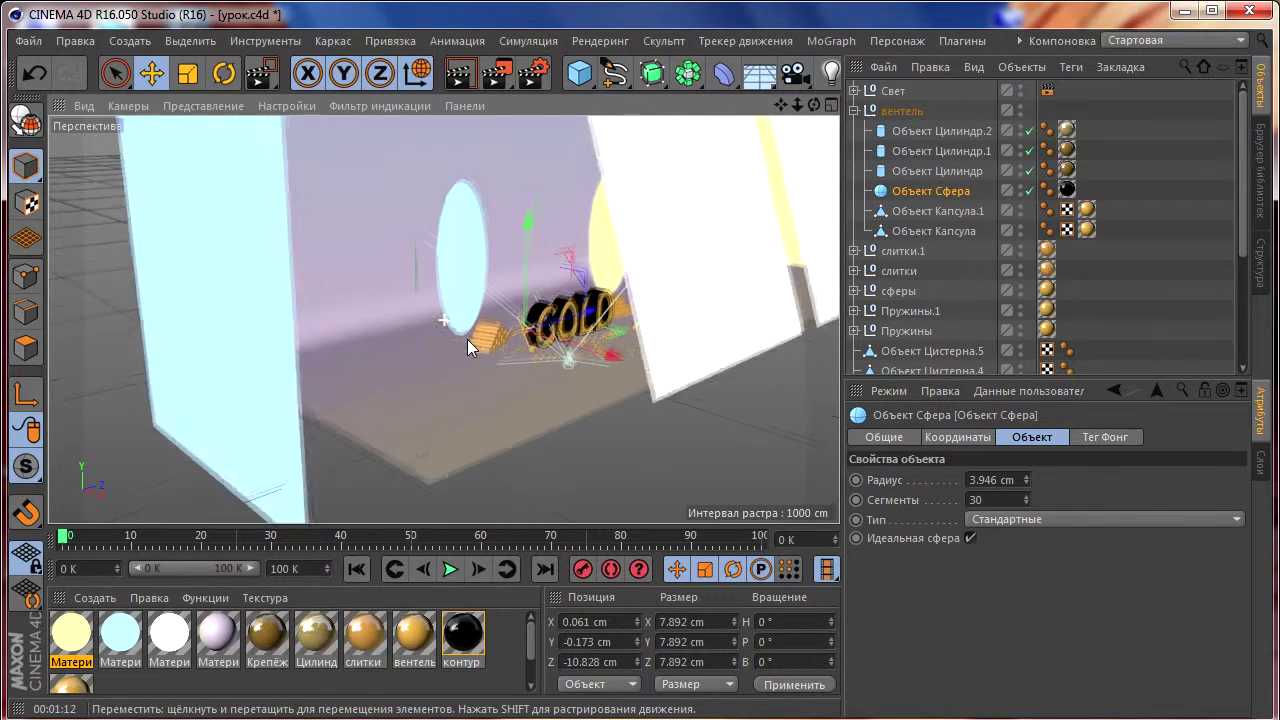
click(920, 212)
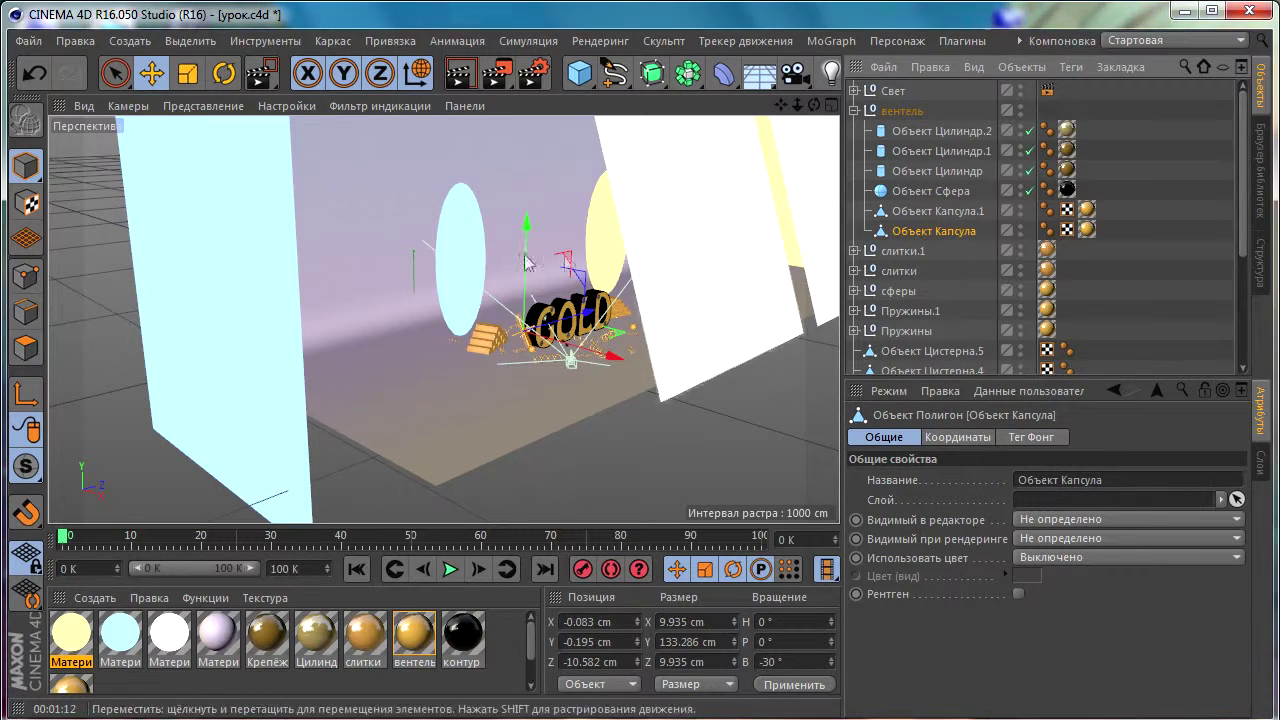
click(930, 191)
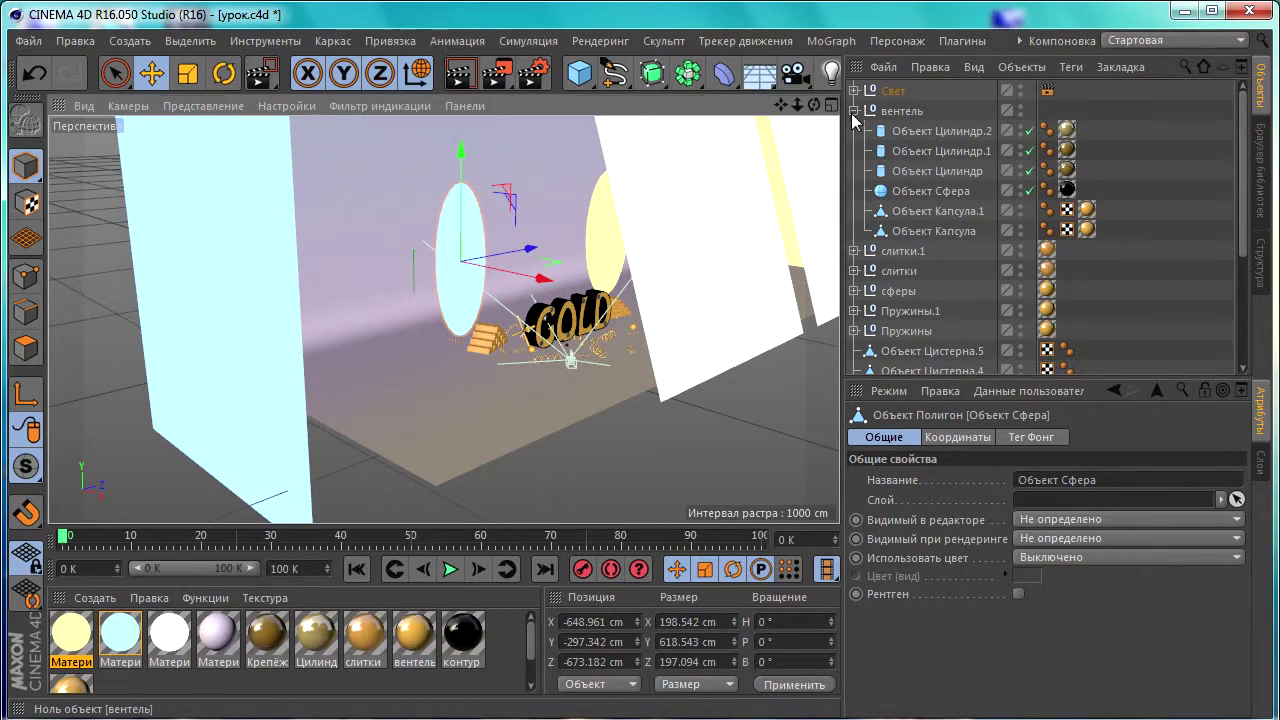
click(854, 110)
Expand the Свет group and delete the texture tags on the light spheres and planes.
click(854, 90)
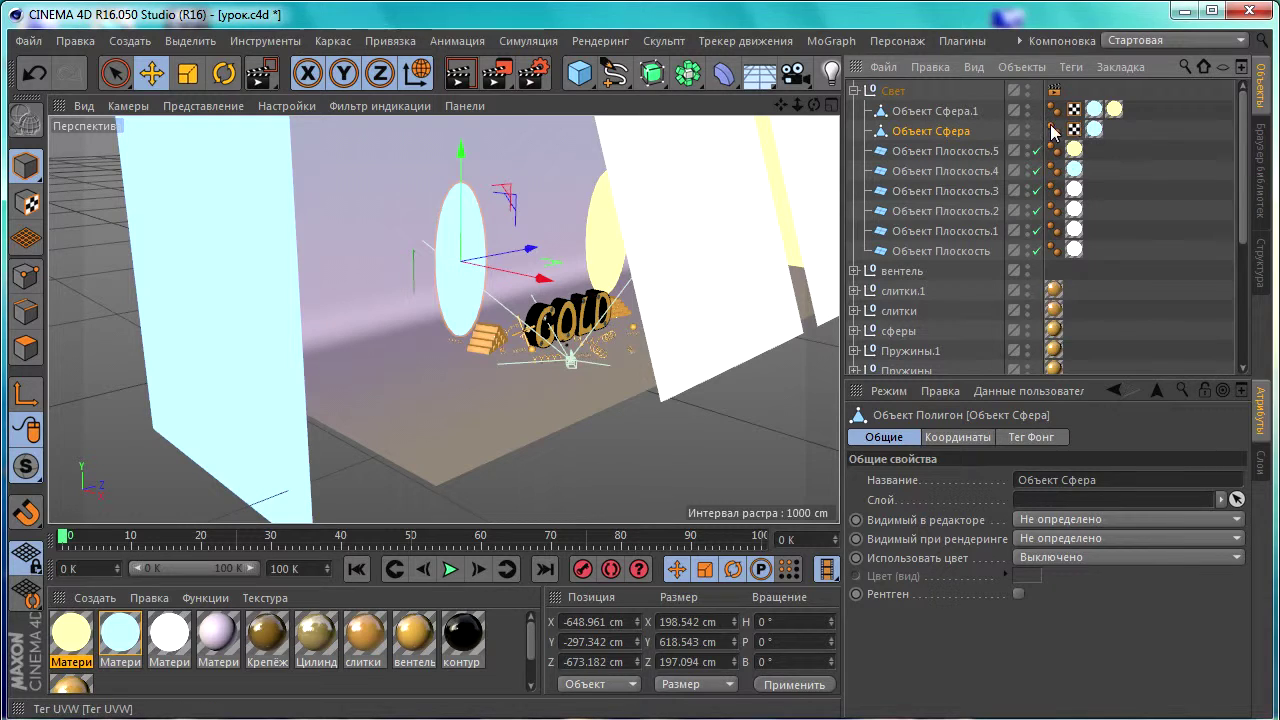
click(1095, 130)
key(Delete)
ctrl+click(1078, 170)
key(Delete)
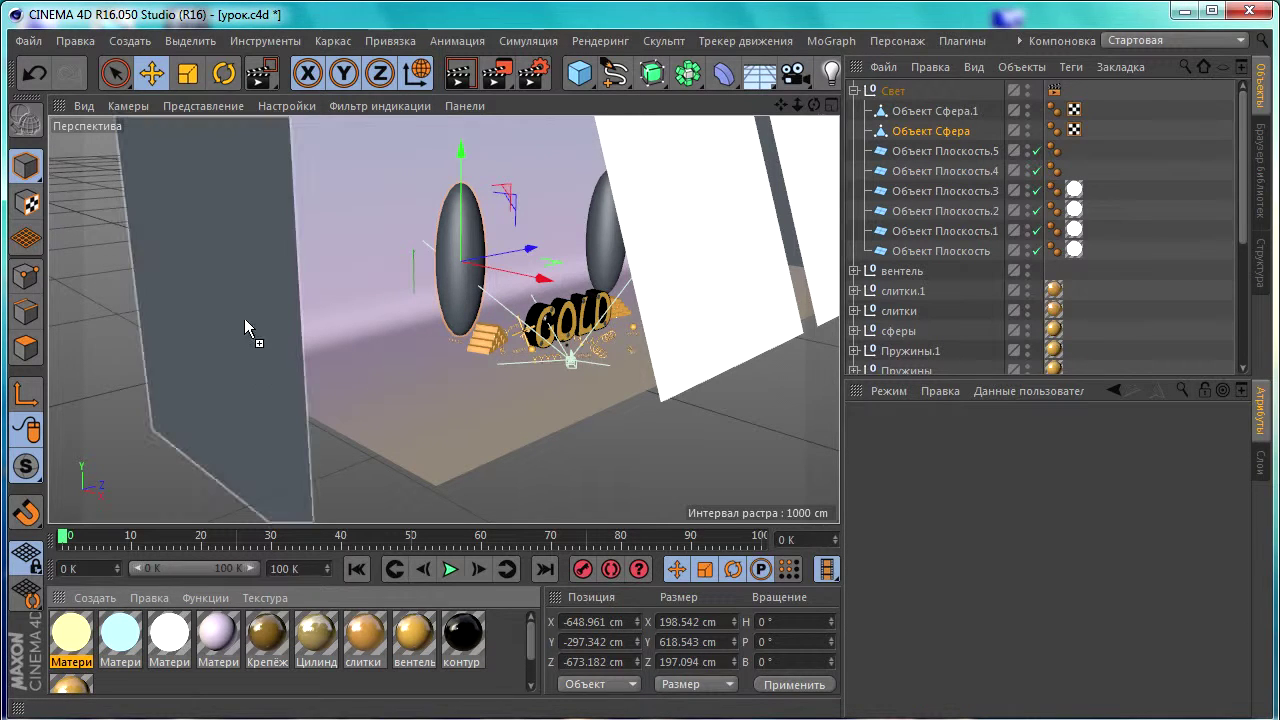
Apply yellow to Объект Сфера and the left plane and cyan to Объект Сфера.1 and the back plane, then view through the camera.
drag(88, 638, 252, 358)
drag(96, 636, 448, 272)
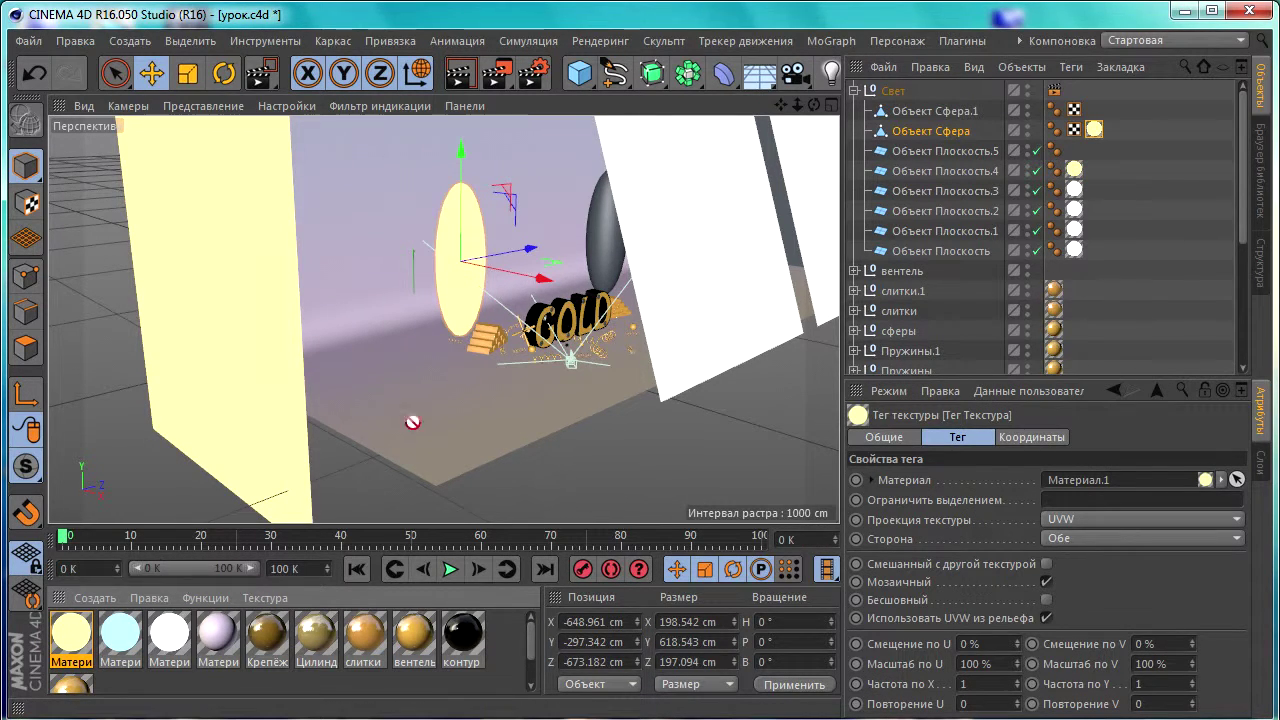
drag(120, 638, 110, 650)
drag(188, 618, 605, 230)
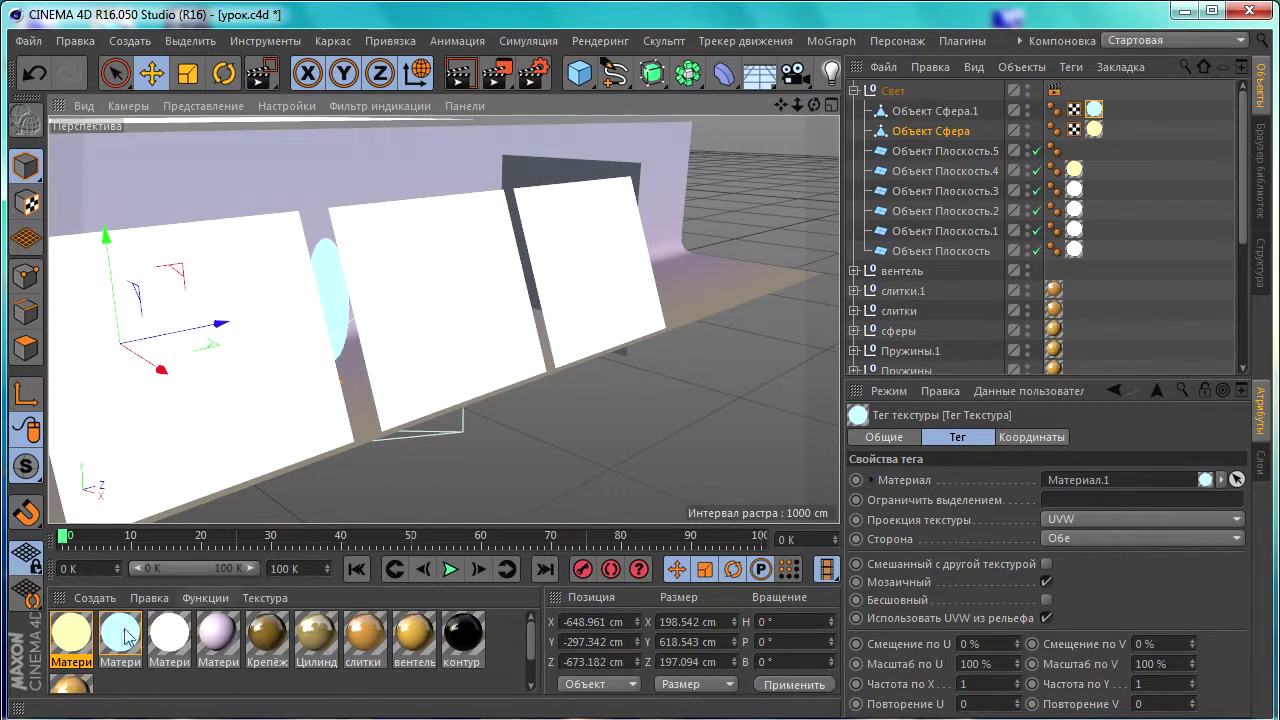
drag(134, 628, 527, 166)
scroll(1005, 206, up, 2)
scroll(1027, 172, down, 4)
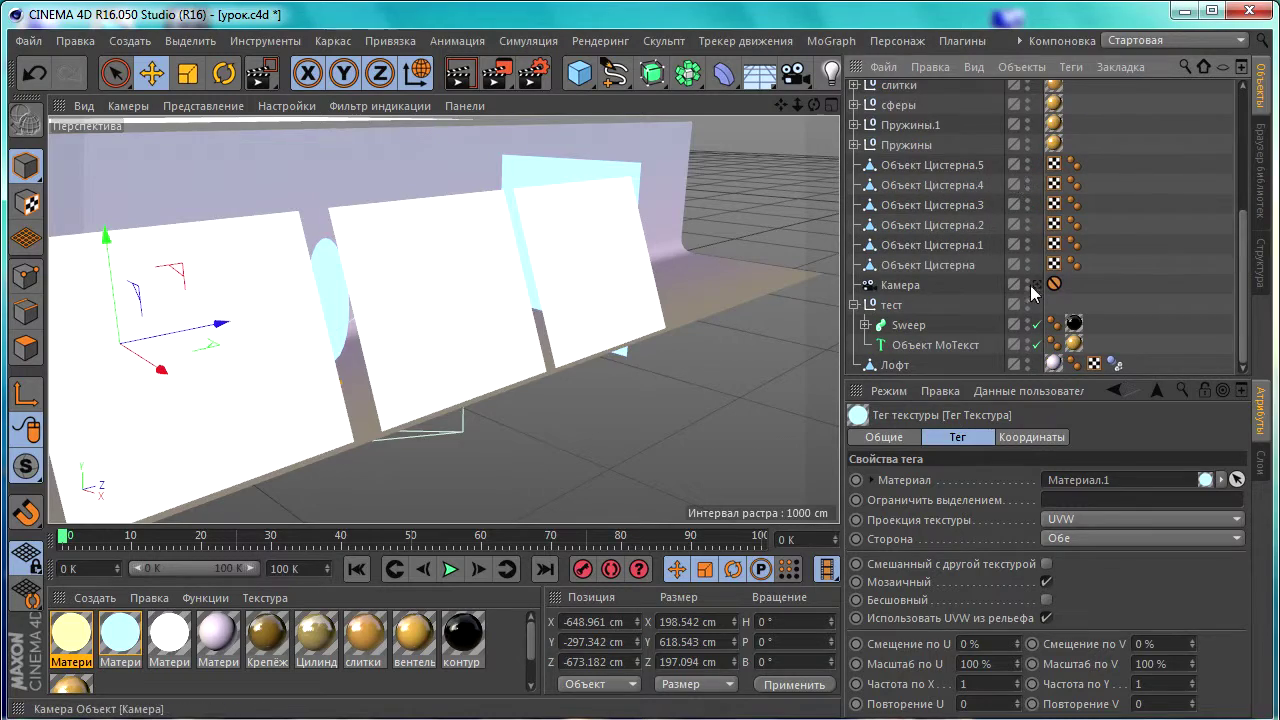
click(1037, 284)
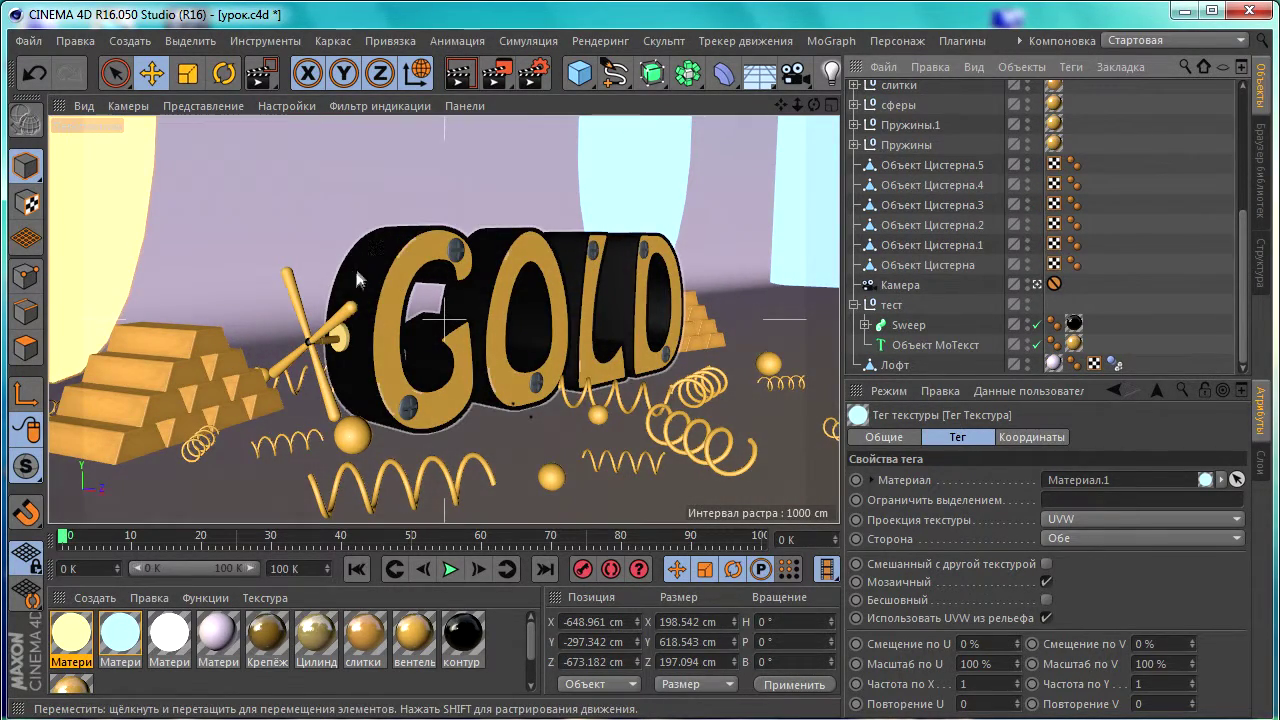
Hide the Свет group in the editor view, collapse it, and bring up the Content Browser.
scroll(1010, 215, up, 5)
click(1027, 89)
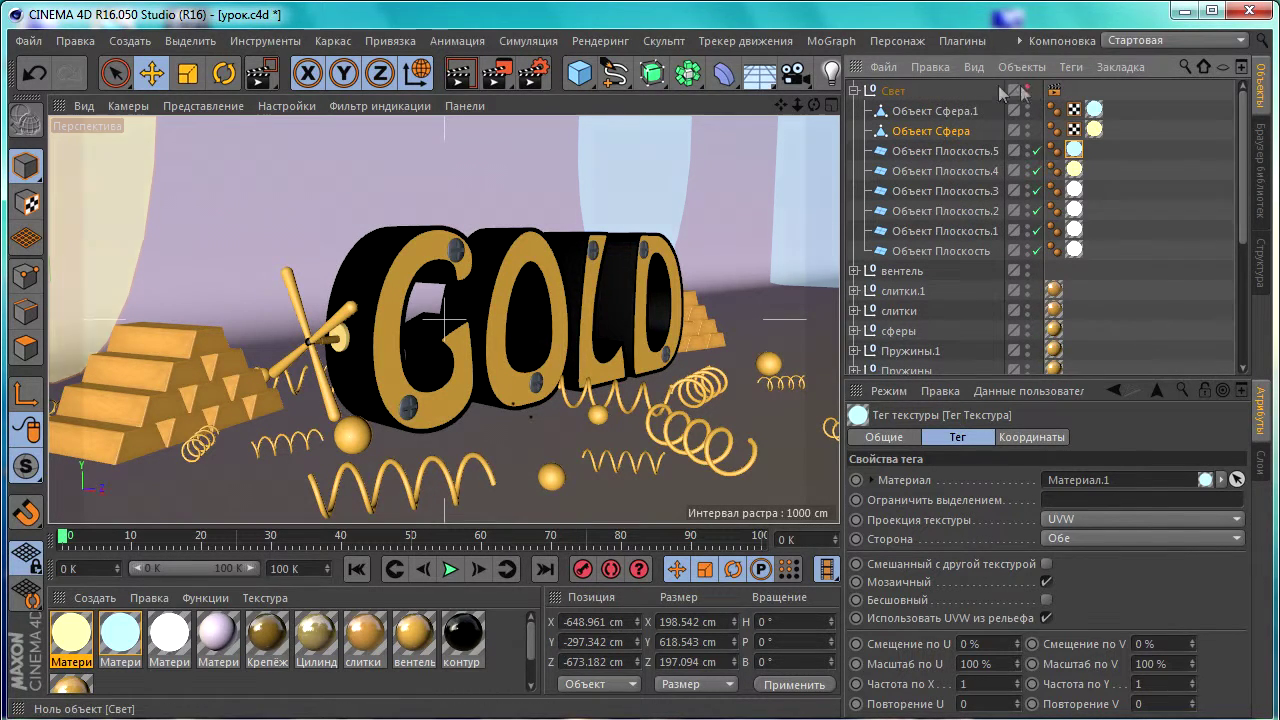
click(855, 91)
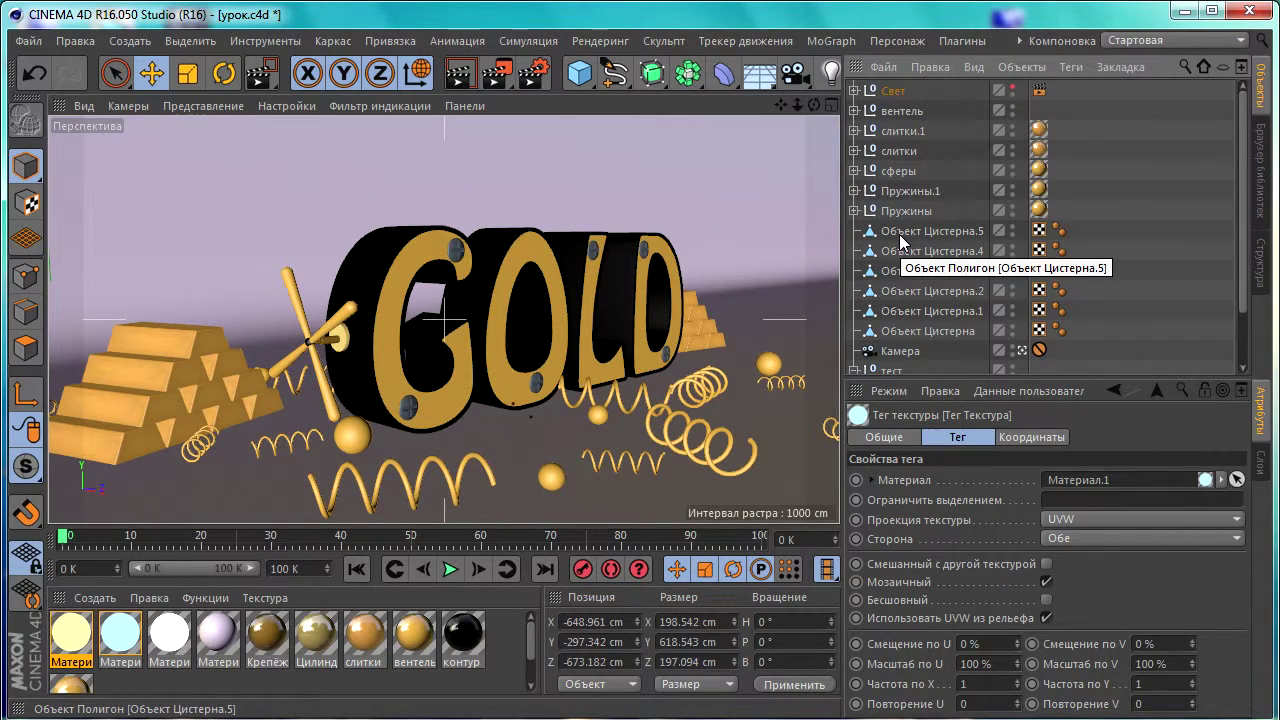
click(1261, 160)
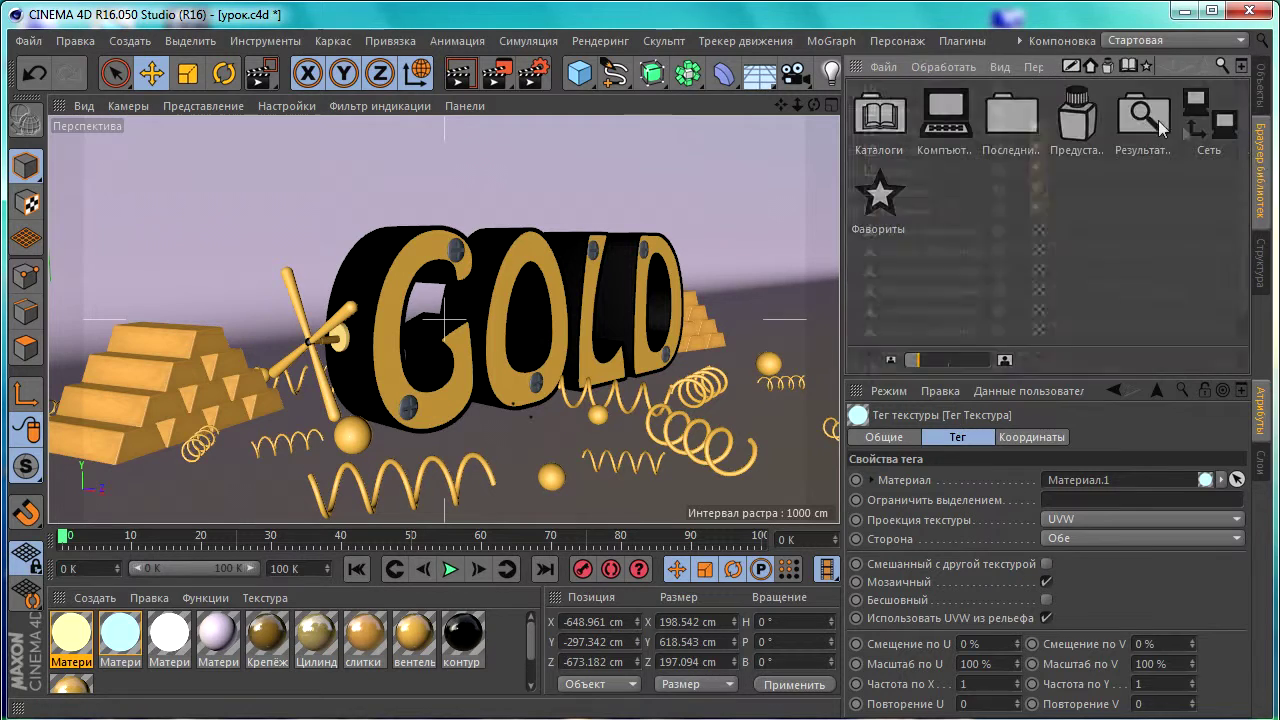
Browse Presets > GSG_HDRI > Tents, return to the presets folder, then show the 1.jpg render.
double_click(1087, 124)
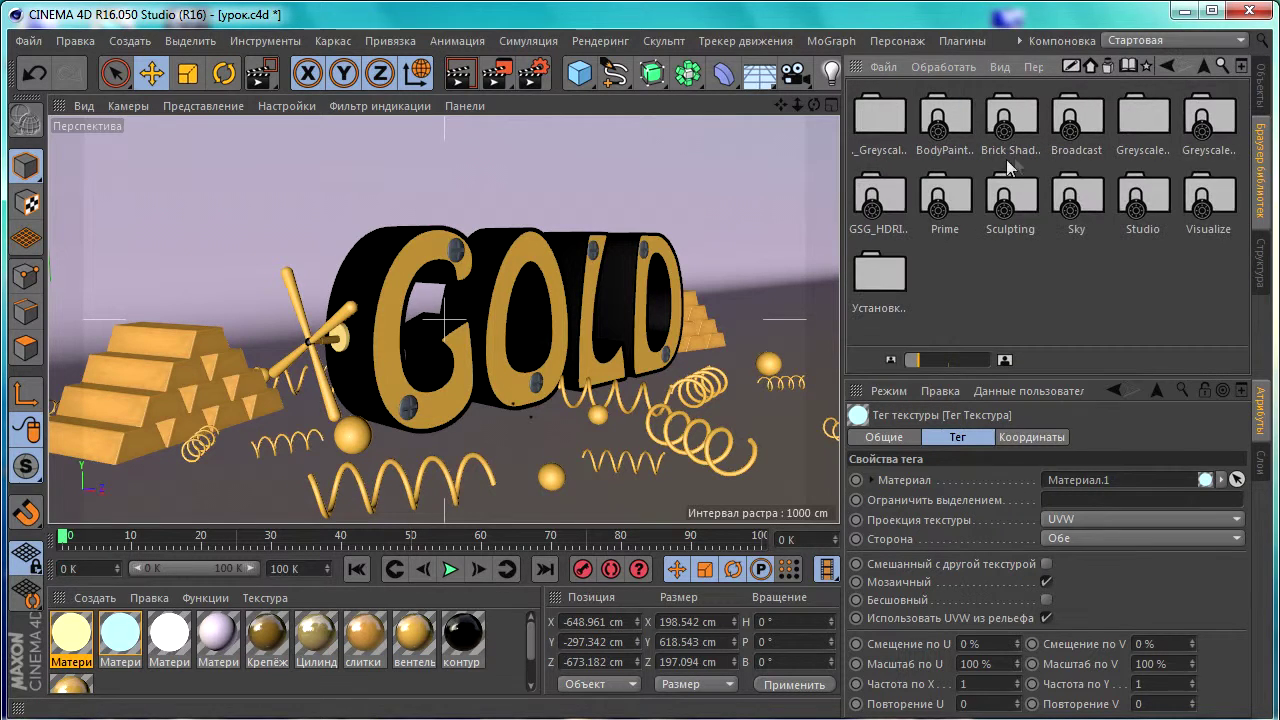
double_click(886, 210)
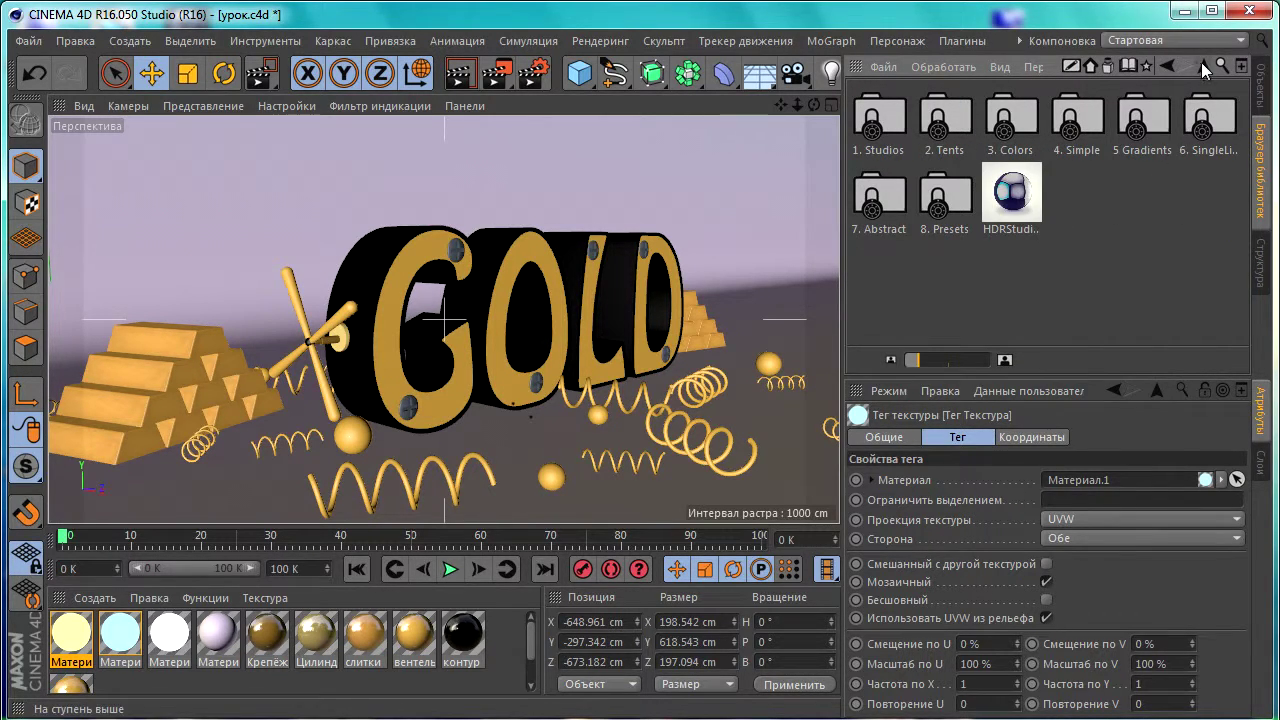
click(1202, 64)
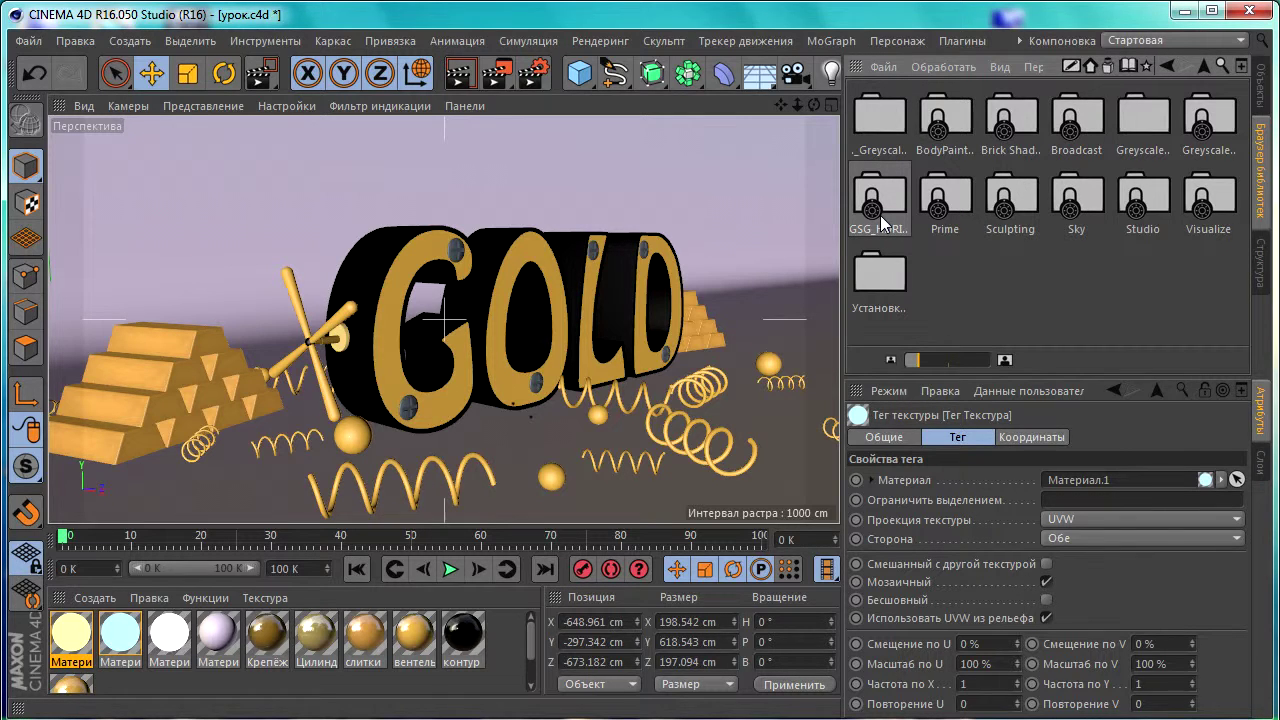
double_click(880, 215)
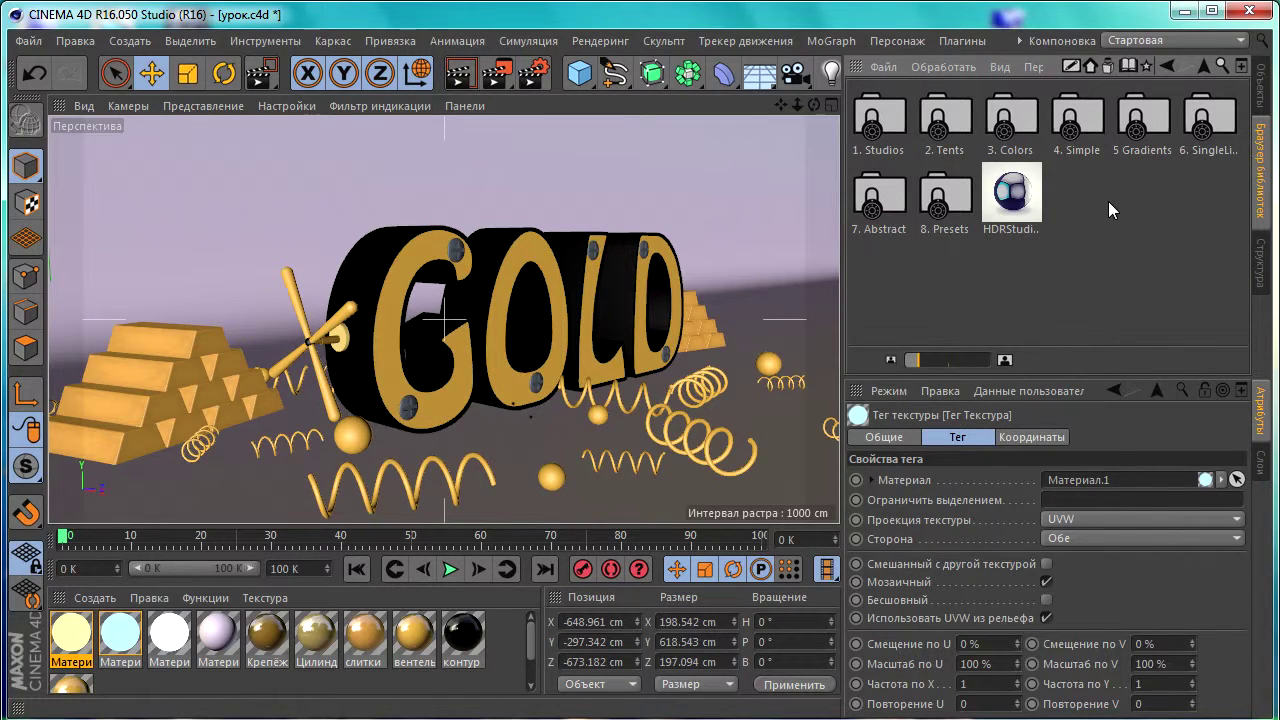
double_click(941, 125)
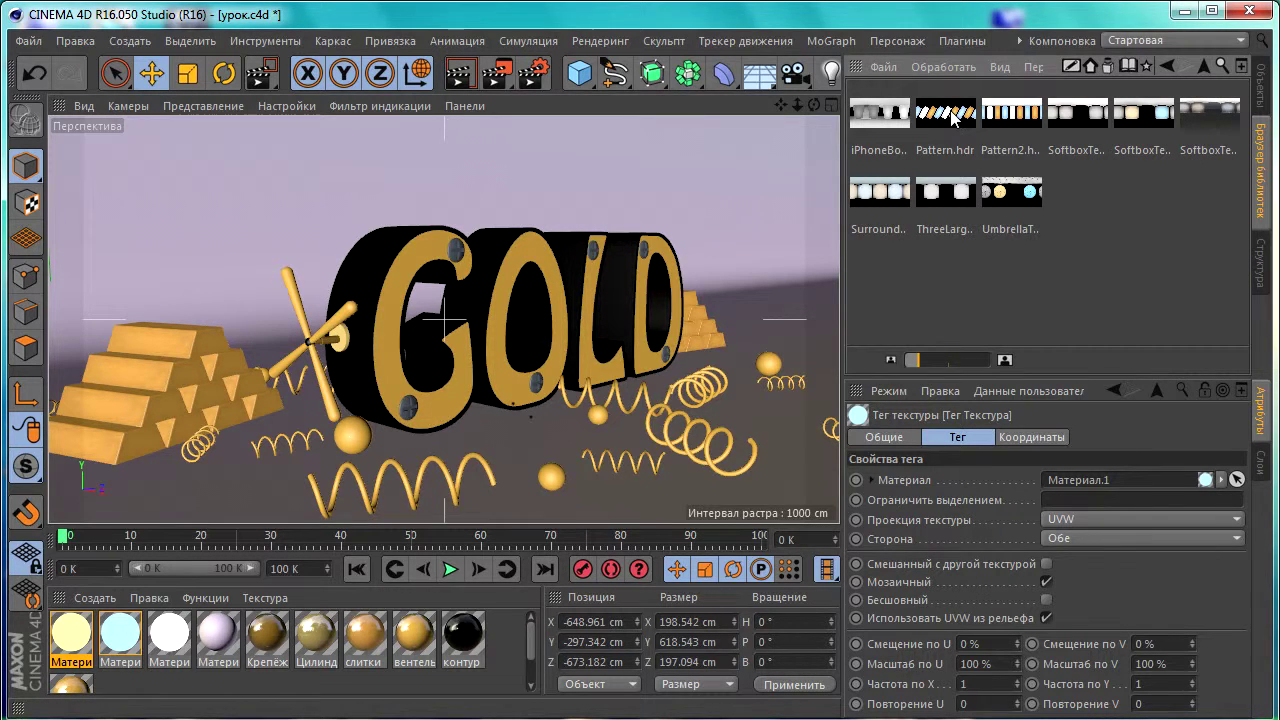
click(1207, 65)
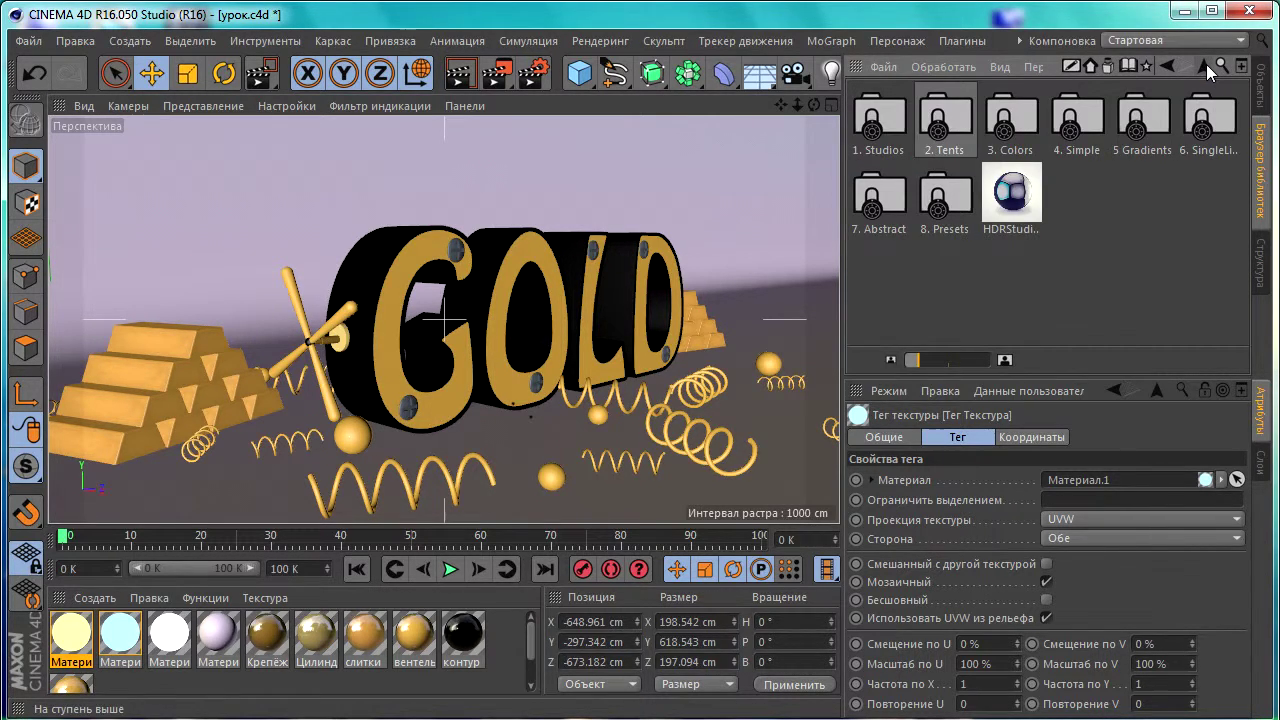
click(1206, 64)
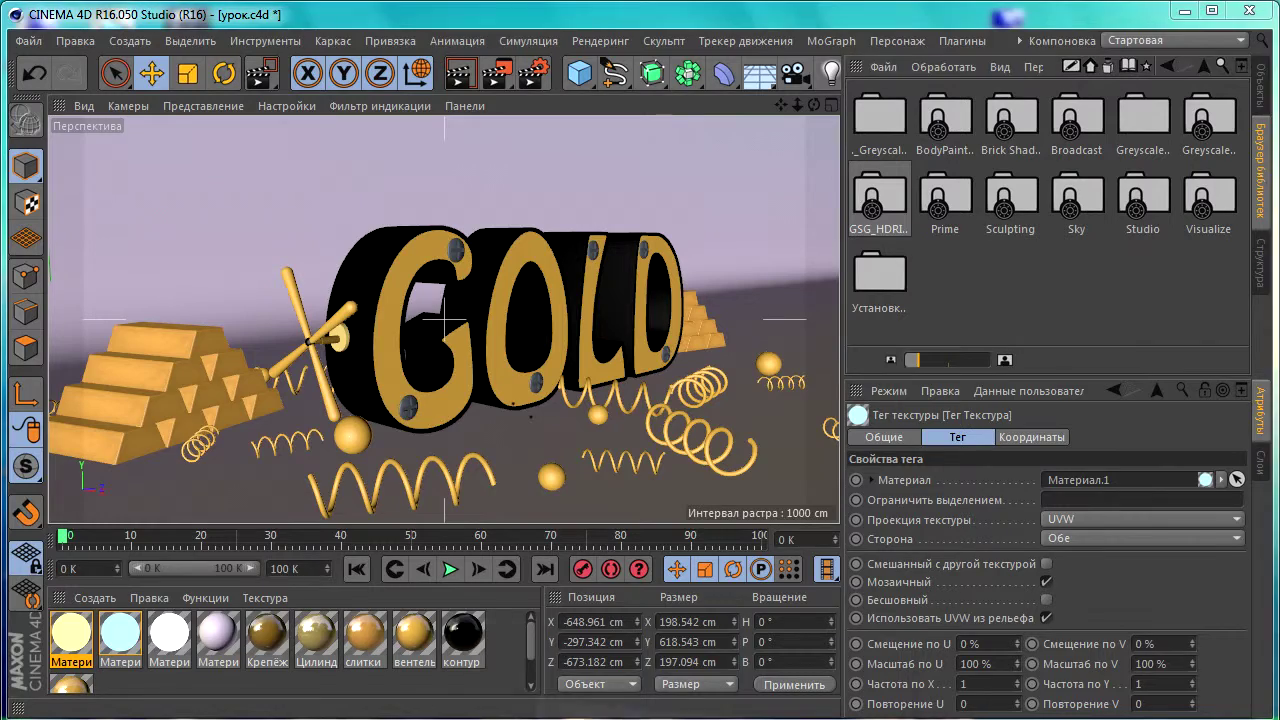
key(Left)
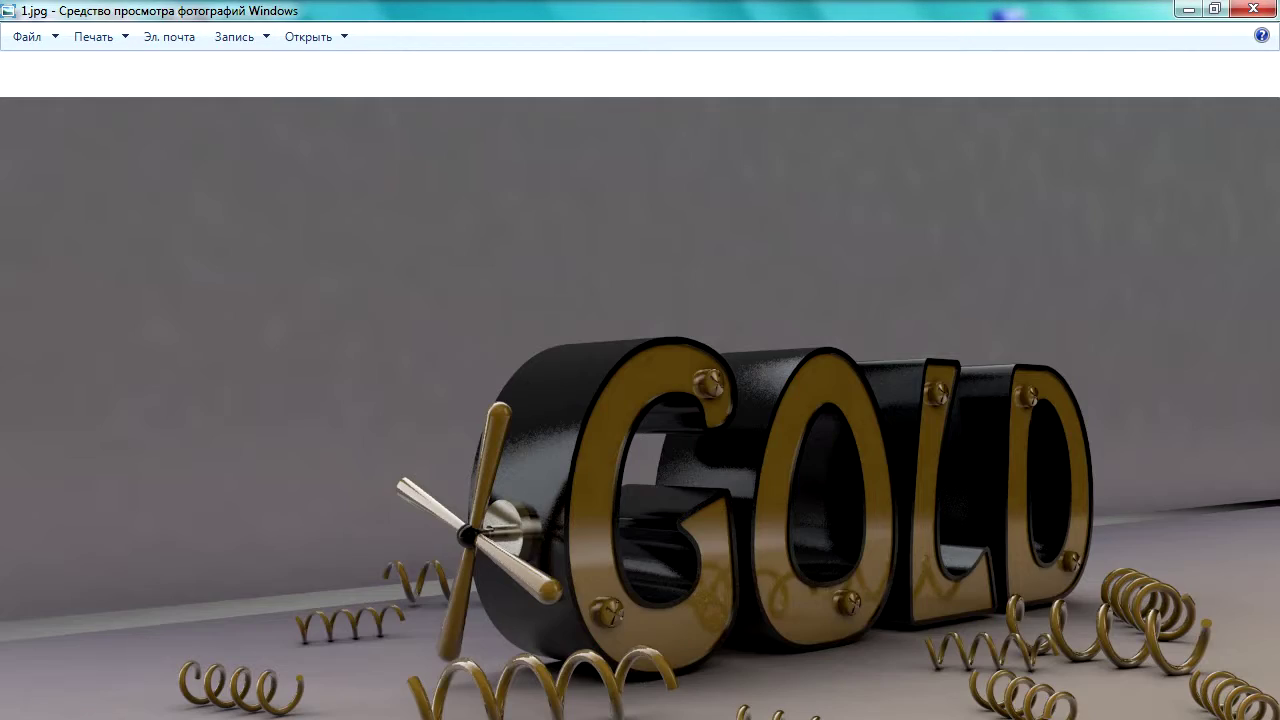
Zoom in and out on the grey render 1.jpg to examine its details.
scroll(655, 428, up, 3)
scroll(453, 493, up, 2)
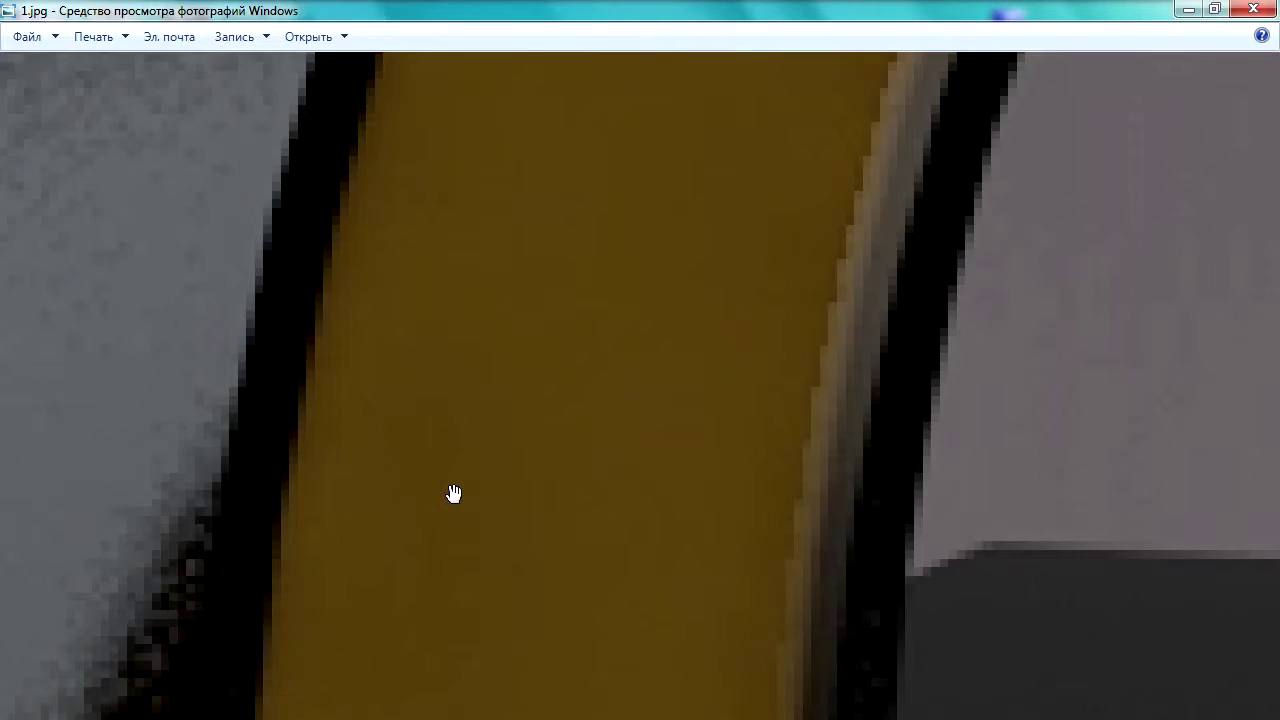
scroll(453, 493, down, 1)
scroll(453, 493, up, 1)
scroll(453, 493, down, 1)
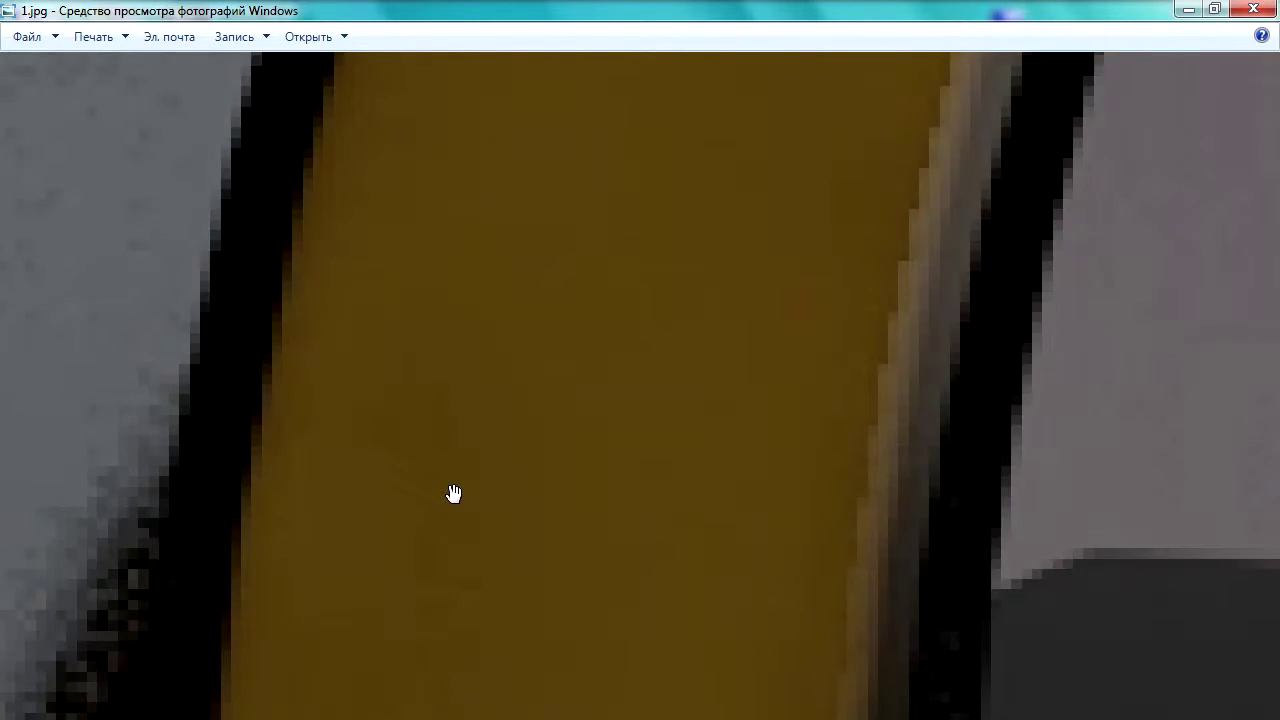
scroll(453, 493, down, 2)
scroll(453, 493, down, 2)
scroll(453, 493, down, 2)
scroll(450, 494, down, 1)
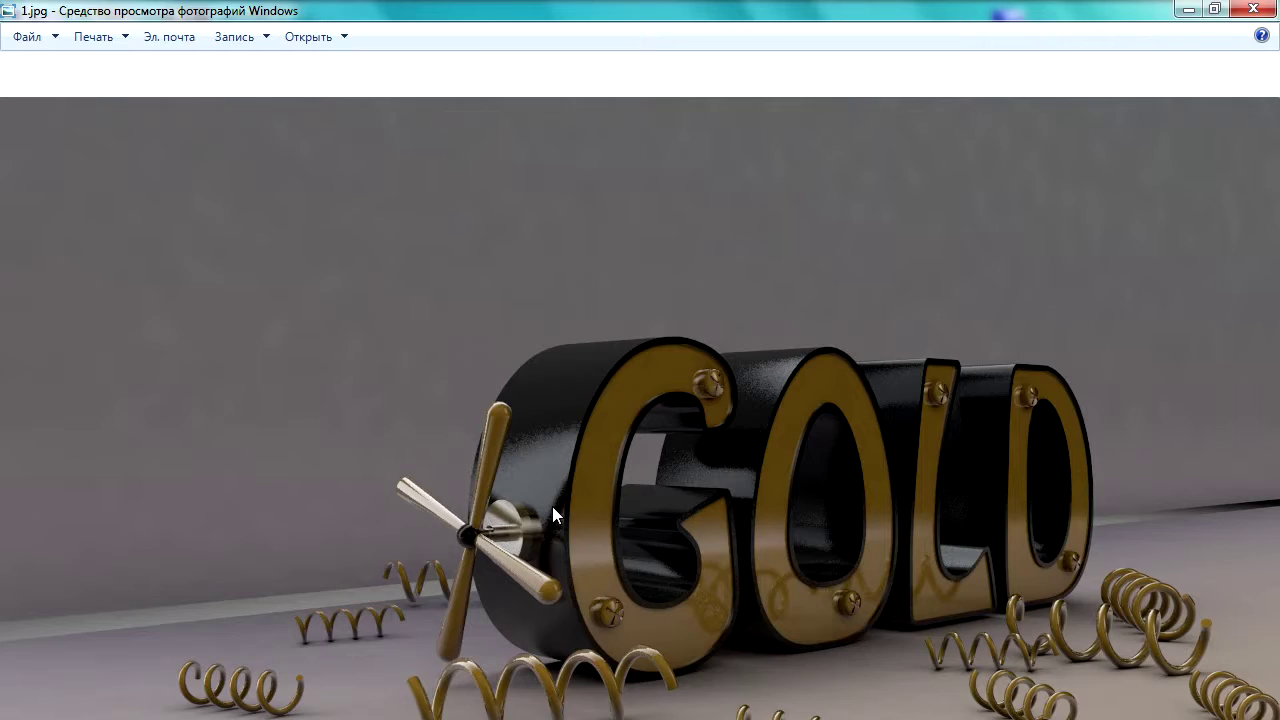
scroll(576, 502, up, 2)
scroll(580, 494, up, 1)
scroll(575, 500, up, 2)
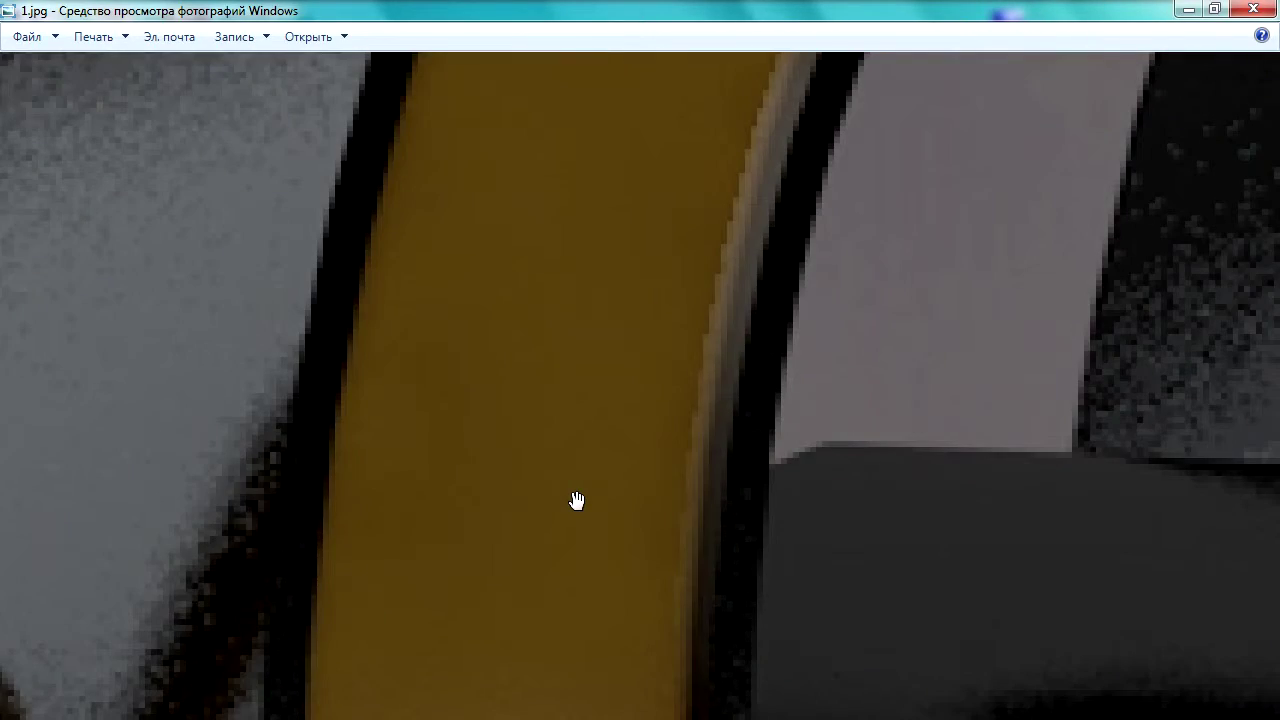
scroll(580, 507, down, 1)
scroll(649, 520, down, 2)
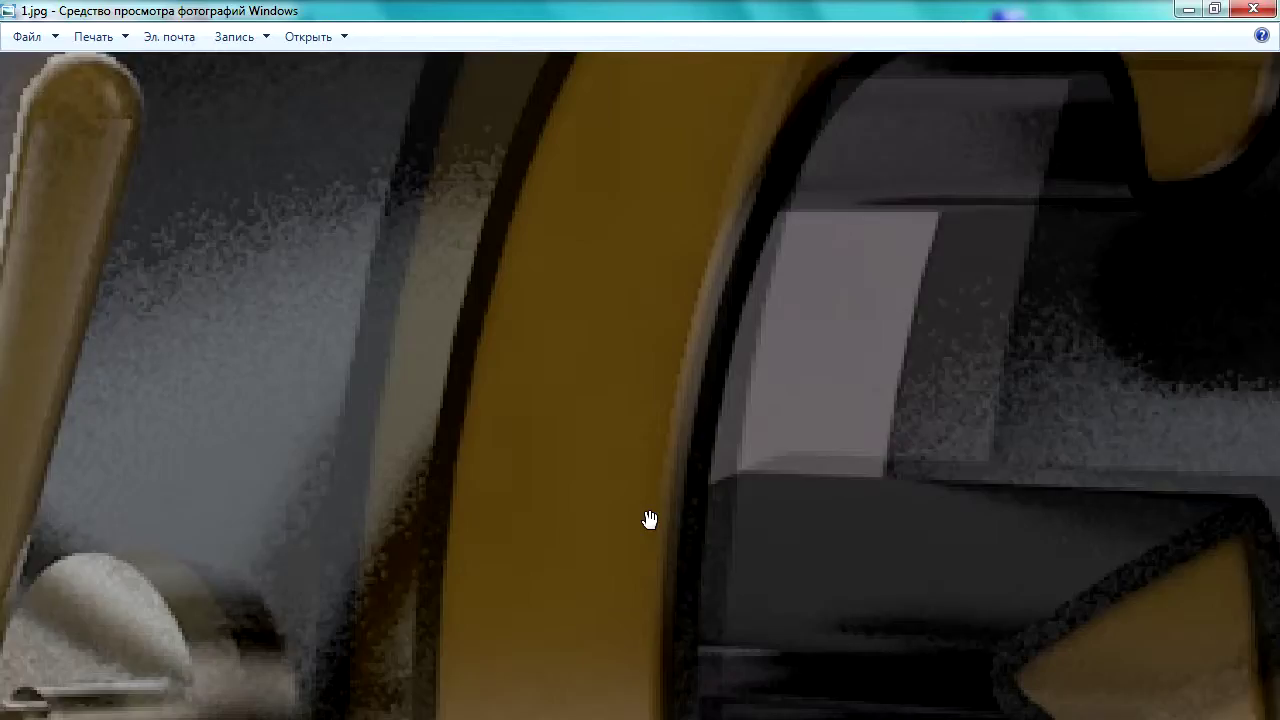
scroll(650, 525, down, 2)
Compare the GOLD.jpg reference close-up around the wheel handle with 1.jpg, then close the viewer.
key(Right)
scroll(625, 540, up, 4)
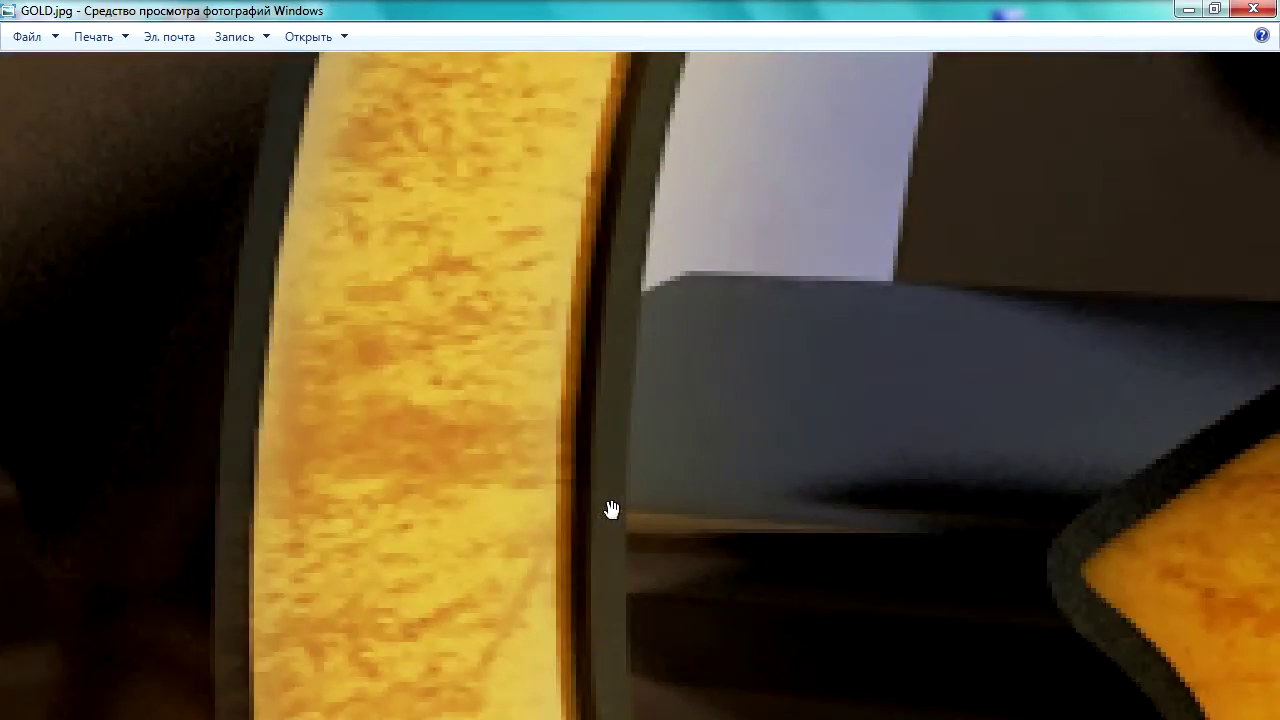
scroll(609, 508, up, 1)
scroll(586, 477, down, 1)
scroll(629, 449, down, 1)
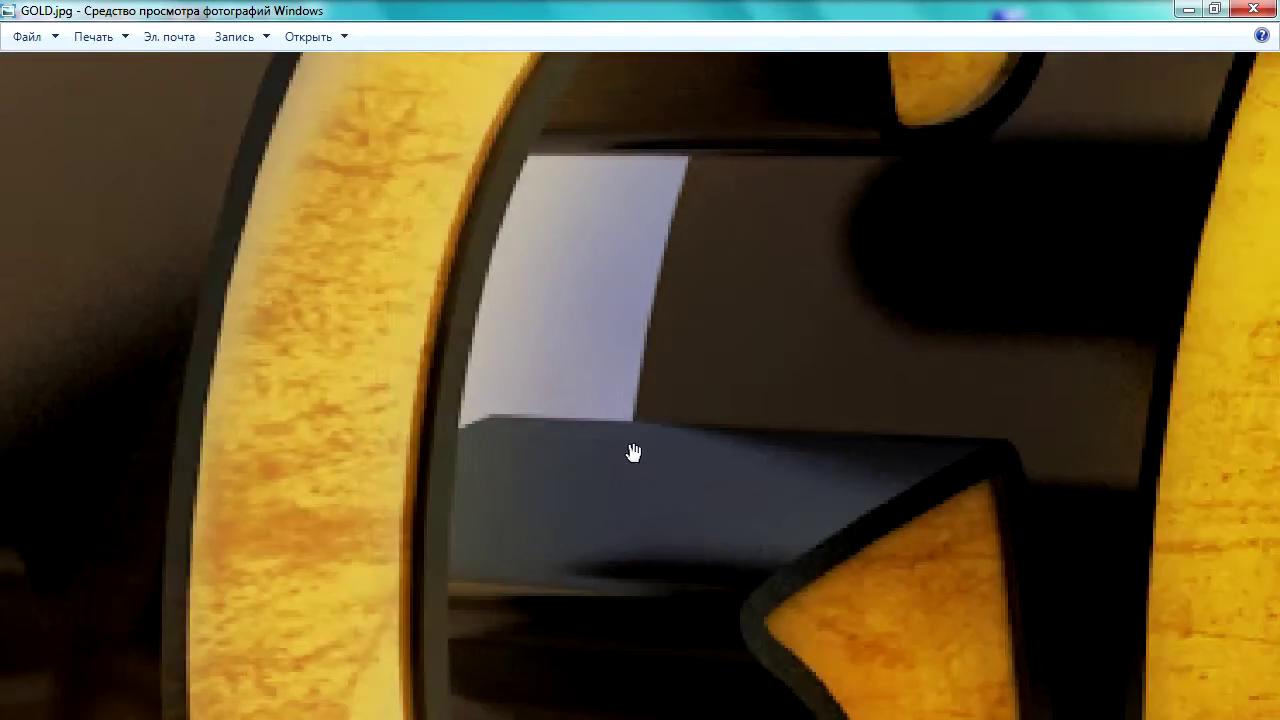
scroll(656, 445, down, 1)
drag(455, 231, 529, 300)
drag(386, 473, 486, 443)
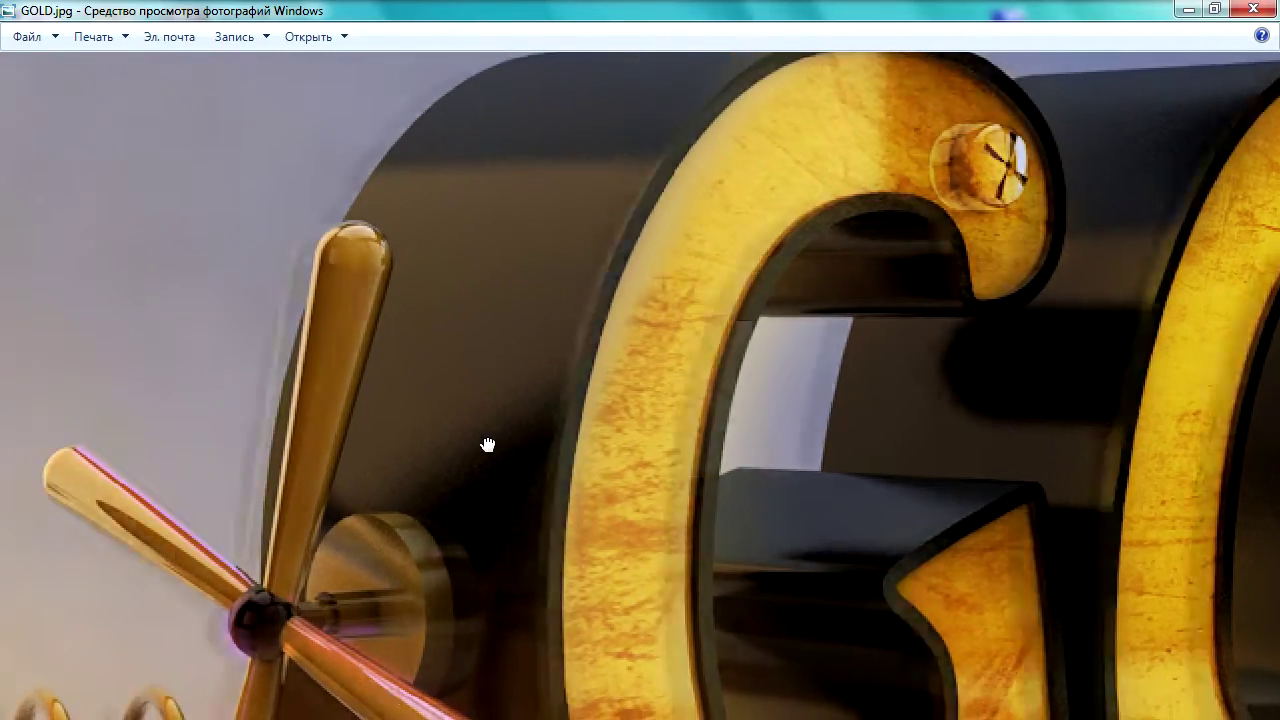
scroll(386, 466, down, 3)
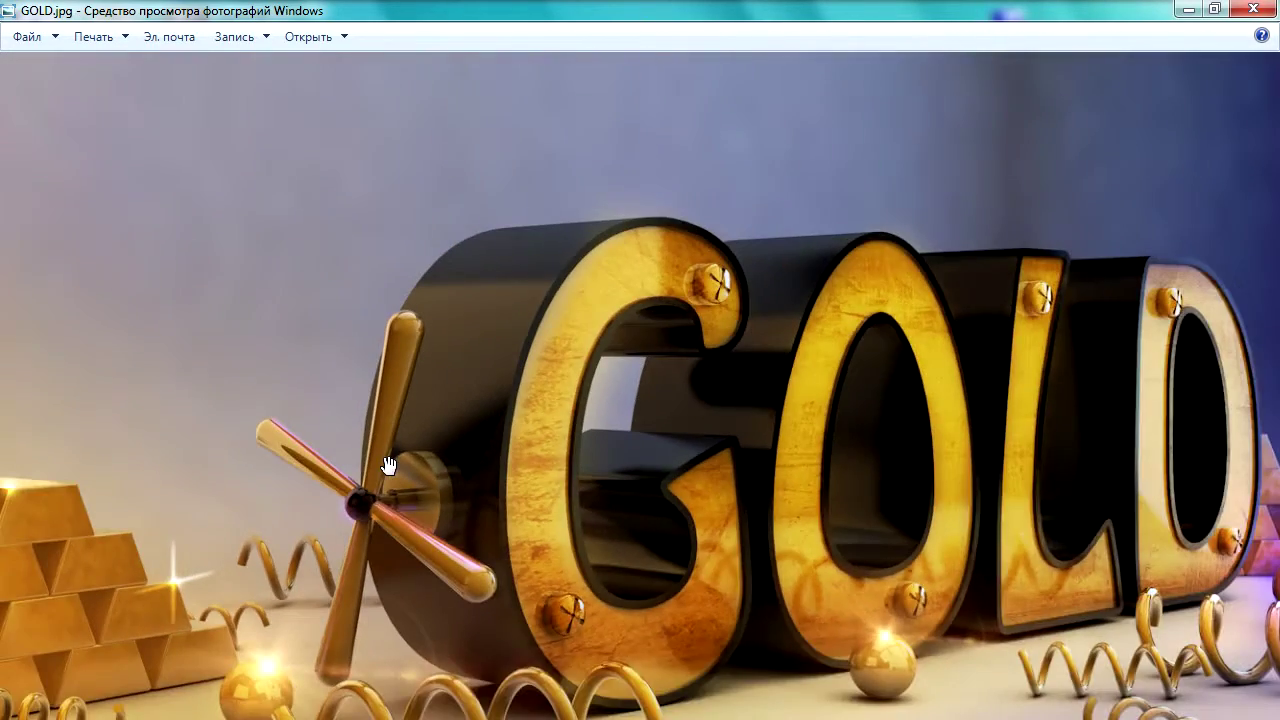
scroll(388, 465, down, 2)
key(Right)
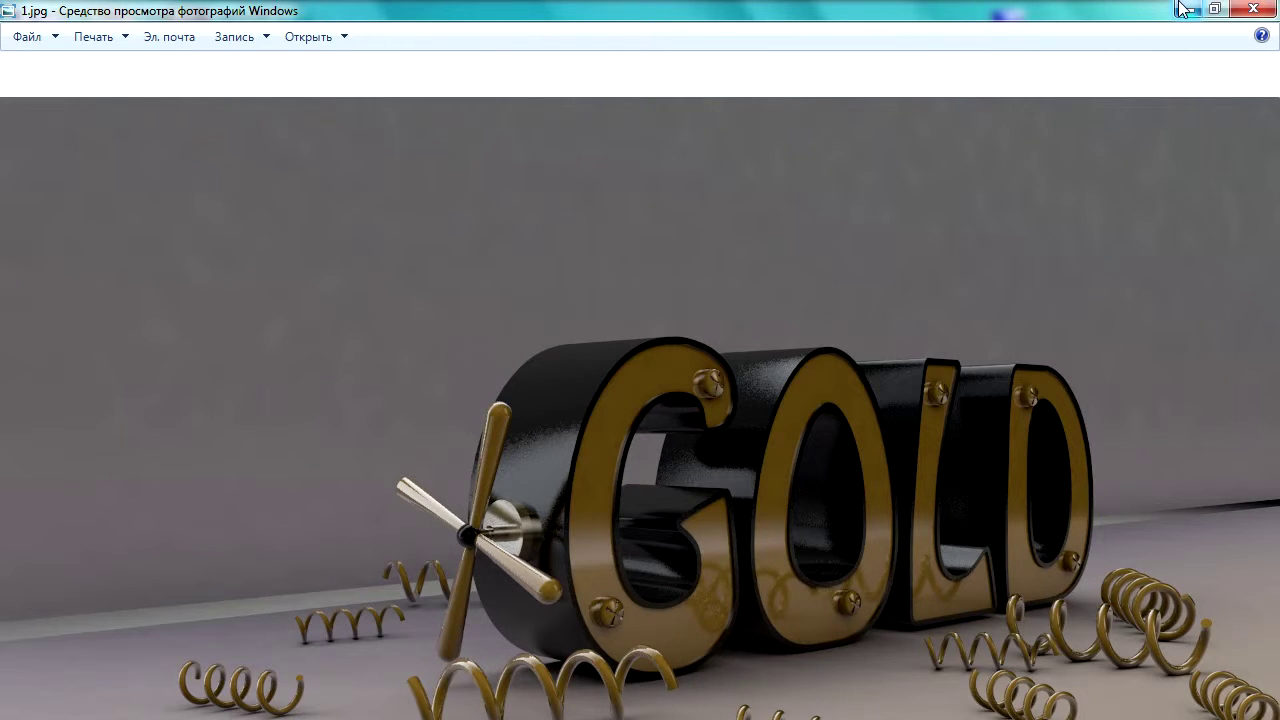
key(alt+F4)
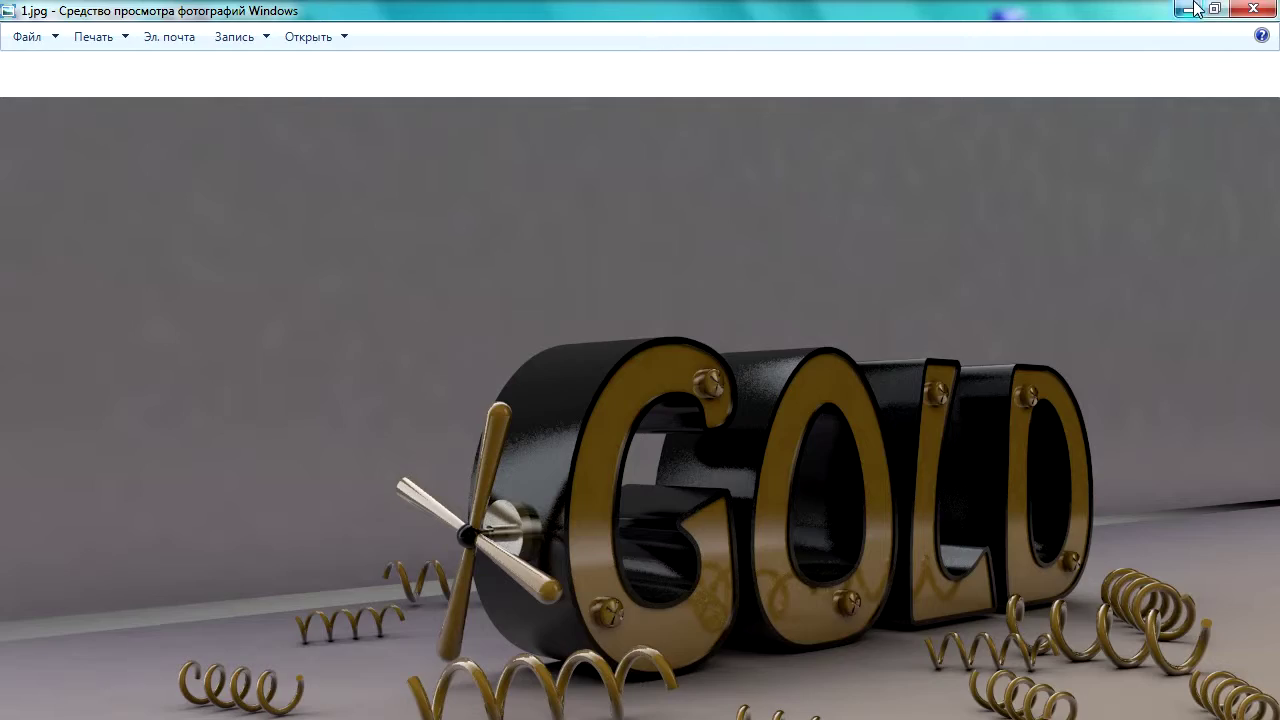
Set render anti-aliasing to Максимальное, keeping the minimum level at 1x1.
click(1190, 9)
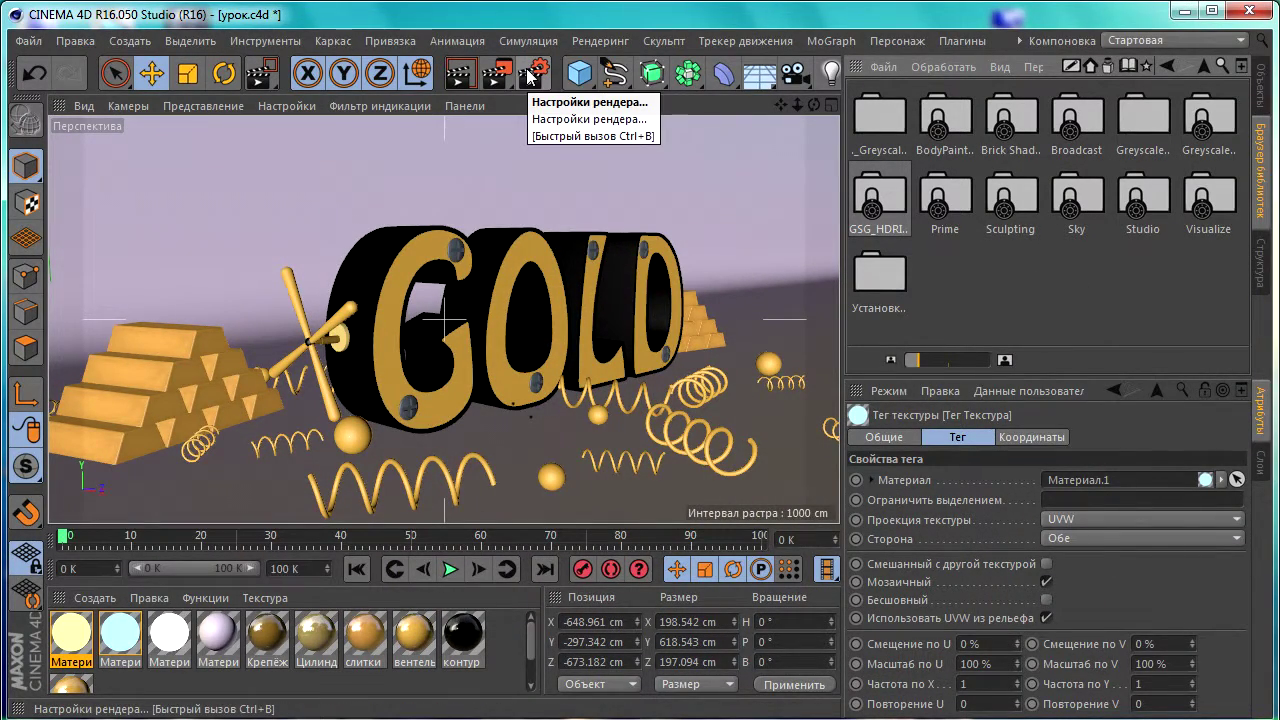
click(1261, 78)
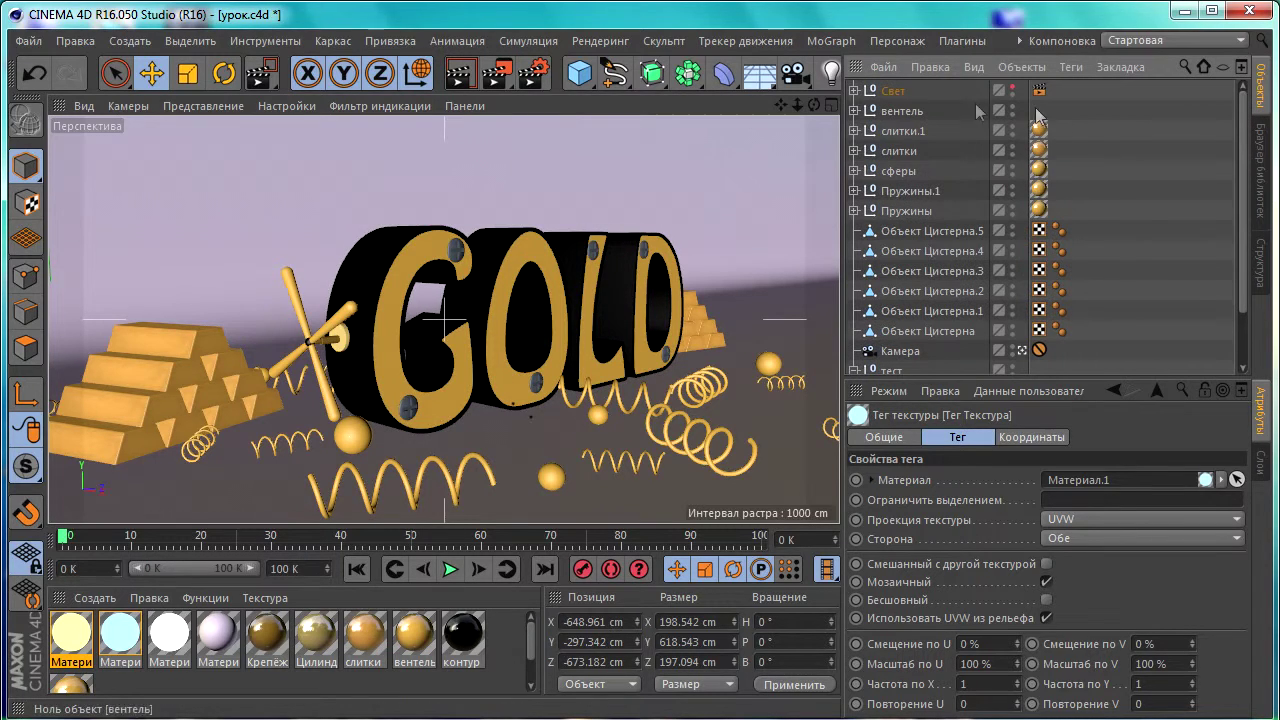
click(534, 73)
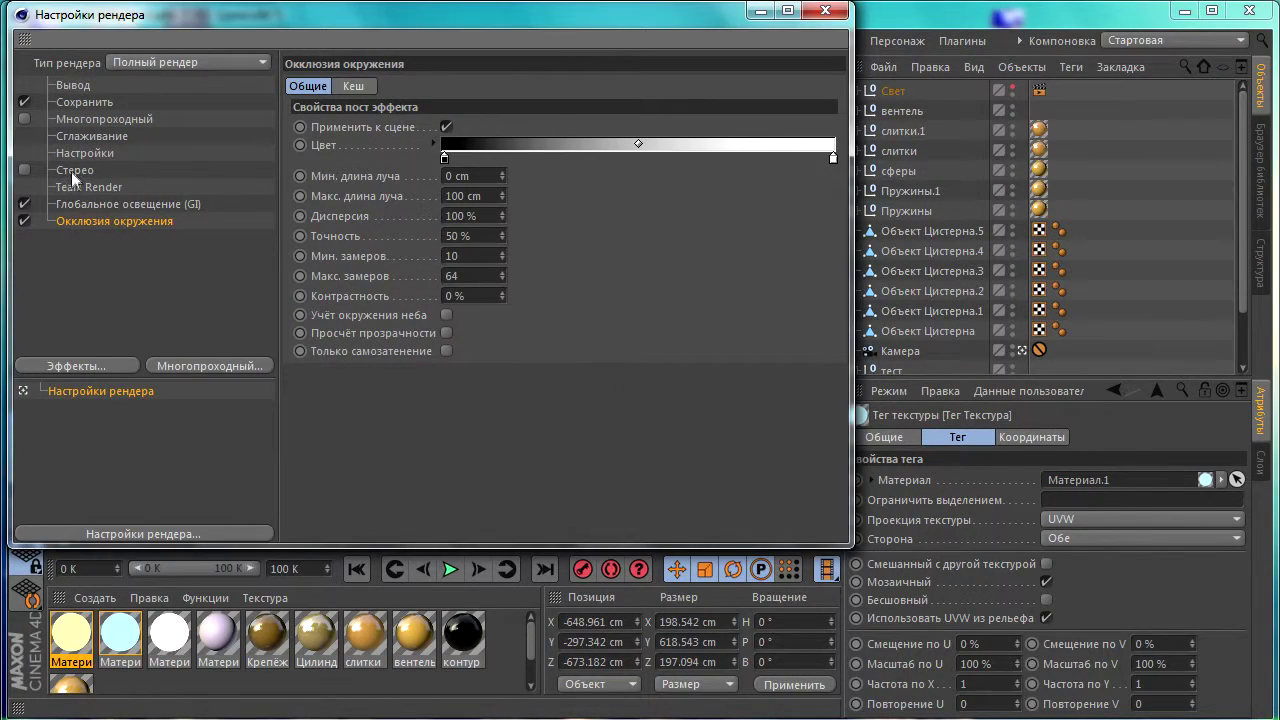
click(84, 153)
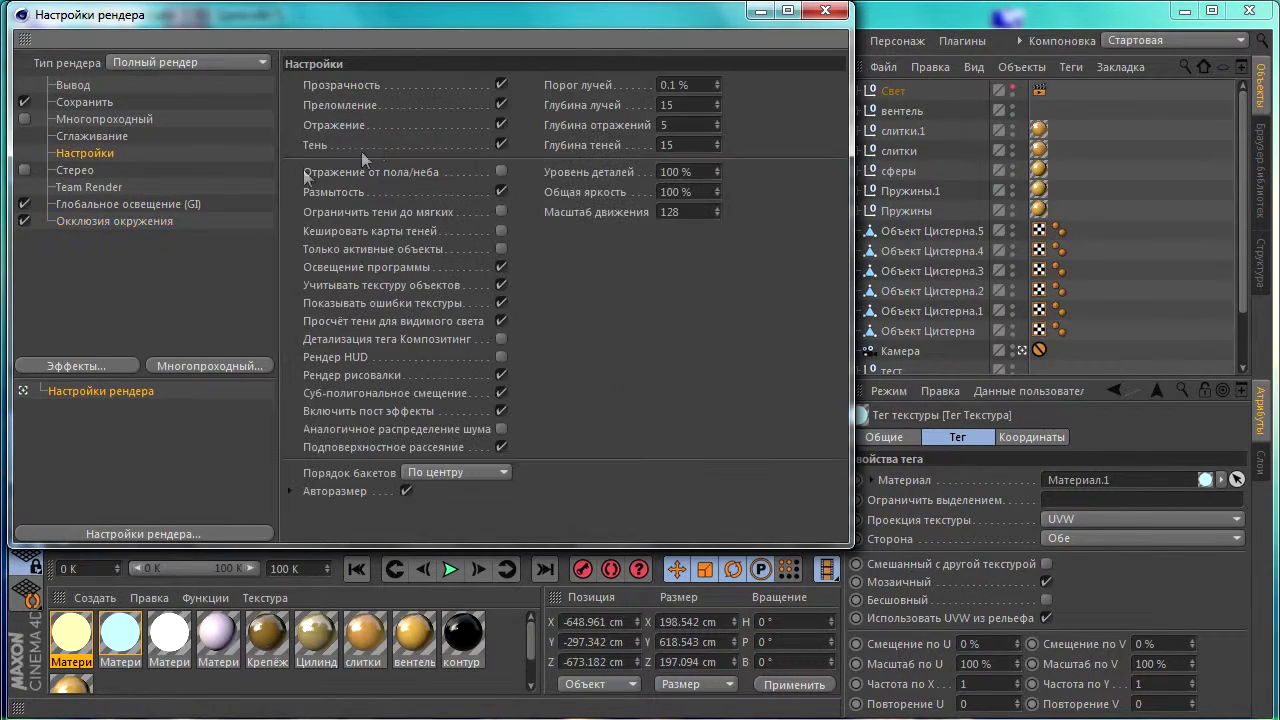
click(92, 136)
click(529, 82)
click(516, 140)
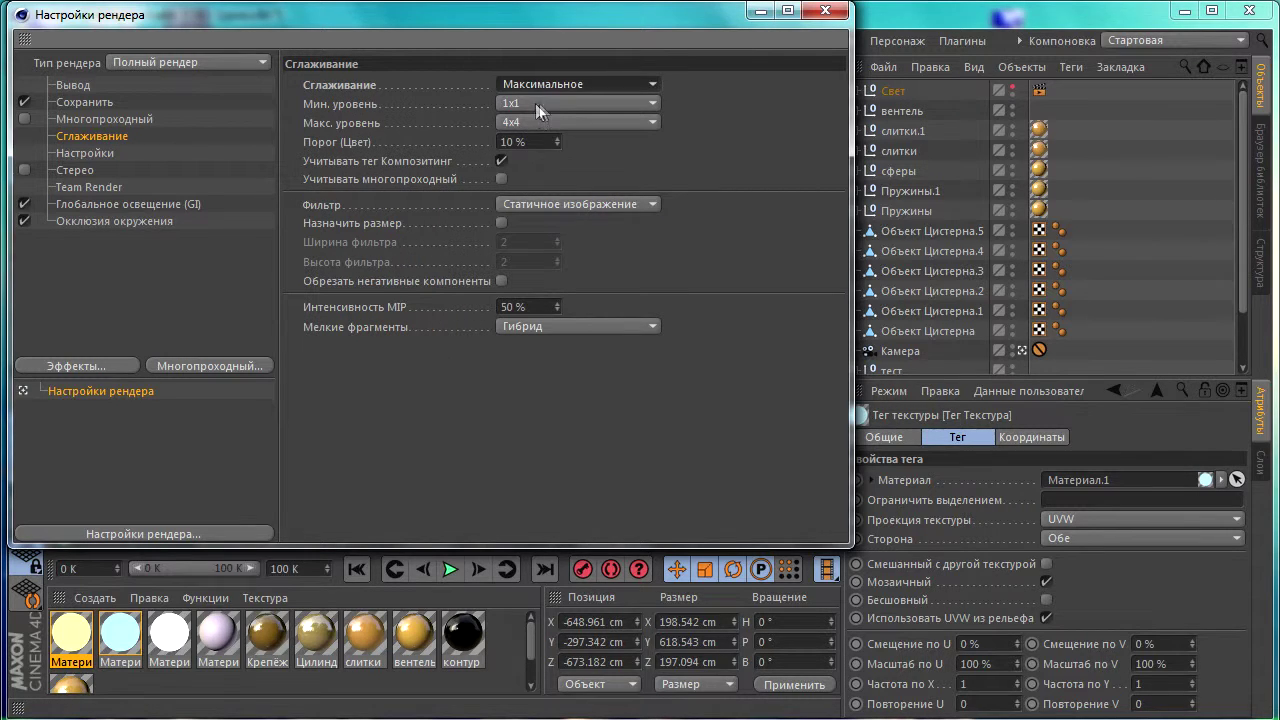
click(538, 108)
click(533, 103)
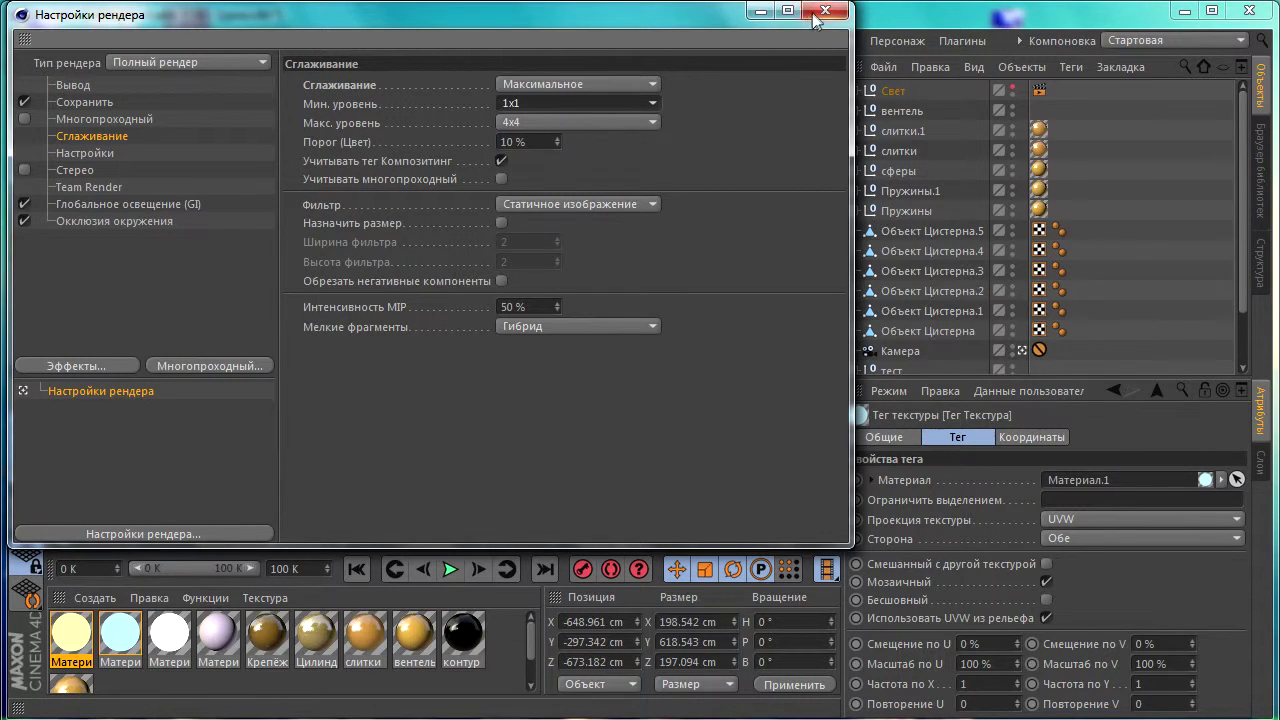
Review the Output and Save render settings, then close the Render Settings dialog.
click(78, 87)
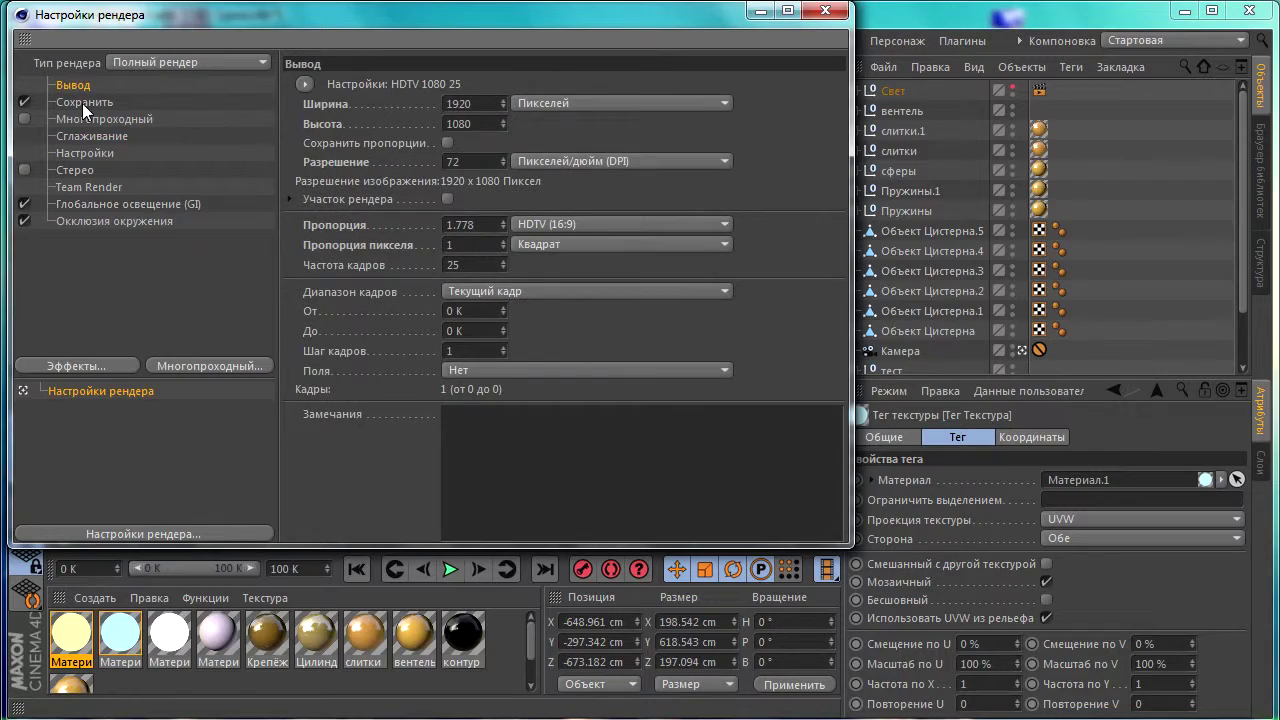
click(82, 103)
click(843, 12)
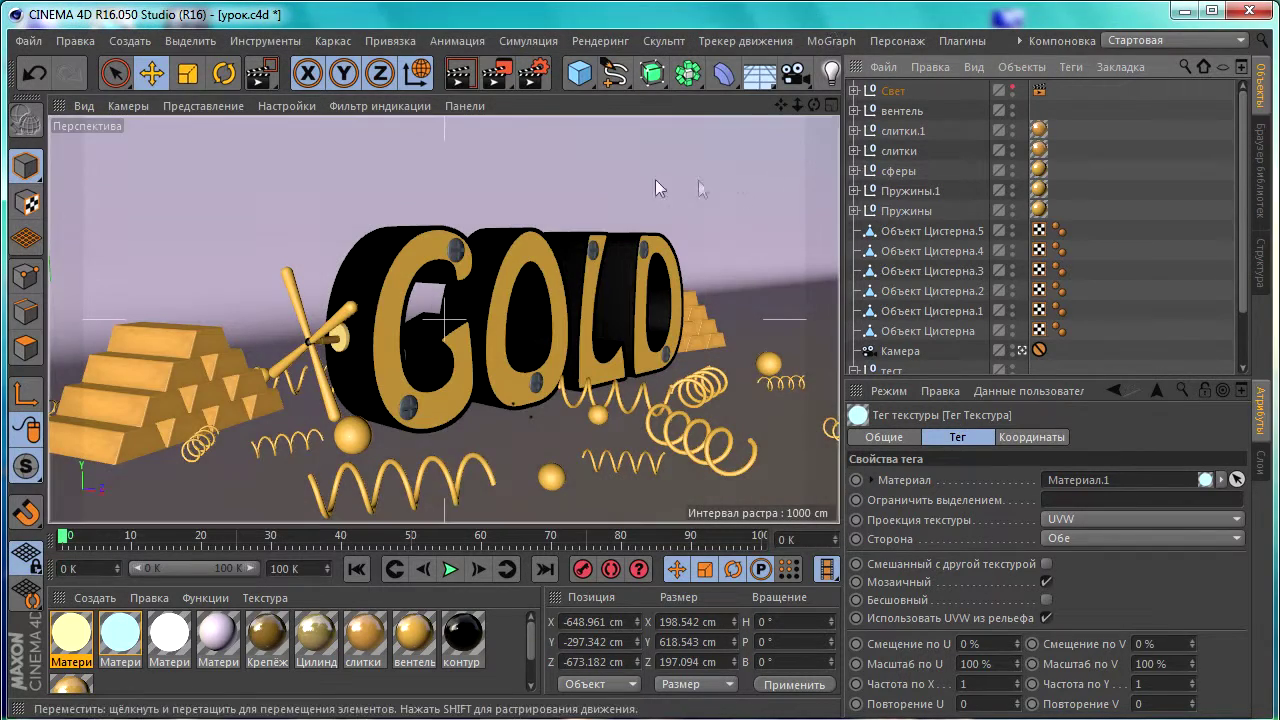
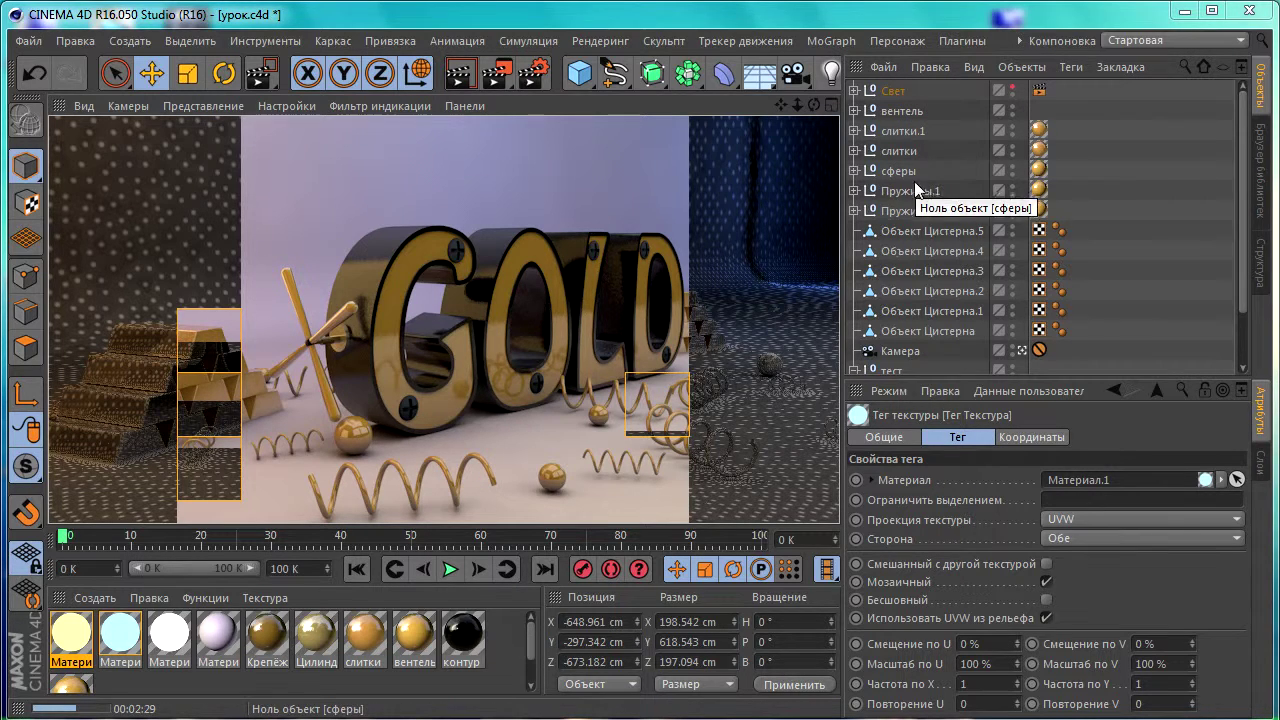
Select the circle profile spline of the last Sweep spring in Пружины.1.
click(855, 211)
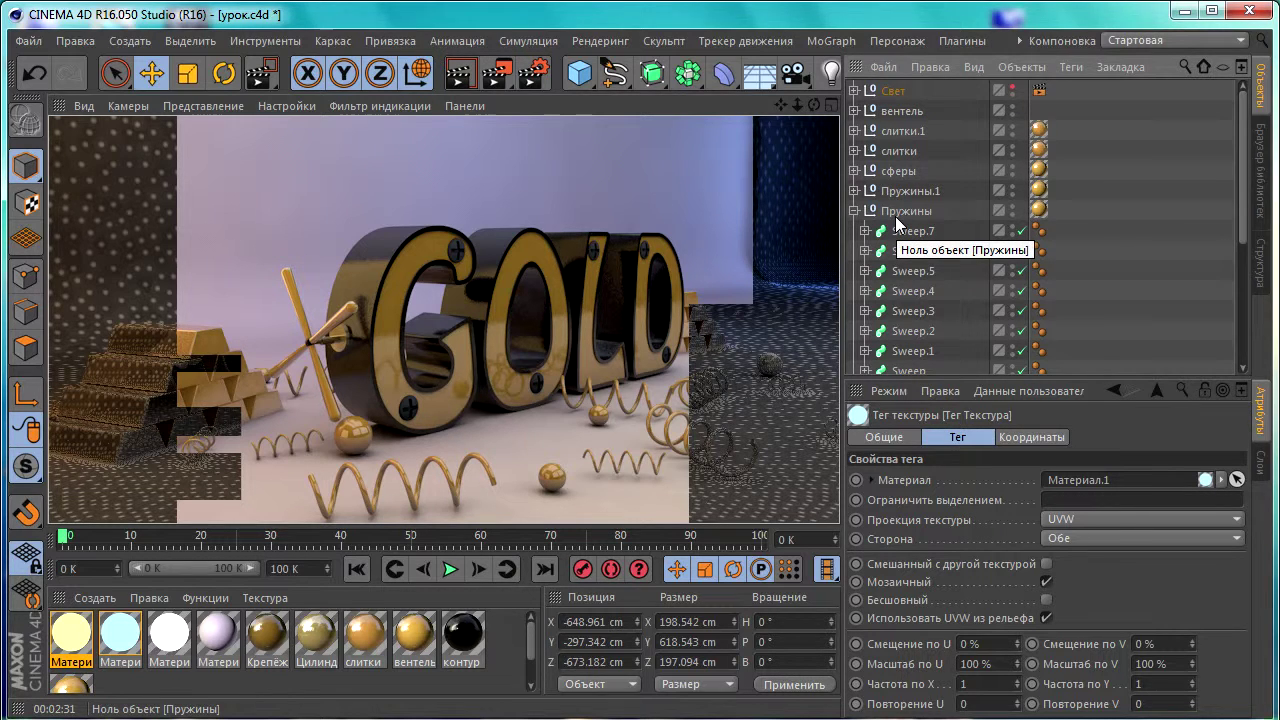
click(900, 230)
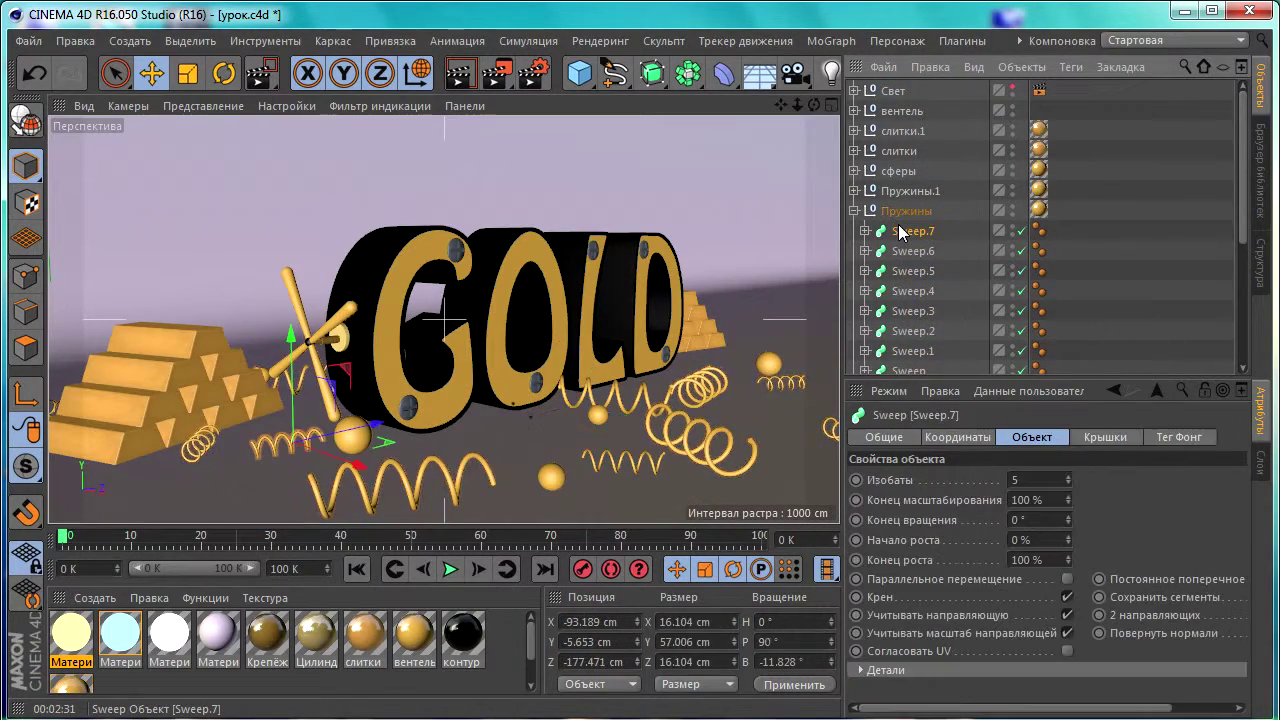
click(623, 401)
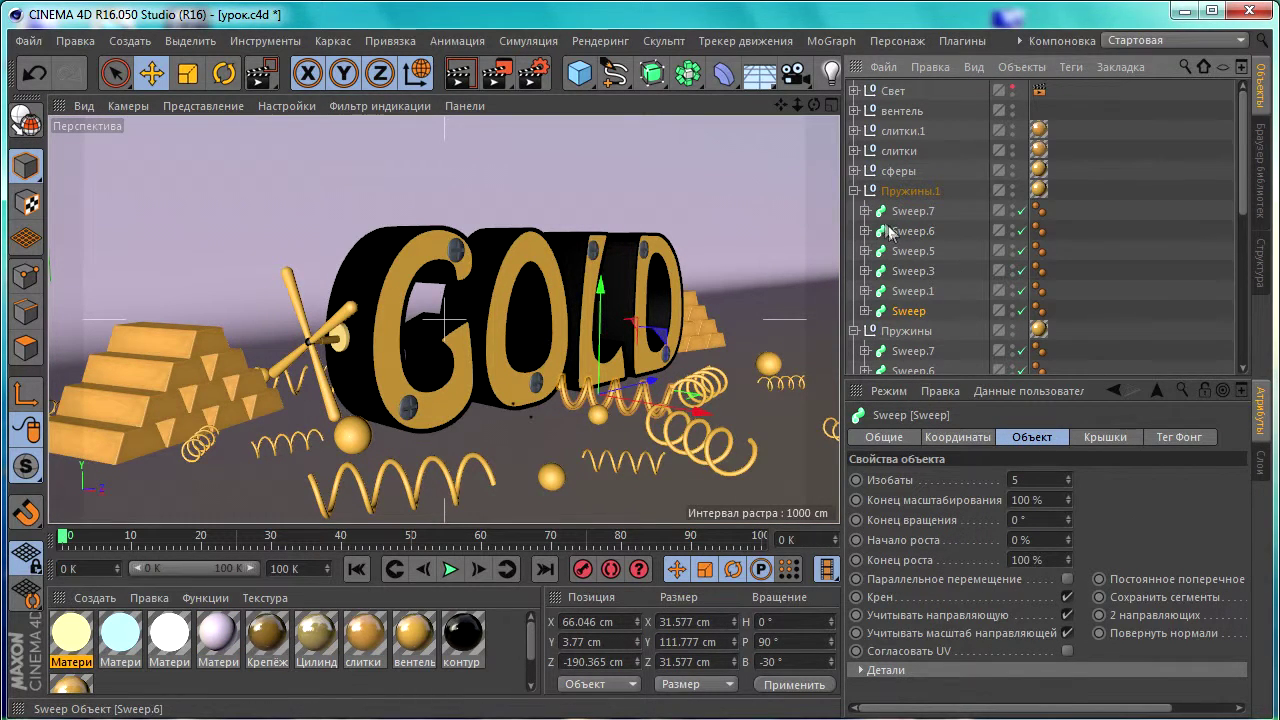
click(865, 212)
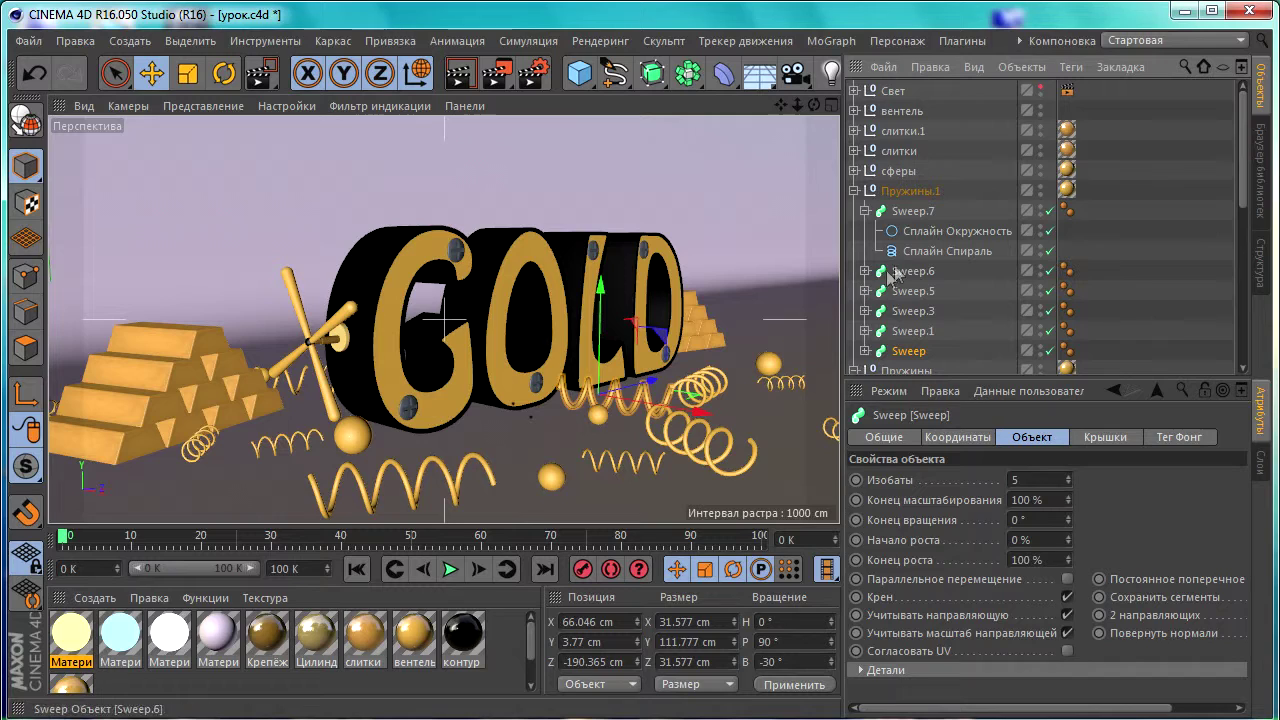
click(922, 232)
click(865, 211)
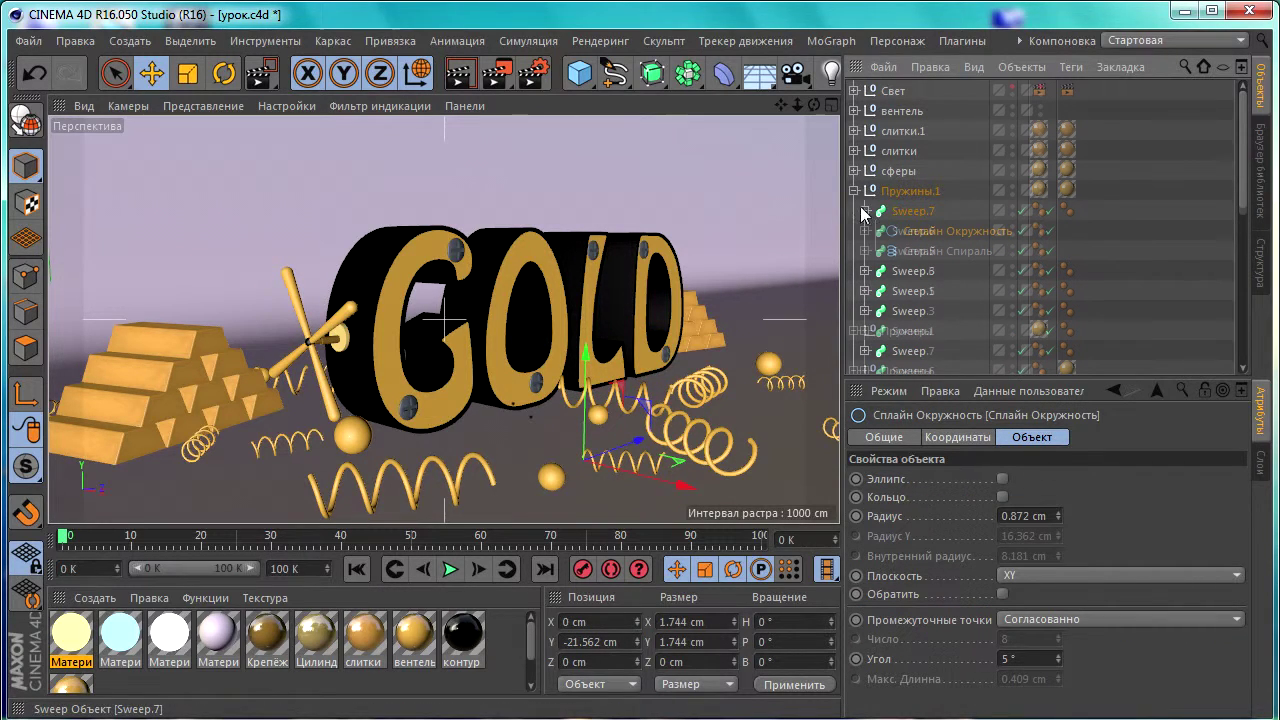
click(908, 311)
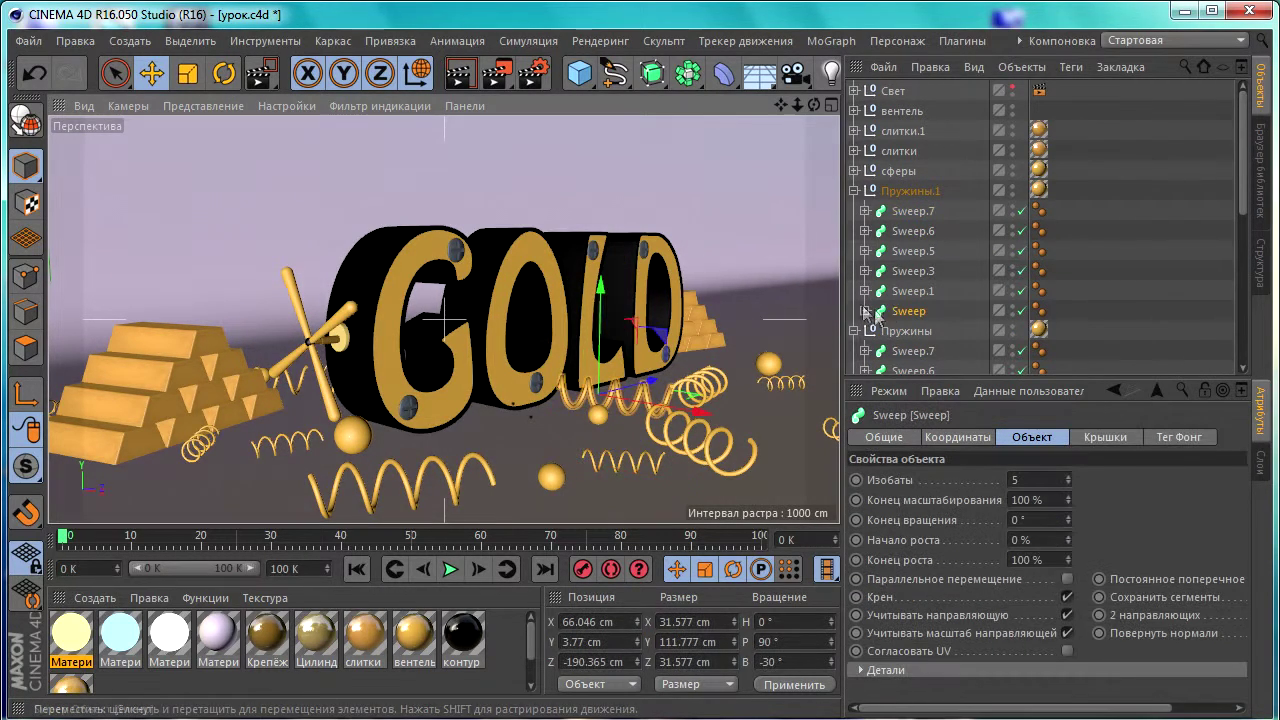
click(865, 311)
click(894, 332)
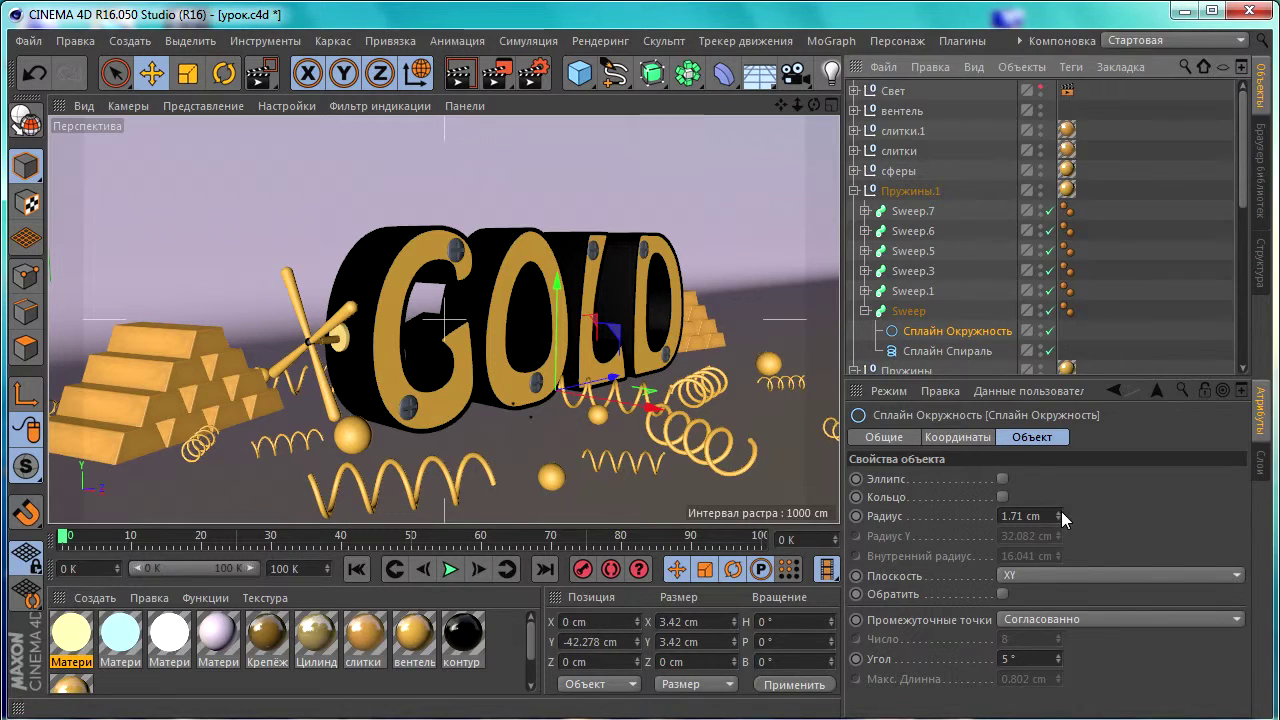
Set that circle spline's radius to 3 cm.
click(1061, 511)
drag(1061, 511, 1057, 516)
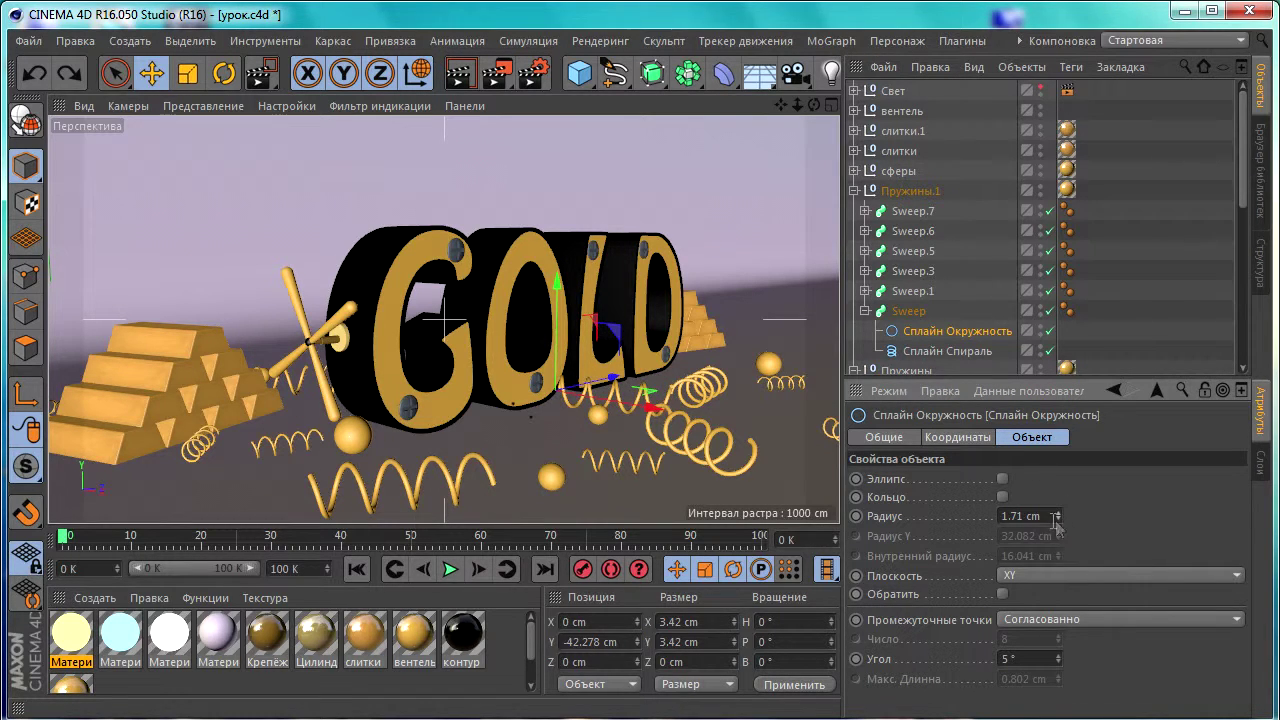
text(3)
key(Return)
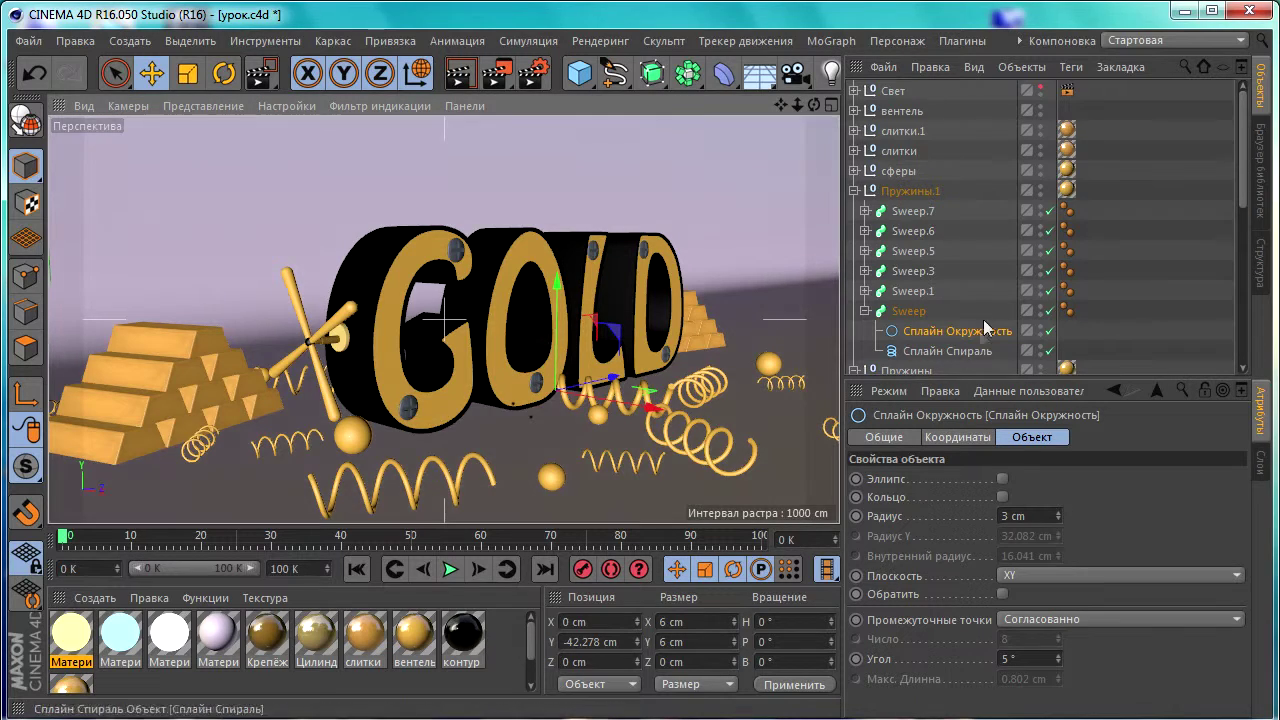
Maximize the Front view and collapse the Пружины groups in the Object Manager.
scroll(1078, 275, down, 5)
scroll(1078, 275, down, 3)
scroll(217, 418, down, 5)
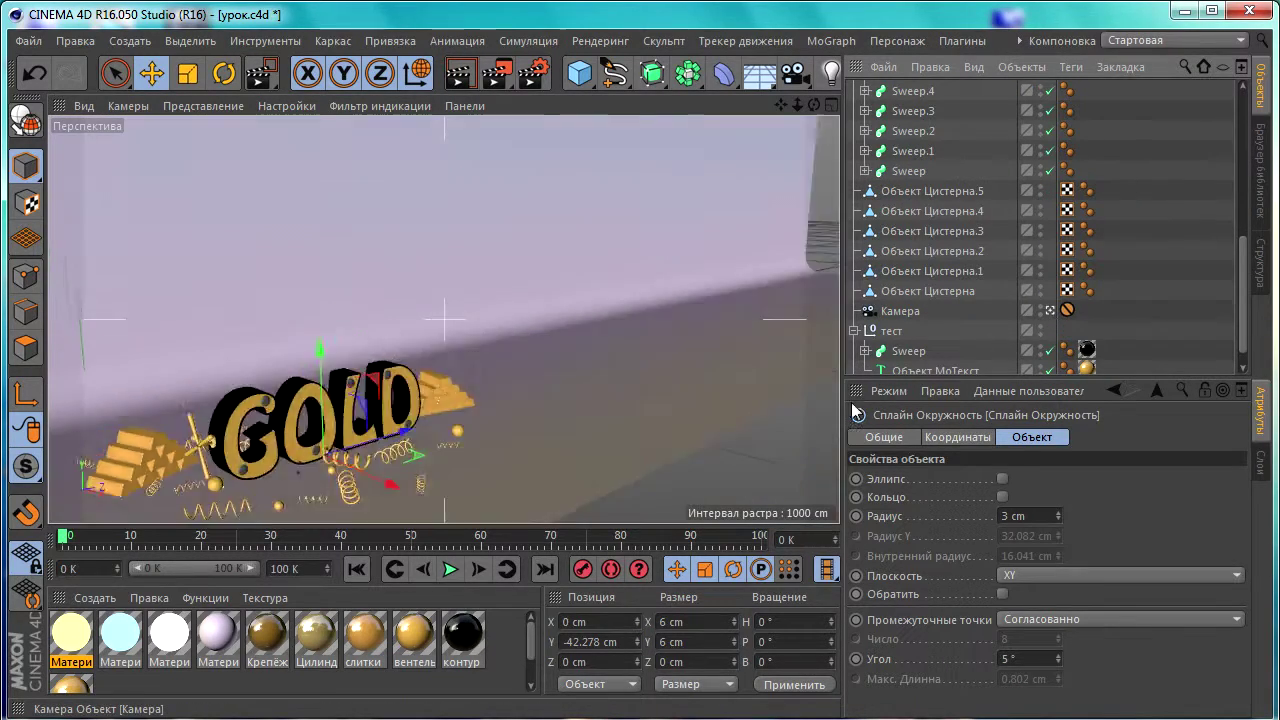
scroll(217, 418, down, 3)
scroll(217, 418, up, 5)
scroll(135, 370, up, 3)
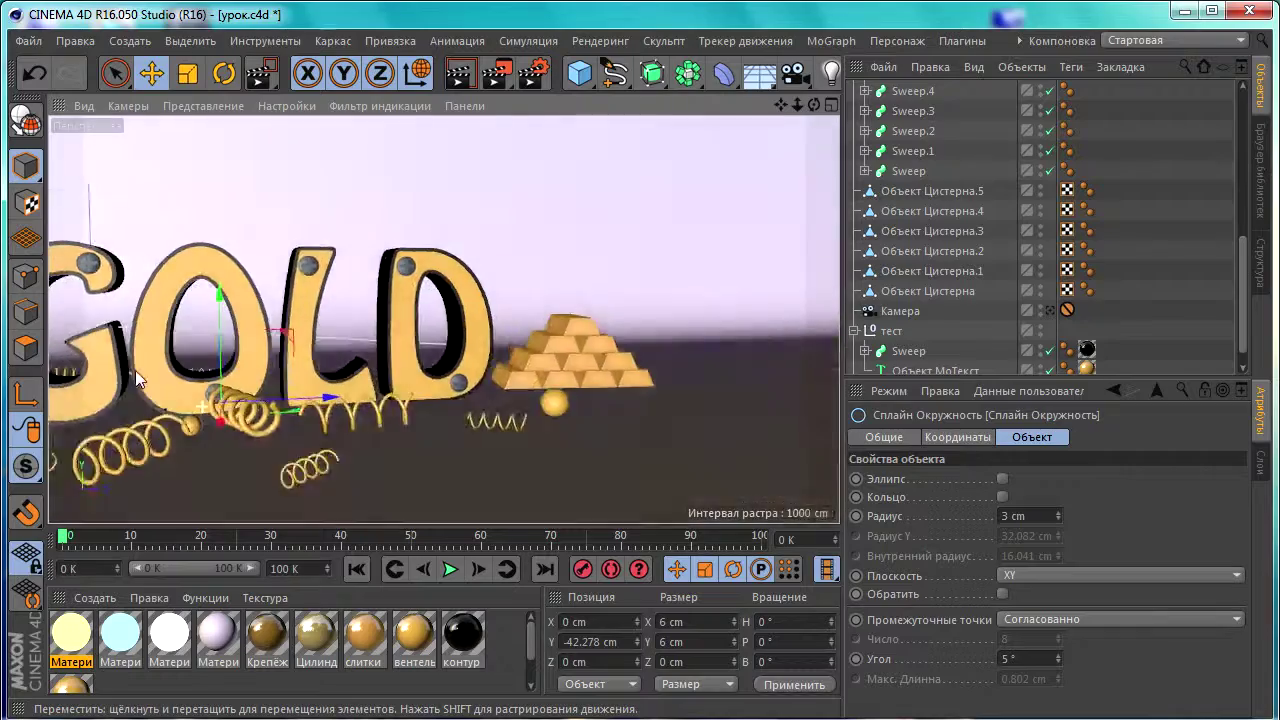
scroll(363, 327, up, 3)
scroll(363, 327, down, 2)
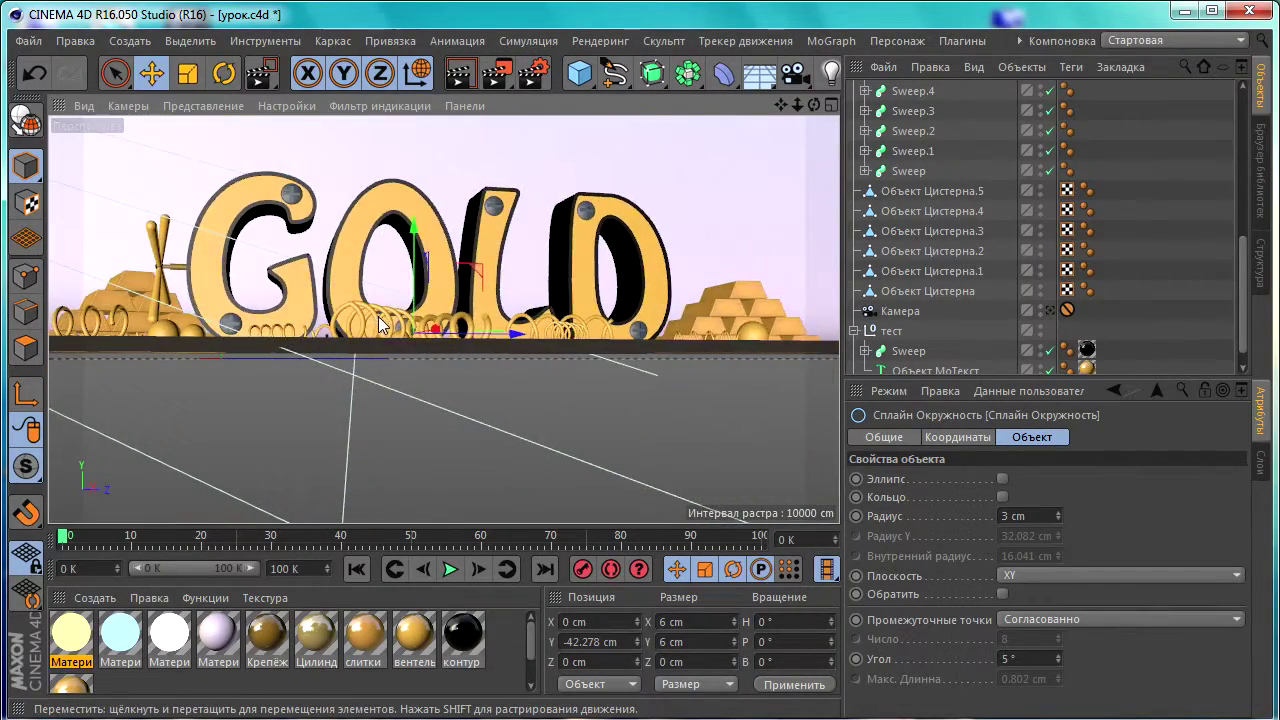
middle_click(498, 407)
middle_click(498, 407)
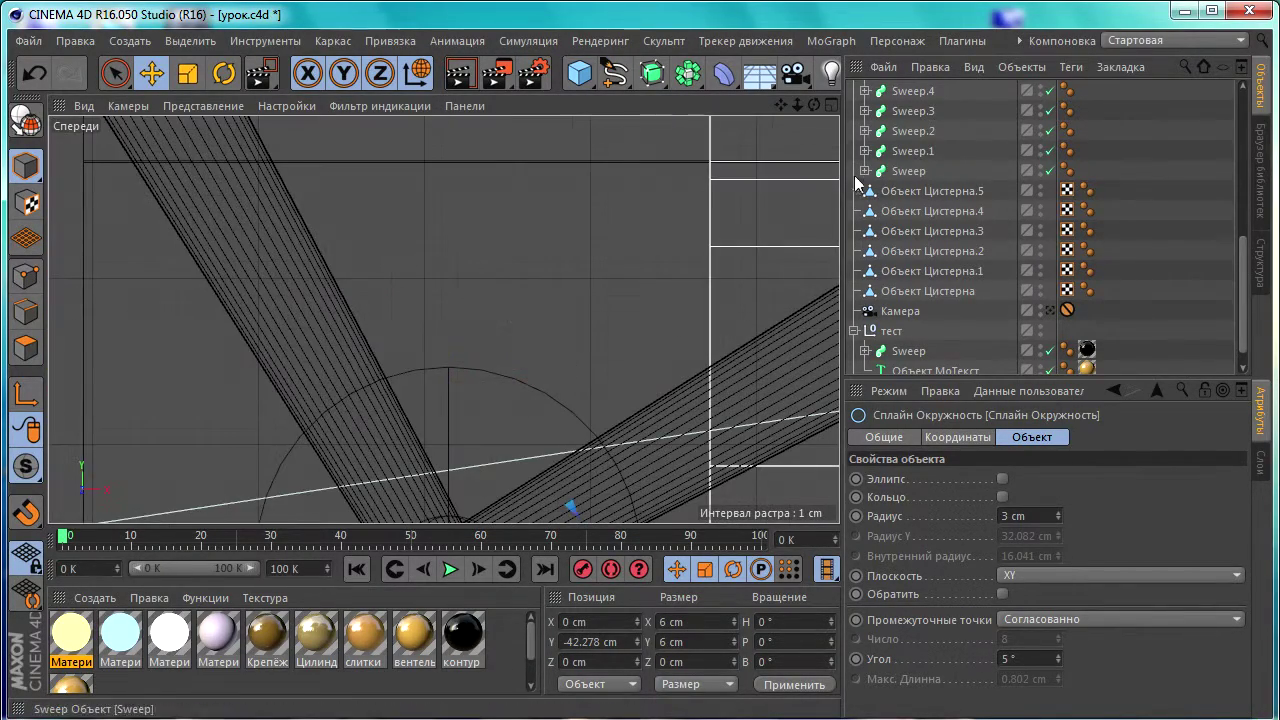
click(853, 250)
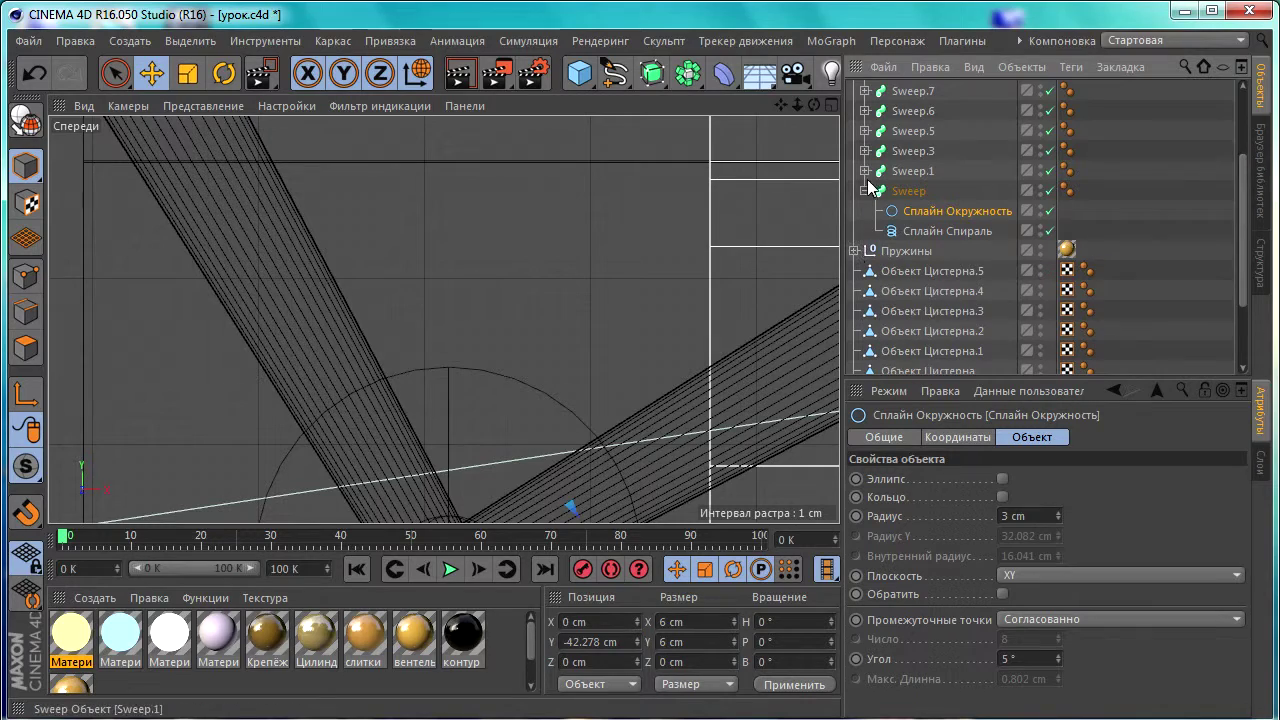
click(865, 190)
scroll(870, 210, up, 3)
click(853, 190)
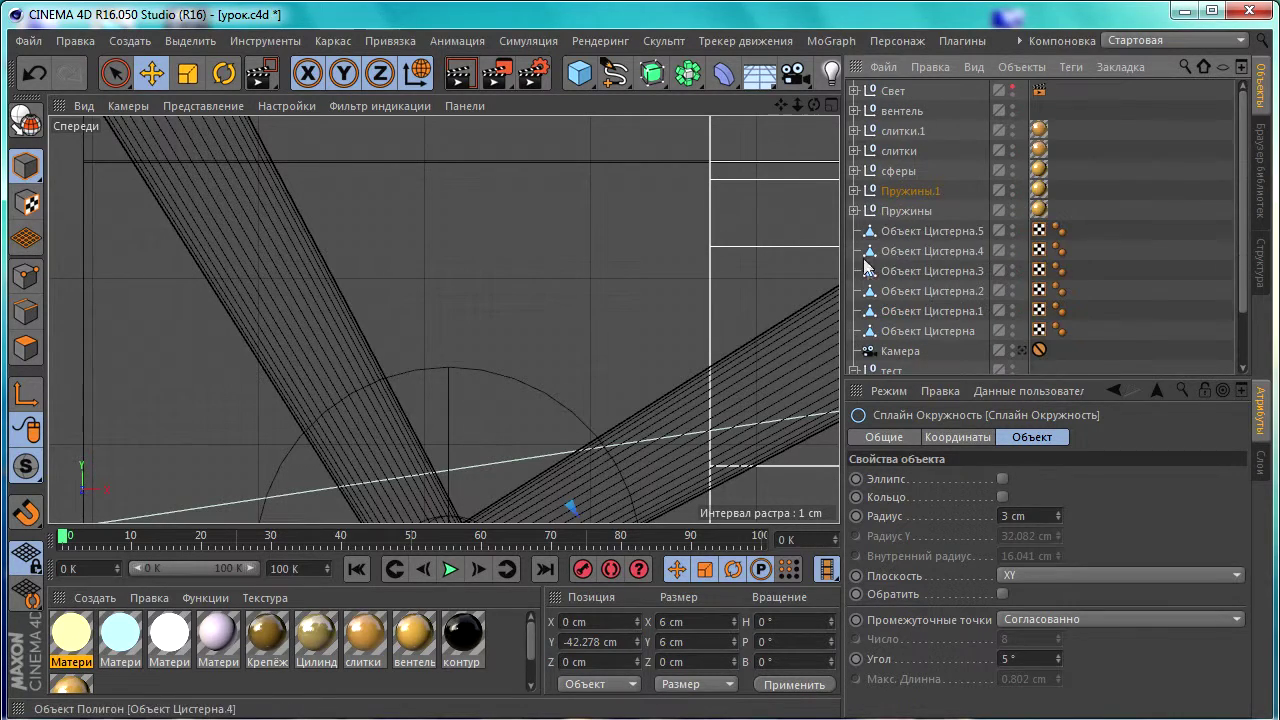
click(895, 210)
scroll(331, 415, down, 3)
scroll(391, 372, down, 2)
scroll(517, 287, down, 3)
scroll(600, 330, down, 3)
scroll(655, 366, up, 2)
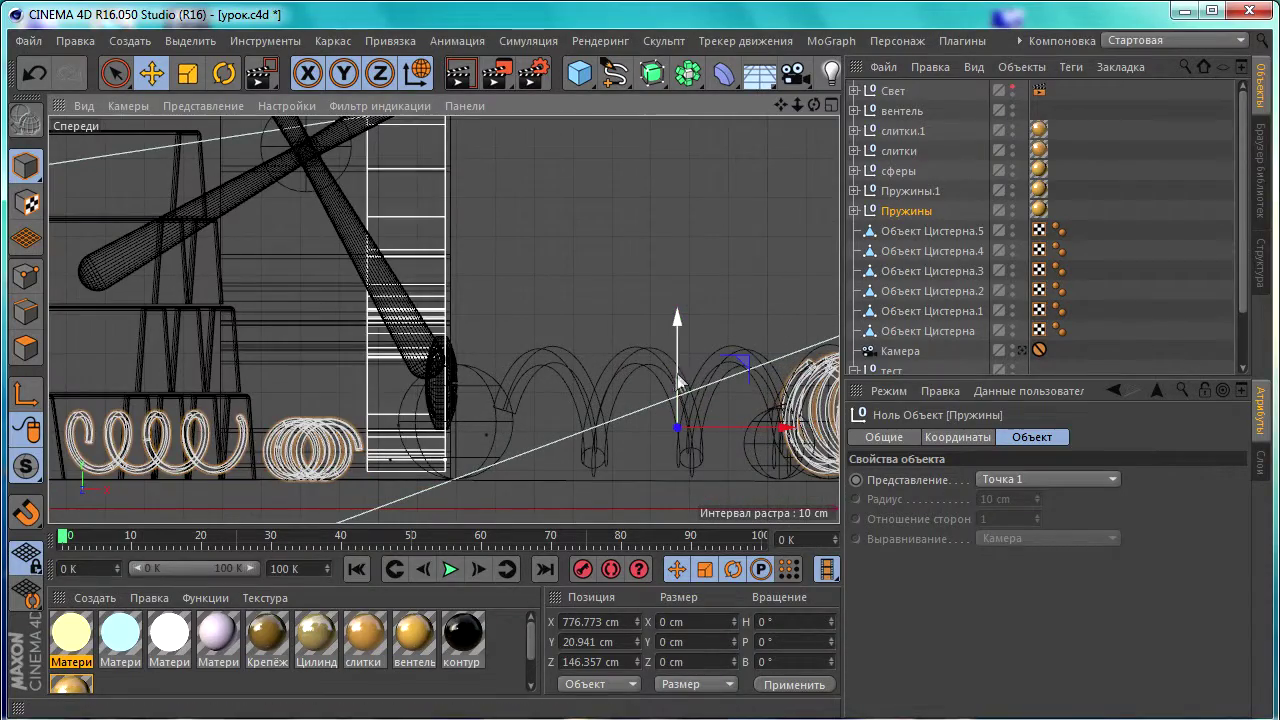
Nudge the Sweep.5, Sweep.2 and a gold-bar-side spring slightly in the Front view.
click(679, 380)
scroll(557, 406, up, 3)
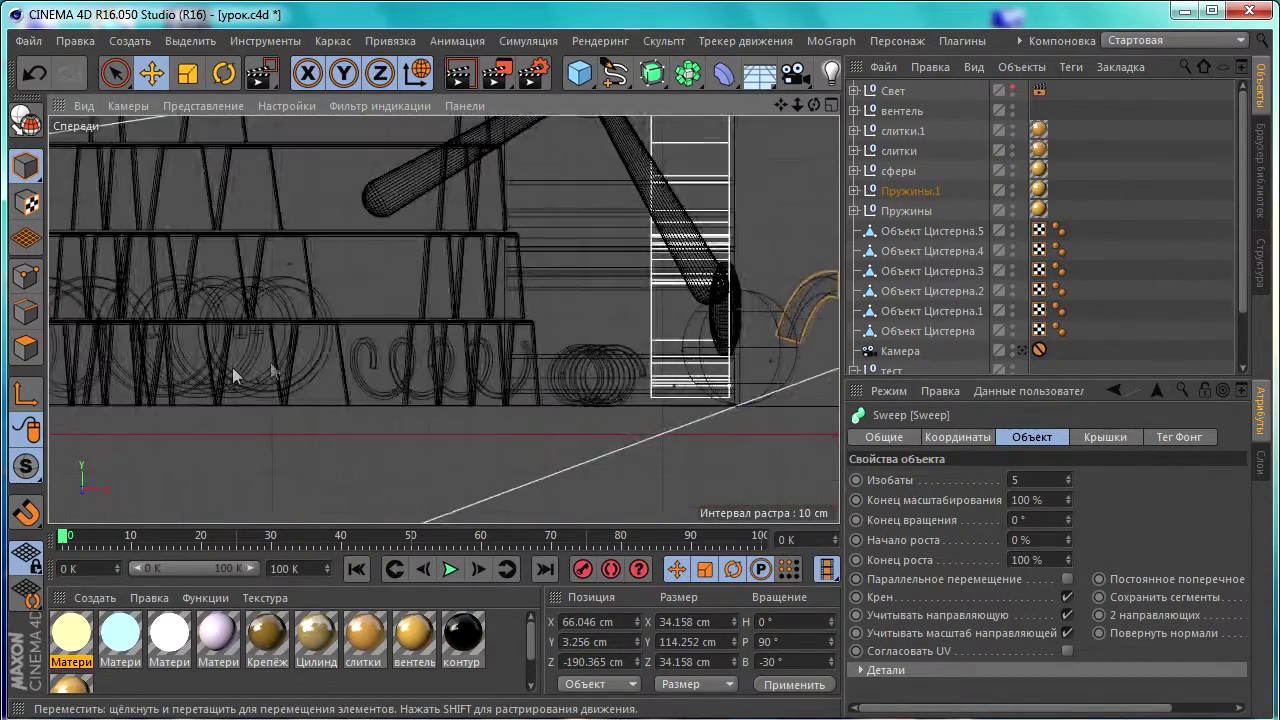
scroll(232, 367, up, 2)
click(439, 379)
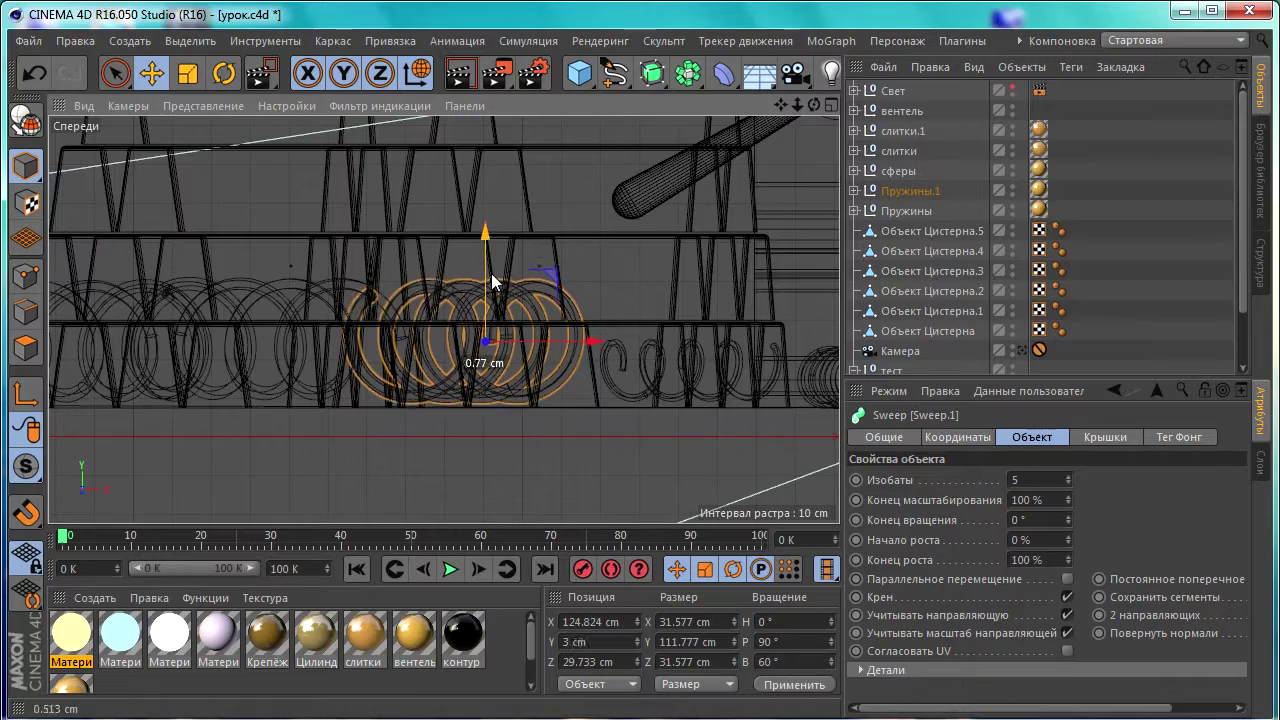
drag(414, 272, 515, 287)
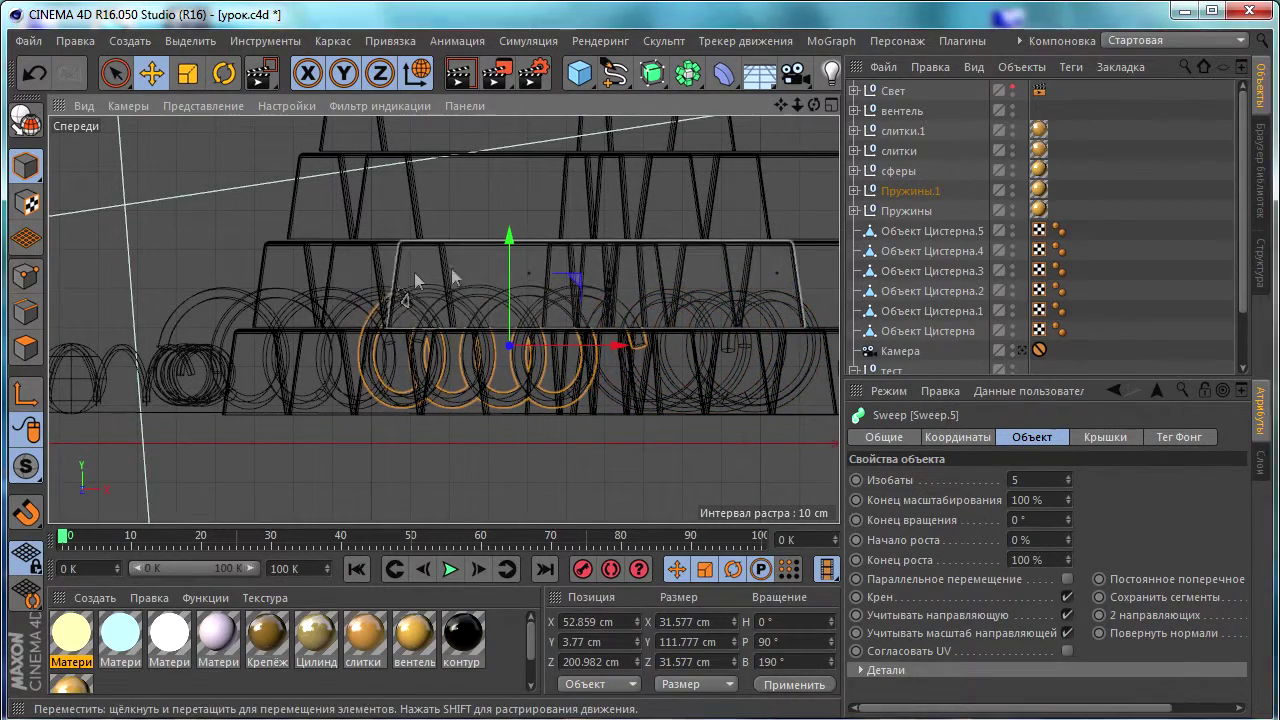
drag(309, 285, 303, 286)
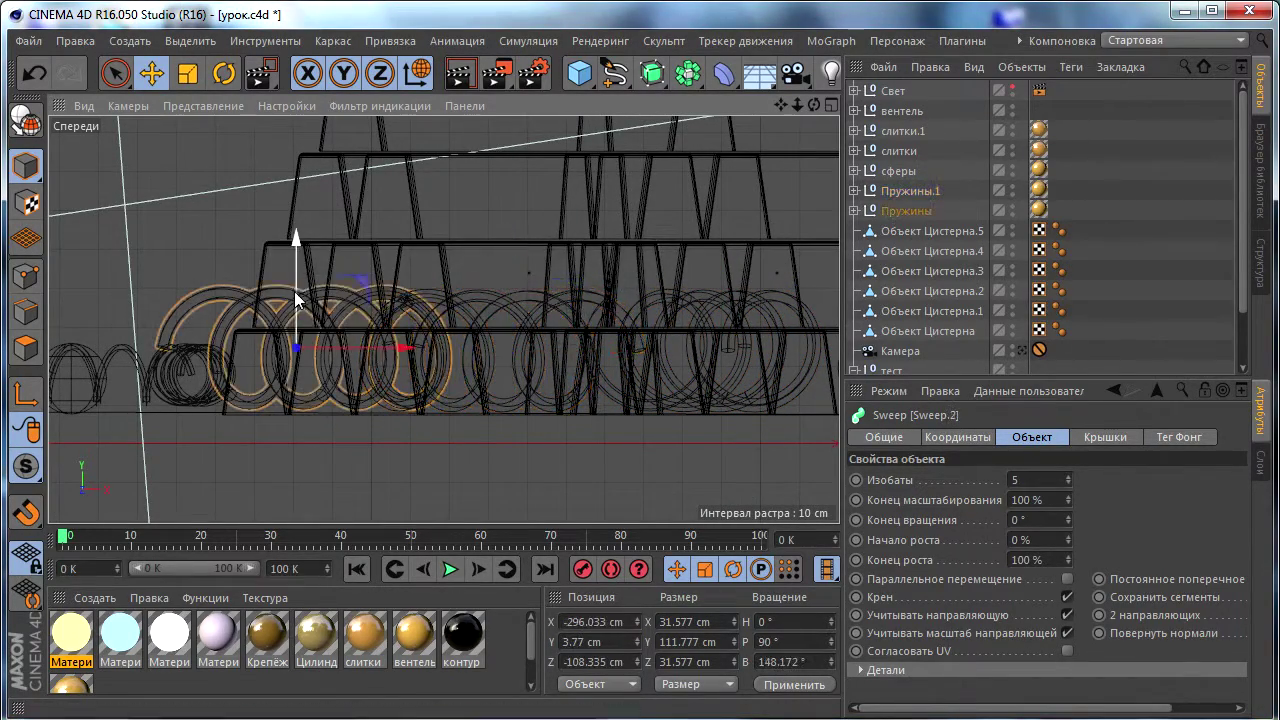
alt+middle_drag(303, 285, 518, 279)
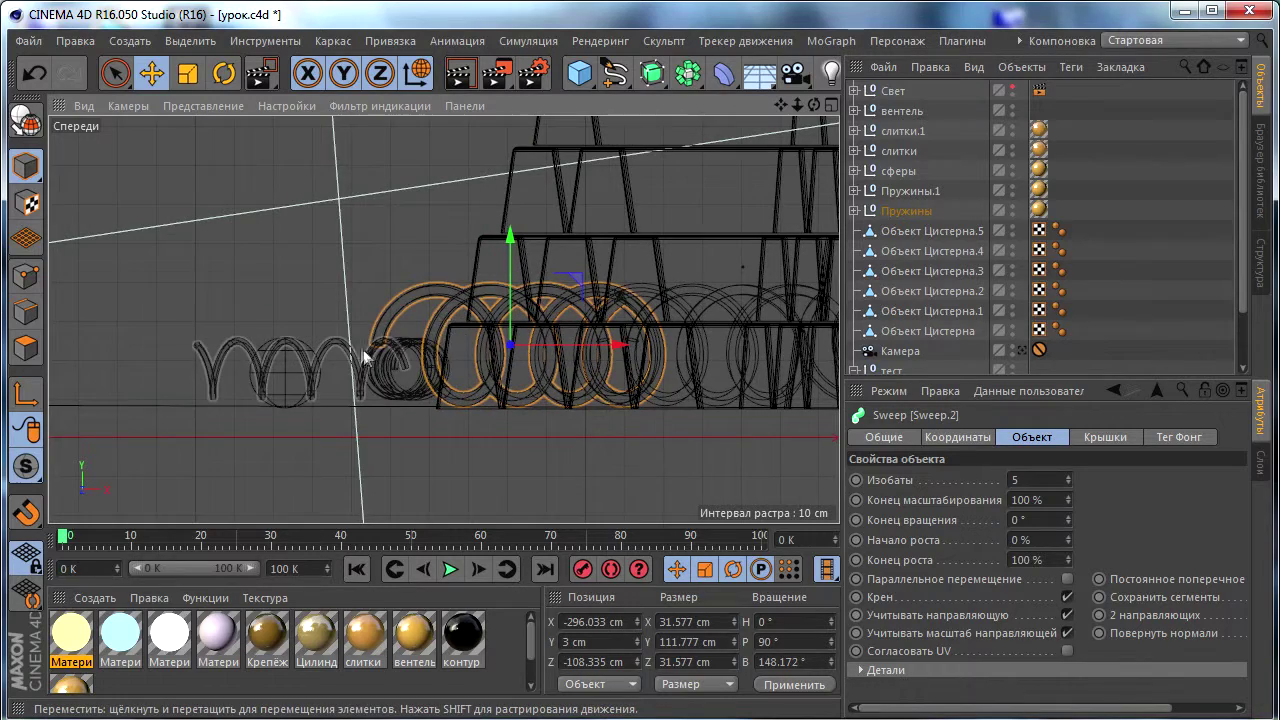
click(372, 350)
drag(413, 292, 317, 304)
click(385, 340)
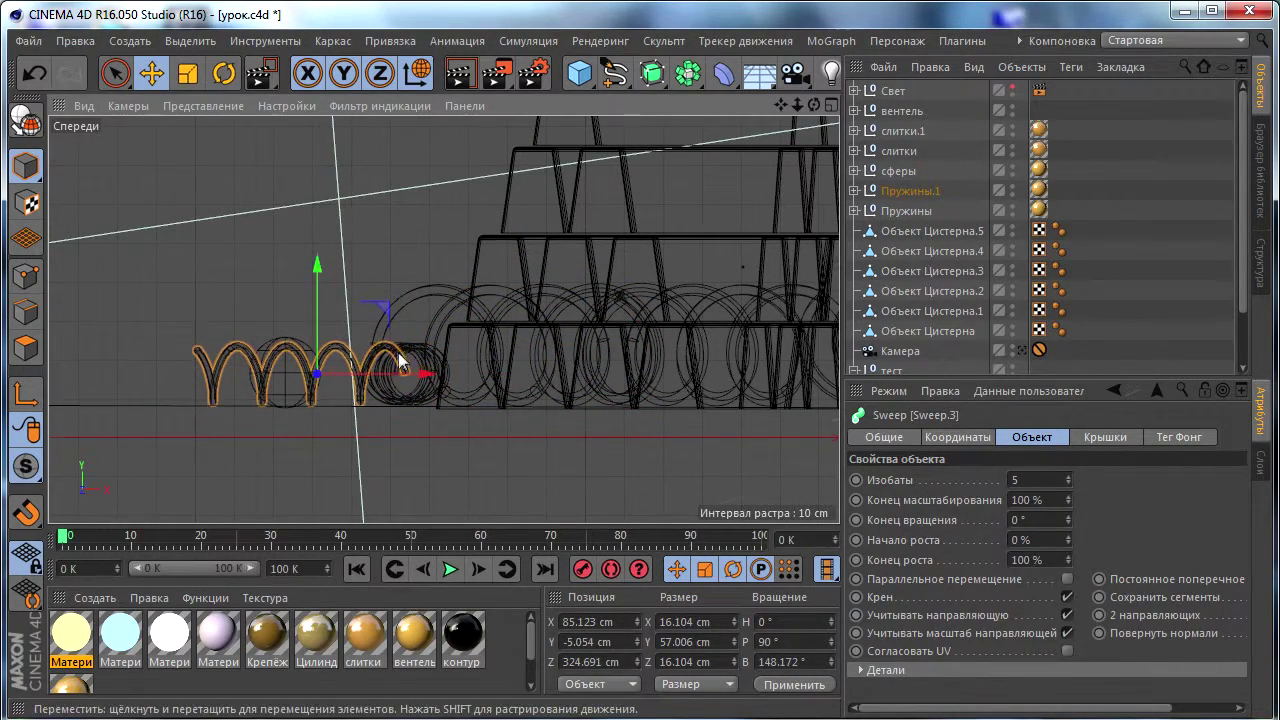
Return to a maximized Perspective view seen through the scene camera.
scroll(317, 304, down, 5)
scroll(317, 304, down, 3)
scroll(474, 329, up, 3)
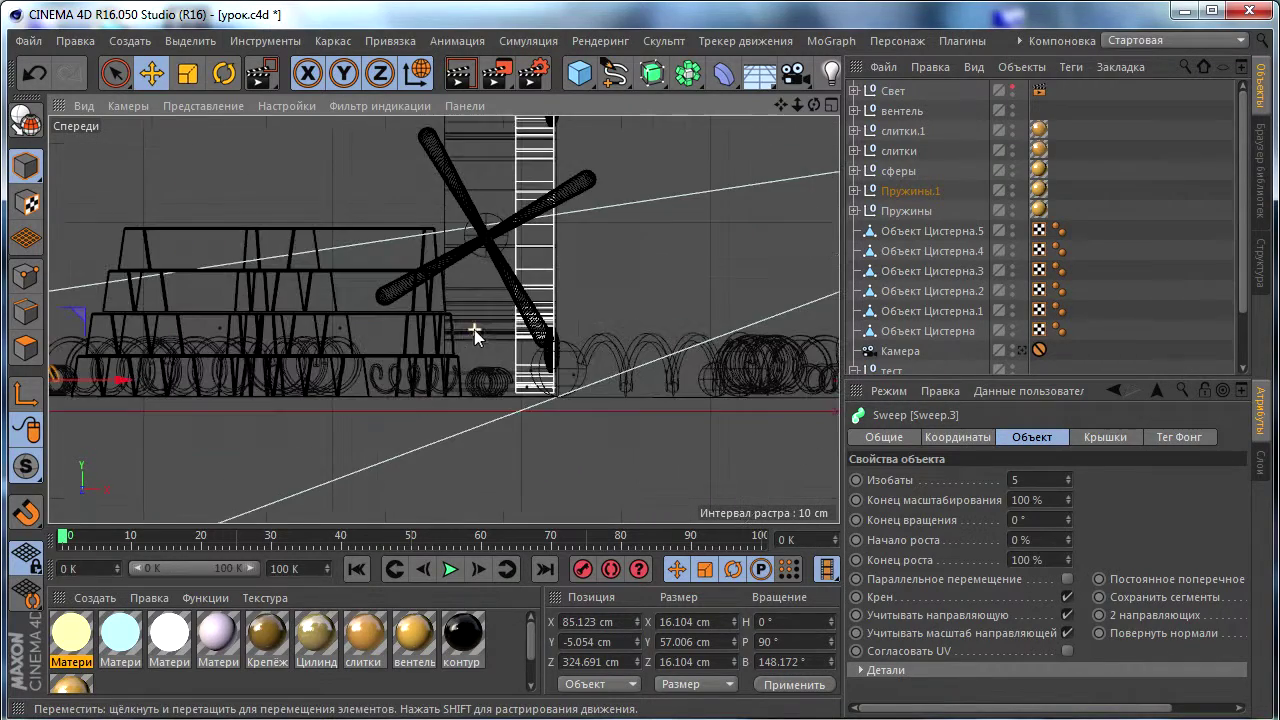
middle_click(628, 319)
middle_click(404, 269)
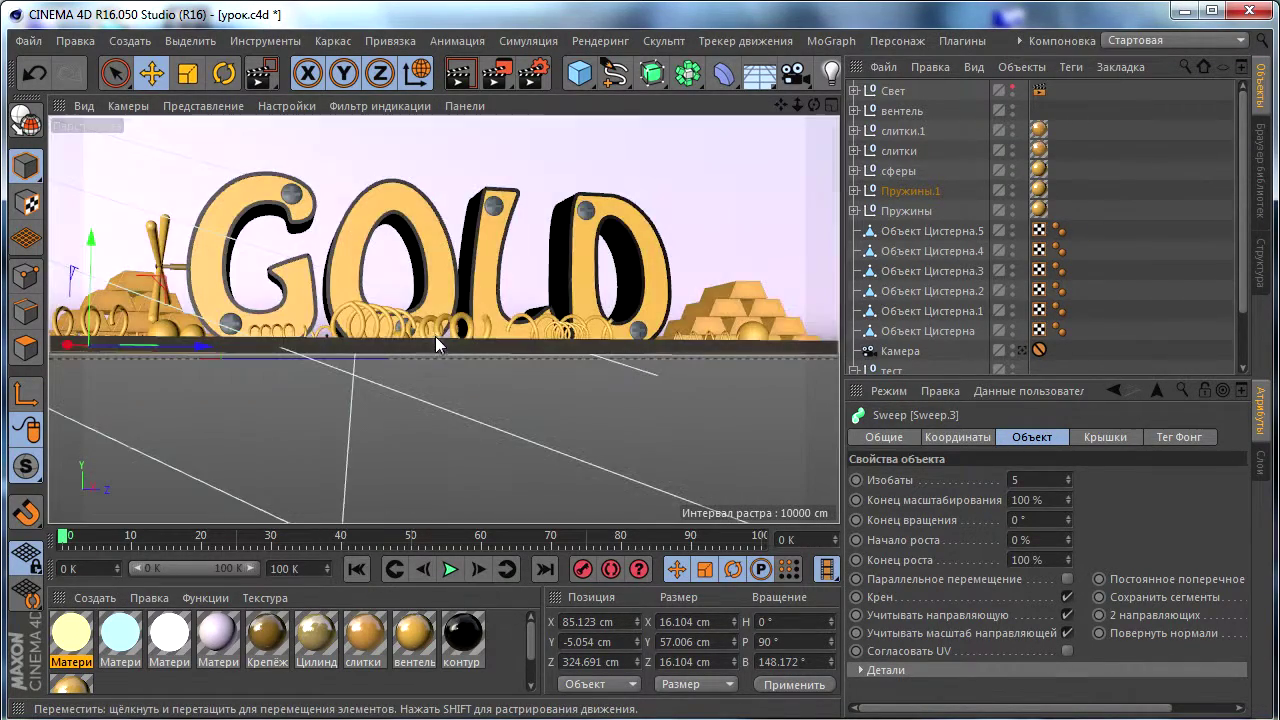
click(1022, 350)
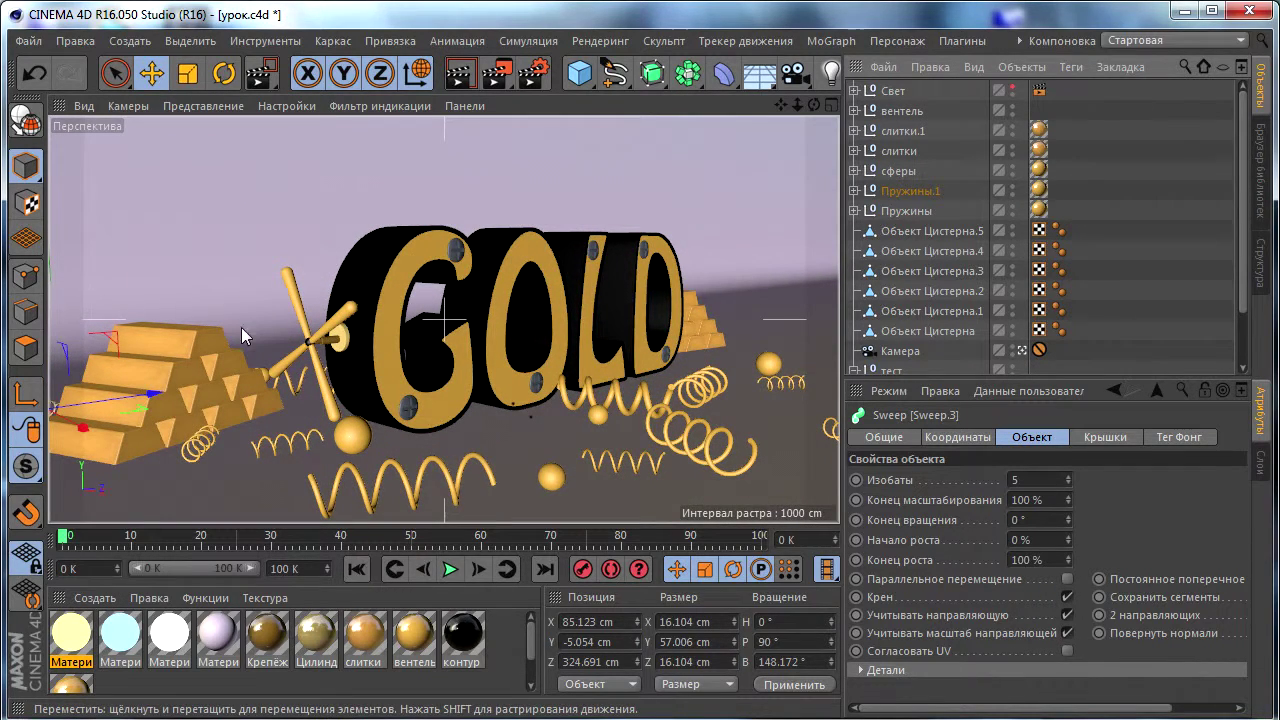
Shift the слитки gold-bar stack slightly along Z, to X 531.457 cm and Z -58.976 cm.
click(898, 150)
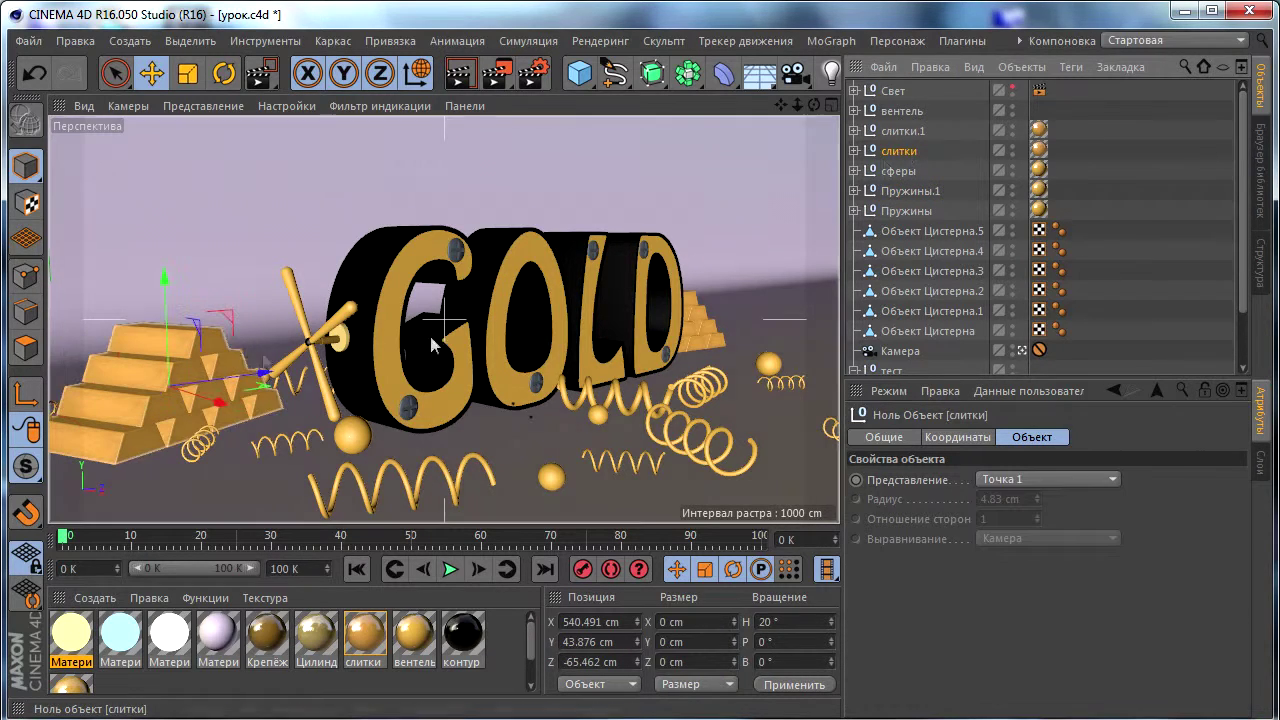
drag(237, 368, 244, 369)
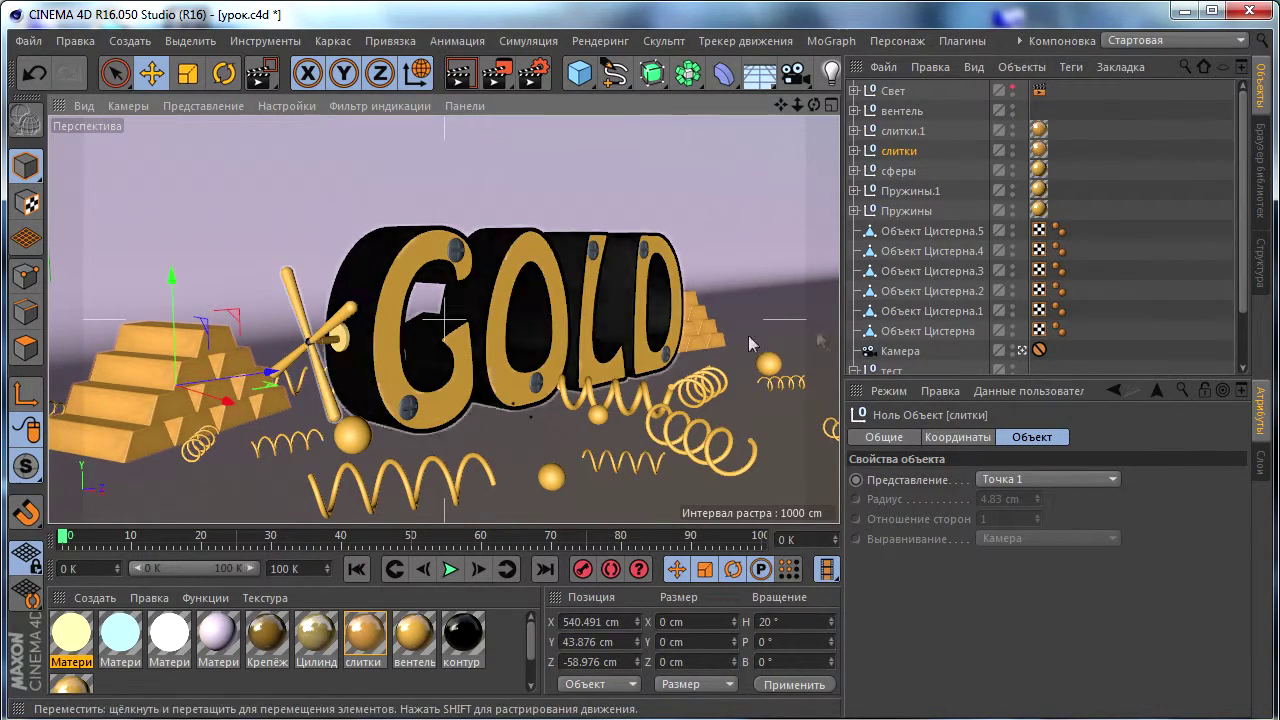
click(1021, 350)
mouse_move(116, 350)
alt+mouse_down()
mouse_move(490, 341)
mouse_move(647, 362)
mouse_move(580, 232)
alt+mouse_up()
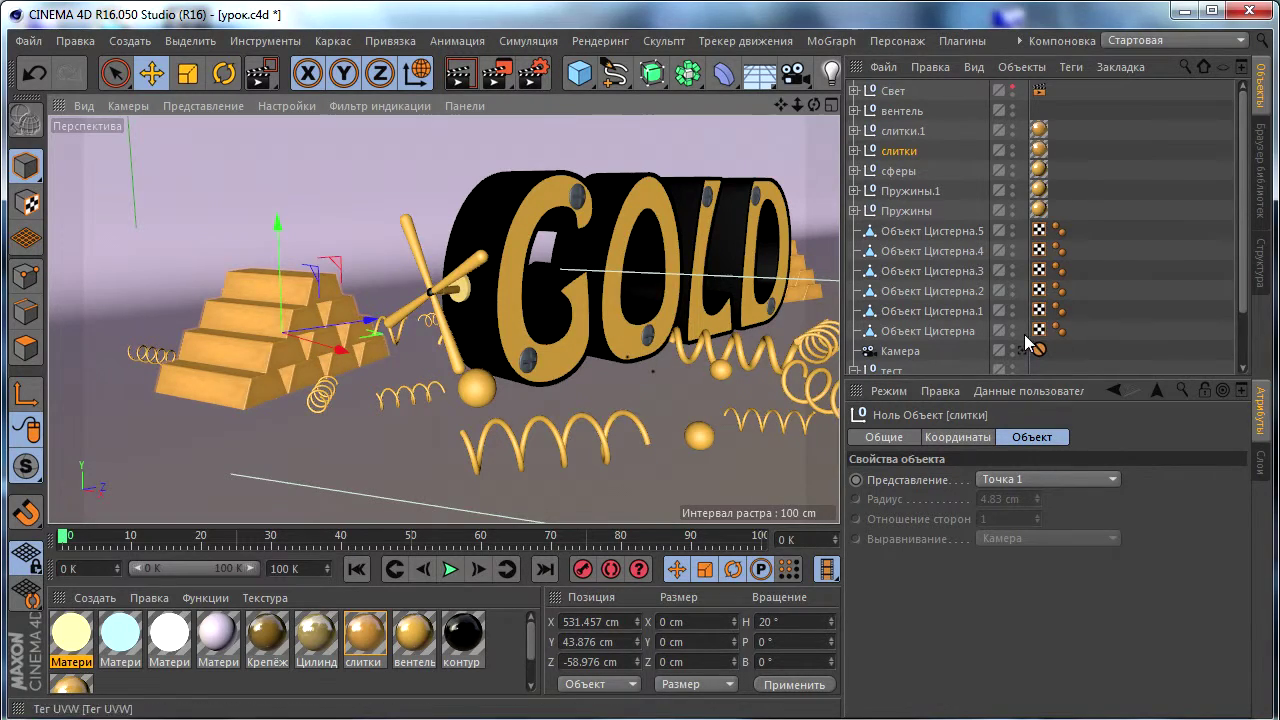
click(1023, 349)
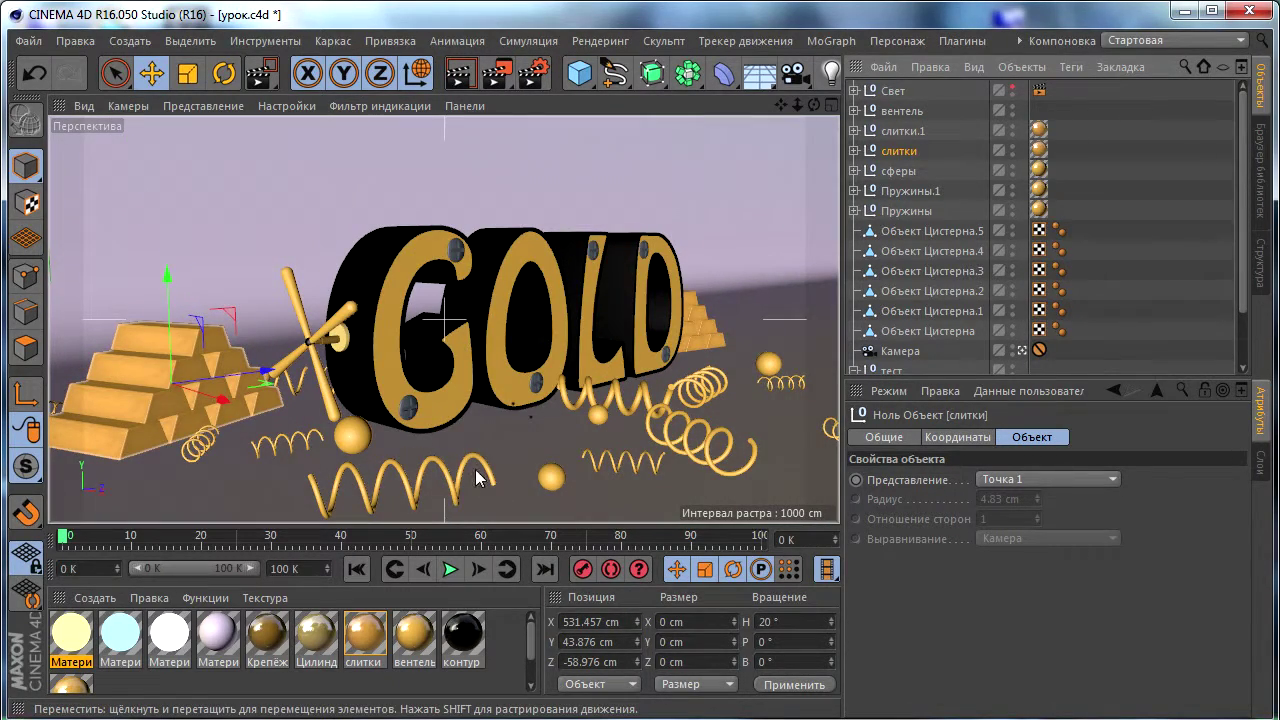
click(479, 472)
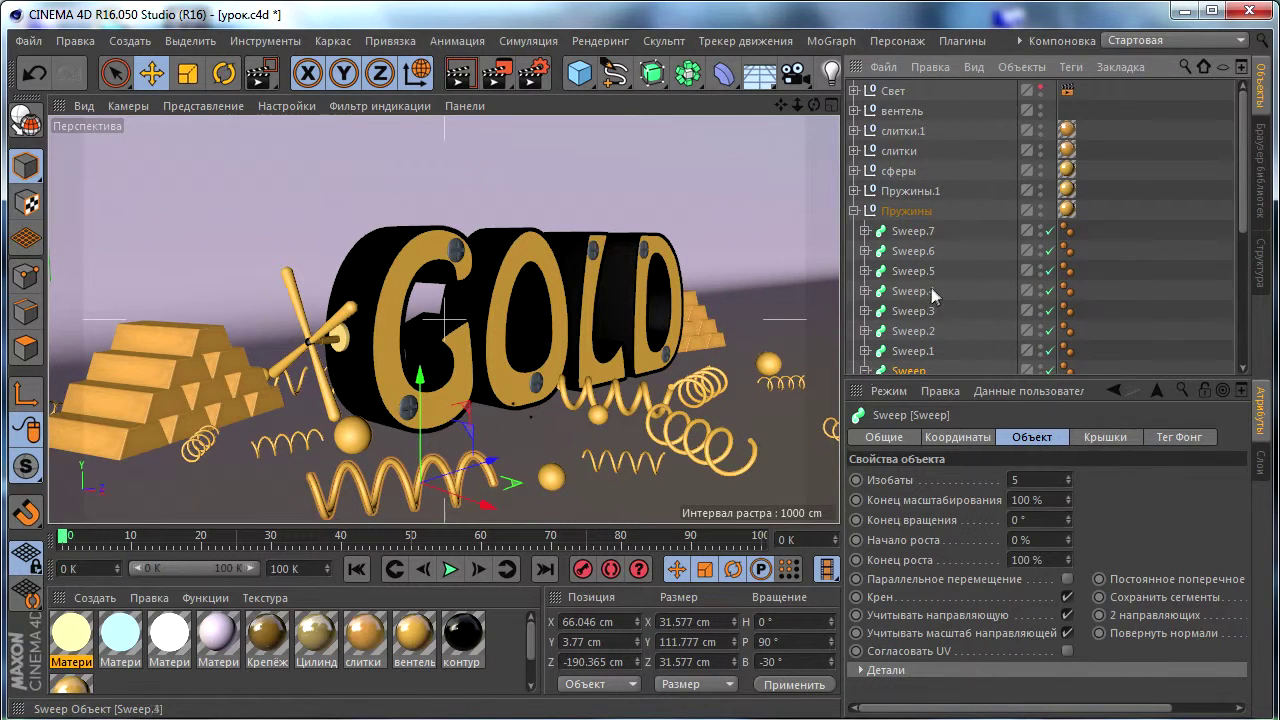
Set the spring sweep's circle profile radius to 2 cm.
click(865, 370)
scroll(950, 300, down, 3)
click(947, 270)
double_click(1030, 516)
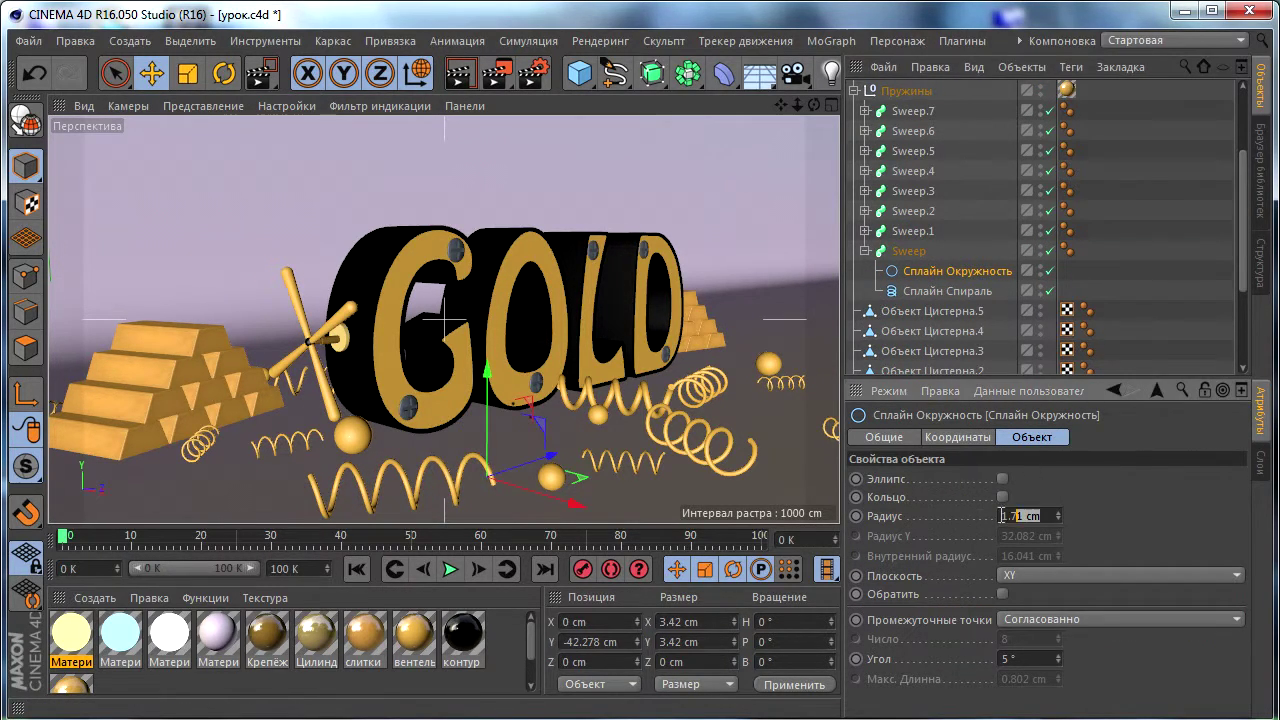
text(3)
key(Return)
text(2)
key(Return)
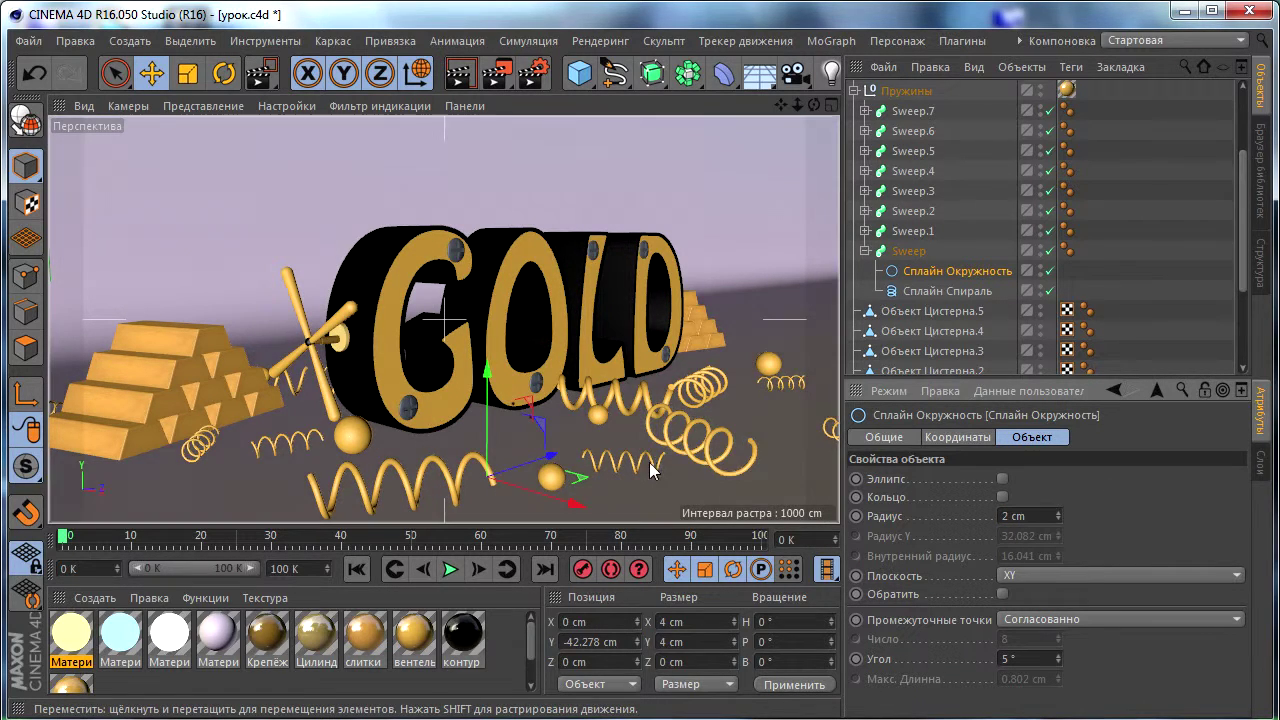
In a maximized Front view, reposition one spring sweep and nudge Sweep.3.
middle_click(448, 397)
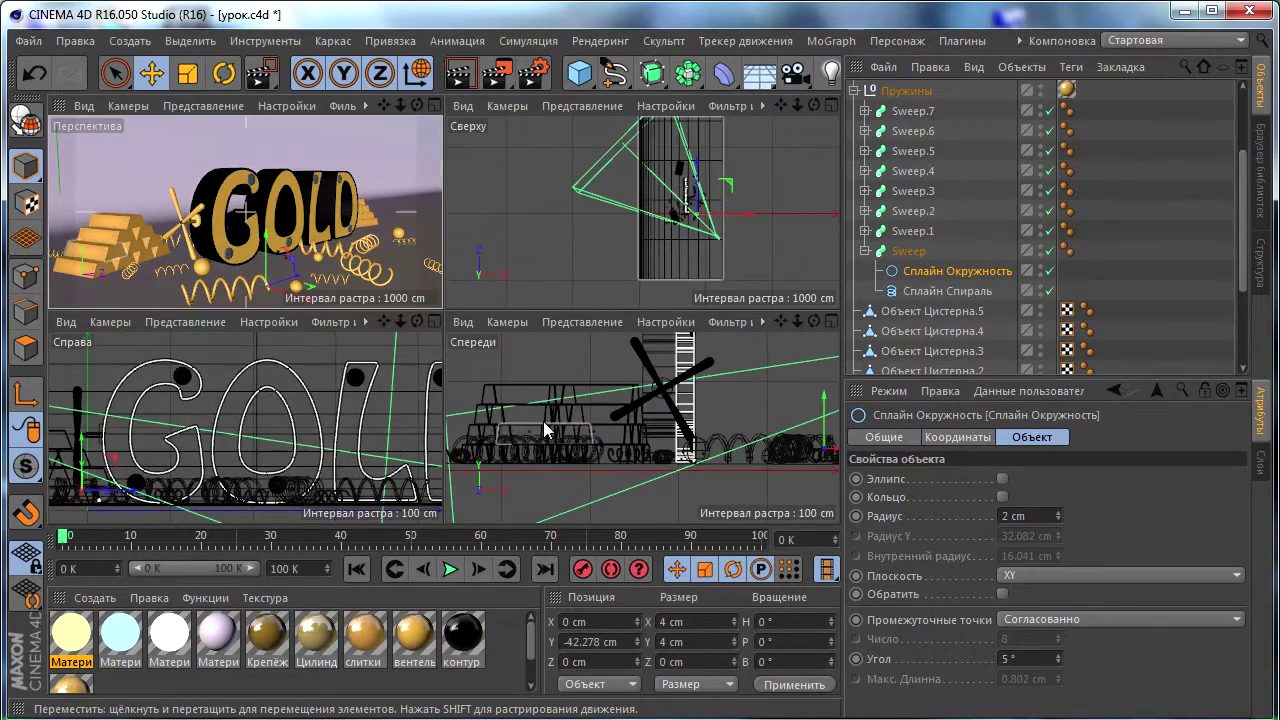
middle_click(543, 421)
scroll(669, 365, up, 2)
click(578, 352)
scroll(586, 371, up, 2)
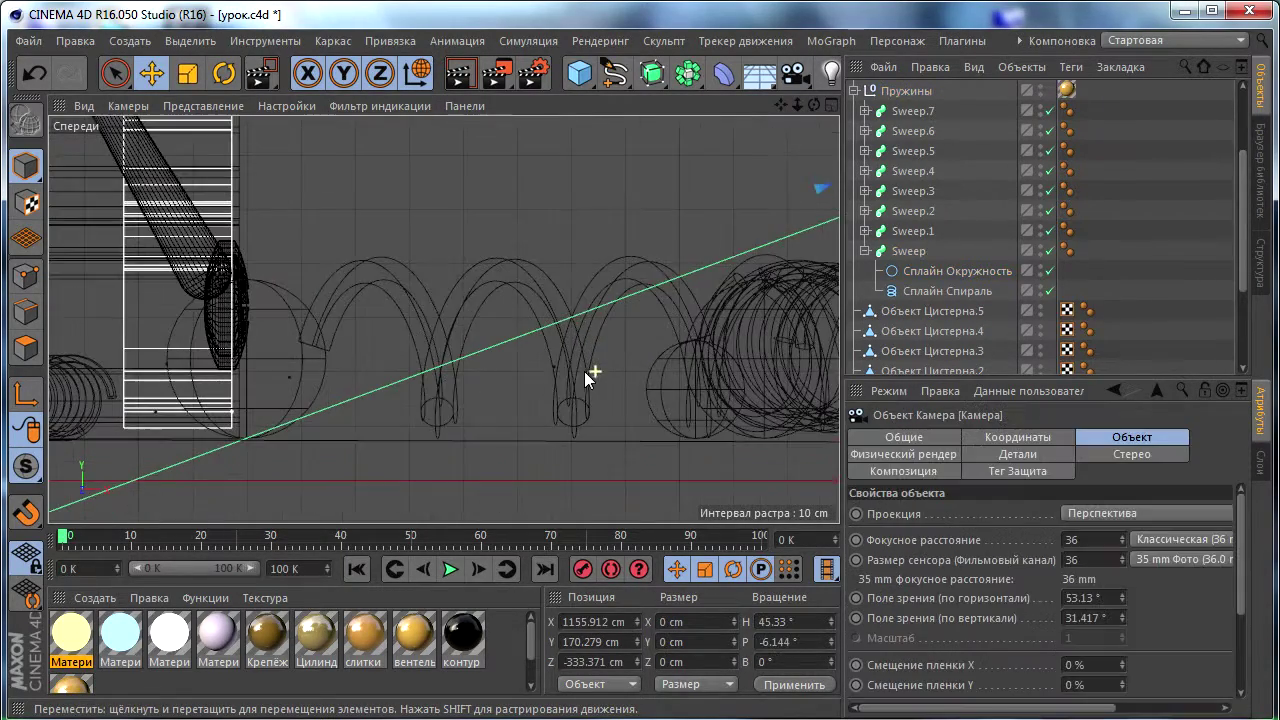
click(572, 371)
mouse_move(567, 295)
mouse_down()
mouse_move(599, 262)
mouse_move(600, 295)
mouse_up()
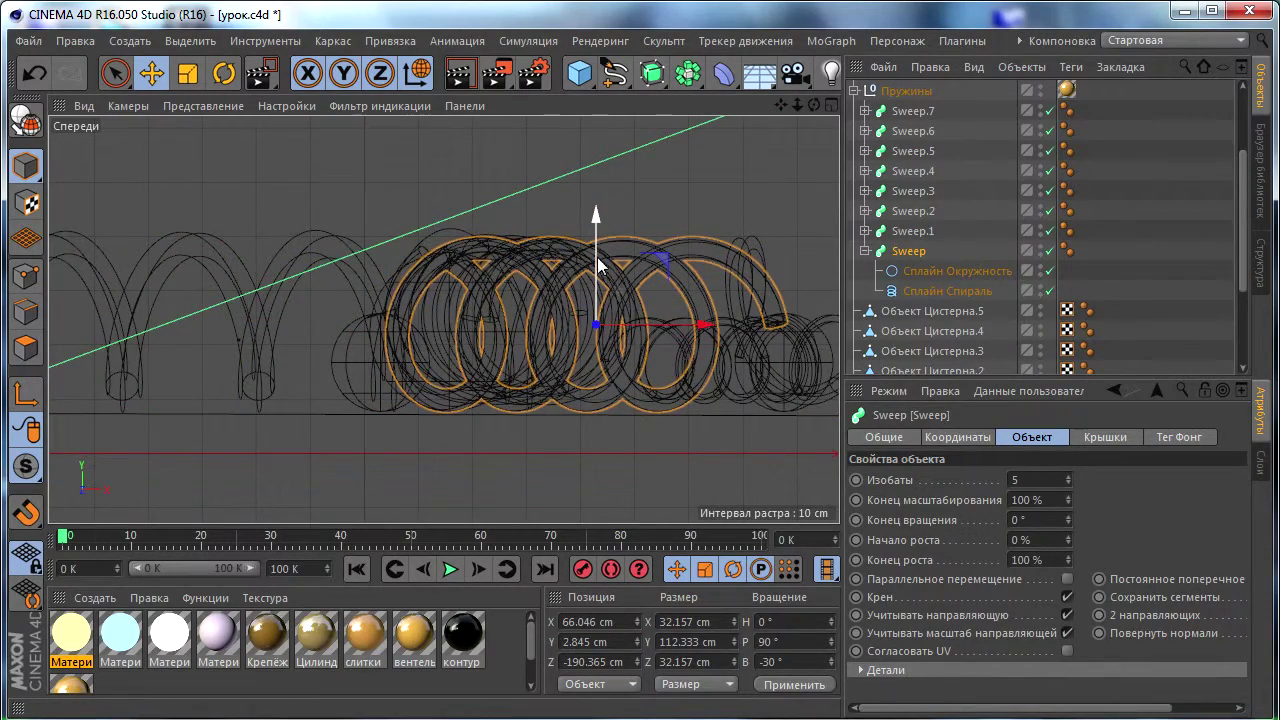
click(742, 355)
alt+middle_drag(742, 355, 593, 398)
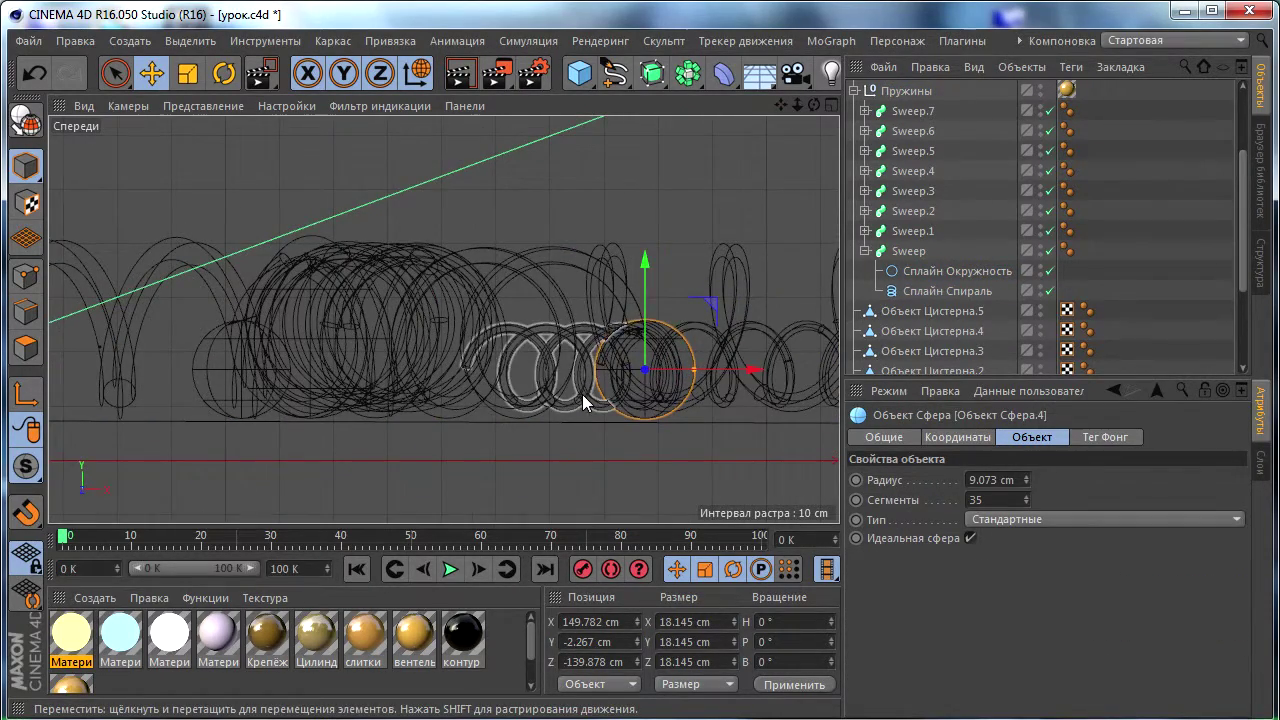
click(586, 400)
drag(582, 290, 558, 310)
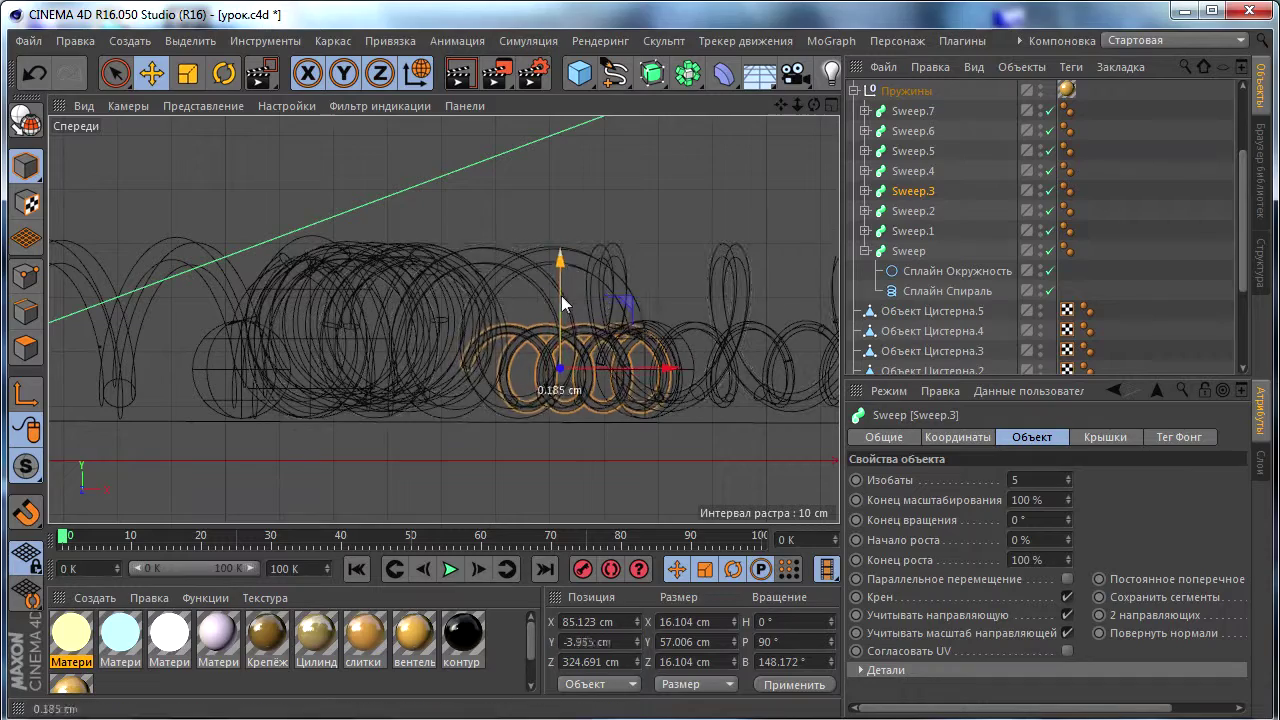
Lower the Sweep.1, Sweep.6 and Sweep.4 springs slightly.
click(716, 330)
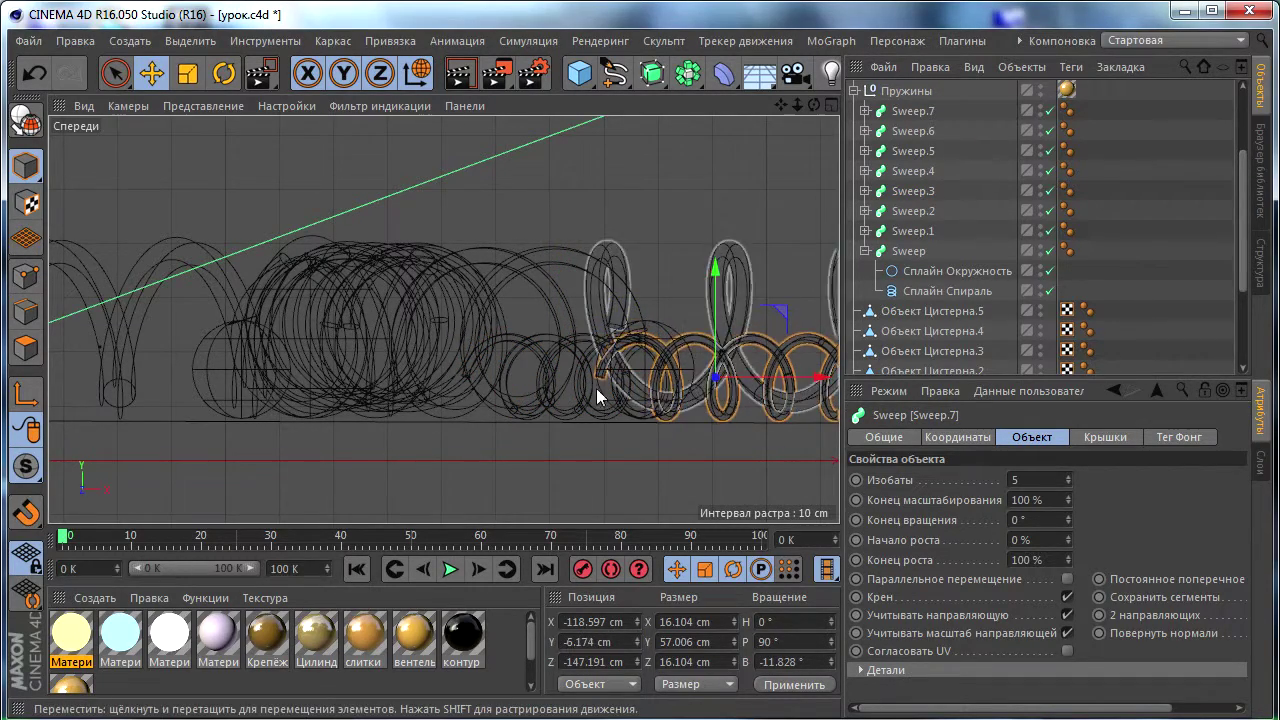
alt+middle_drag(716, 330, 560, 371)
click(560, 371)
scroll(700, 387, up, 2)
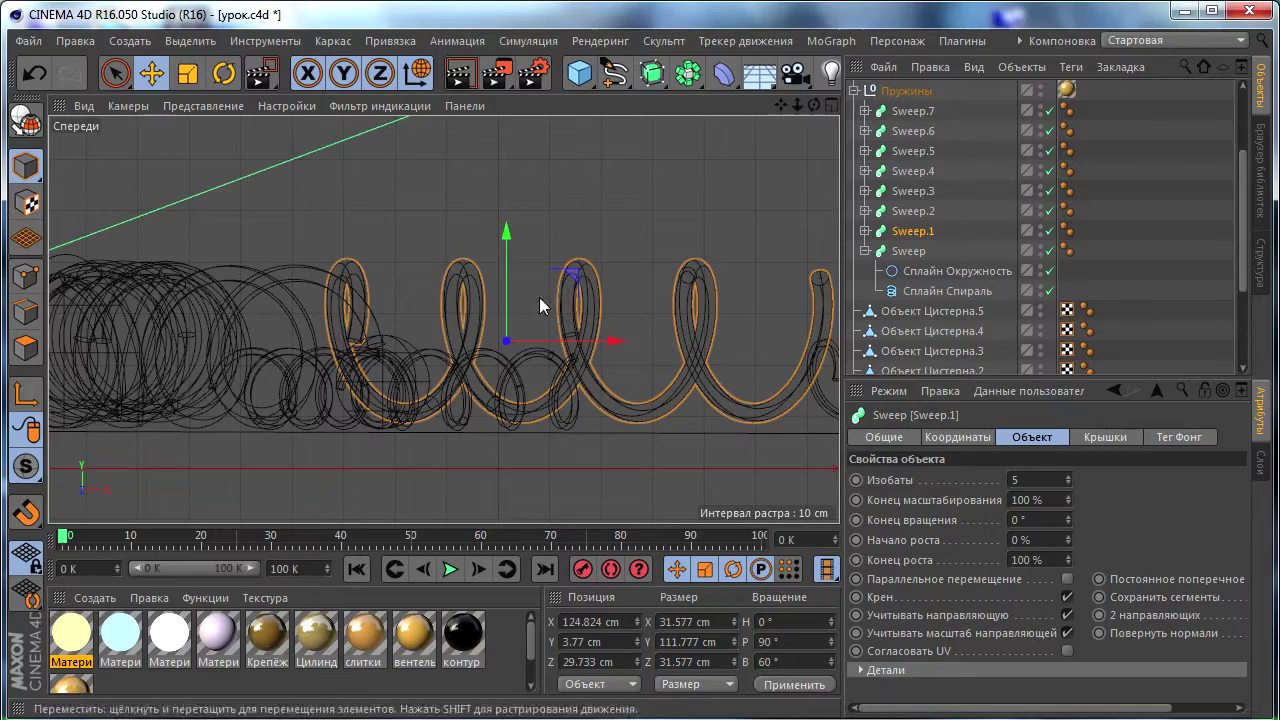
drag(500, 296, 499, 303)
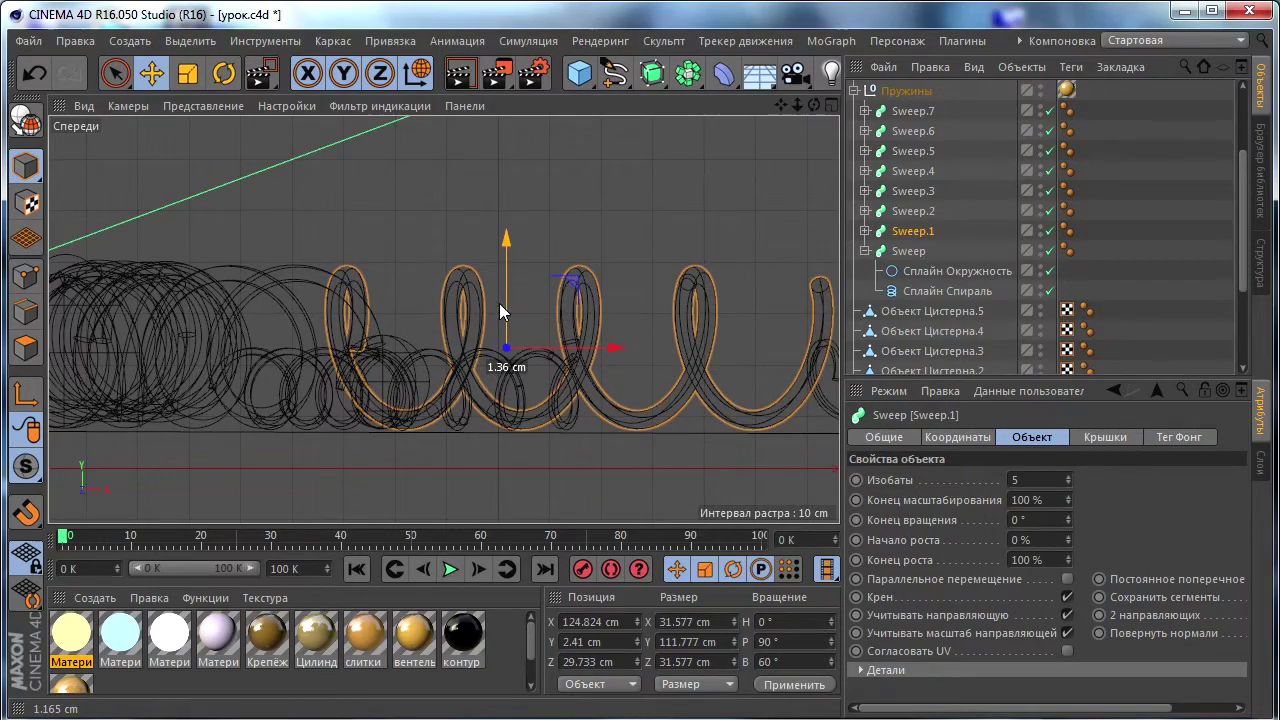
click(640, 375)
drag(613, 315, 612, 330)
mouse_move(447, 359)
alt+mouse_down()
mouse_move(548, 338)
mouse_move(329, 349)
mouse_move(409, 346)
alt+mouse_up()
click(412, 348)
drag(494, 296, 491, 305)
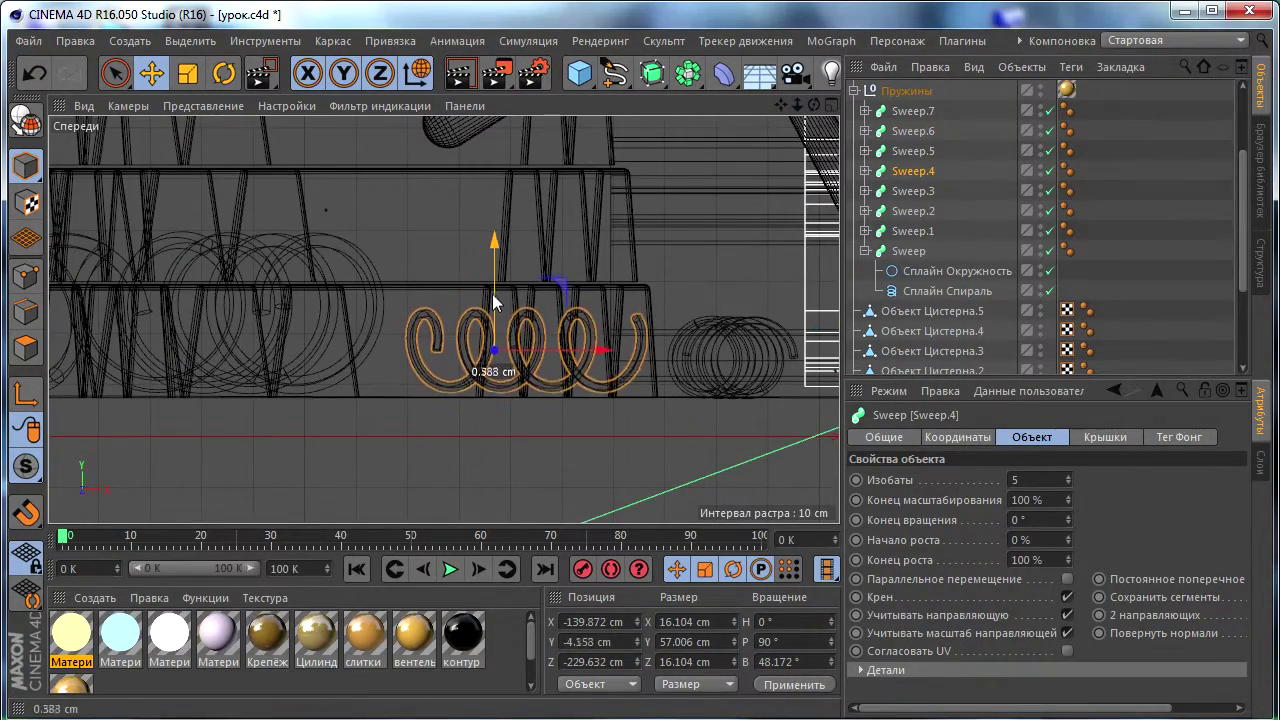
alt+drag(297, 327, 386, 309)
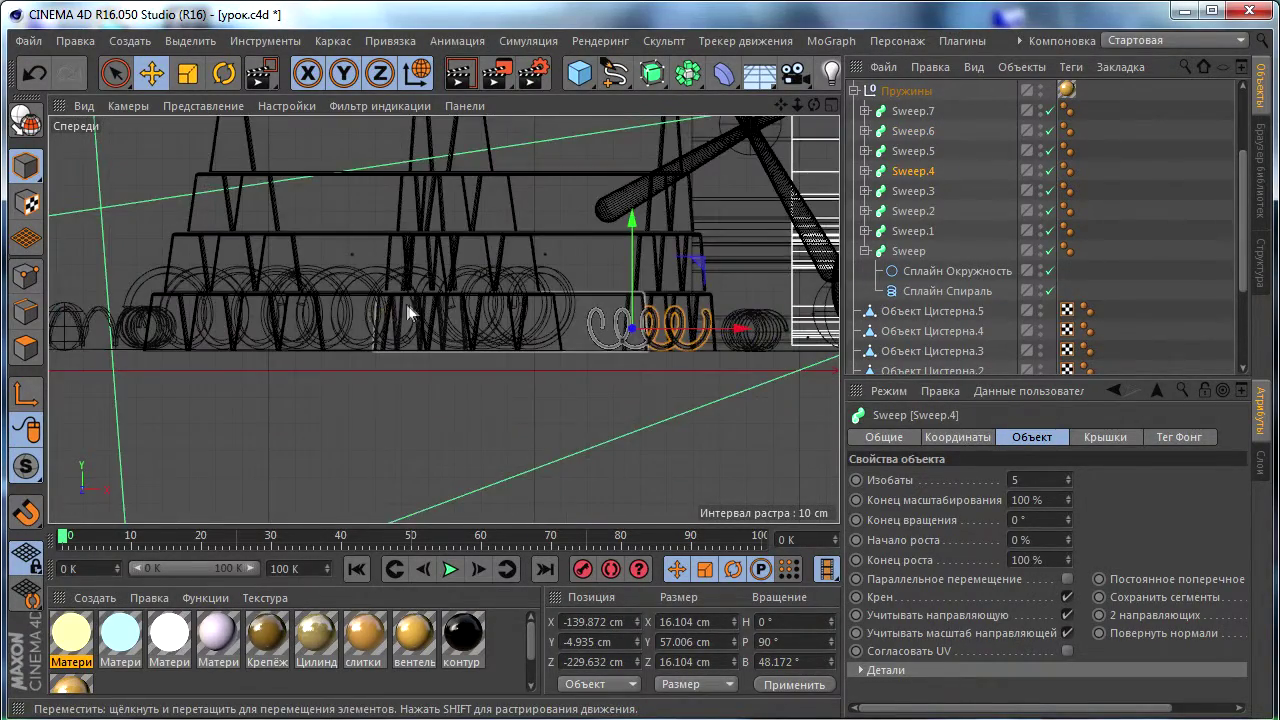
alt+middle_drag(386, 309, 581, 316)
Return to the camera's Perspective view and open Render Settings.
middle_click(661, 286)
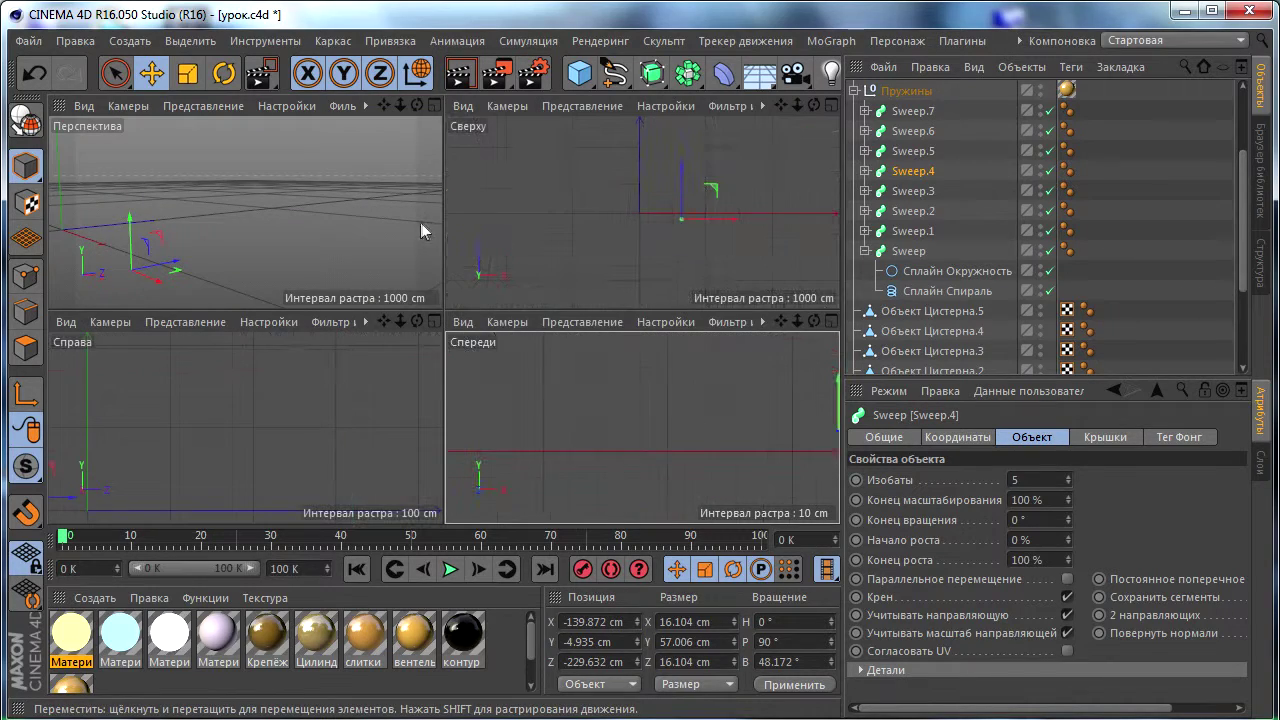
middle_click(420, 222)
scroll(1000, 250, down, 3)
click(1050, 284)
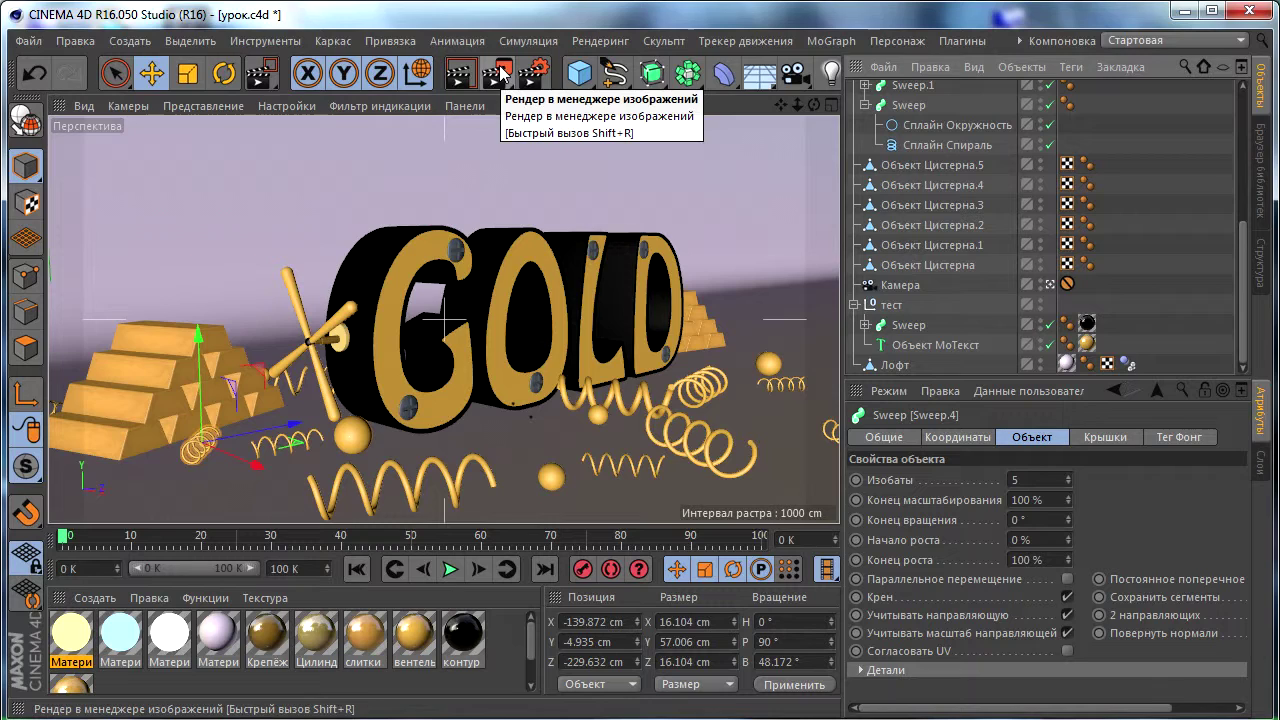
click(535, 73)
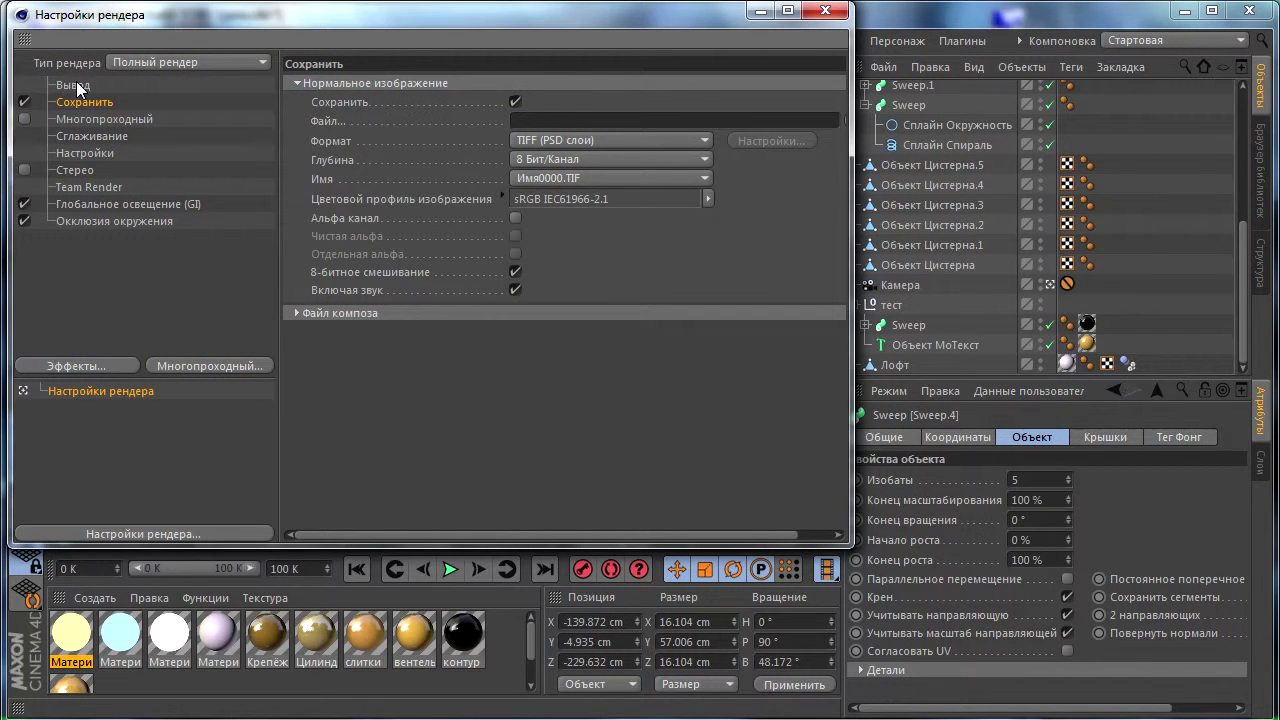
Keep TIFF as the output format and start a test render.
drag(850, 121, 917, 121)
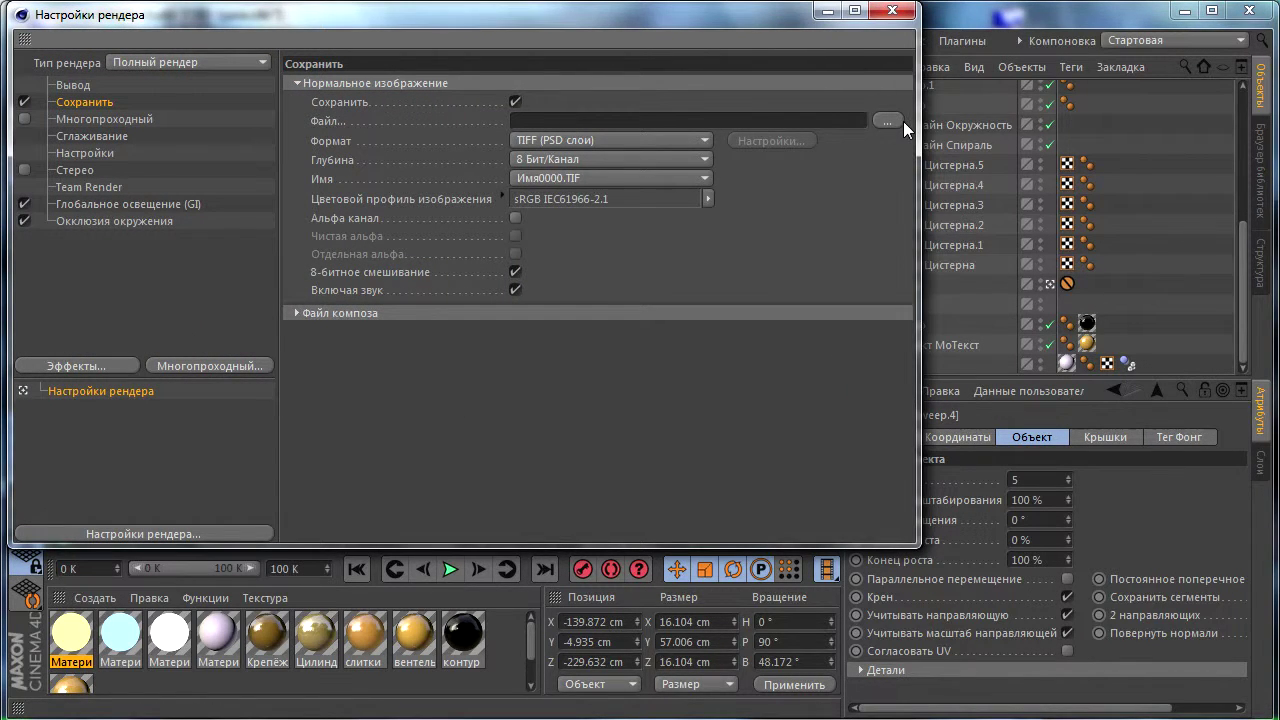
click(620, 141)
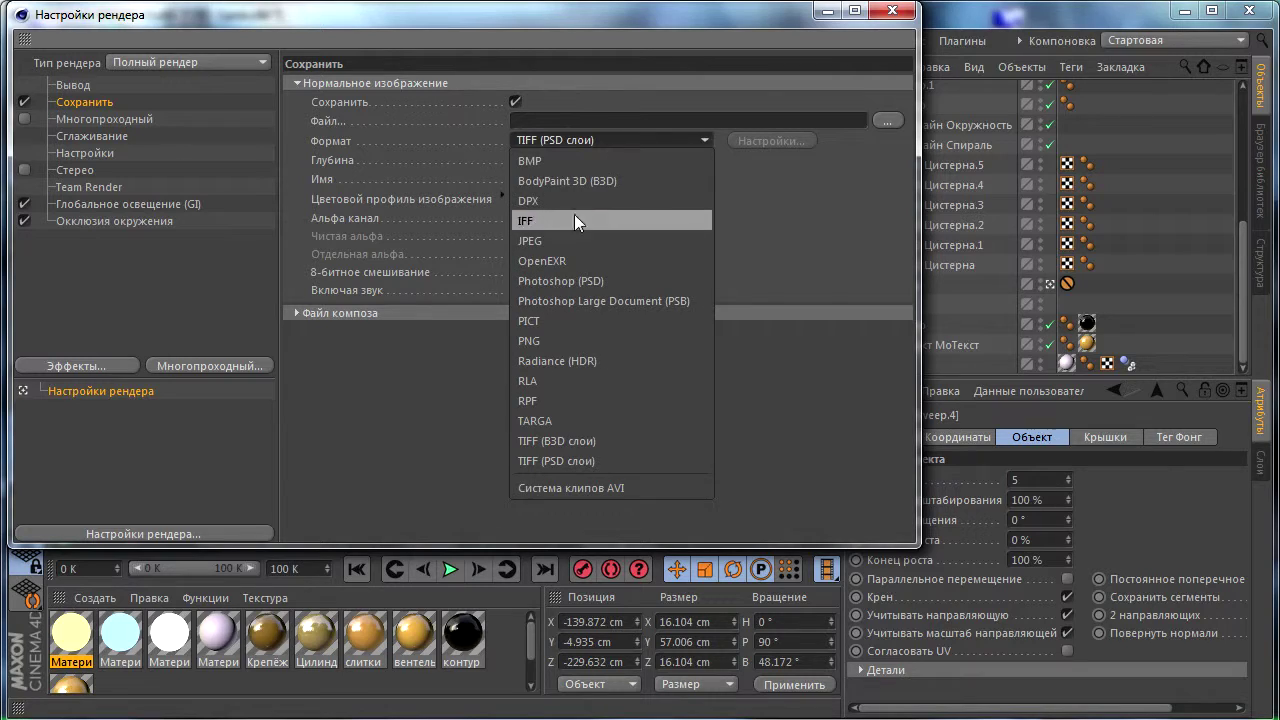
click(816, 216)
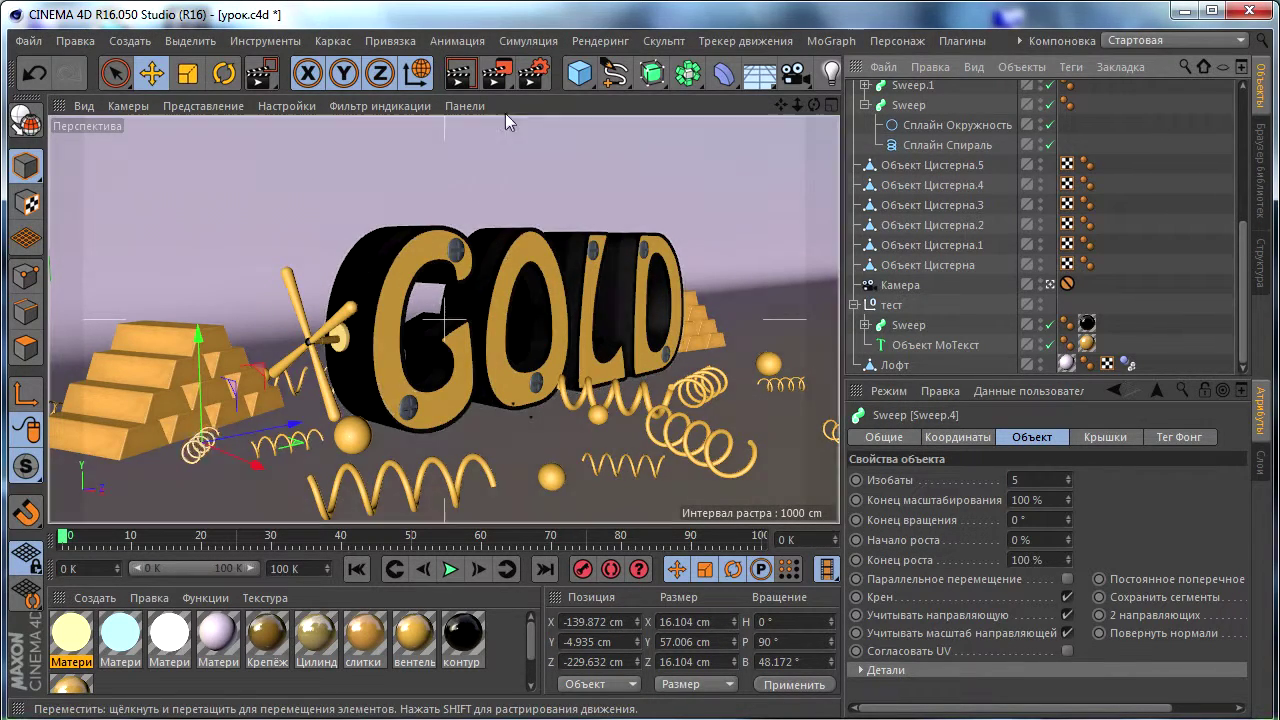
click(497, 73)
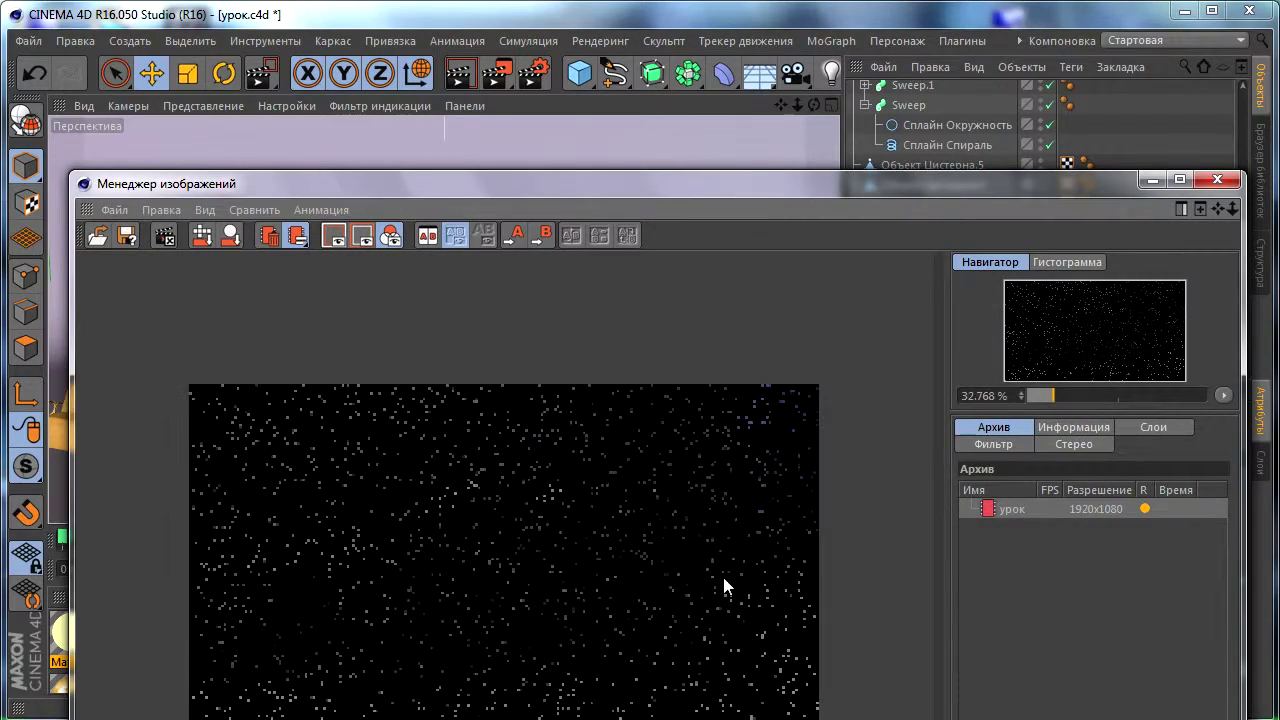
Cancel the test render and set the output size to 1280 × 720 pixels.
click(534, 73)
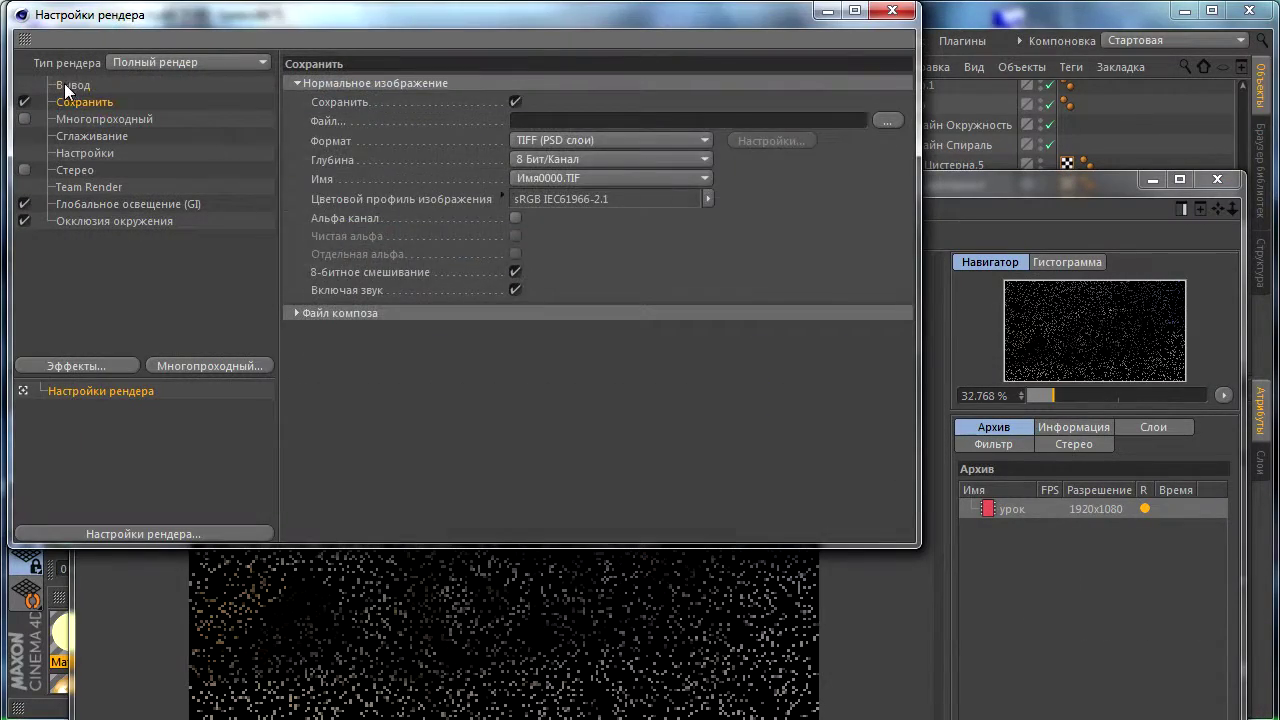
click(66, 88)
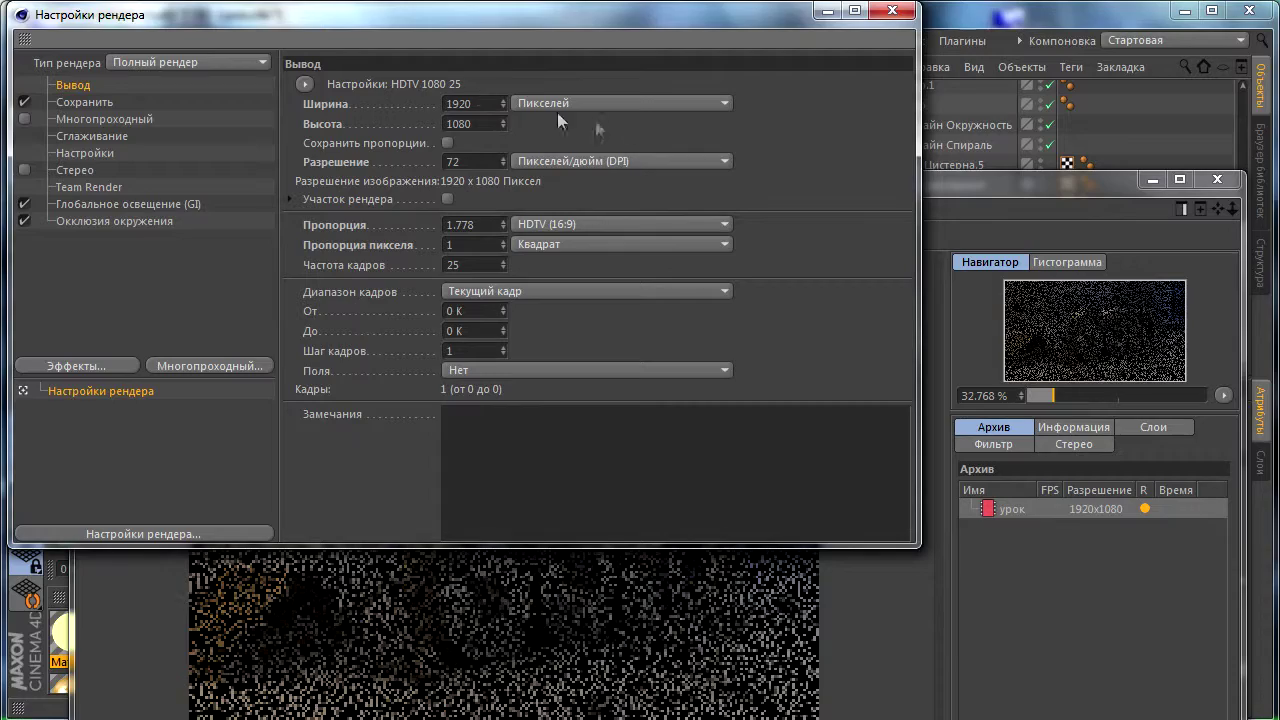
click(1217, 179)
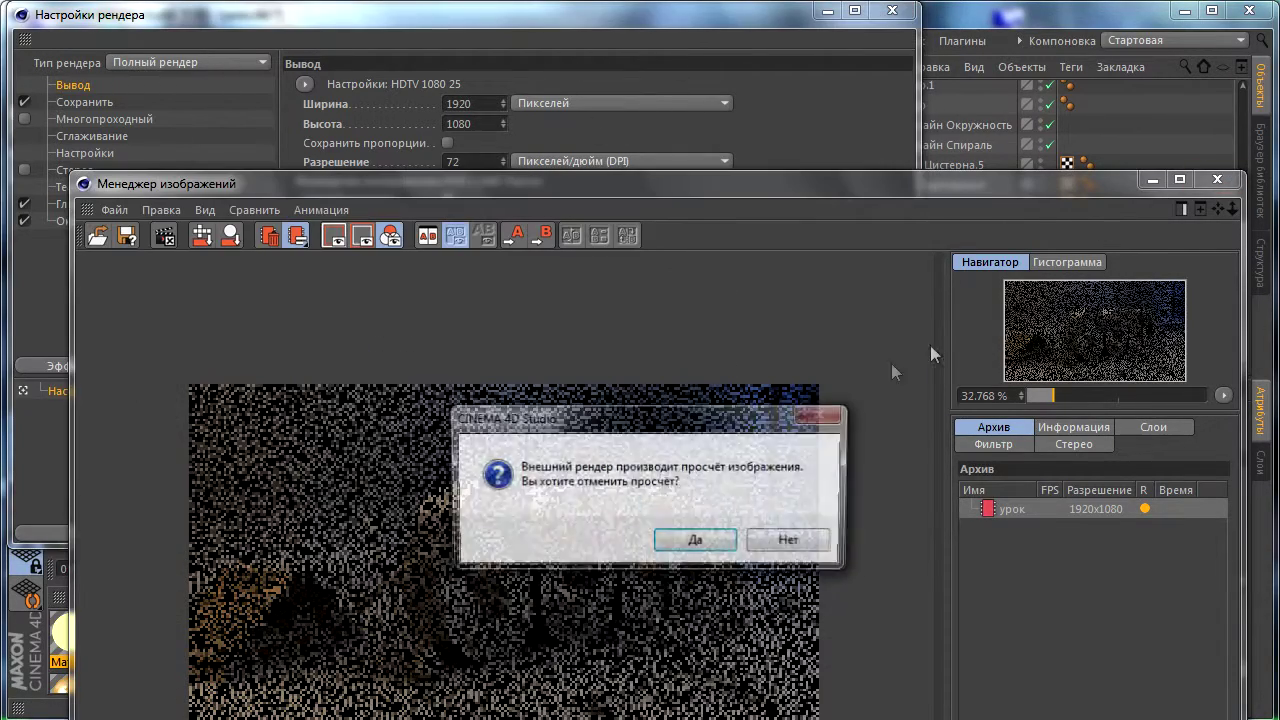
click(720, 543)
text(1280)
key(Tab)
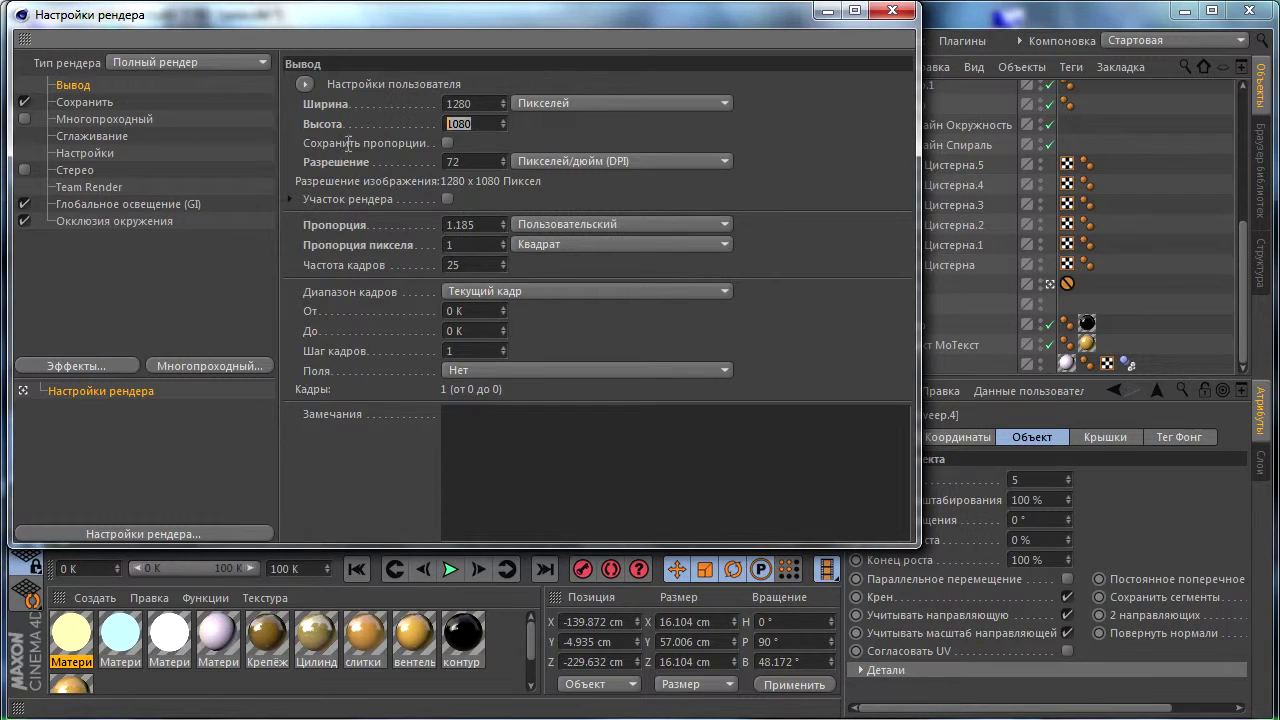
text(720)
click(888, 13)
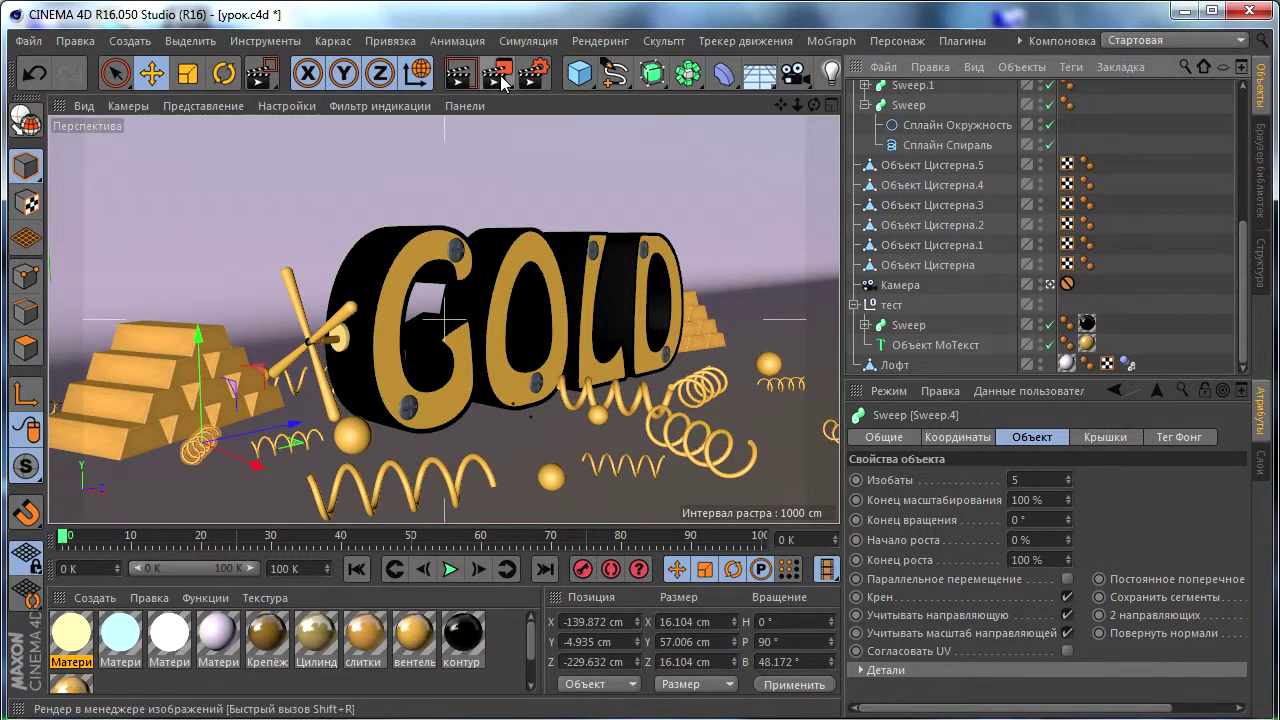
Render the GOLD scene at 1280×720 to the Picture Viewer and reposition the viewer window.
click(503, 81)
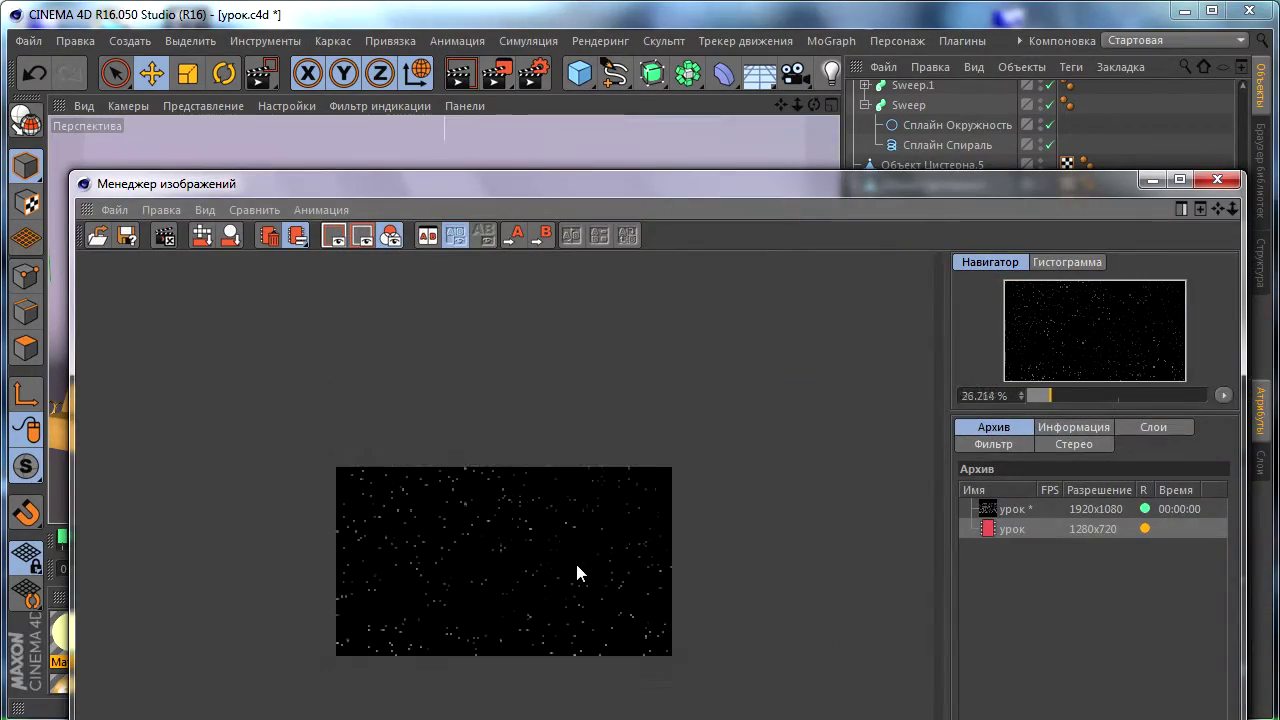
scroll(489, 605, up, 2)
scroll(489, 605, down, 1)
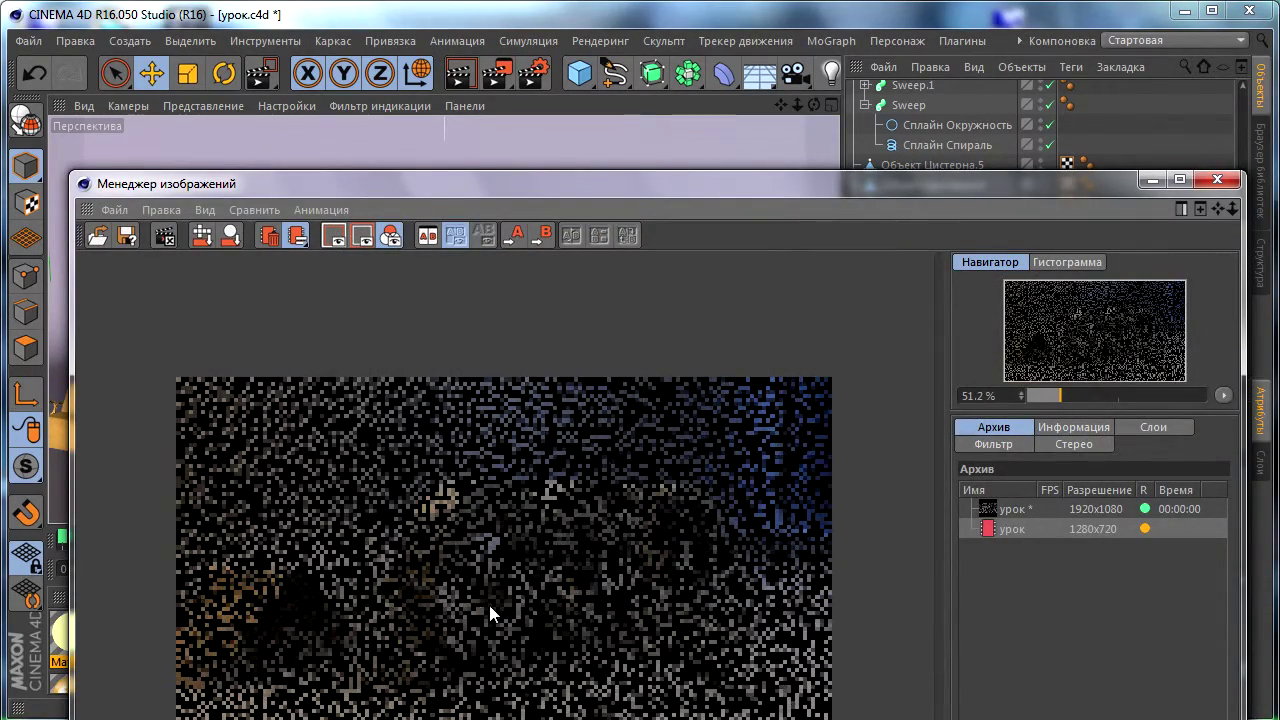
drag(621, 190, 586, 37)
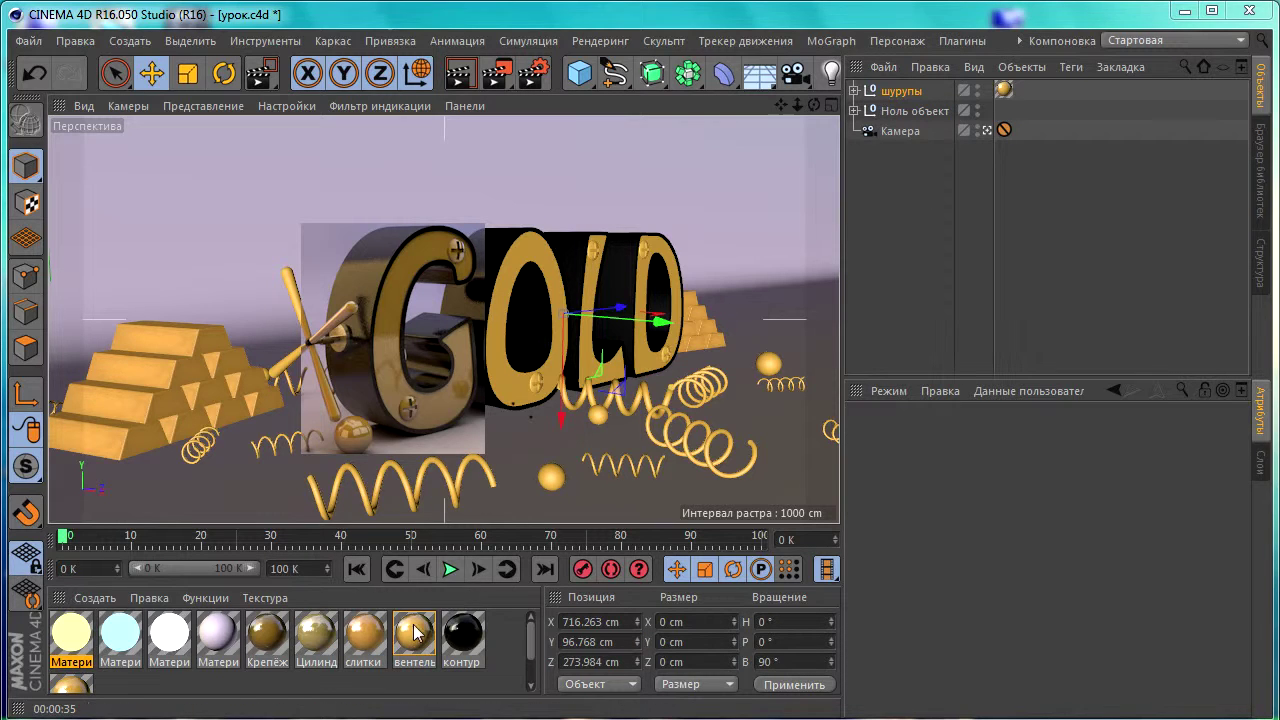
drag(416, 632, 948, 110)
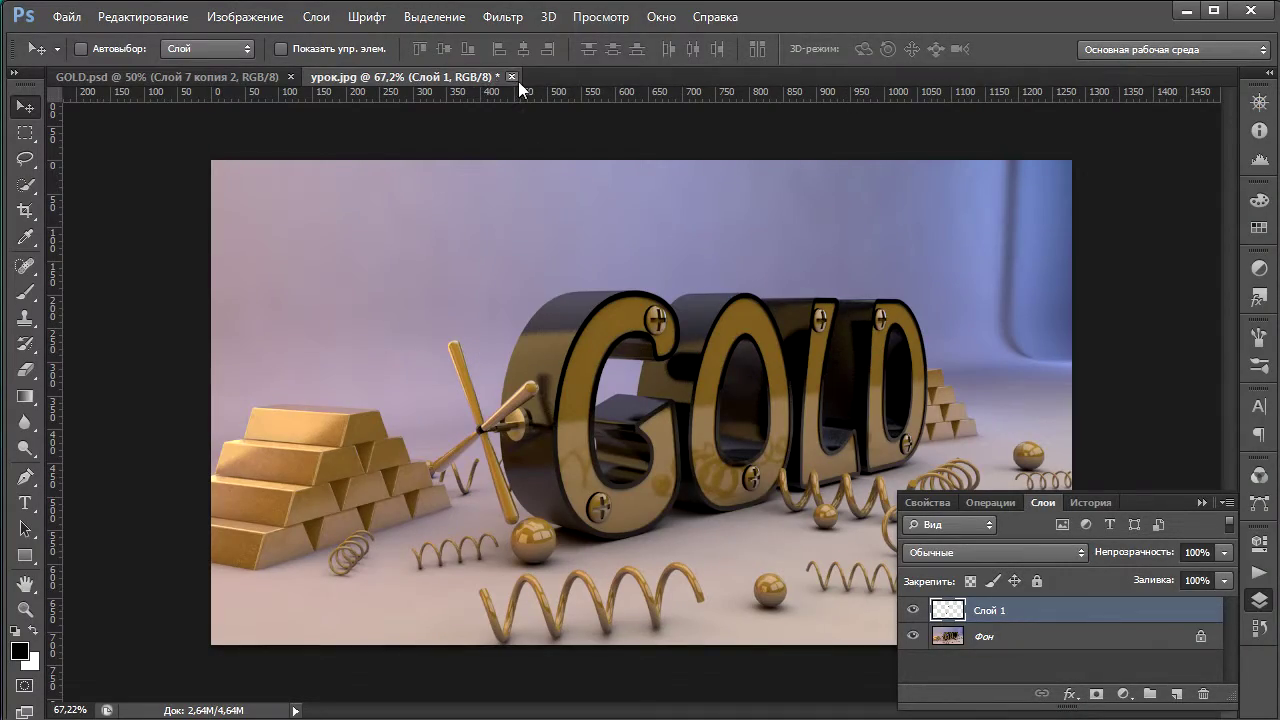
Close the current урок.jpg without saving and cancel a first Open attempt.
click(511, 77)
click(661, 368)
click(66, 17)
click(80, 50)
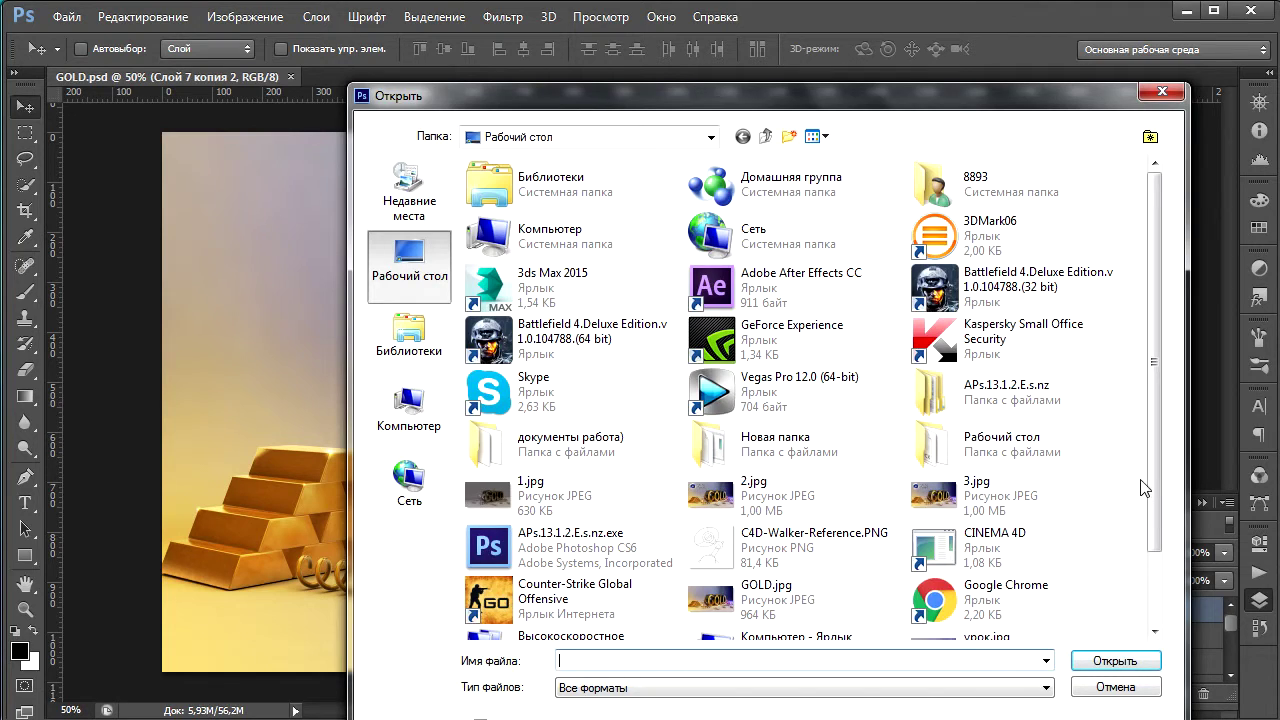
scroll(1145, 488, down, 3)
click(990, 560)
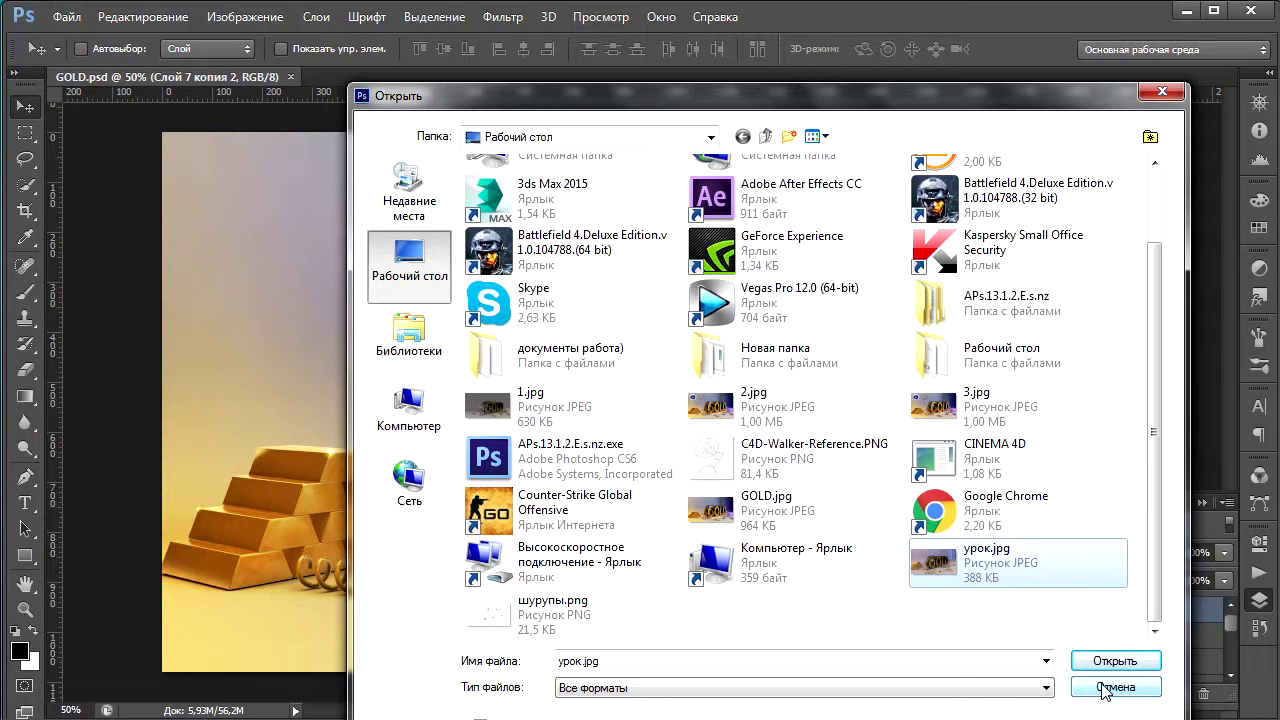
click(1105, 688)
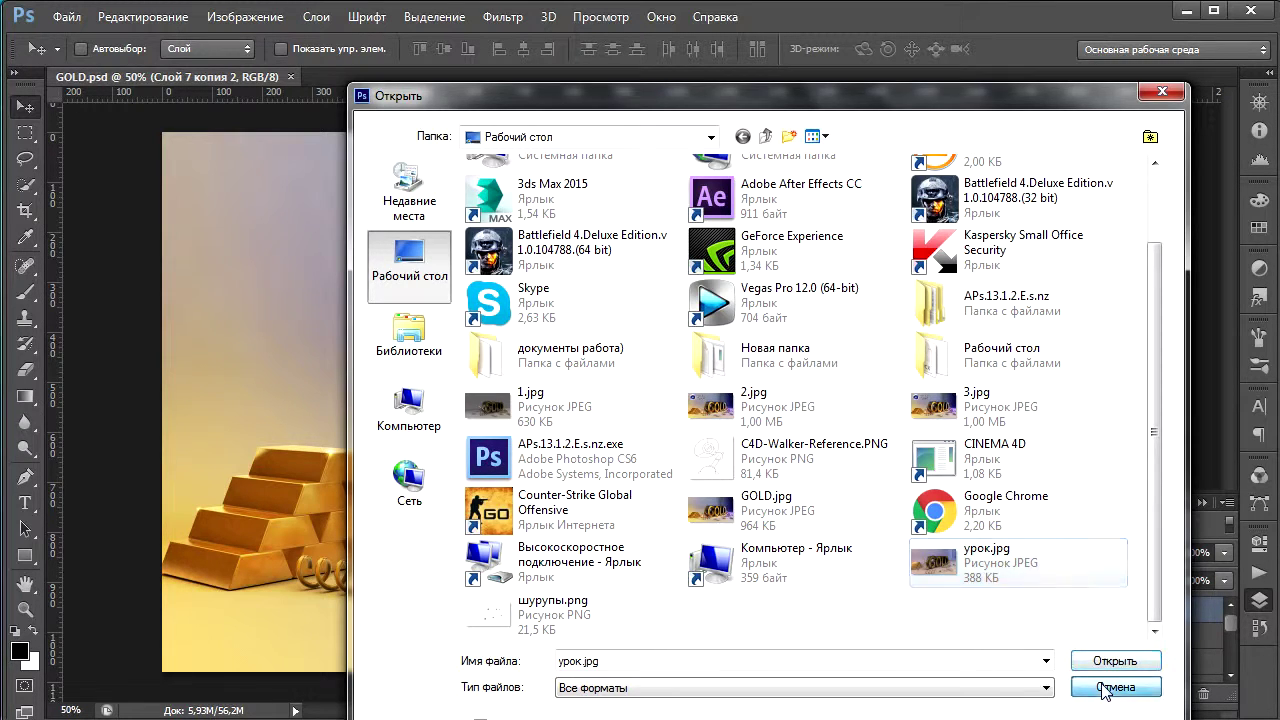
Open урок.jpg from the desktop and dock it as a tab beside GOLD.psd.
click(67, 17)
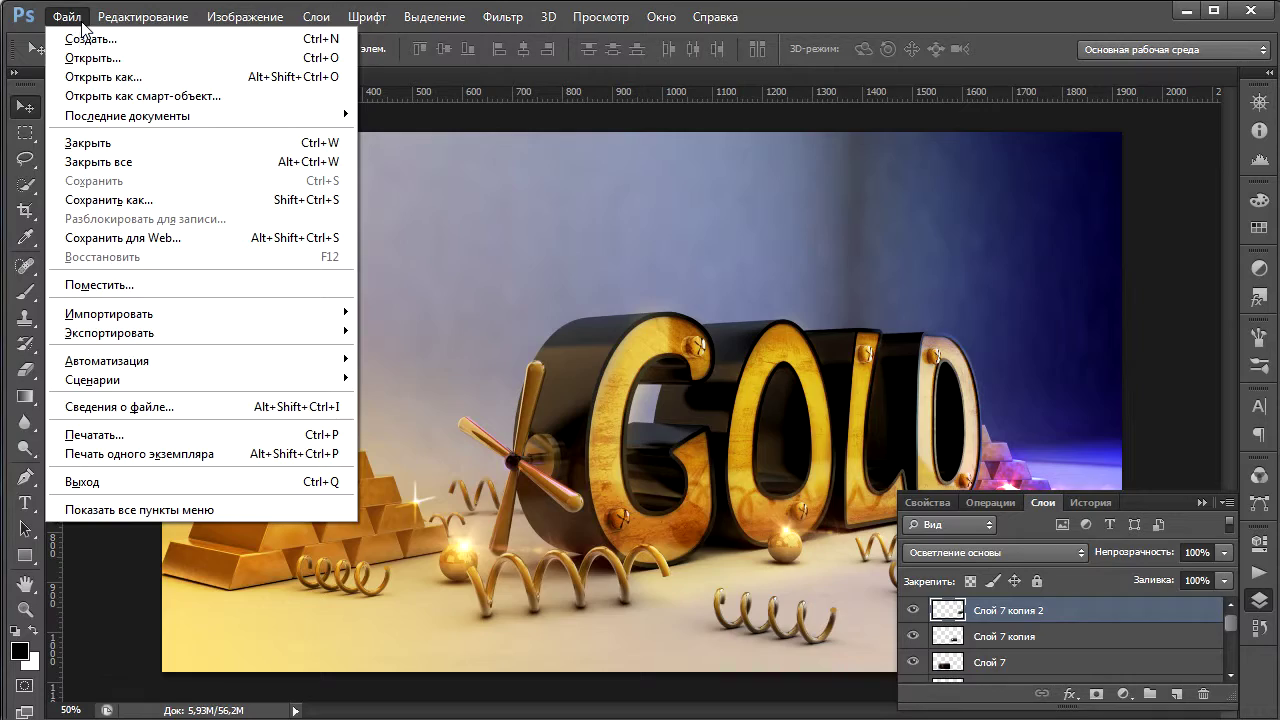
click(80, 48)
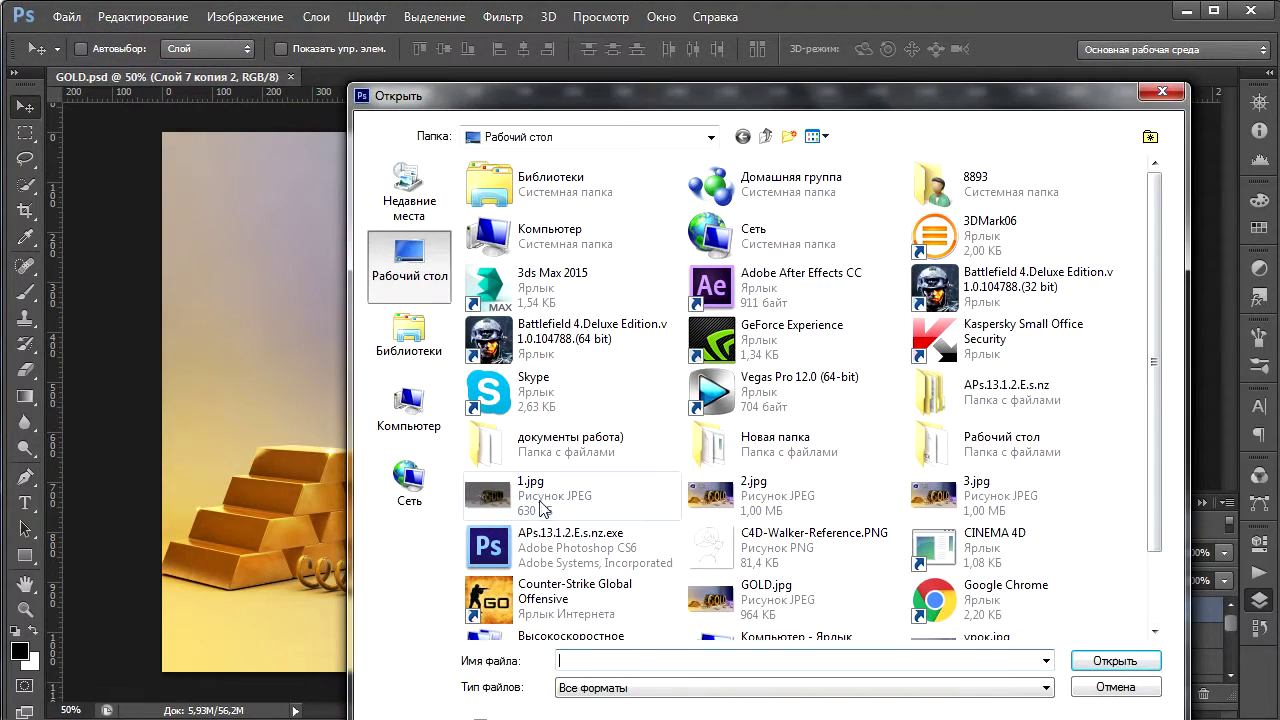
click(715, 598)
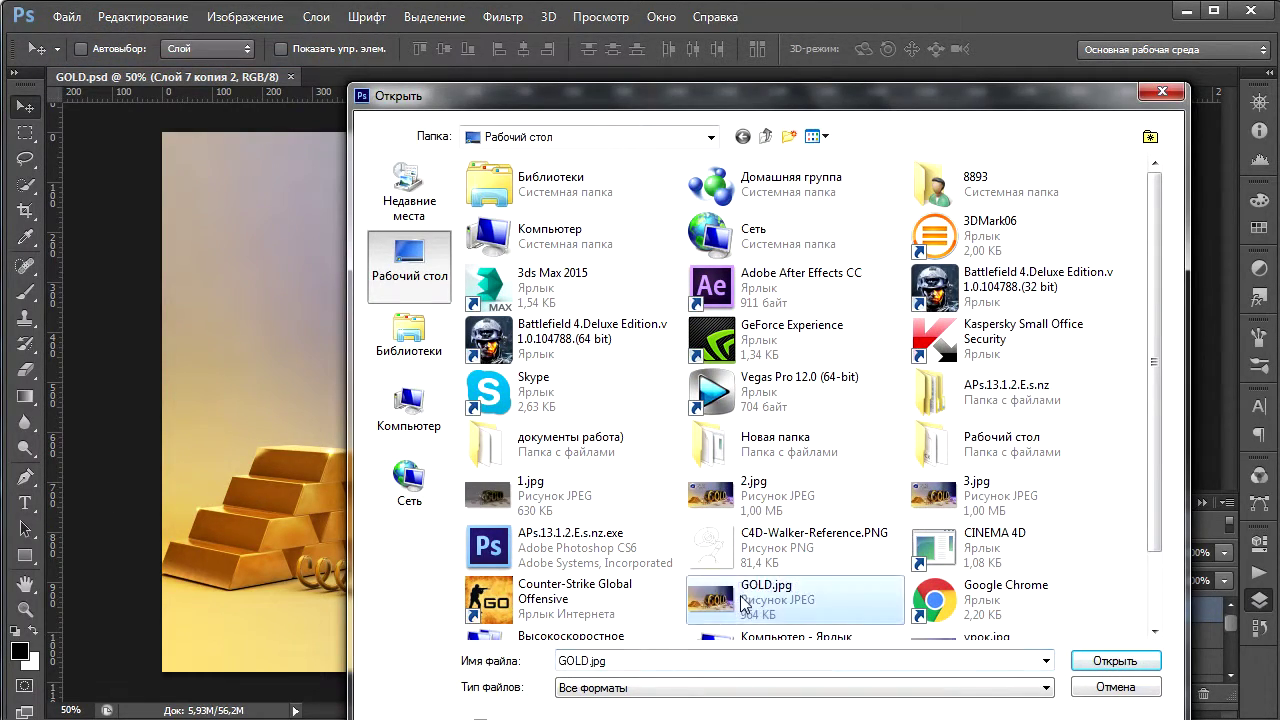
scroll(548, 598, down, 1)
double_click(997, 582)
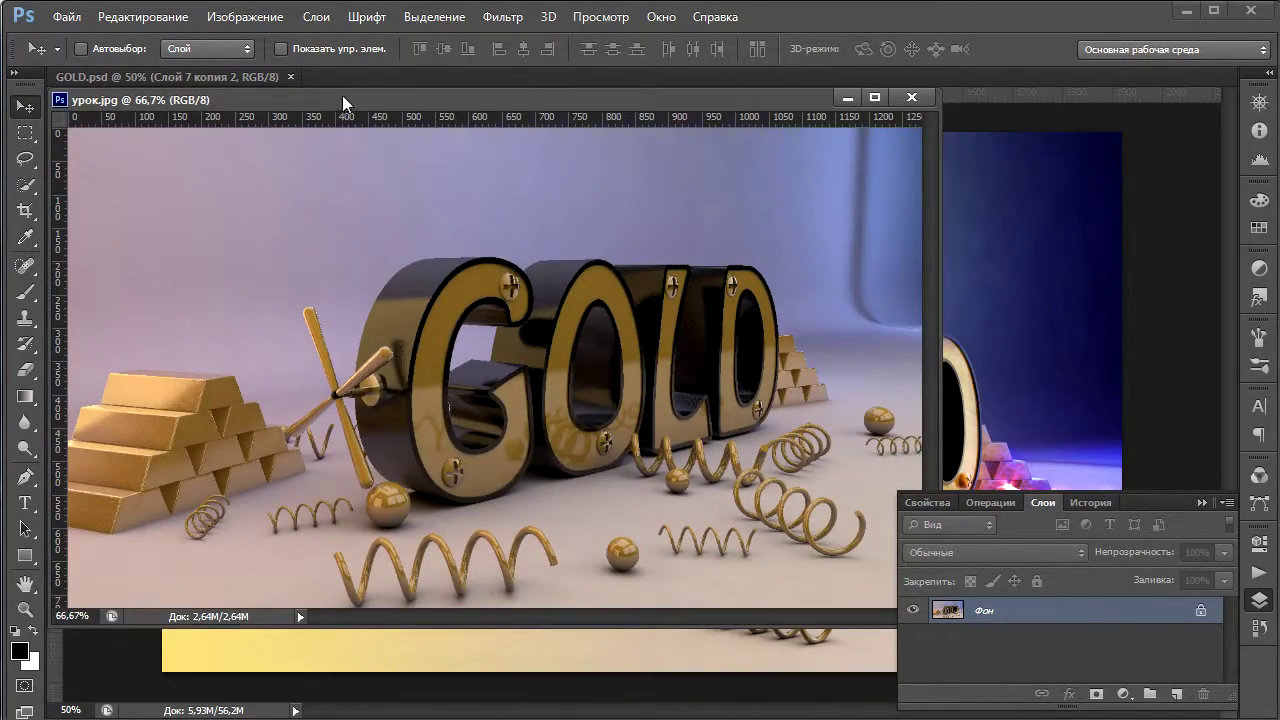
drag(342, 95, 400, 79)
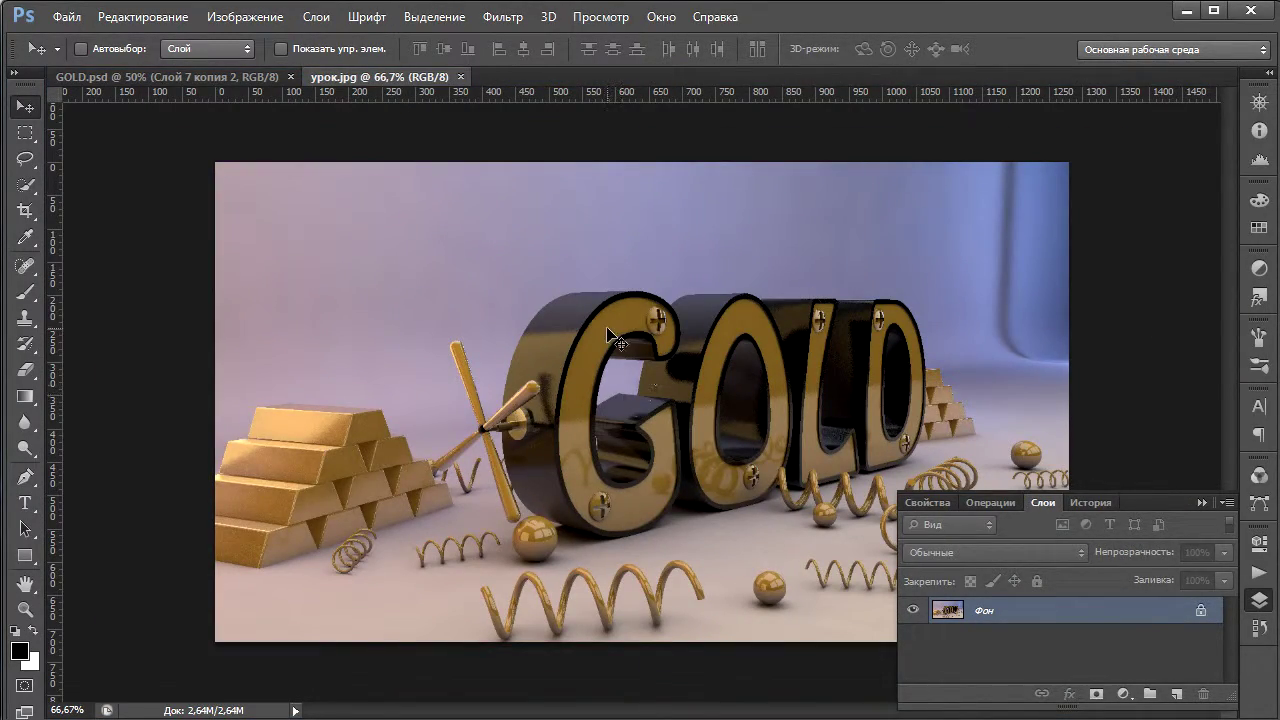
Dock the Layers panel into the right panel column and show its layer list.
alt+scroll(580, 394, up, 1)
alt+scroll(563, 423, up, 1)
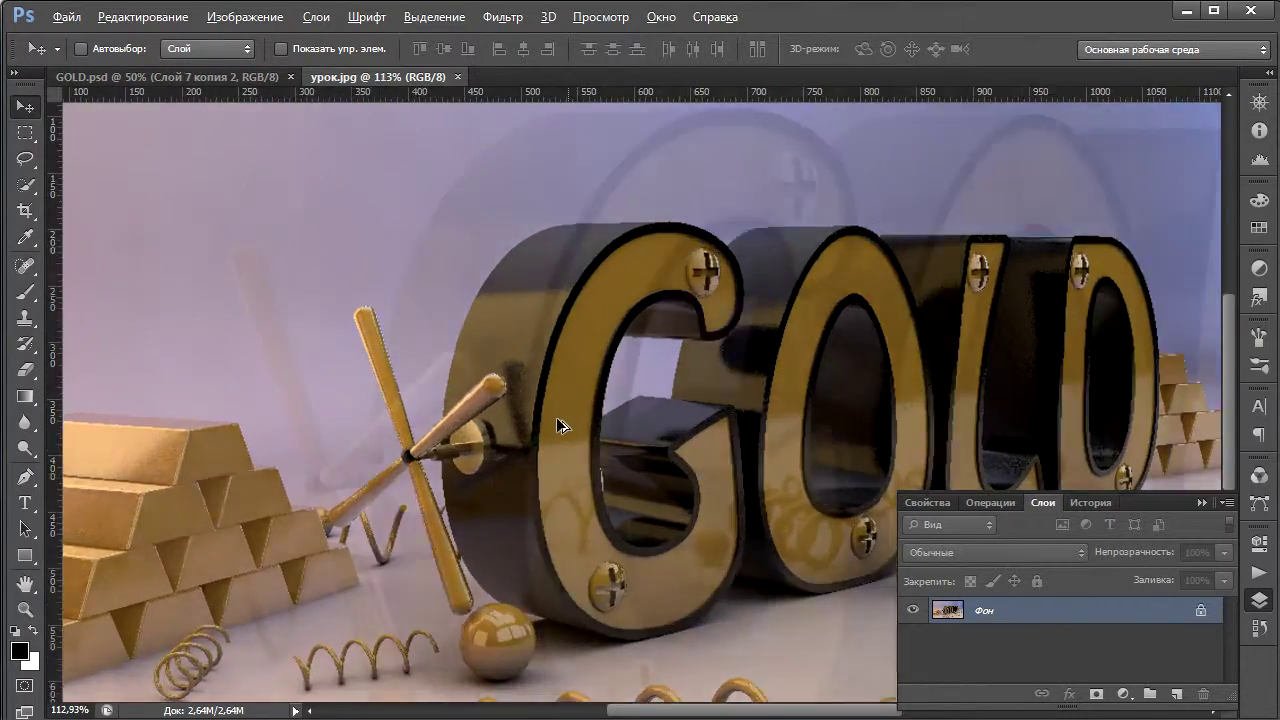
alt+scroll(560, 425, up, 2)
alt+scroll(553, 422, down, 3)
alt+scroll(553, 422, down, 1)
alt+scroll(553, 422, down, 1)
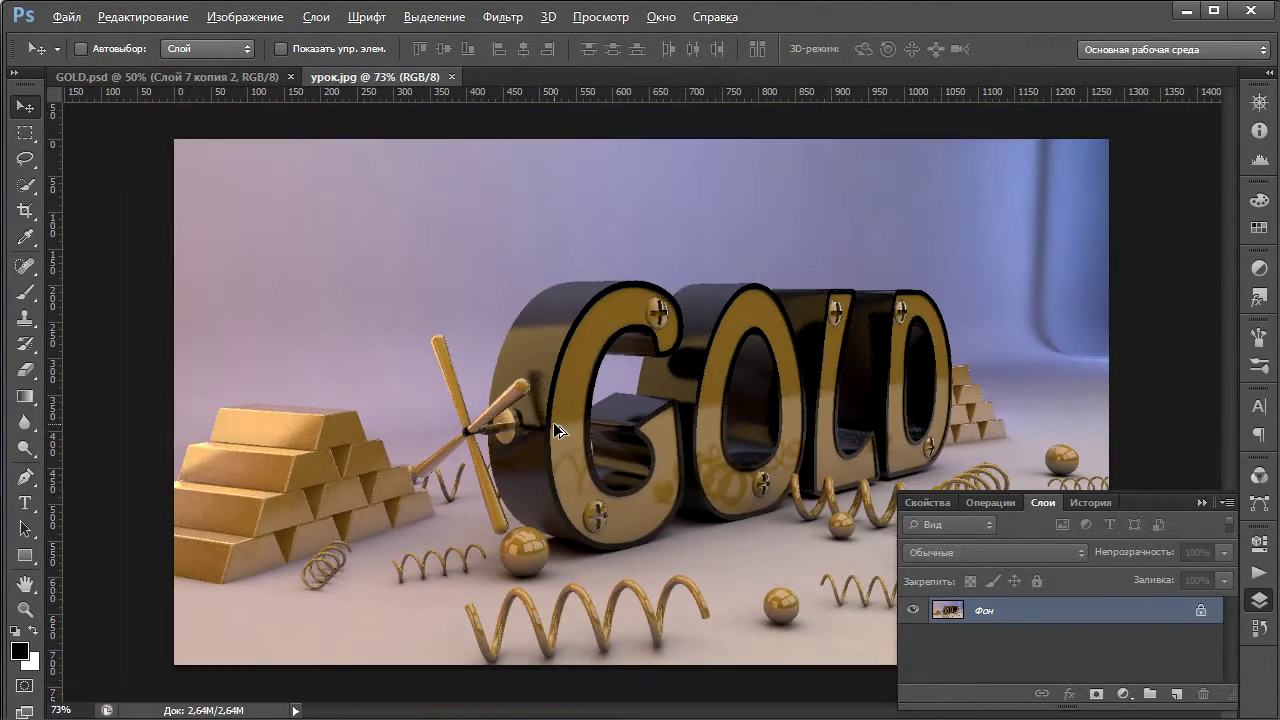
drag(1179, 503, 1176, 88)
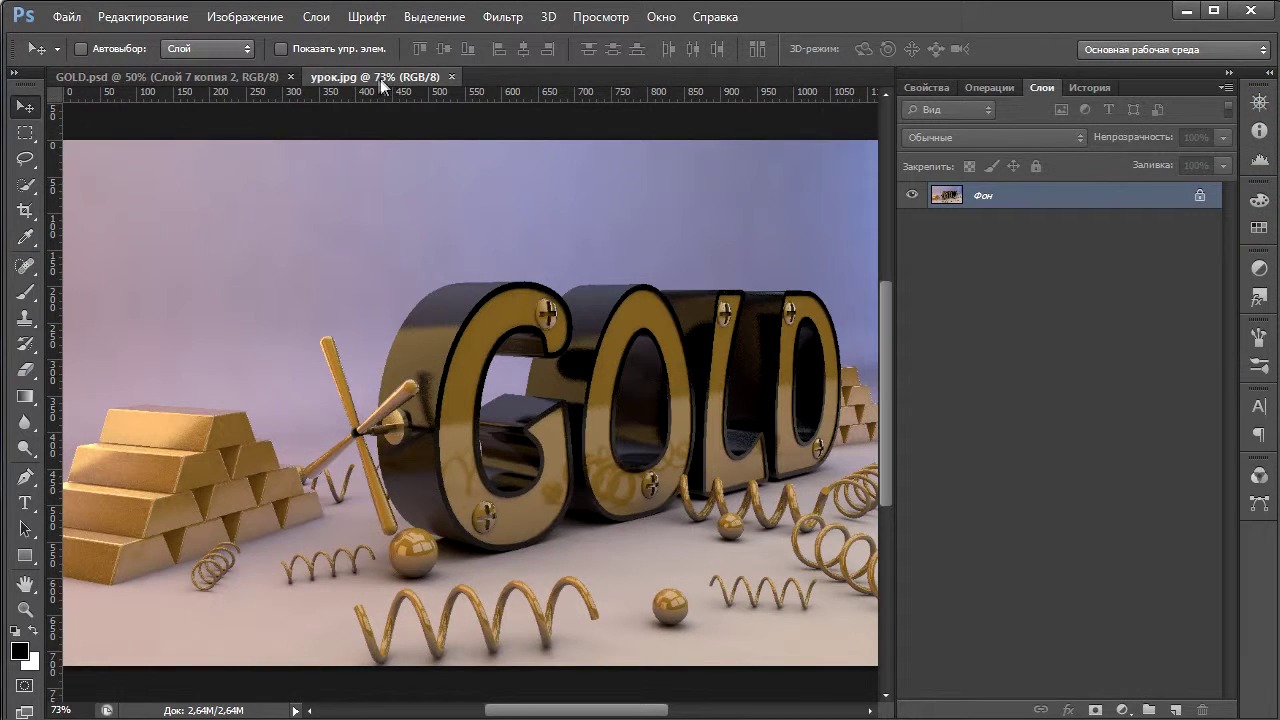
alt+scroll(385, 305, down, 1)
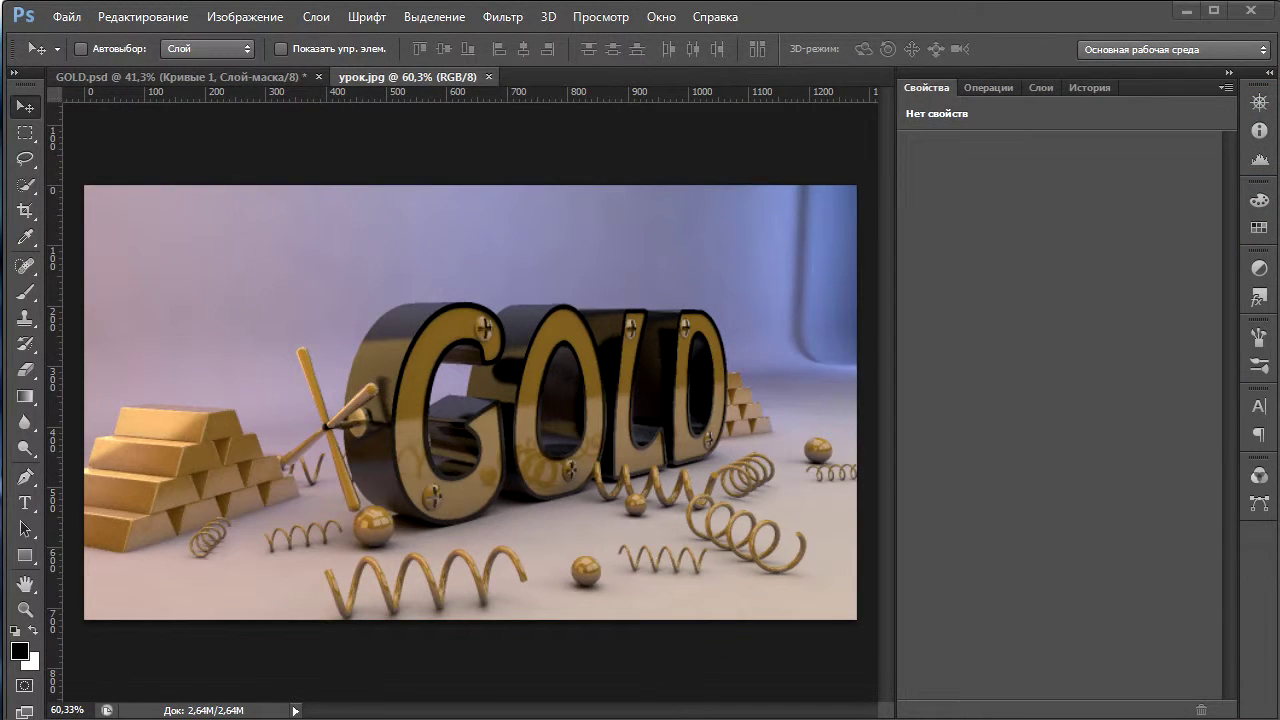
click(1044, 87)
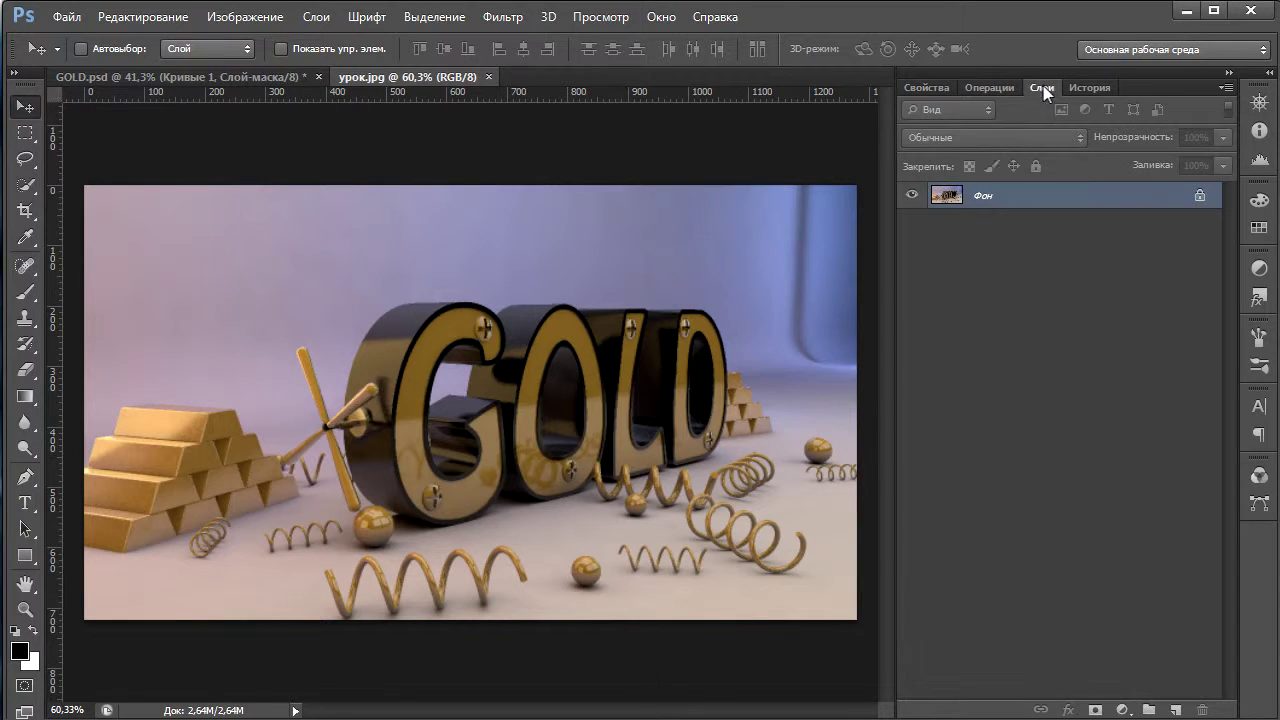
click(656, 17)
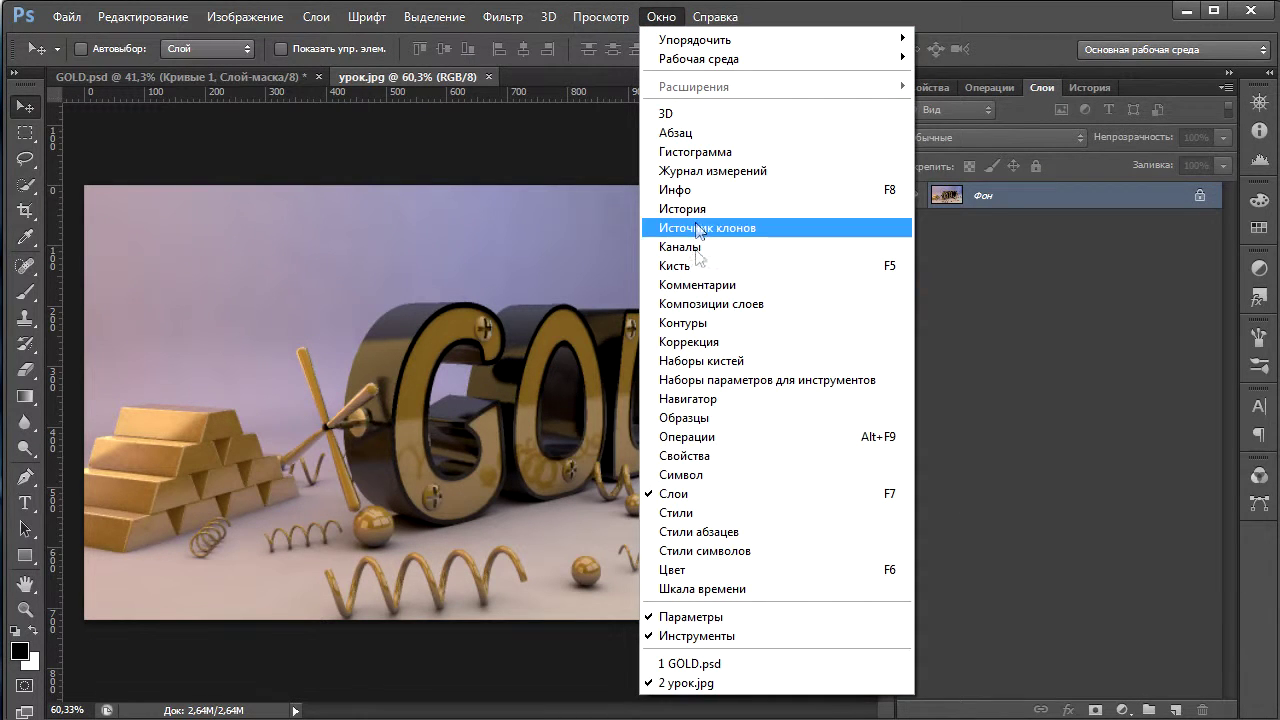
Open the gold texture image from D:\Фотошоп\Текстуры для P.S\Золото.
click(1050, 420)
click(67, 17)
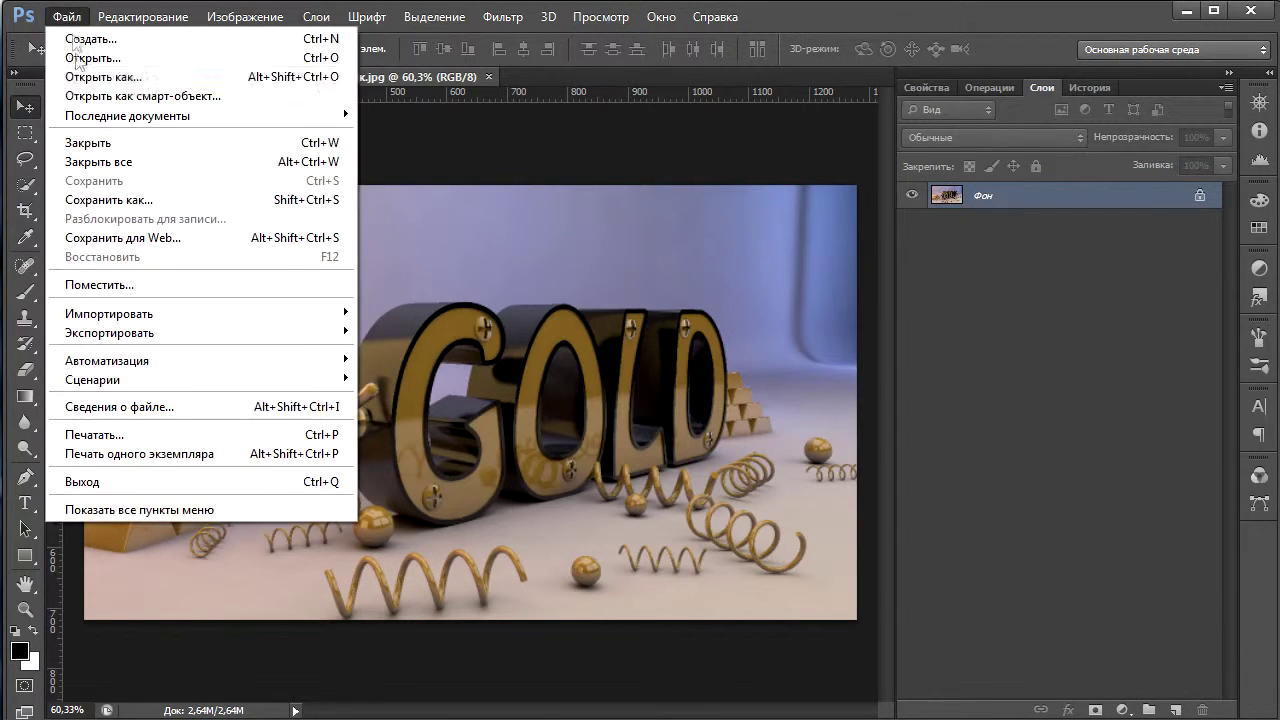
click(76, 56)
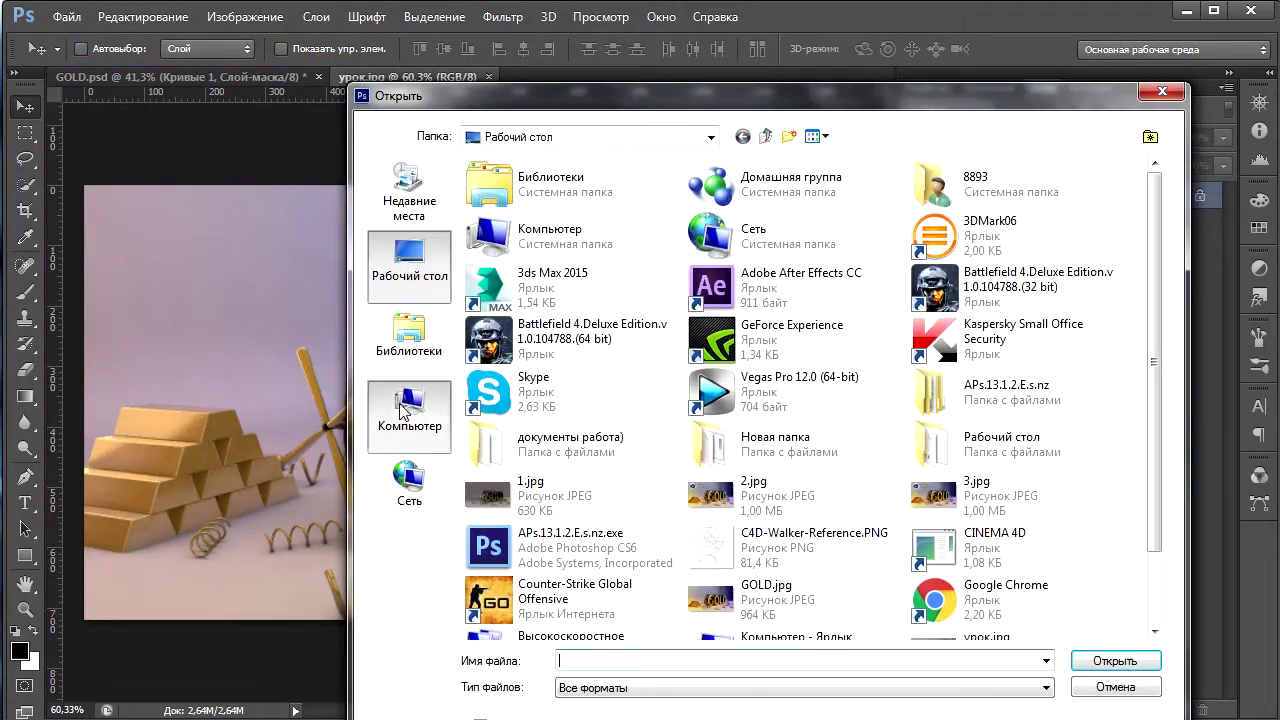
click(409, 410)
double_click(810, 210)
drag(1155, 245, 1155, 558)
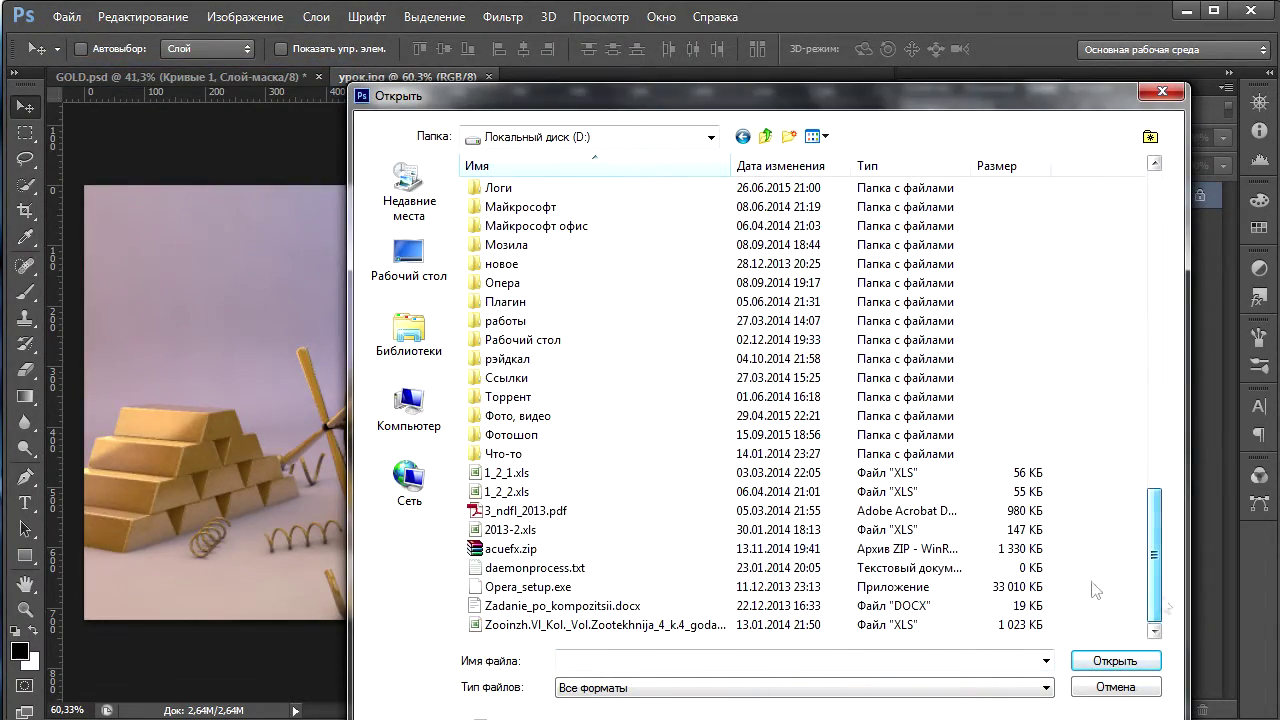
double_click(530, 421)
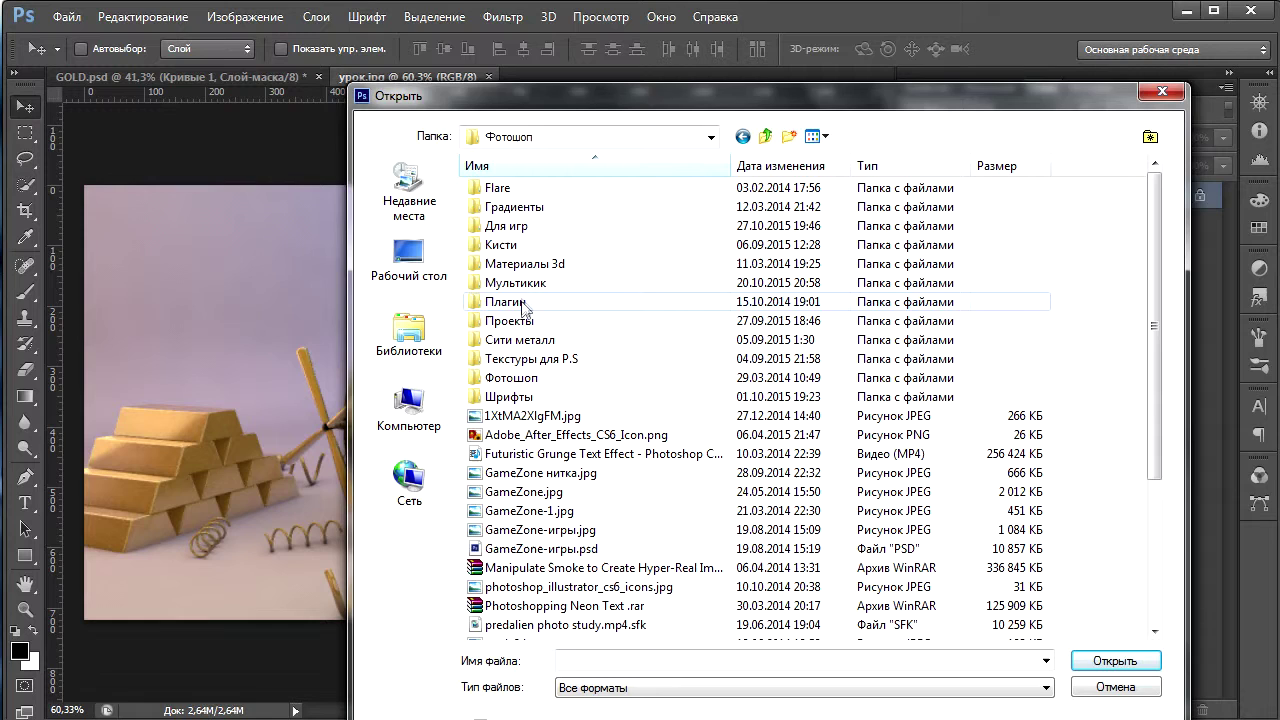
double_click(490, 358)
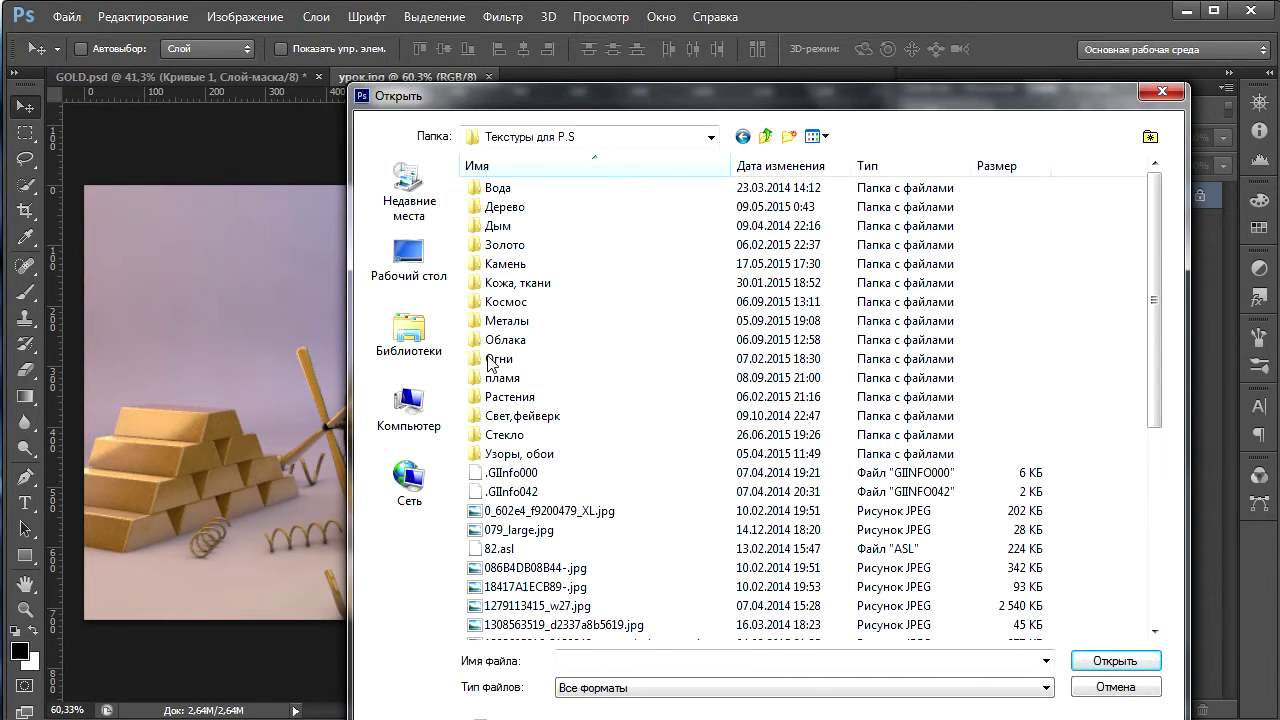
click(510, 248)
double_click(510, 248)
click(515, 230)
click(1090, 660)
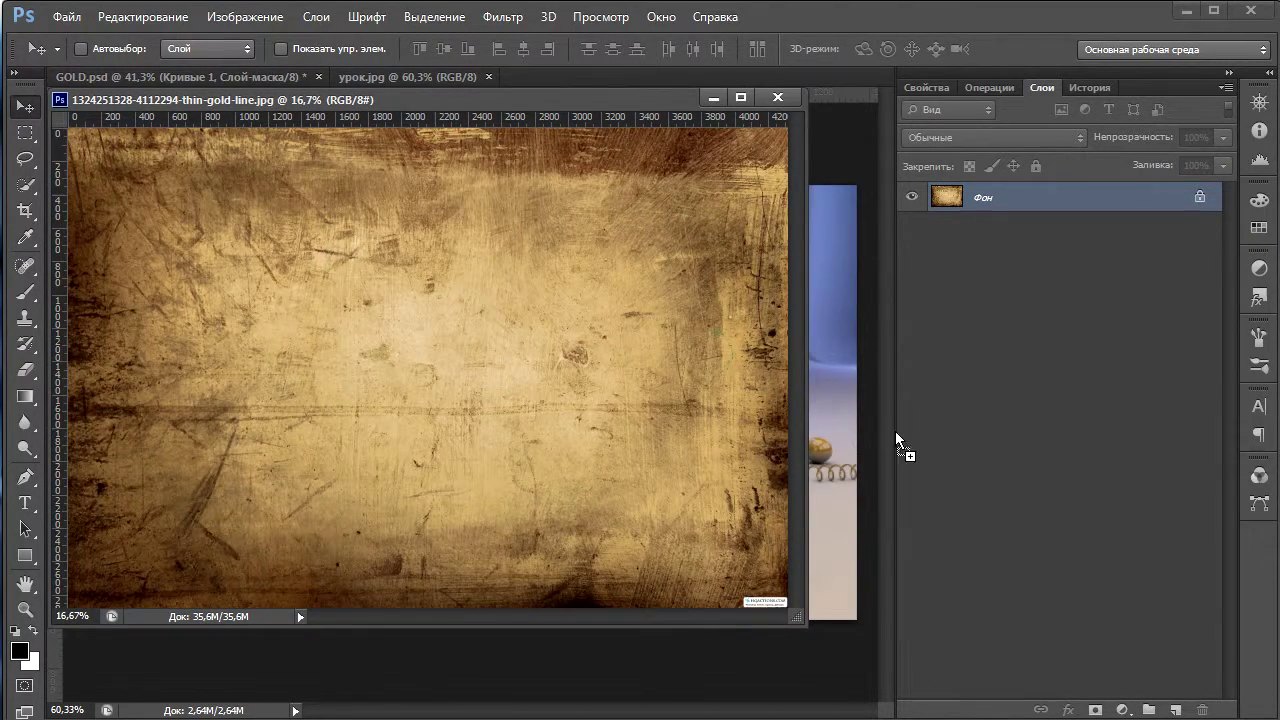
Drop the texture into урок.jpg as Слой 1, keeping Normal blending, at 19% opacity.
drag(849, 420, 849, 420)
click(785, 95)
click(990, 137)
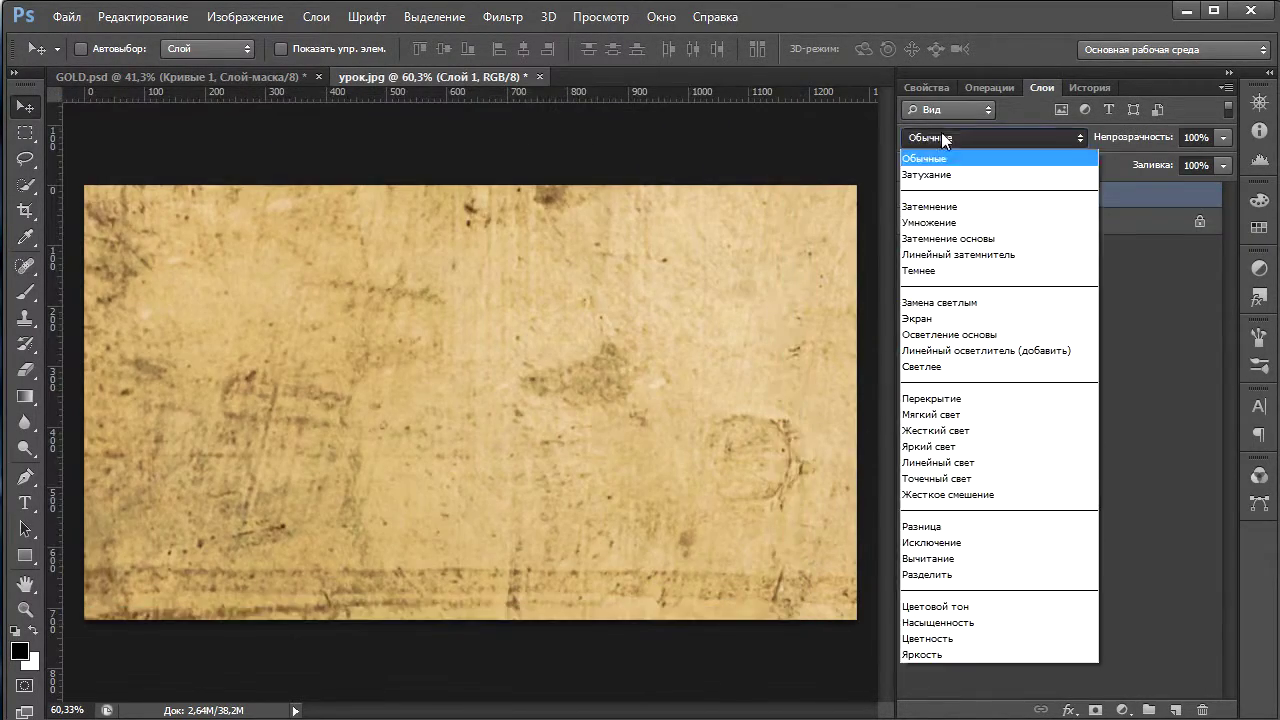
click(935, 318)
click(1014, 143)
click(960, 163)
drag(1150, 138, 1082, 142)
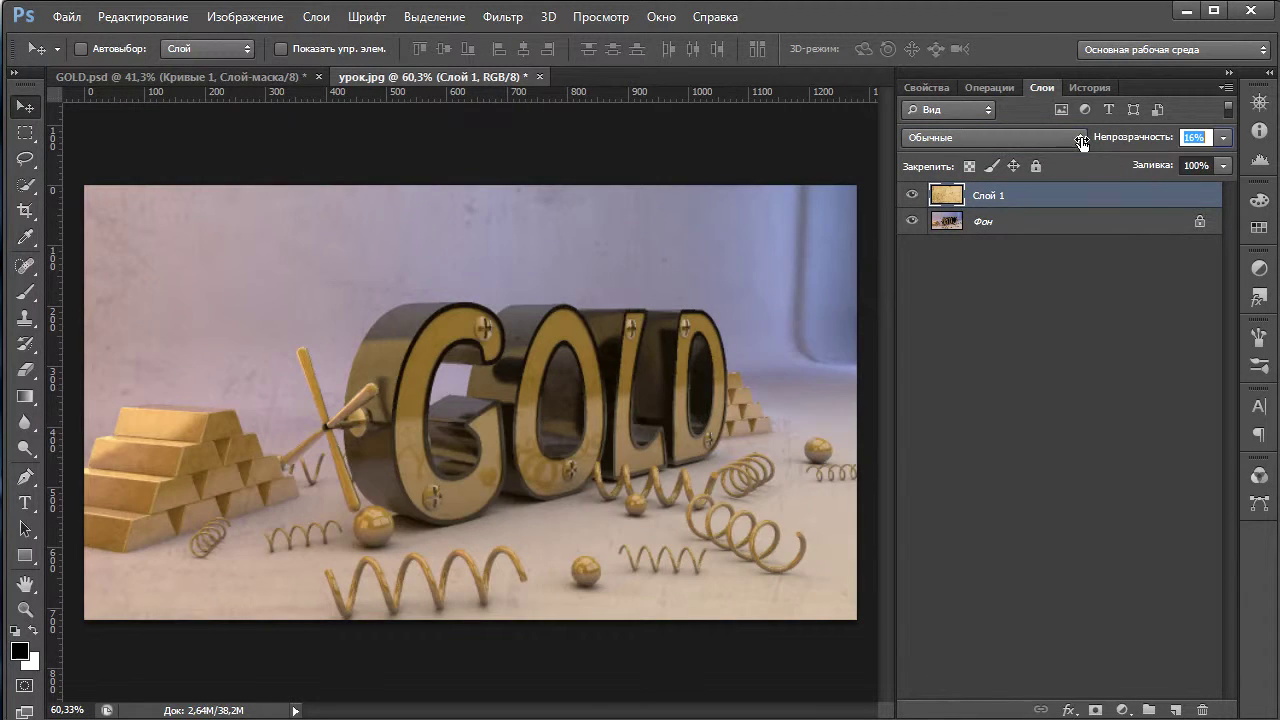
click(977, 318)
click(463, 288)
click(566, 374)
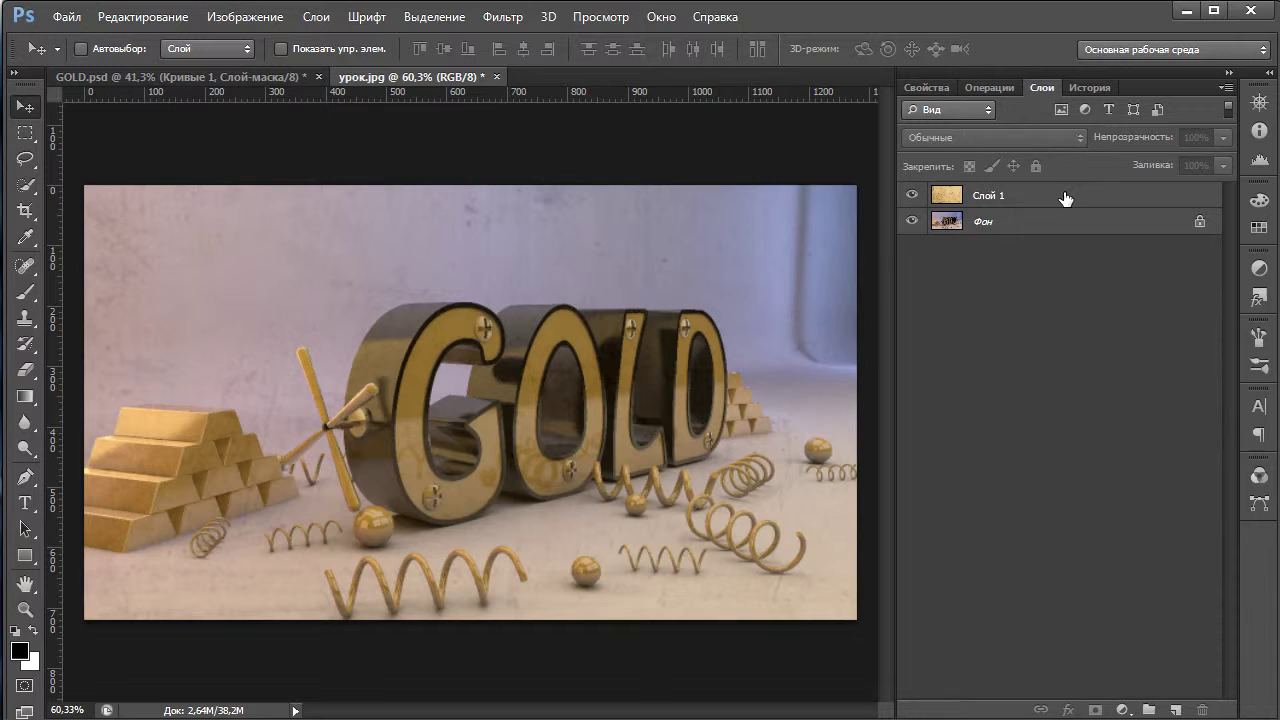
click(1063, 195)
Zoom out and start a free transform on the texture layer.
alt+scroll(563, 363, down, 1)
alt+scroll(563, 363, down, 3)
alt+scroll(563, 363, down, 2)
alt+scroll(563, 363, down, 1)
key(ctrl+t)
Shrink the texture to about 20% and place it over the GOLD lettering.
shift+drag(680, 532, 451, 363)
alt+scroll(449, 365, up, 2)
alt+scroll(443, 380, up, 1)
drag(357, 224, 528, 398)
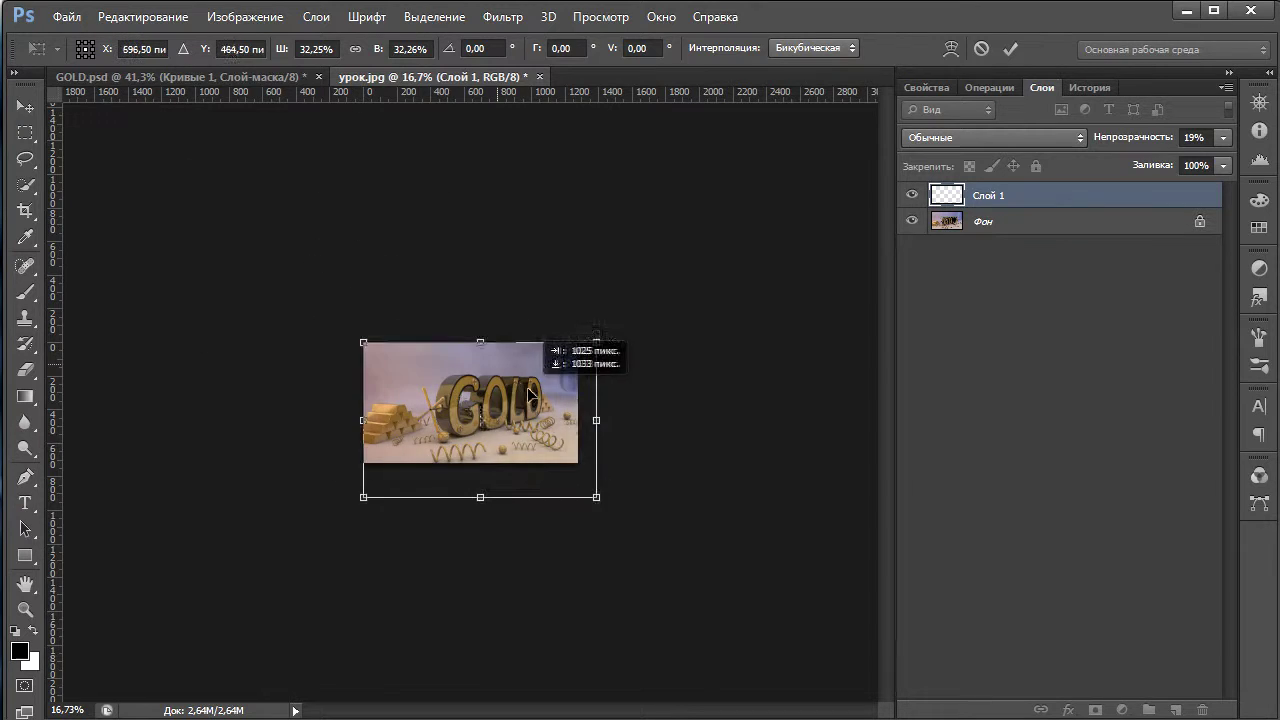
alt+scroll(470, 430, up, 2)
mouse_move(712, 556)
mouse_down()
mouse_move(672, 468)
mouse_move(577, 463)
mouse_up()
alt+scroll(485, 353, up, 1)
drag(485, 353, 605, 383)
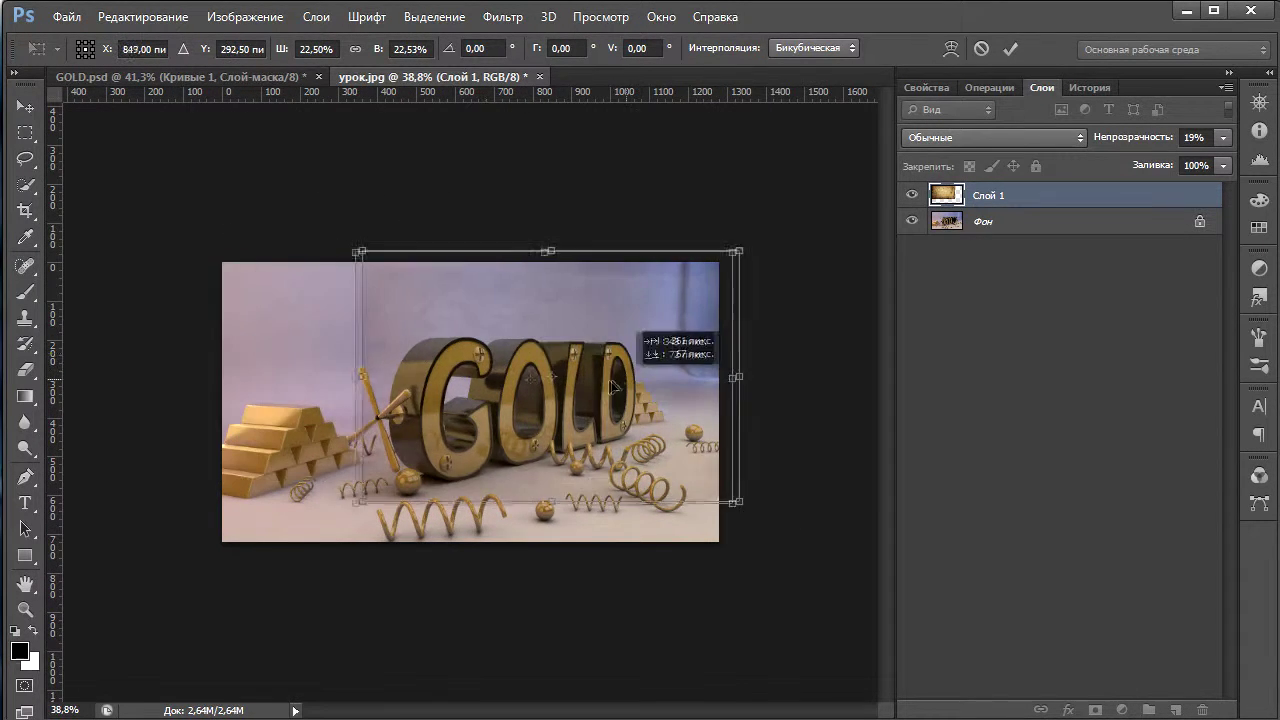
alt+scroll(600, 432, up, 2)
drag(822, 546, 763, 508)
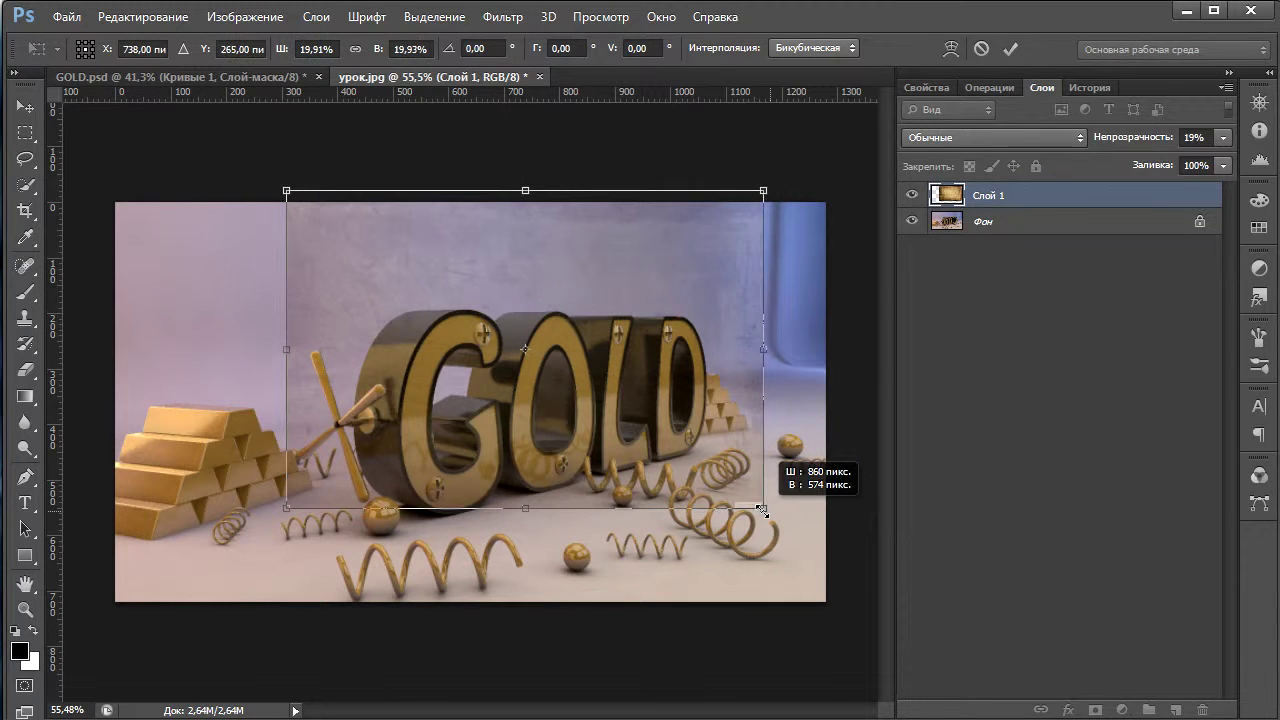
key(Return)
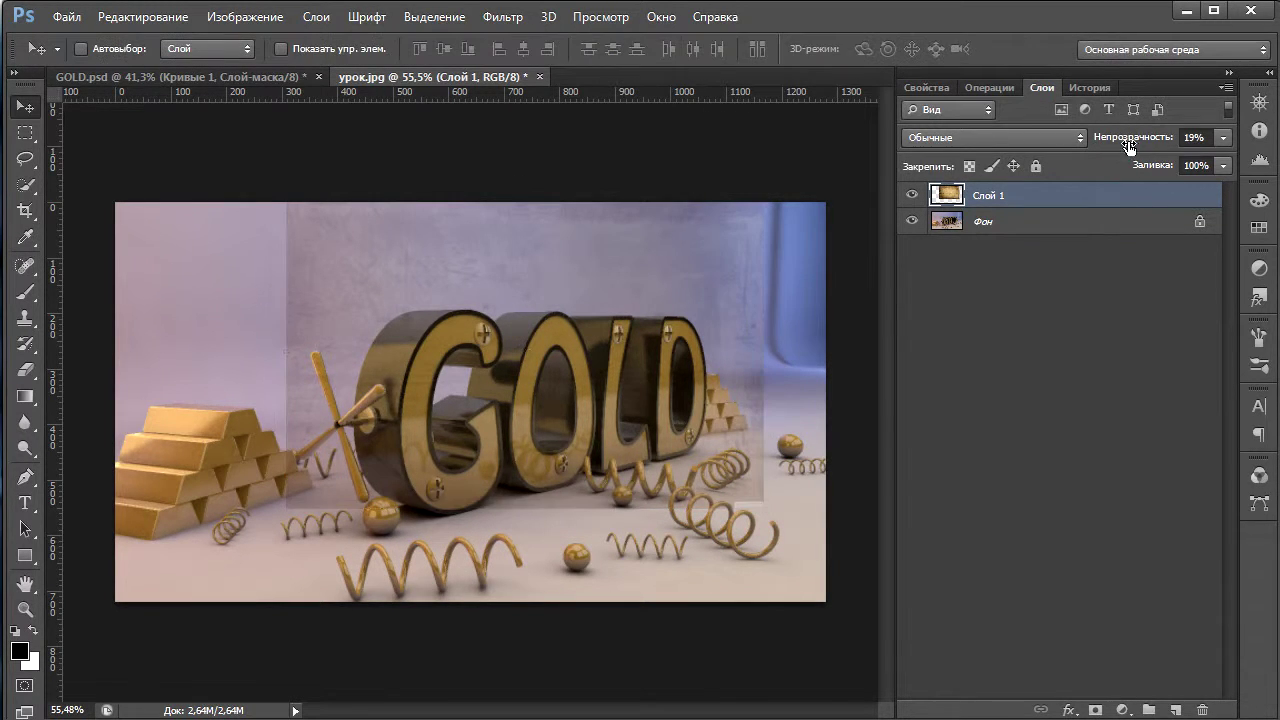
Set the texture layer to 100% opacity with Soft Light blending, nudged slightly down-right.
key(0)
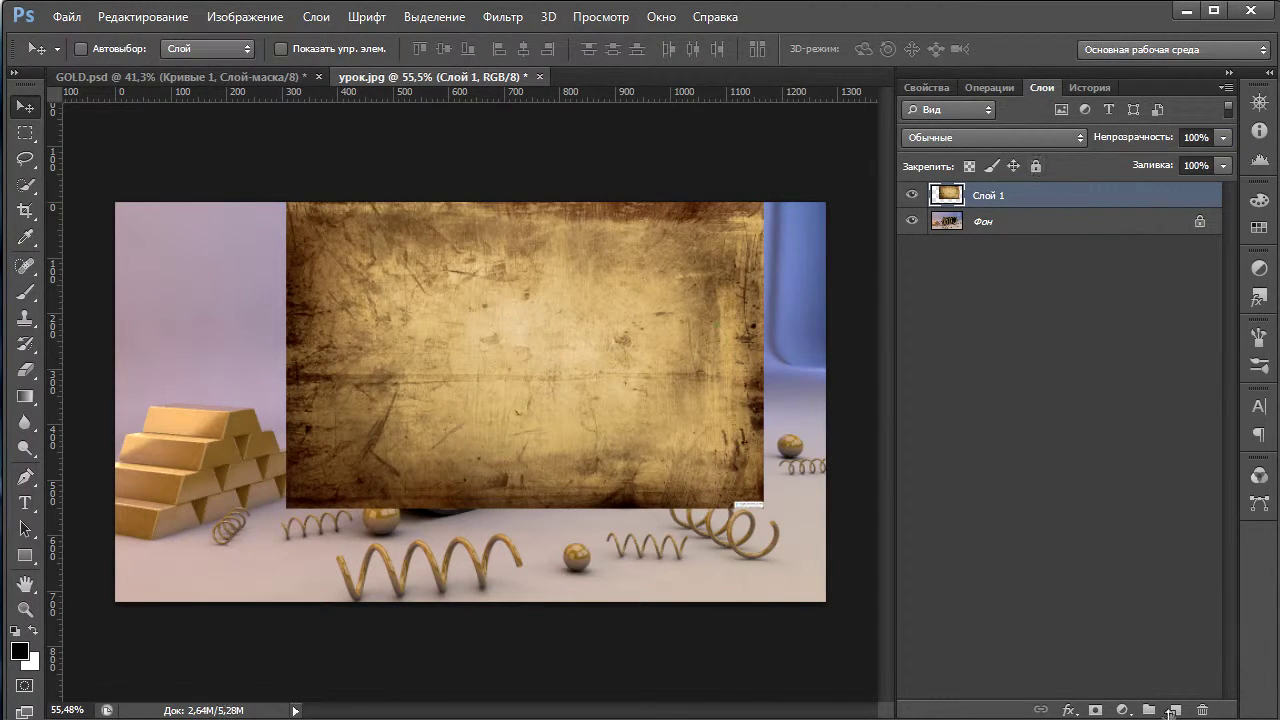
click(956, 137)
click(932, 418)
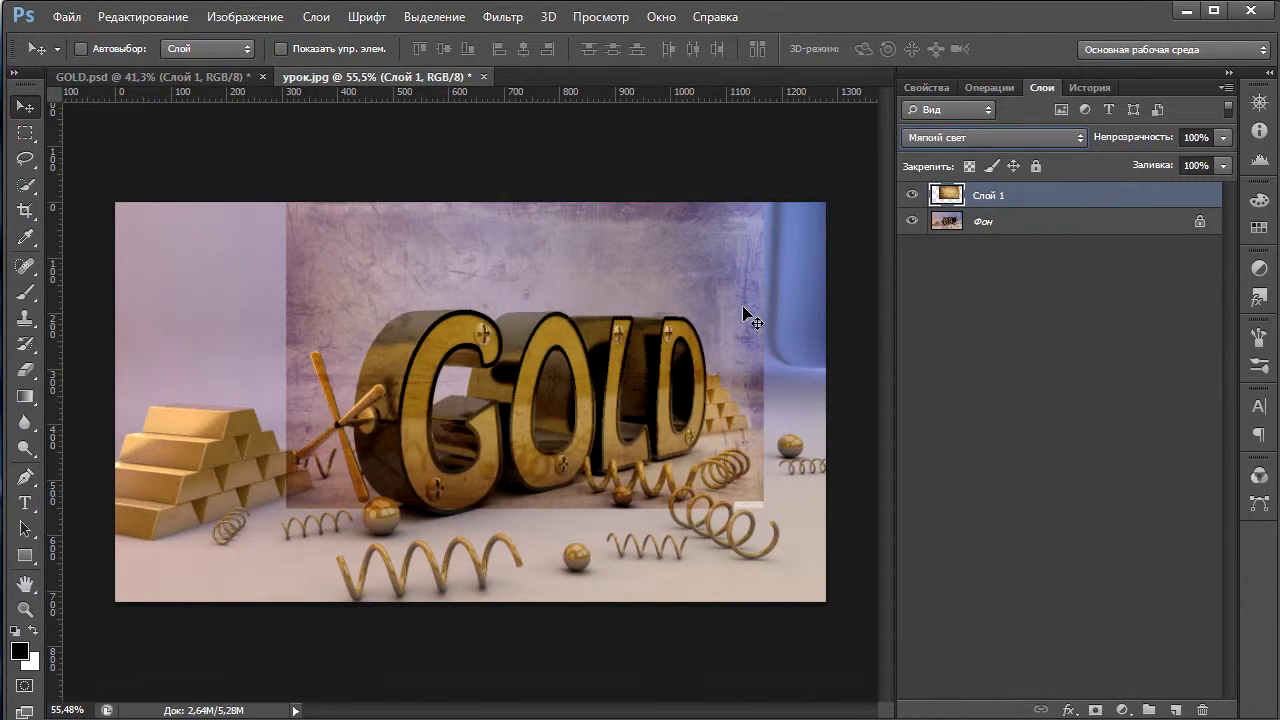
drag(588, 369, 594, 387)
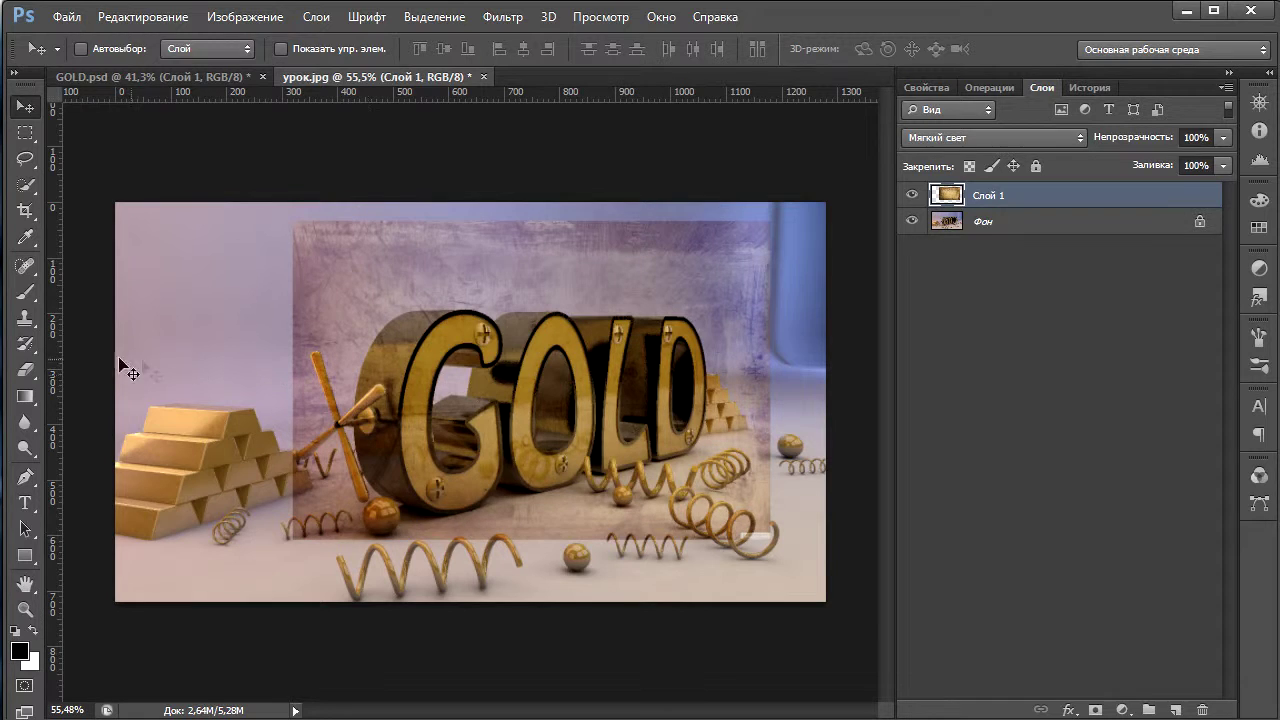
Select the Eraser with a 164 px brush.
click(25, 369)
alt+right_drag(317, 360, 370, 369)
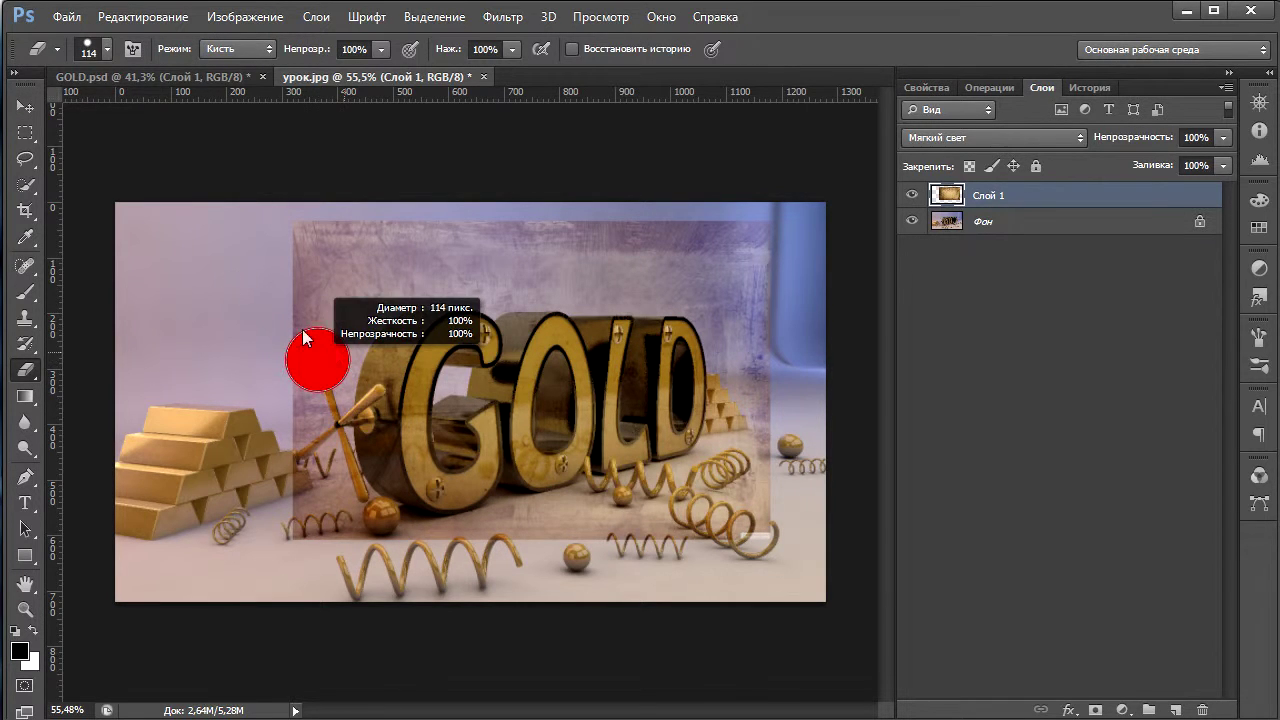
click(107, 48)
alt+right_drag(316, 260, 342, 264)
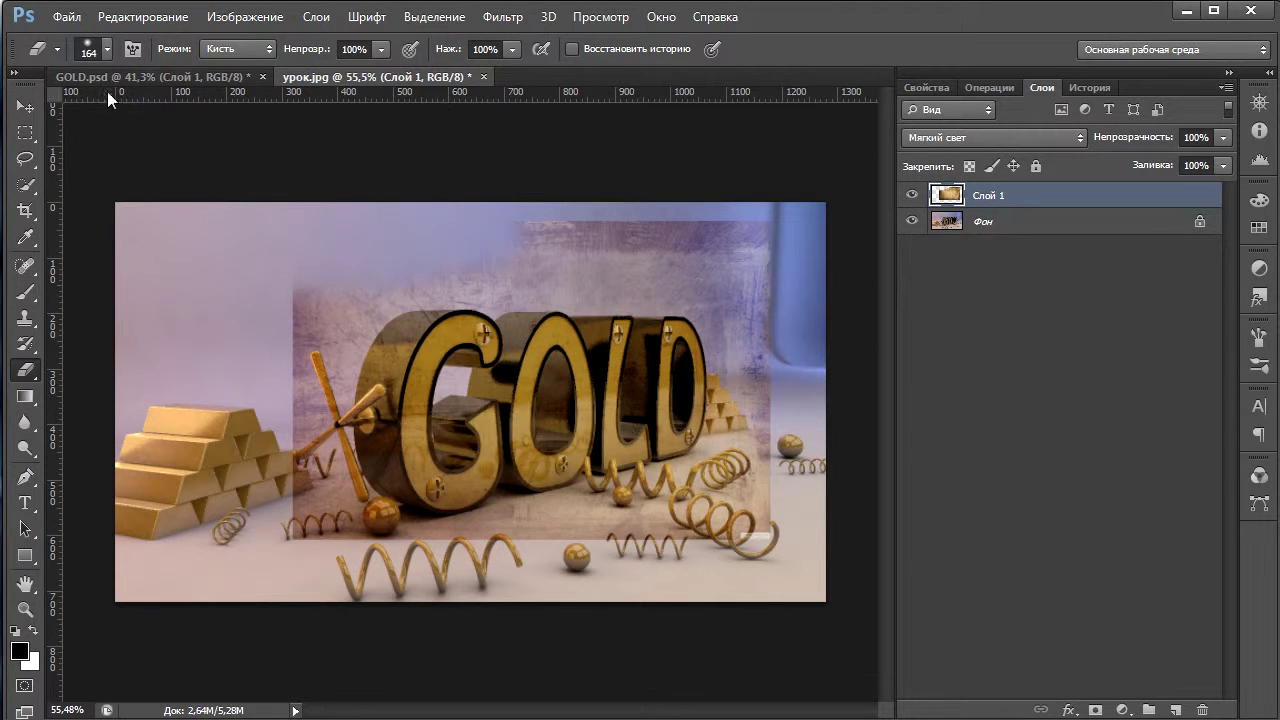
Erase the texture's hard left and right edges with a smaller eraser.
click(89, 50)
click(377, 217)
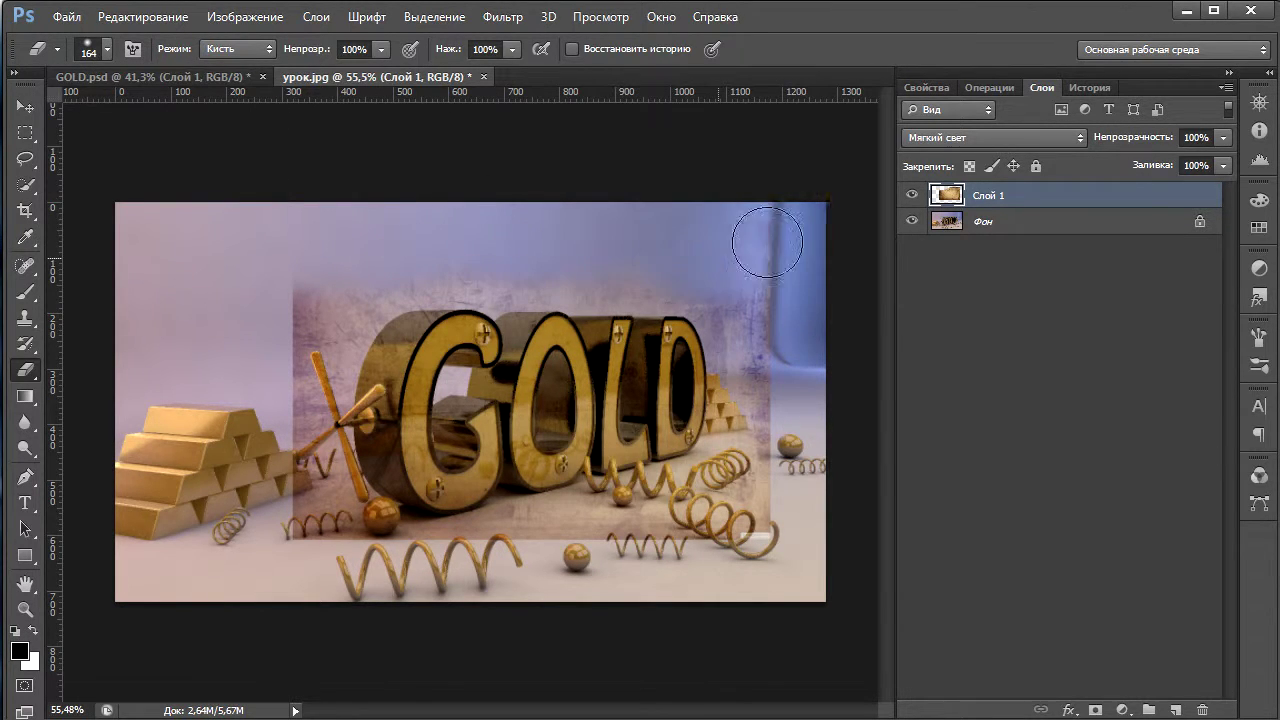
alt+right_drag(273, 325, 250, 325)
mouse_move(300, 530)
mouse_down()
mouse_move(383, 309)
mouse_move(320, 500)
mouse_move(370, 520)
mouse_move(360, 455)
mouse_move(490, 530)
mouse_move(760, 520)
mouse_up()
mouse_move(557, 522)
mouse_down()
mouse_move(720, 470)
mouse_move(765, 420)
mouse_move(745, 425)
mouse_move(722, 320)
mouse_move(663, 277)
mouse_move(455, 278)
mouse_move(470, 284)
mouse_up()
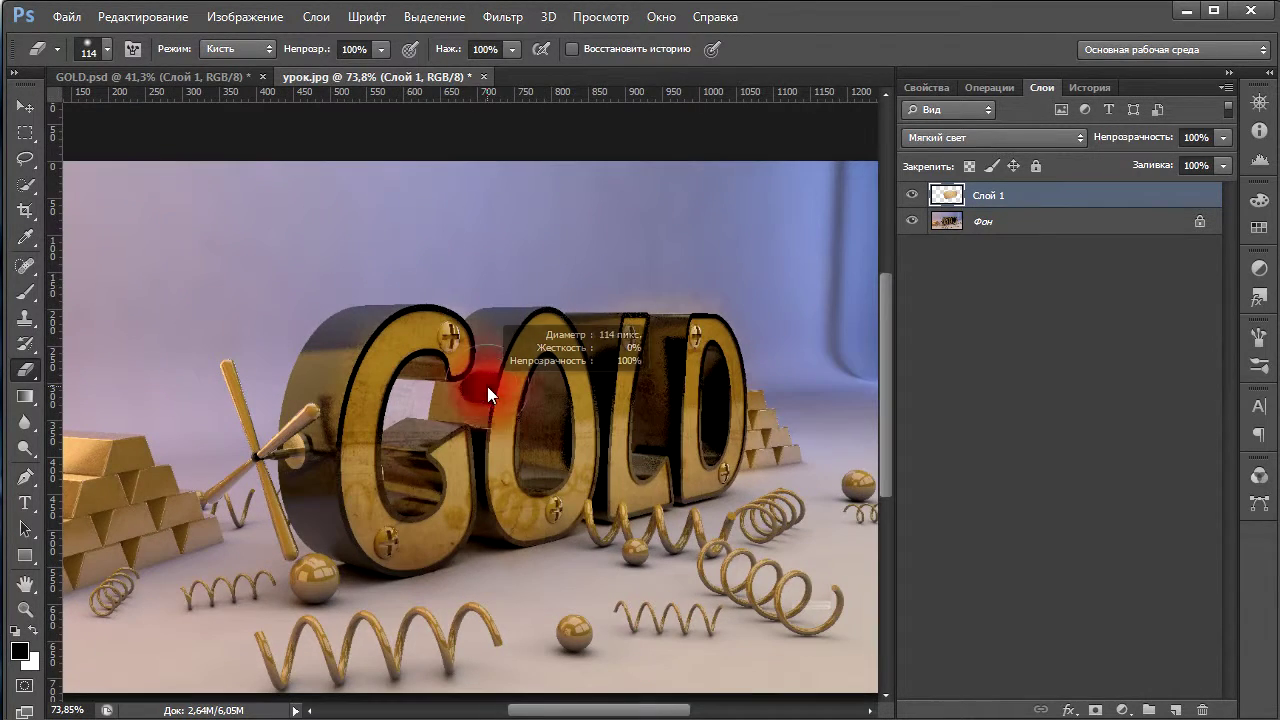
Erase texture from the G's top, arm, rim and lower area with a 46 px eraser.
alt+right_drag(487, 386, 462, 388)
alt+scroll(462, 388, up, 5)
drag(415, 408, 397, 380)
drag(428, 306, 304, 331)
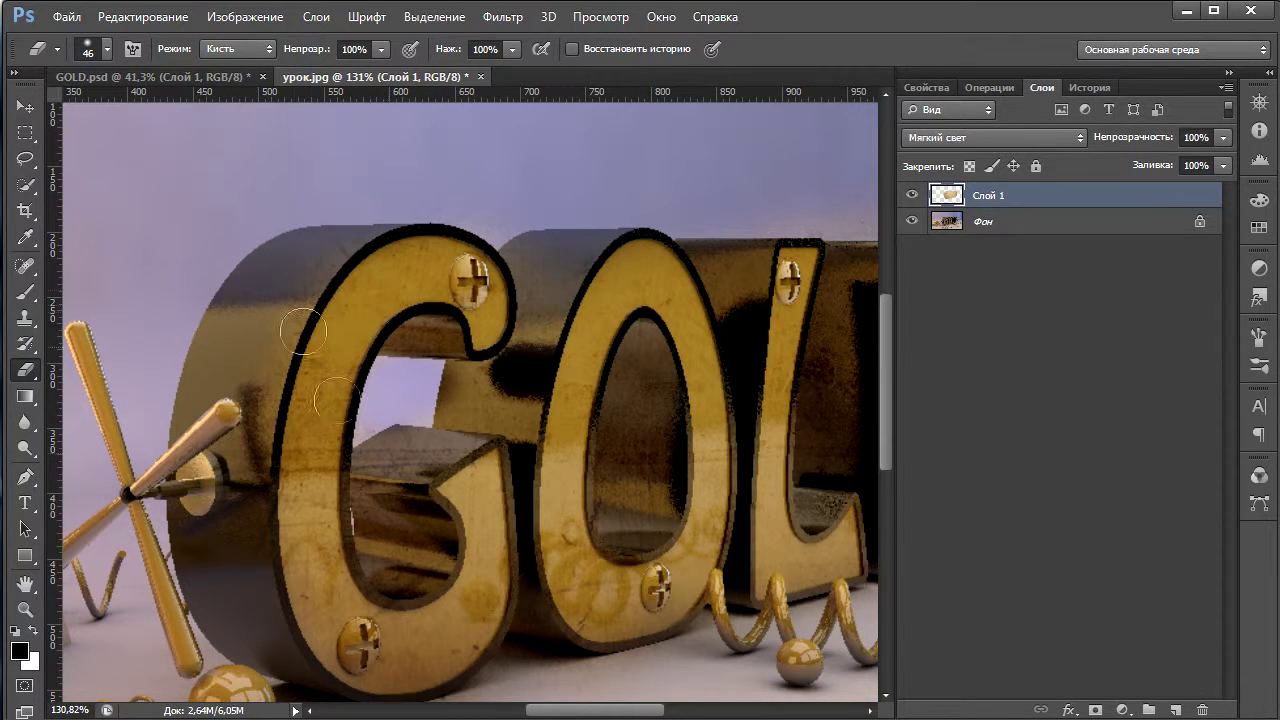
drag(355, 218, 293, 293)
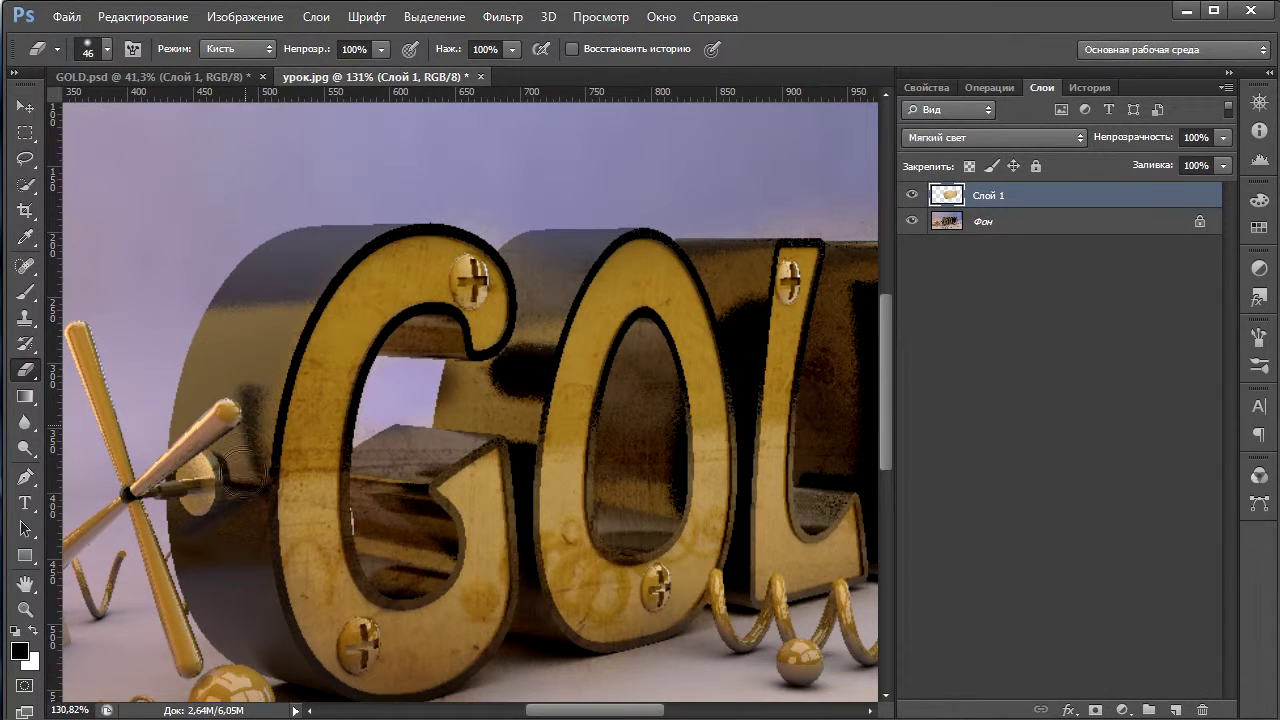
drag(523, 620, 552, 652)
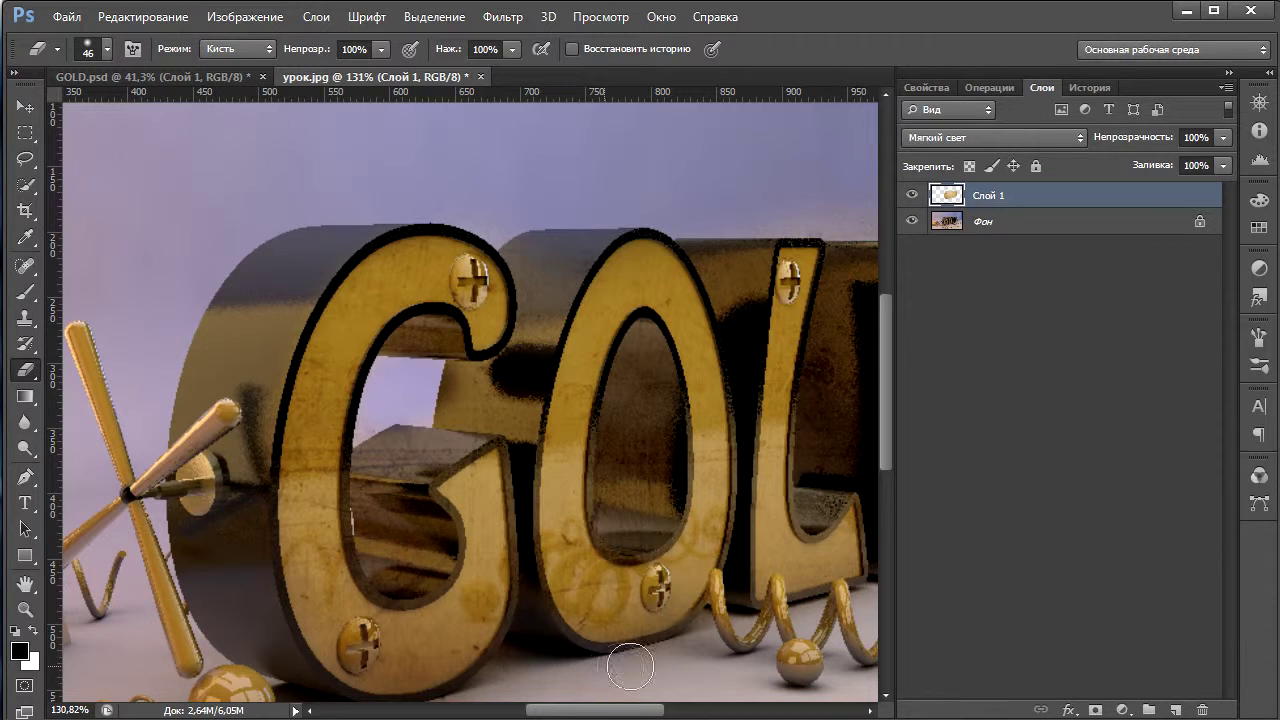
mouse_move(436, 421)
mouse_down()
mouse_move(386, 451)
mouse_move(466, 429)
mouse_move(380, 471)
mouse_move(419, 541)
mouse_move(379, 513)
mouse_move(514, 407)
mouse_move(517, 420)
mouse_move(545, 322)
mouse_move(548, 345)
mouse_up()
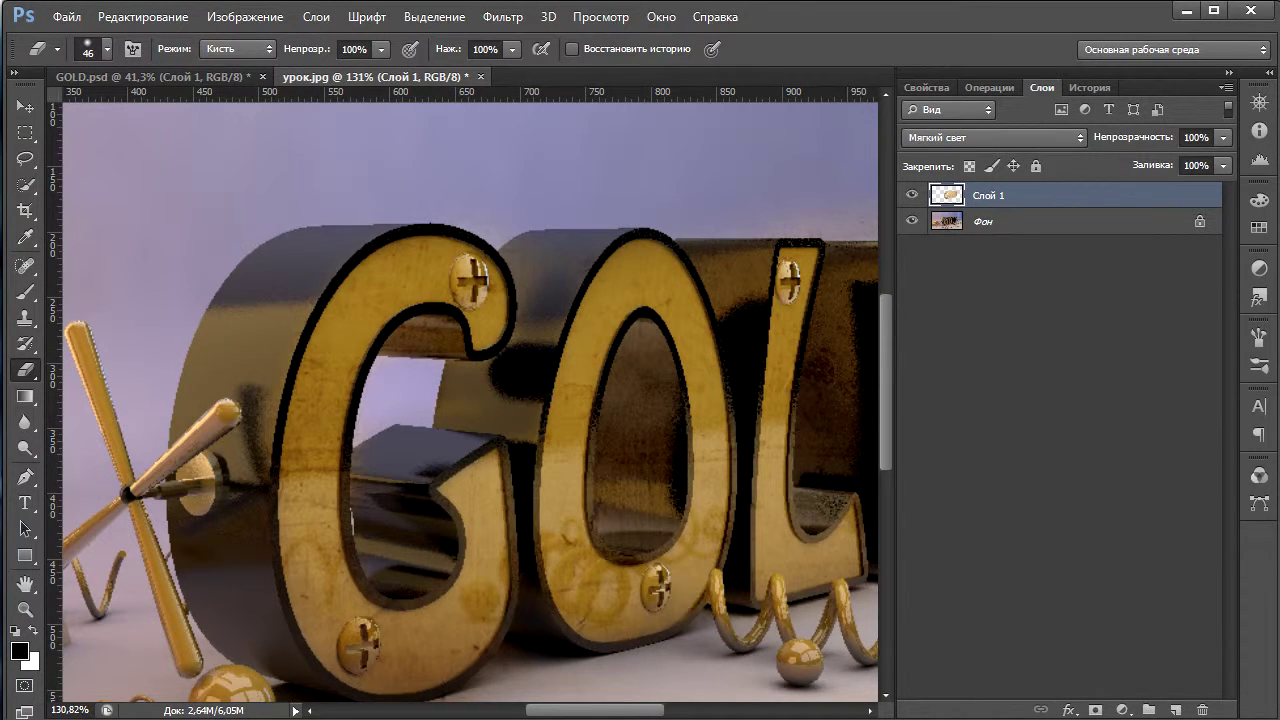
drag(596, 712, 636, 712)
Erase texture around the O, inside the L stem and the D tops, then fit the image.
drag(492, 258, 527, 290)
mouse_move(522, 335)
mouse_down()
mouse_move(486, 266)
mouse_move(516, 334)
mouse_up()
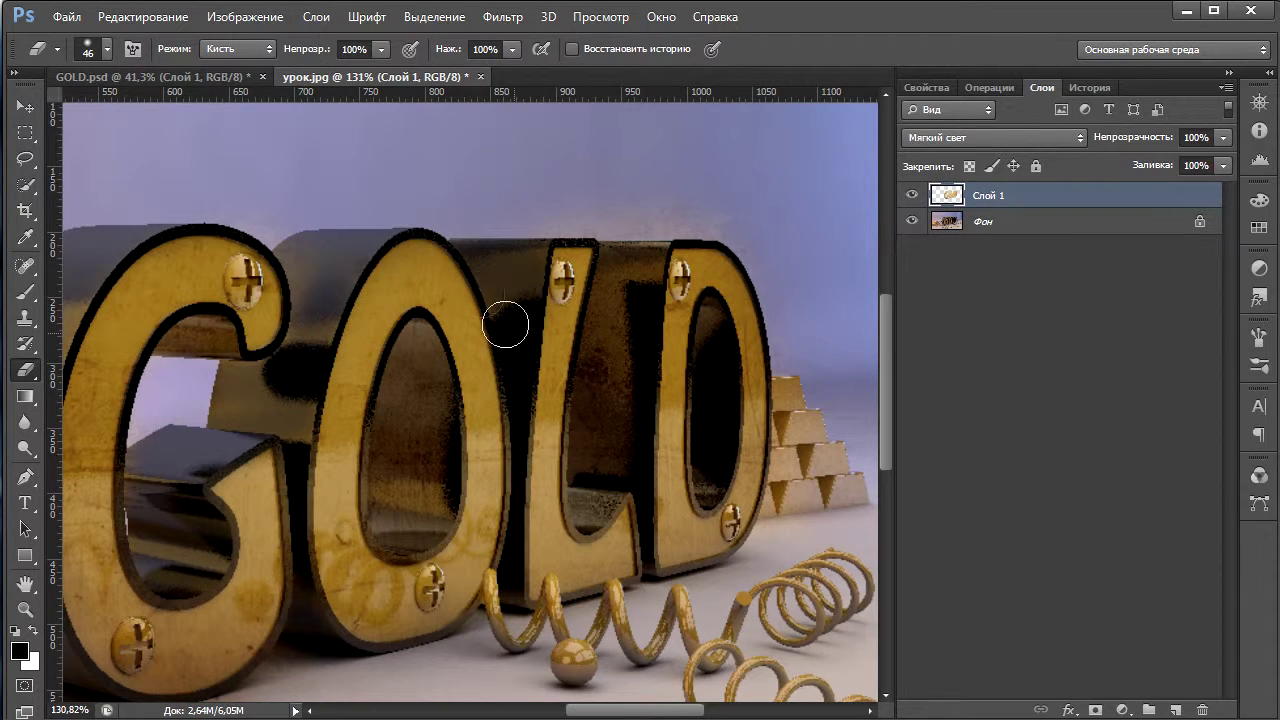
mouse_move(614, 358)
mouse_down()
mouse_move(594, 500)
mouse_move(608, 445)
mouse_up()
mouse_move(647, 320)
mouse_down()
mouse_move(606, 337)
mouse_move(609, 271)
mouse_move(643, 263)
mouse_move(525, 213)
mouse_move(686, 206)
mouse_move(608, 206)
mouse_move(727, 221)
mouse_up()
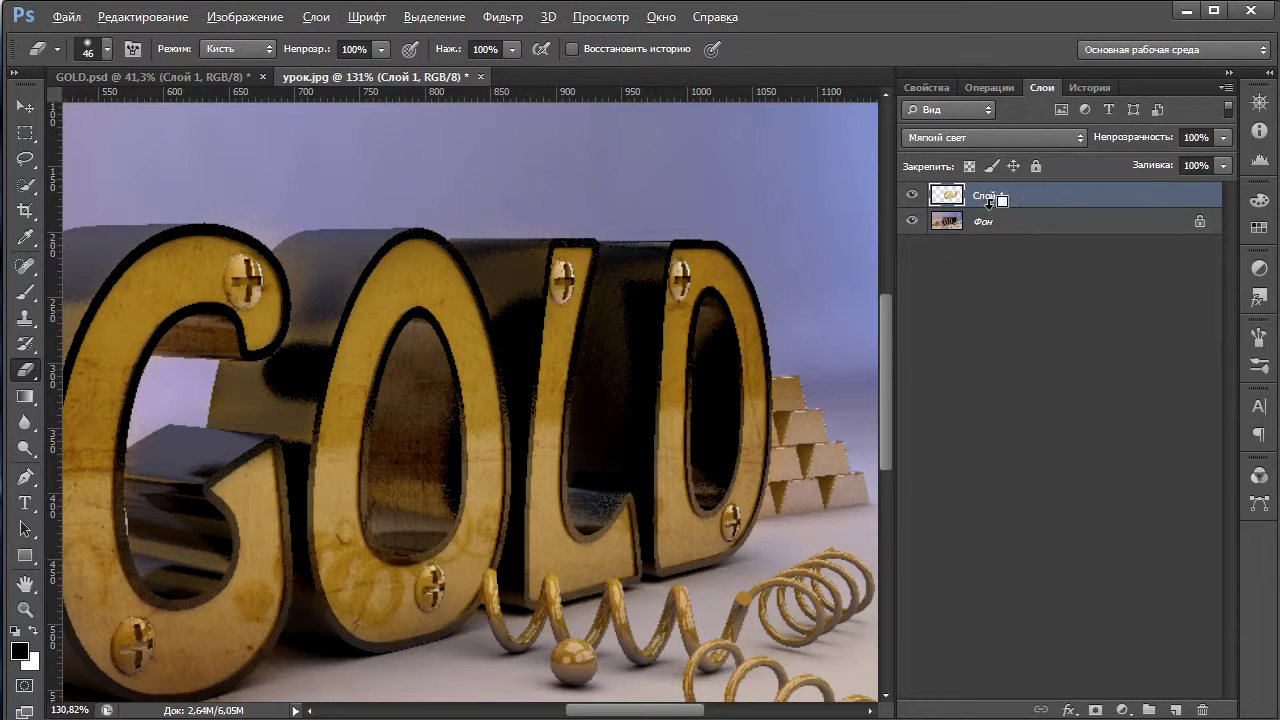
drag(988, 200, 1016, 411)
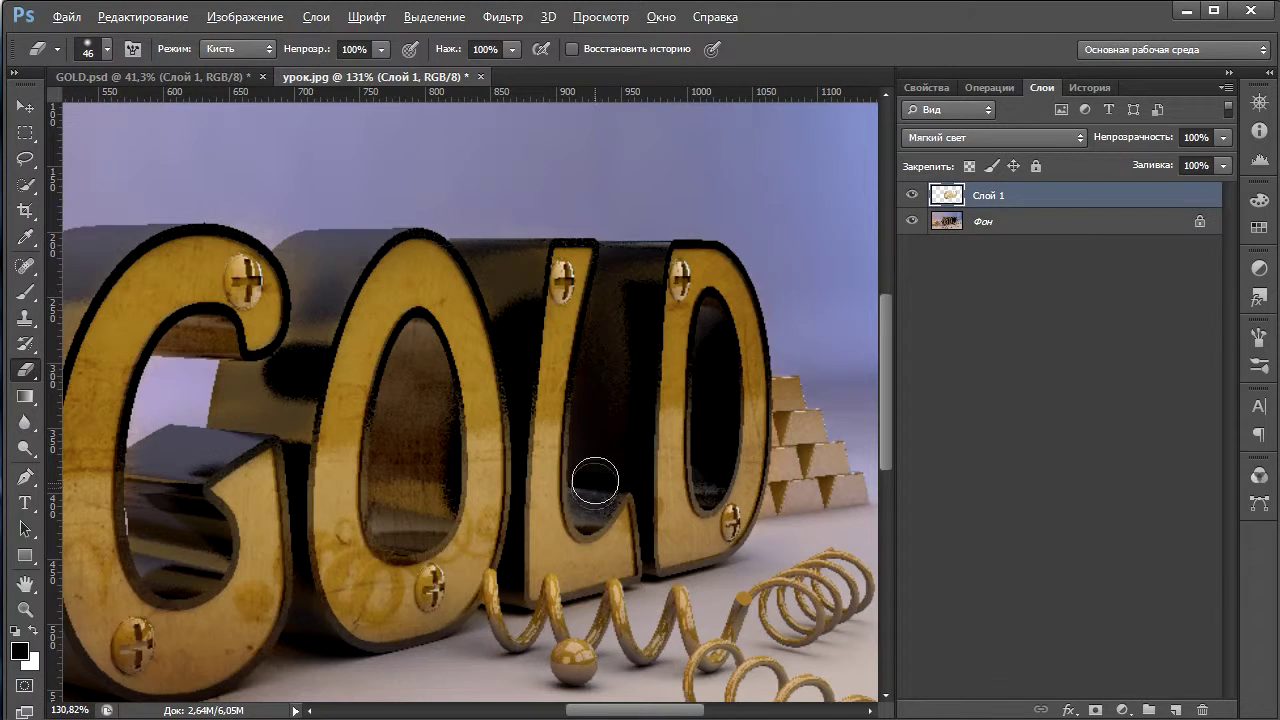
key(ctrl+0)
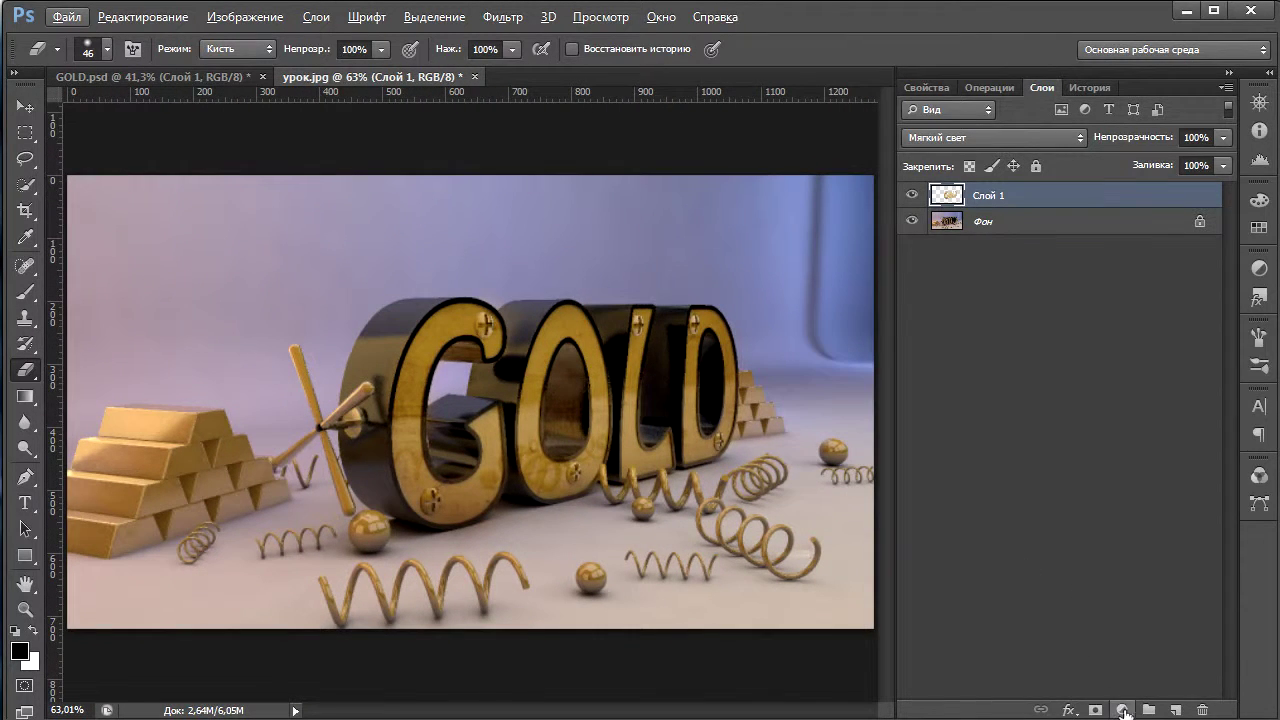
Add Curves layer Кривые 1 with shadows pulled down and highlights raised into an S-curve.
click(1123, 710)
key(Escape)
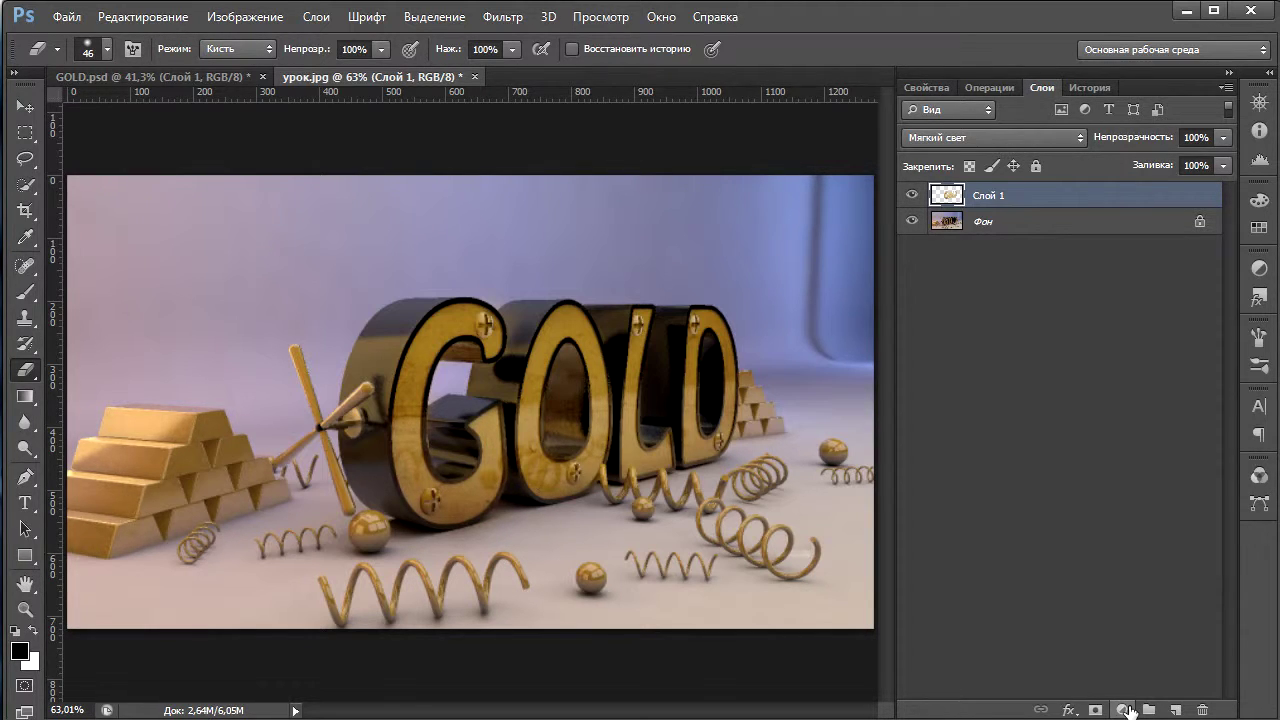
click(1124, 710)
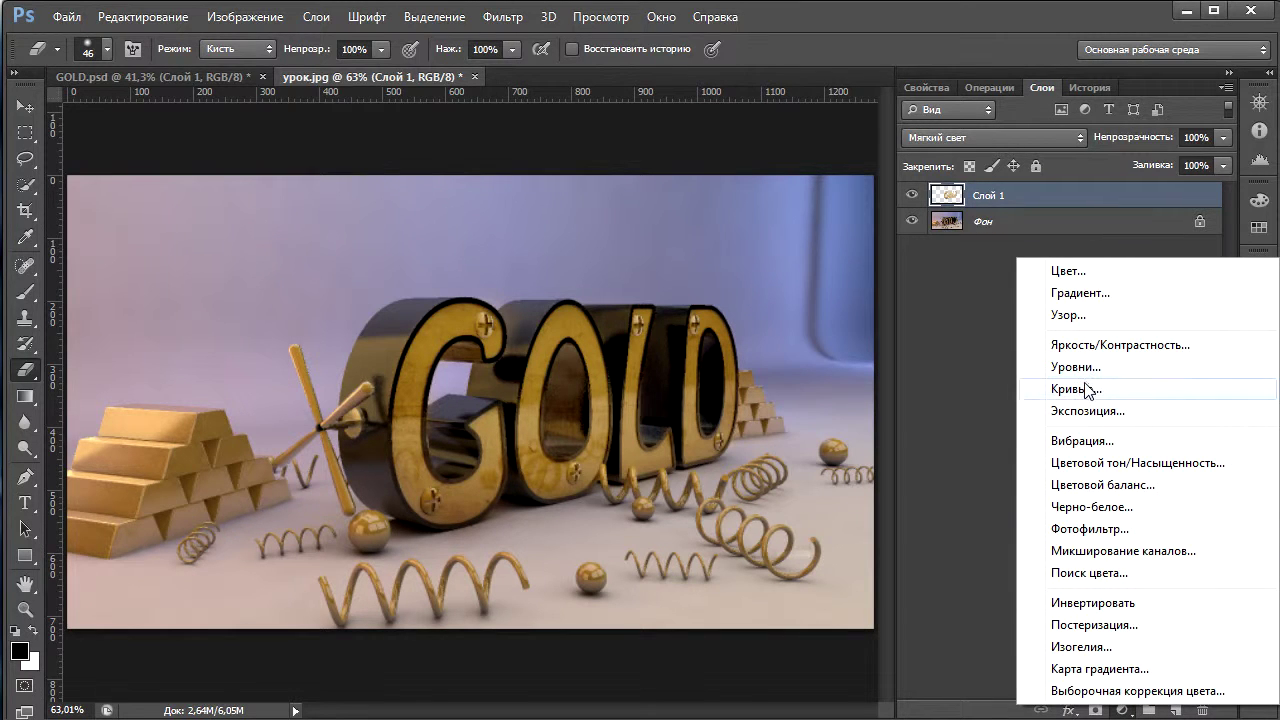
click(1075, 389)
drag(1021, 375, 1016, 393)
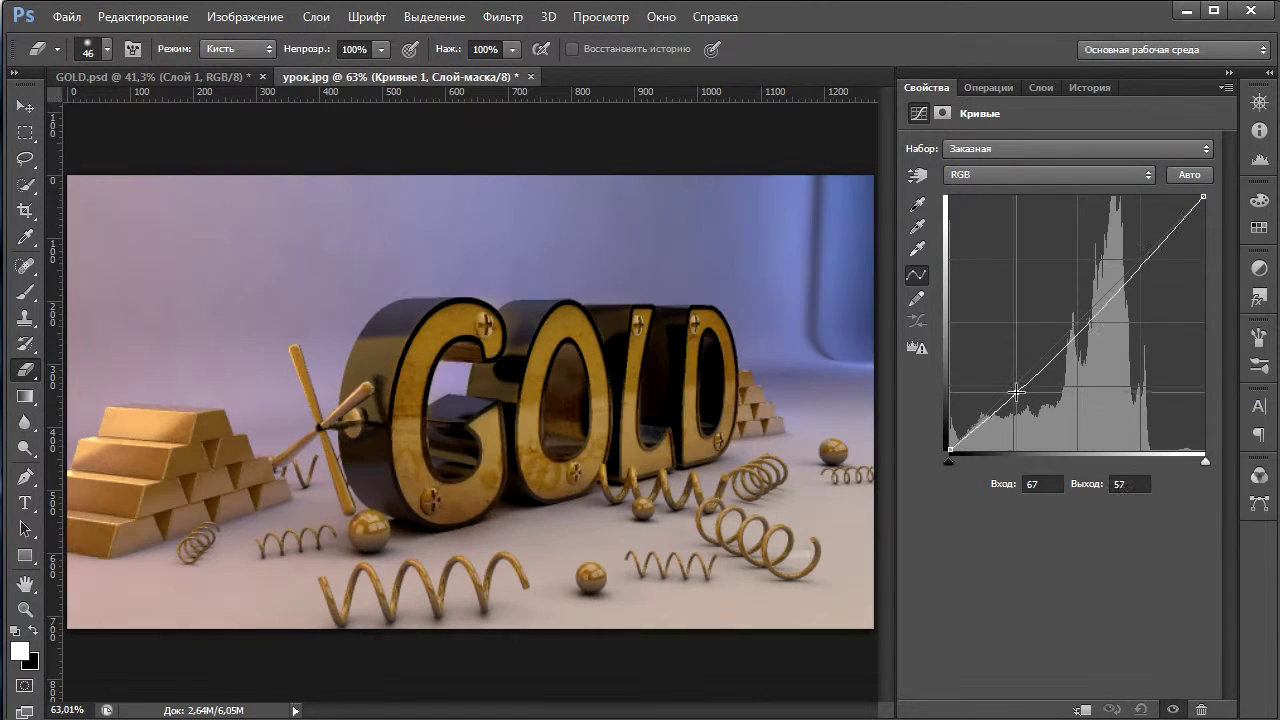
drag(1168, 242, 1155, 239)
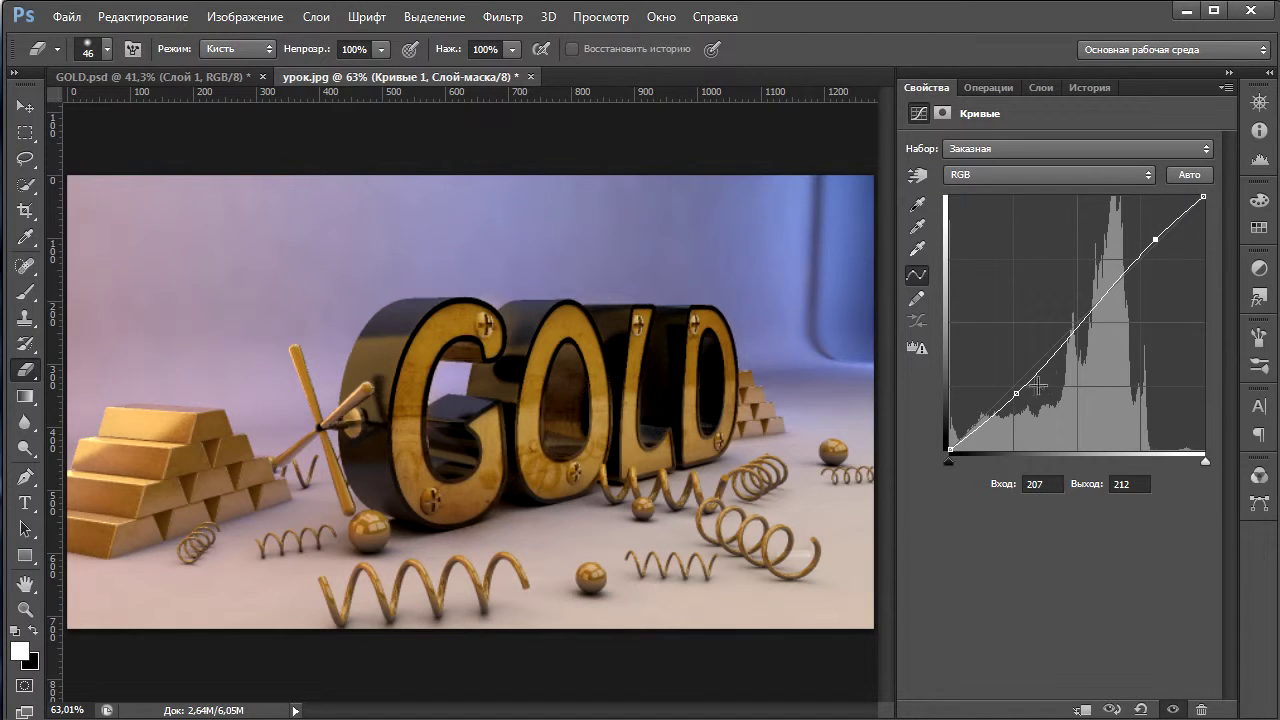
mouse_move(1016, 393)
mouse_down()
mouse_move(1025, 405)
mouse_move(1028, 391)
mouse_up()
mouse_move(1152, 243)
mouse_down()
mouse_move(1108, 288)
mouse_move(1143, 253)
mouse_up()
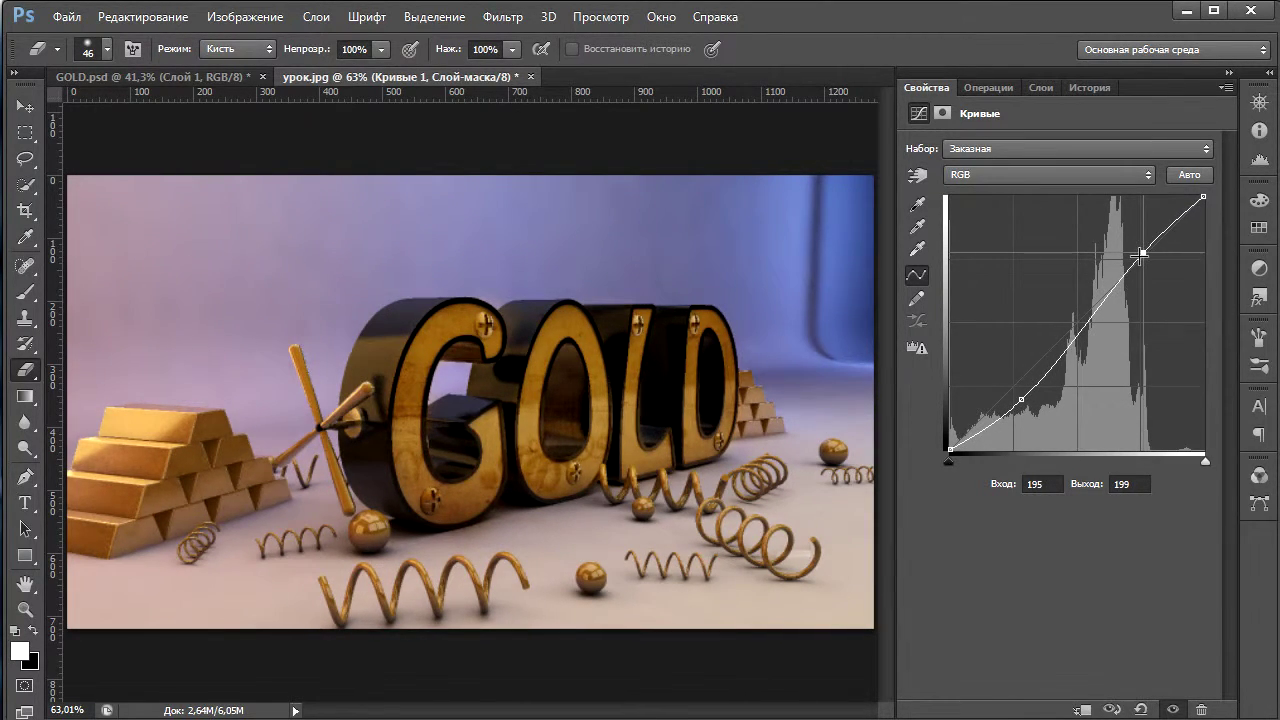
click(1040, 87)
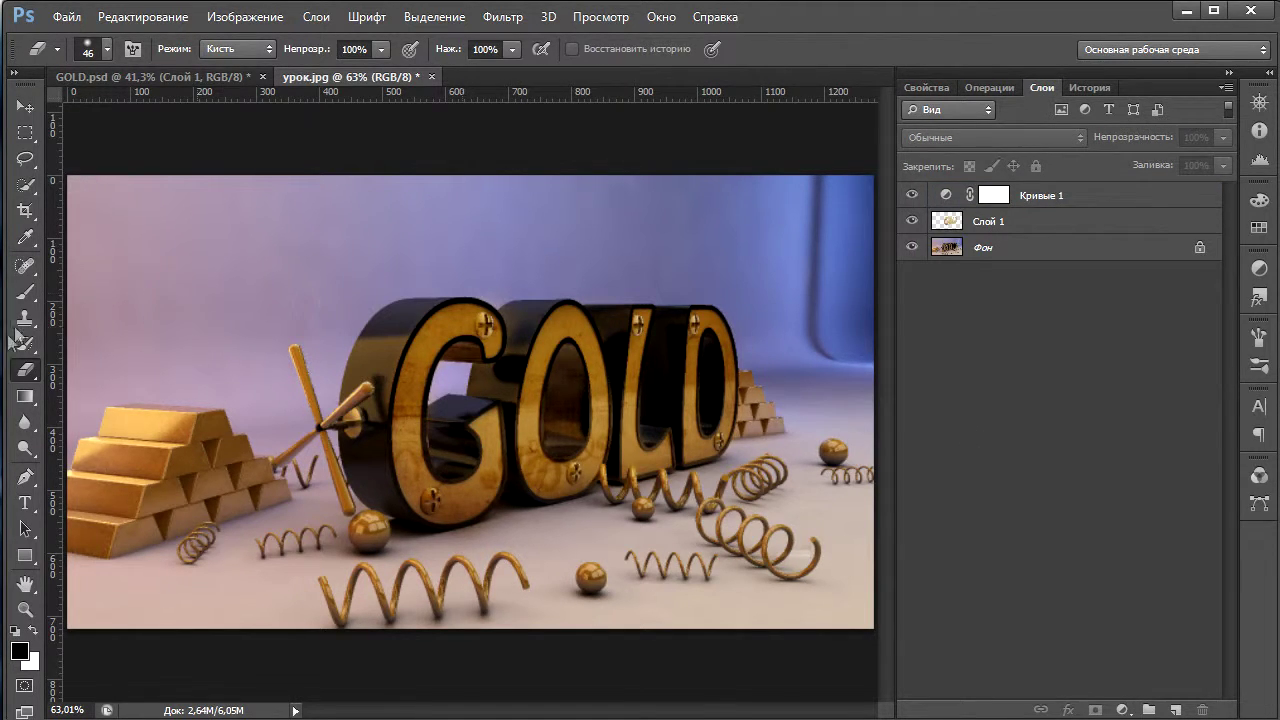
Set the foreground to warm yellow e5c556 sampled from the gold bars; brush size 130.
key(i)
click(19, 651)
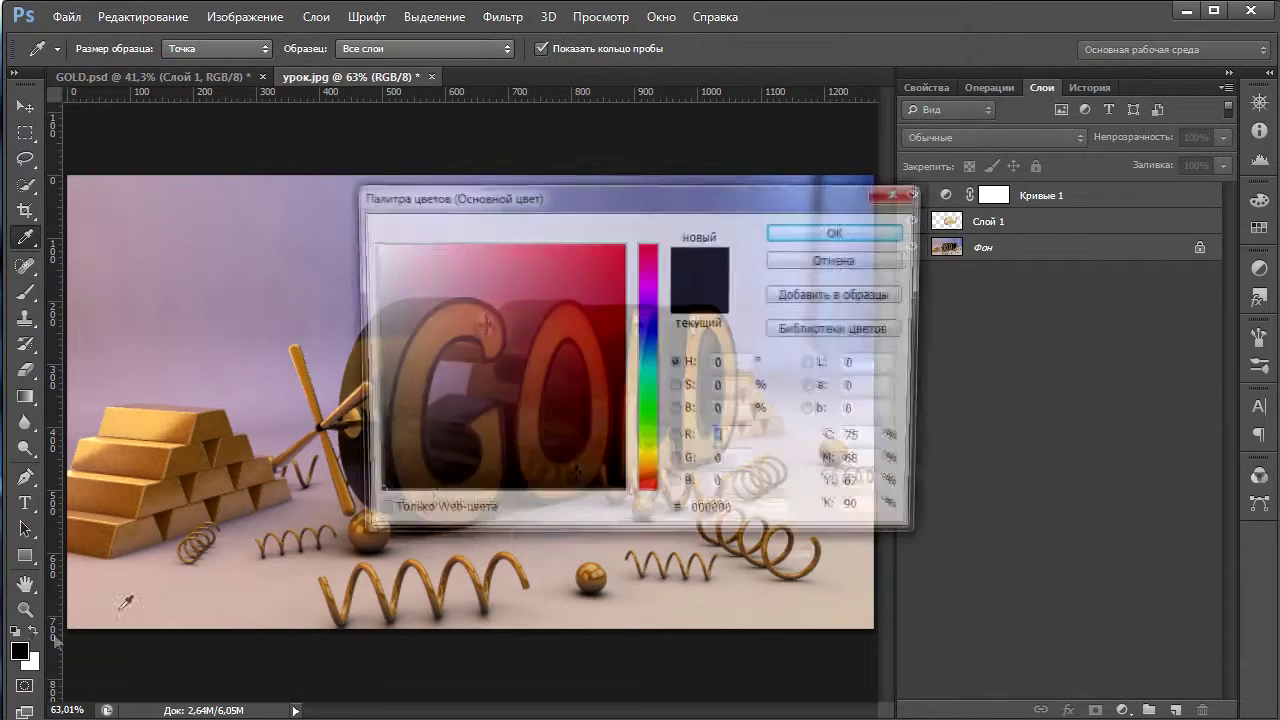
click(189, 429)
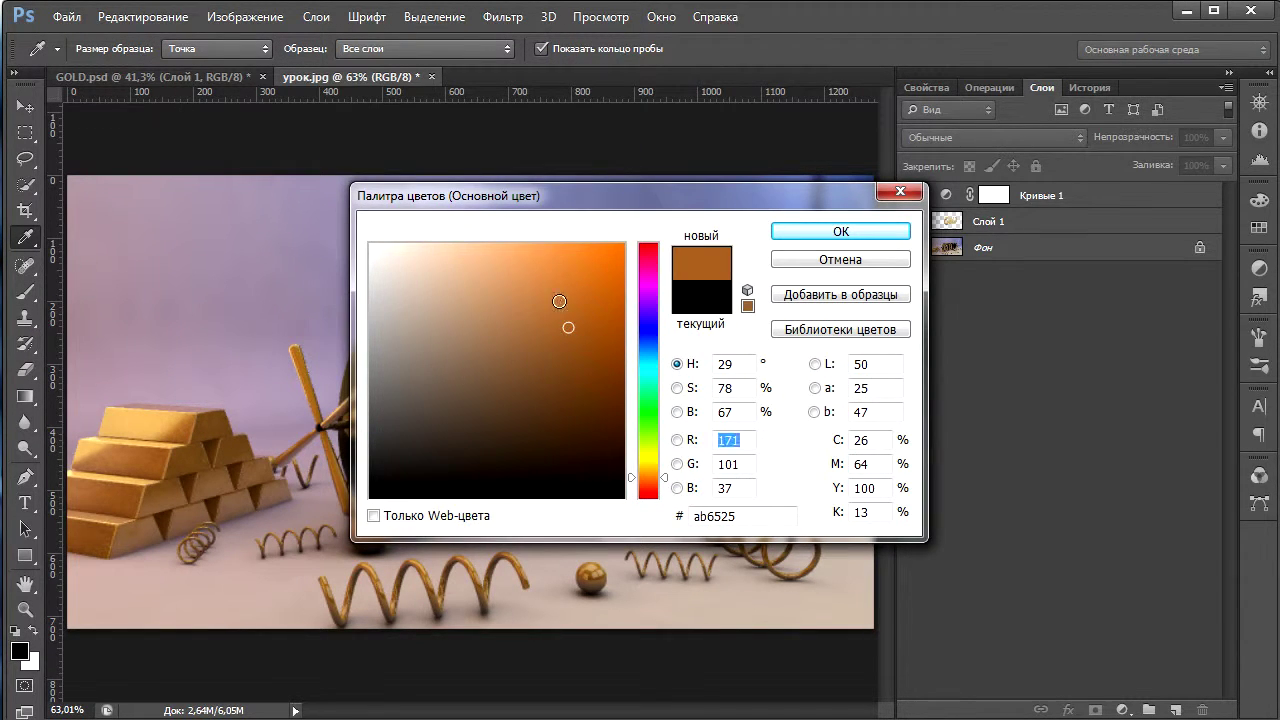
drag(568, 327, 520, 256)
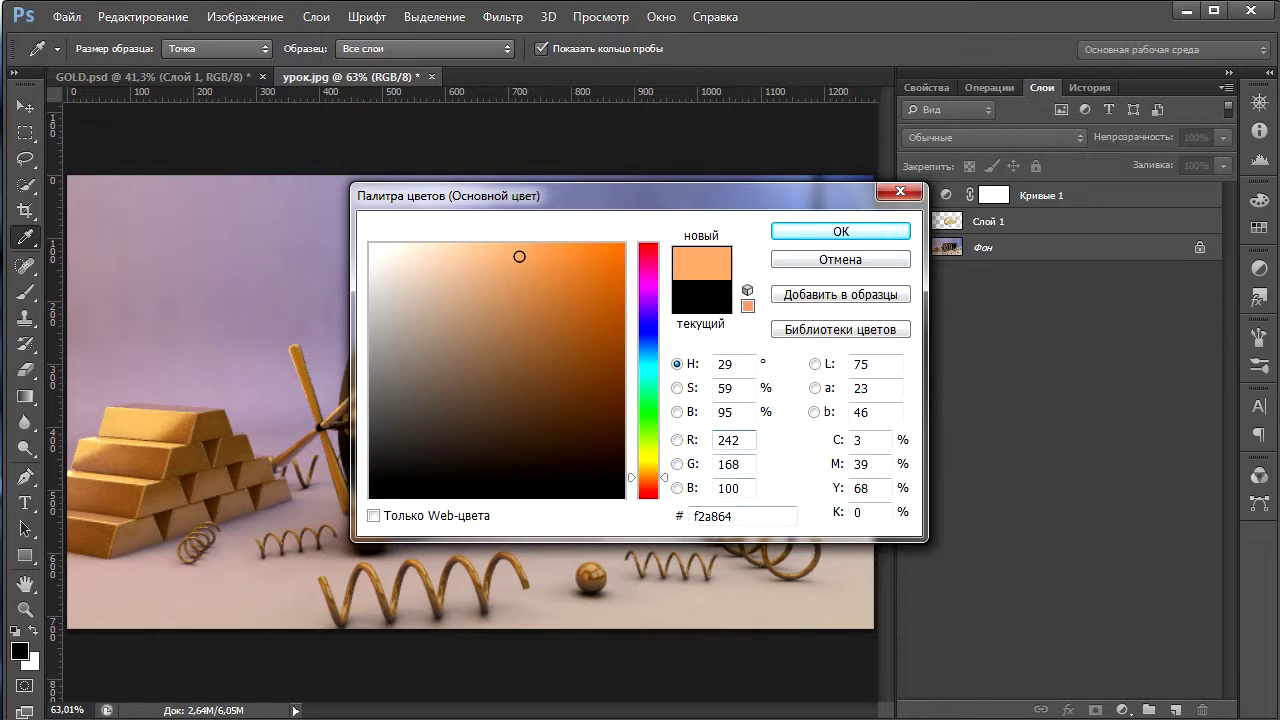
drag(640, 477, 640, 465)
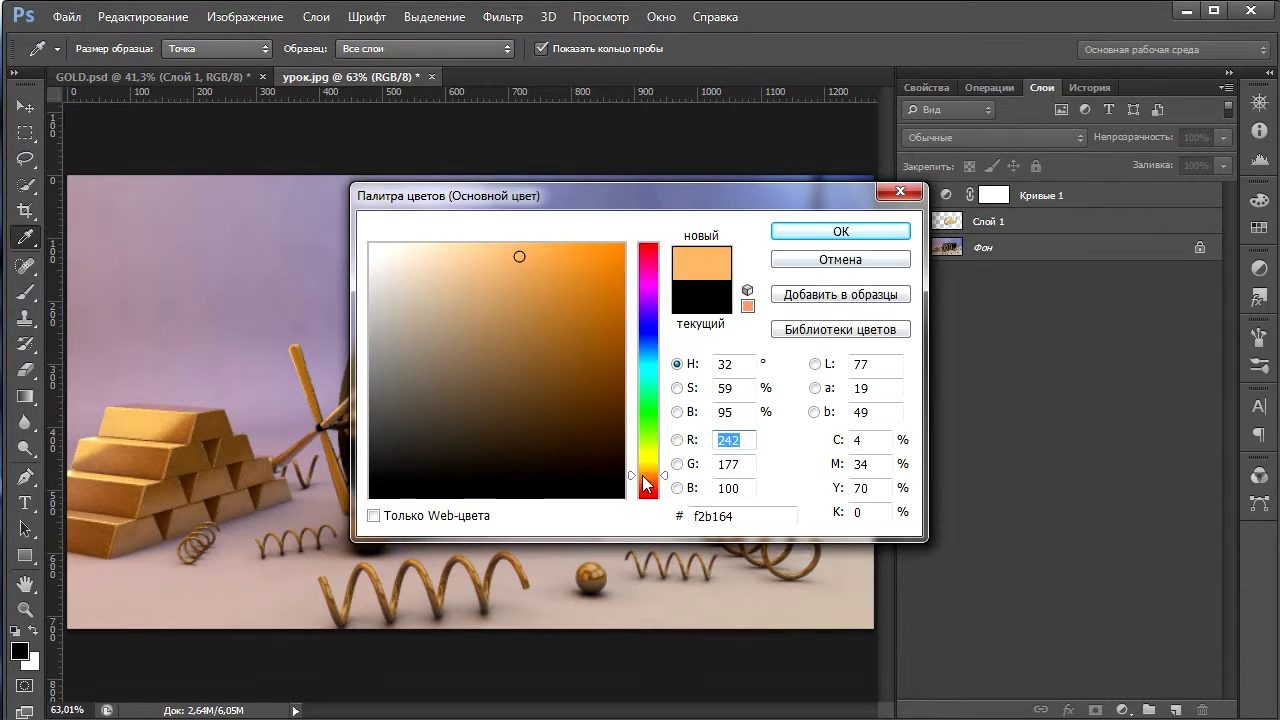
click(528, 269)
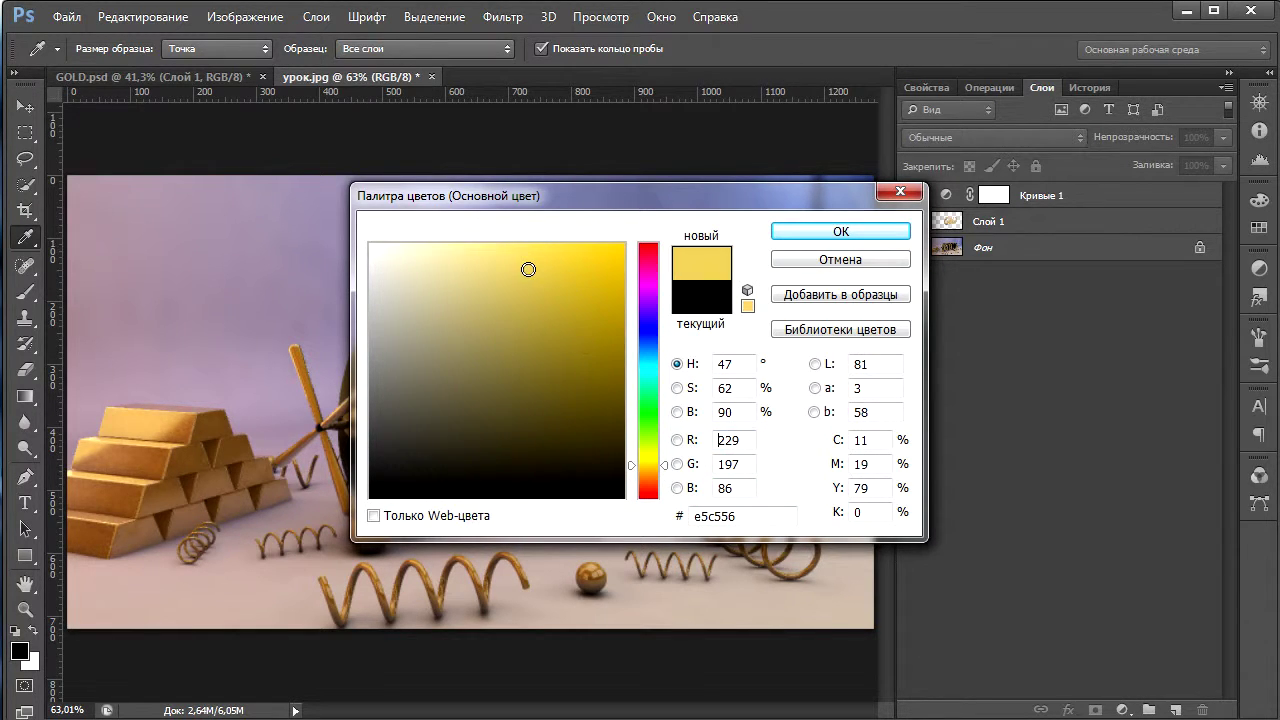
click(800, 231)
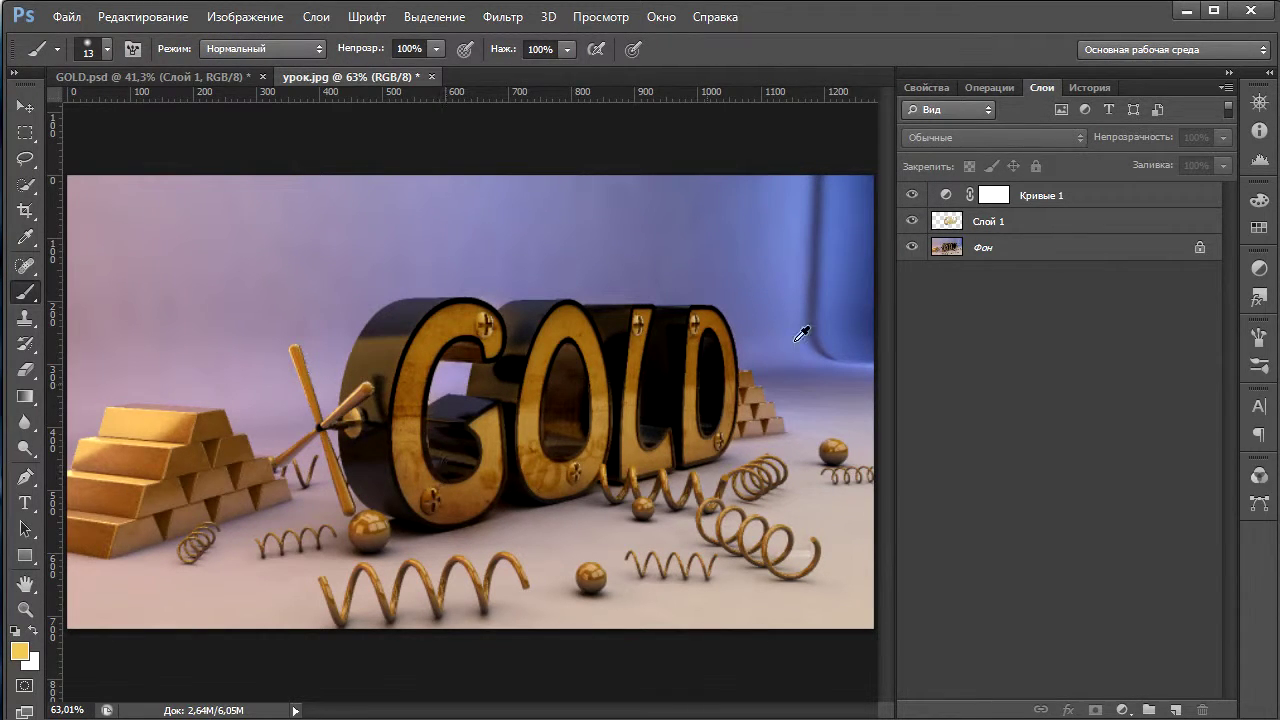
alt+right_drag(351, 465, 487, 450)
Add new layer Слой 2 above Кривые 1 and set the brush to 99 px.
click(1176, 709)
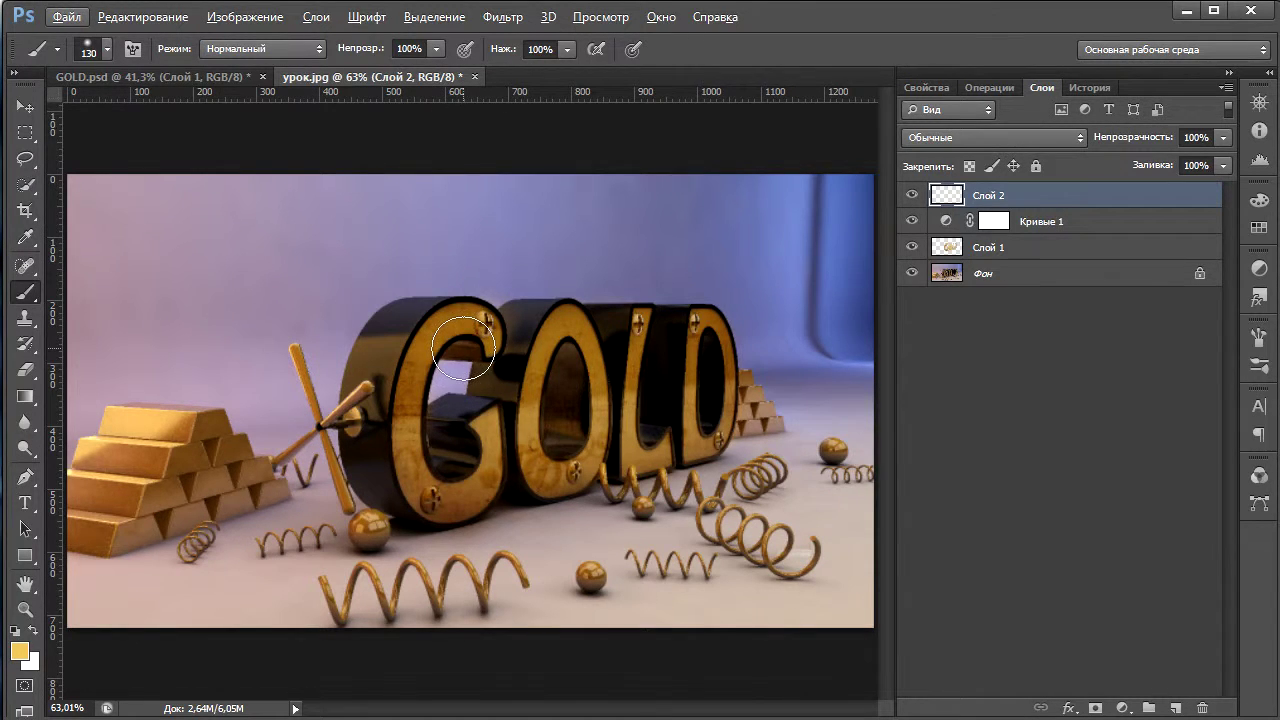
alt+right_drag(465, 340, 454, 347)
alt+scroll(454, 345, up, 3)
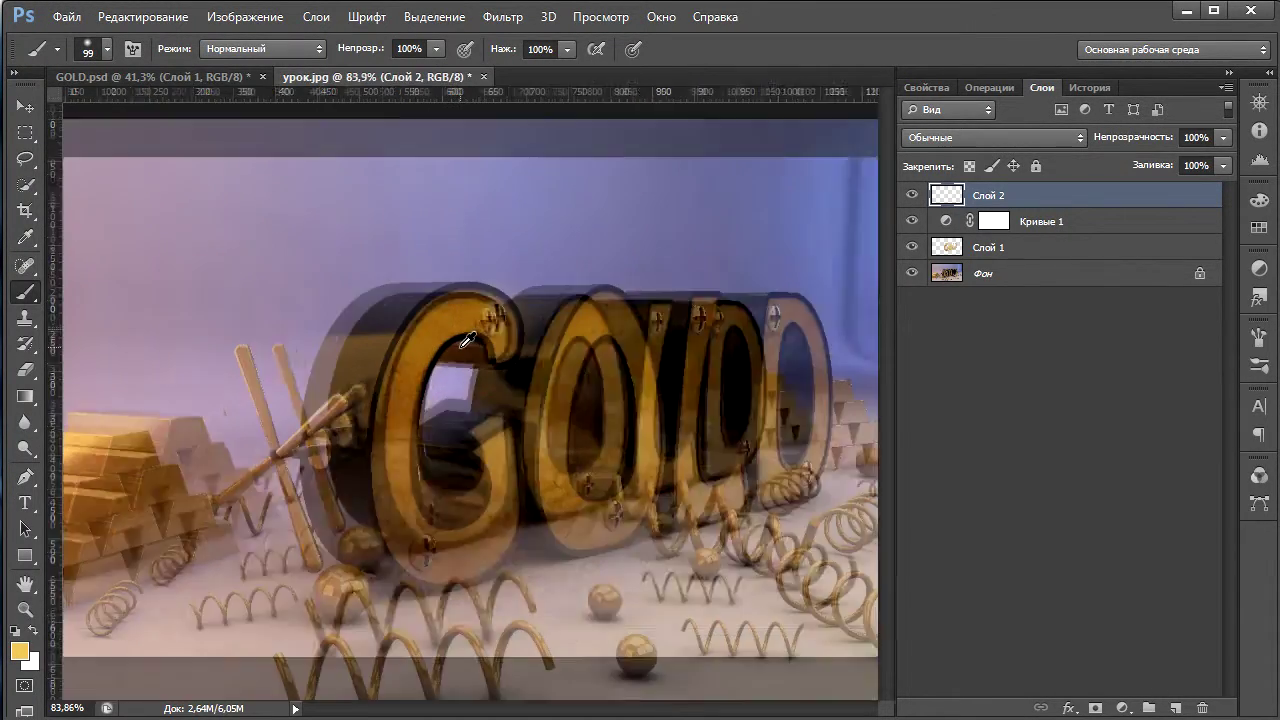
alt+scroll(466, 340, down, 3)
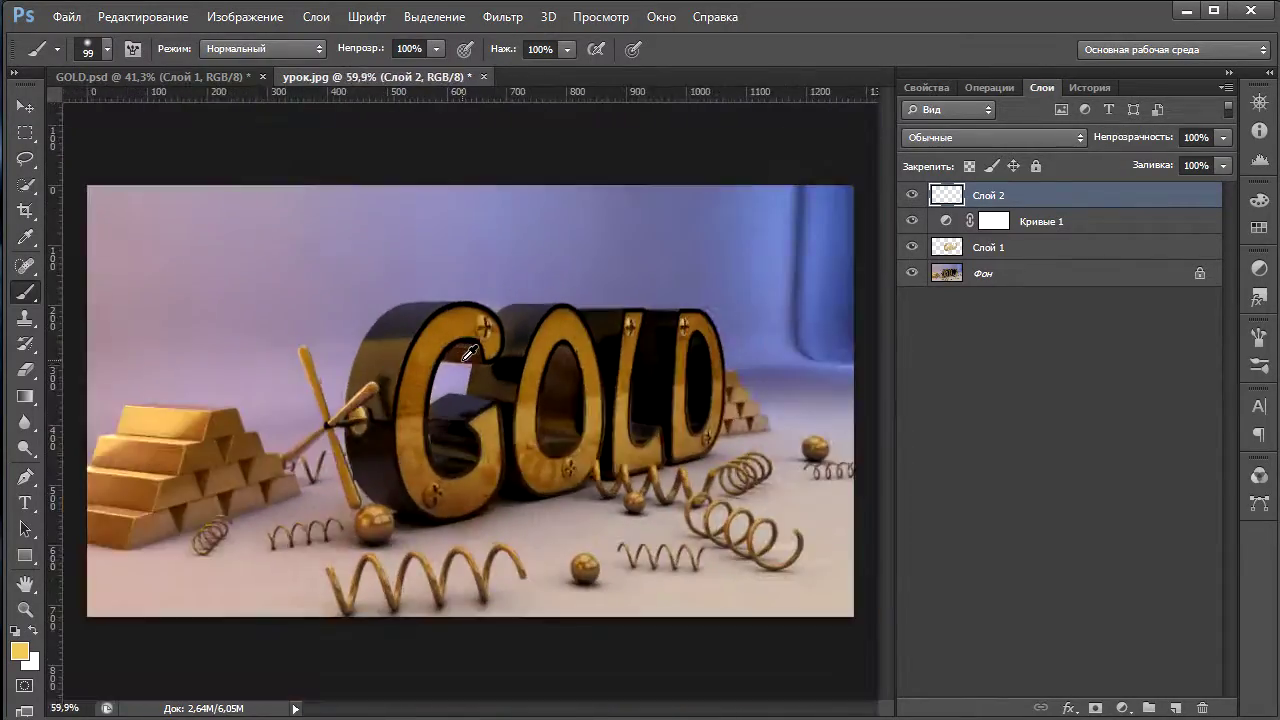
alt+scroll(468, 346, down, 2)
alt+scroll(467, 352, up, 3)
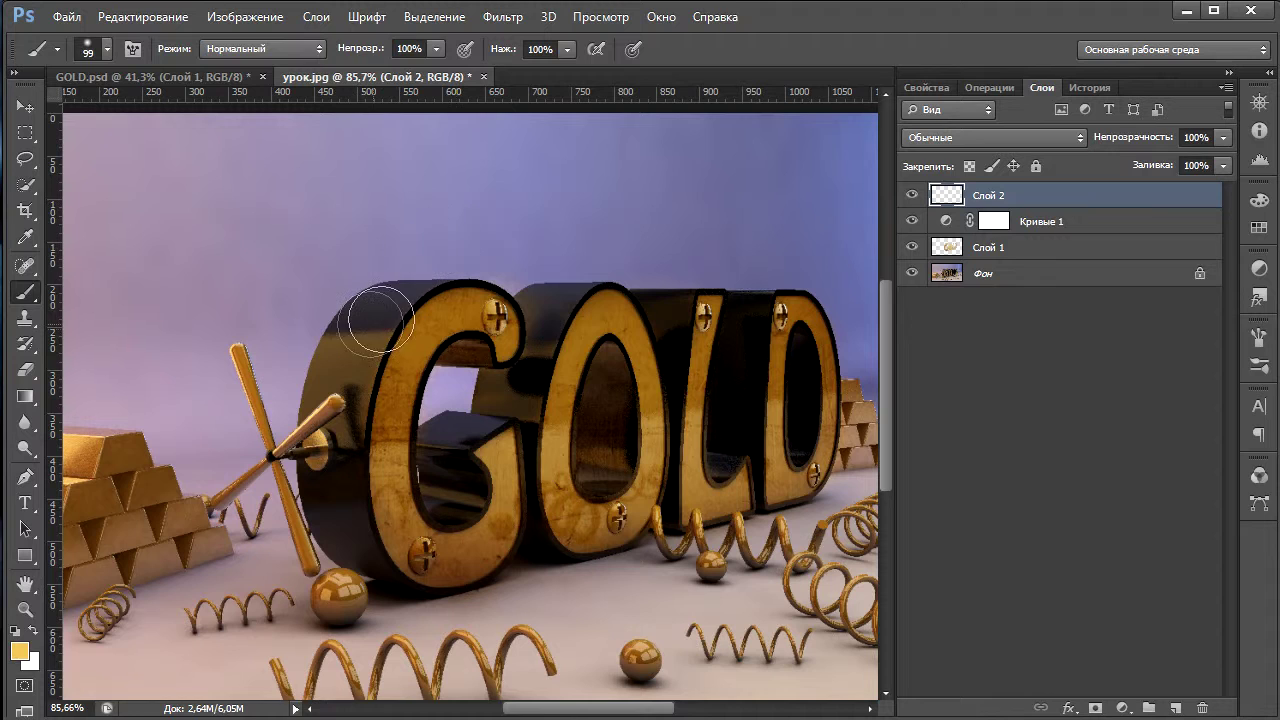
drag(395, 305, 620, 335)
drag(678, 404, 432, 460)
key(ctrl+alt+z)
key(ctrl+alt+z)
Set Слой 2's blend mode to Перекрытие.
click(935, 138)
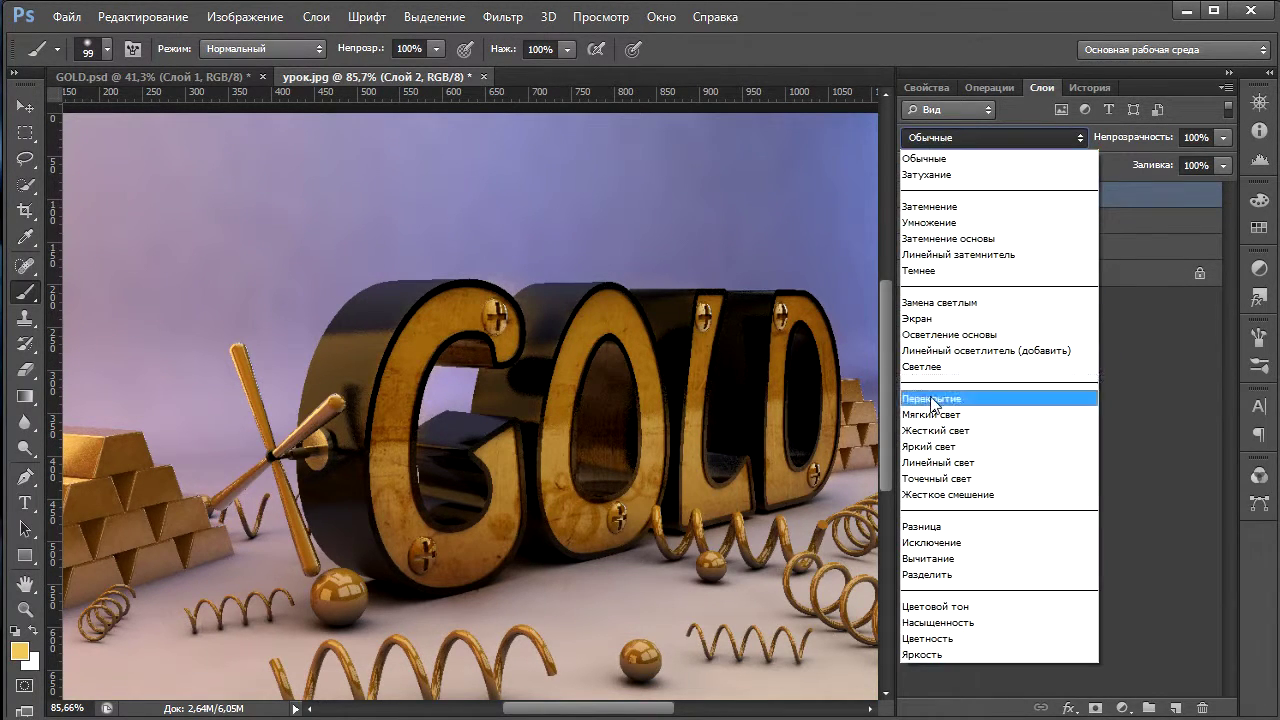
click(945, 402)
click(494, 324)
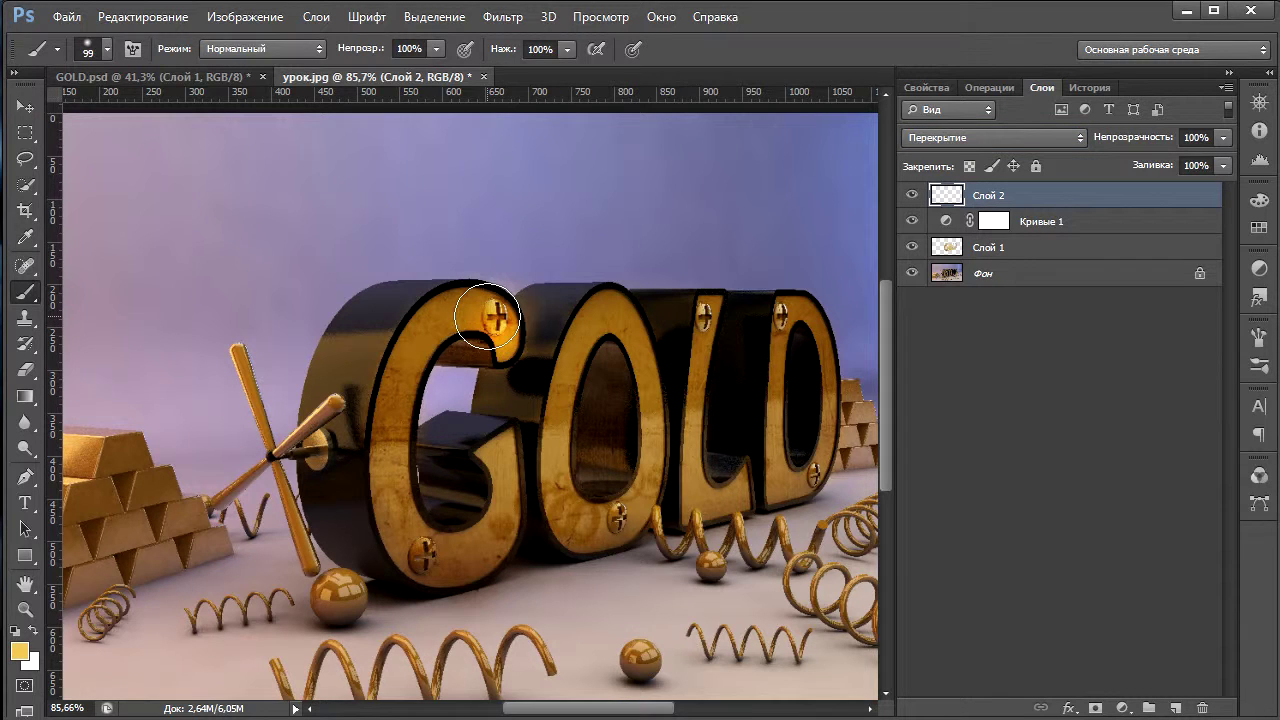
key(ctrl+z)
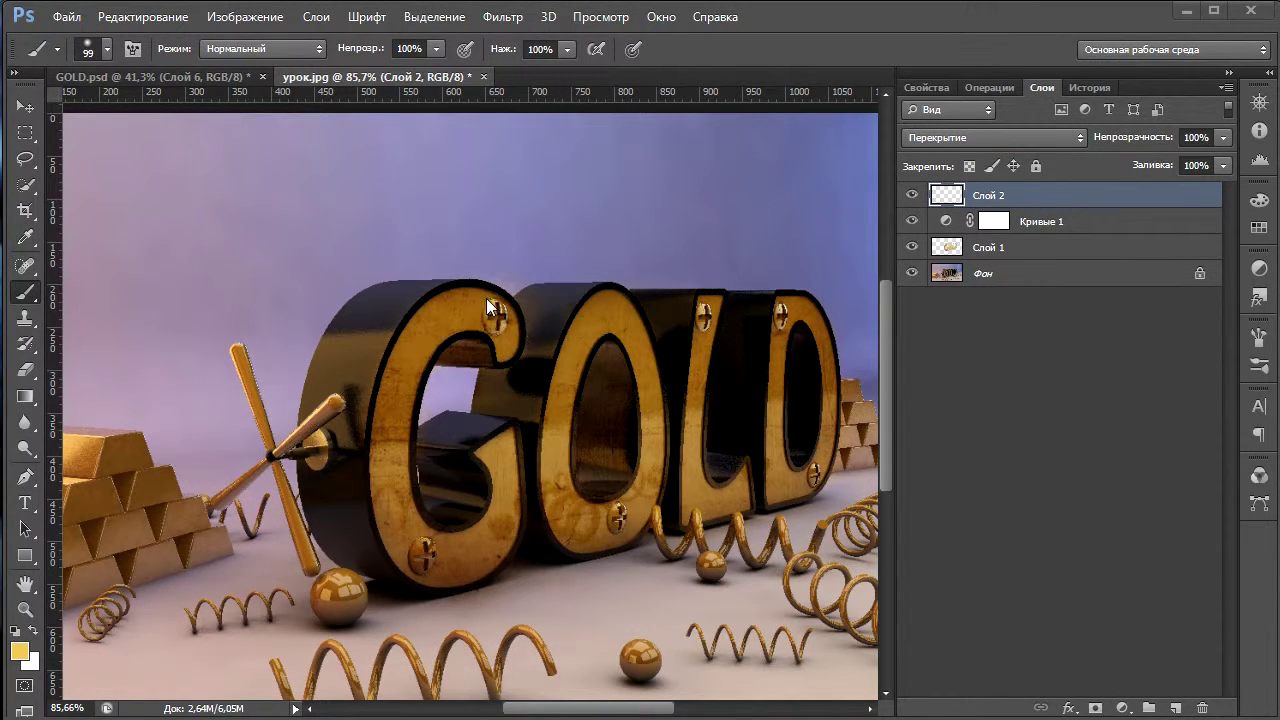
click(963, 139)
click(963, 140)
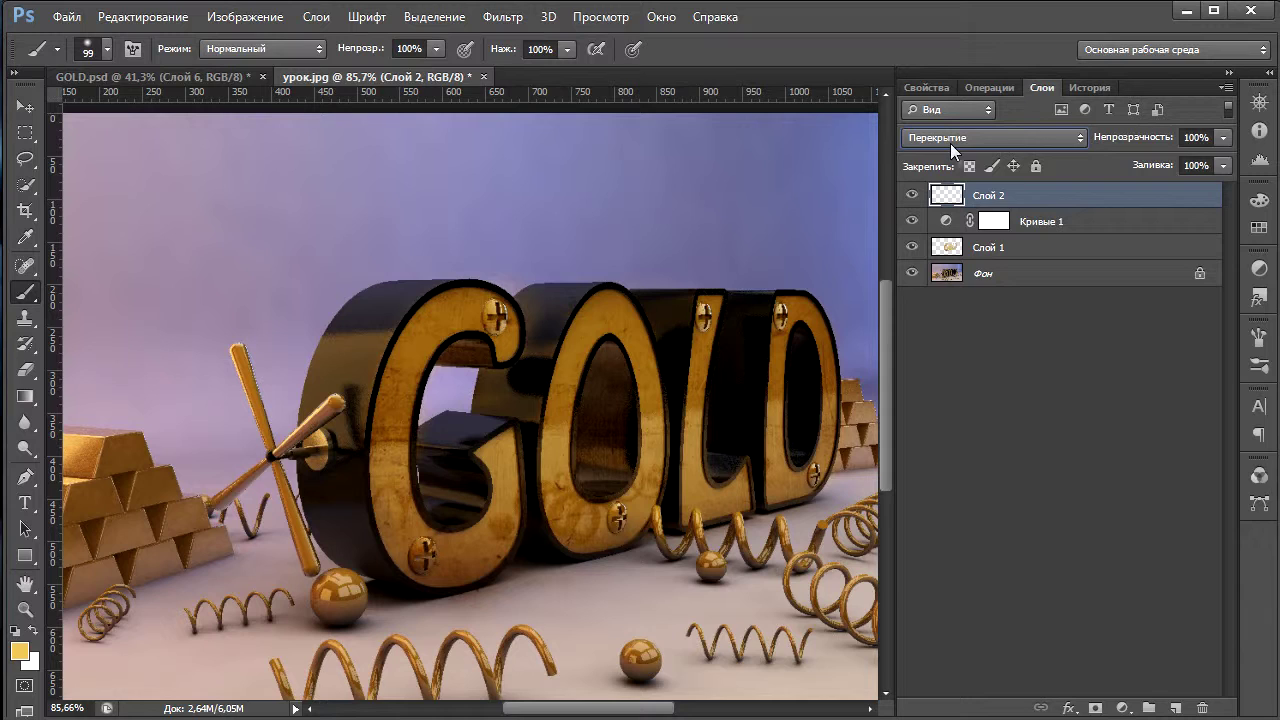
Paint orange glow over the G and O with a 64 px brush; Слой 2 opacity at 53%.
click(1000, 199)
alt+right_drag(502, 336, 515, 333)
click(501, 324)
mouse_move(500, 324)
mouse_down()
mouse_move(398, 530)
mouse_move(608, 535)
mouse_up()
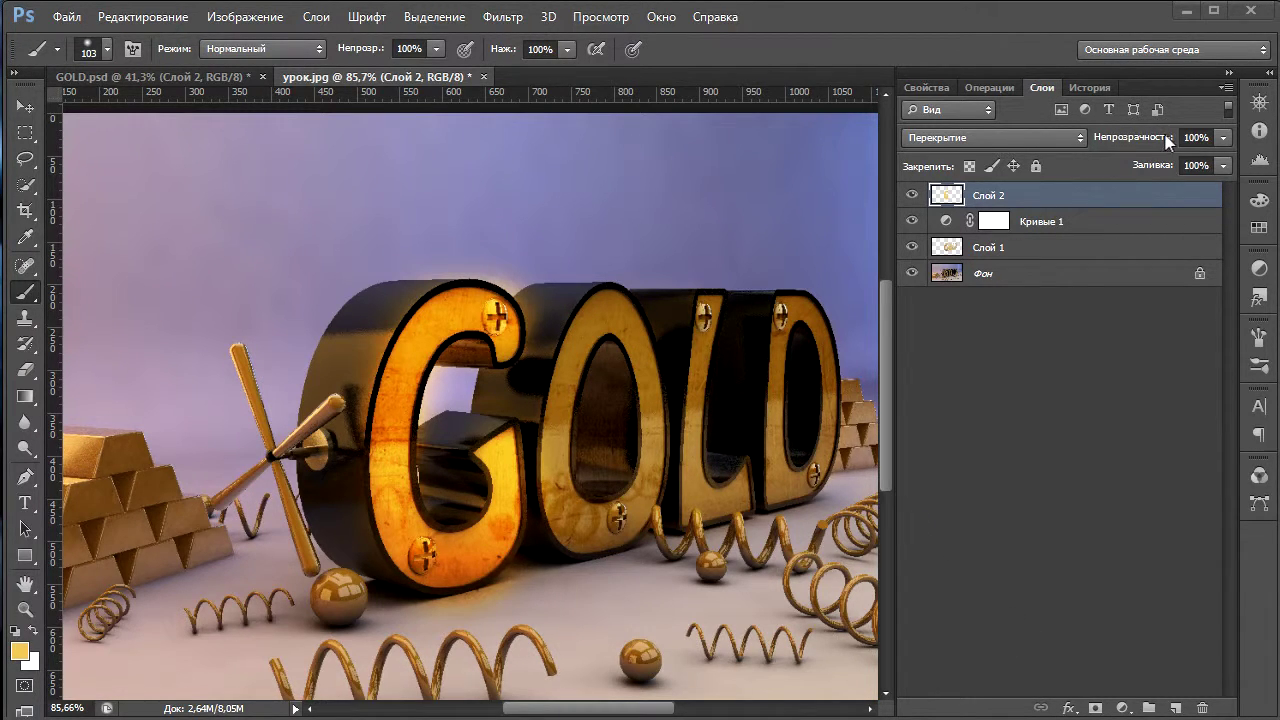
drag(1150, 145, 1108, 145)
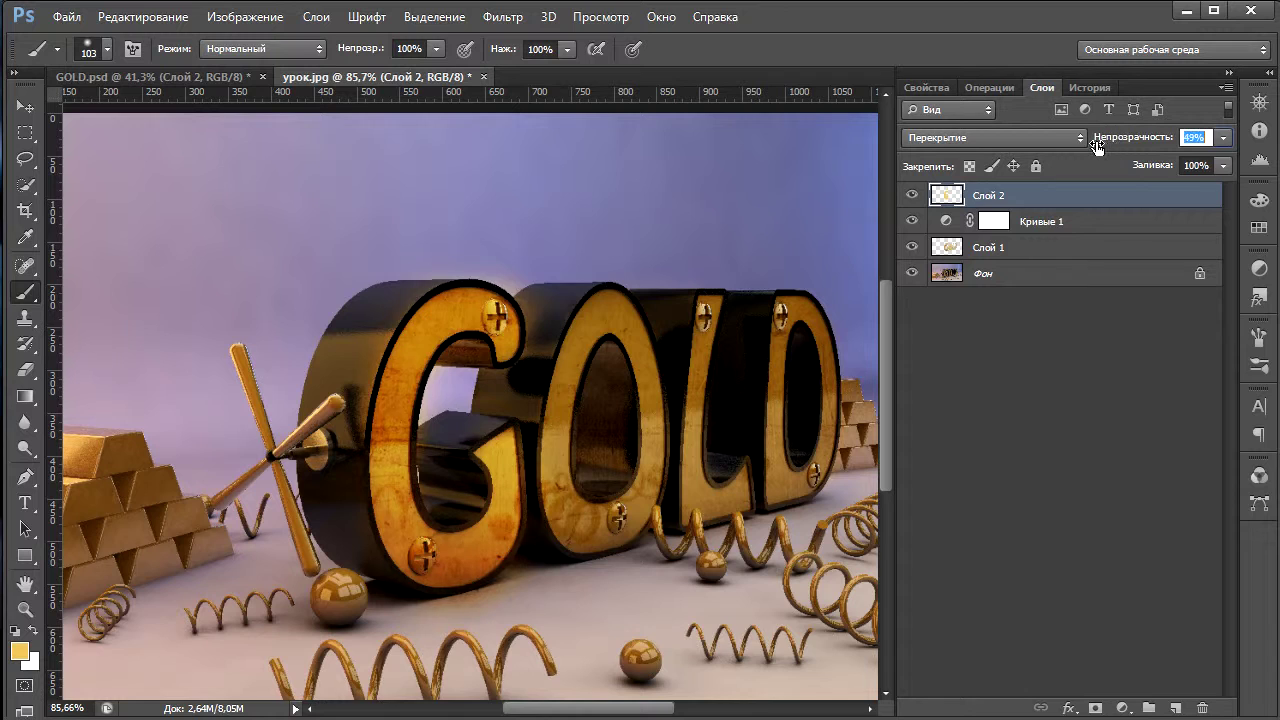
drag(1100, 147, 1102, 147)
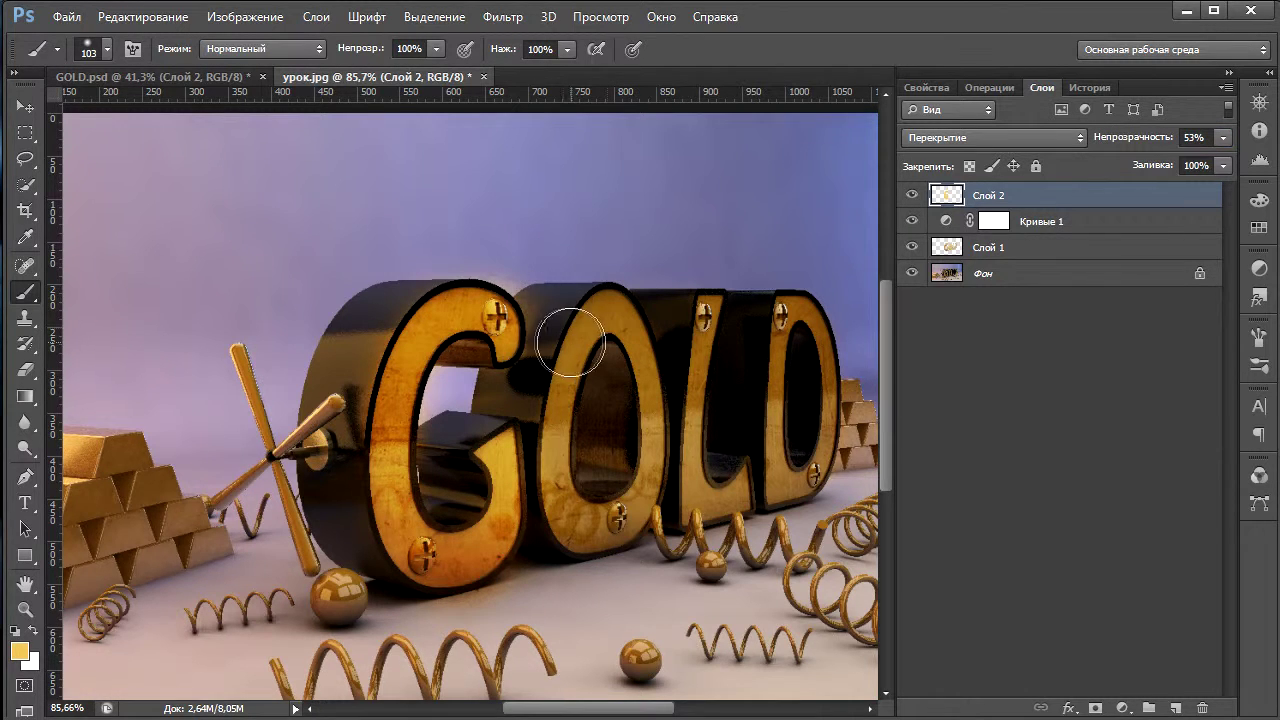
mouse_move(605, 310)
mouse_down()
mouse_move(557, 429)
mouse_move(571, 529)
mouse_move(610, 535)
mouse_move(656, 476)
mouse_move(615, 318)
mouse_move(704, 323)
mouse_move(693, 508)
mouse_move(741, 503)
mouse_move(788, 310)
mouse_move(778, 472)
mouse_move(790, 330)
mouse_move(818, 352)
mouse_move(800, 497)
mouse_move(755, 528)
mouse_move(615, 545)
mouse_move(414, 602)
mouse_up()
Paint glow onto the golden spheres, springs and stacked gold bars with a 227 px brush.
drag(335, 592, 342, 598)
mouse_move(515, 640)
mouse_down()
mouse_move(530, 650)
mouse_move(485, 645)
mouse_move(493, 673)
mouse_move(470, 660)
mouse_move(295, 670)
mouse_up()
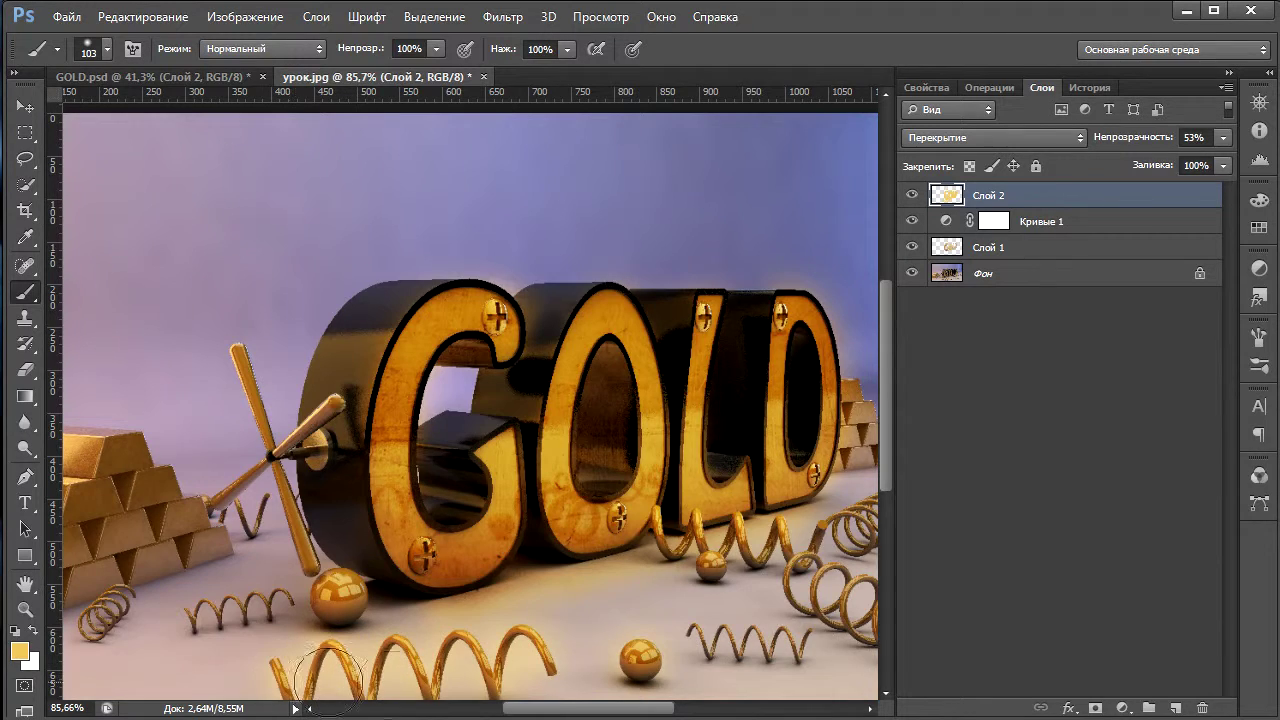
drag(553, 708, 503, 710)
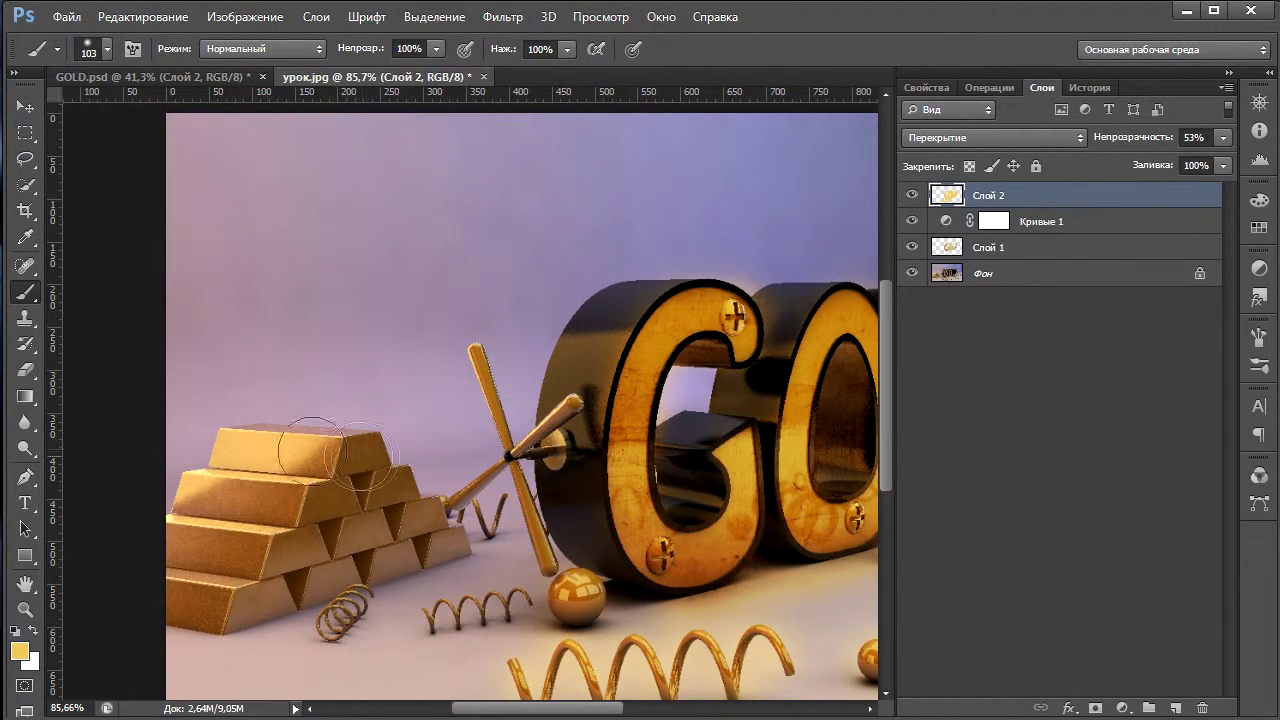
alt+right_drag(330, 450, 400, 468)
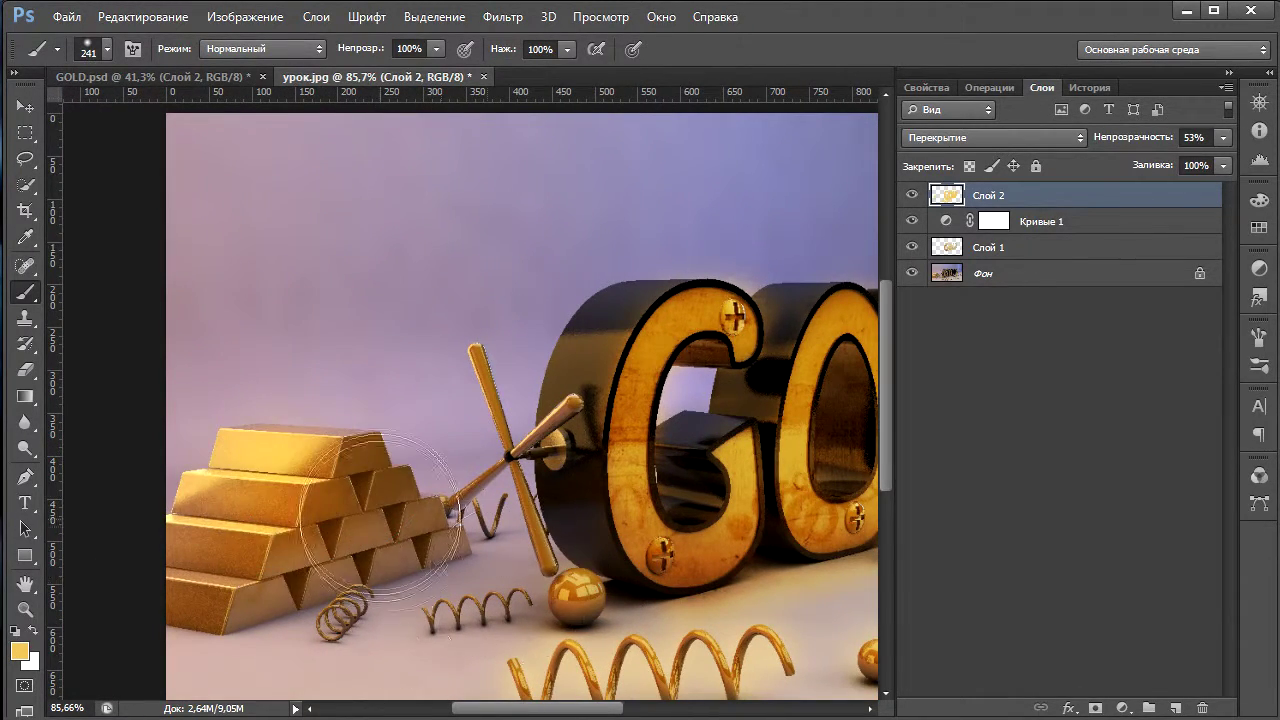
drag(380, 500, 243, 580)
drag(543, 708, 650, 703)
alt+right_drag(600, 420, 558, 428)
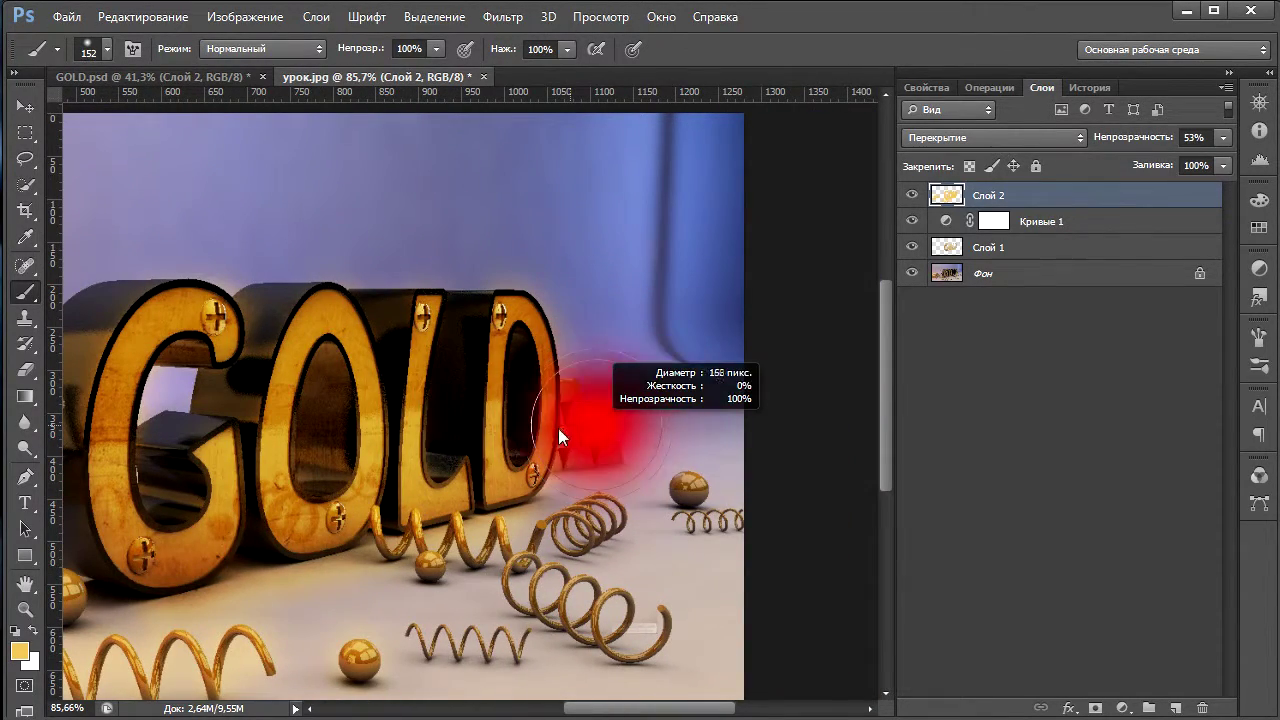
alt+right_drag(471, 523, 440, 525)
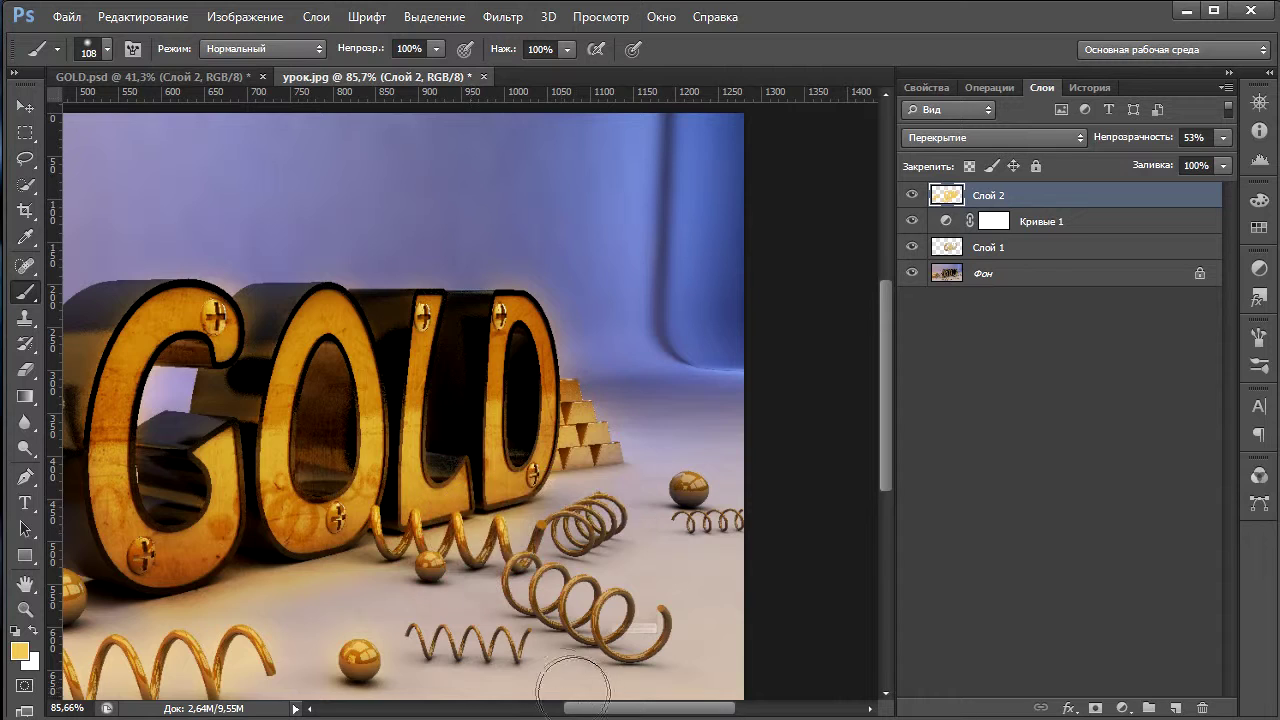
drag(578, 706, 546, 706)
alt+scroll(708, 374, down, 2)
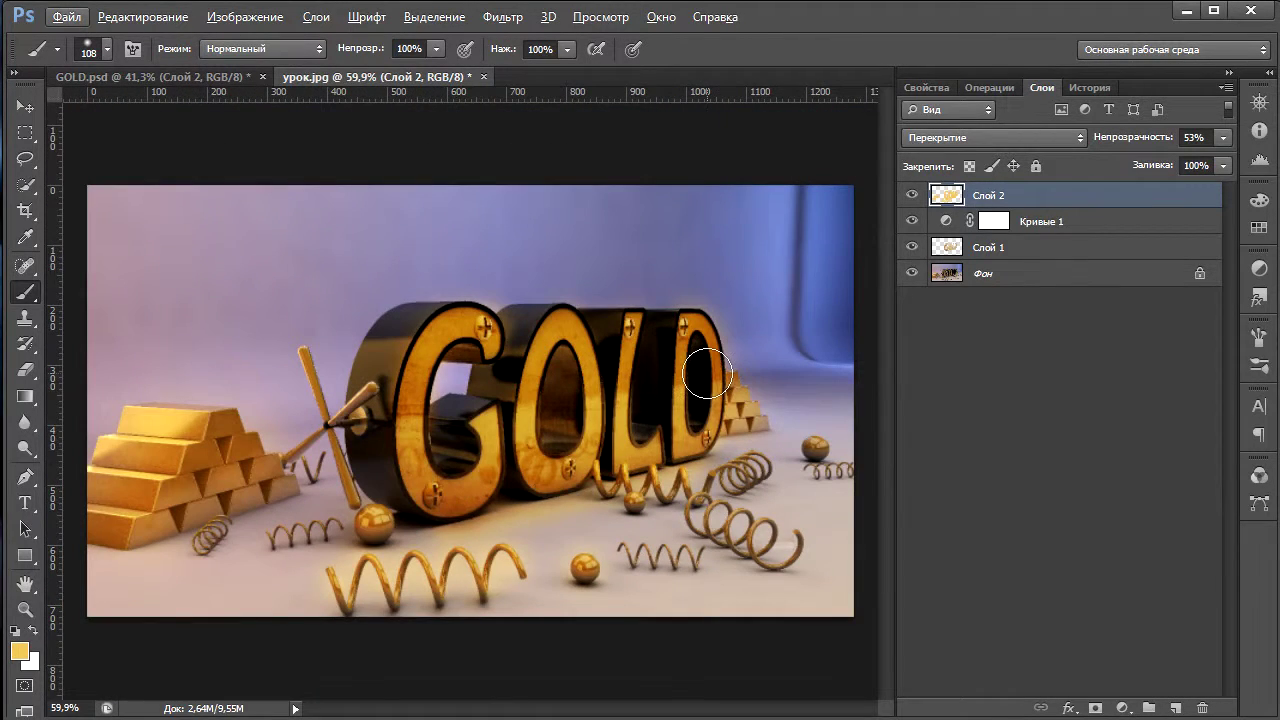
Erase stray glow from the C's dark side with a 31 px eraser, then fit the image.
click(25, 369)
alt+right_drag(489, 357, 485, 362)
alt+scroll(485, 362, up, 3)
alt+scroll(498, 318, up, 2)
alt+right_drag(500, 316, 508, 316)
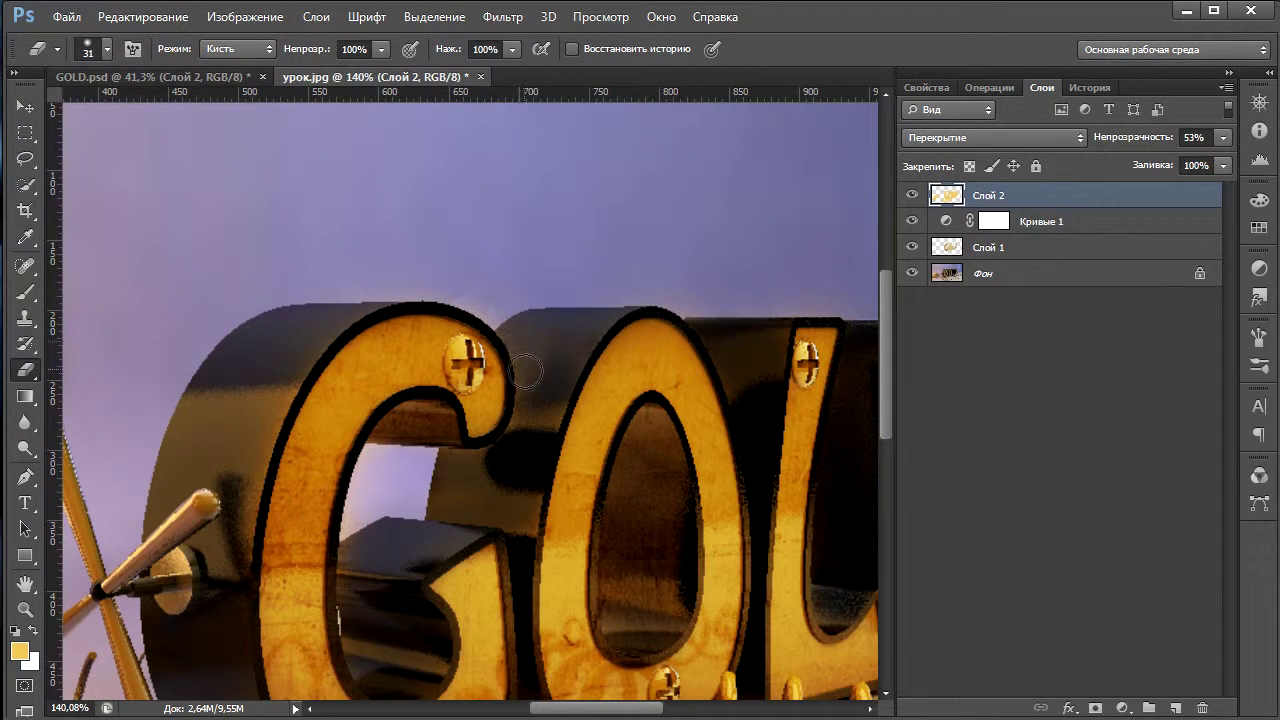
drag(271, 383, 256, 428)
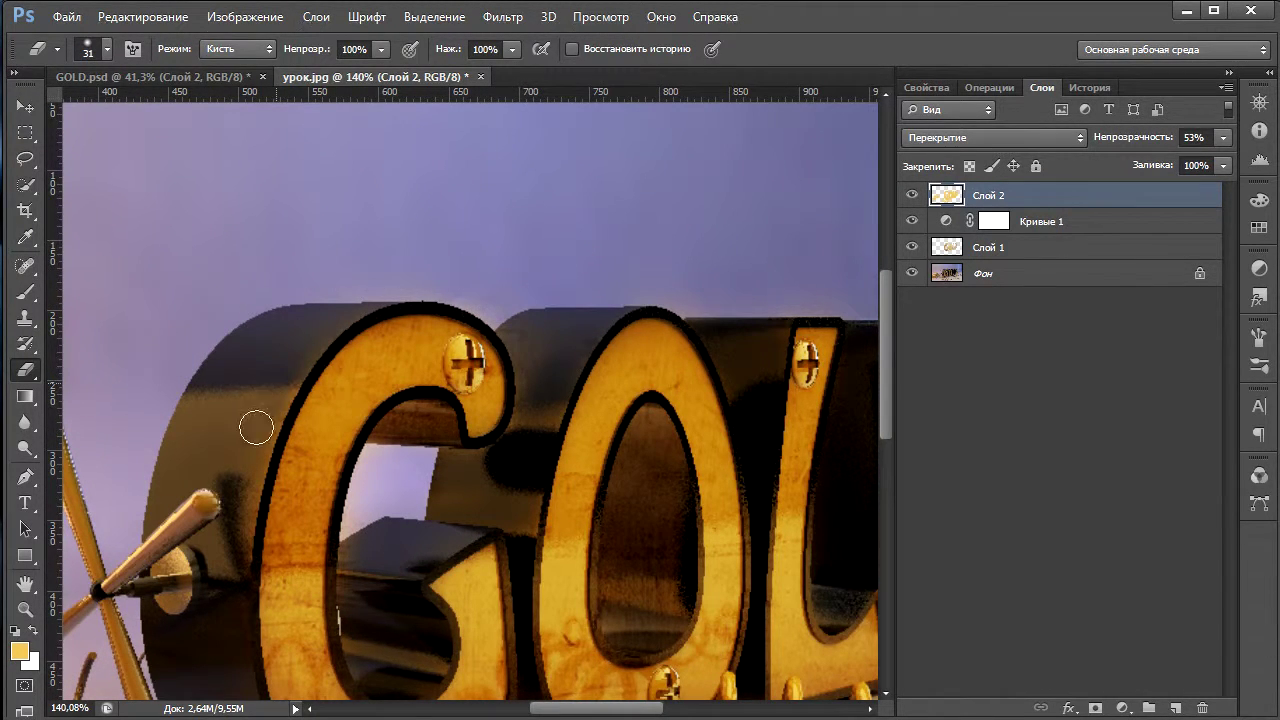
alt+scroll(241, 528, down, 3)
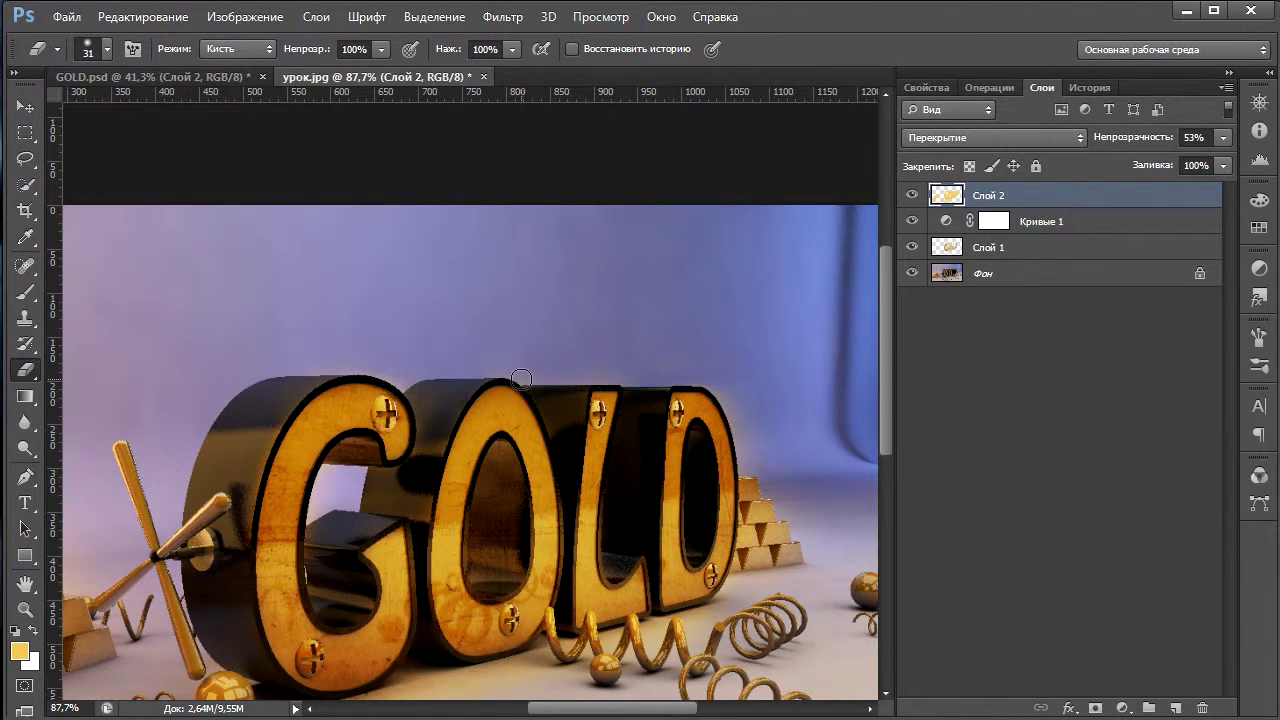
key(ctrl+0)
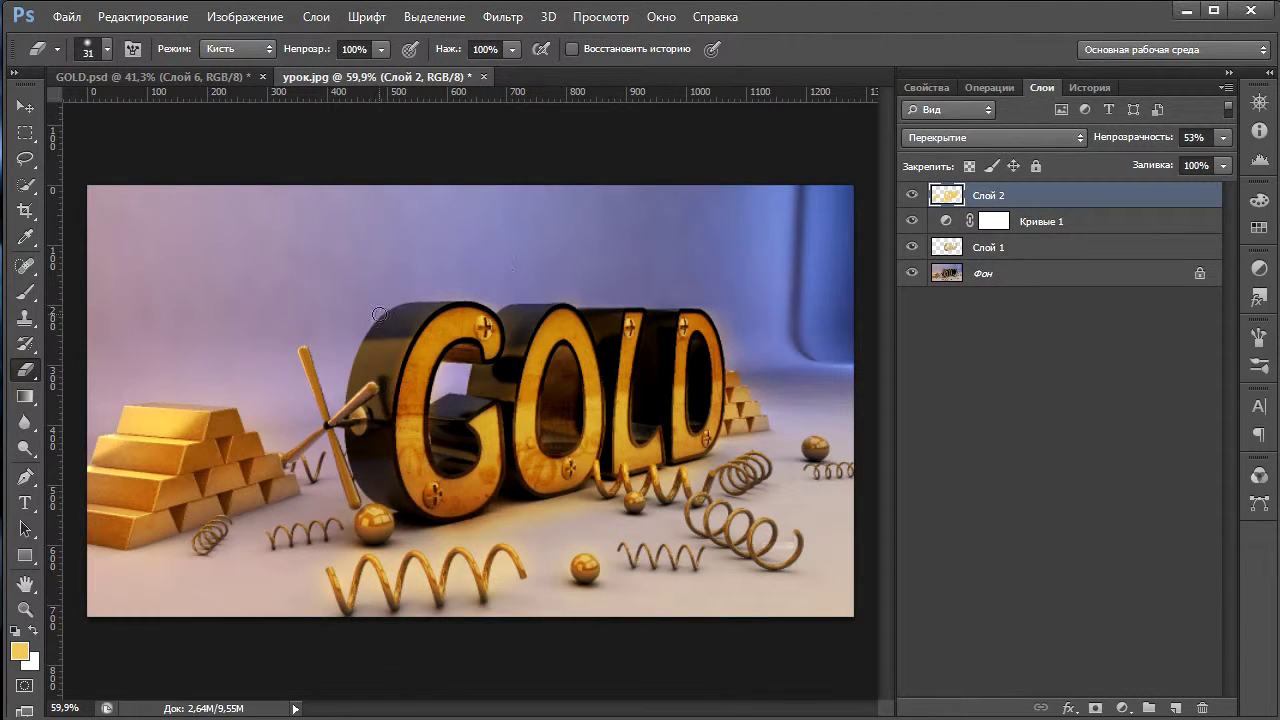
Add new empty layer Слой 3 above Слой 2, with the eraser enlarged past 800 px.
alt+right_drag(363, 298, 491, 281)
key(ctrl+minus)
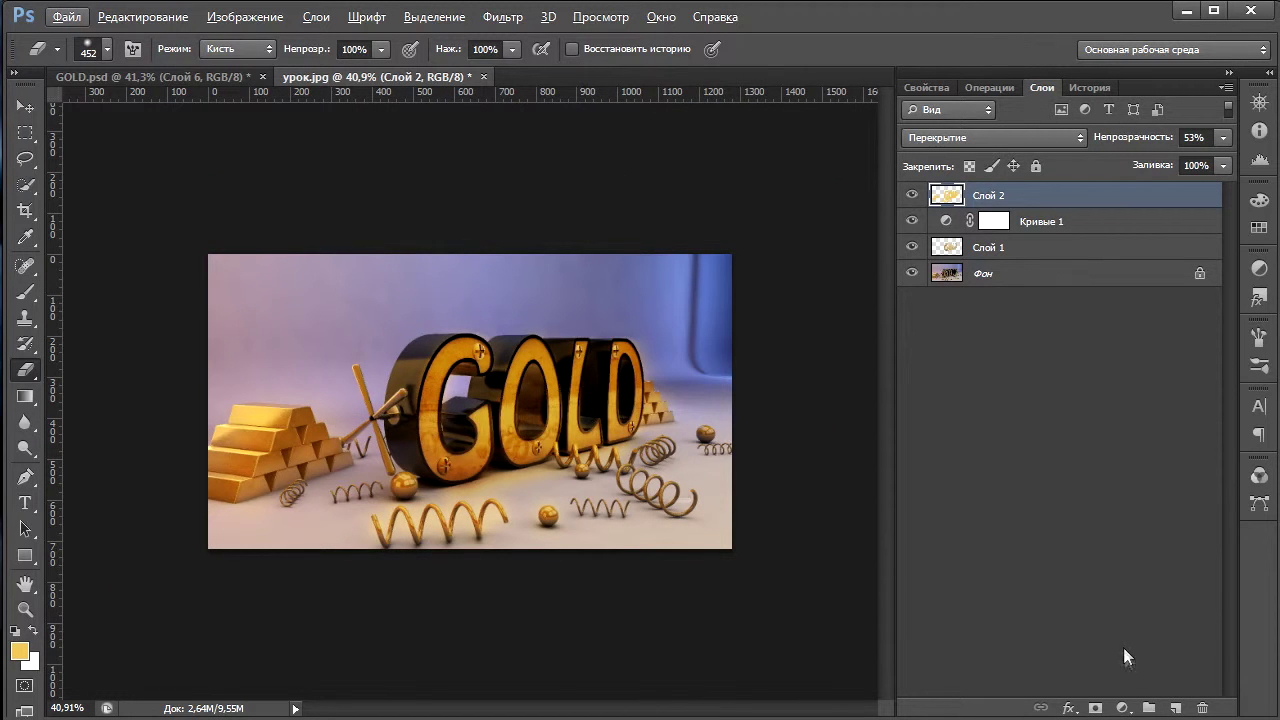
click(1177, 710)
alt+right_drag(273, 458, 398, 455)
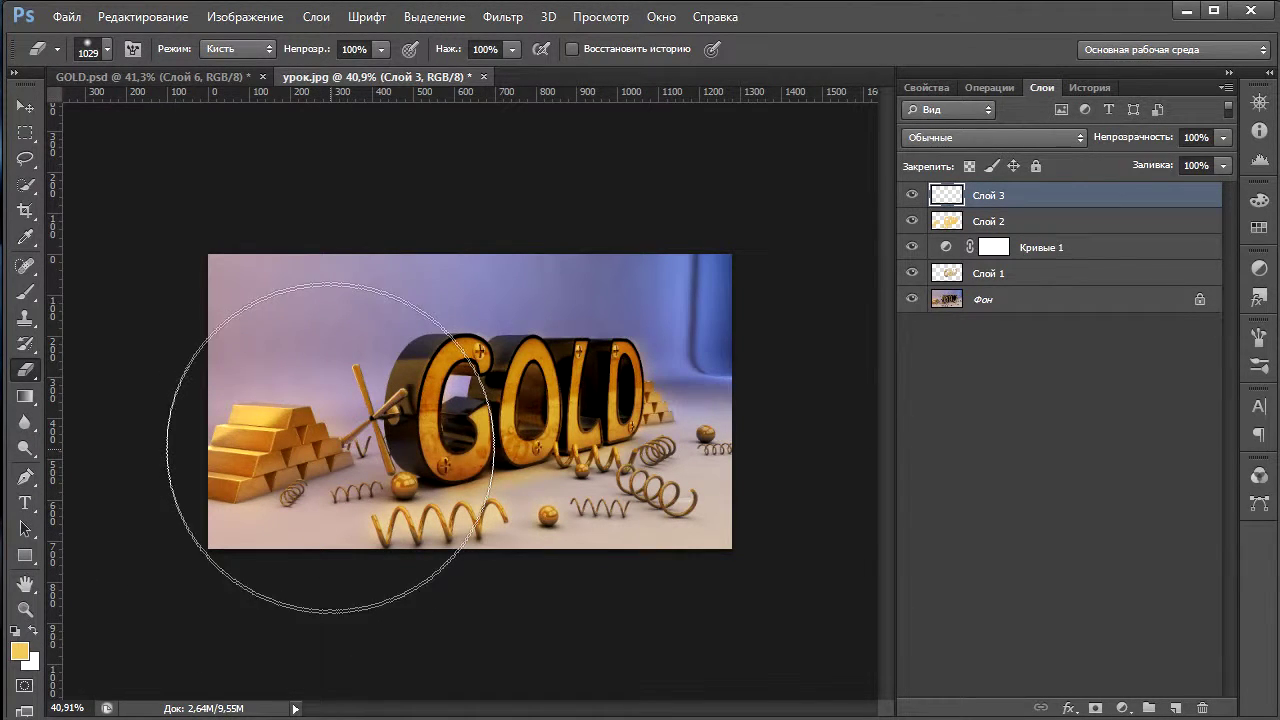
Paint a soft yellow glow over the left gold bars with a 1218 px brush.
click(25, 291)
alt+right_drag(300, 487, 640, 327)
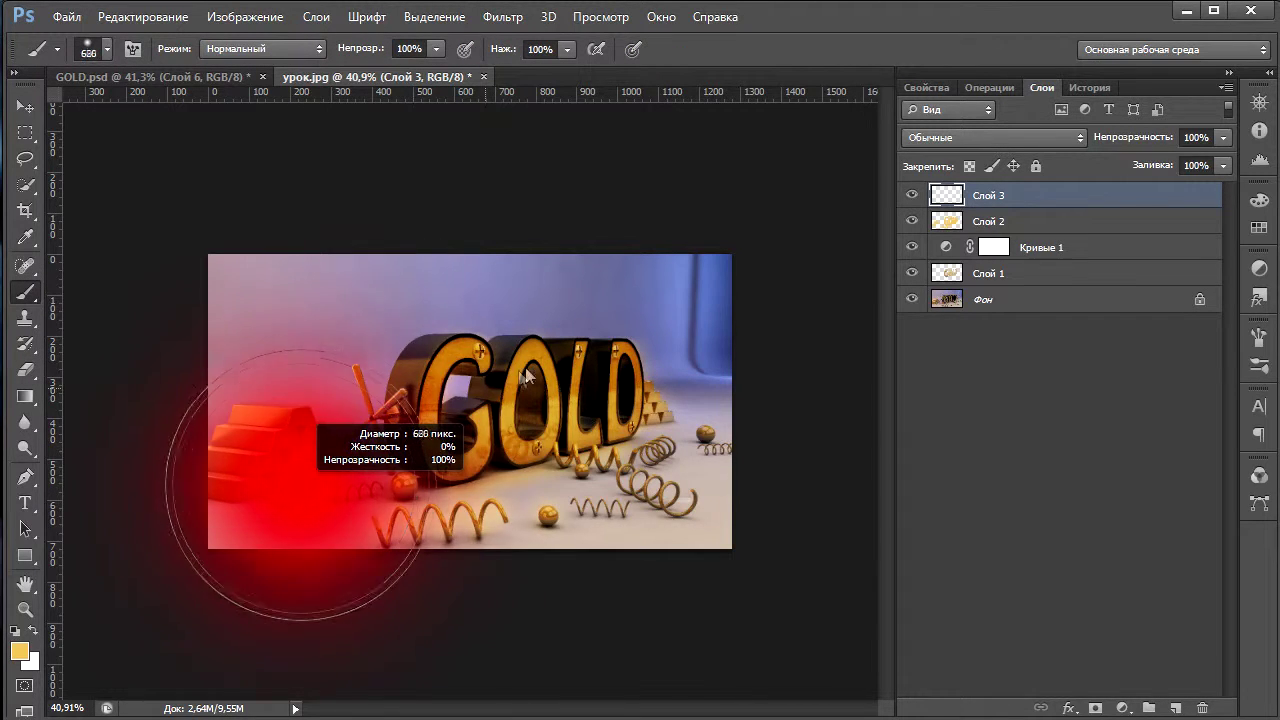
click(206, 574)
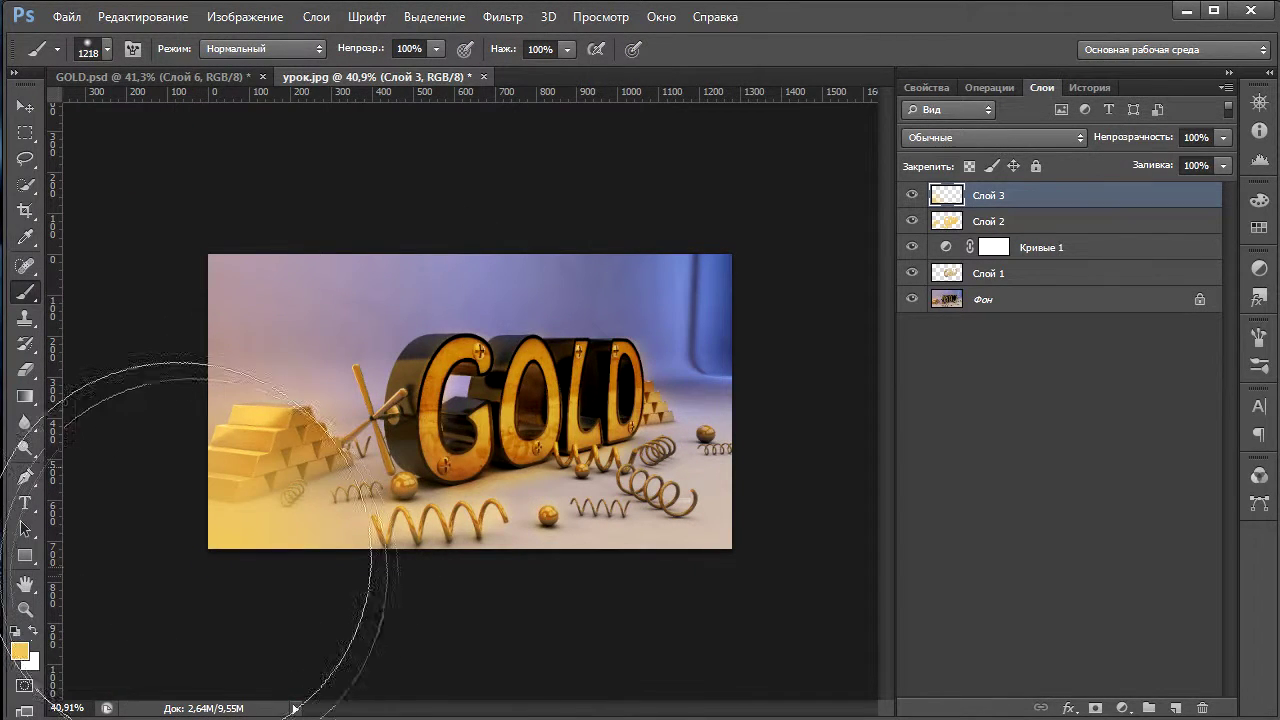
click(160, 410)
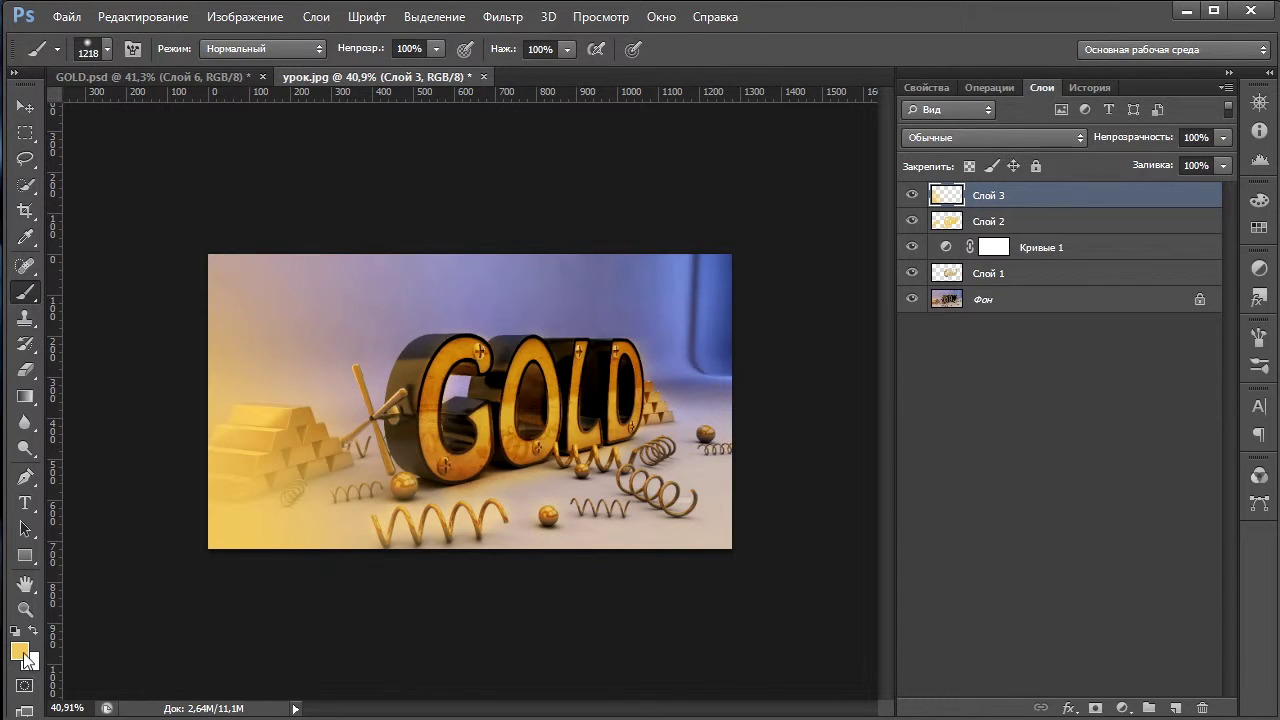
Pick light blue (#86a8fe), paint the right side, and set Слой 3 to Перекрытие (Overlay).
click(19, 651)
click(649, 363)
drag(649, 363, 649, 341)
drag(526, 266, 489, 249)
click(840, 231)
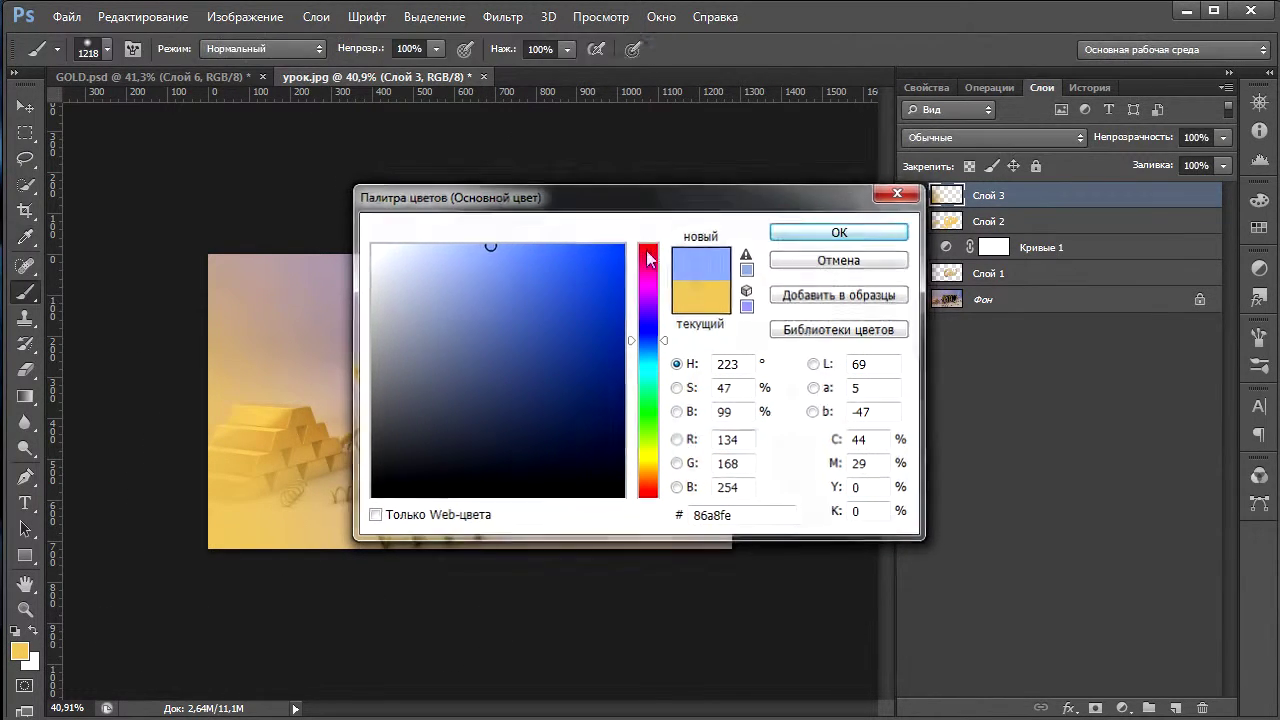
click(757, 349)
key(ctrl+z)
click(971, 137)
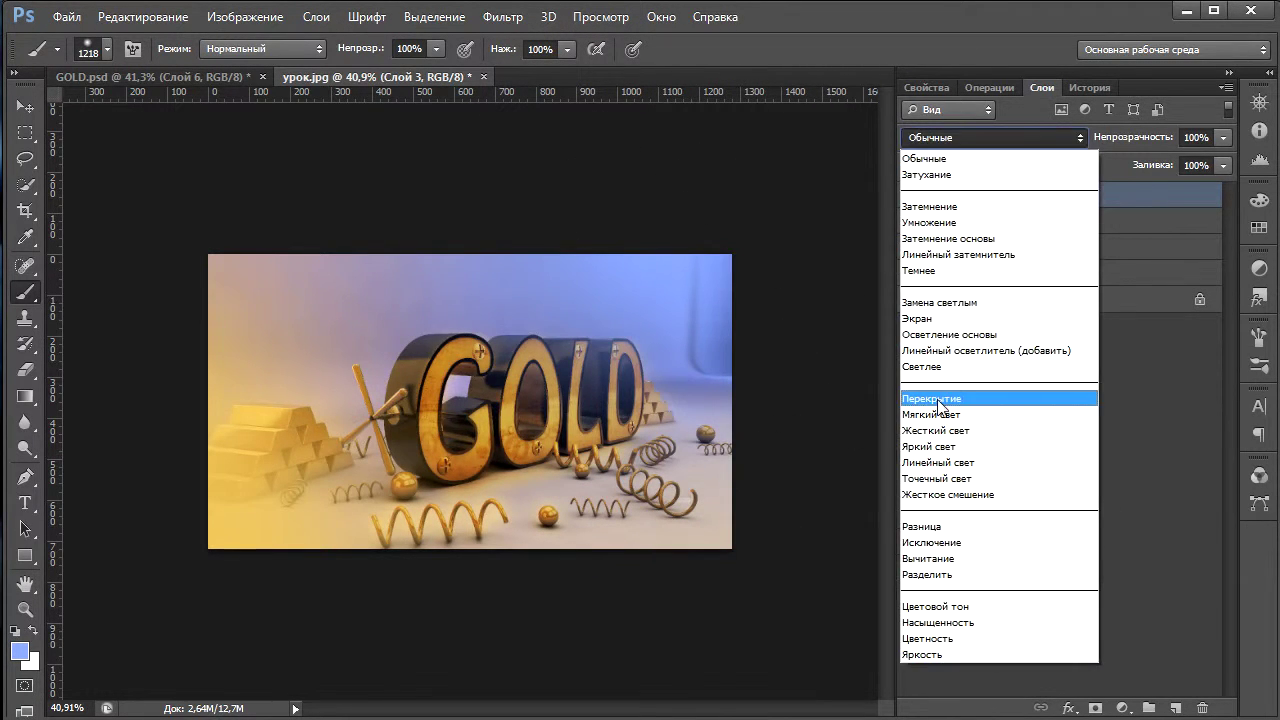
click(951, 396)
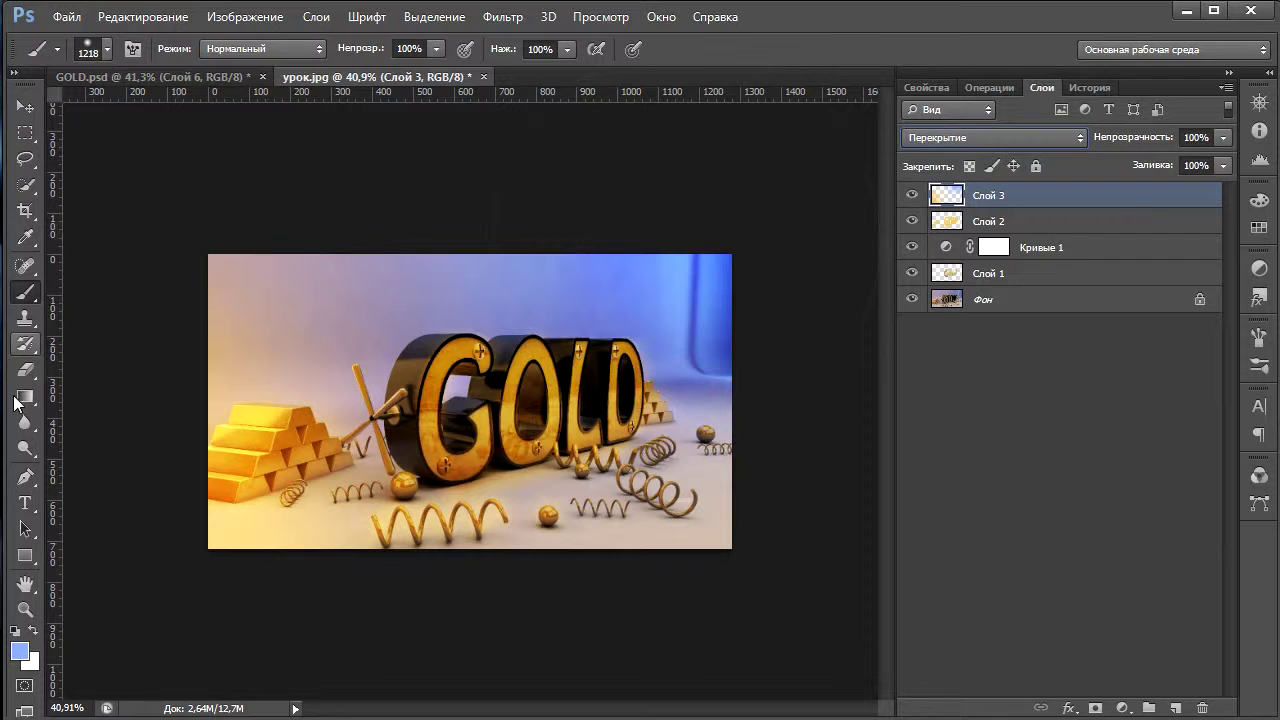
Erase the tint from over the GOLD letters, then shrink the brush to 388 px.
key(e)
mouse_move(296, 313)
alt+right_down()
mouse_move(307, 318)
mouse_move(244, 319)
alt+right_up()
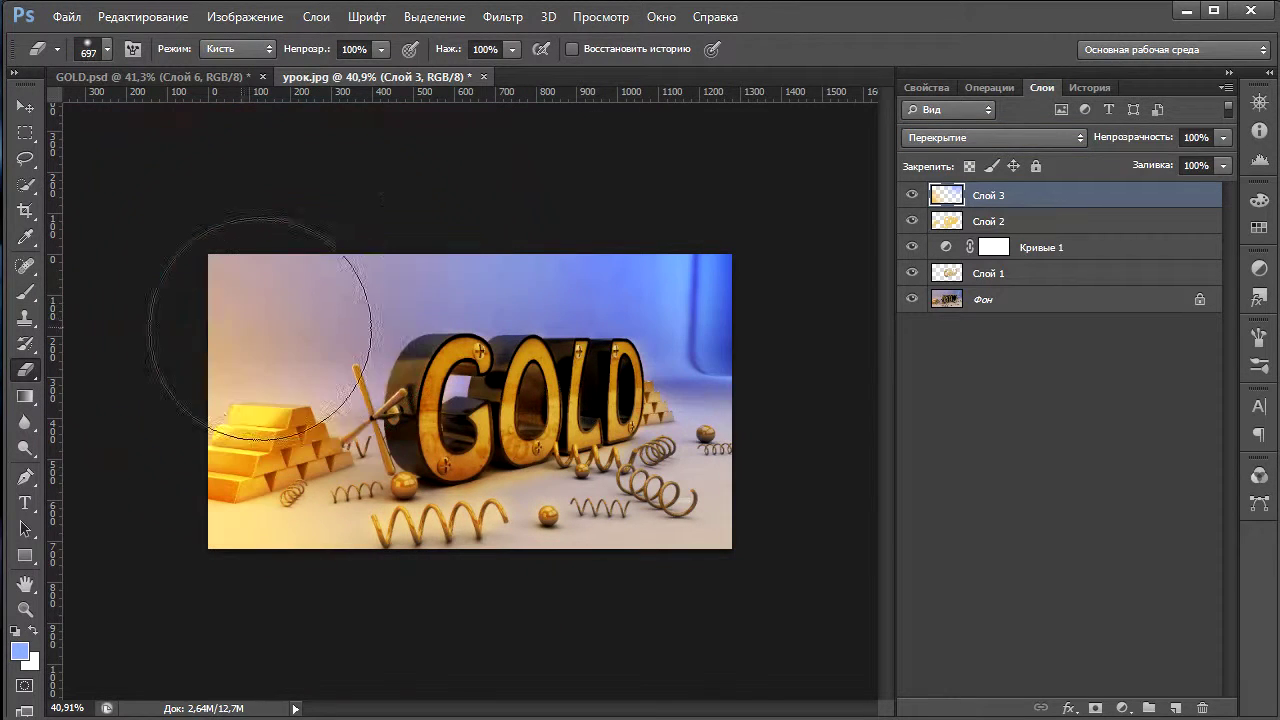
drag(549, 300, 600, 330)
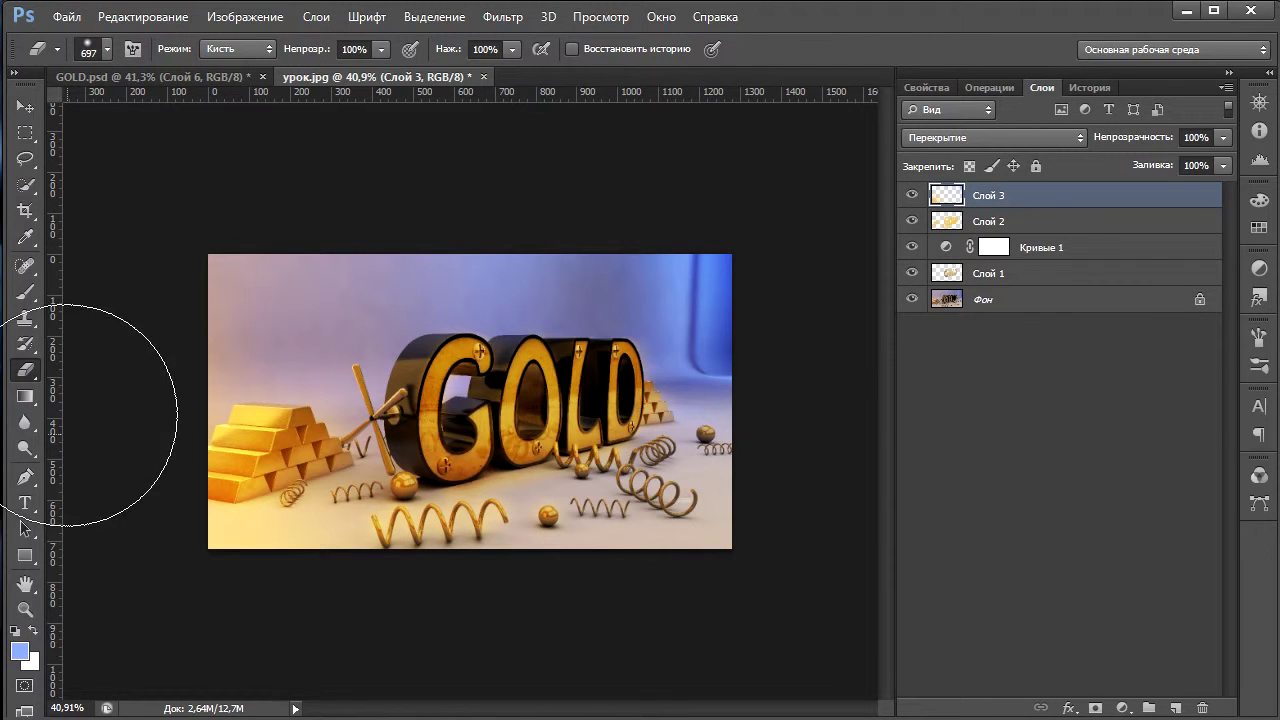
click(33, 300)
alt+right_drag(700, 443, 640, 443)
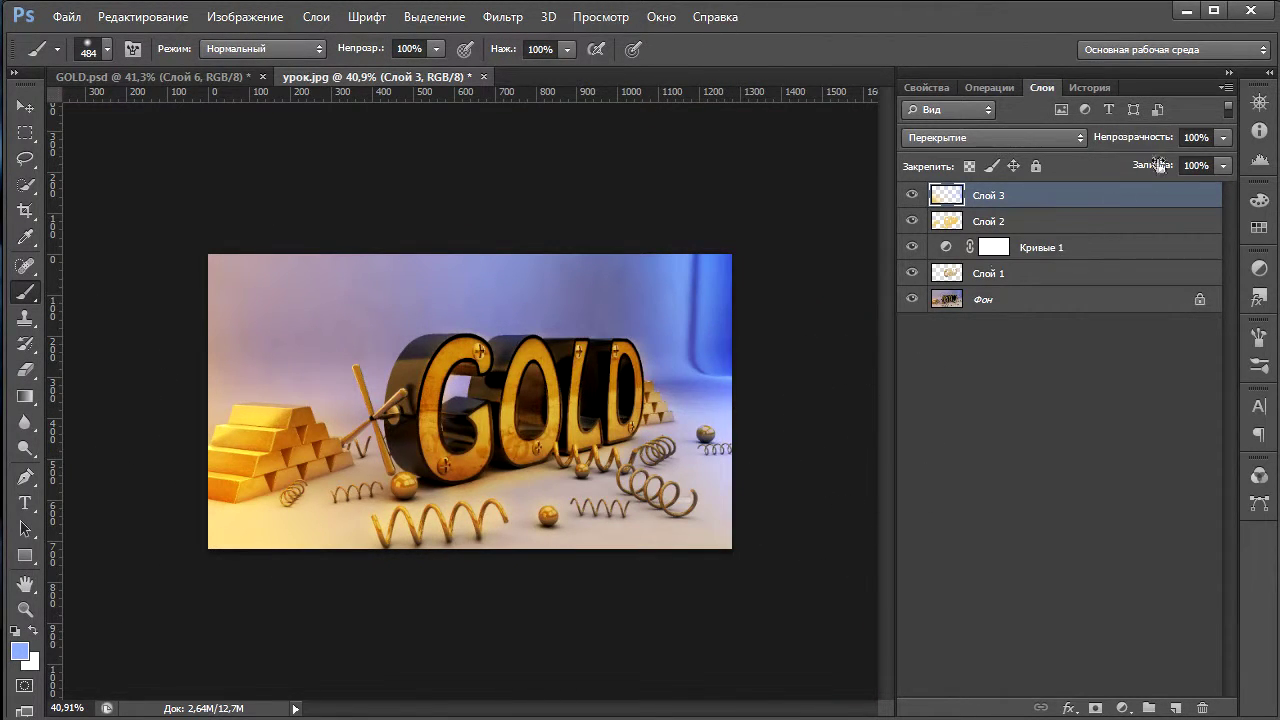
mouse_move(757, 430)
alt+right_down()
mouse_move(740, 430)
mouse_move(760, 443)
mouse_move(737, 434)
mouse_move(833, 450)
alt+right_up()
alt+scroll(757, 430, up, 3)
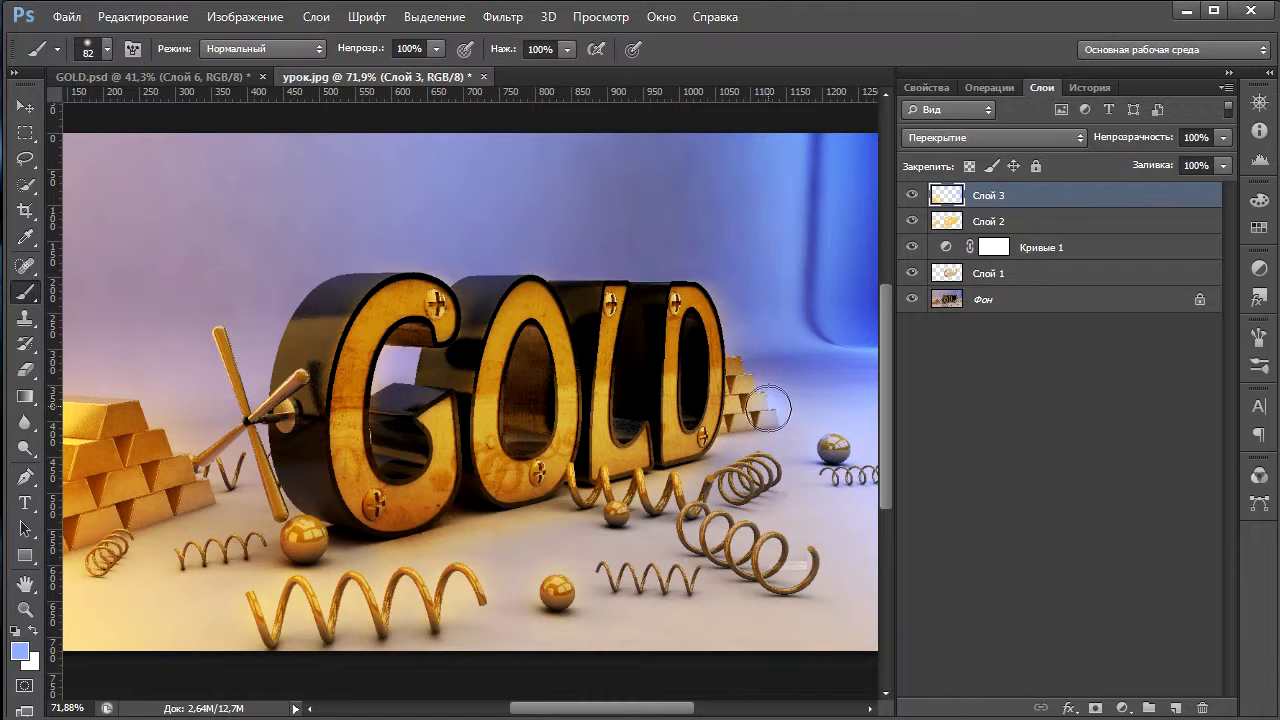
Drag the Кривые 1 curve point down to deepen the shadows.
alt+scroll(763, 406, down, 1)
alt+scroll(728, 447, down, 1)
key(alt)
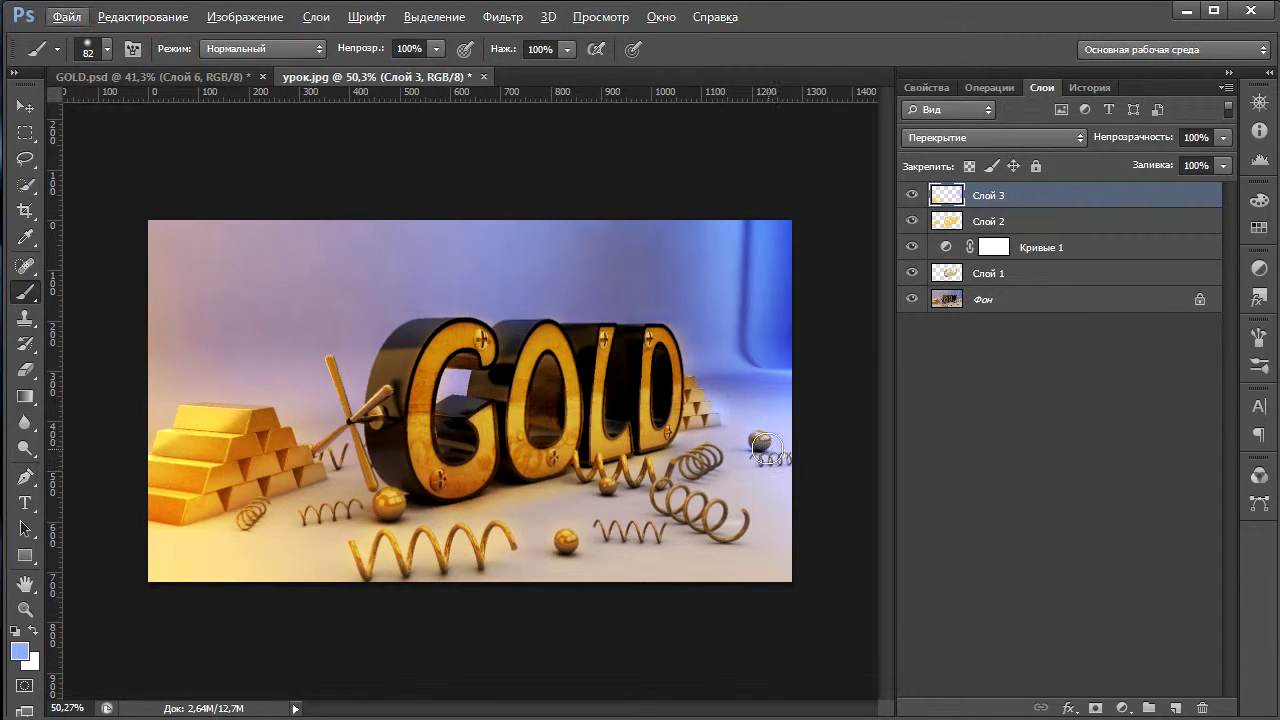
click(1040, 262)
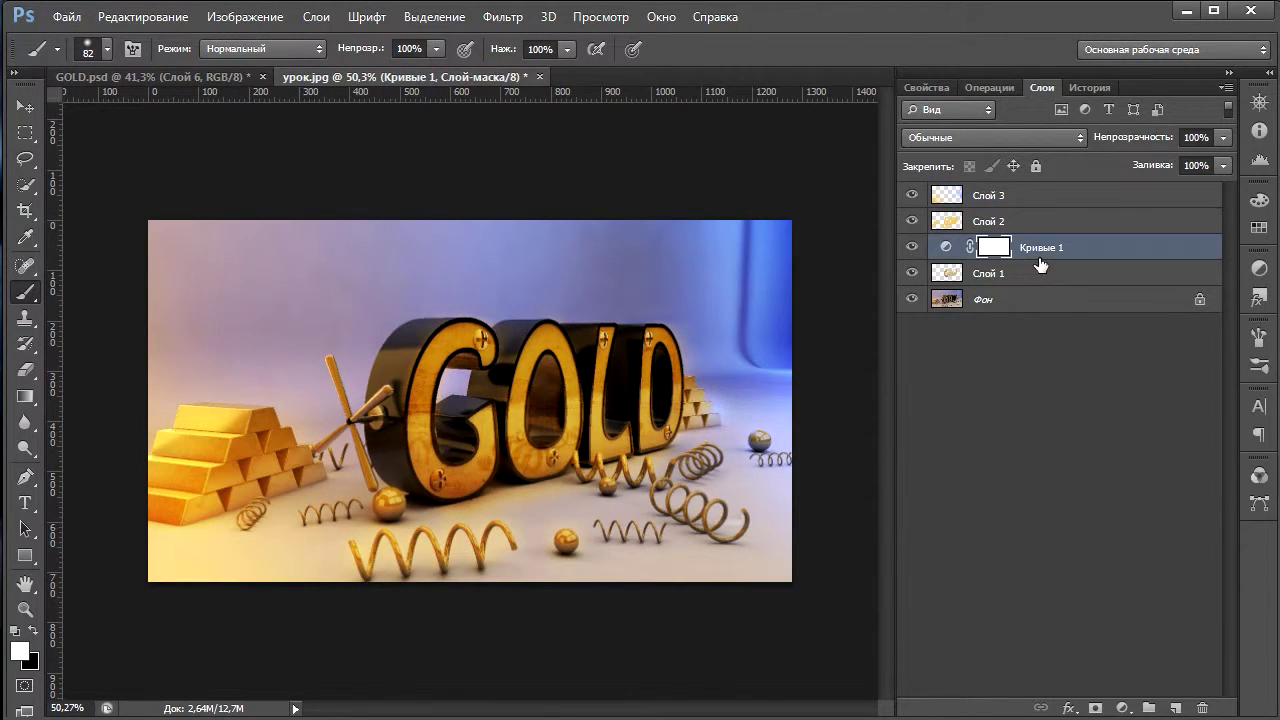
click(927, 89)
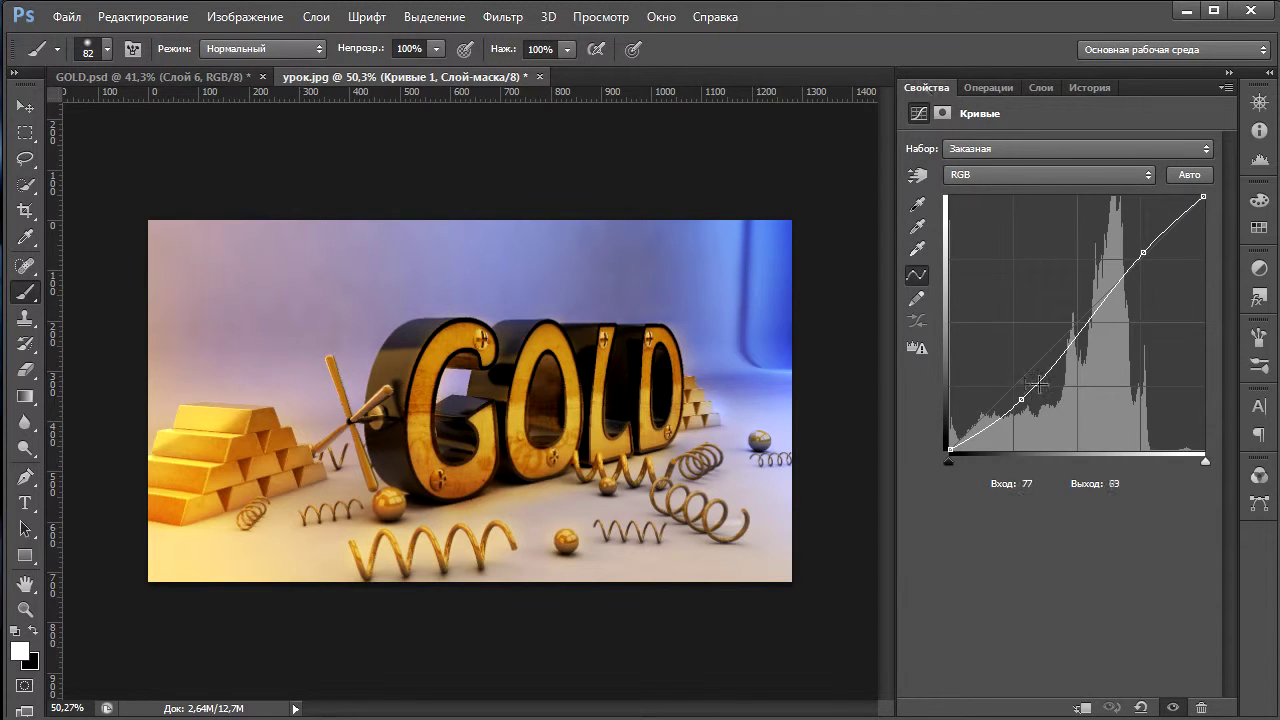
drag(1021, 399, 984, 418)
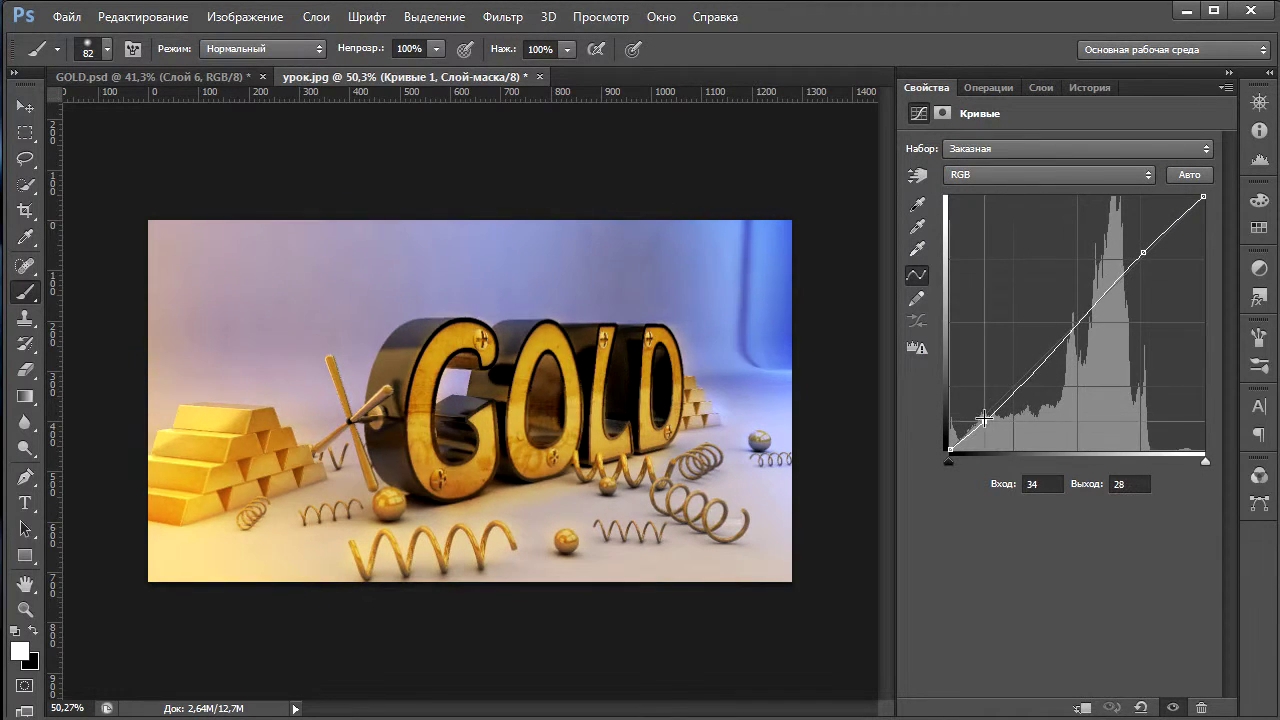
drag(984, 418, 1027, 401)
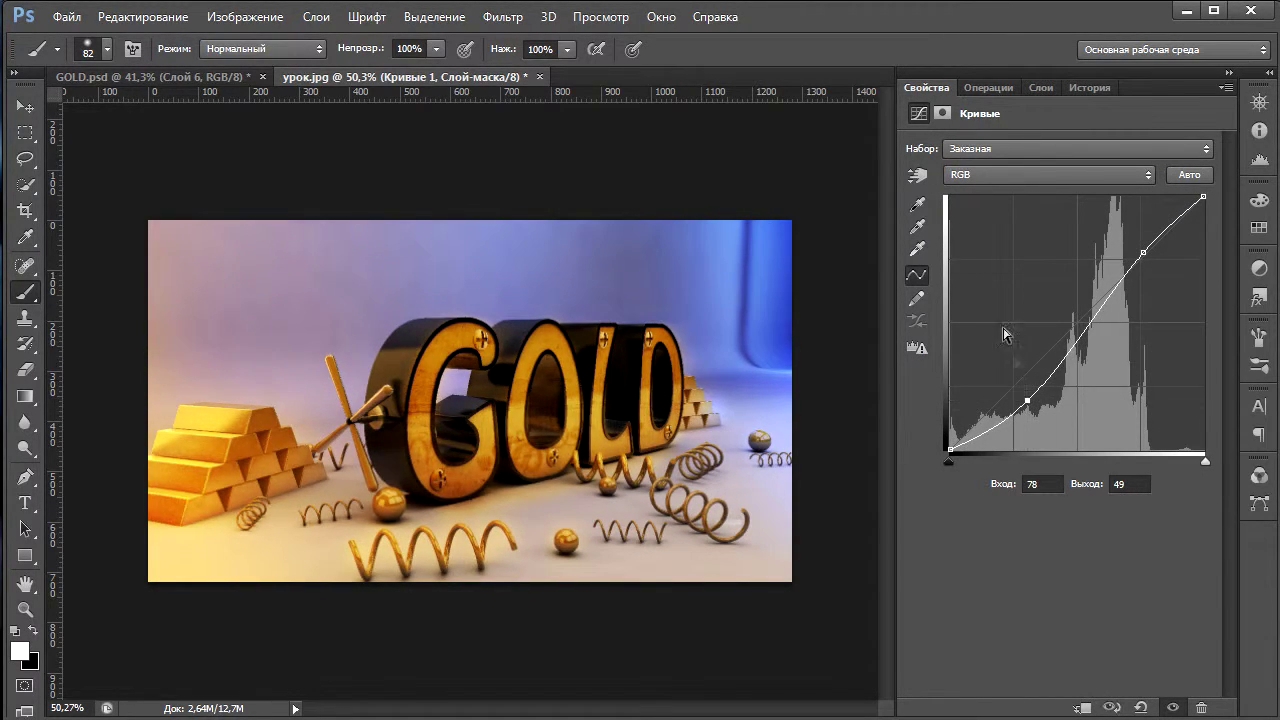
Show the Layers list, sample a light blue from the image, and make Слой 3 active.
click(1038, 88)
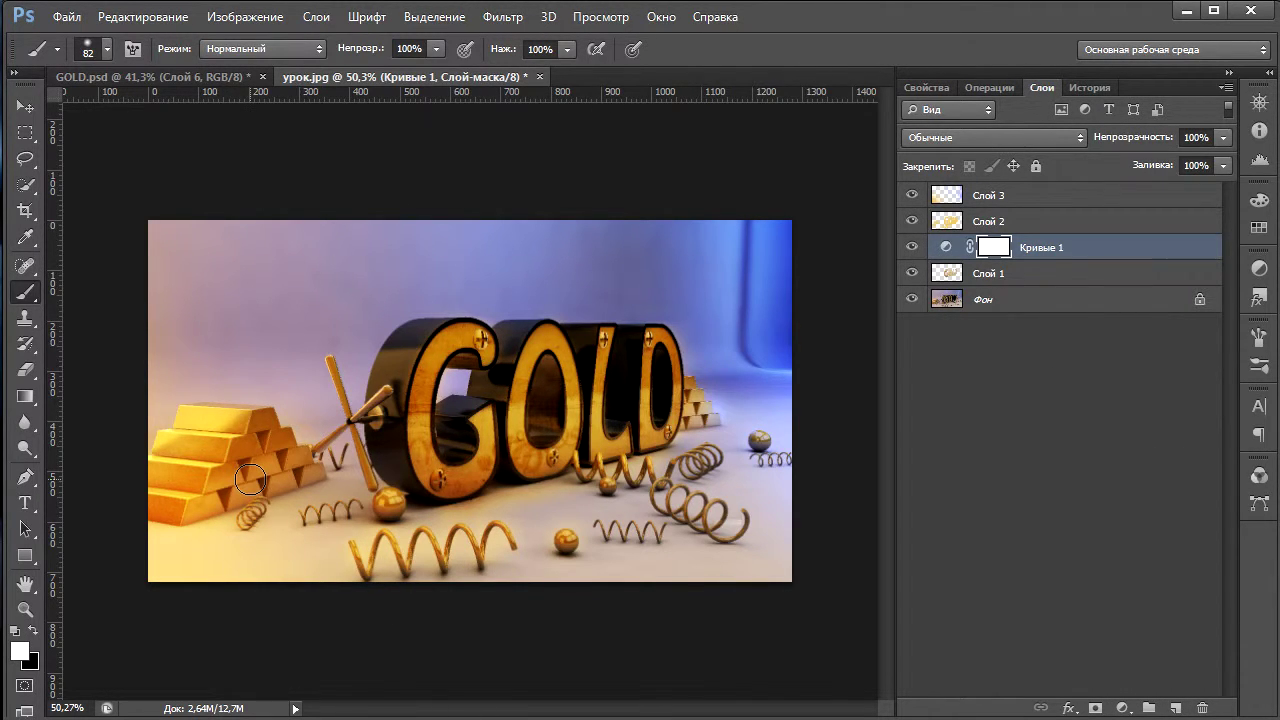
key(alt)
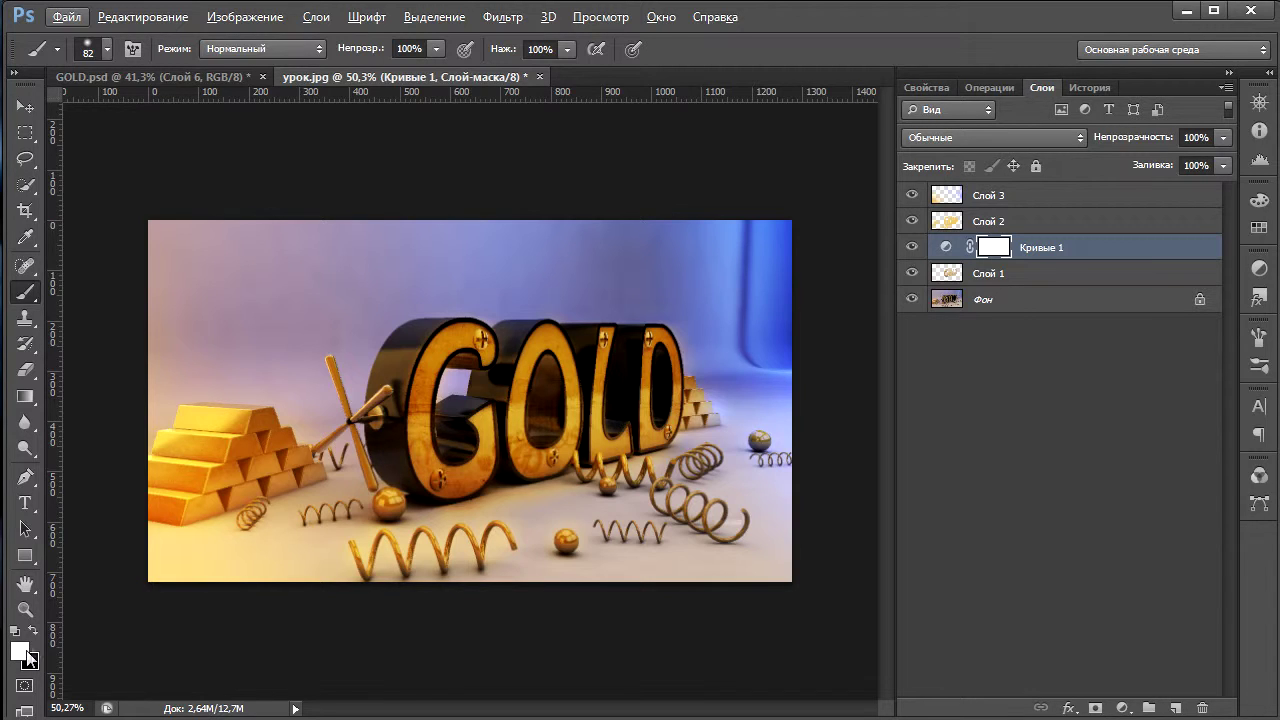
click(960, 195)
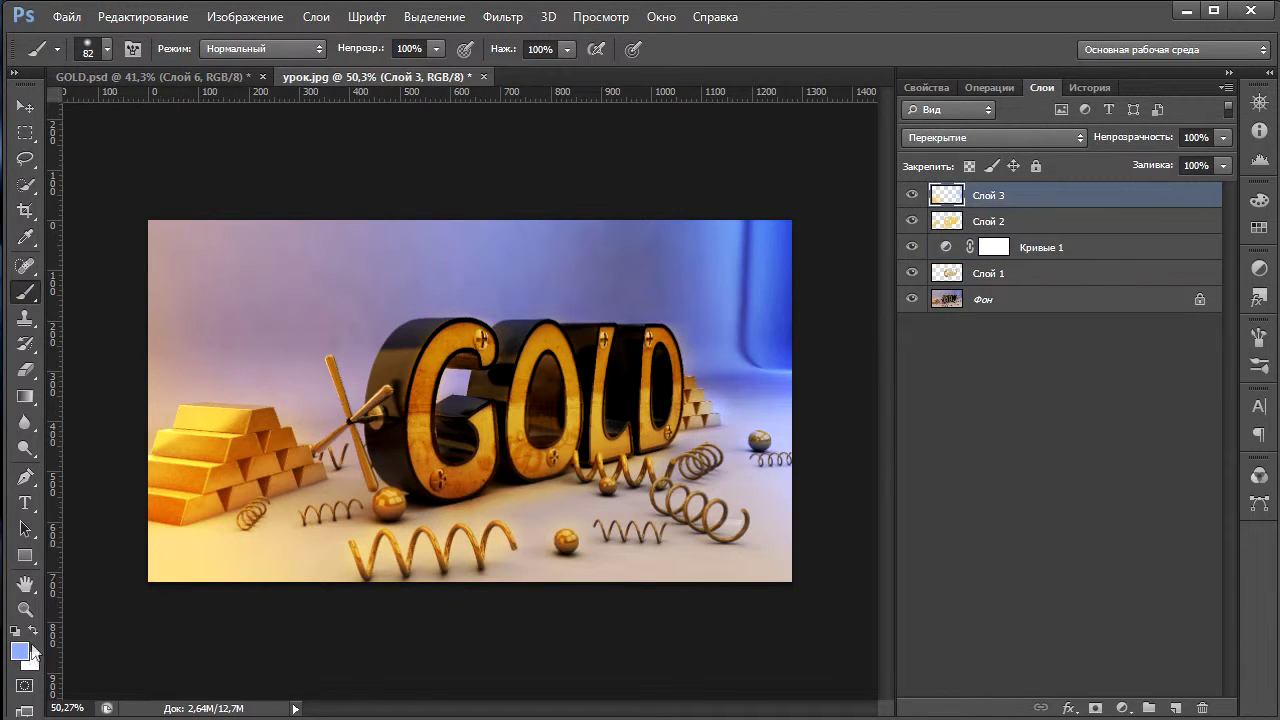
Add a new layer, Слой 4, in Перекрытие (Overlay) mode with a 25 px brush.
click(1180, 708)
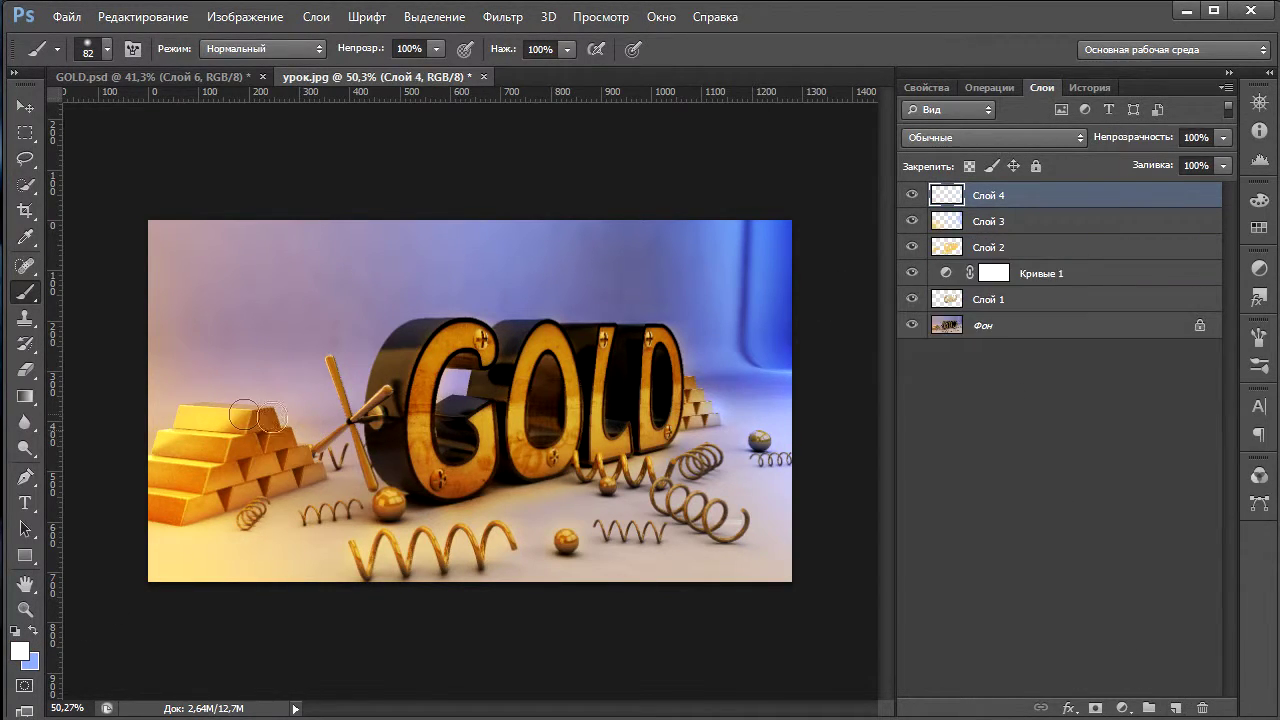
alt+right_drag(262, 412, 244, 412)
alt+scroll(226, 412, up, 2)
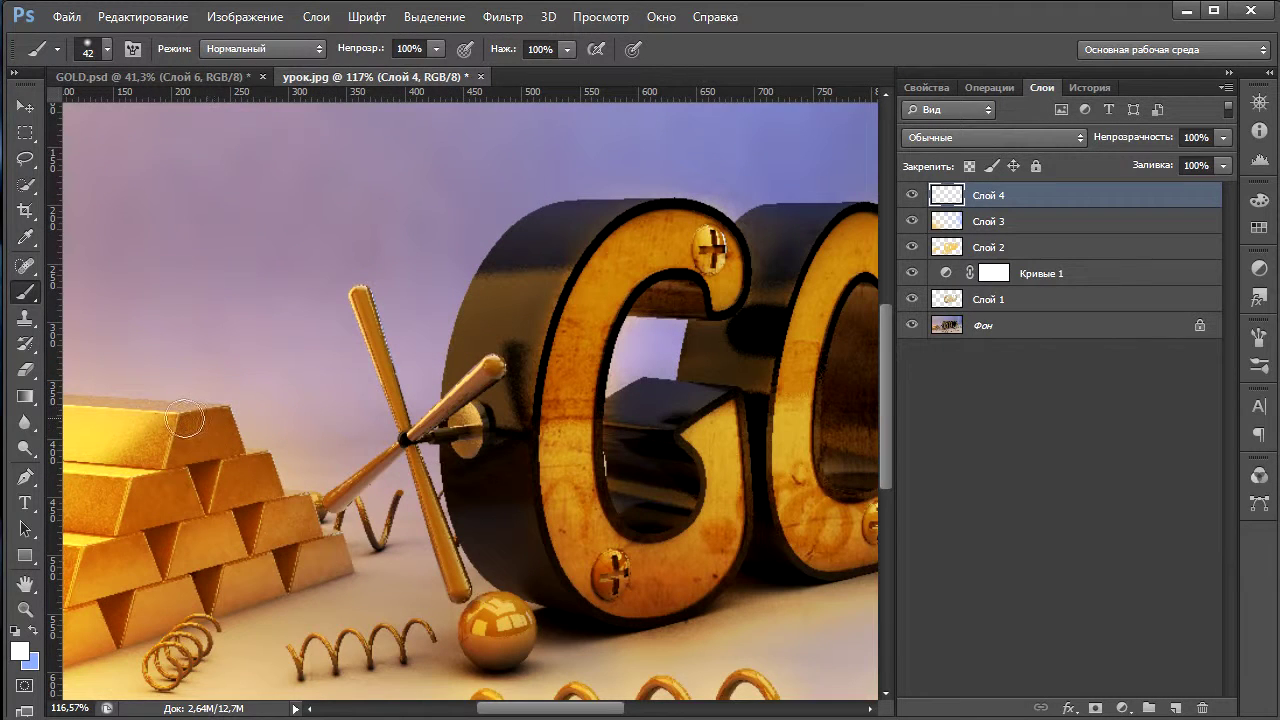
alt+right_drag(182, 418, 170, 413)
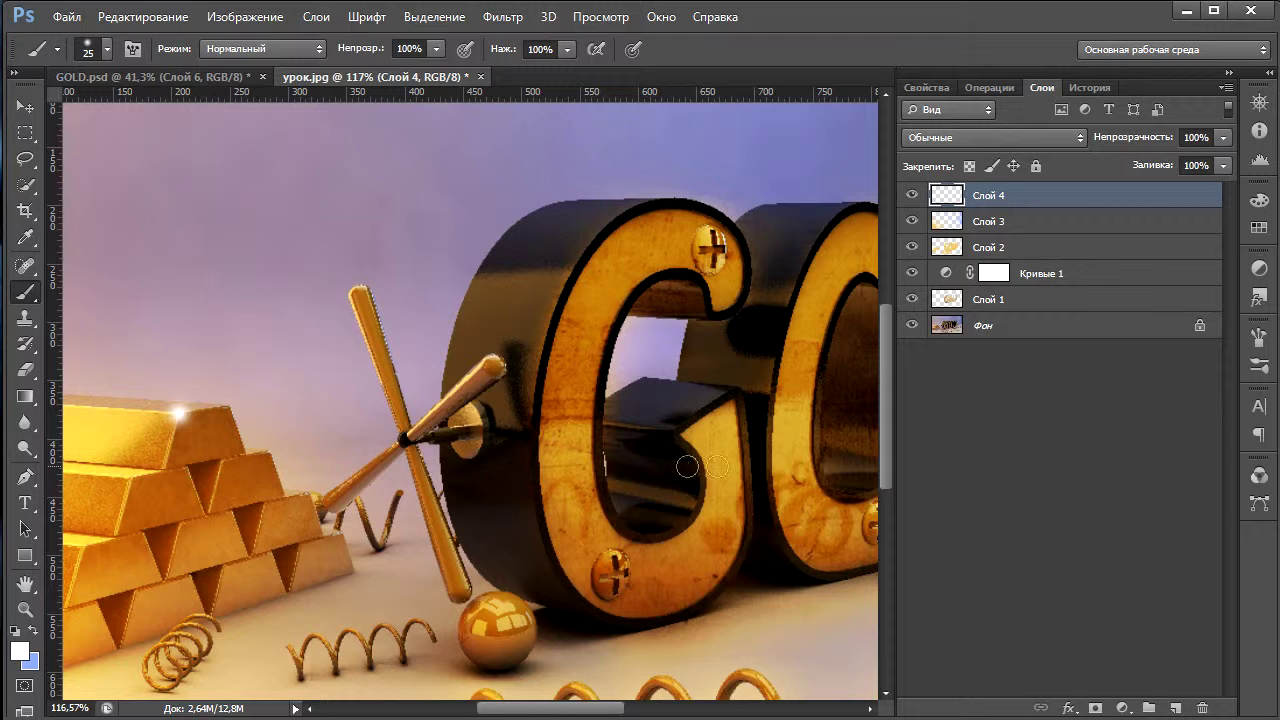
click(965, 138)
click(937, 392)
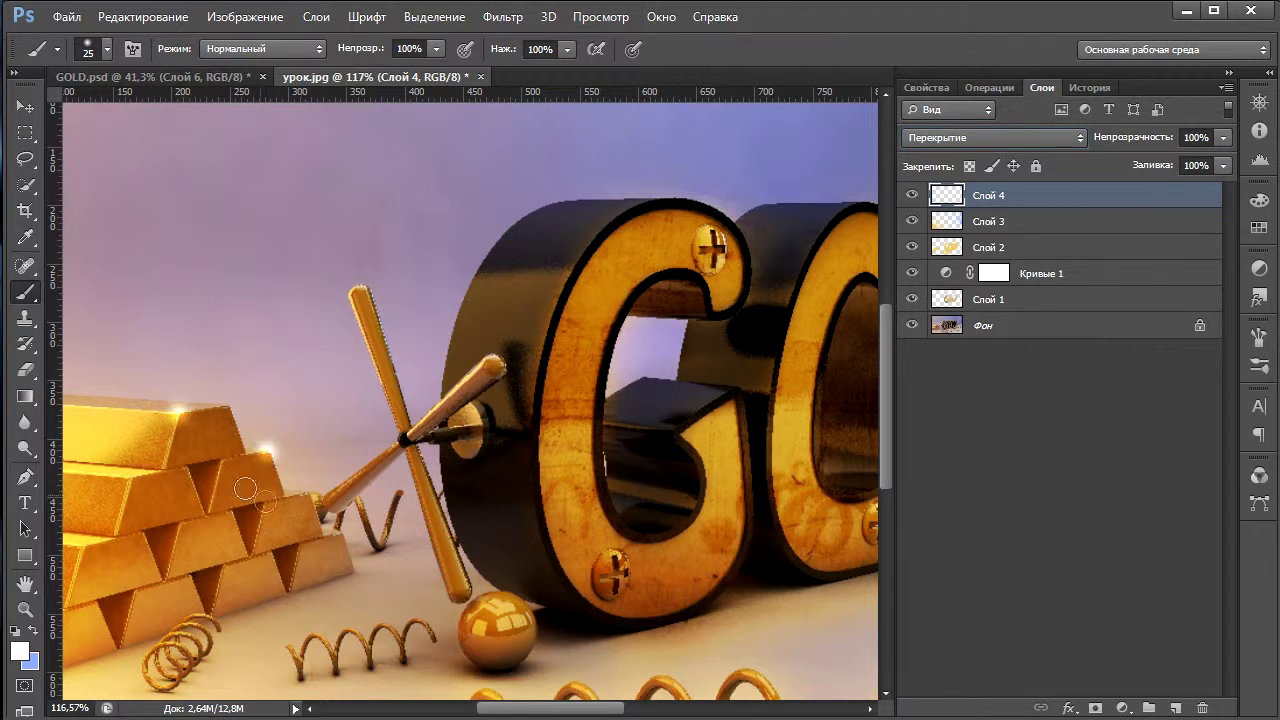
Dab small white sparkles on the gold bar corners with a 16 px brush.
alt+right_drag(207, 500, 180, 514)
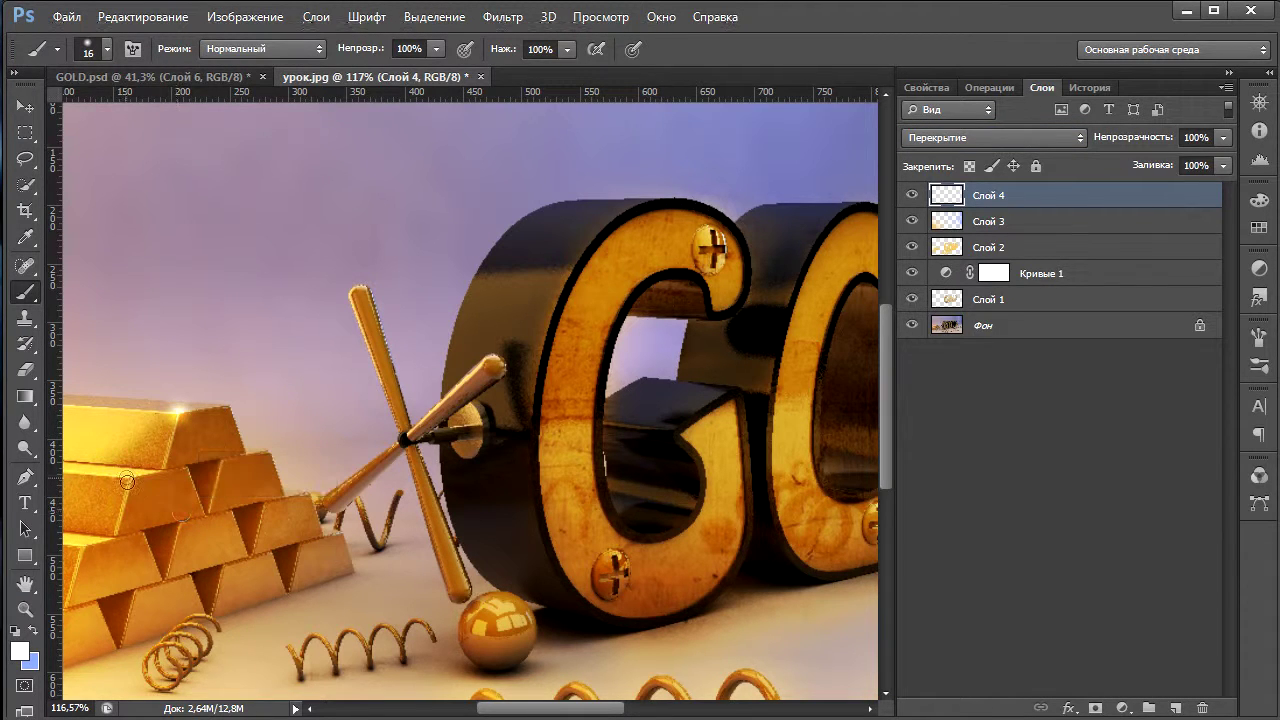
drag(550, 712, 513, 712)
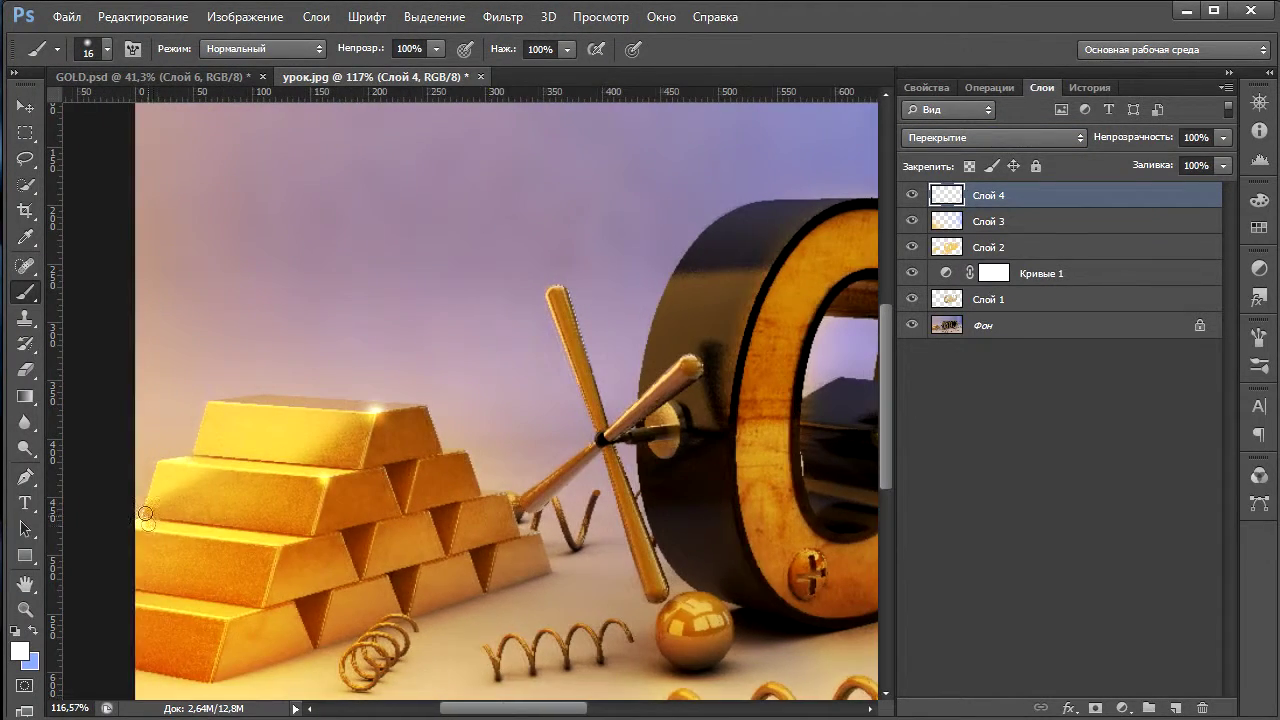
alt+right_drag(152, 461, 158, 459)
click(158, 459)
alt+scroll(175, 475, down, 3)
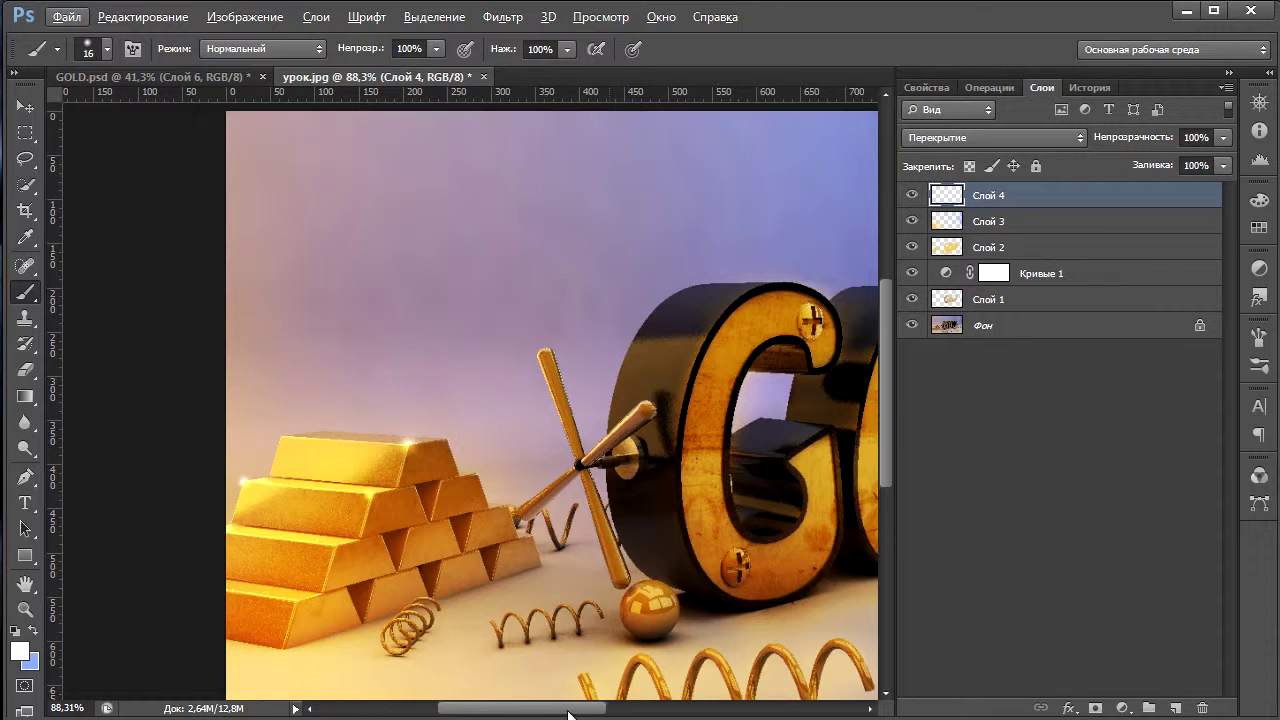
drag(568, 713, 671, 712)
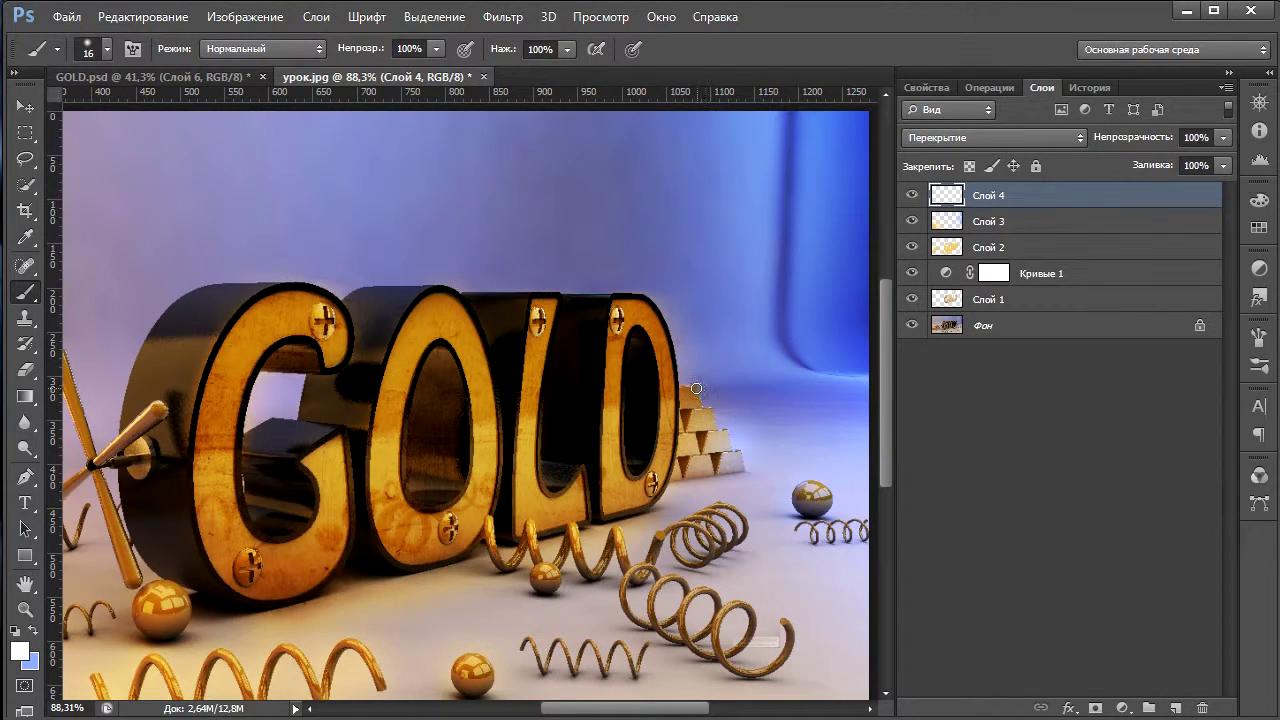
alt+scroll(583, 522, down, 2)
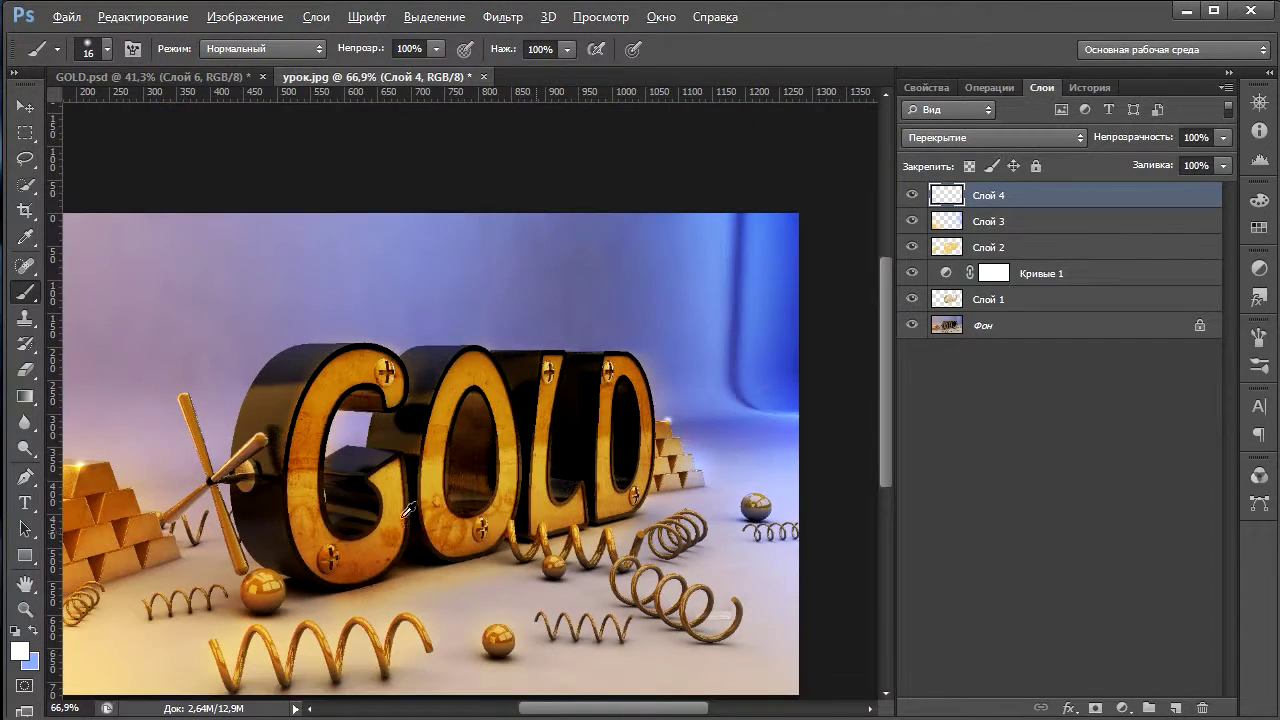
alt+scroll(454, 518, down, 2)
alt+scroll(344, 402, up, 1)
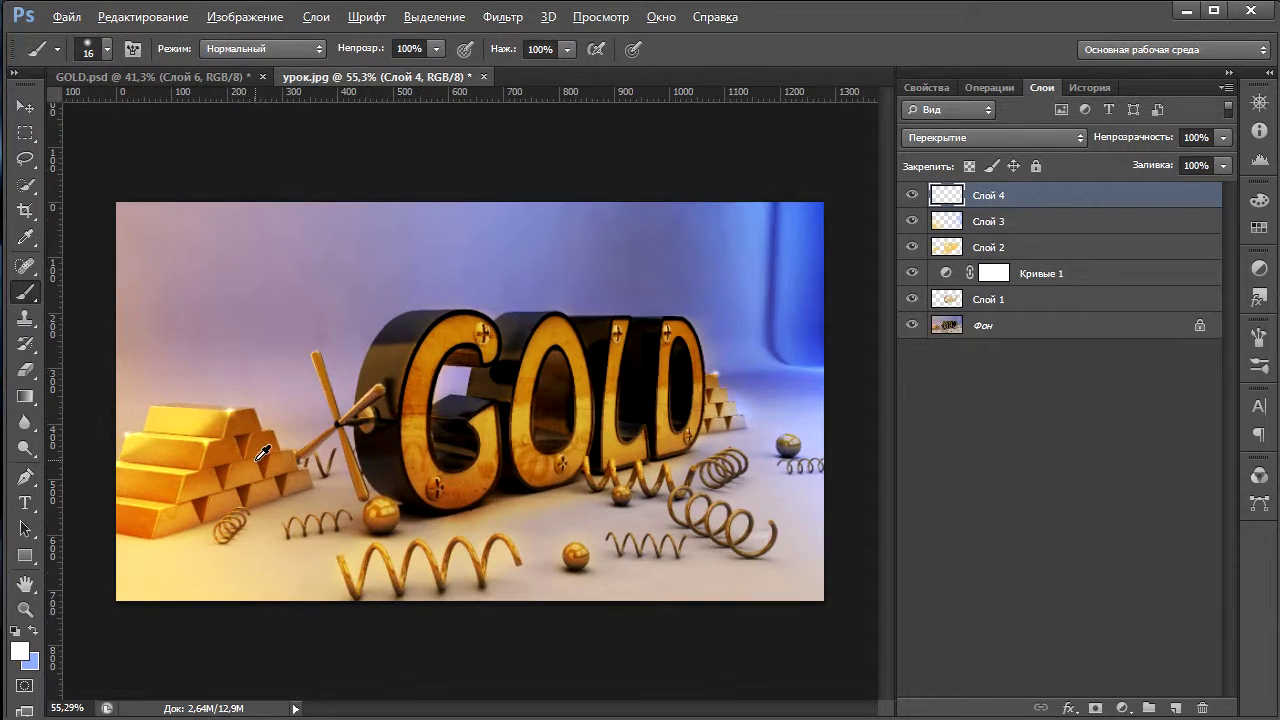
alt+scroll(216, 452, up, 2)
key(alt)
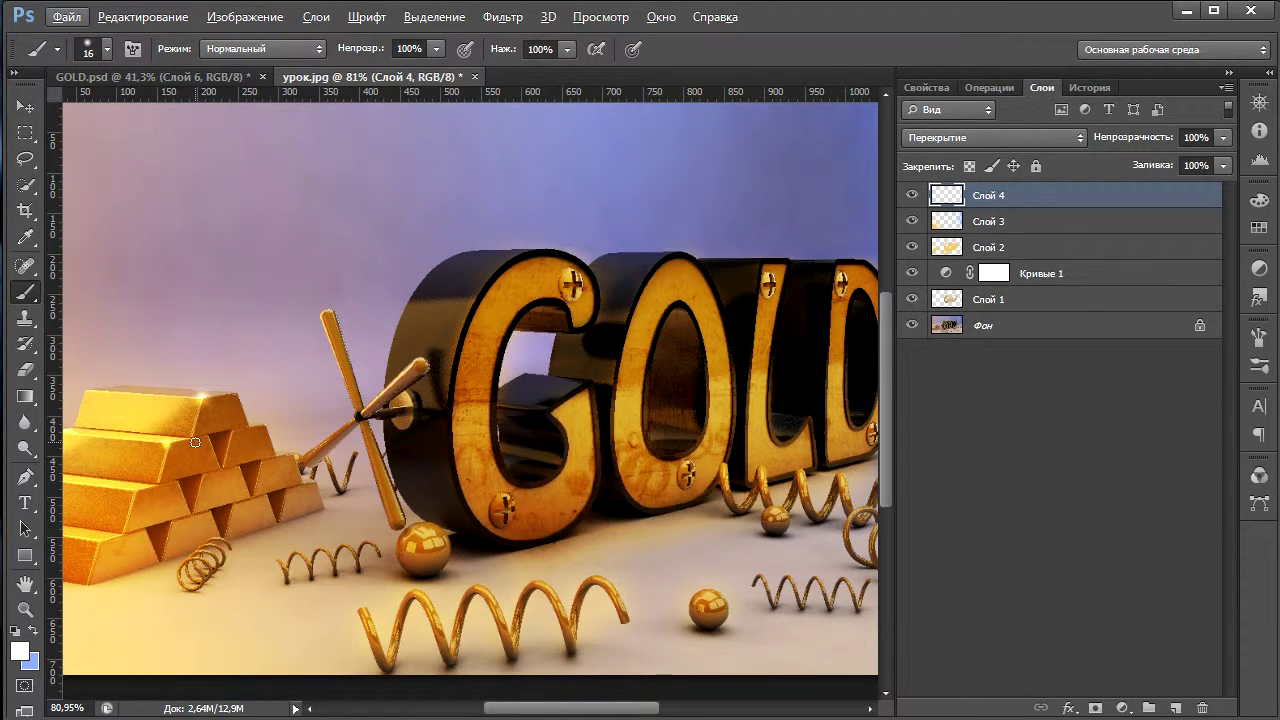
click(985, 327)
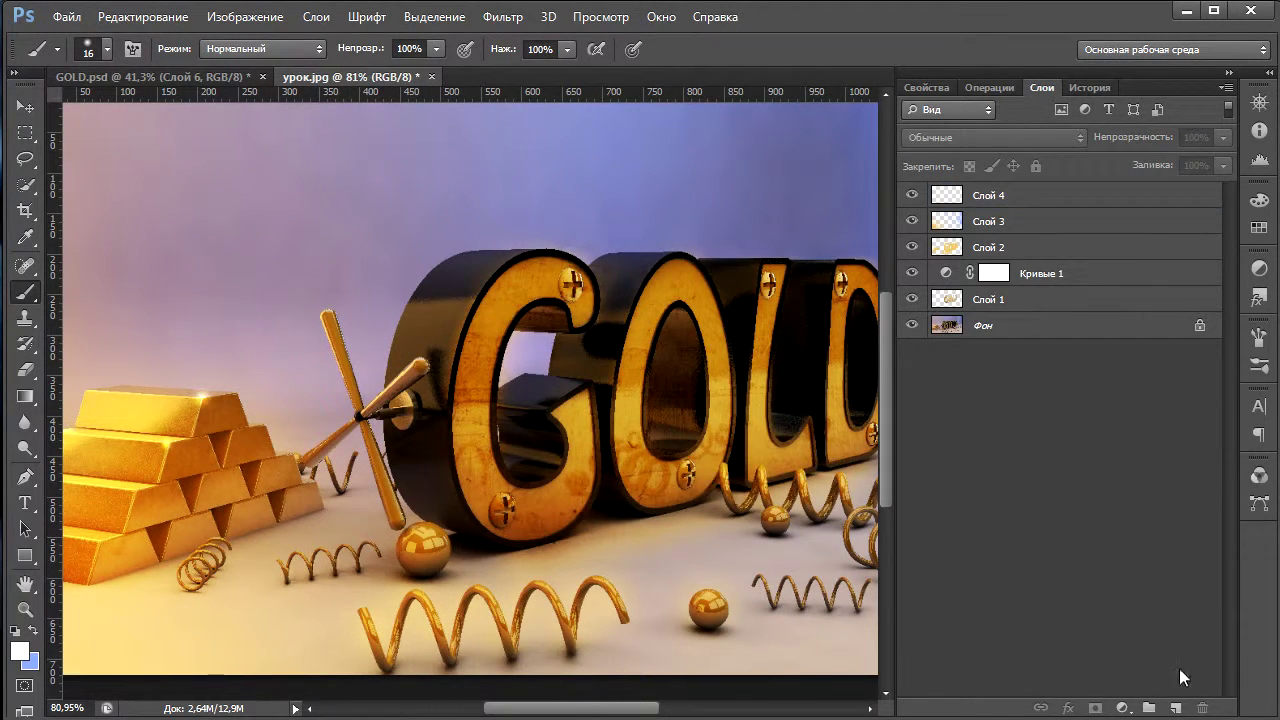
On a new layer, draw a thin vertical ellipse about 170 px tall above the G.
click(1175, 708)
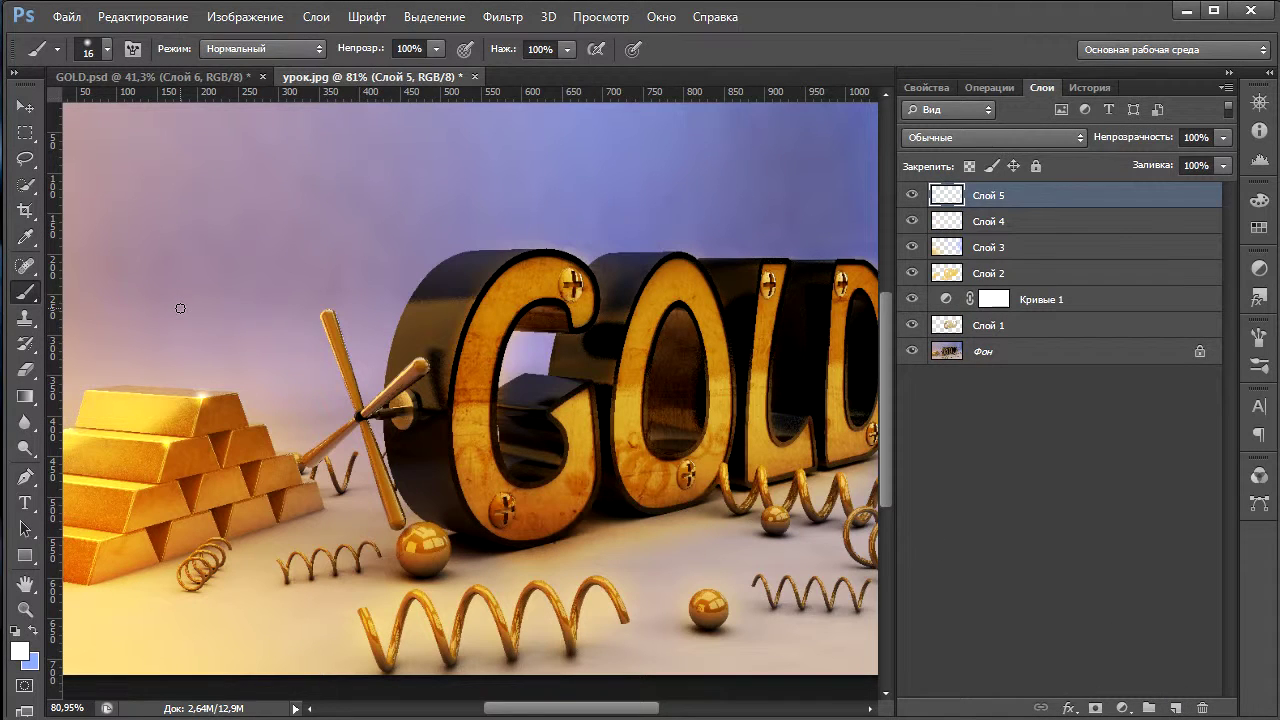
click(27, 557)
right_click(31, 554)
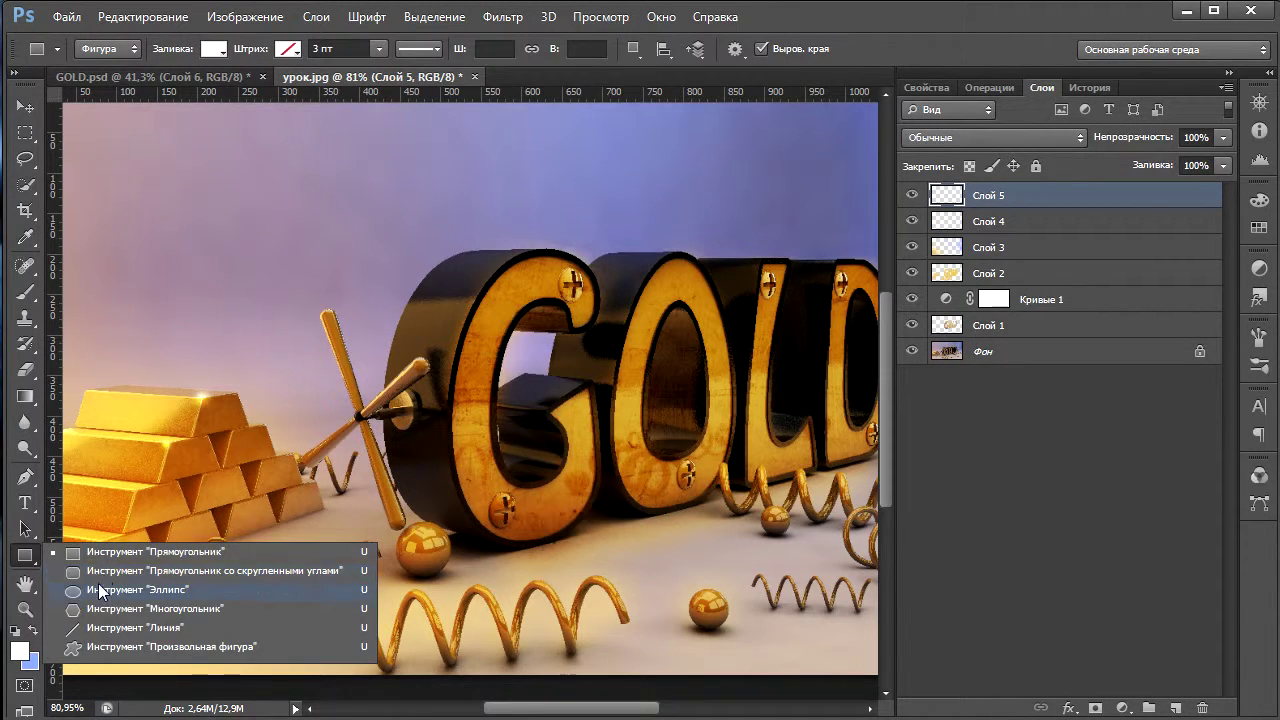
click(101, 591)
drag(466, 178, 462, 360)
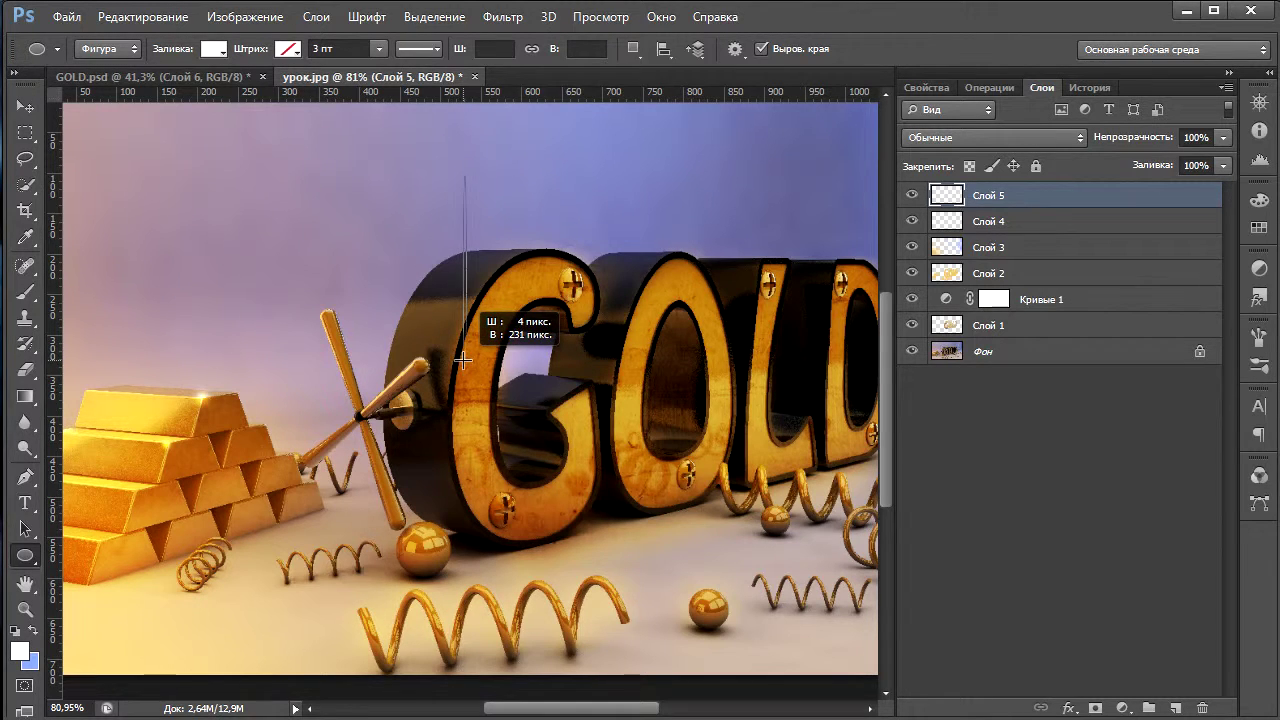
drag(462, 360, 464, 308)
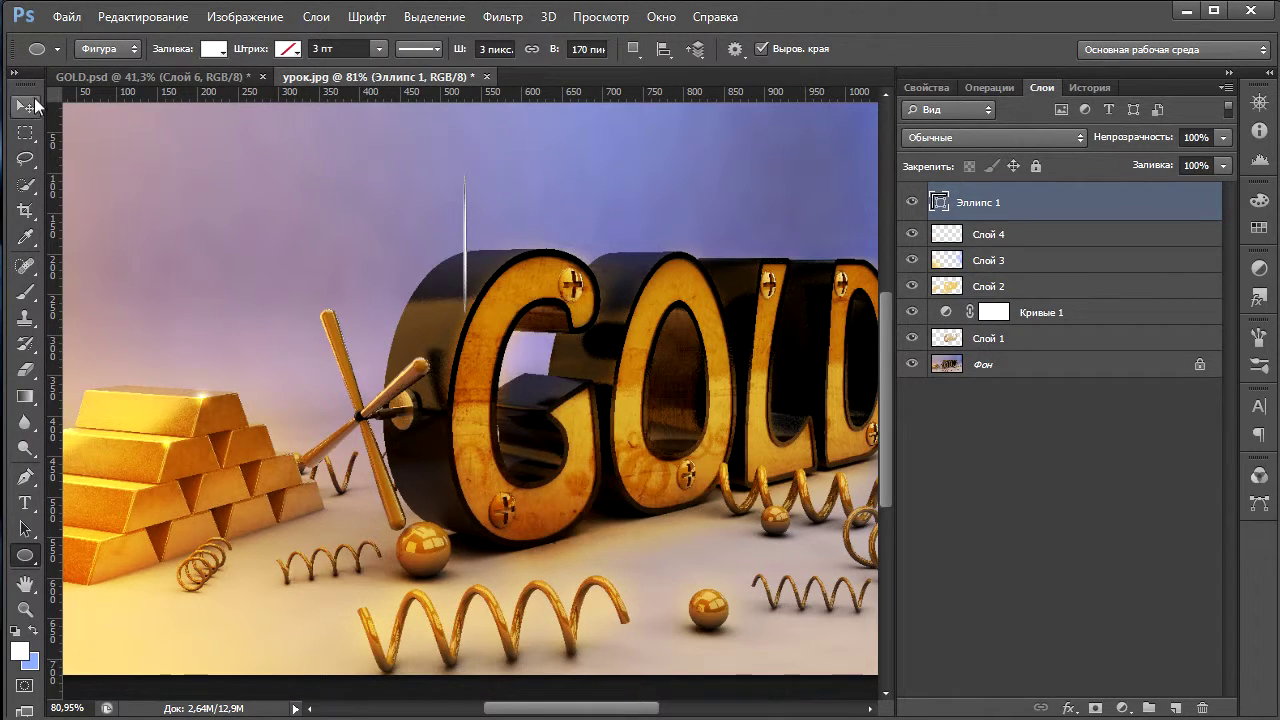
Duplicate the ellipse, rotate the copy 90° into a cross, and move both onto the gold bars.
click(34, 104)
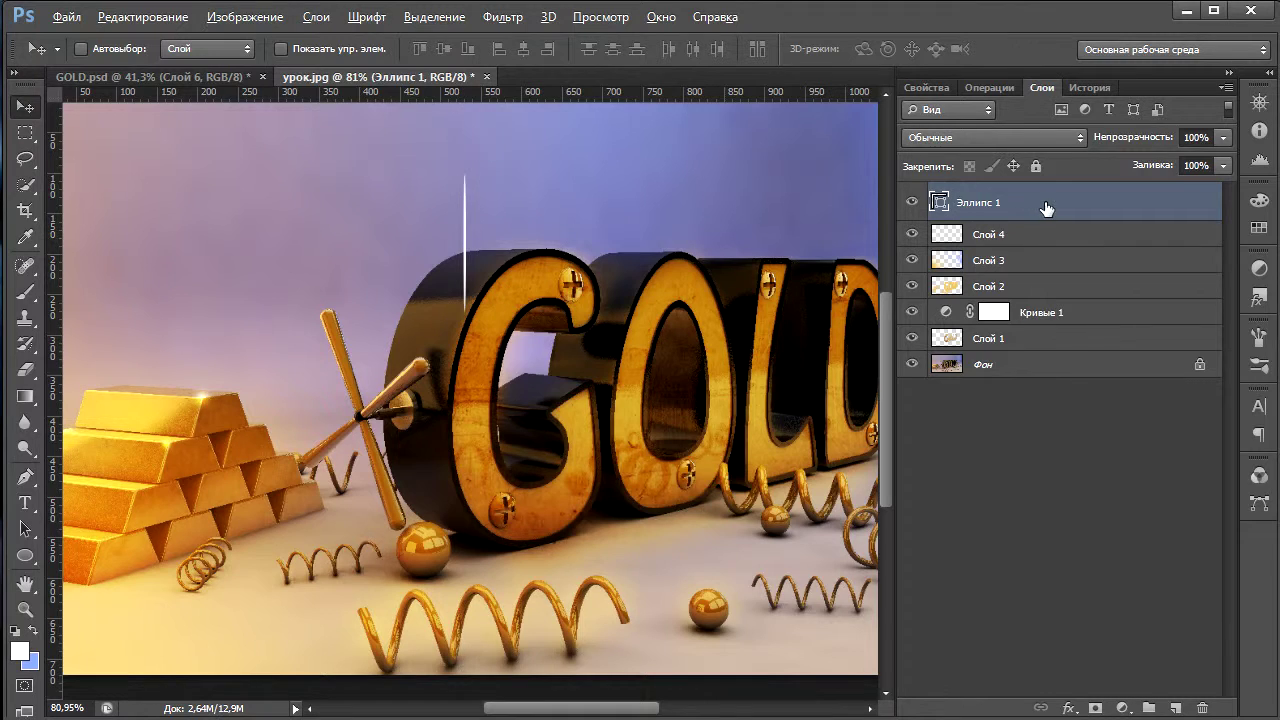
key(ctrl+j)
key(ctrl+t)
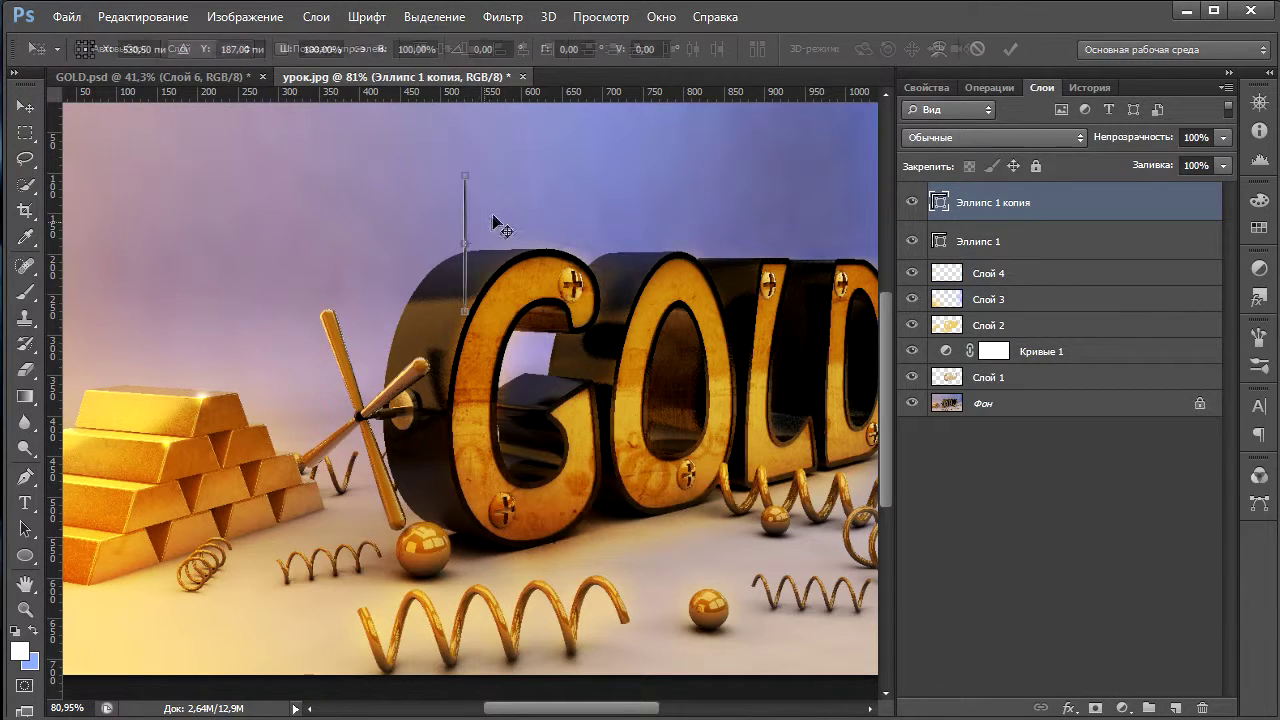
mouse_move(520, 160)
mouse_down()
mouse_move(560, 290)
mouse_move(530, 248)
mouse_up()
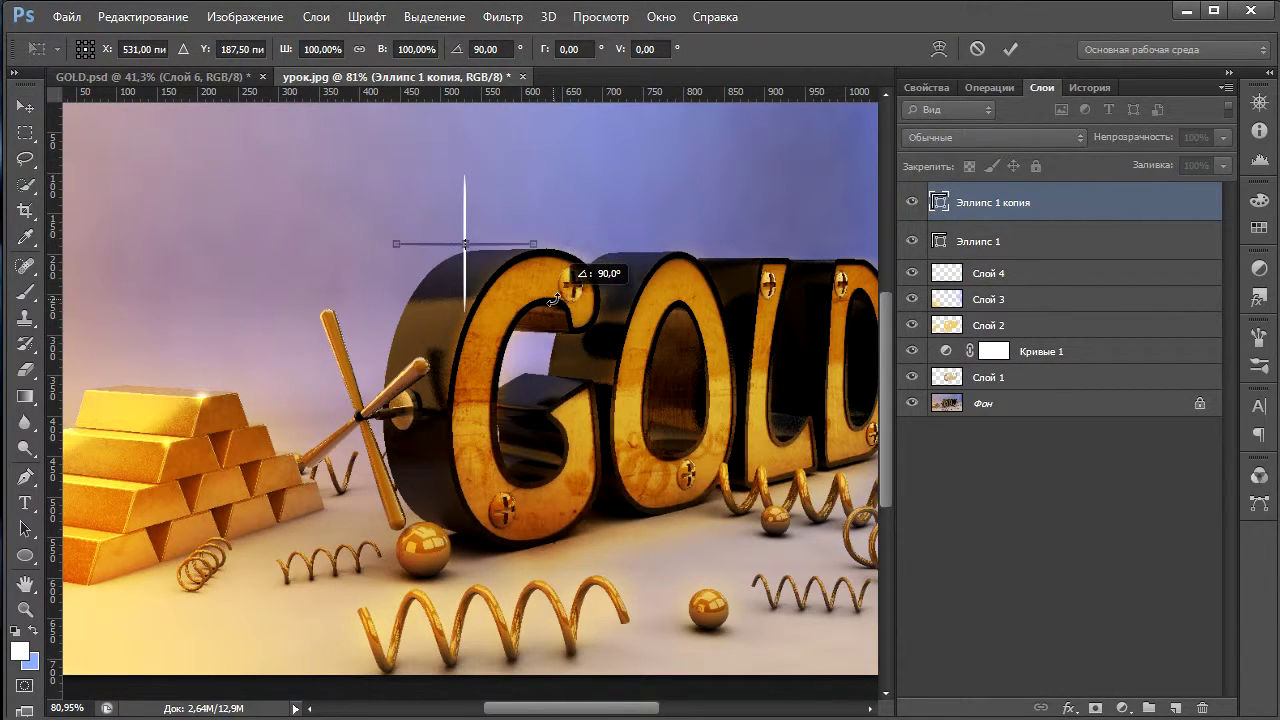
key(Return)
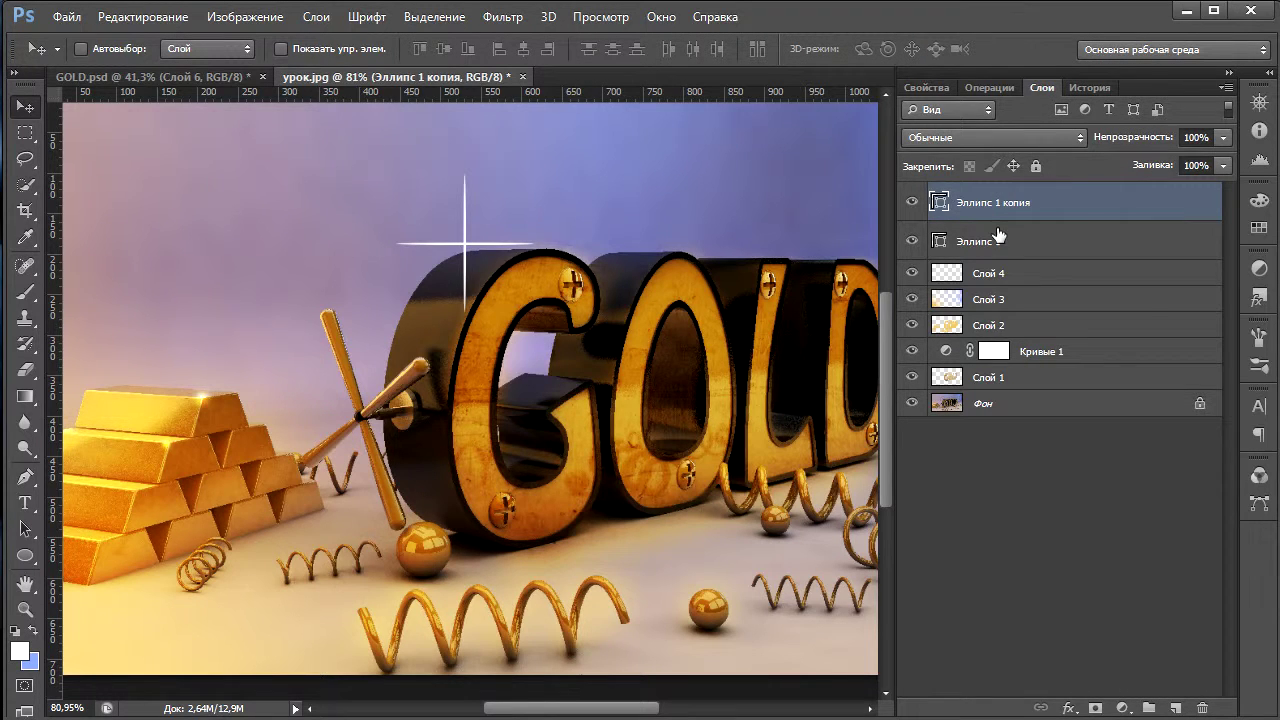
shift+click(998, 238)
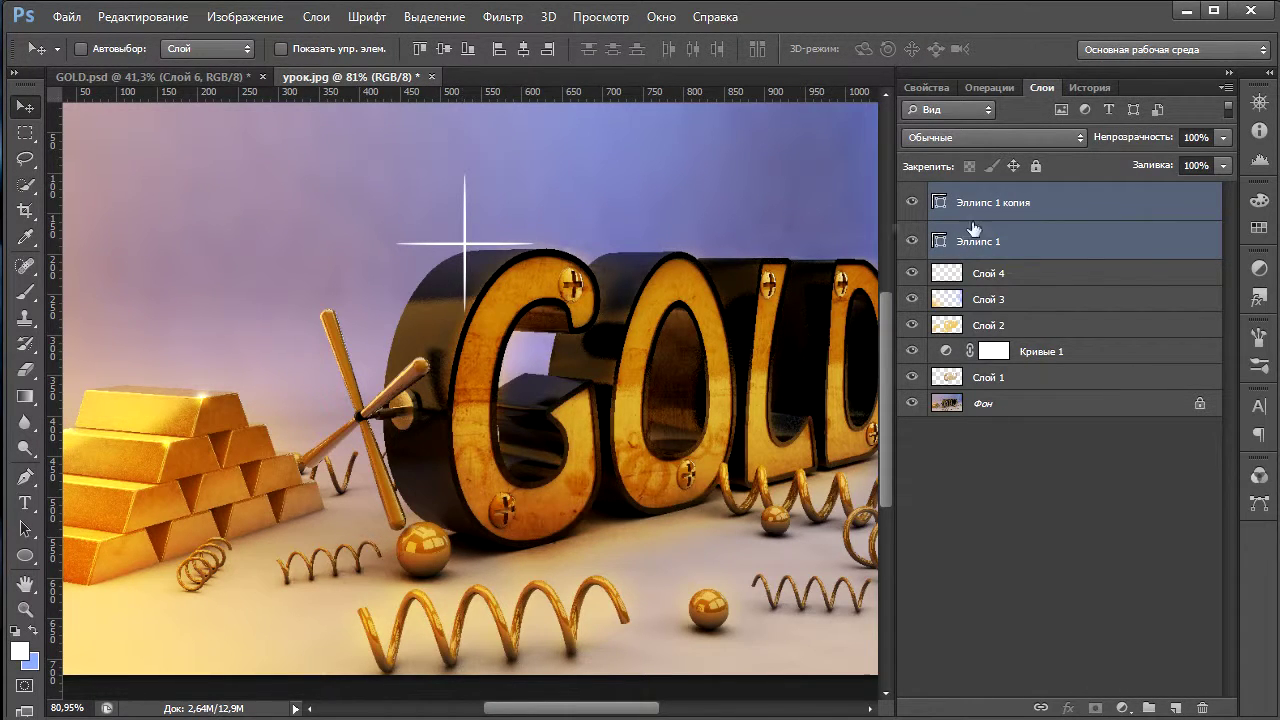
click(1084, 199)
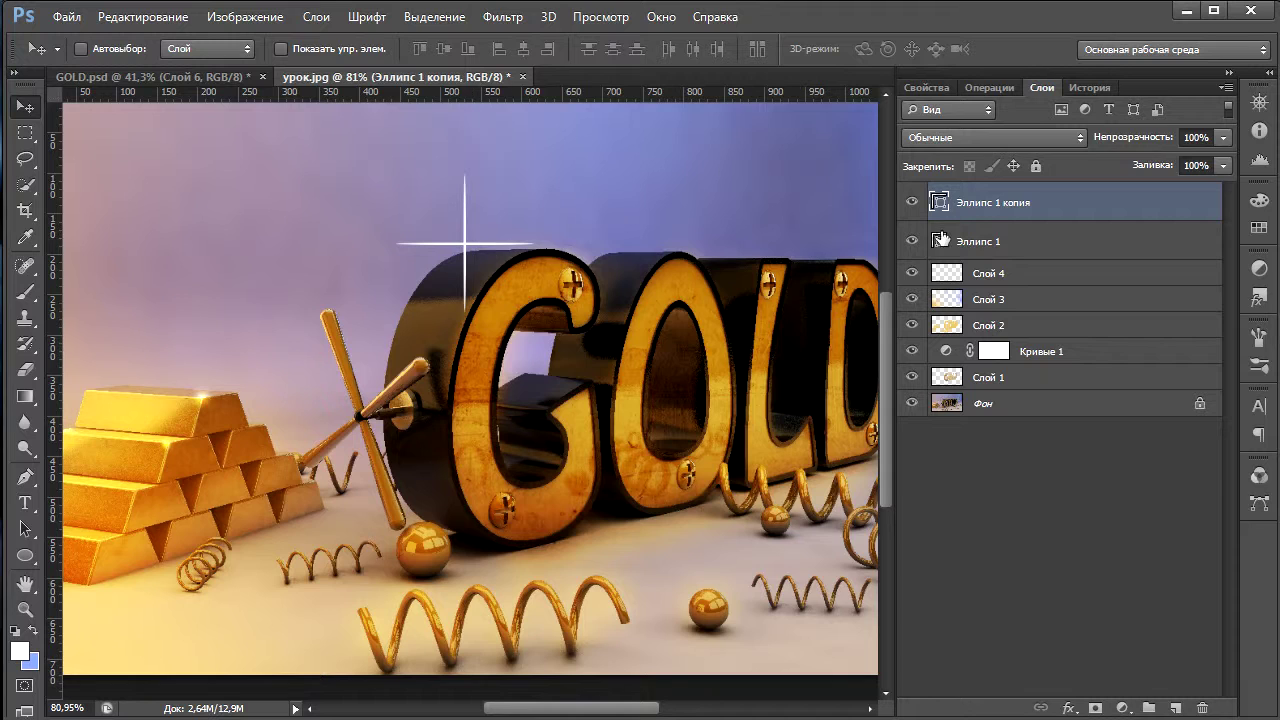
shift+click(1010, 237)
drag(468, 244, 265, 428)
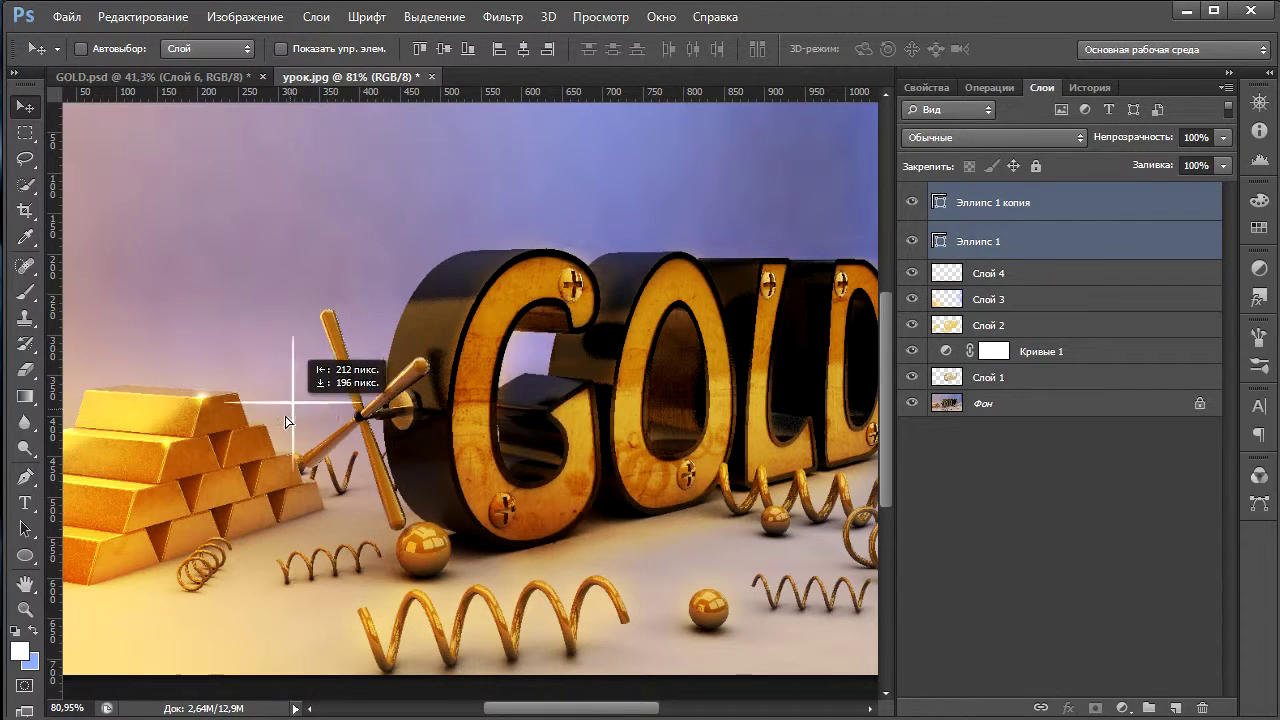
Shrink the cross flare to about 55%, tilt it slightly, and place it on the top bar.
key(ctrl+t)
shift+drag(330, 478, 268, 410)
alt+scroll(232, 357, up, 2)
drag(232, 357, 270, 420)
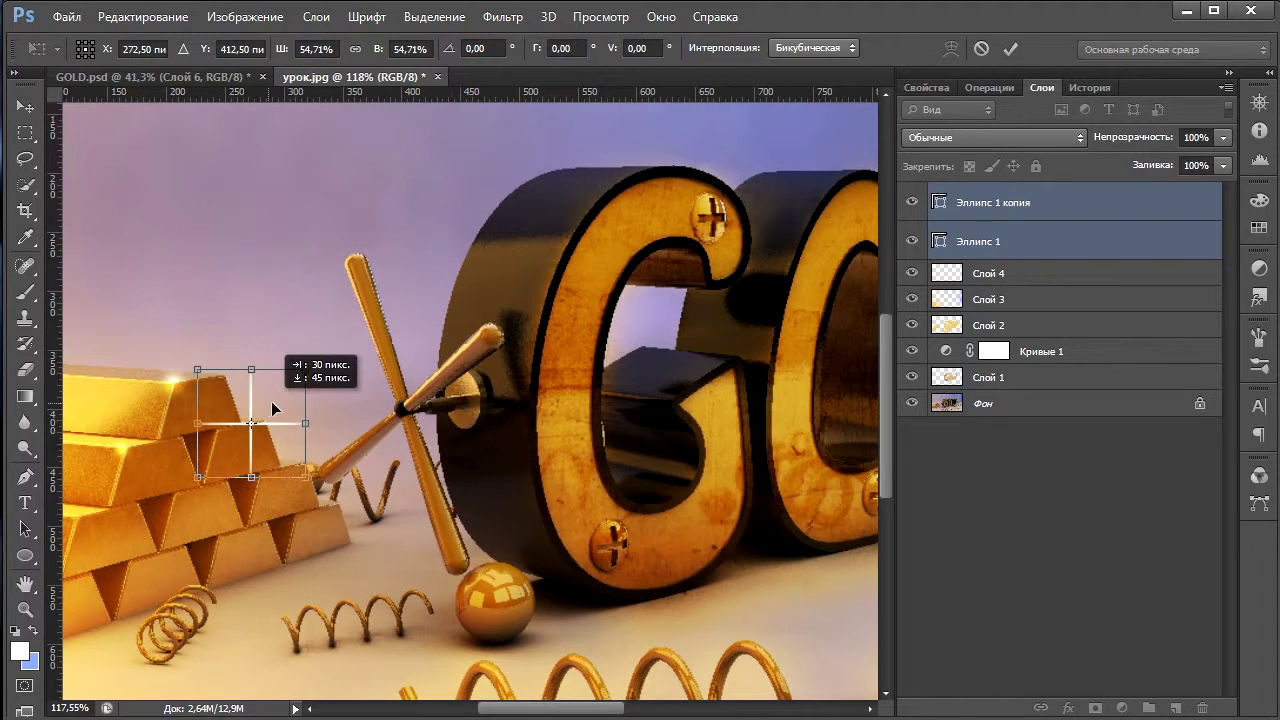
alt+scroll(270, 420, up, 1)
alt+scroll(270, 420, up, 3)
drag(366, 374, 366, 351)
drag(284, 392, 356, 436)
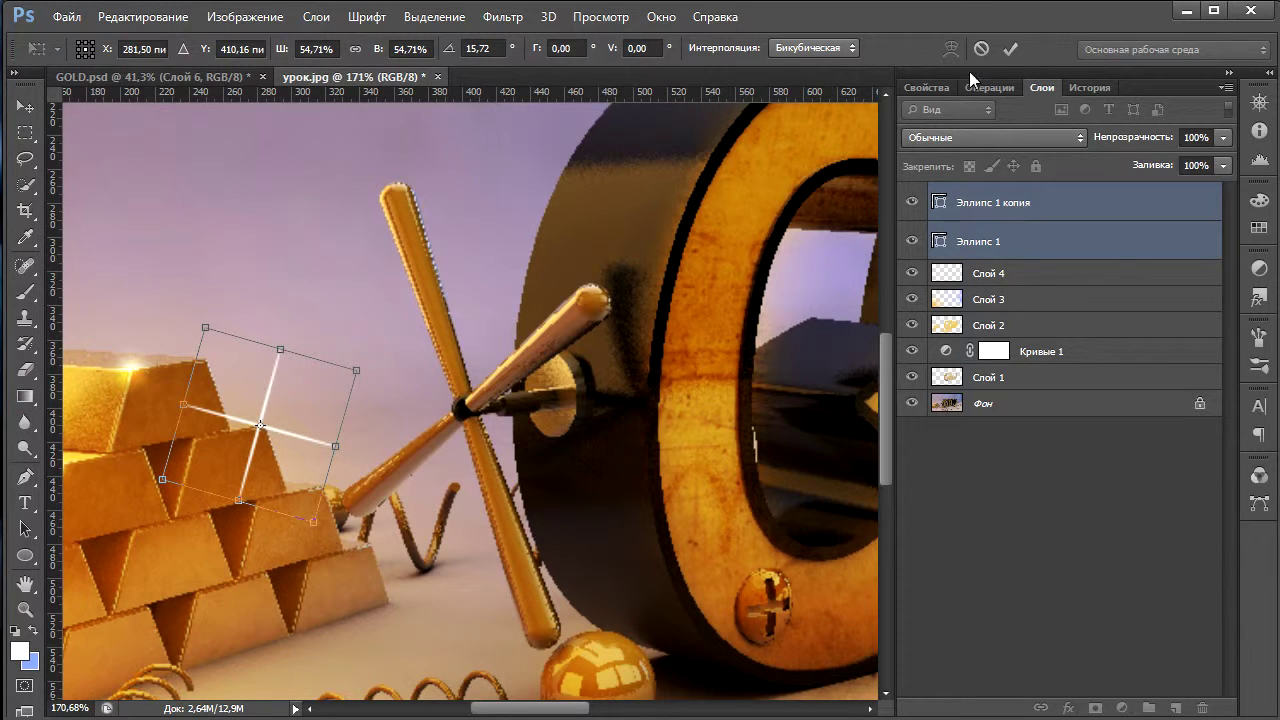
click(1011, 49)
Try Экран (Screen), then Overlay blending on both ellipse layers.
click(1002, 139)
click(999, 139)
click(999, 139)
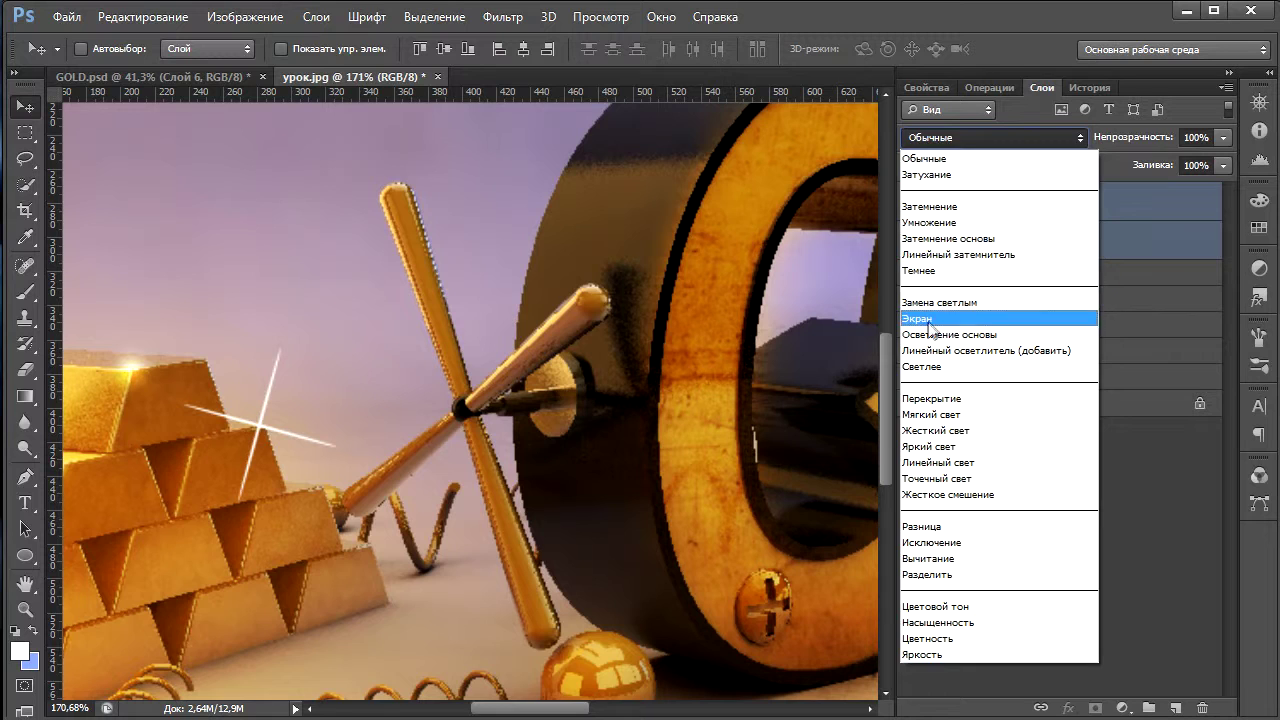
click(935, 314)
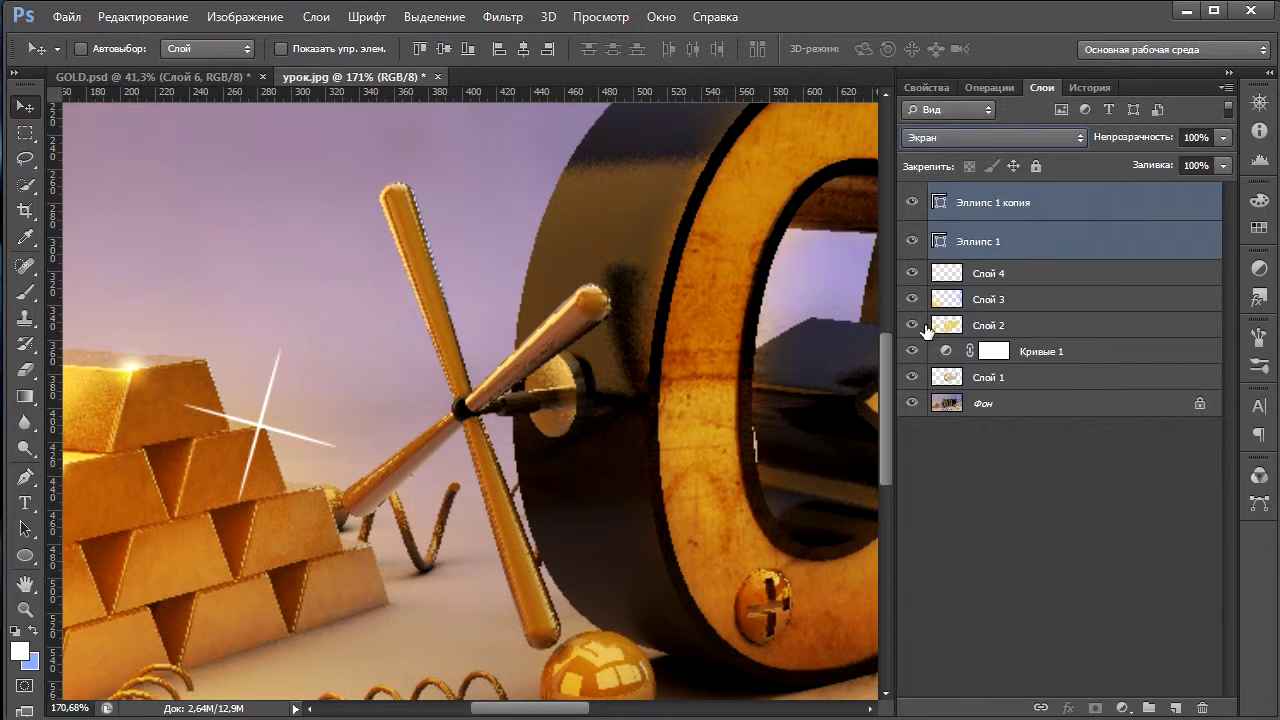
click(1003, 242)
shift+click(1013, 198)
click(968, 137)
click(940, 400)
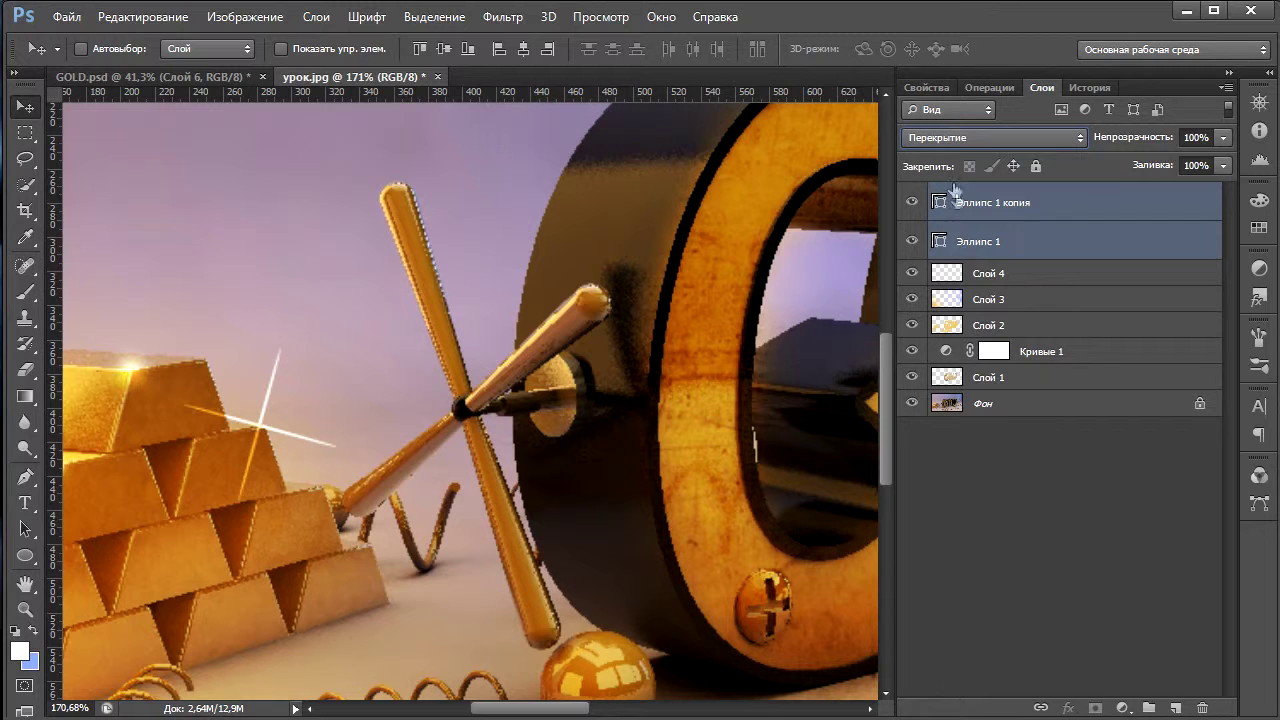
Test Soft Light and Color Dodge on the sparkle layers, settling back on Overlay.
click(960, 137)
click(932, 421)
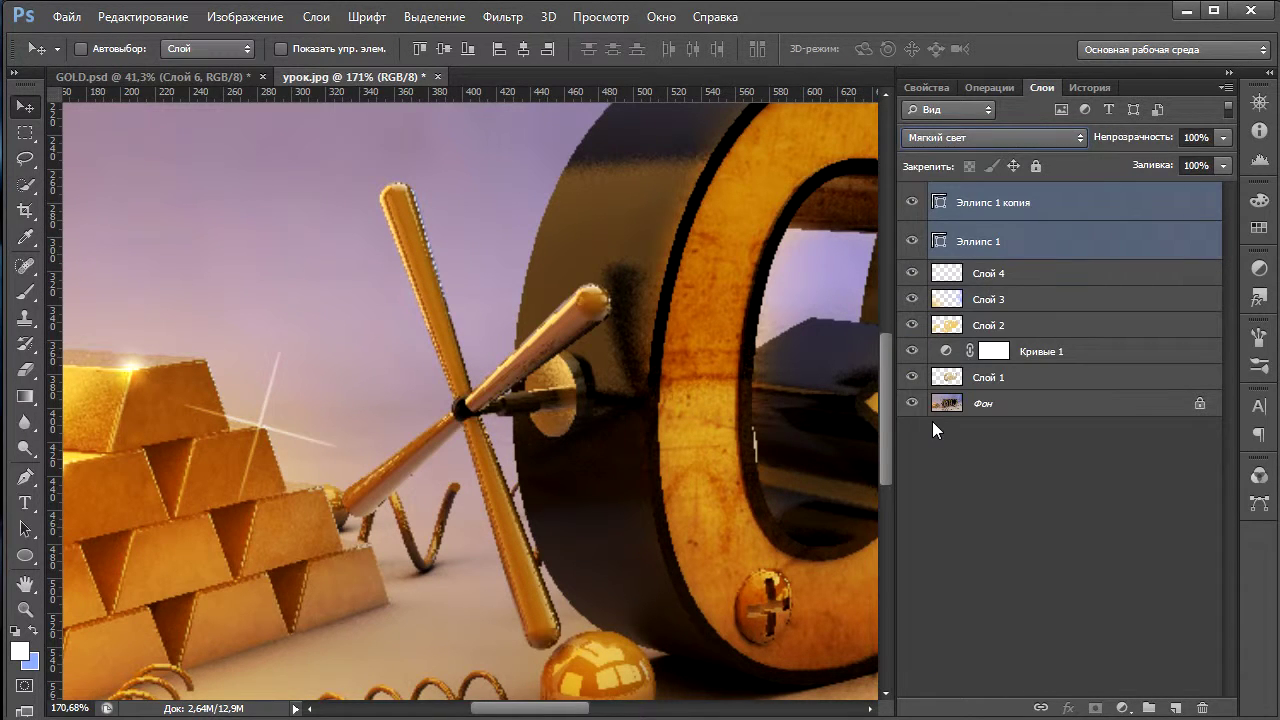
click(1020, 517)
click(985, 230)
shift+click(985, 200)
click(975, 137)
click(945, 340)
click(990, 137)
click(950, 402)
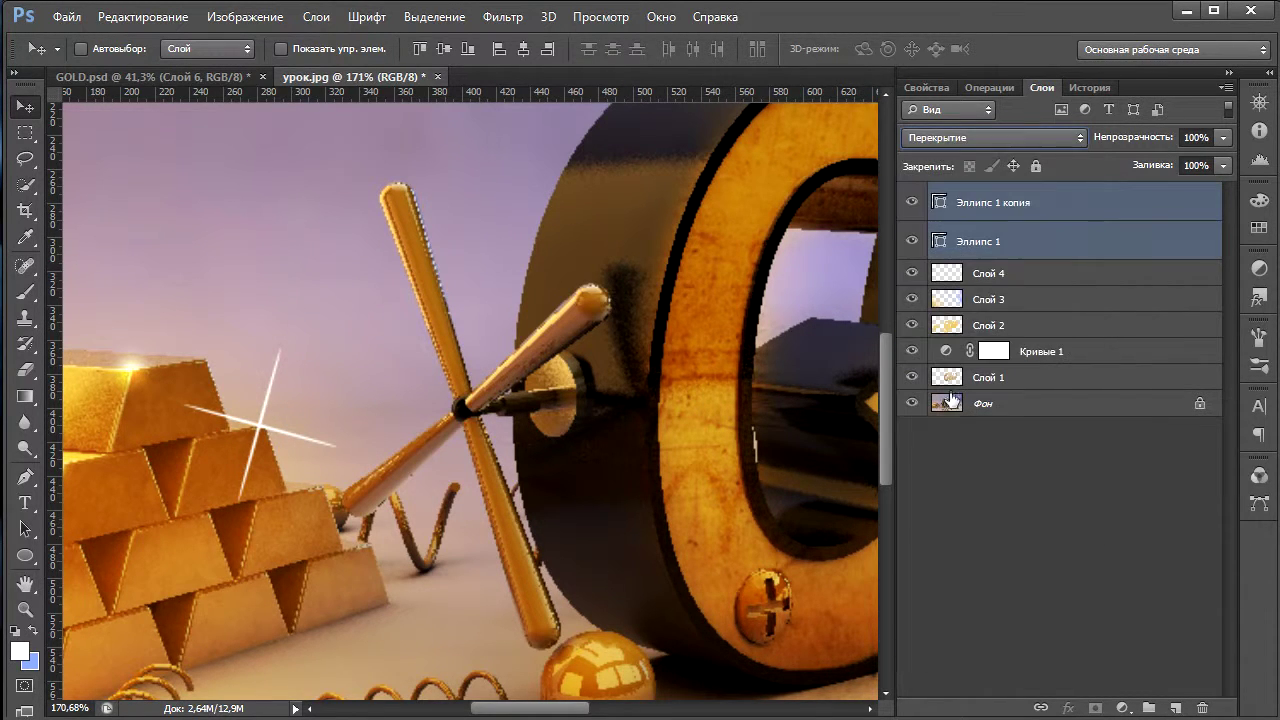
Dismiss the no-layer-selected warning and reselect both ellipse layers.
click(921, 477)
click(279, 441)
click(530, 298)
click(972, 241)
shift+click(972, 202)
alt+scroll(234, 441, down, 3)
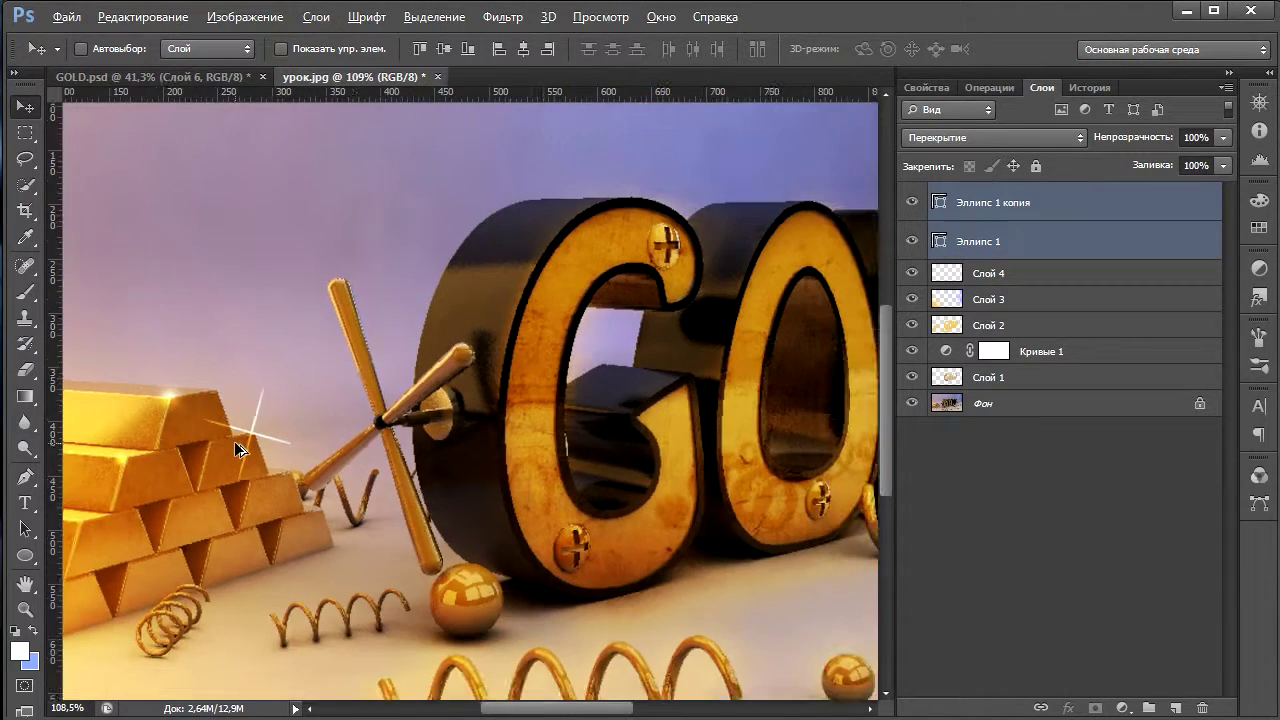
Scale the sparkle star down to about 52 px and move it onto the gold bar's corner.
alt+scroll(234, 441, down, 2)
alt+scroll(508, 362, up, 2)
key(alt)
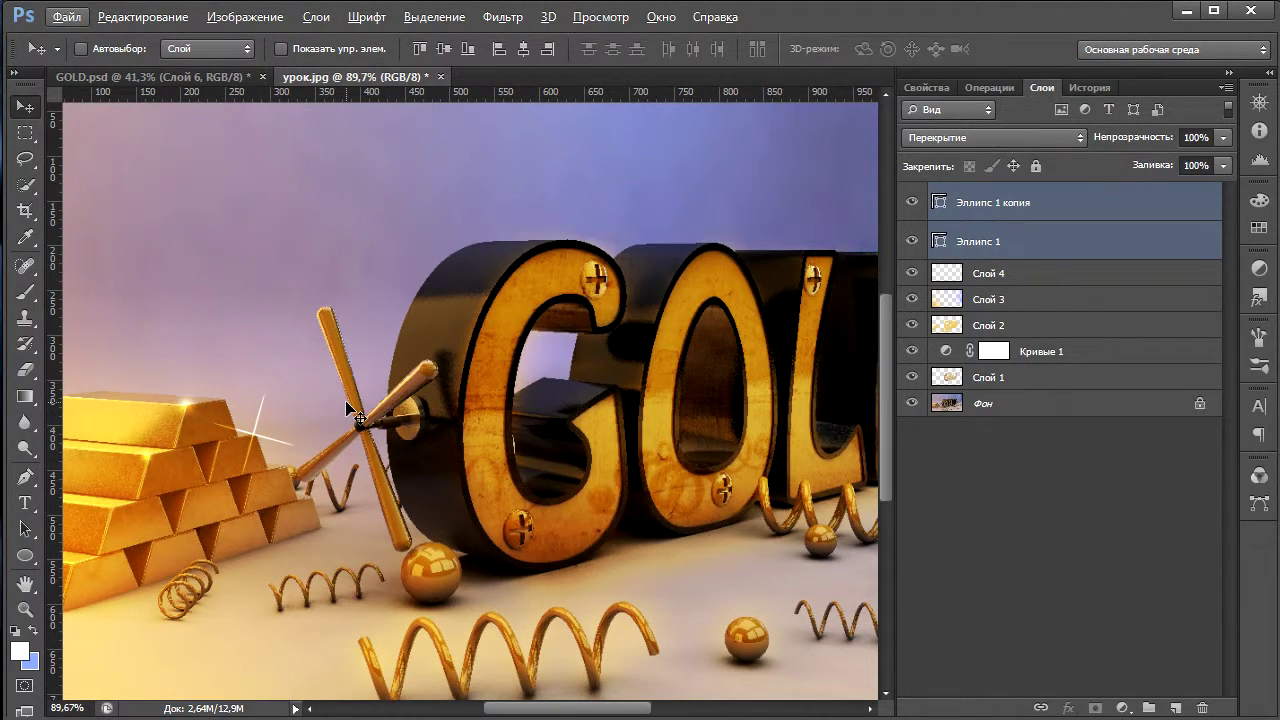
key(ctrl+t)
drag(298, 478, 259, 440)
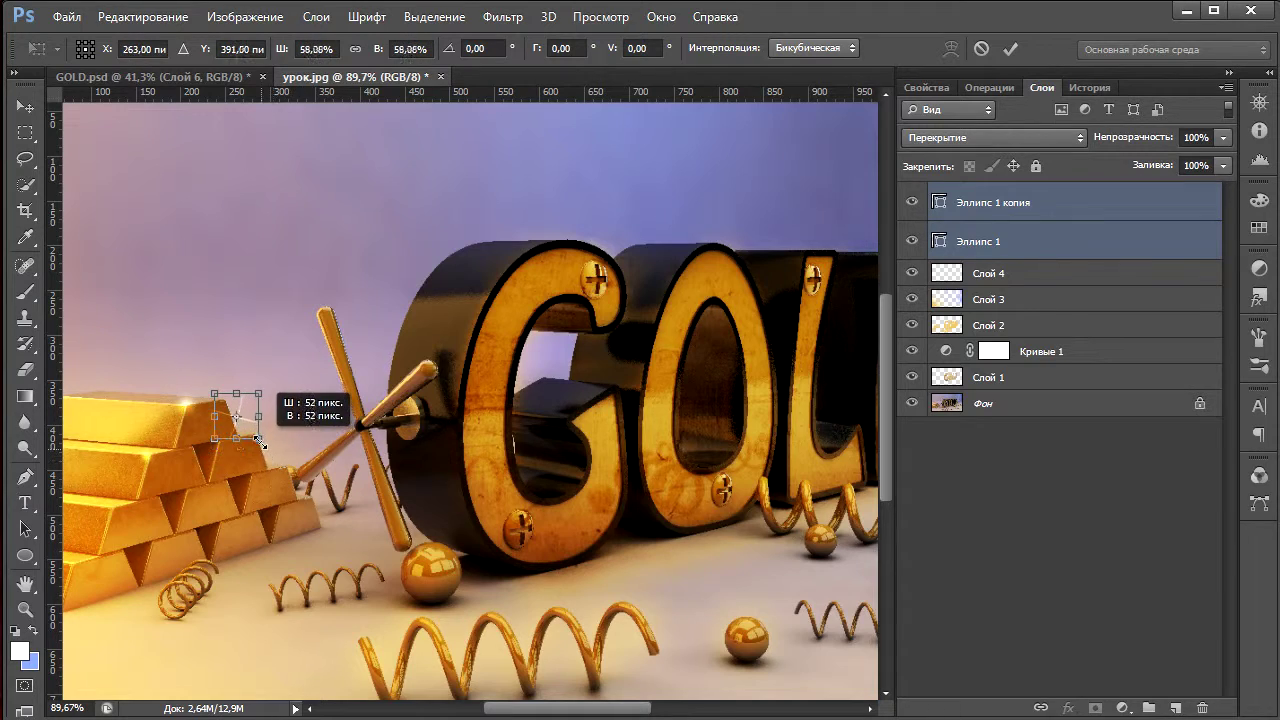
alt+scroll(230, 447, up, 2)
alt+scroll(230, 447, up, 3)
drag(262, 364, 312, 412)
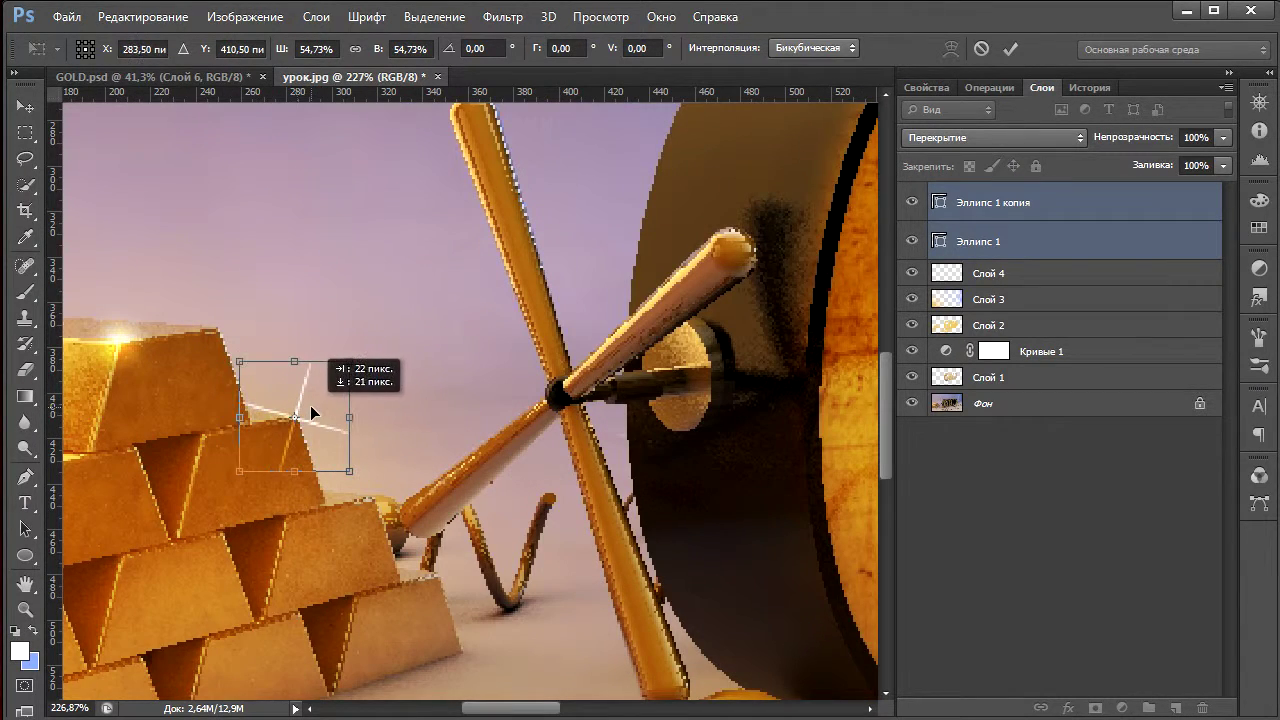
click(1011, 50)
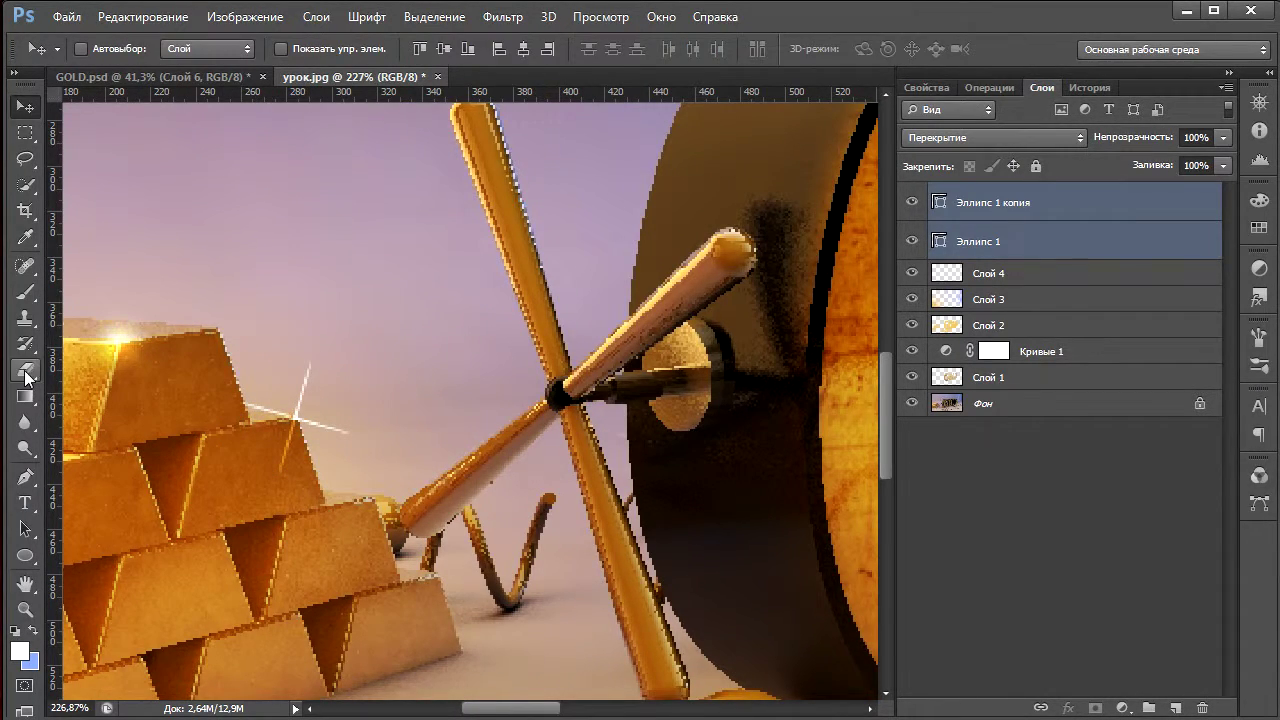
Take a smaller Brush and make Слой 4 the layer to paint on.
click(25, 291)
alt+right_drag(291, 417, 275, 408)
click(1000, 273)
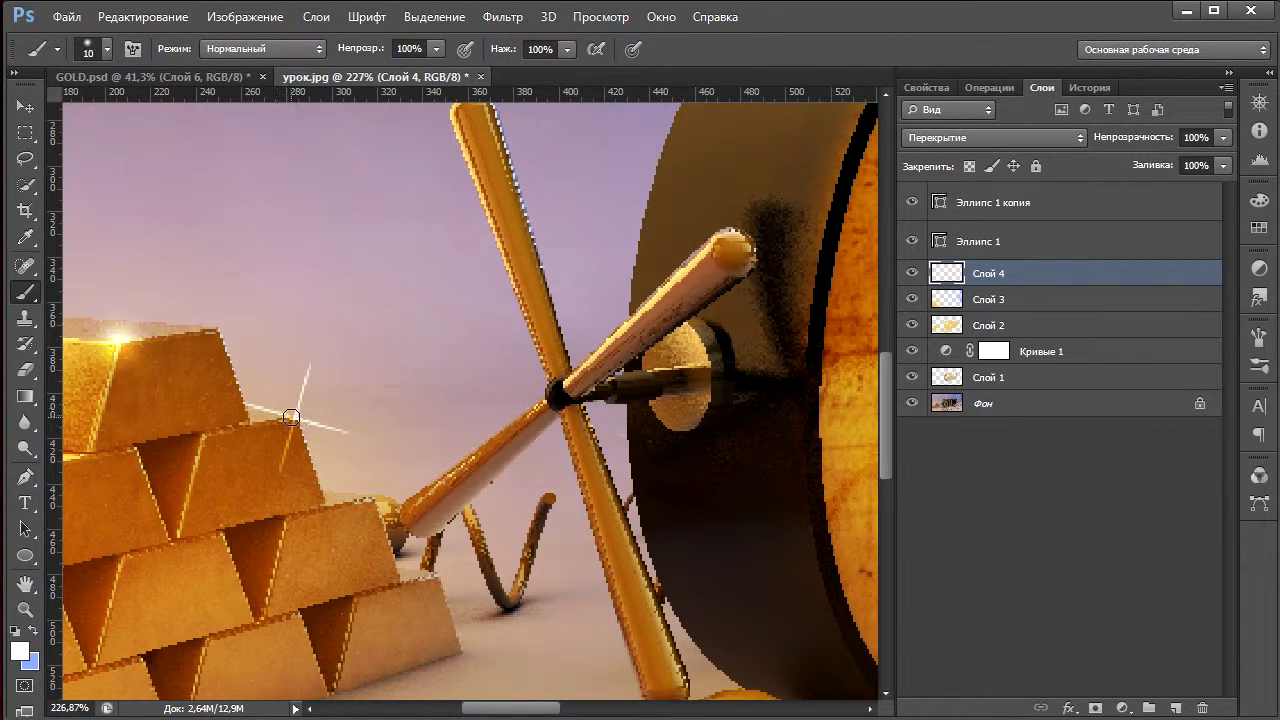
key(alt)
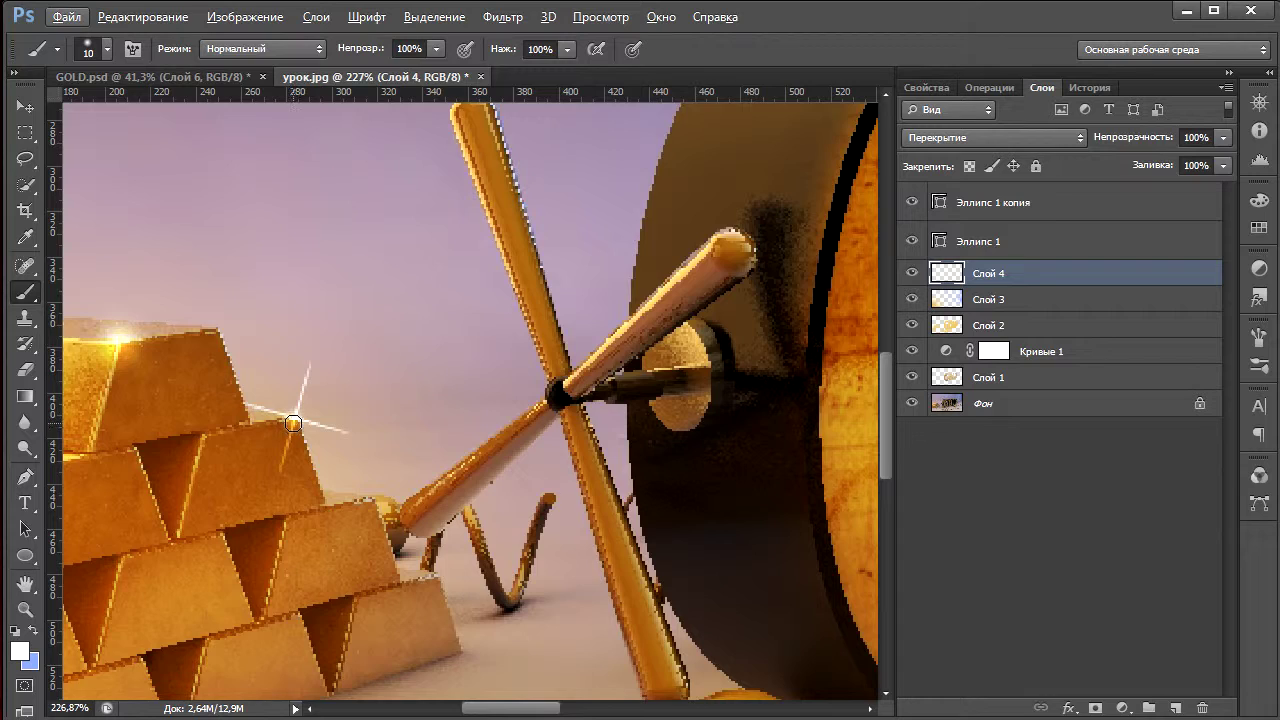
alt+scroll(343, 443, down, 3)
alt+scroll(350, 455, down, 1)
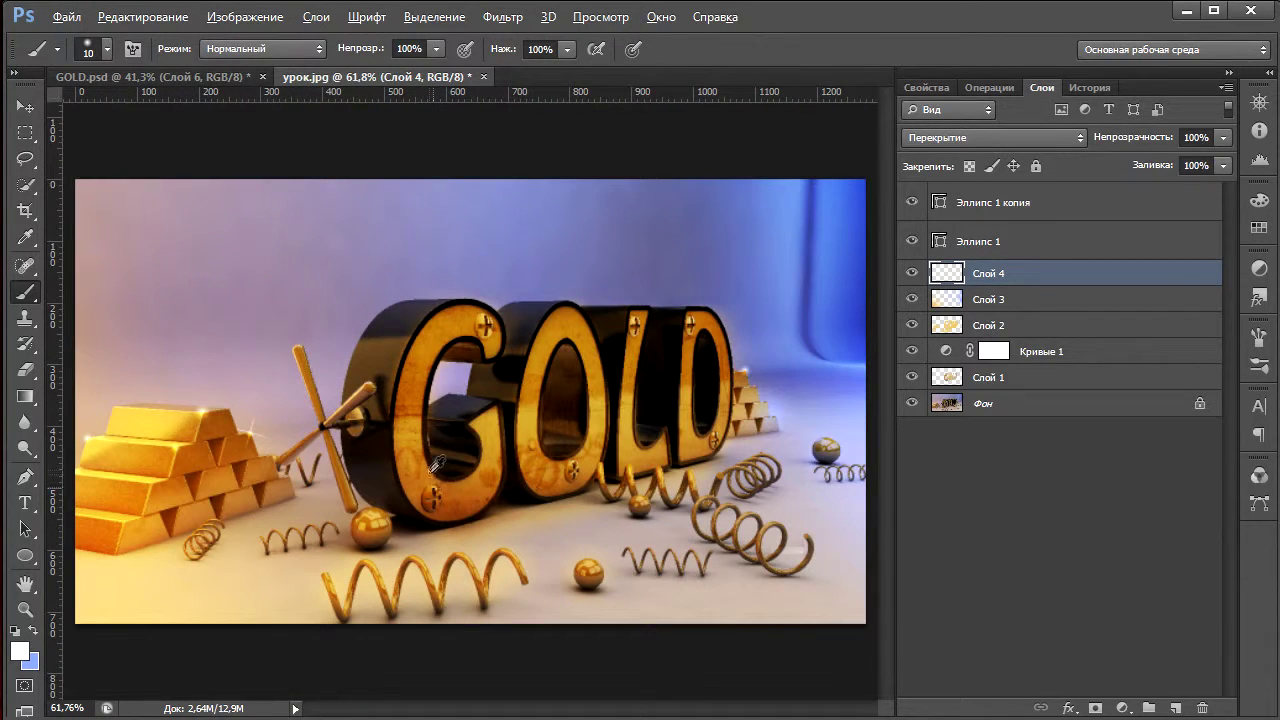
key(alt)
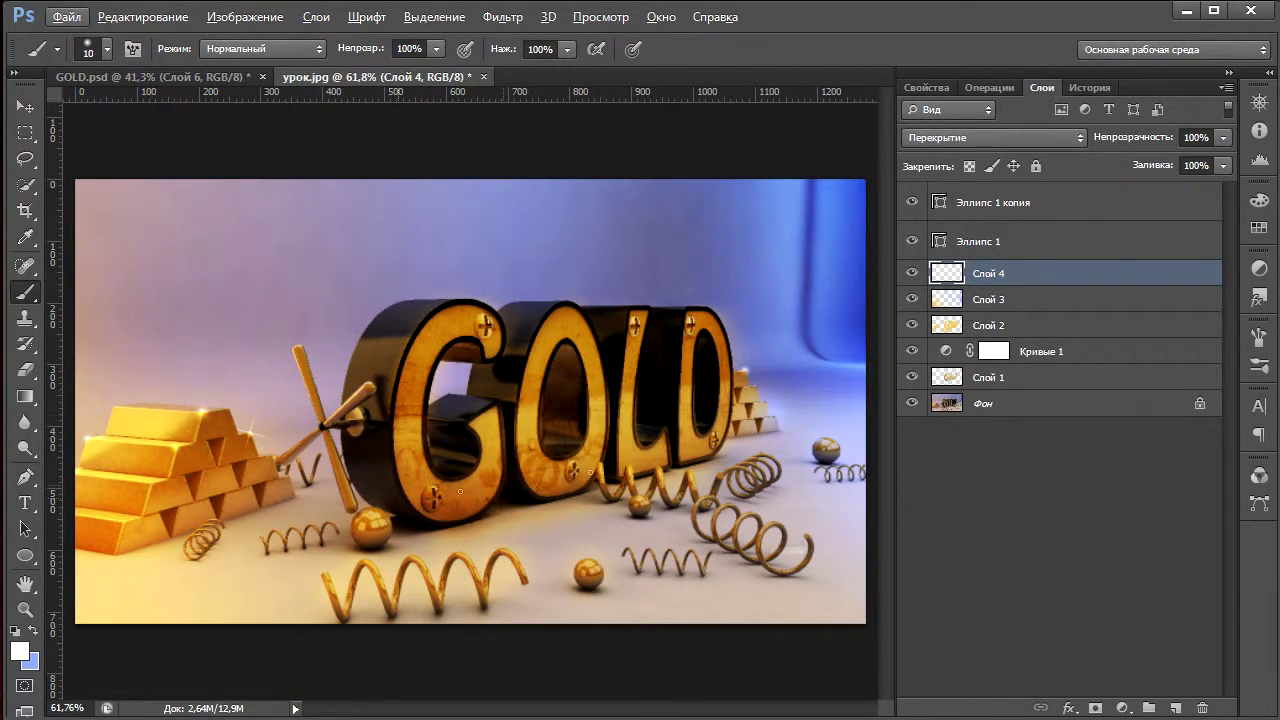
Open light (8).png from the OF for PS > OpticalFlaresPS > Light folder.
click(82, 20)
click(70, 52)
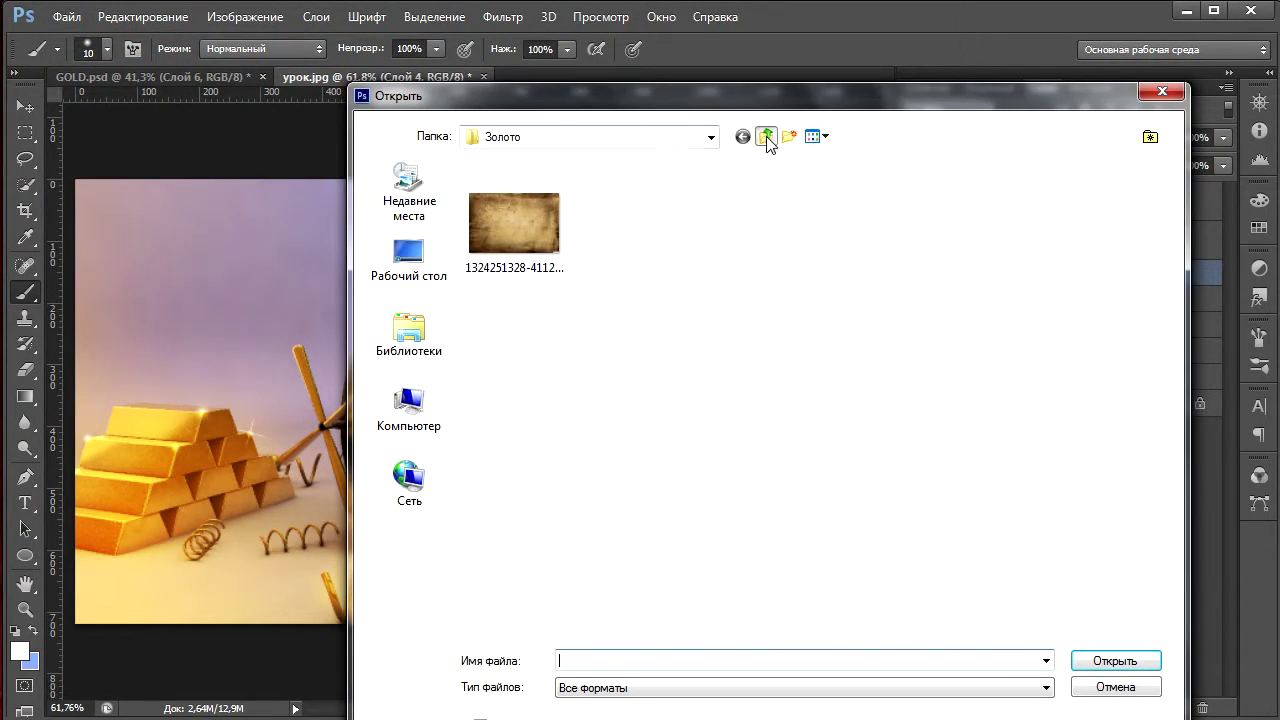
click(767, 136)
click(767, 136)
double_click(530, 188)
double_click(530, 188)
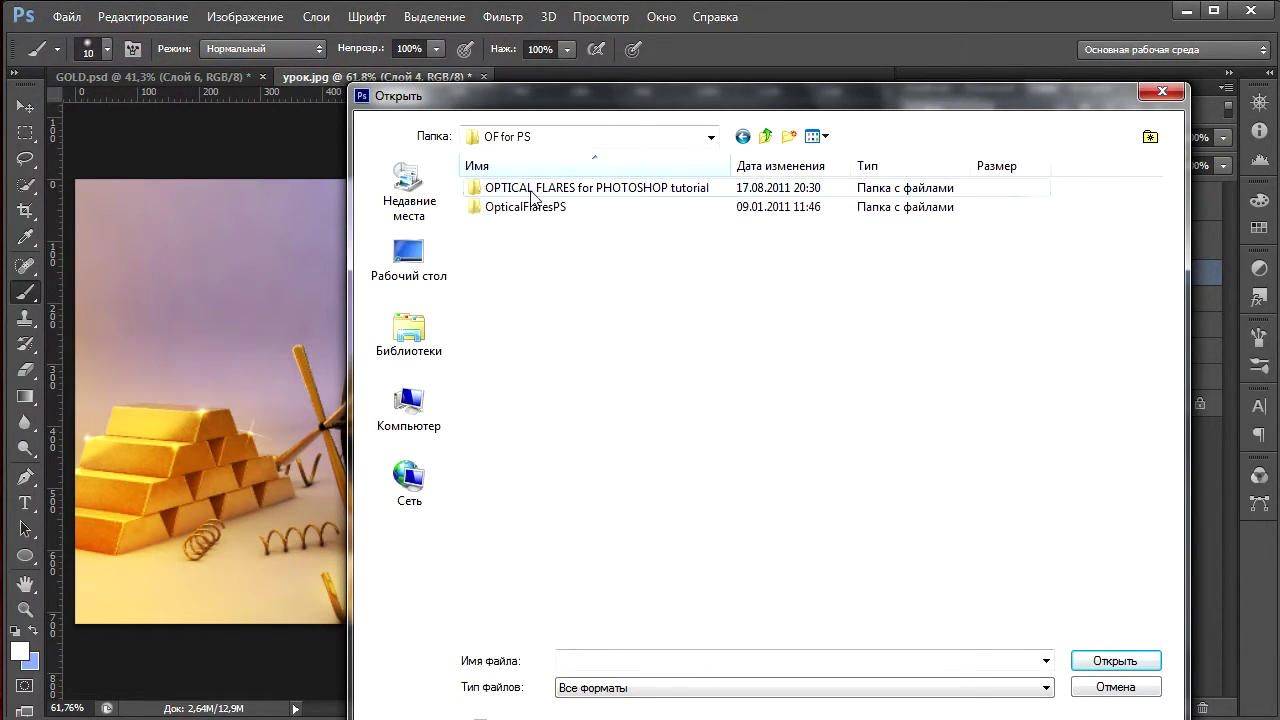
double_click(525, 207)
double_click(518, 188)
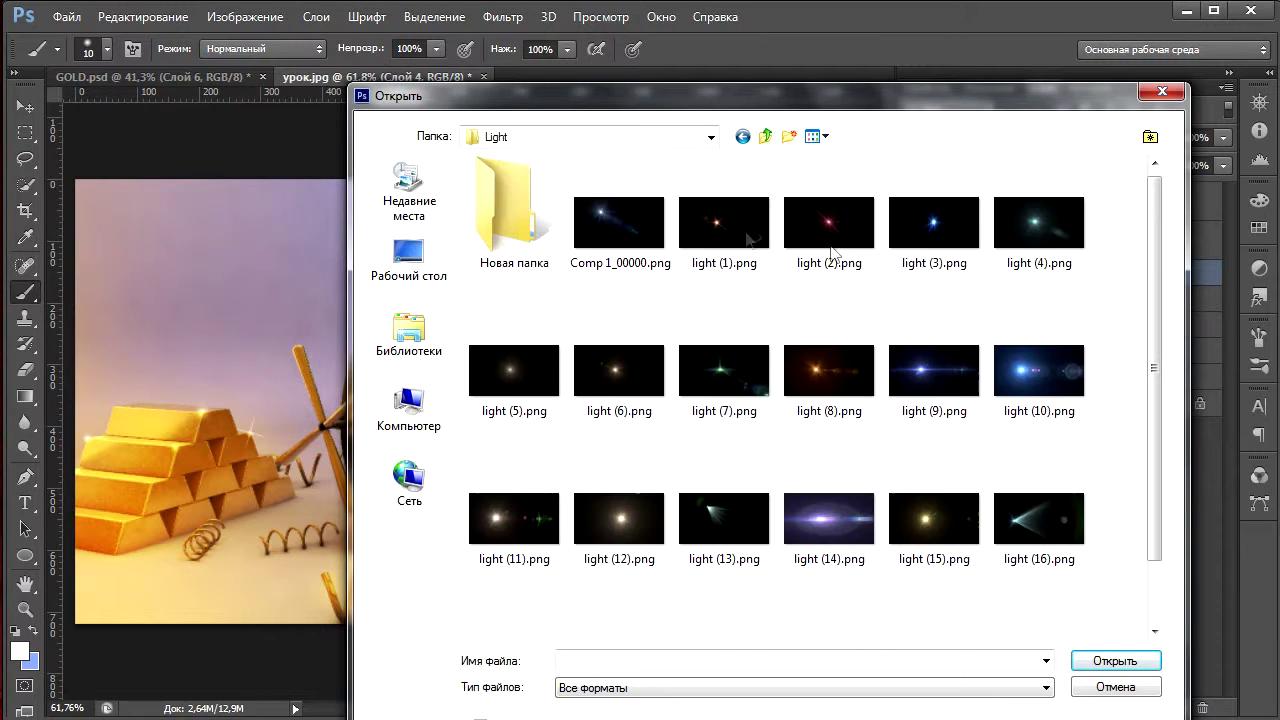
mouse_move(1141, 548)
mouse_down()
mouse_move(1147, 610)
mouse_move(1120, 366)
mouse_up()
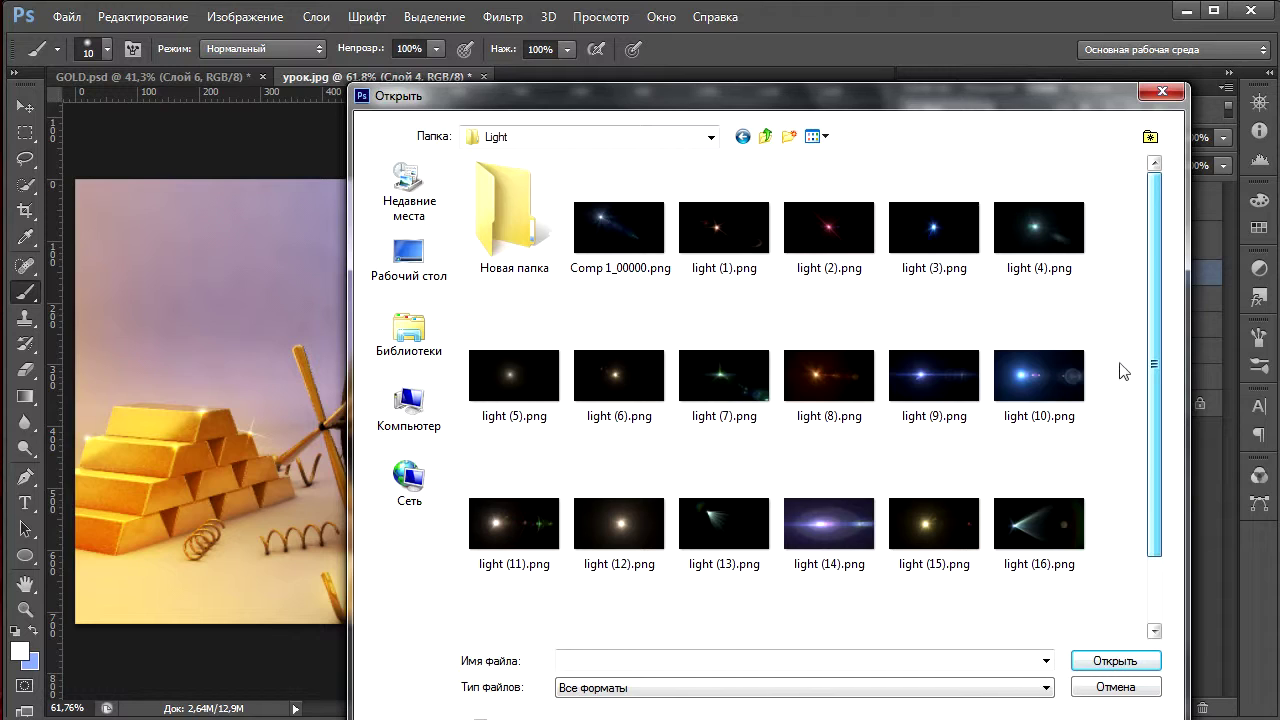
click(833, 378)
click(1108, 667)
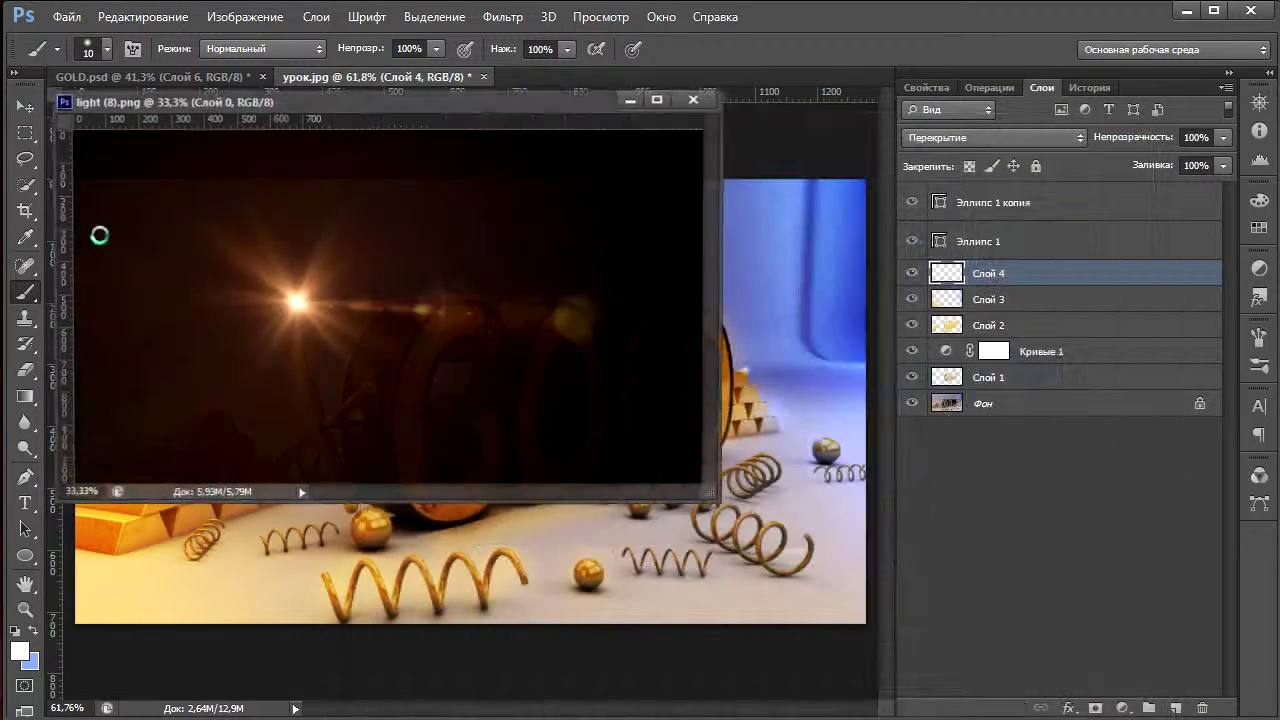
Drag the orange flare into the GOLD render as a new layer and blend it in Color Dodge.
click(25, 106)
mouse_move(343, 323)
mouse_down()
mouse_move(713, 444)
mouse_move(695, 100)
mouse_up()
click(697, 97)
click(993, 137)
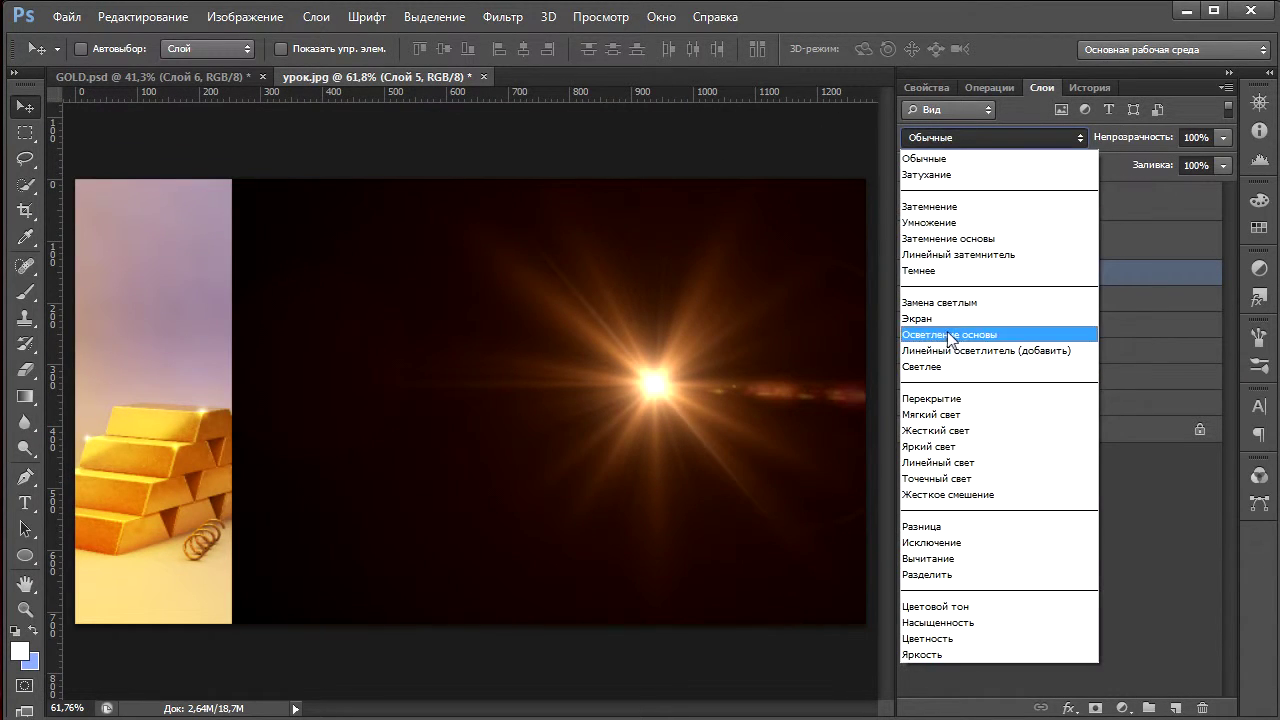
click(940, 316)
click(960, 137)
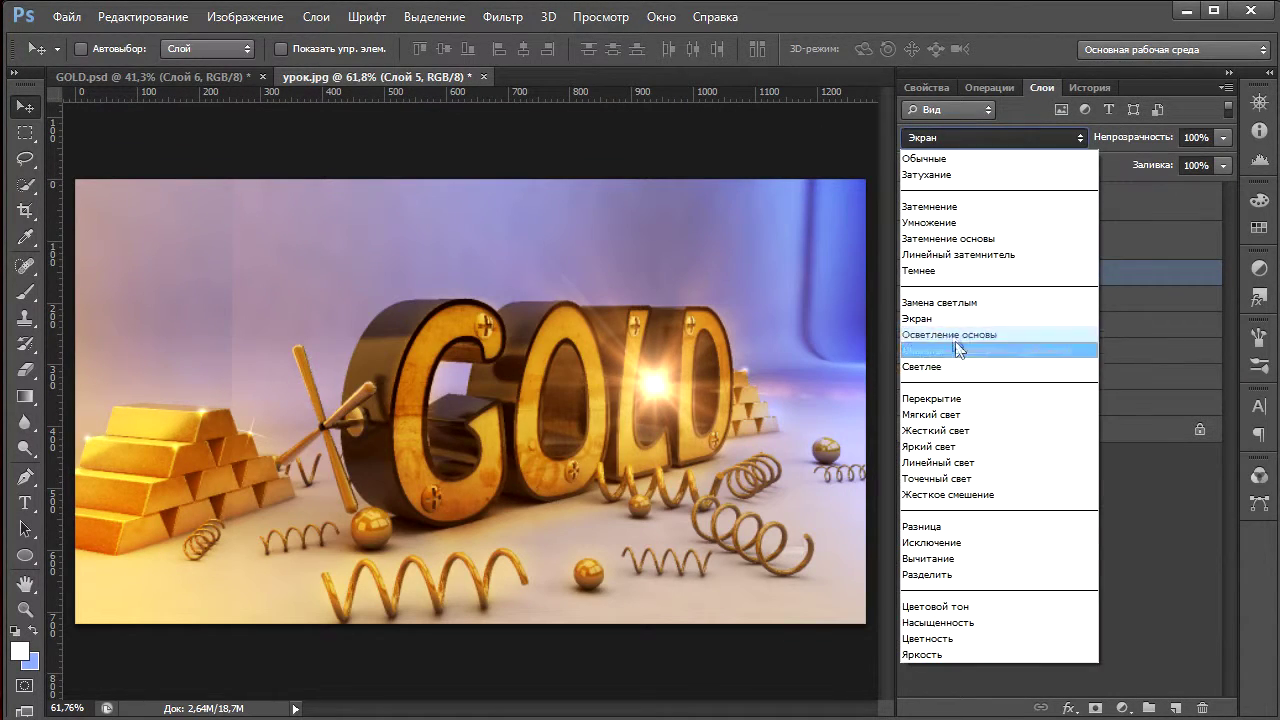
click(954, 335)
Move the flare under the G and squash it into a thin, wide streak by the ball.
drag(697, 383, 425, 502)
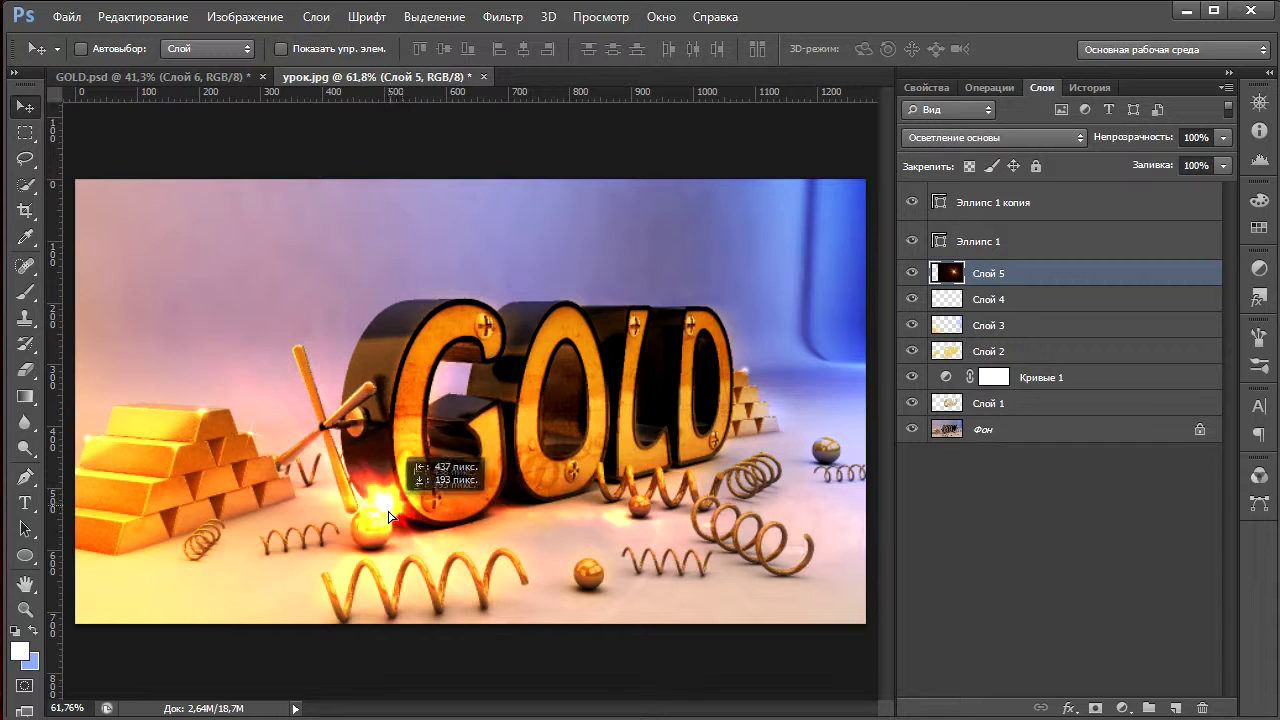
key(ctrl+t)
key(ctrl+minus)
key(ctrl+minus)
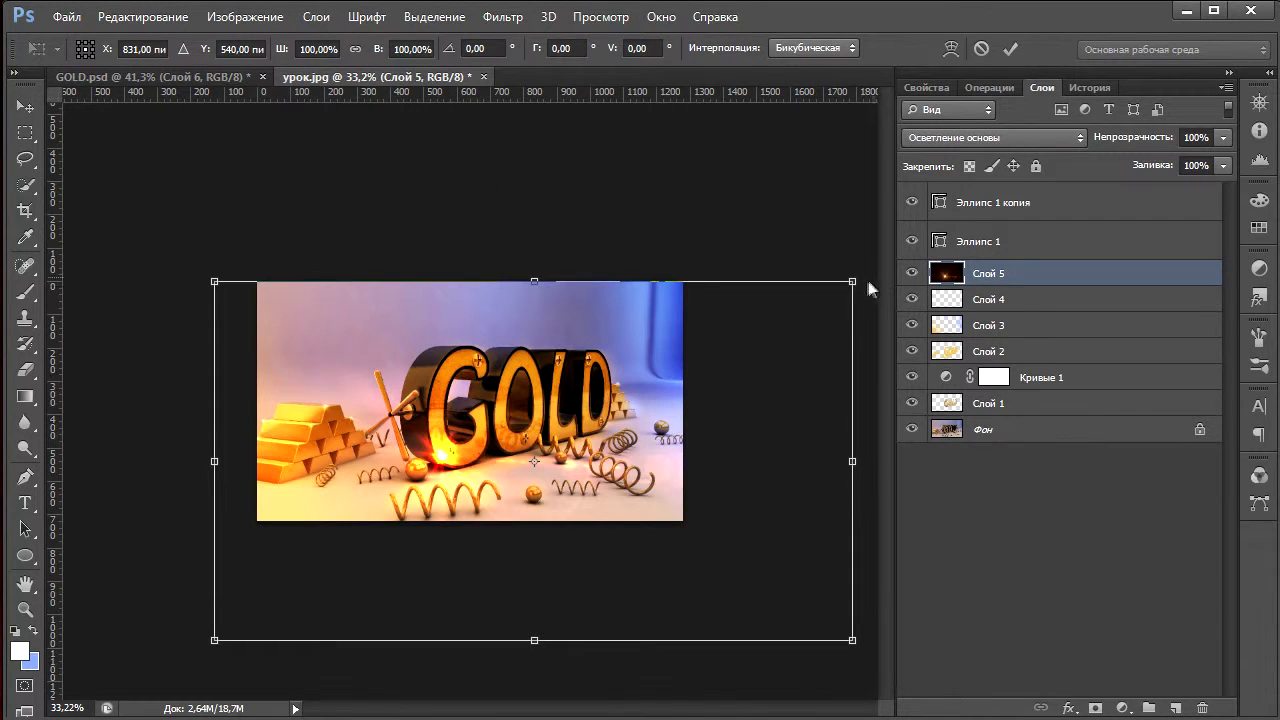
mouse_move(852, 282)
mouse_down()
mouse_move(363, 557)
mouse_move(458, 447)
mouse_up()
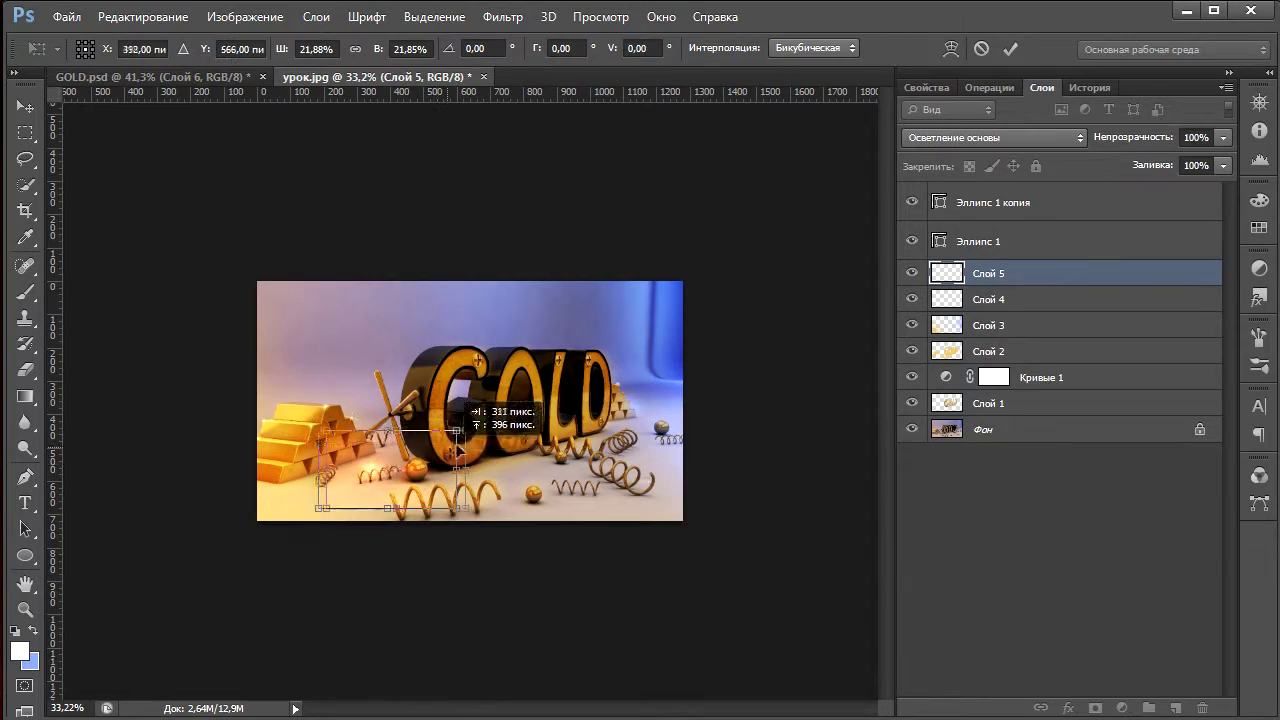
alt+scroll(458, 447, up, 2)
alt+scroll(458, 447, up, 2)
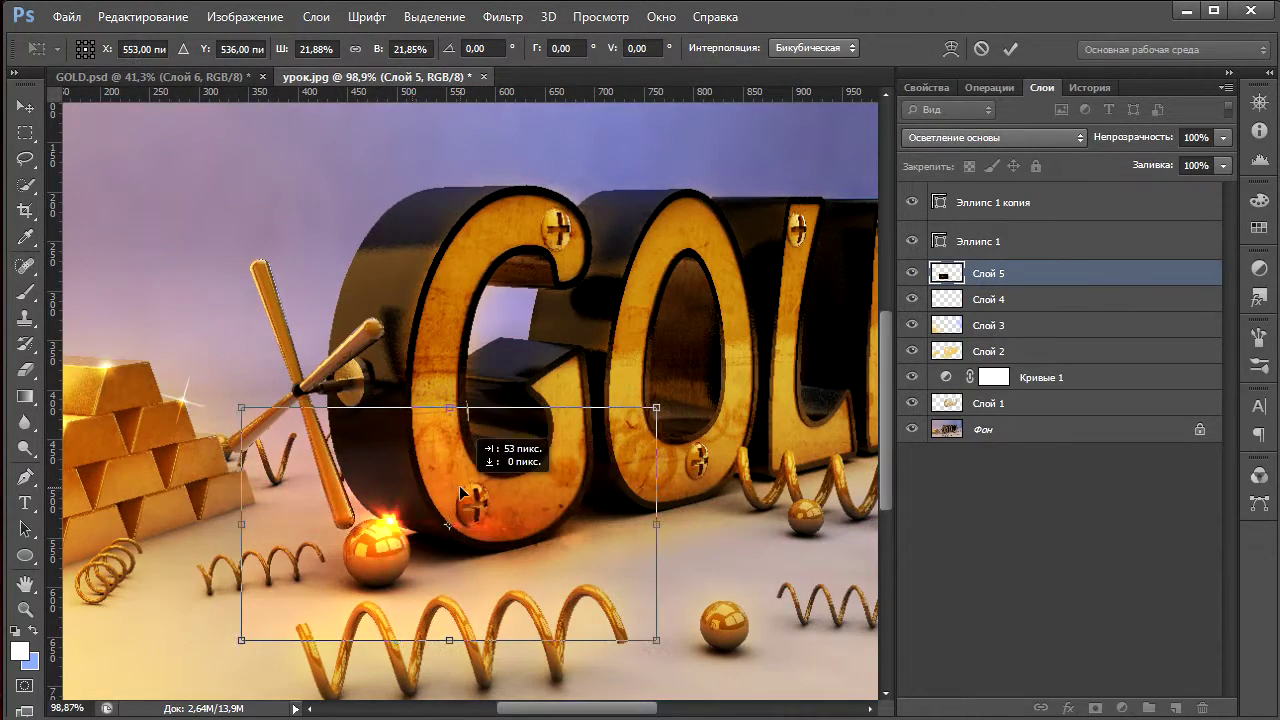
alt+scroll(461, 493, down, 2)
drag(528, 430, 503, 443)
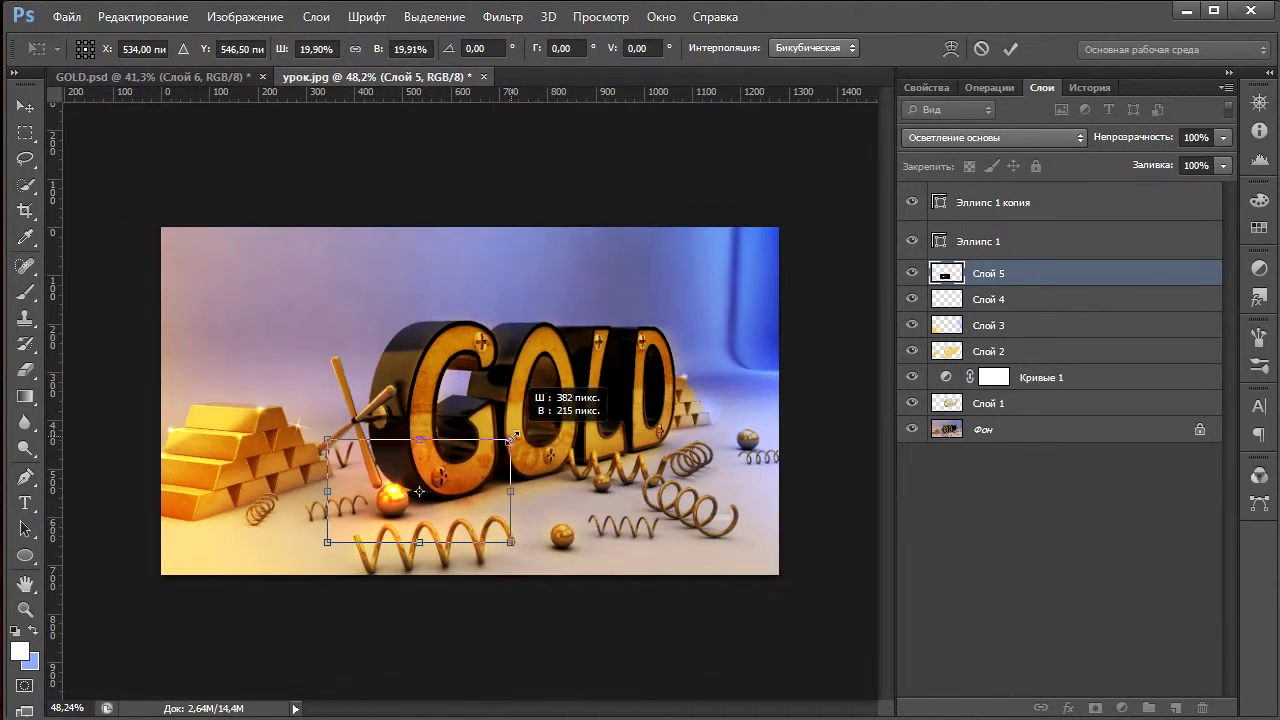
drag(506, 496, 771, 491)
mouse_move(548, 443)
alt+mouse_down()
mouse_move(533, 490)
mouse_move(489, 479)
alt+mouse_up()
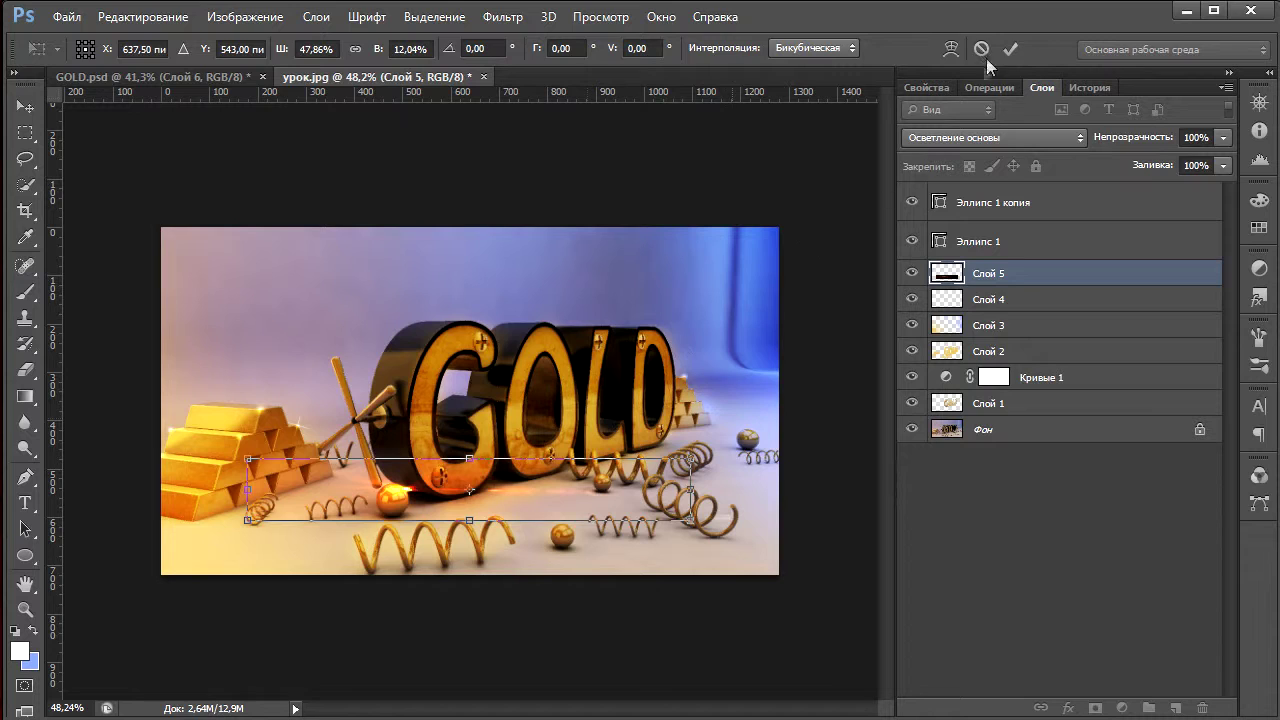
click(1010, 48)
click(962, 137)
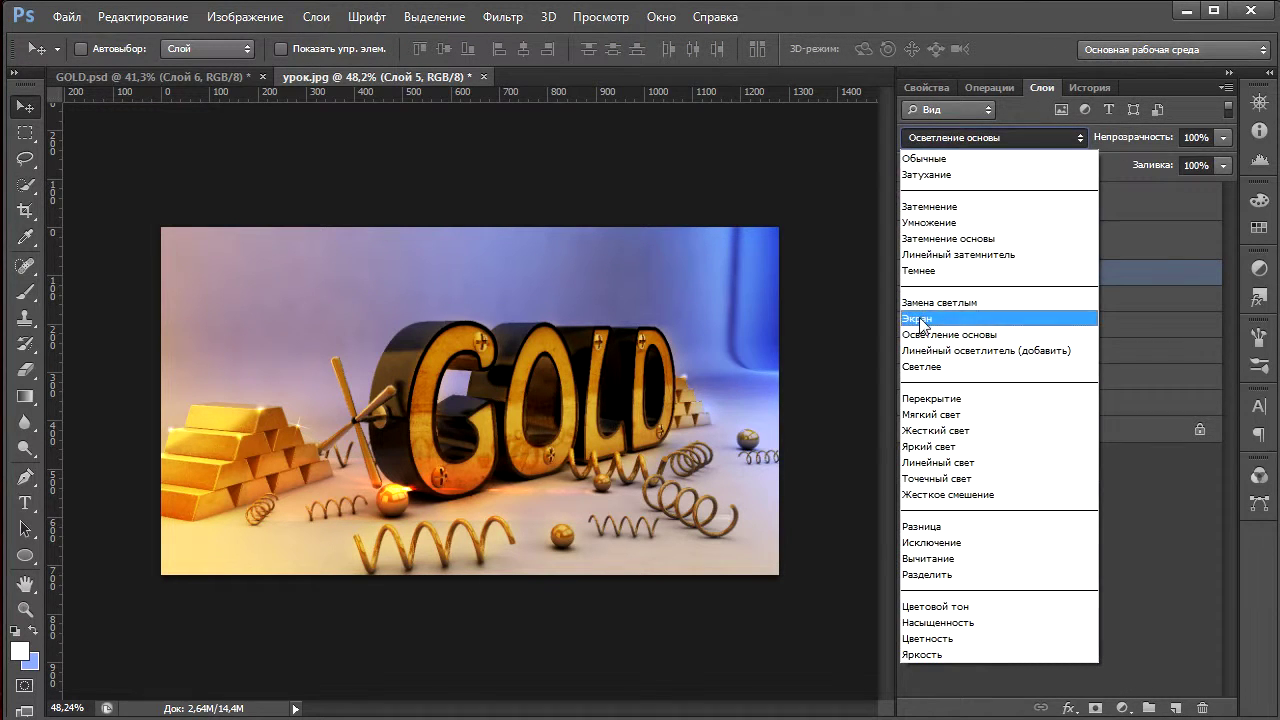
Blend the streak in Screen, nudge it right, and erase the part over the G.
click(913, 318)
mouse_move(408, 490)
mouse_down()
mouse_move(400, 483)
mouse_move(505, 484)
mouse_up()
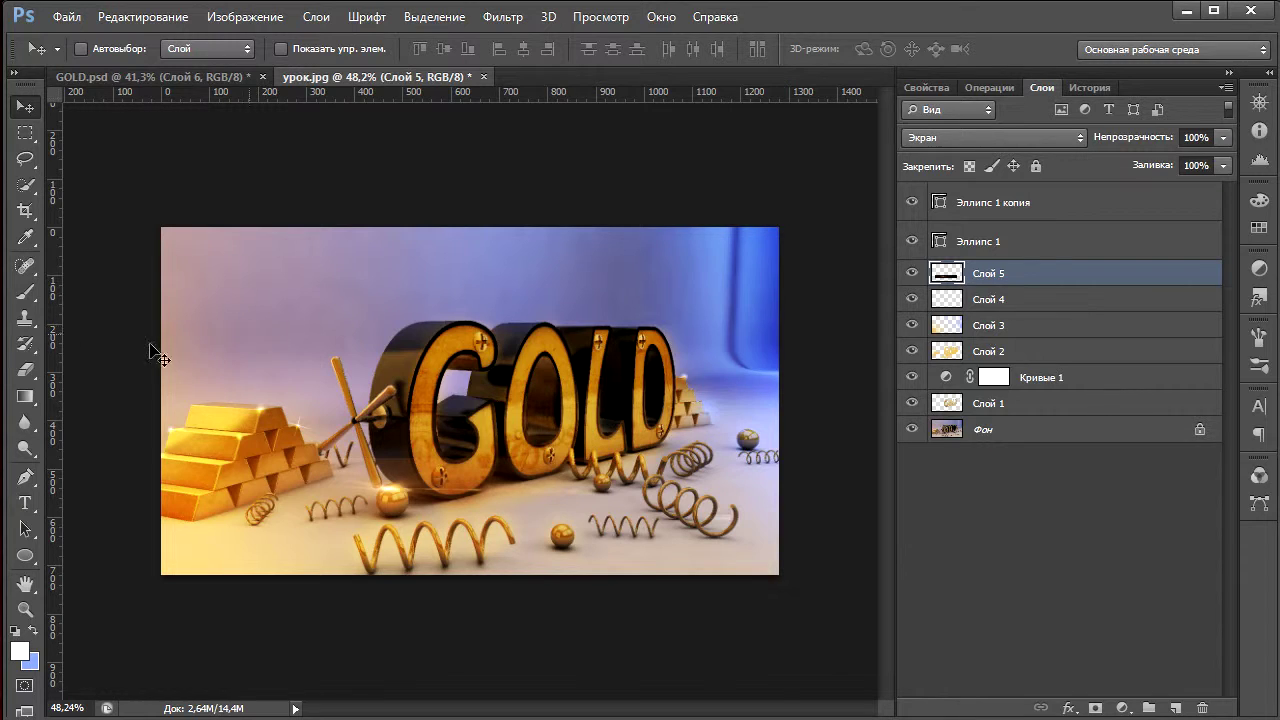
click(27, 369)
alt+right_drag(540, 435, 487, 474)
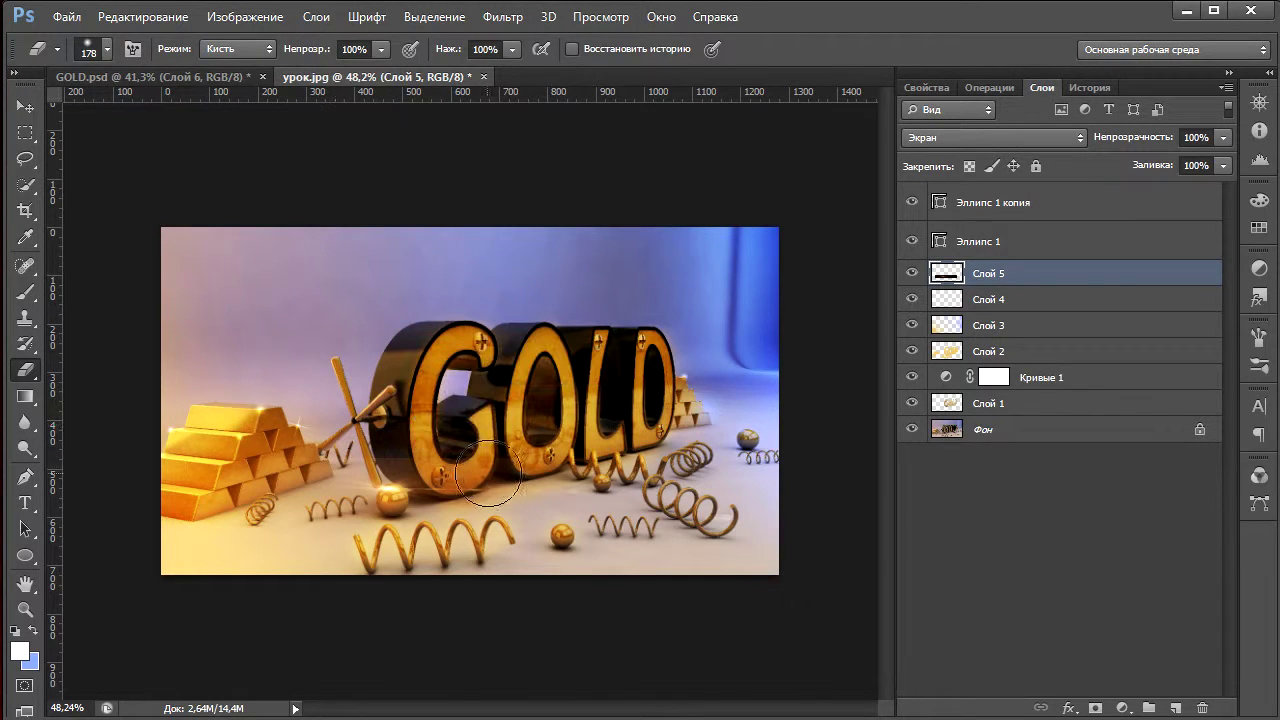
click(449, 437)
click(27, 105)
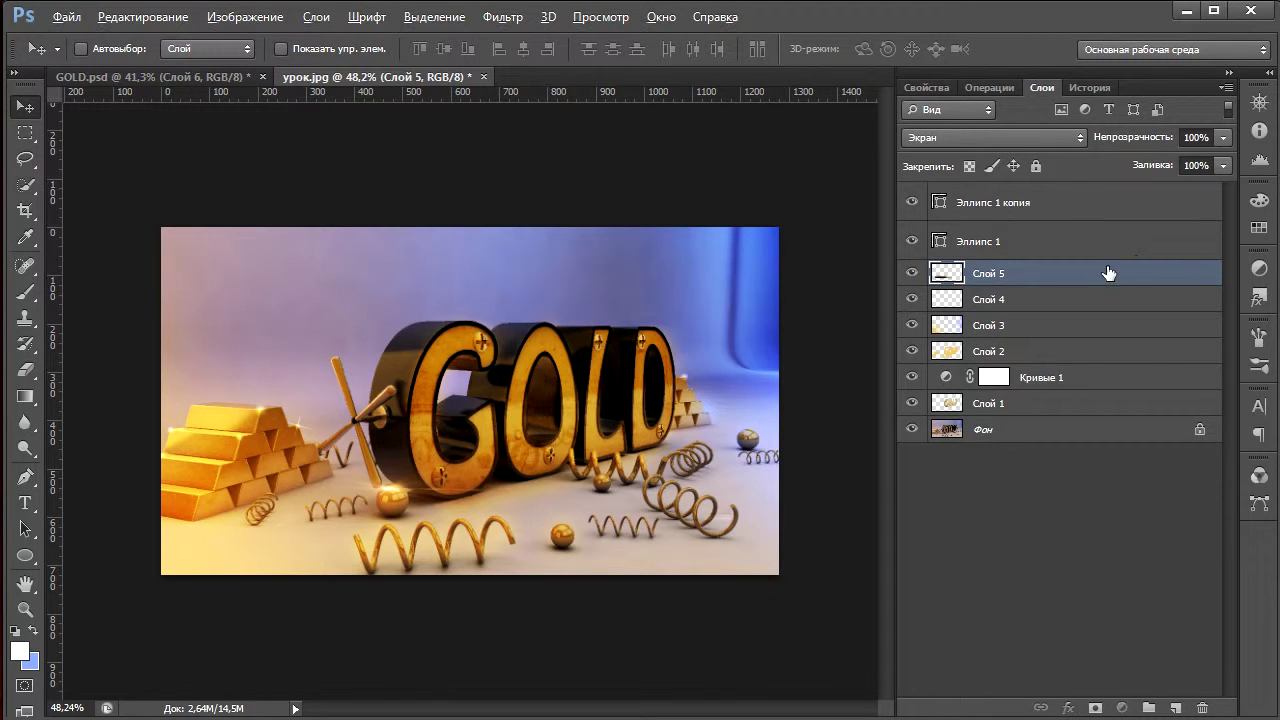
Duplicate the streak in Color Dodge and place the copy on the spring beside the right ball.
key(ctrl+j)
drag(401, 496, 745, 432)
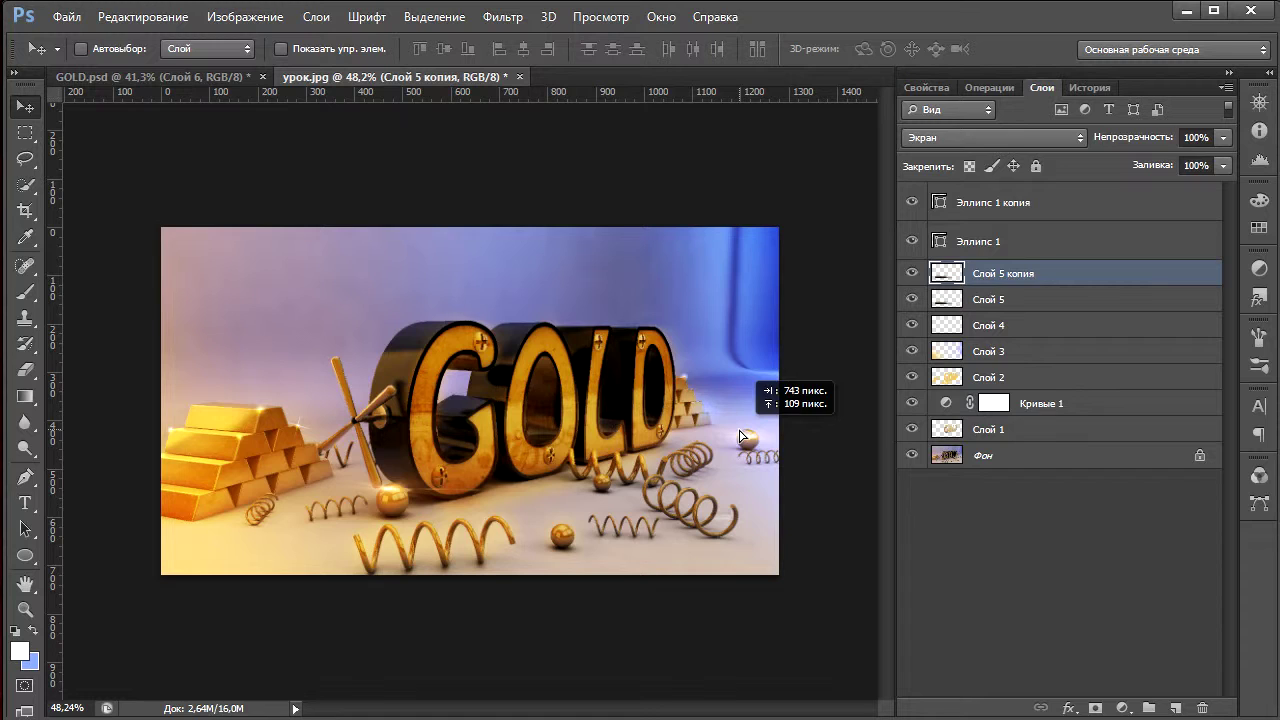
click(955, 137)
click(933, 336)
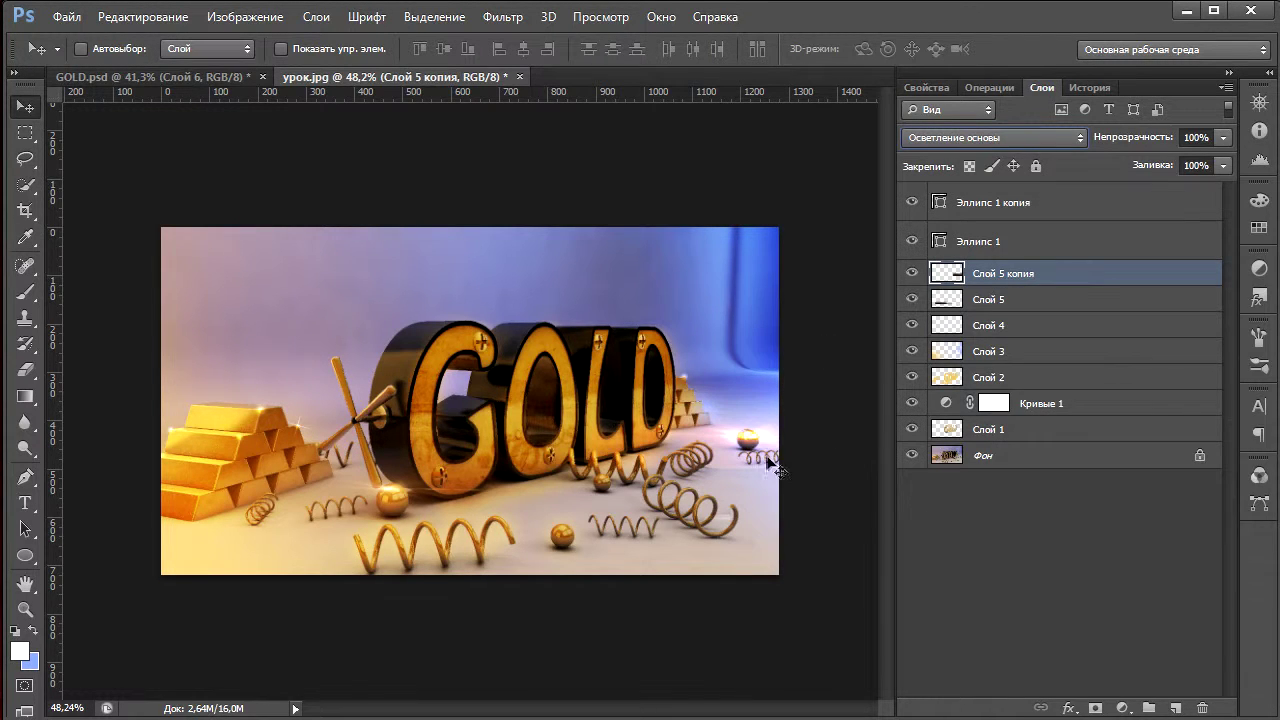
click(26, 370)
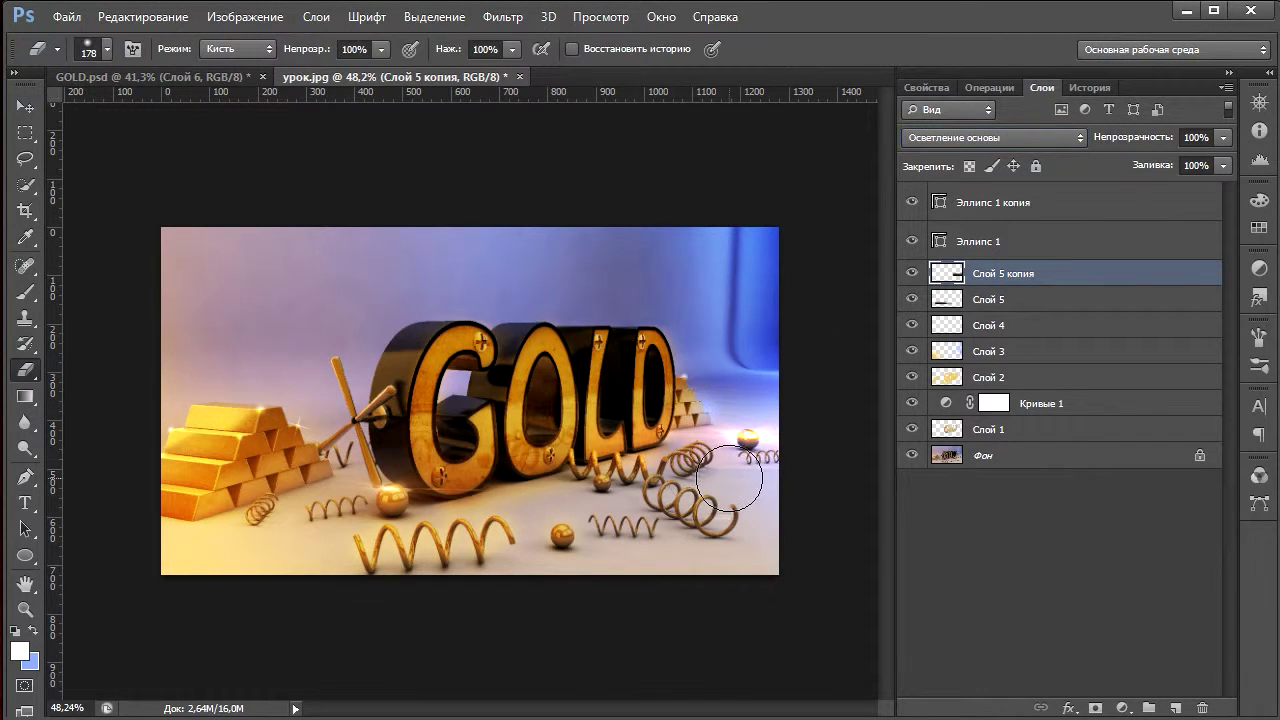
click(26, 106)
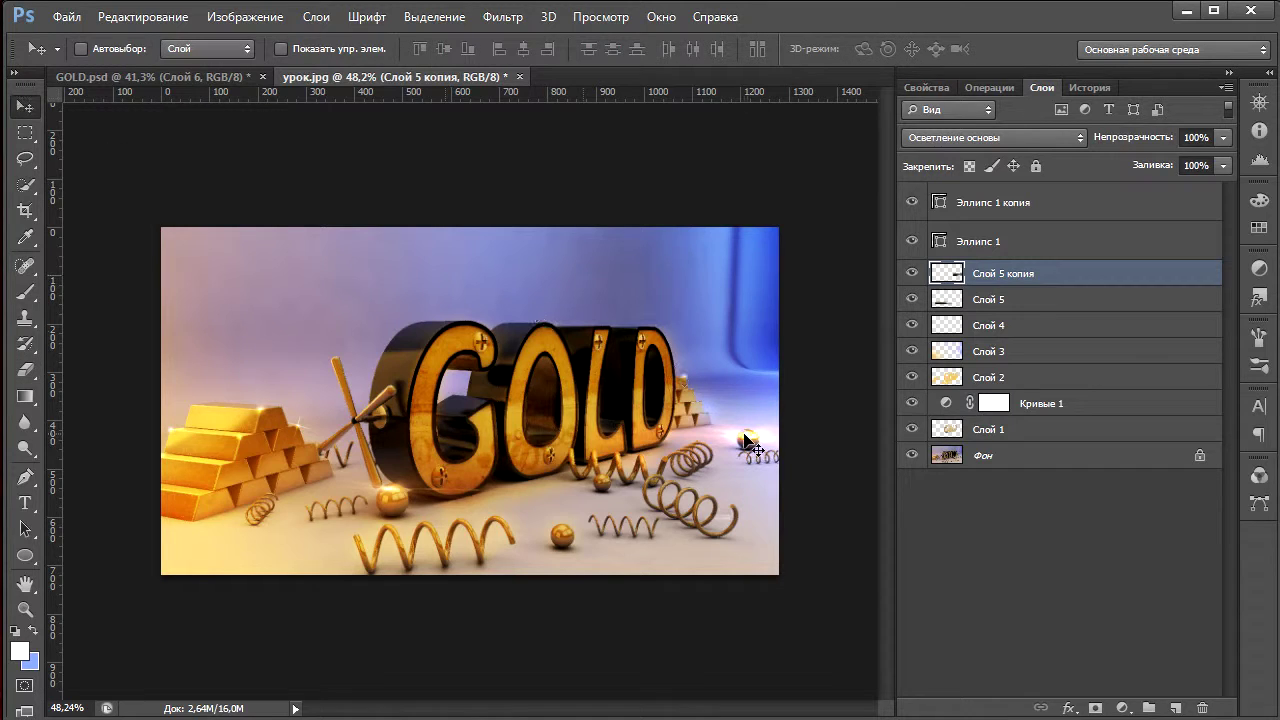
drag(745, 440, 694, 450)
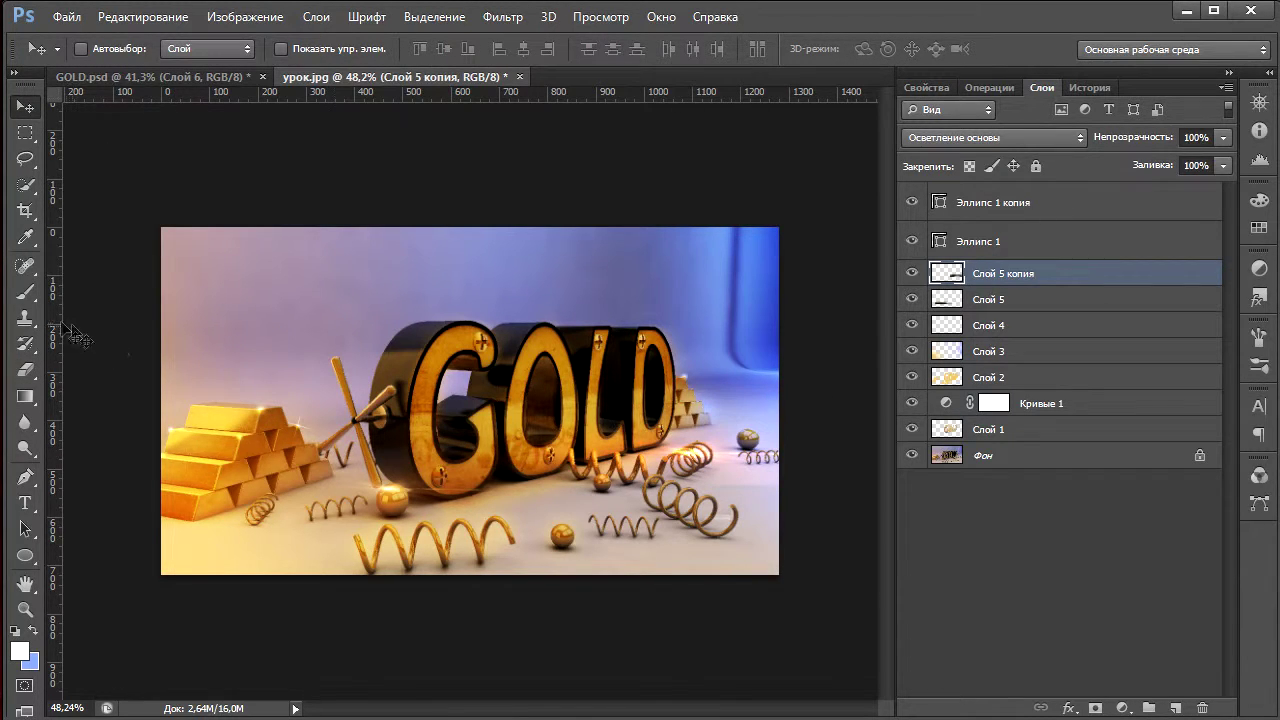
Select Слой 3 as the layer to paint on.
click(26, 370)
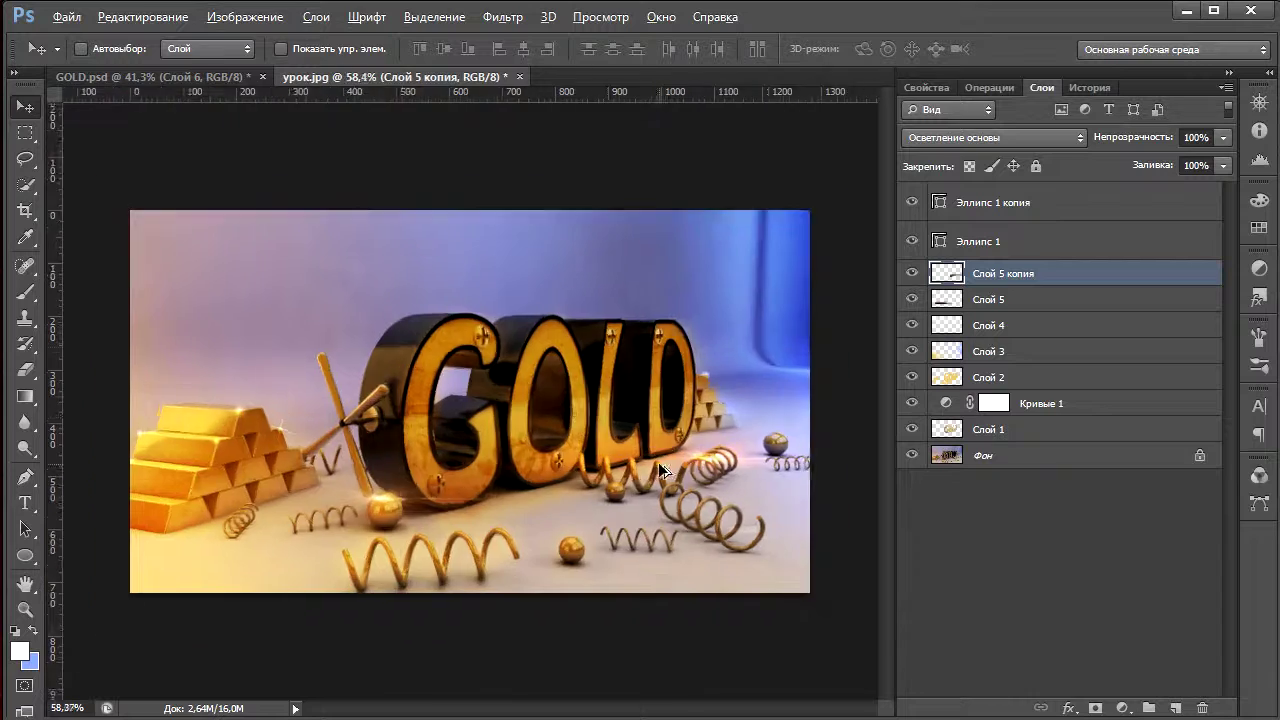
alt+scroll(658, 462, up, 2)
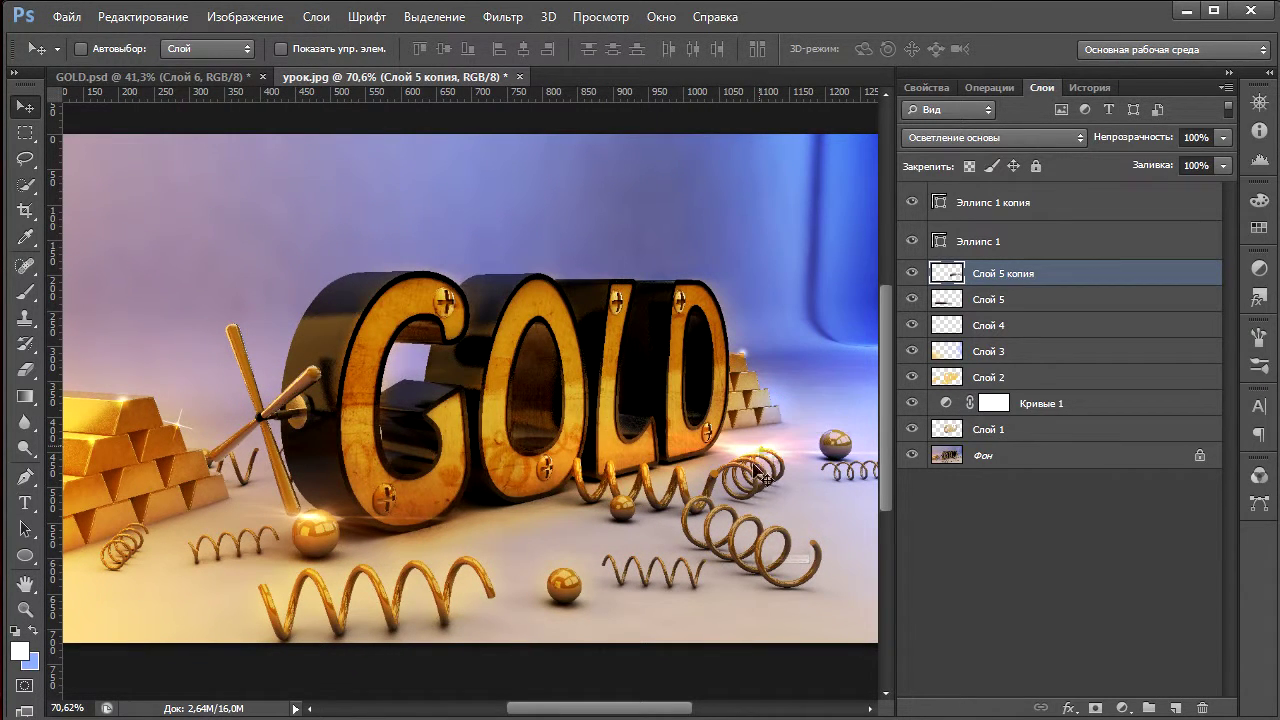
alt+scroll(757, 408, down, 3)
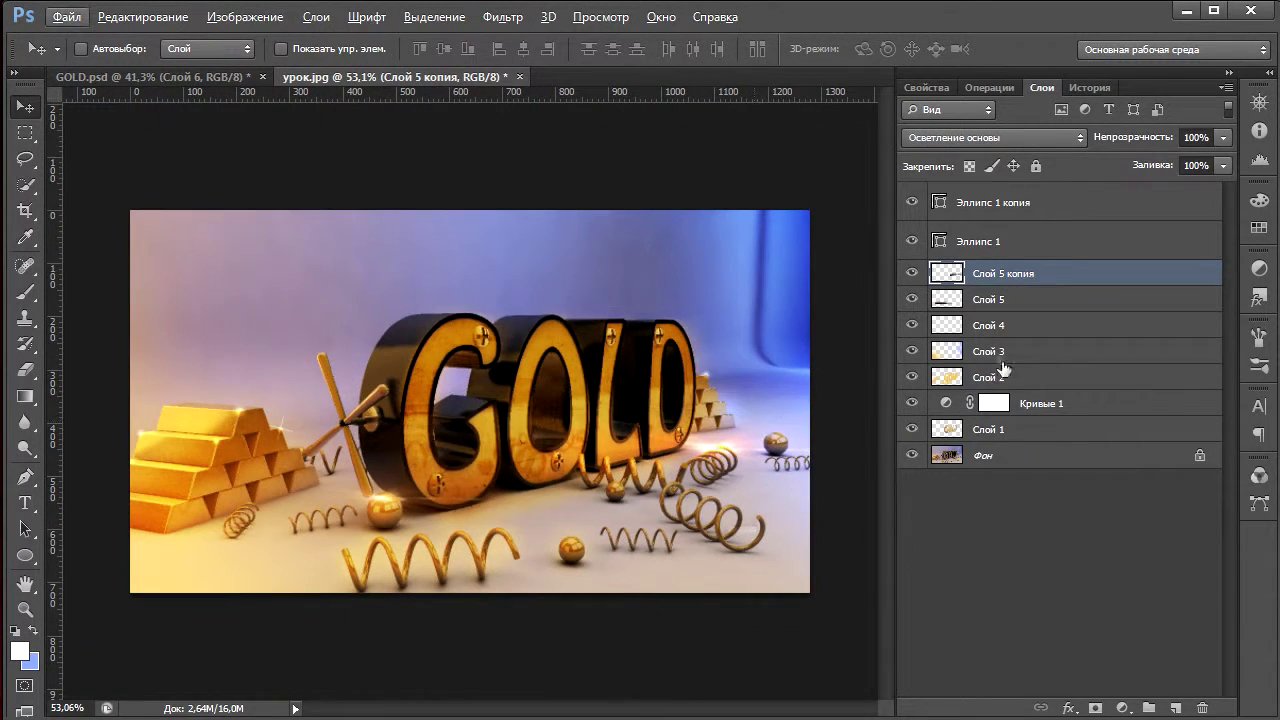
click(1002, 362)
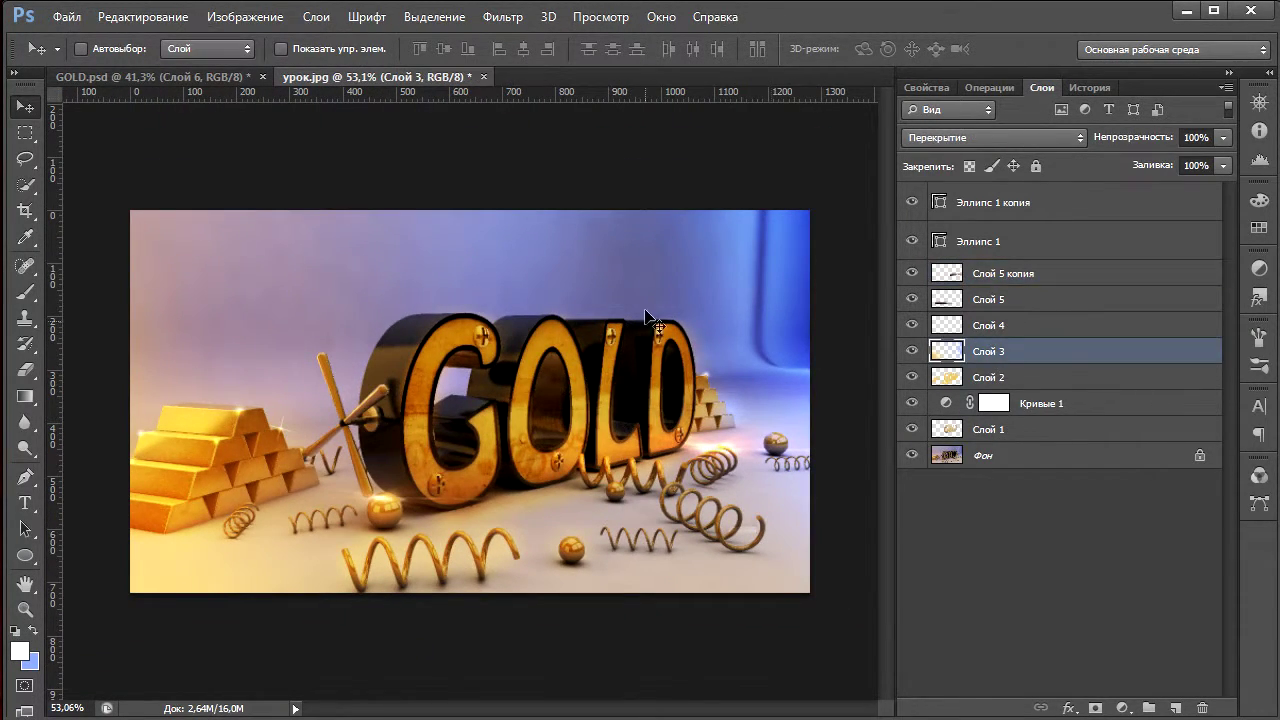
Set a blue foreground colour and a soft Brush about 609 px wide.
click(20, 655)
click(534, 303)
click(535, 288)
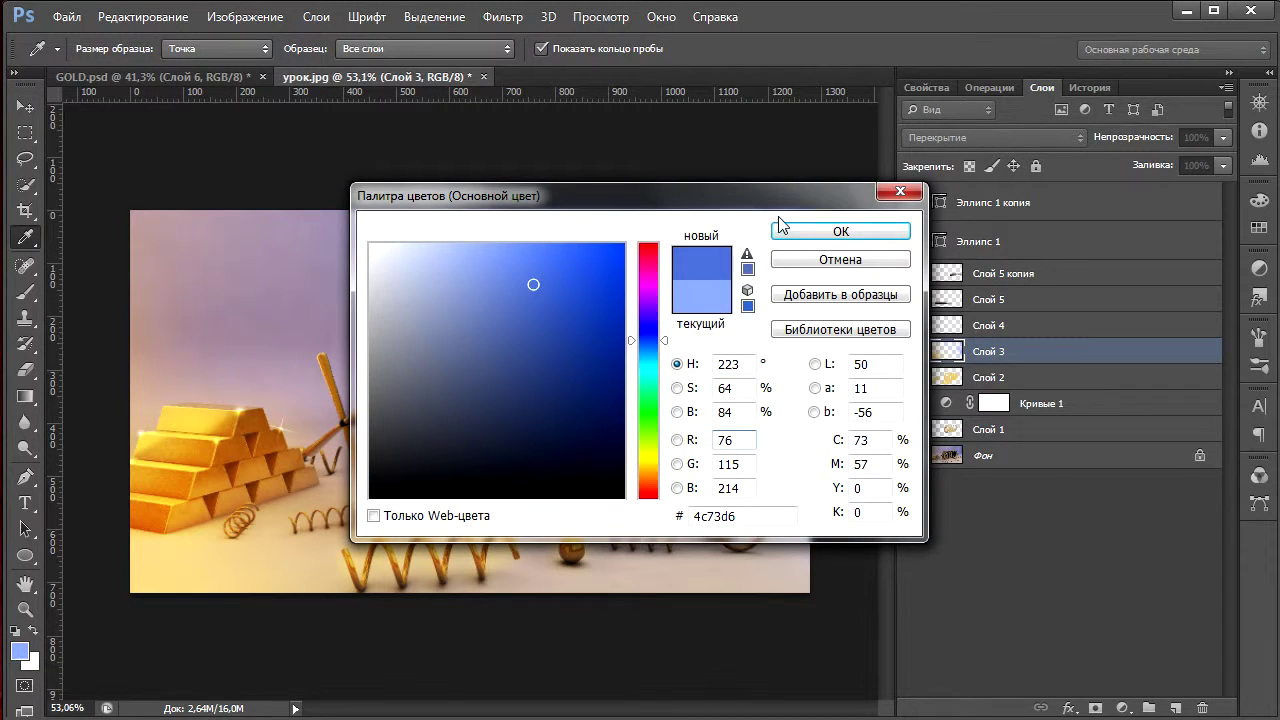
key(Return)
key(b)
alt+right_drag(653, 325, 850, 240)
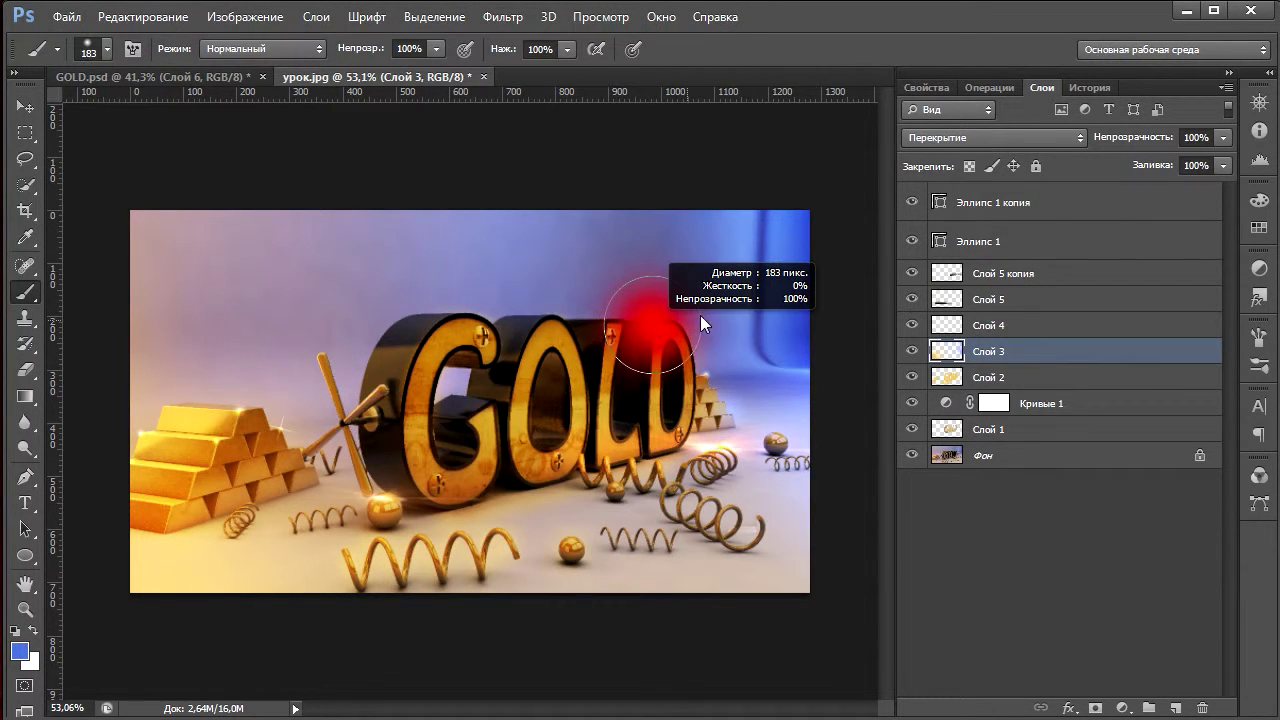
alt+right_drag(737, 306, 836, 308)
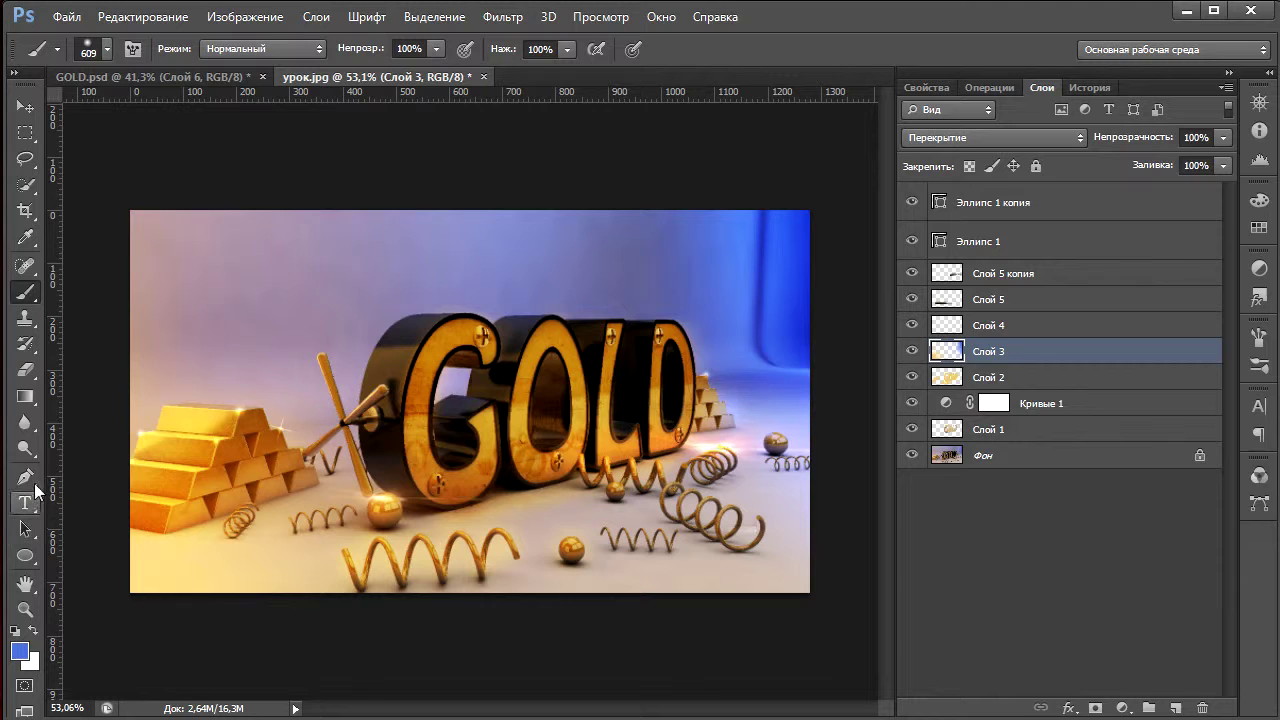
Try the Burn tool at 348 px, checking Фон and Слой 2 before returning to Слой 3.
click(30, 452)
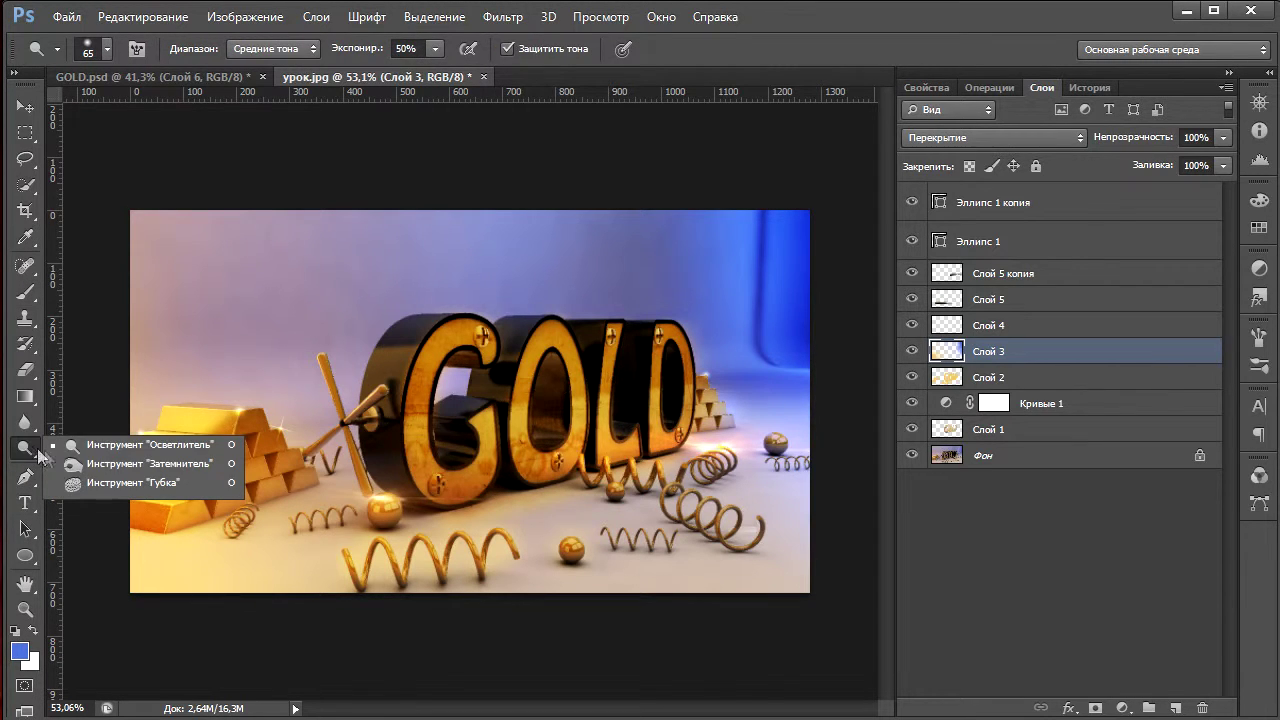
click(101, 465)
alt+right_drag(740, 226, 790, 228)
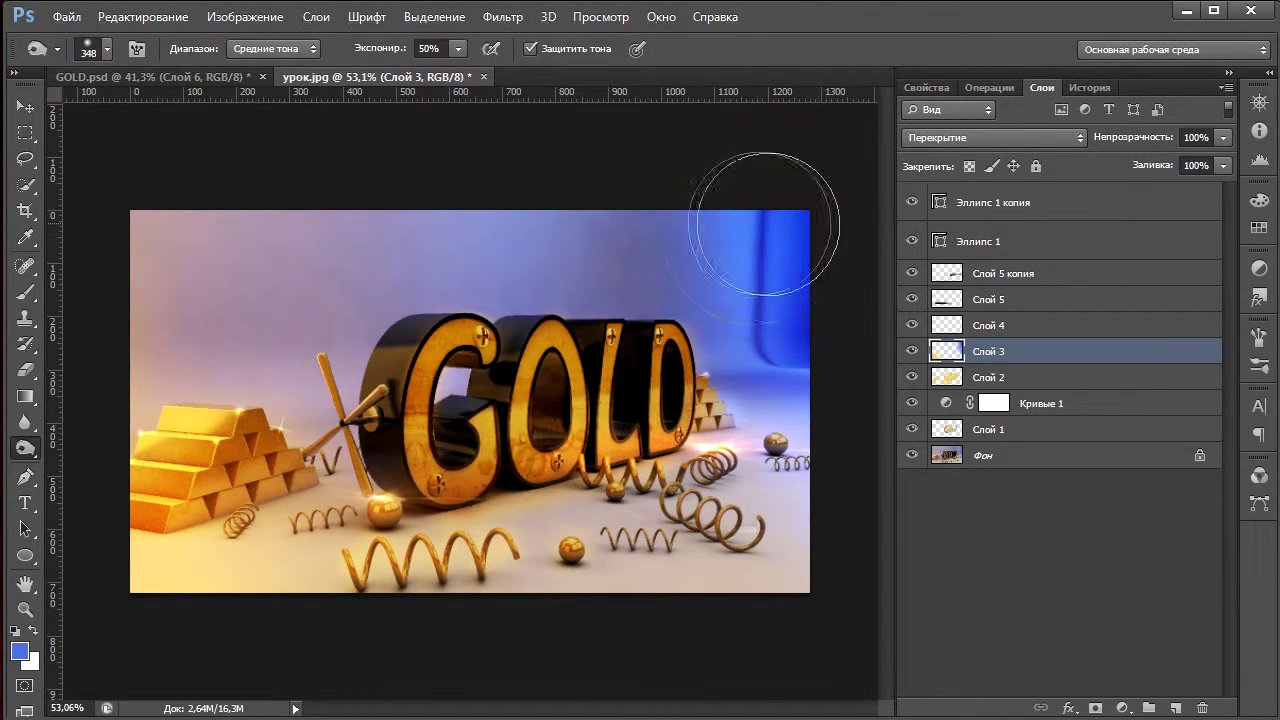
click(1000, 457)
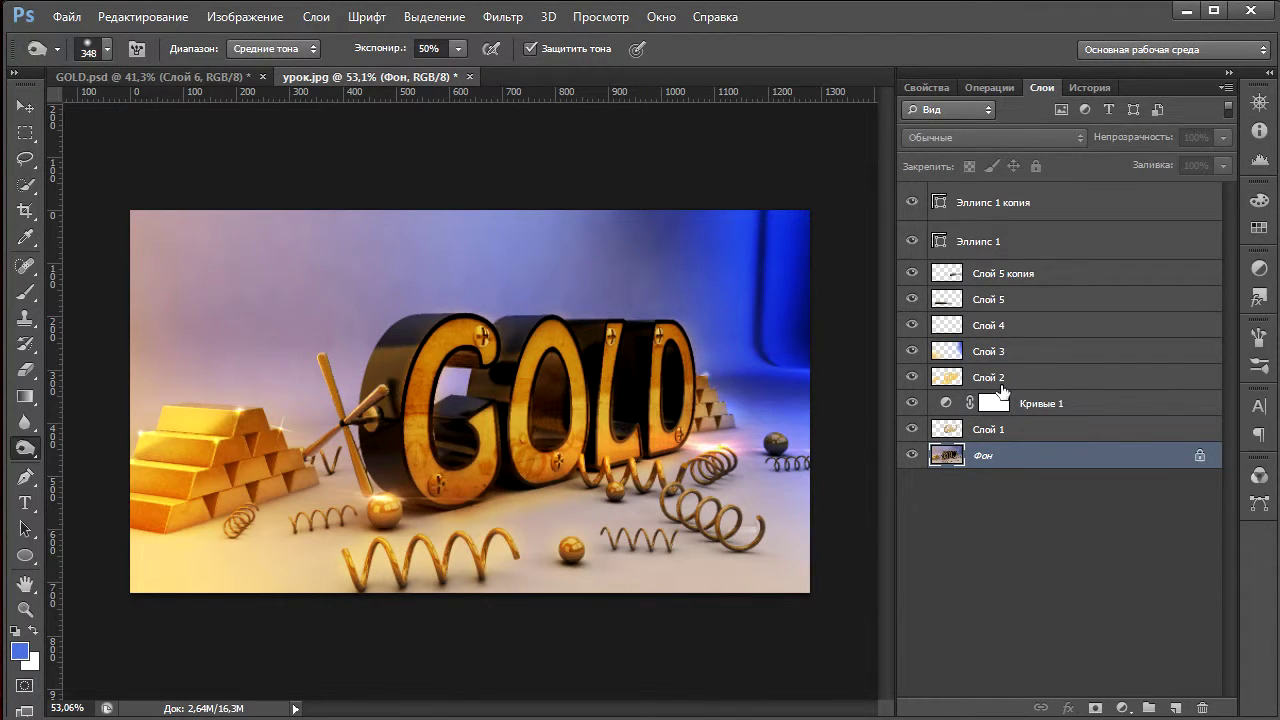
click(993, 375)
click(1009, 353)
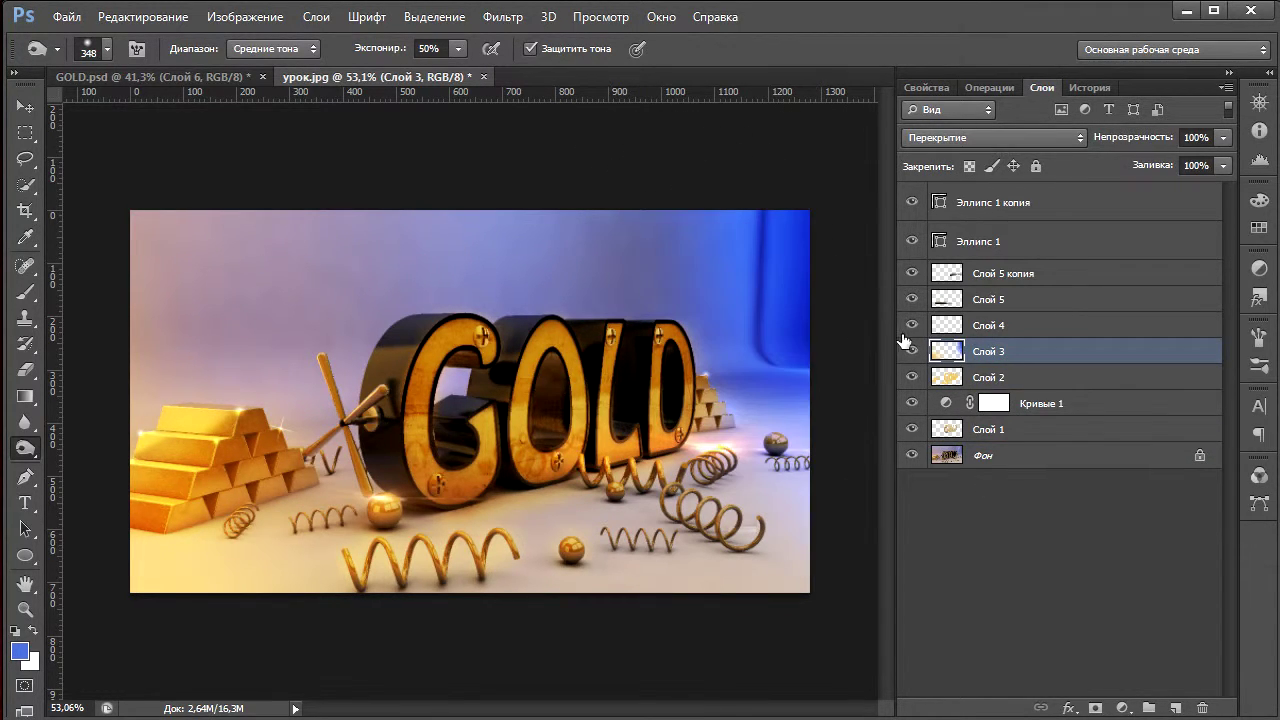
Try a ~367 px Eraser, go back to the Brush, and reselect Слой 3 for painting.
click(25, 369)
alt+right_drag(603, 277, 688, 283)
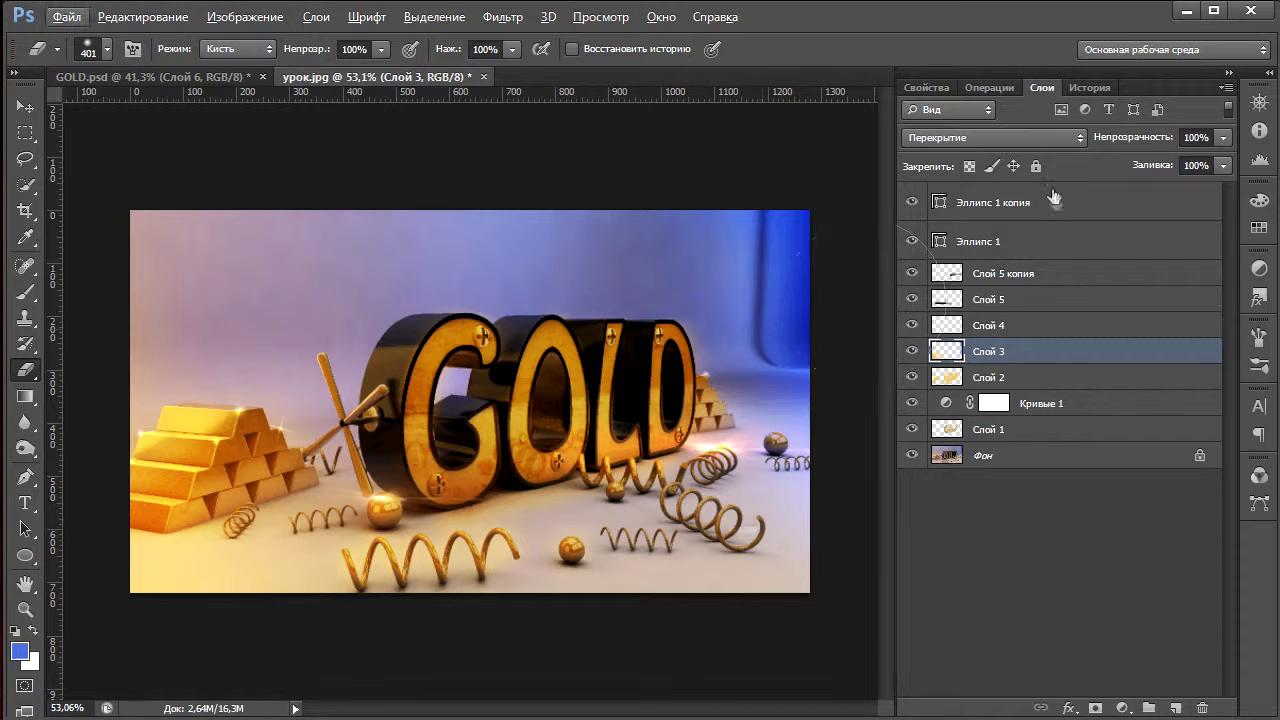
alt+right_drag(525, 445, 60, 326)
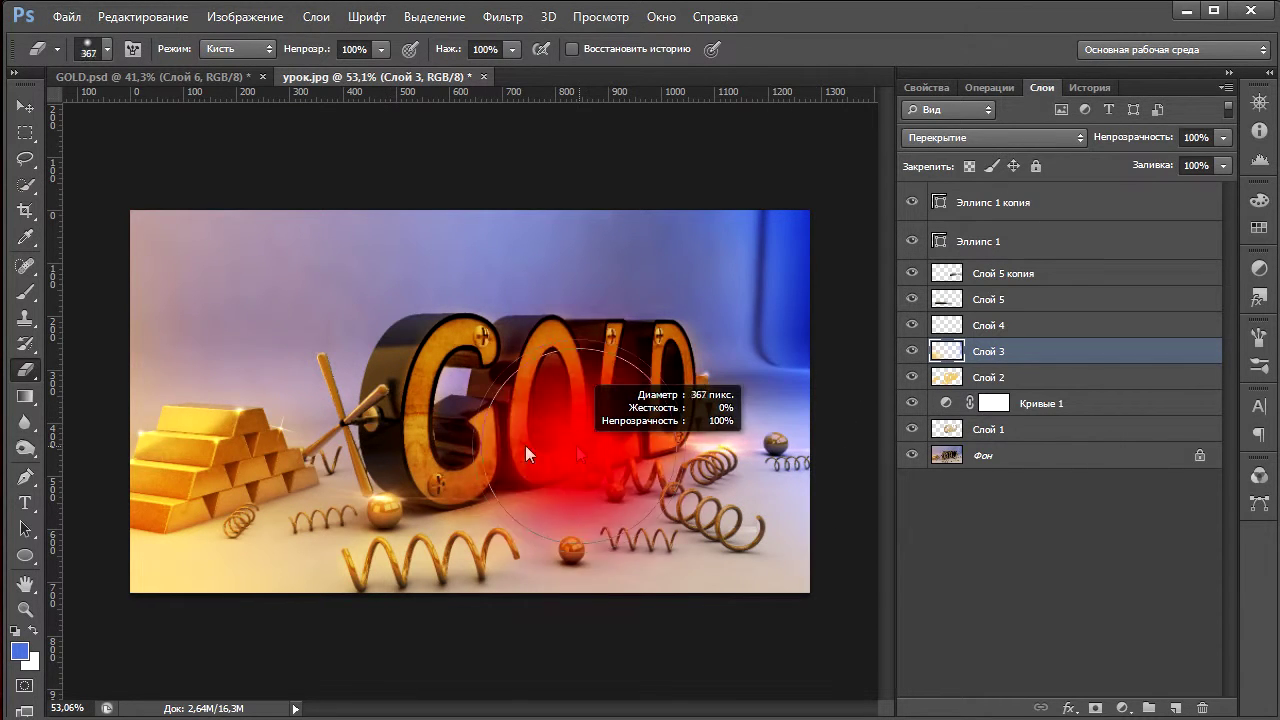
key(b)
alt+right_drag(805, 430, 700, 447)
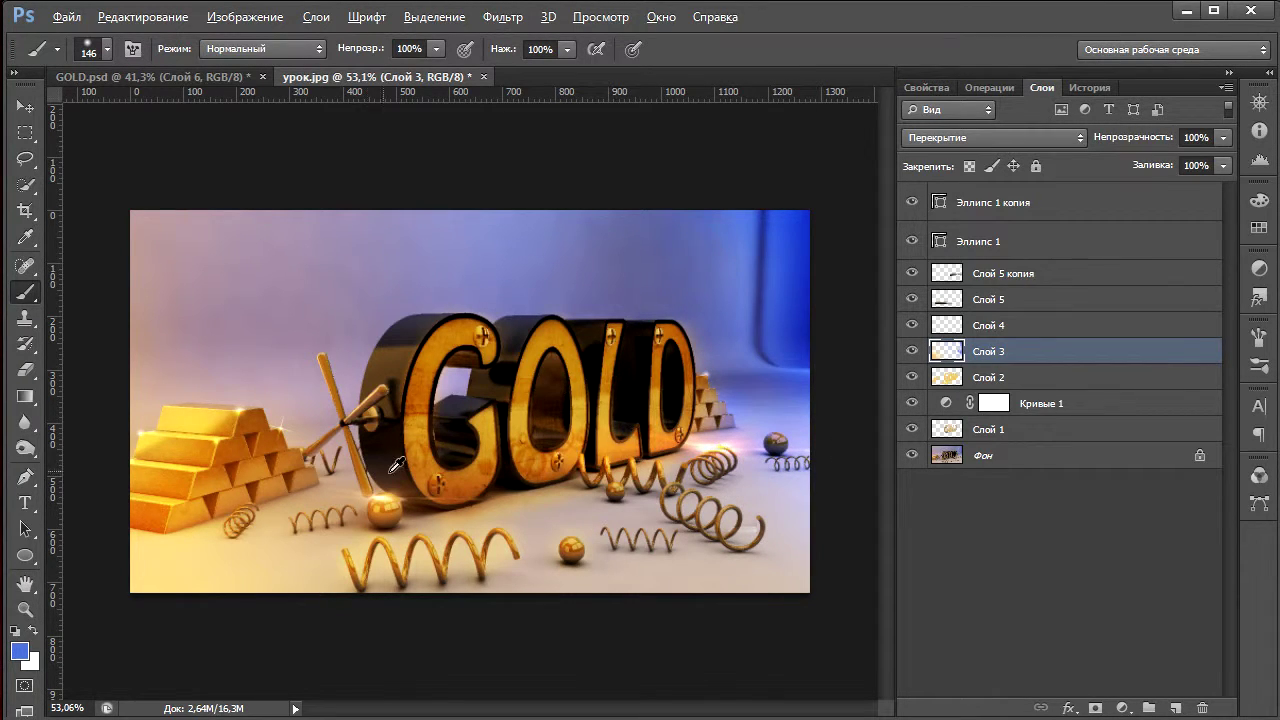
key(alt)
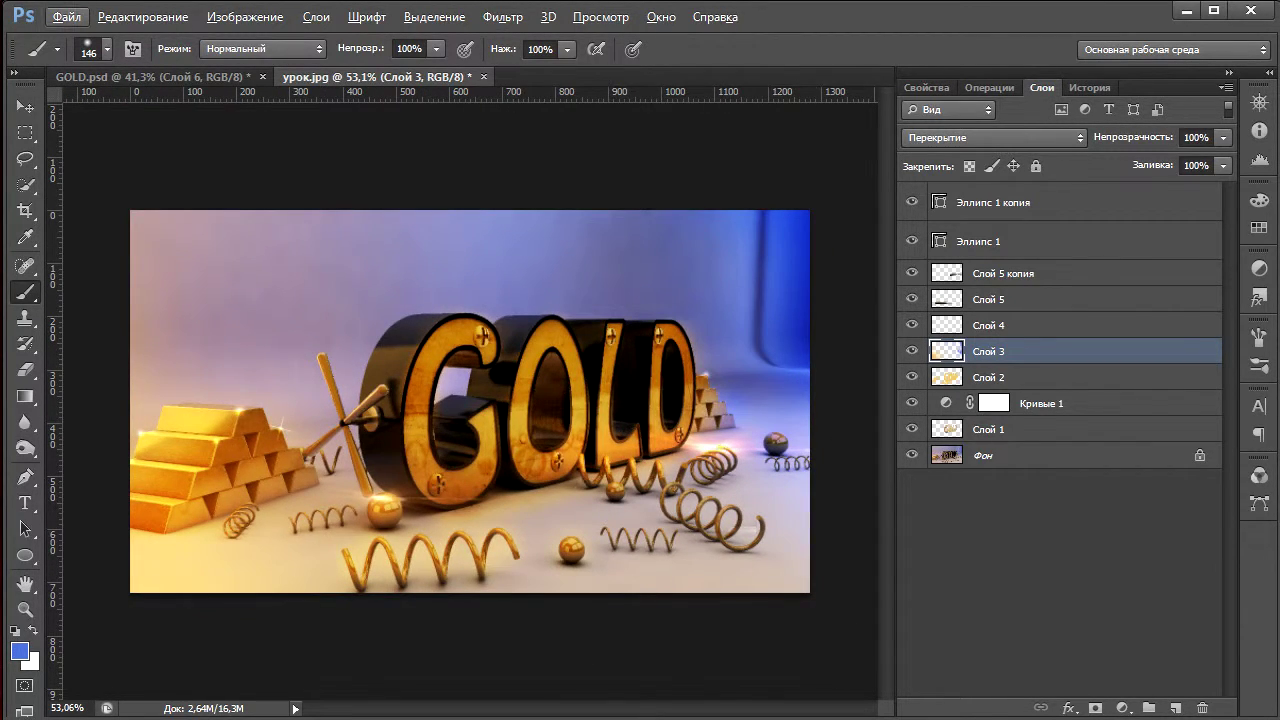
click(1058, 205)
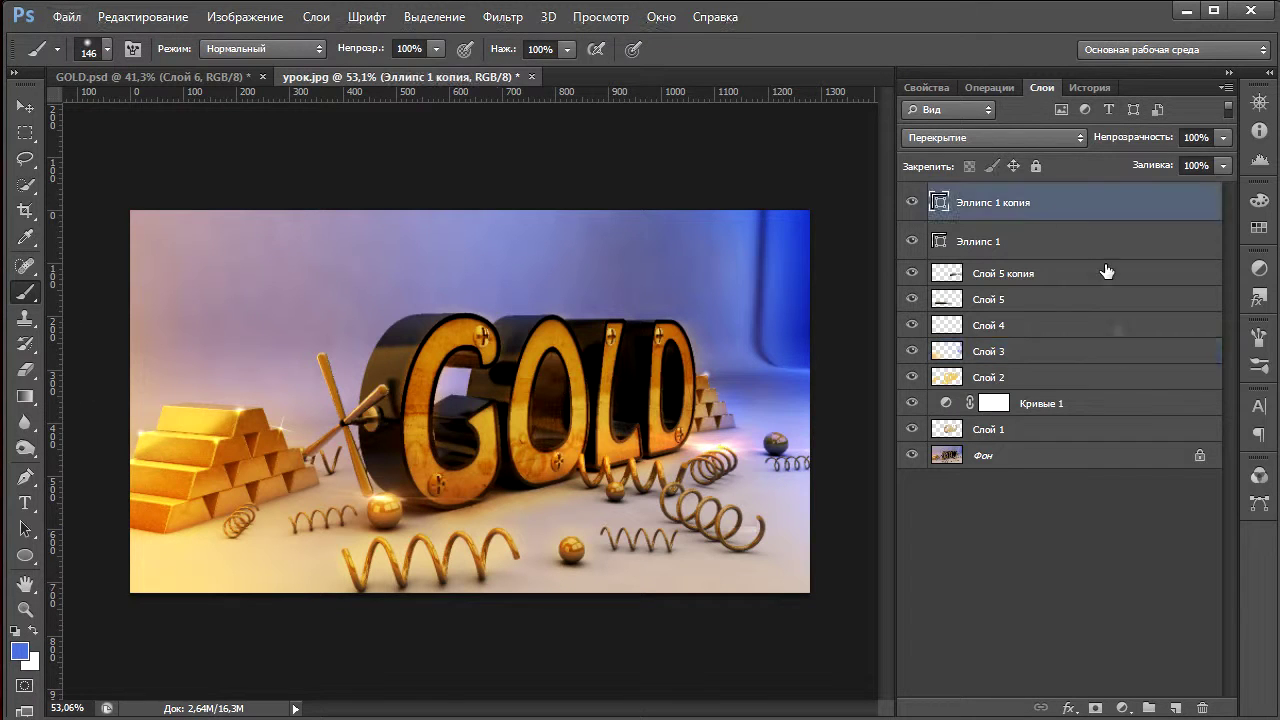
click(1001, 333)
click(1000, 351)
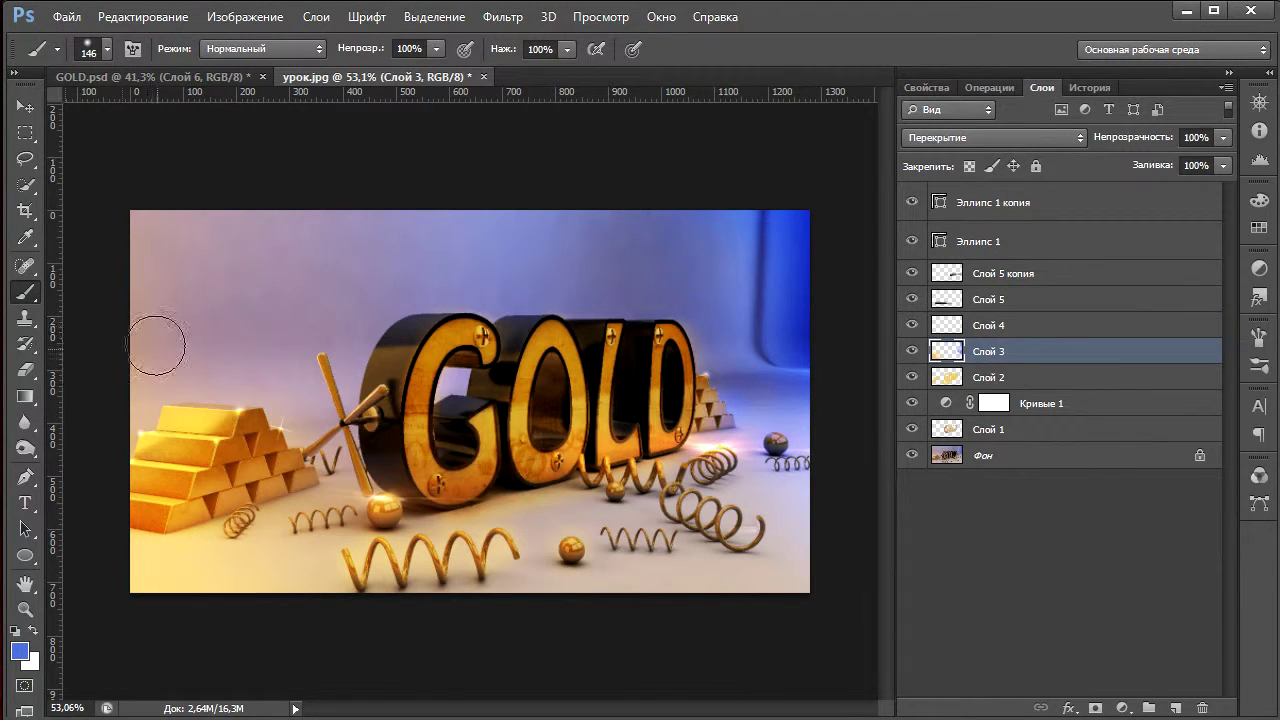
Set the foreground colour to light pink da82ff.
click(19, 651)
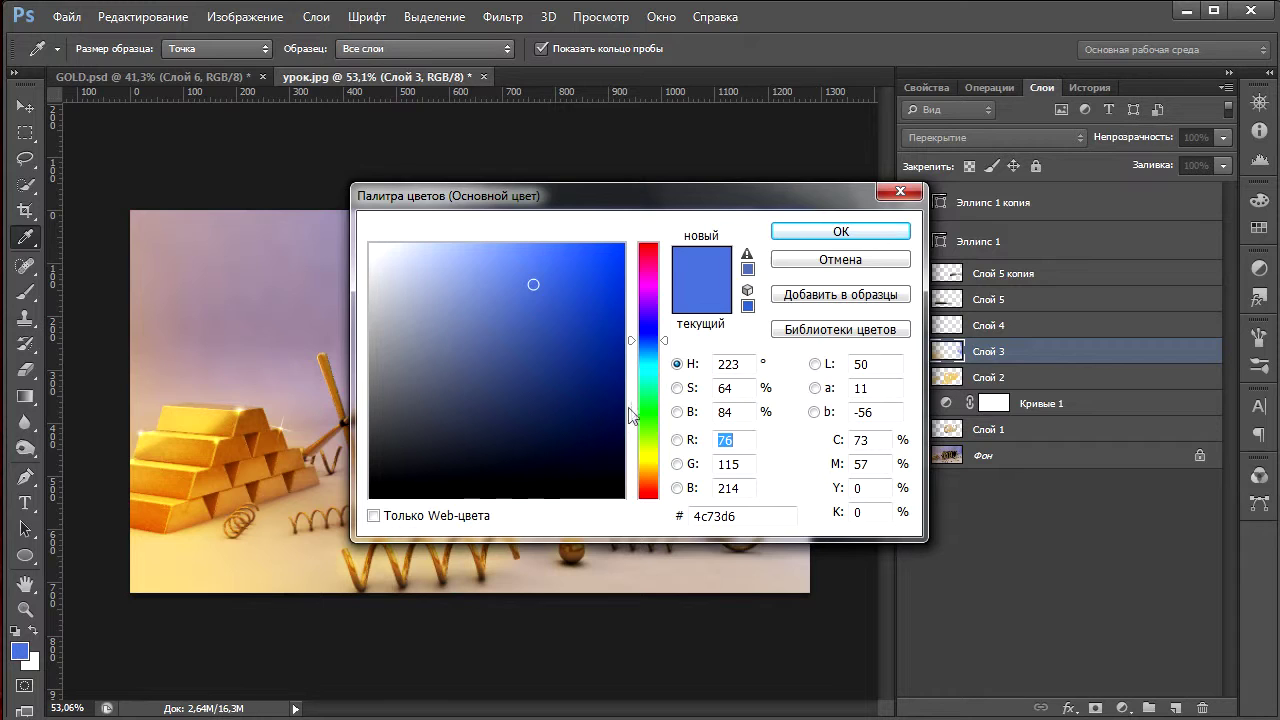
click(657, 323)
drag(657, 323, 657, 298)
drag(503, 254, 494, 241)
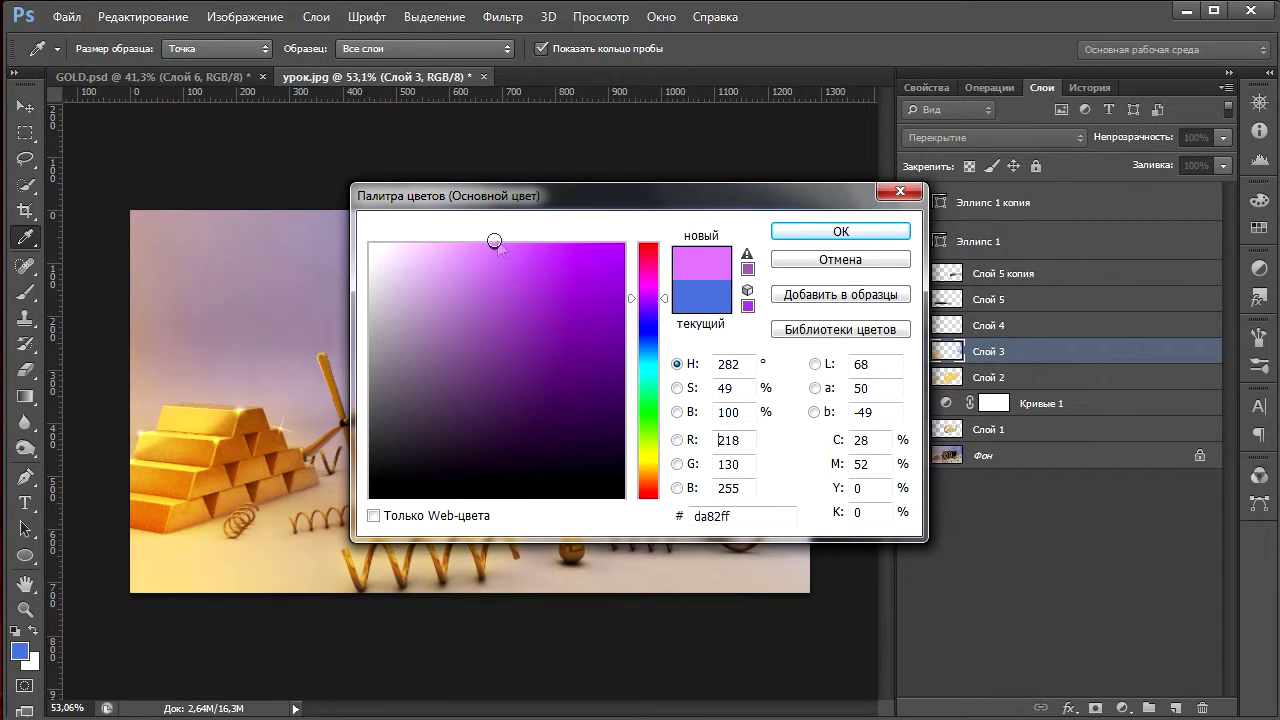
drag(657, 306, 657, 300)
click(840, 231)
Zoom in and paint a thin 9 px pink highlight along the stick's upper edge.
alt+right_drag(351, 388, 320, 391)
alt+scroll(320, 391, up, 3)
alt+scroll(330, 420, up, 2)
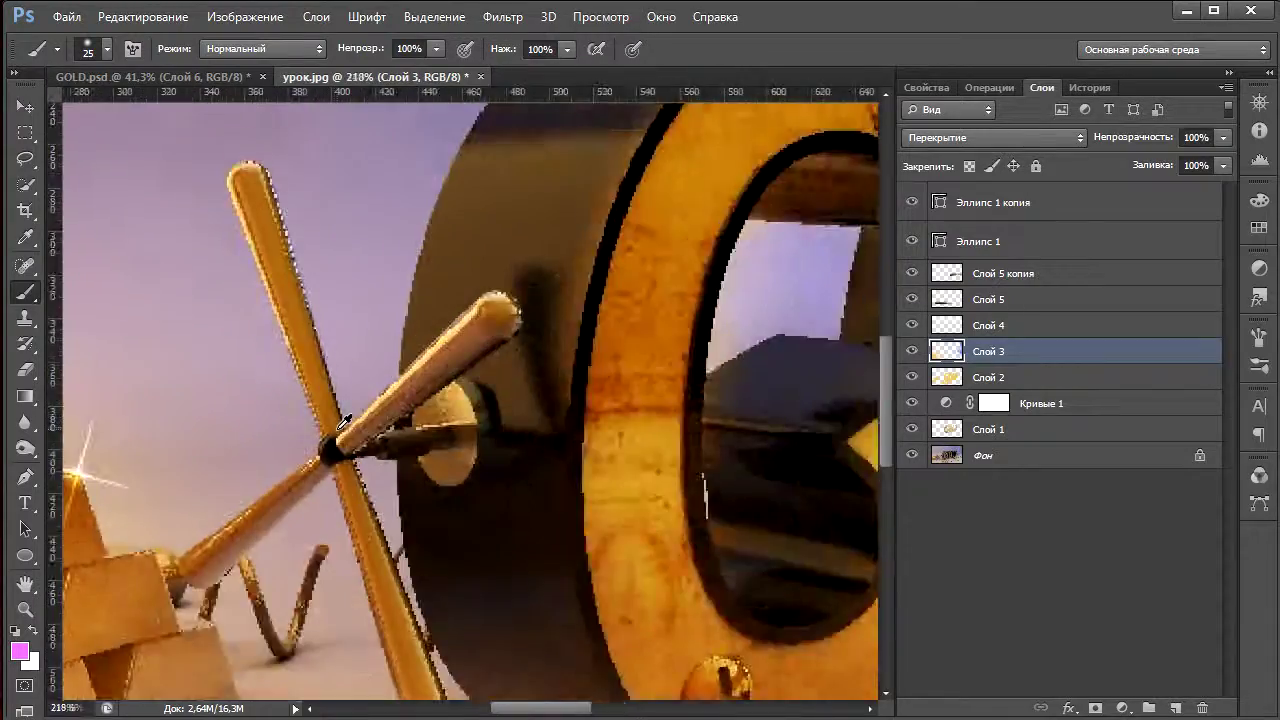
alt+scroll(340, 447, up, 1)
alt+right_drag(310, 437, 306, 437)
alt+scroll(320, 465, up, 2)
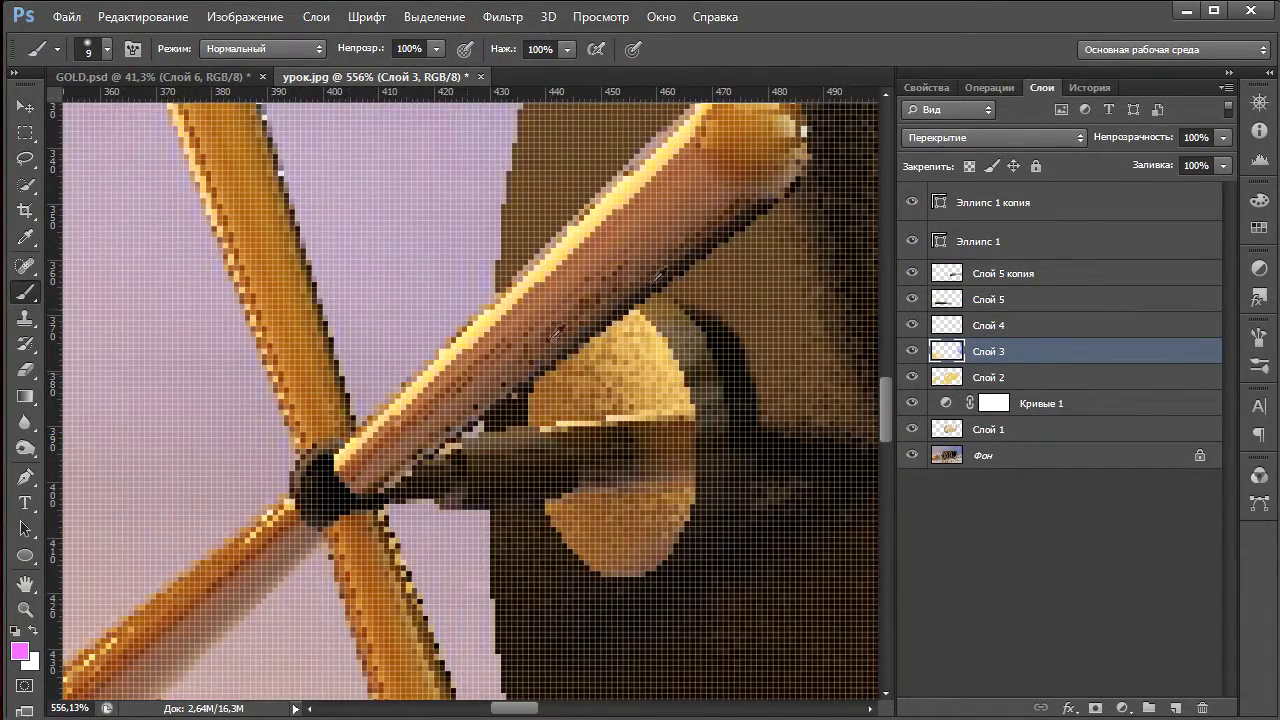
alt+scroll(613, 269, down, 2)
alt+scroll(580, 325, up, 1)
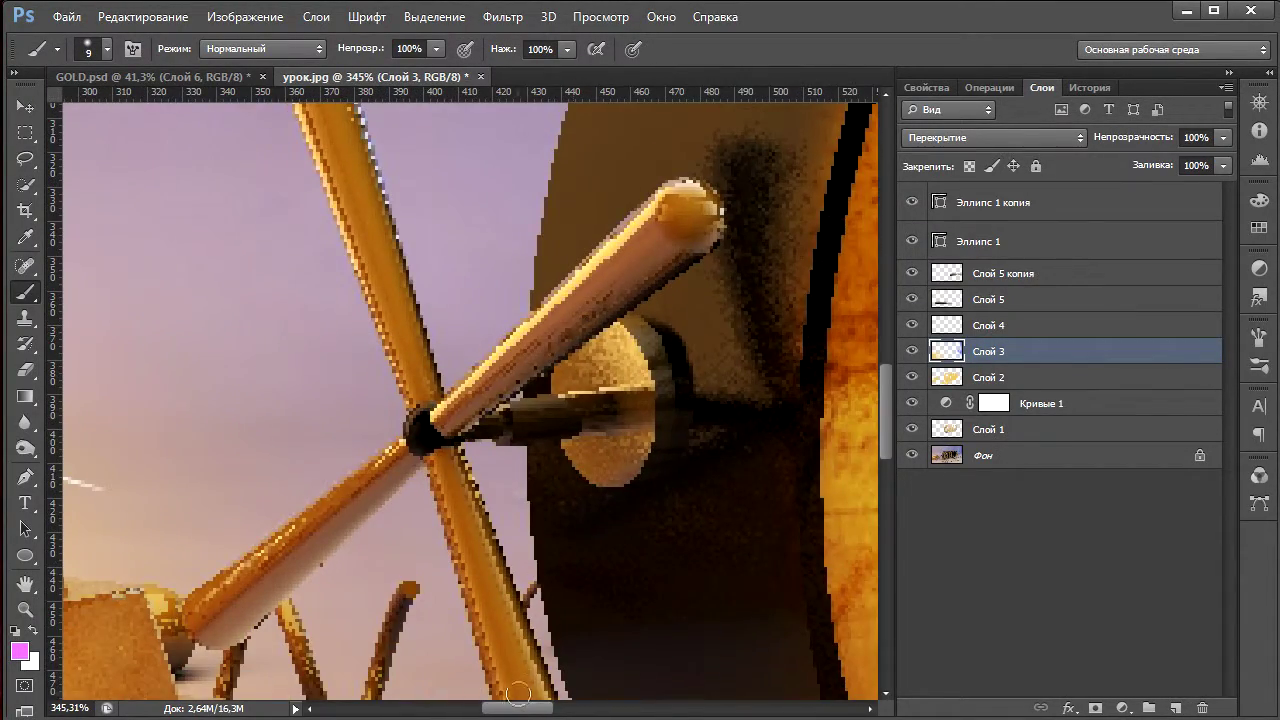
ctrl+scroll(420, 520, right, 3)
mouse_move(334, 425)
alt+right_down()
mouse_move(309, 421)
mouse_move(319, 425)
alt+right_up()
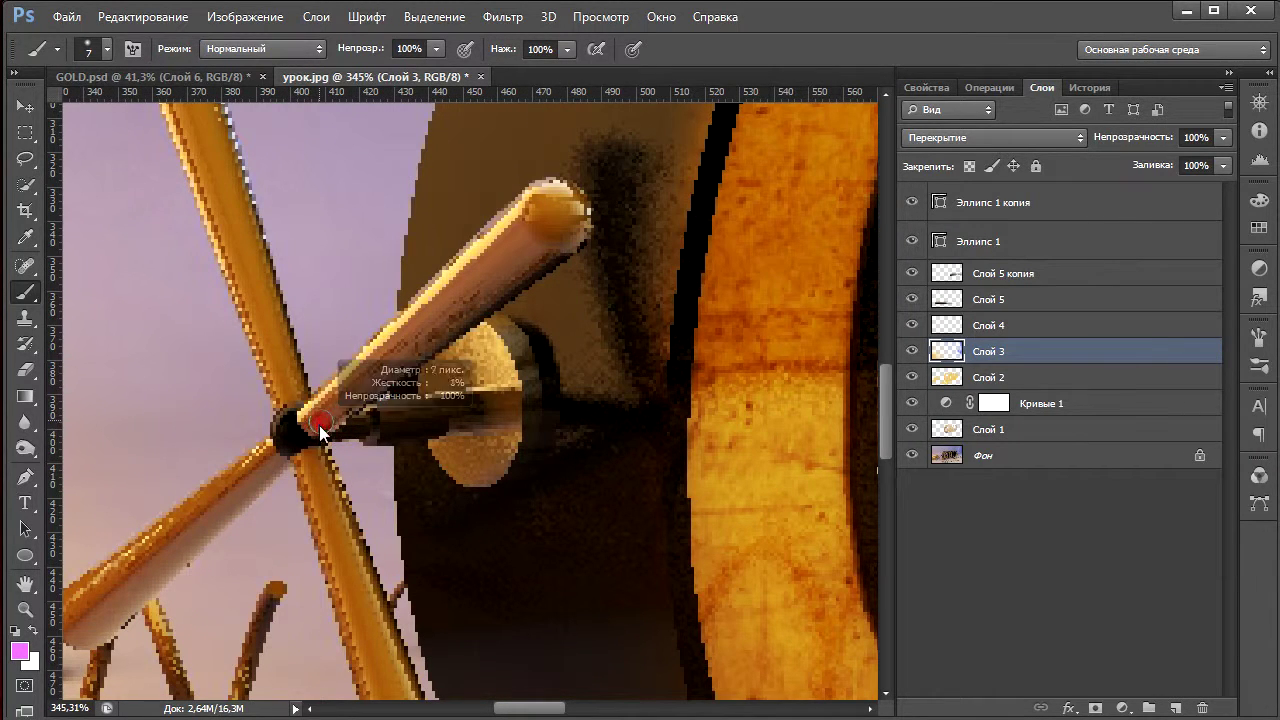
shift+click(572, 258)
Shrink the brush to 5 px and add a new empty layer at the top of the stack.
alt+scroll(383, 460, down, 2)
alt+scroll(383, 460, down, 3)
alt+scroll(383, 460, down, 2)
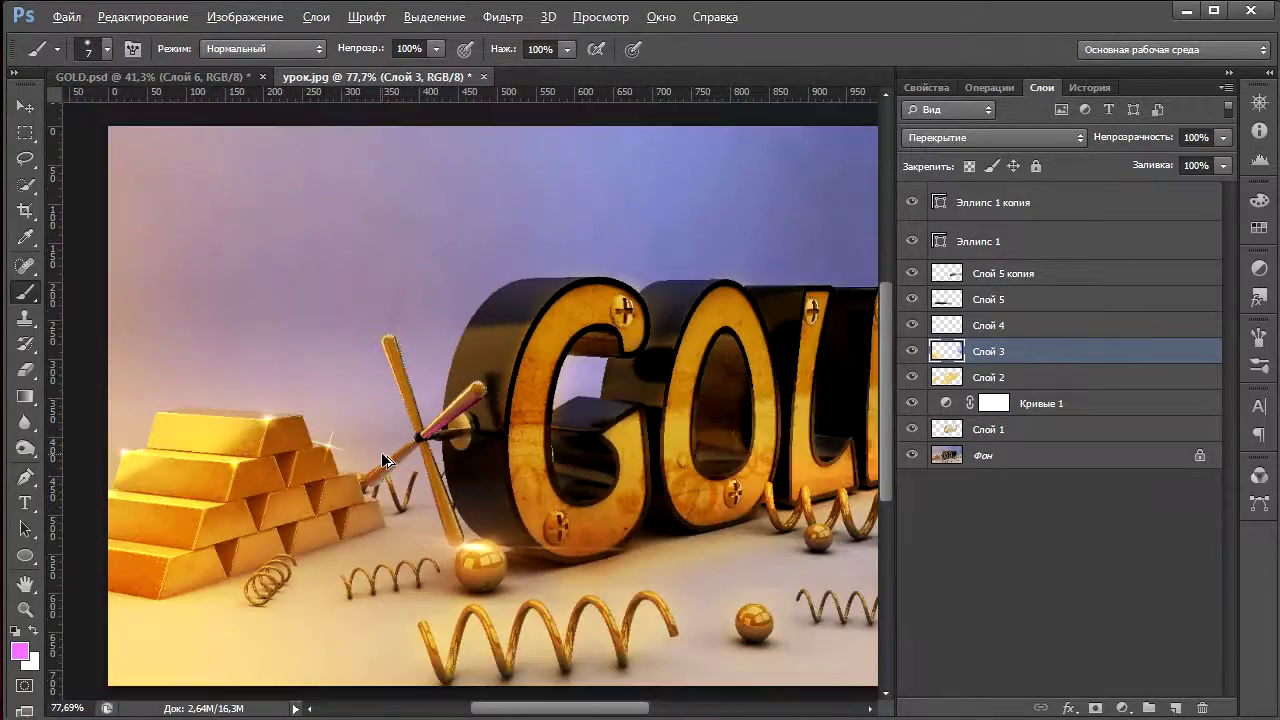
alt+scroll(383, 460, up, 2)
alt+scroll(383, 460, up, 3)
alt+right_drag(430, 415, 423, 413)
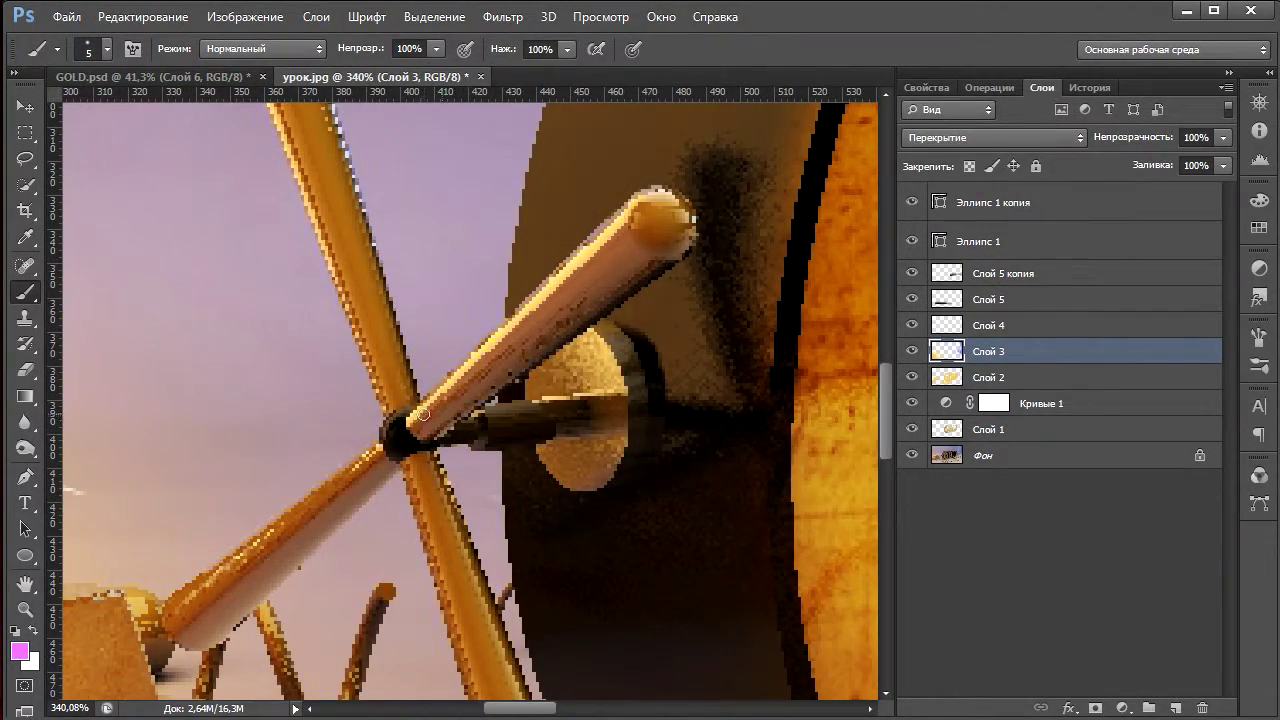
click(1176, 708)
drag(1100, 356, 1063, 200)
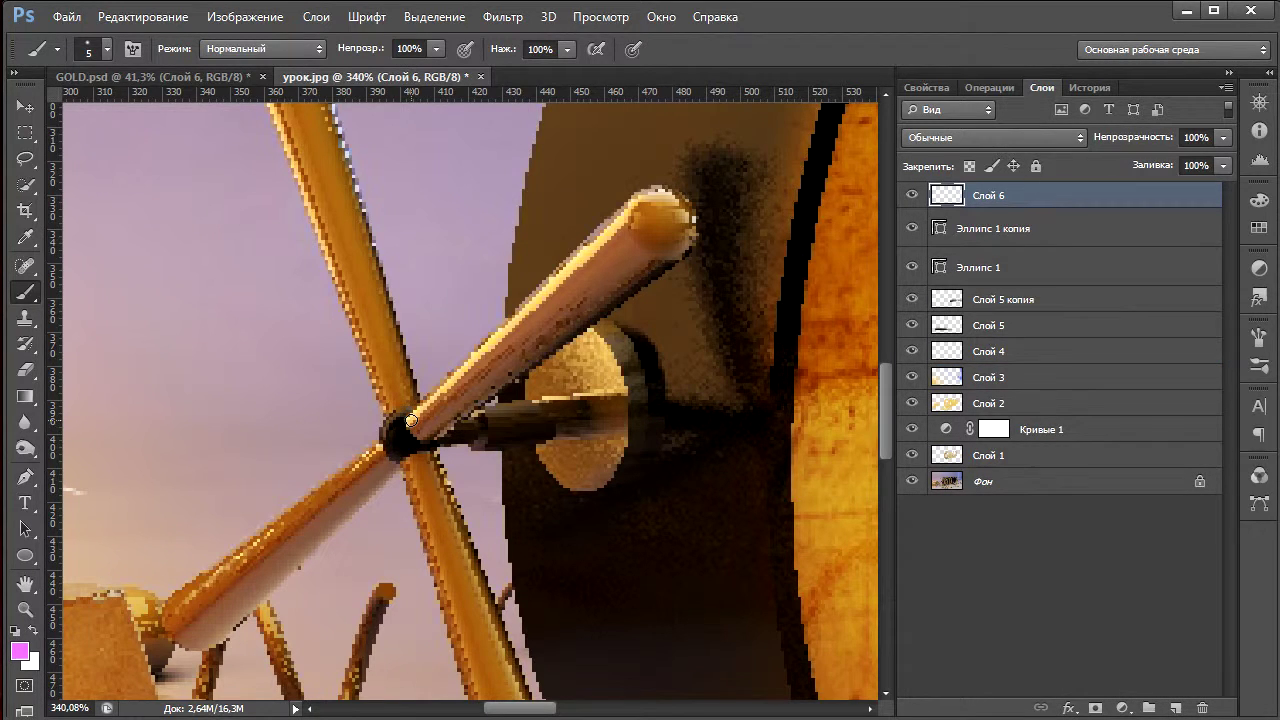
Draw a straight pink highlight along the handle and blend it in Перекрытие (Overlay).
shift+click(629, 217)
key(ctrl+z)
shift+click(629, 229)
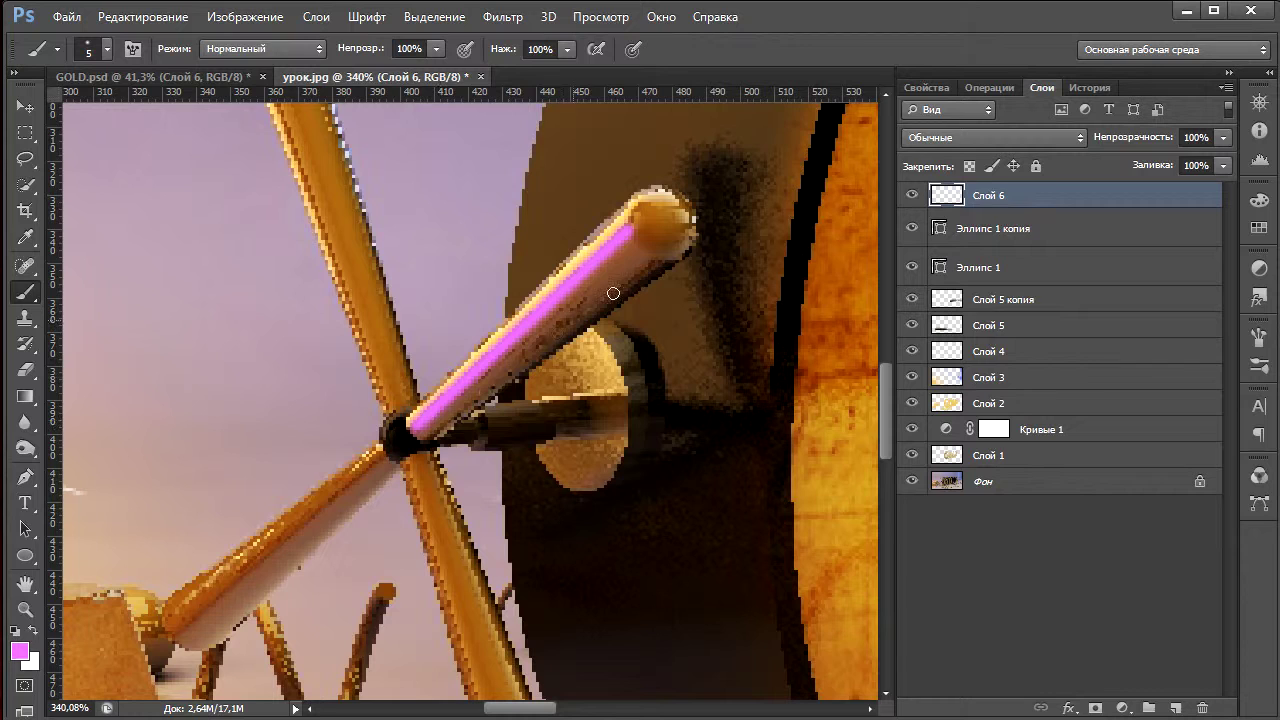
click(941, 142)
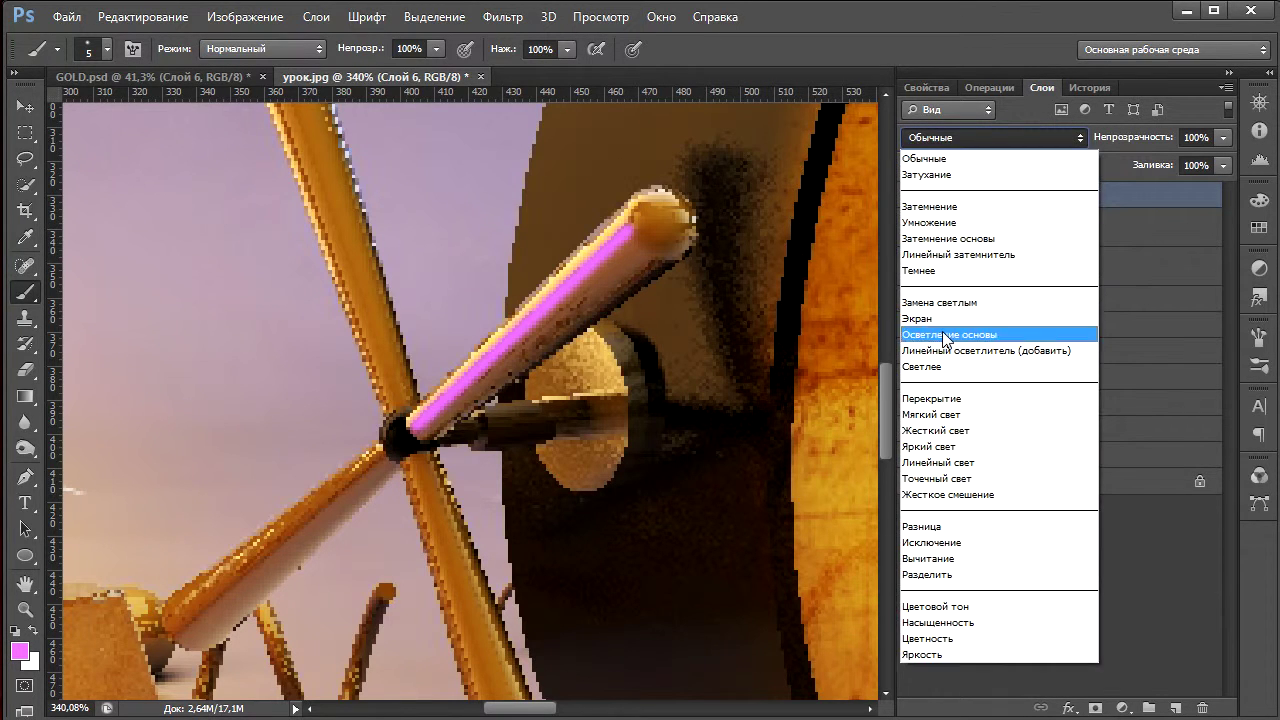
click(945, 332)
click(938, 145)
click(950, 398)
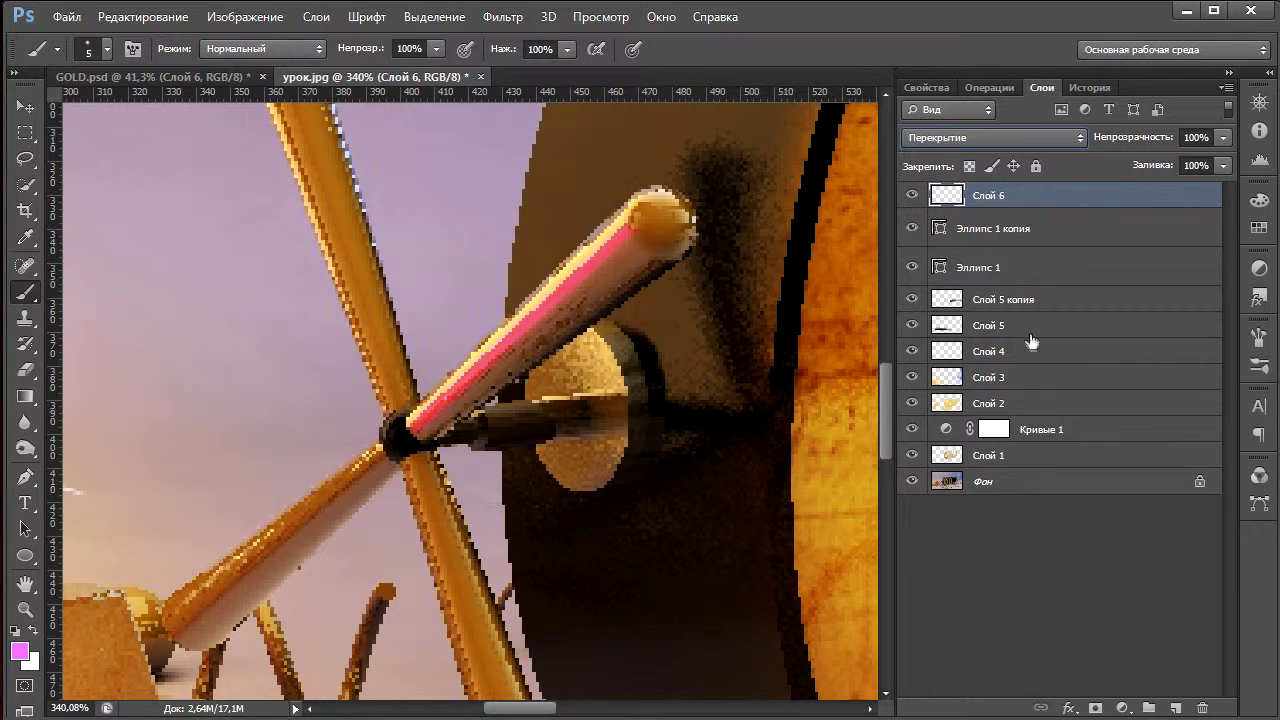
Lower the pink stroke layer's opacity to 47%.
click(1013, 377)
click(1022, 199)
drag(1157, 146, 1118, 147)
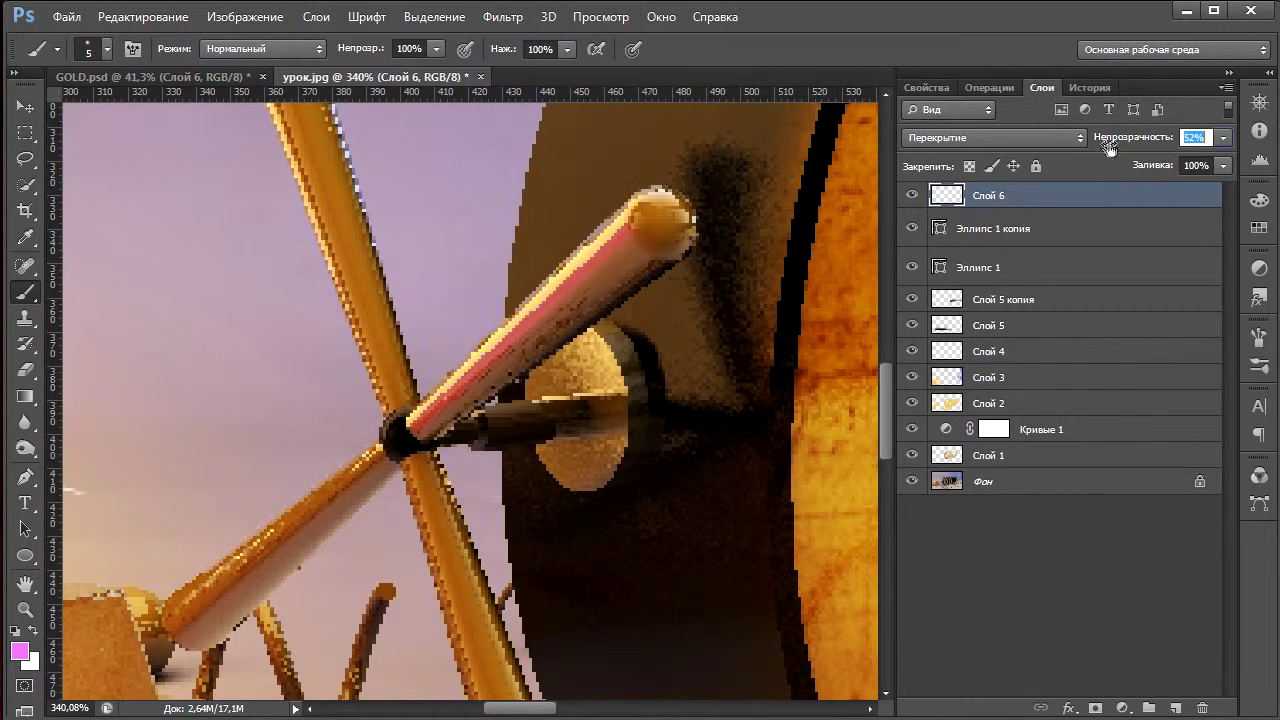
text(47)
key(shift+alt+s)
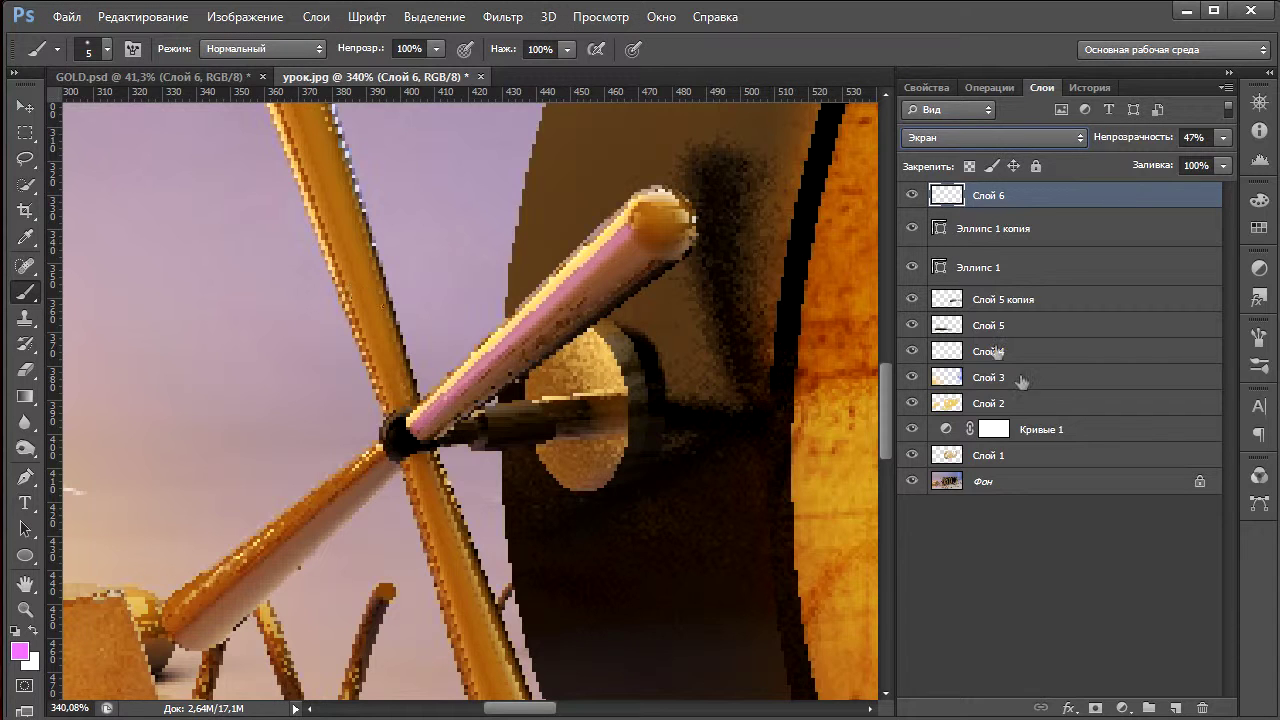
Compare other blend modes on the stroke, keeping Слой 6 selected.
click(995, 137)
click(980, 405)
click(985, 455)
click(985, 205)
click(995, 137)
click(972, 400)
click(1029, 472)
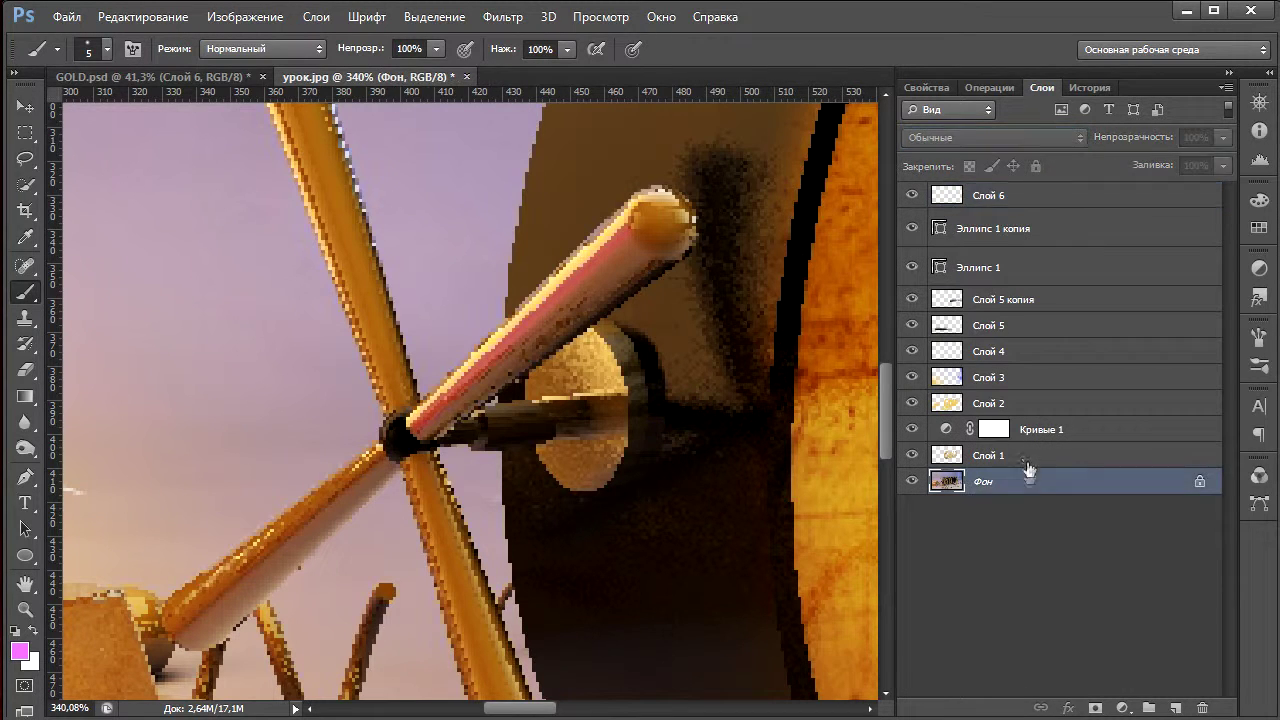
click(988, 200)
key(alt)
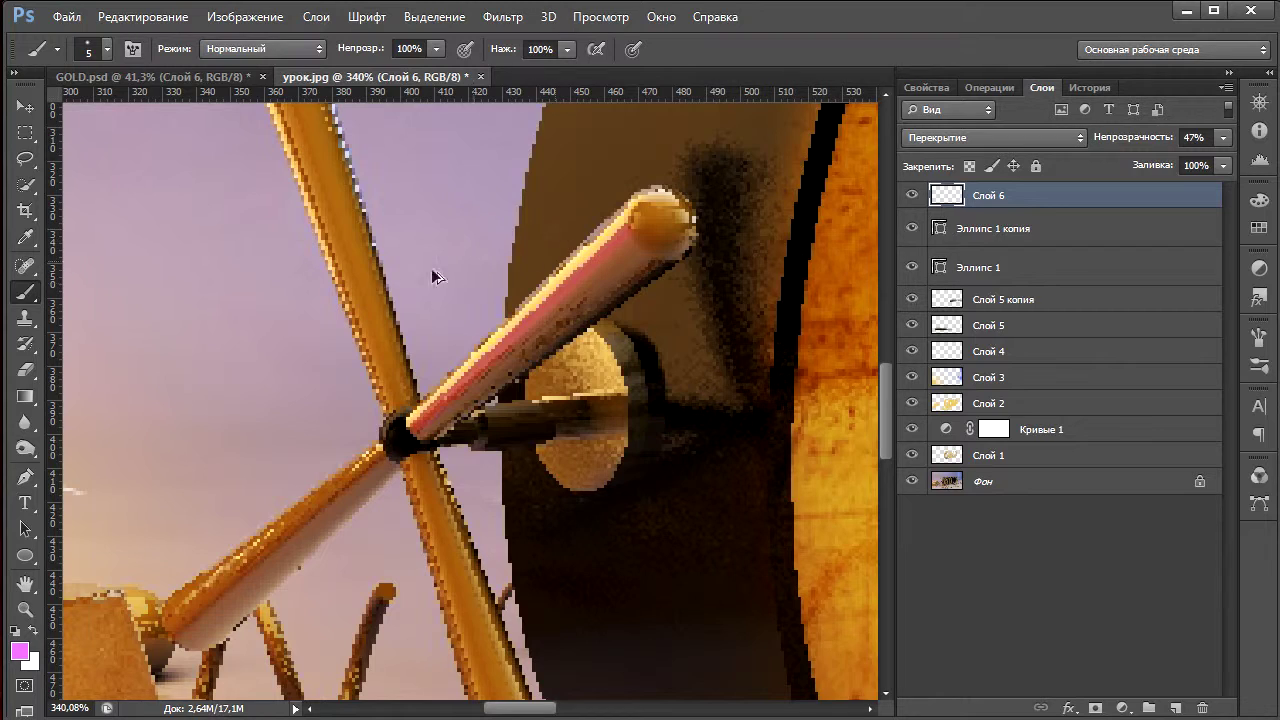
Zoom out, set the foreground to violet bb69f9, and enlarge the brush to 9 px.
alt+scroll(336, 322, down, 1)
alt+scroll(336, 322, down, 1)
alt+scroll(350, 350, down, 1)
alt+scroll(366, 385, down, 1)
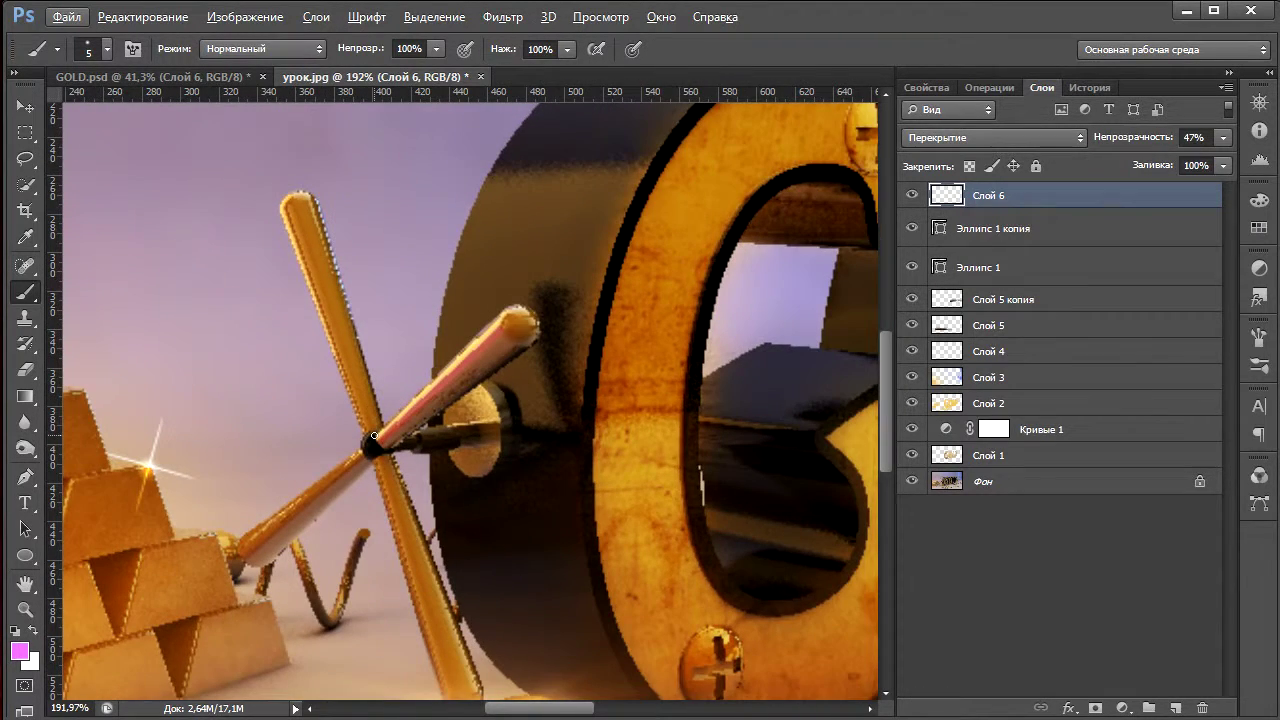
key(alt)
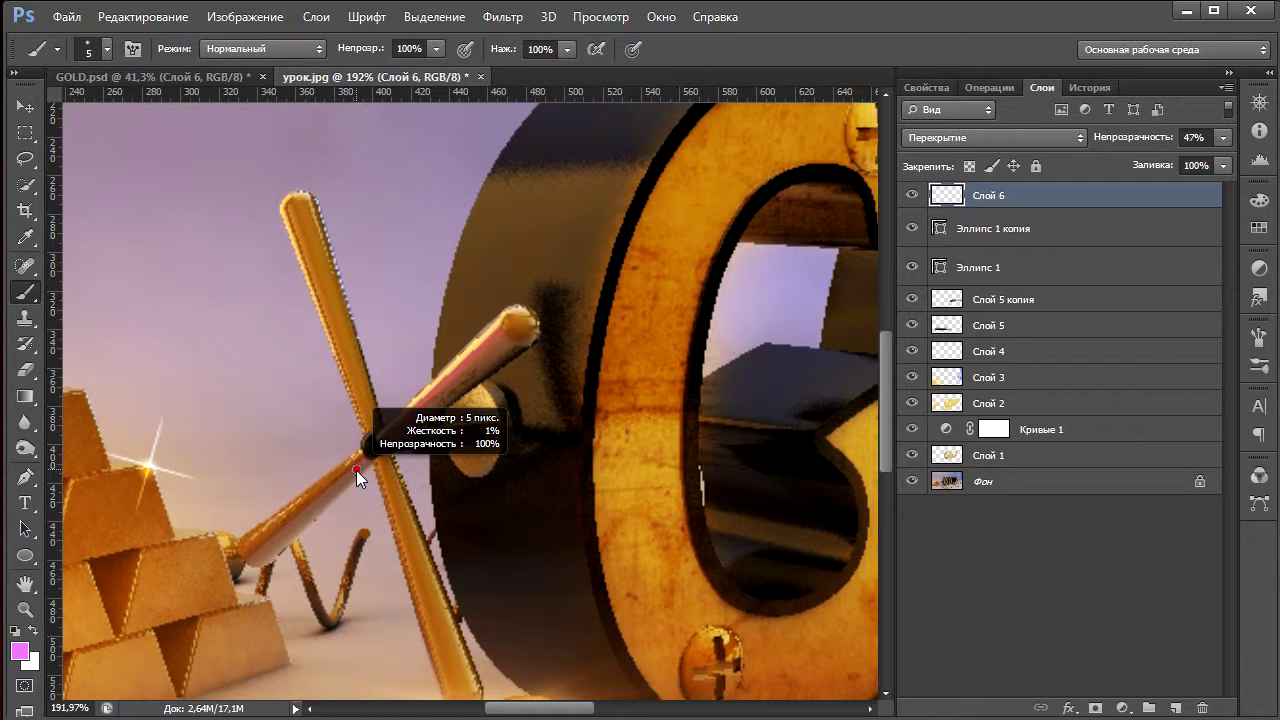
click(19, 651)
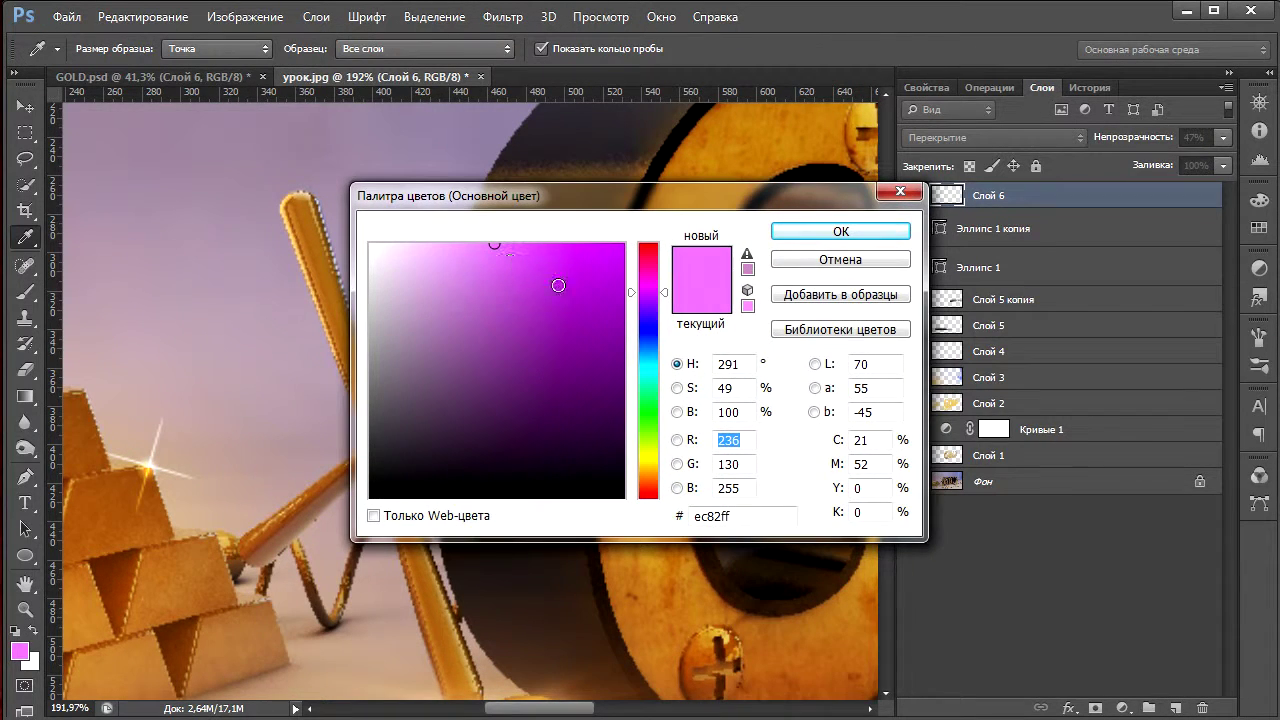
click(647, 304)
click(520, 265)
click(518, 250)
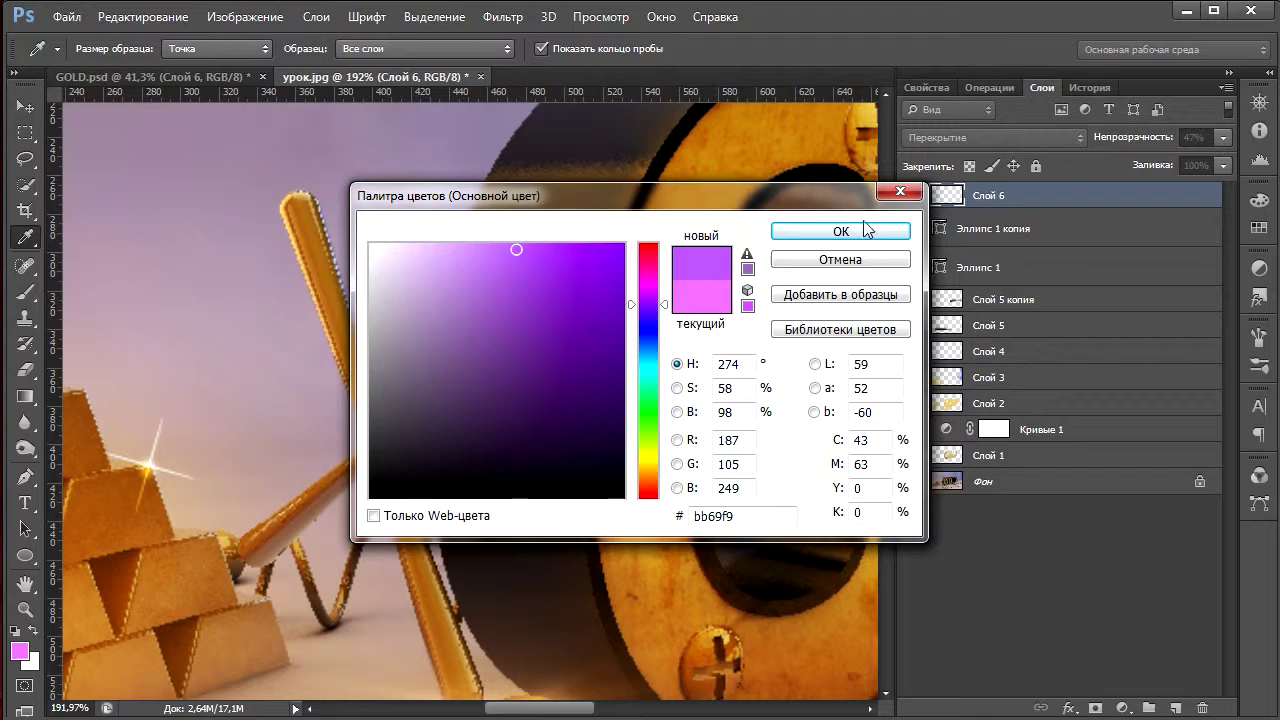
click(866, 231)
alt+right_drag(260, 566, 256, 555)
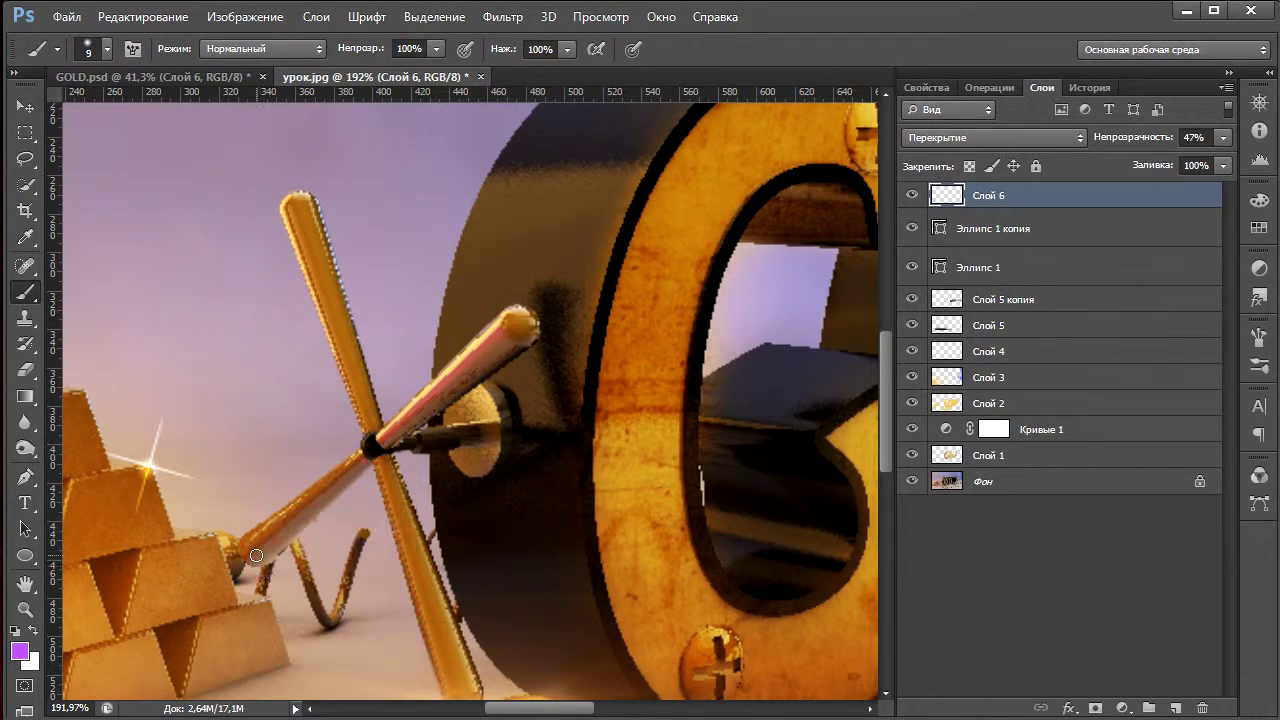
Compare against the finished GOLD.jpg in Photo Viewer, then return to Photoshop.
alt+scroll(360, 469, down, 3)
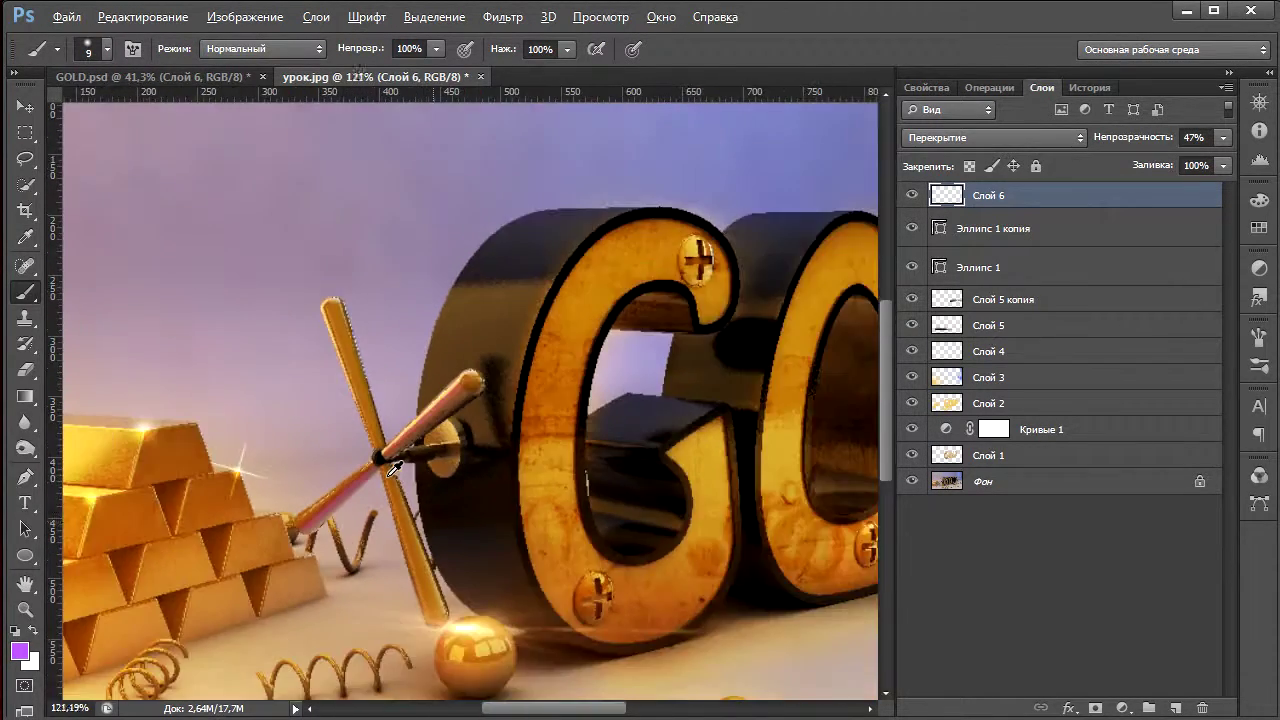
key(alt+Tab)
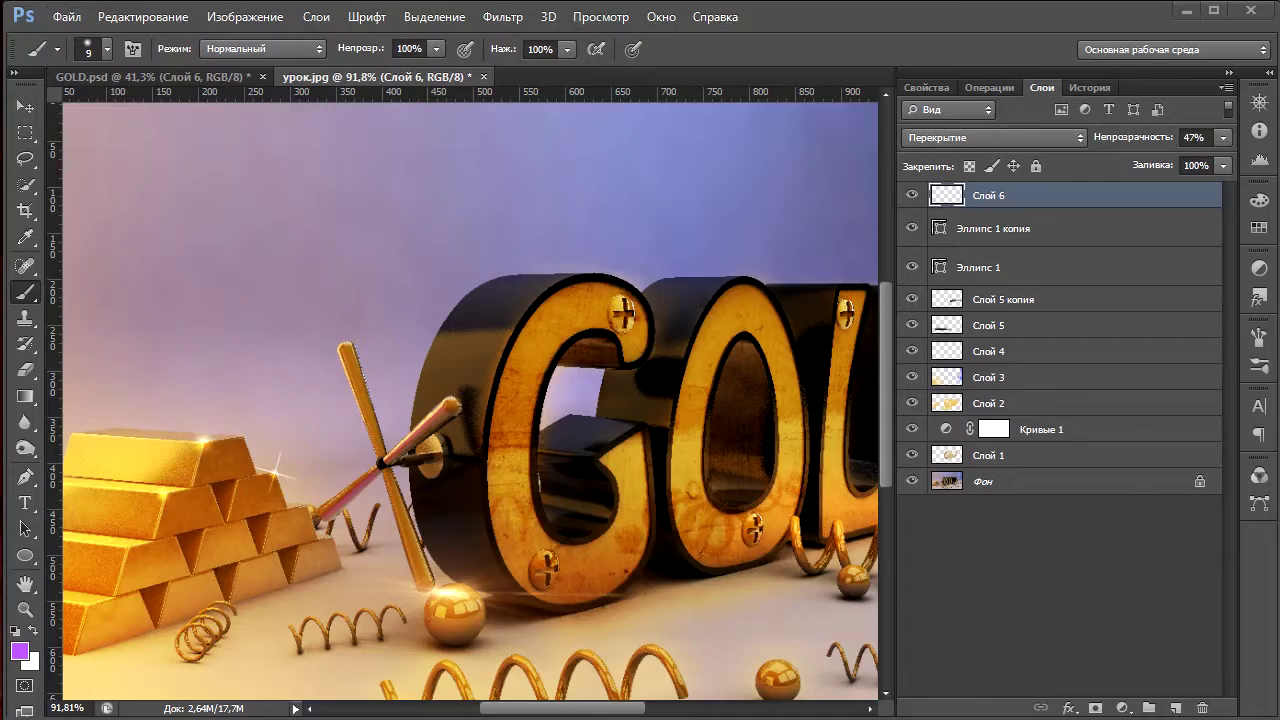
scroll(445, 556, up, 4)
scroll(440, 590, up, 1)
scroll(440, 595, down, 2)
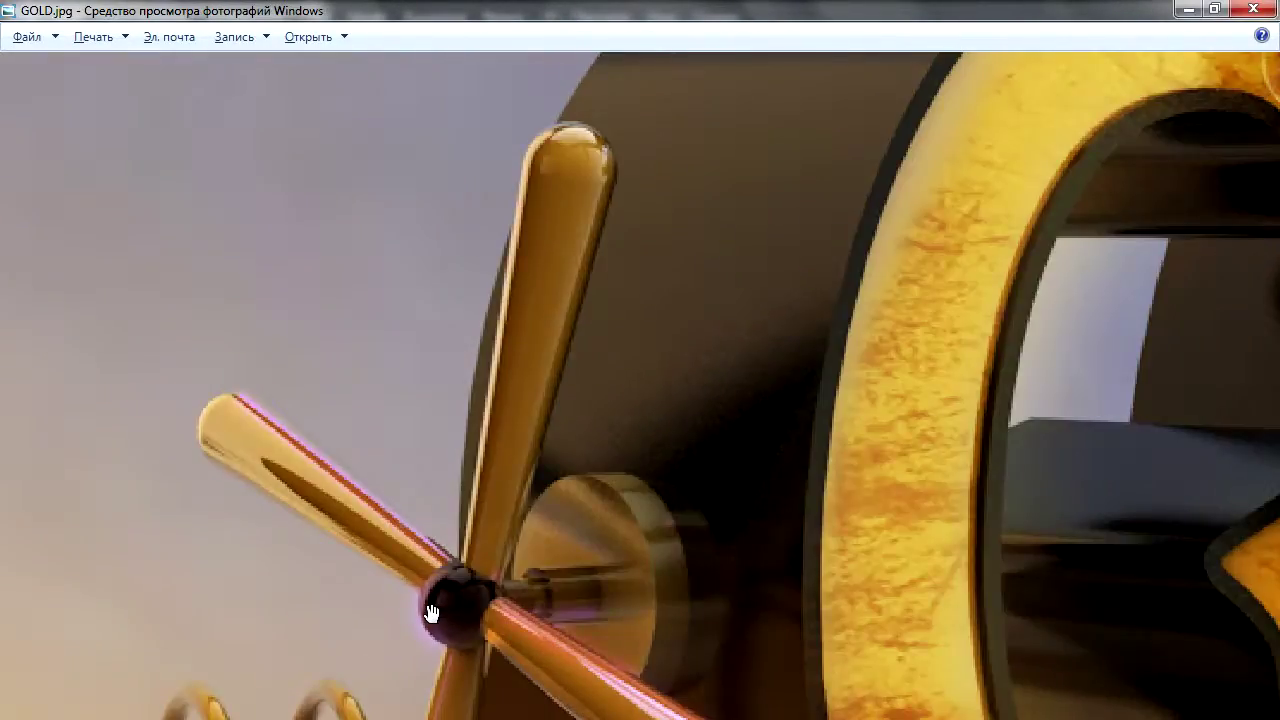
scroll(445, 590, down, 1)
scroll(555, 700, down, 1)
scroll(551, 686, down, 1)
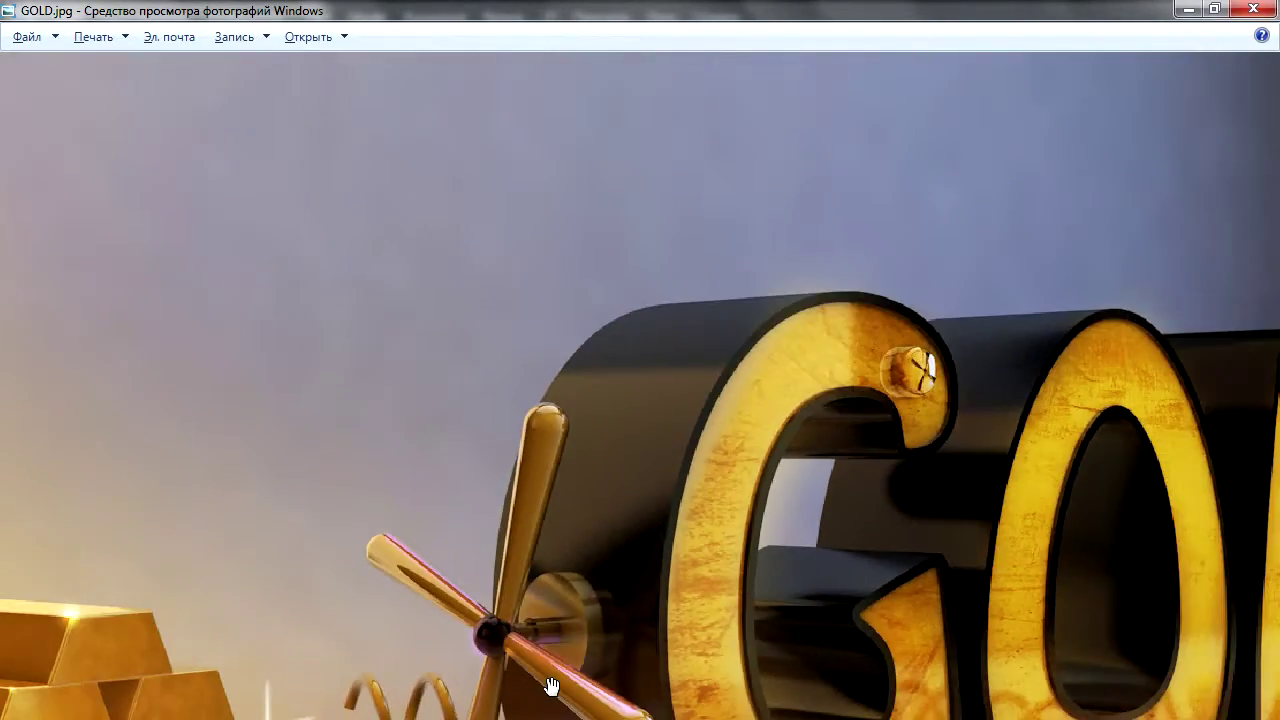
scroll(551, 686, down, 1)
scroll(551, 686, down, 1)
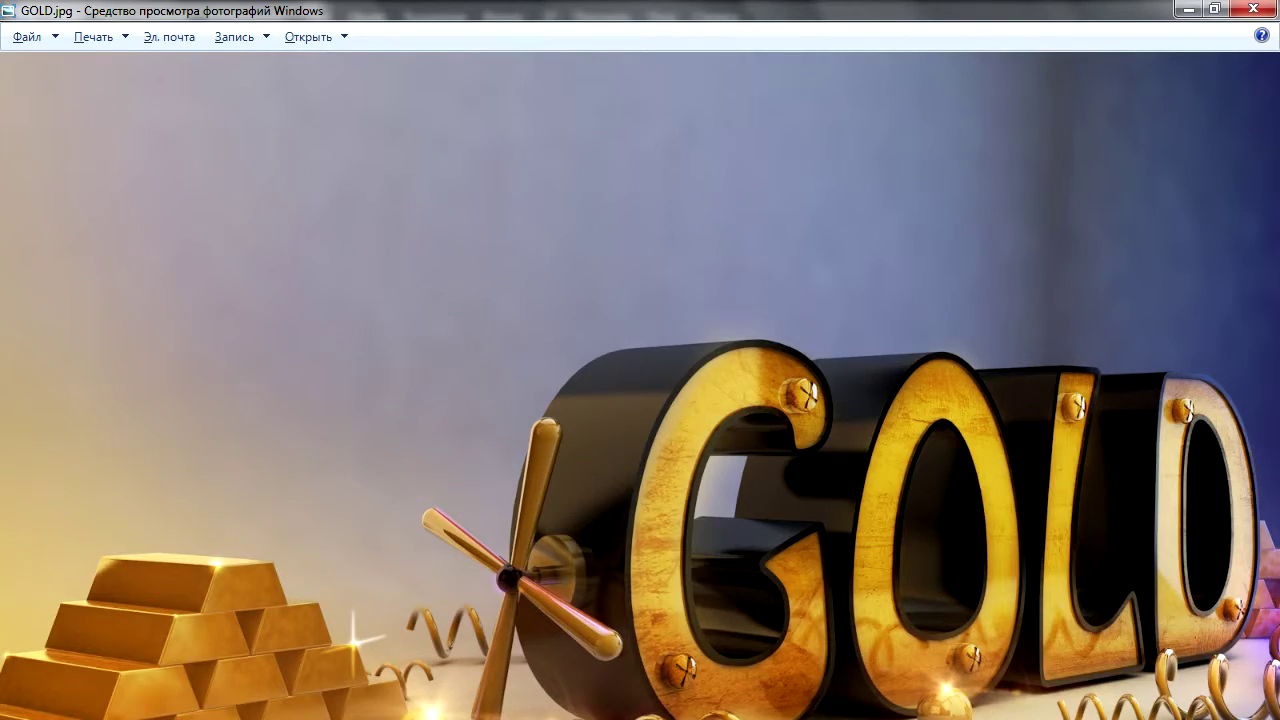
key(alt+Tab)
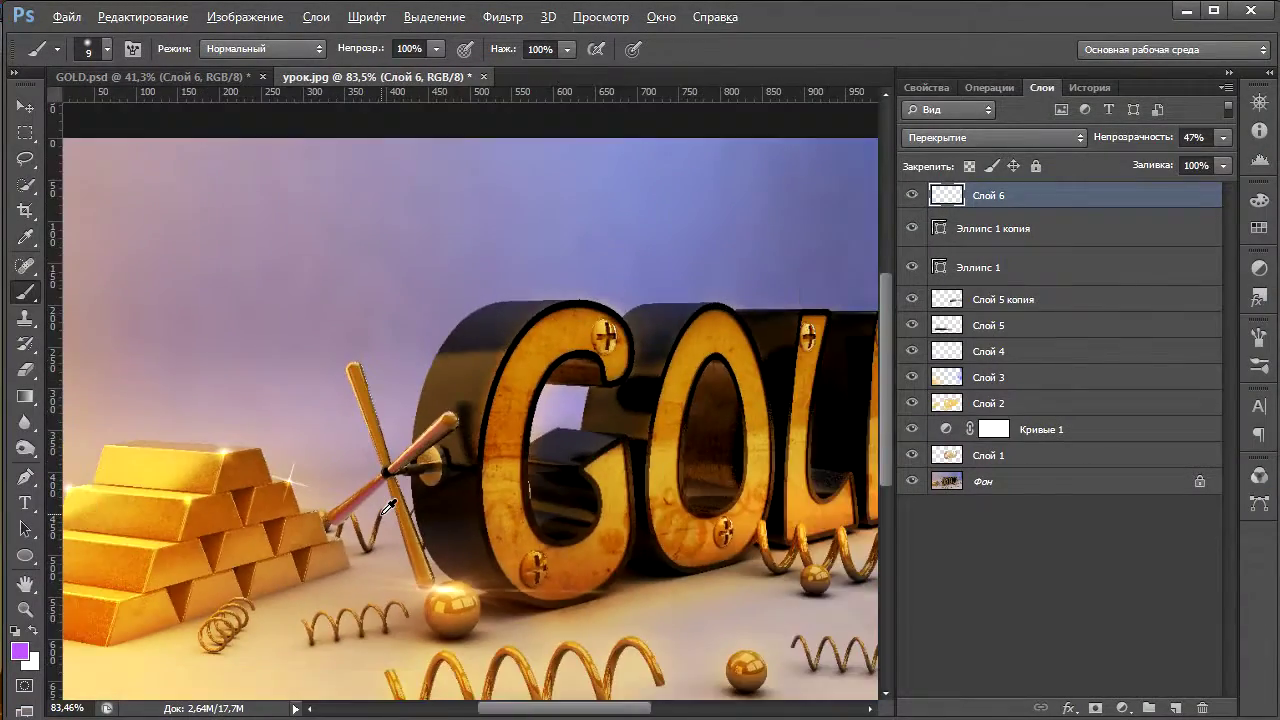
Zoom out so the whole image fits the window.
alt+scroll(390, 505, down, 2)
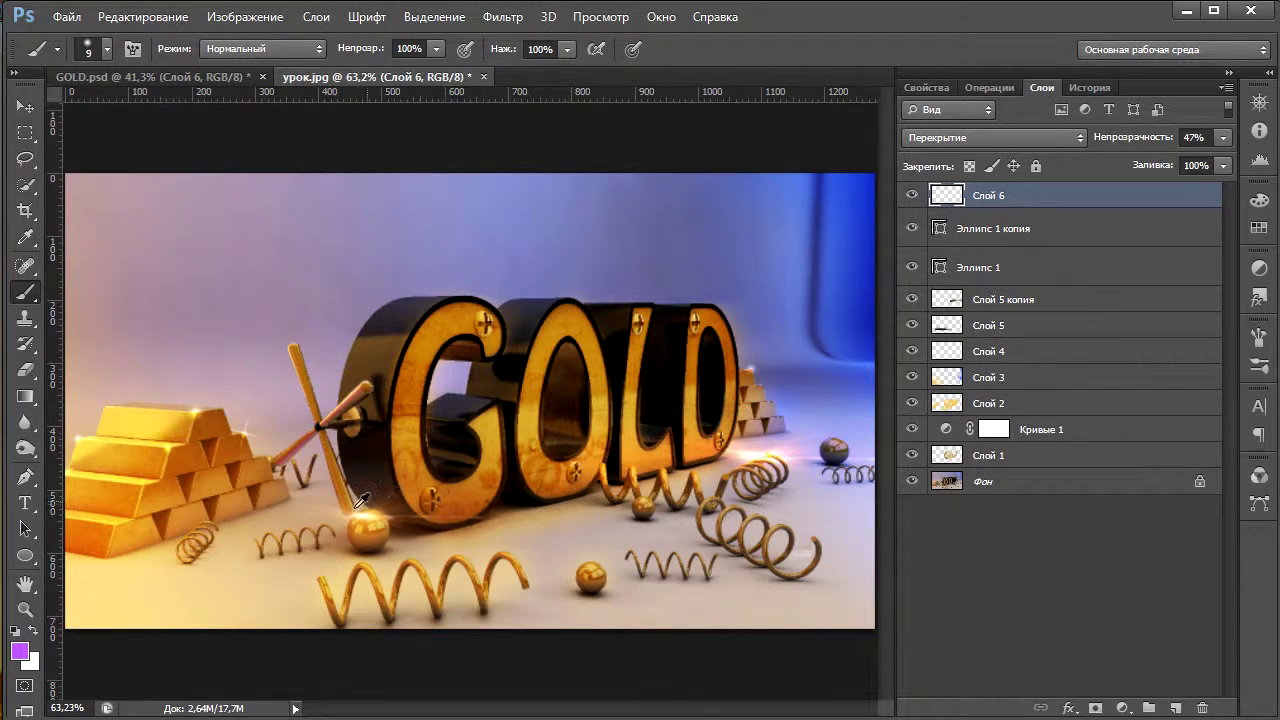
alt+scroll(436, 440, down, 1)
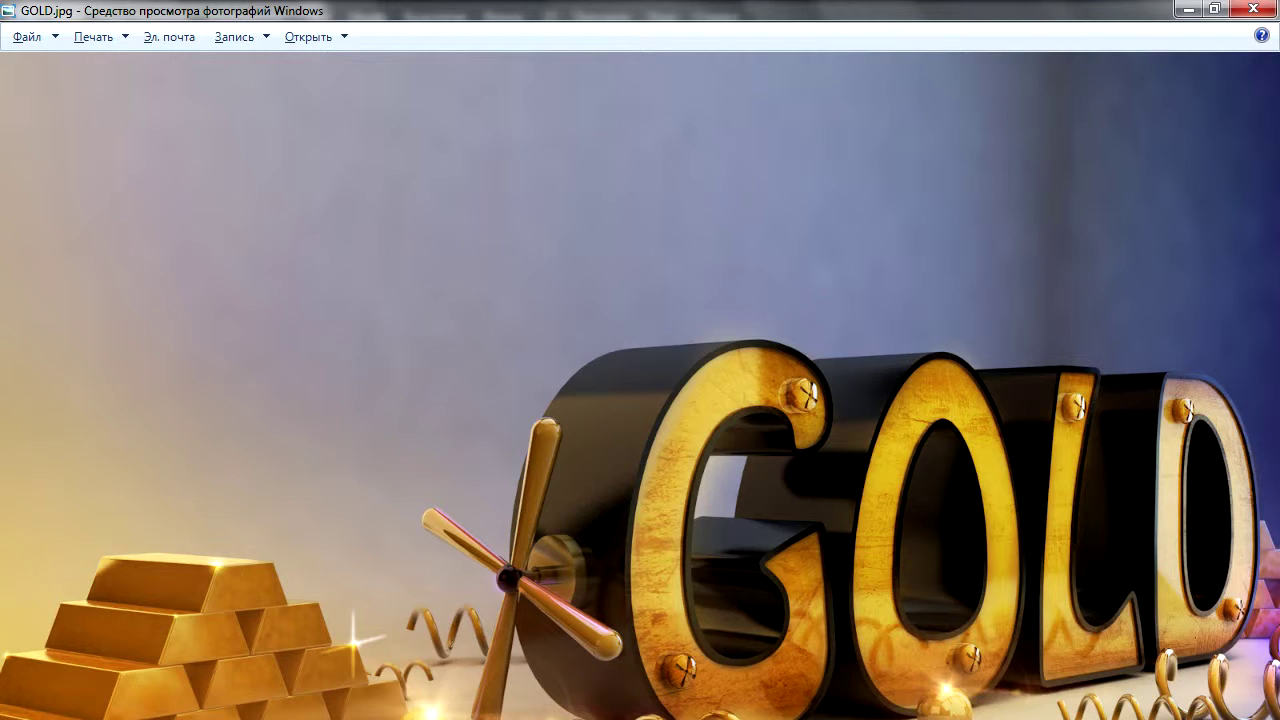
Restore down the Photo Viewer window and zoom out to show the whole render.
click(1214, 8)
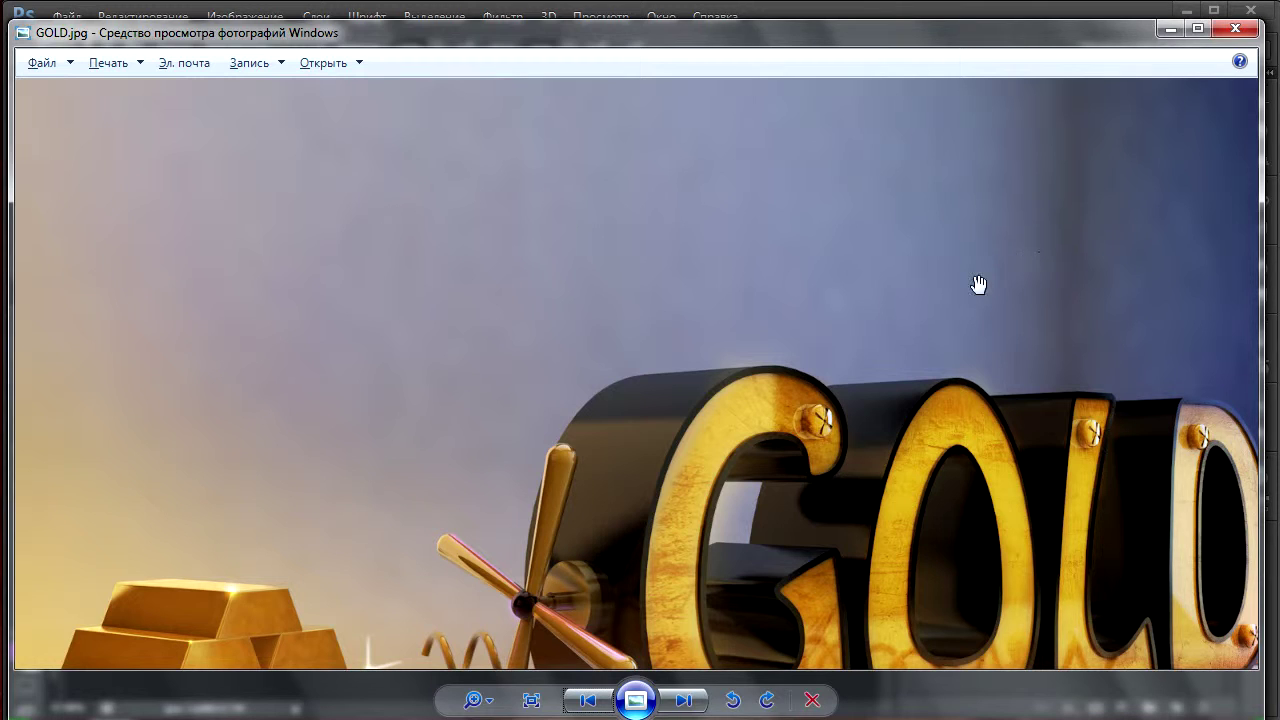
scroll(978, 285, down, 3)
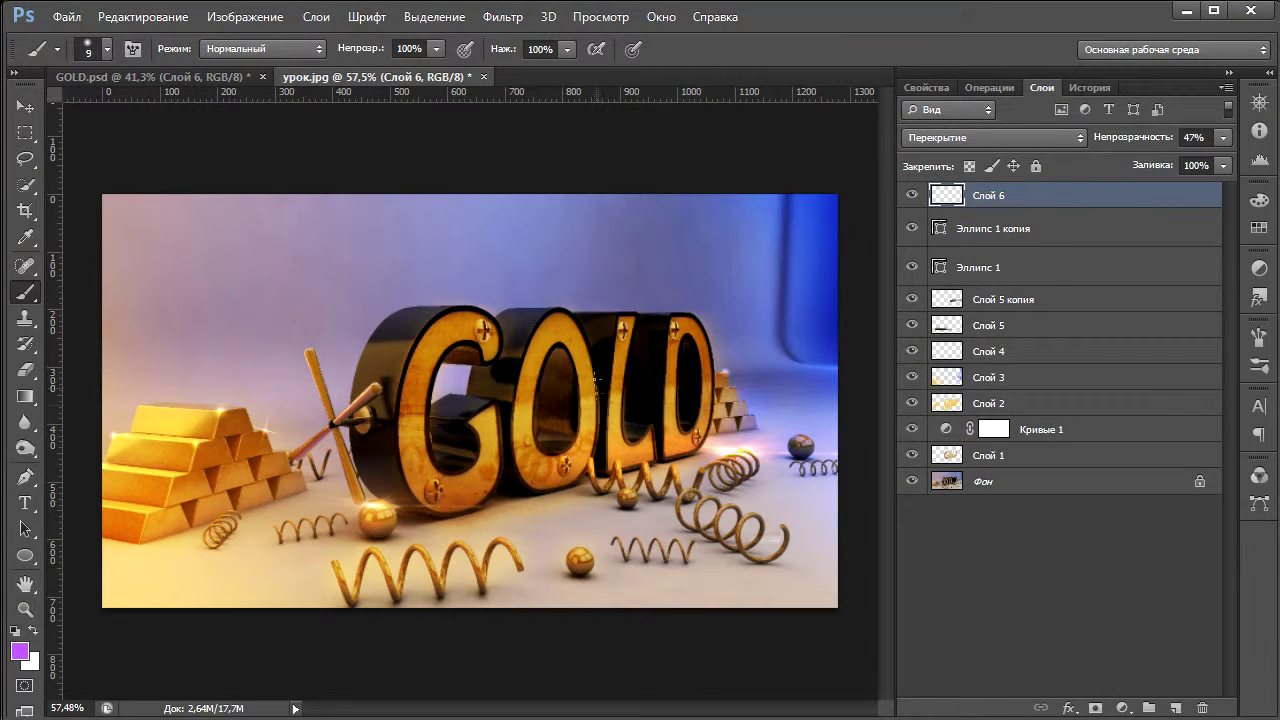
Lower Слой 6's opacity from 47% to 44%.
key(alt)
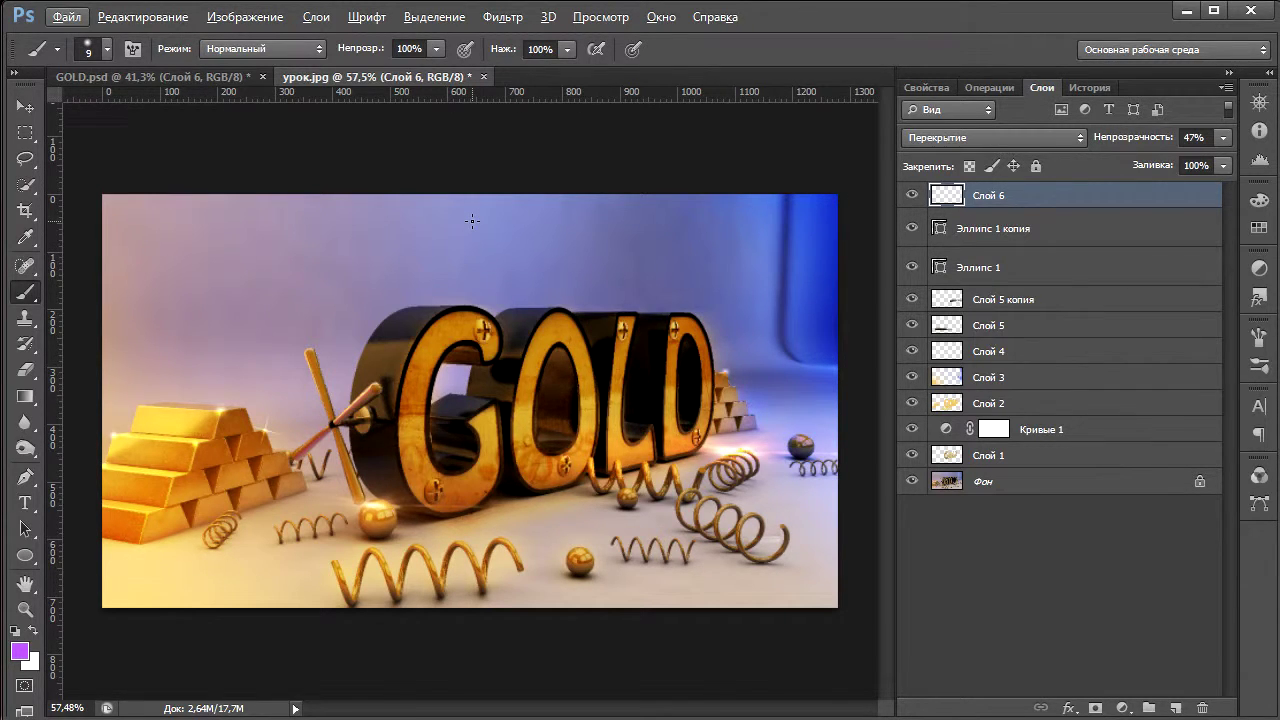
drag(1136, 143, 1130, 145)
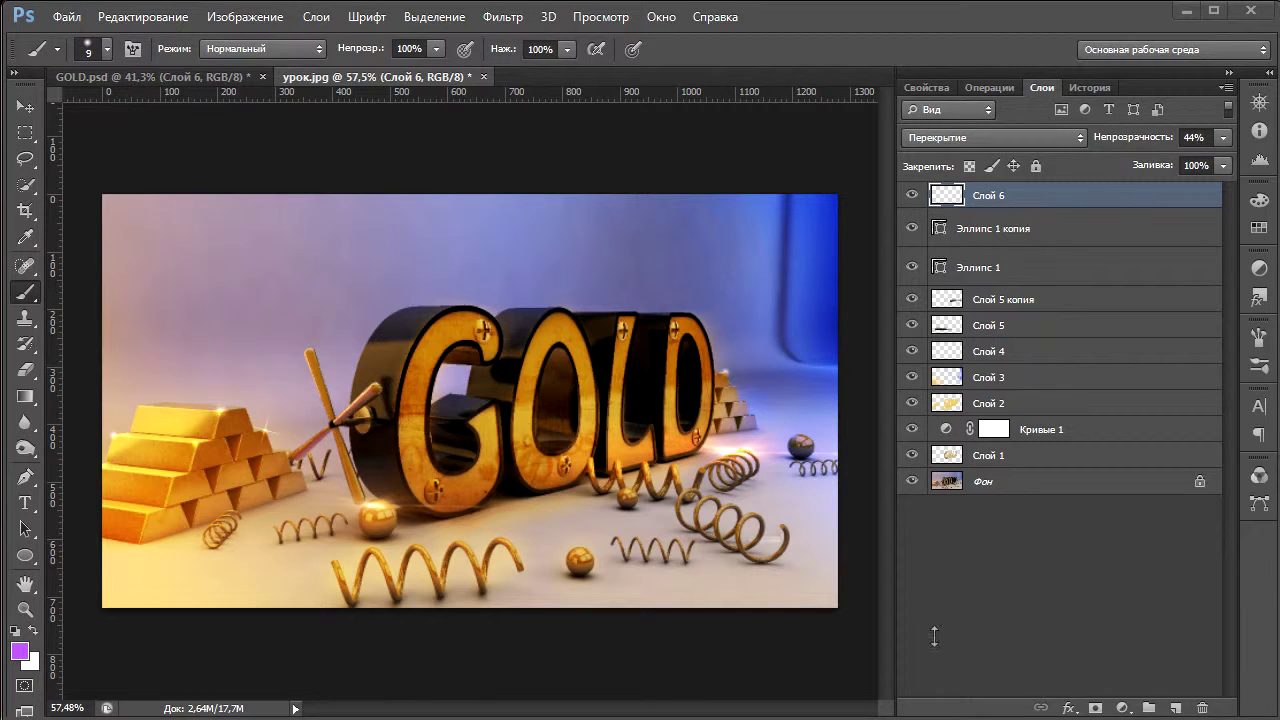
click(66, 17)
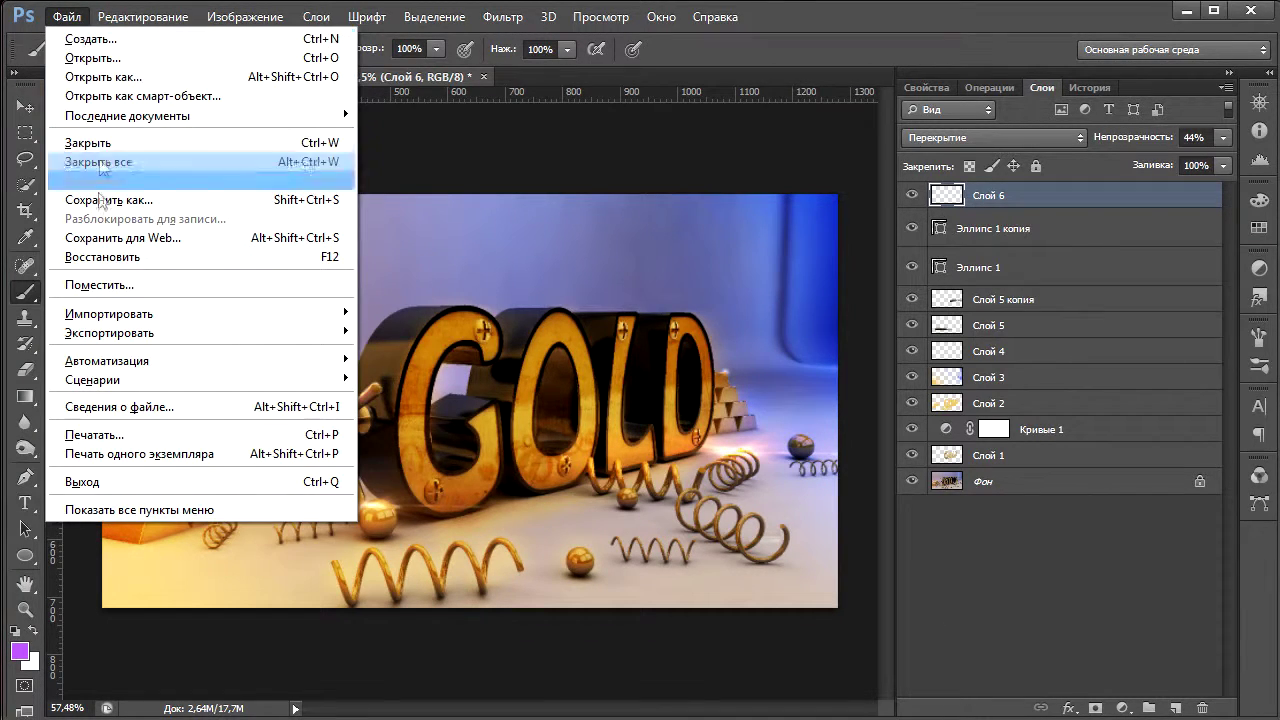
click(103, 204)
click(577, 515)
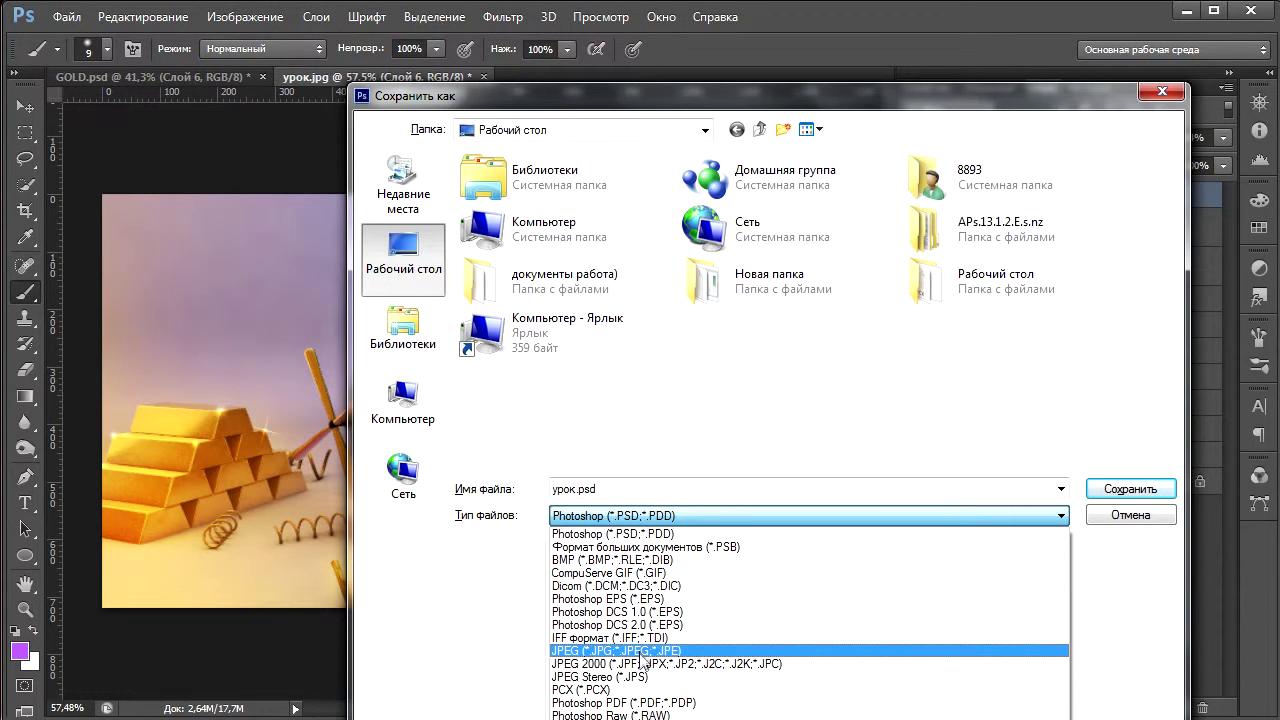
click(1110, 522)
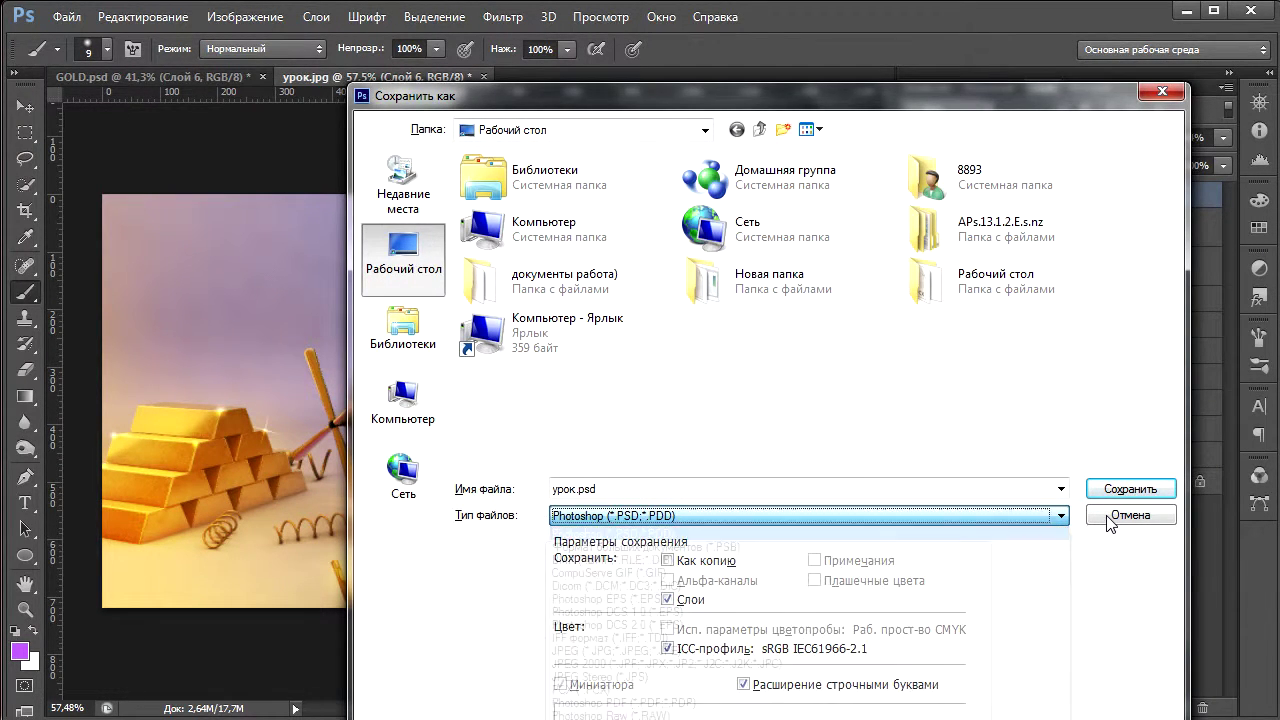
click(1110, 436)
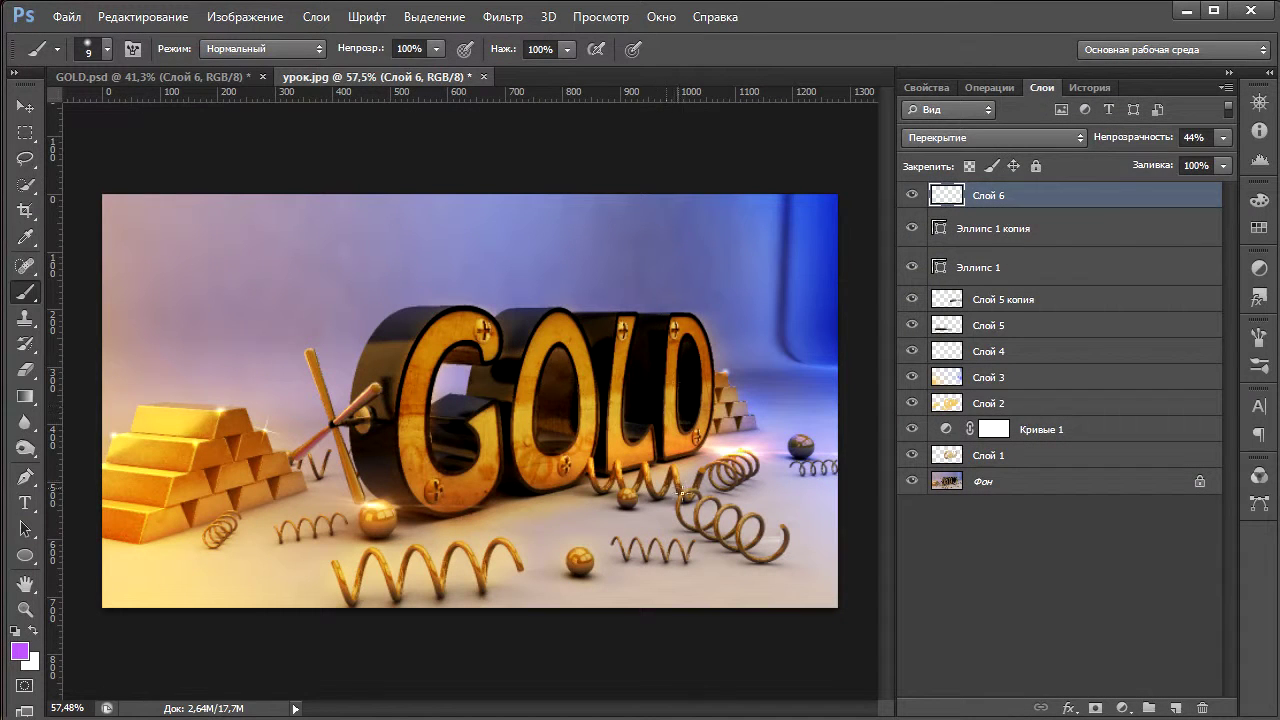